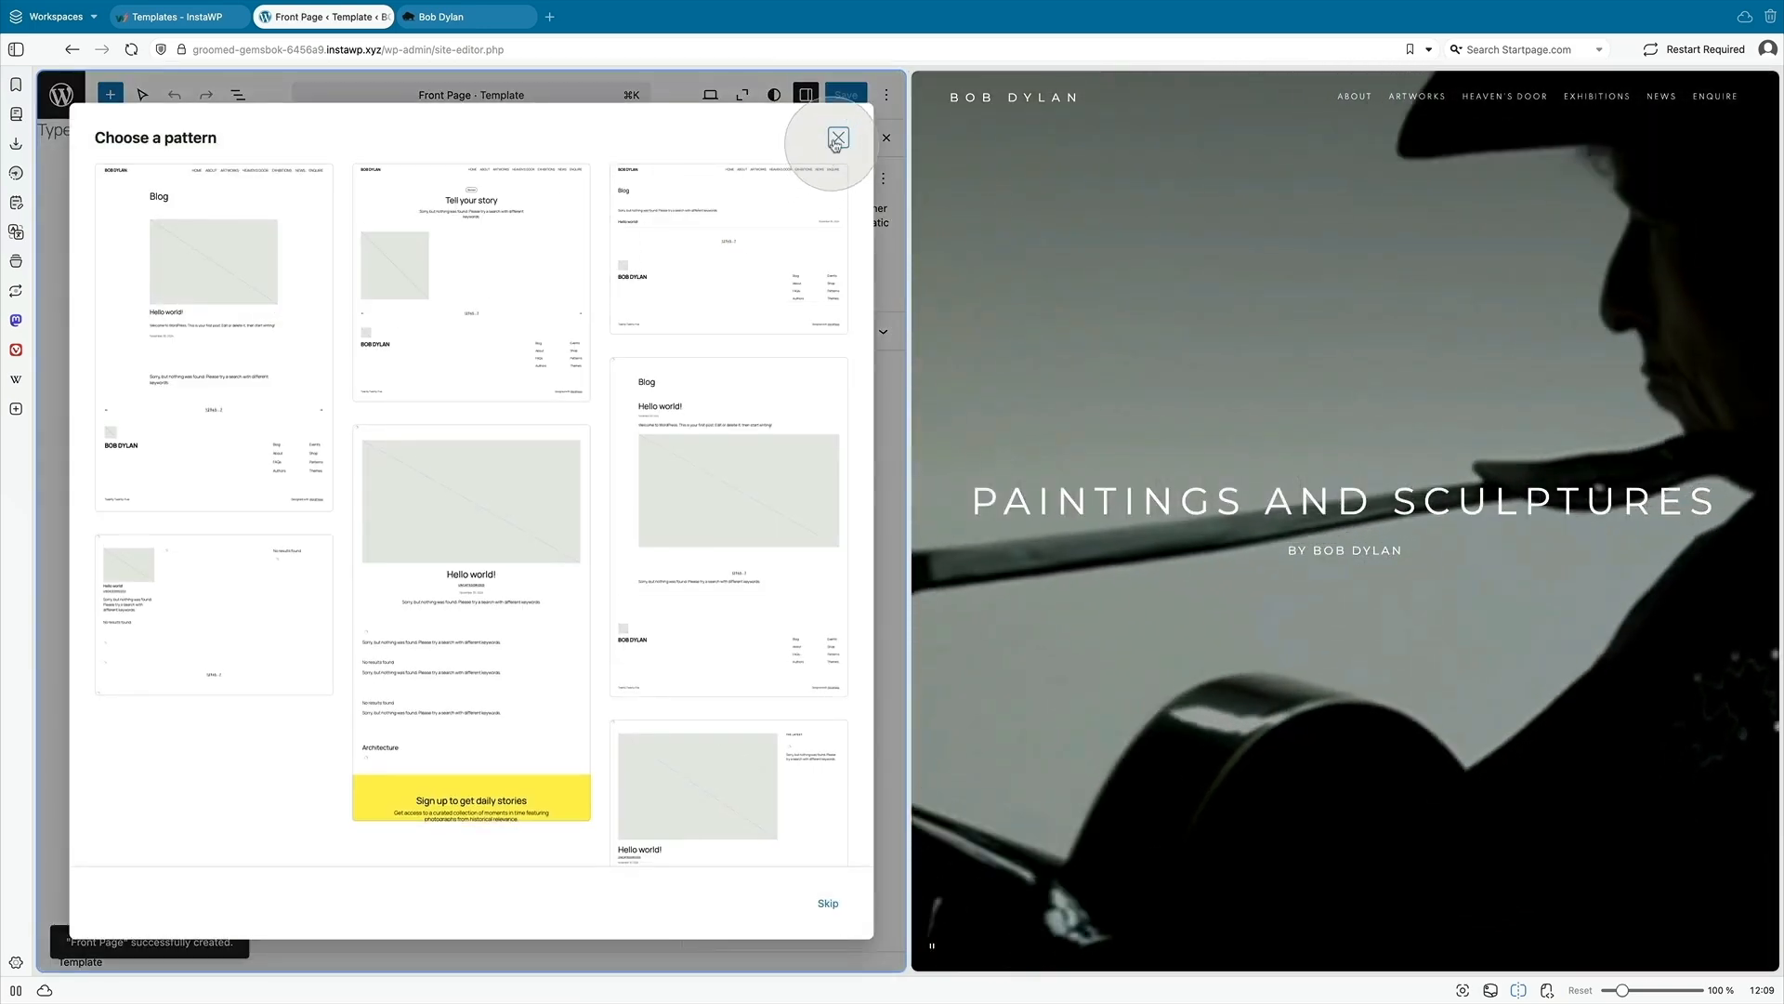
- Insert the Header template part into the Front Page template without a starter pattern, and apply the dark full-width forest background design
left_click(836, 139)
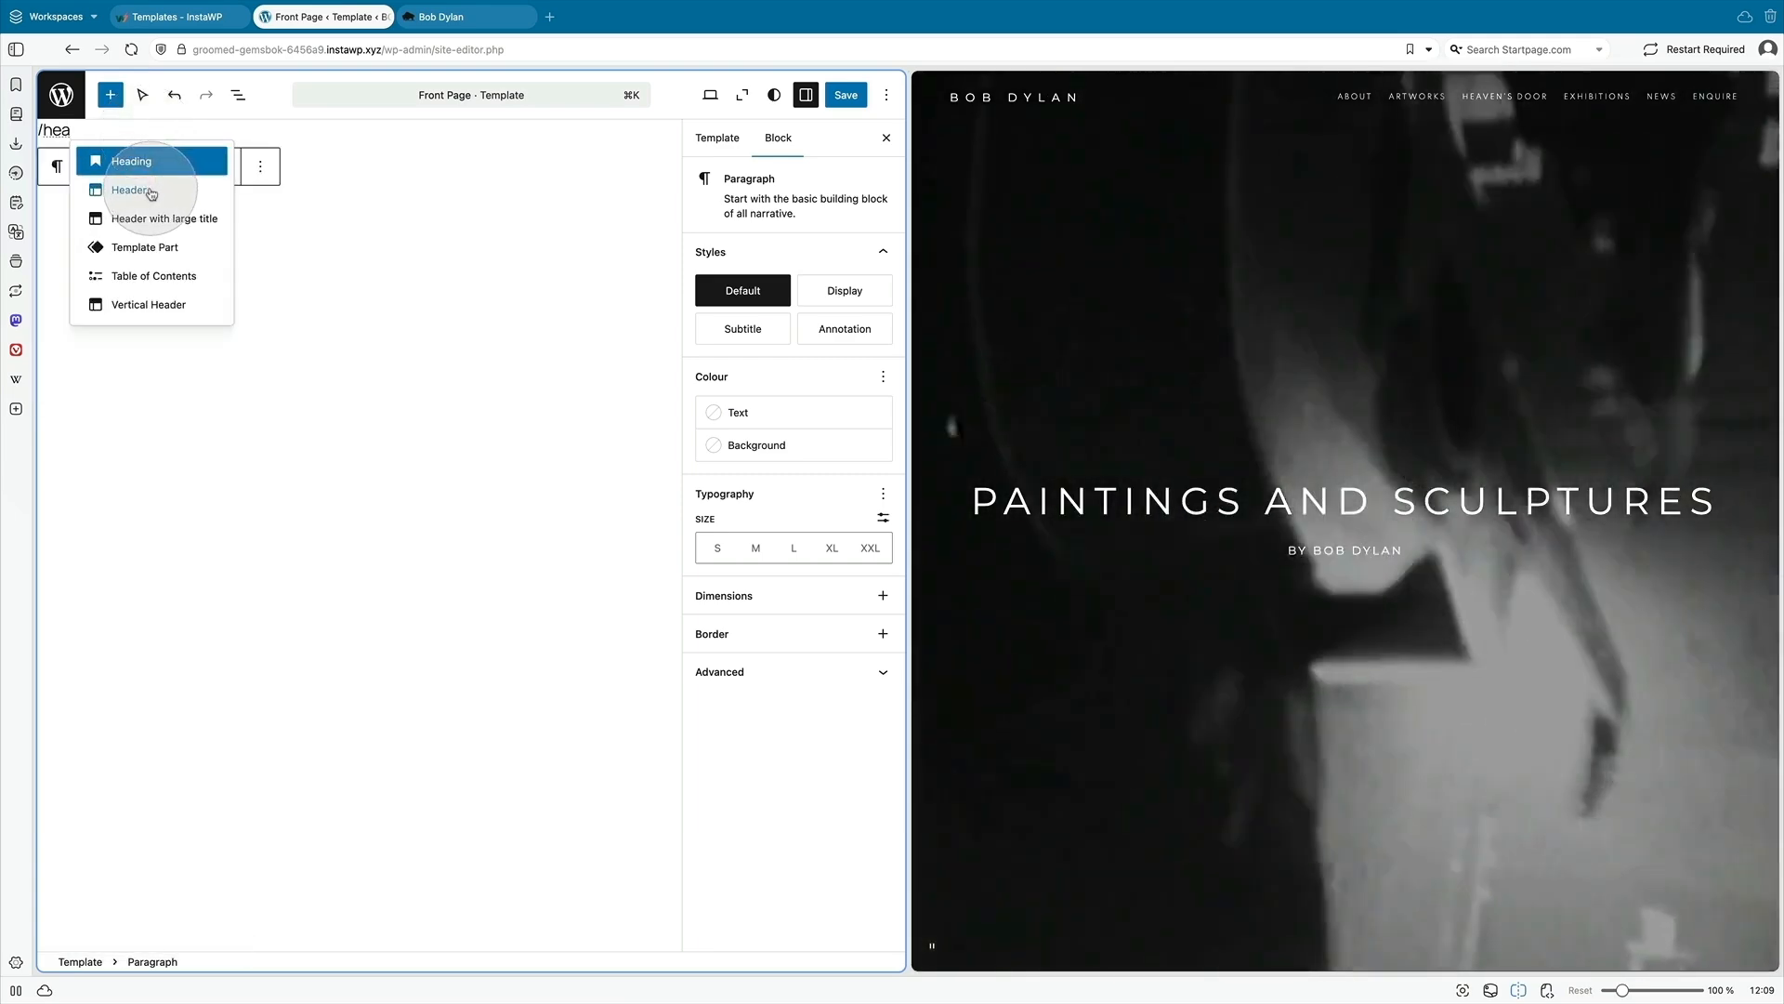
left_click(152, 192)
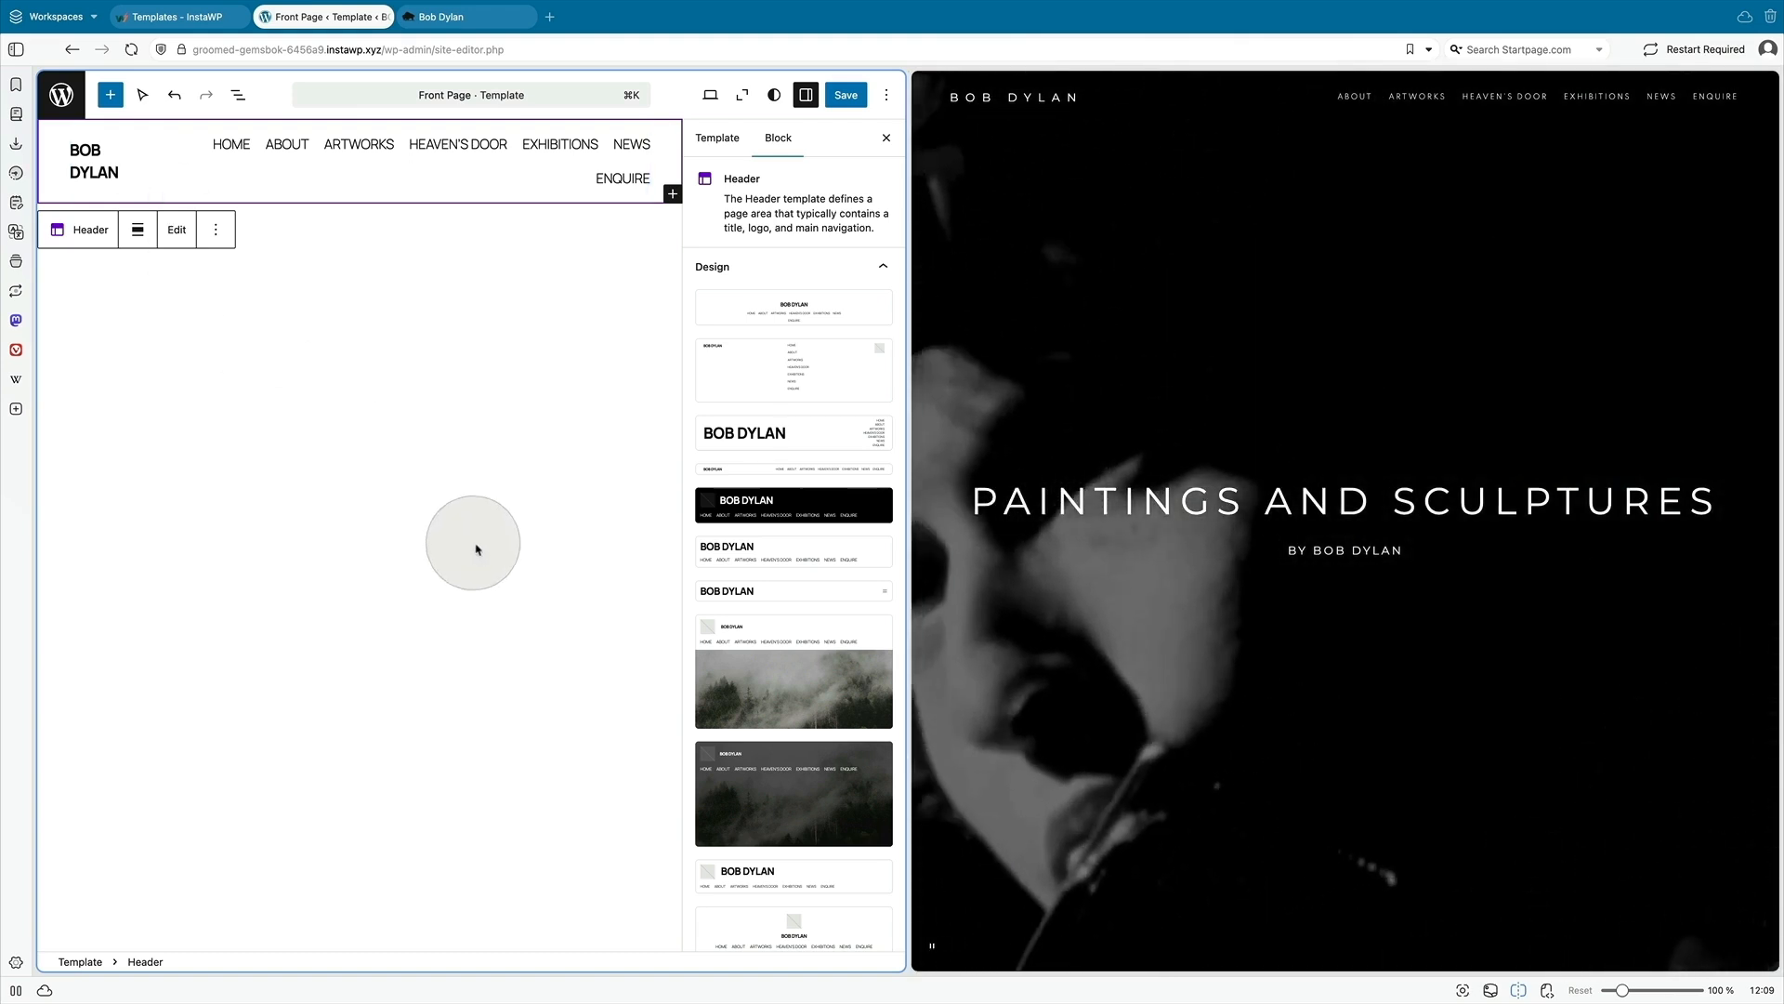
left_click(757, 788)
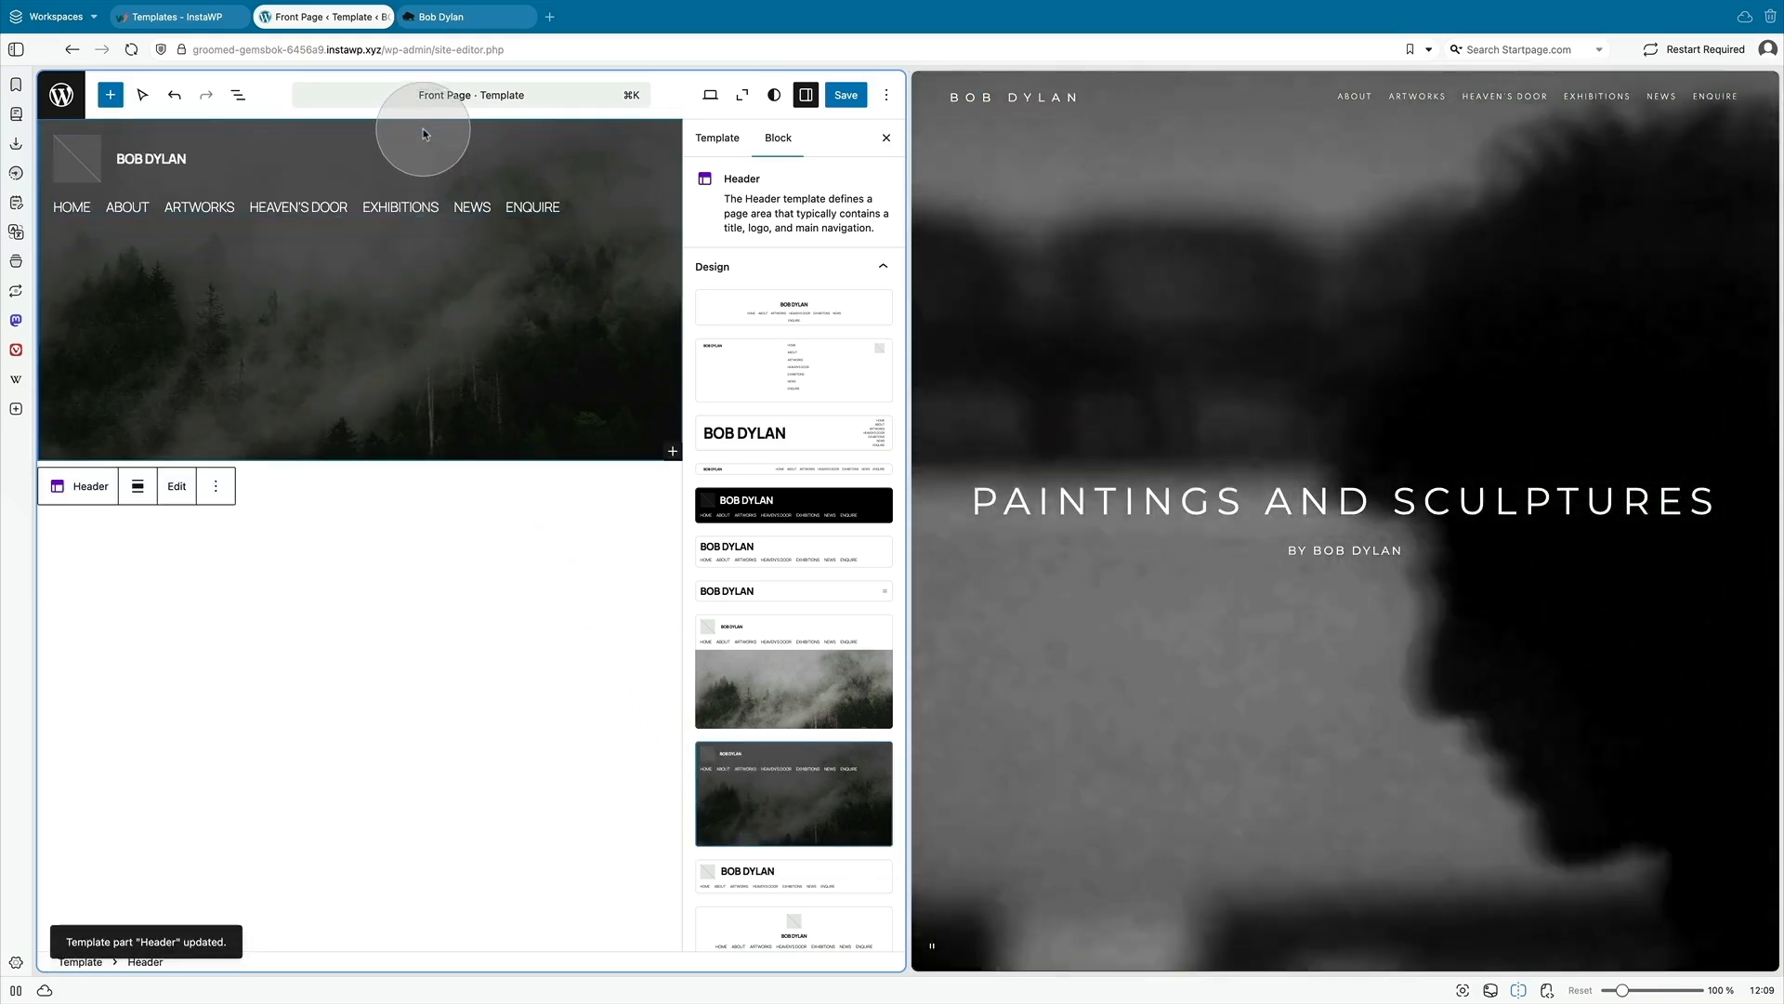
- Delete the Site Logo block beside the site title in the header
left_click(422, 130)
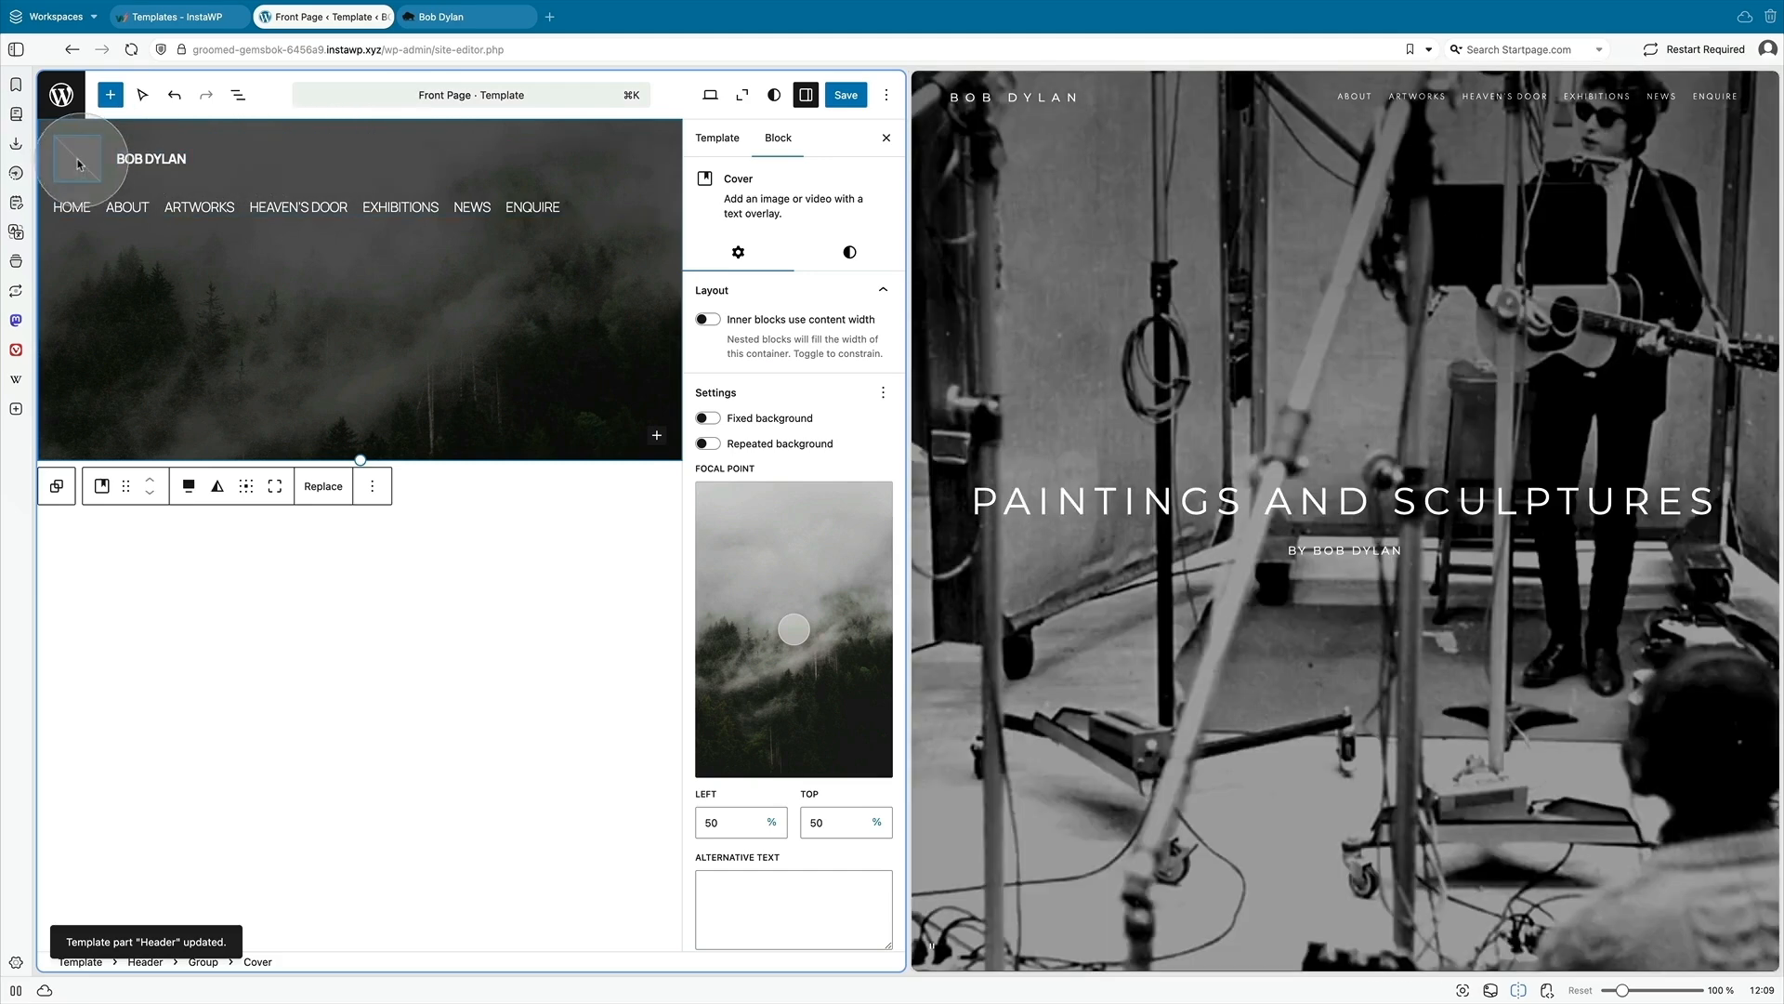
left_click(78, 163)
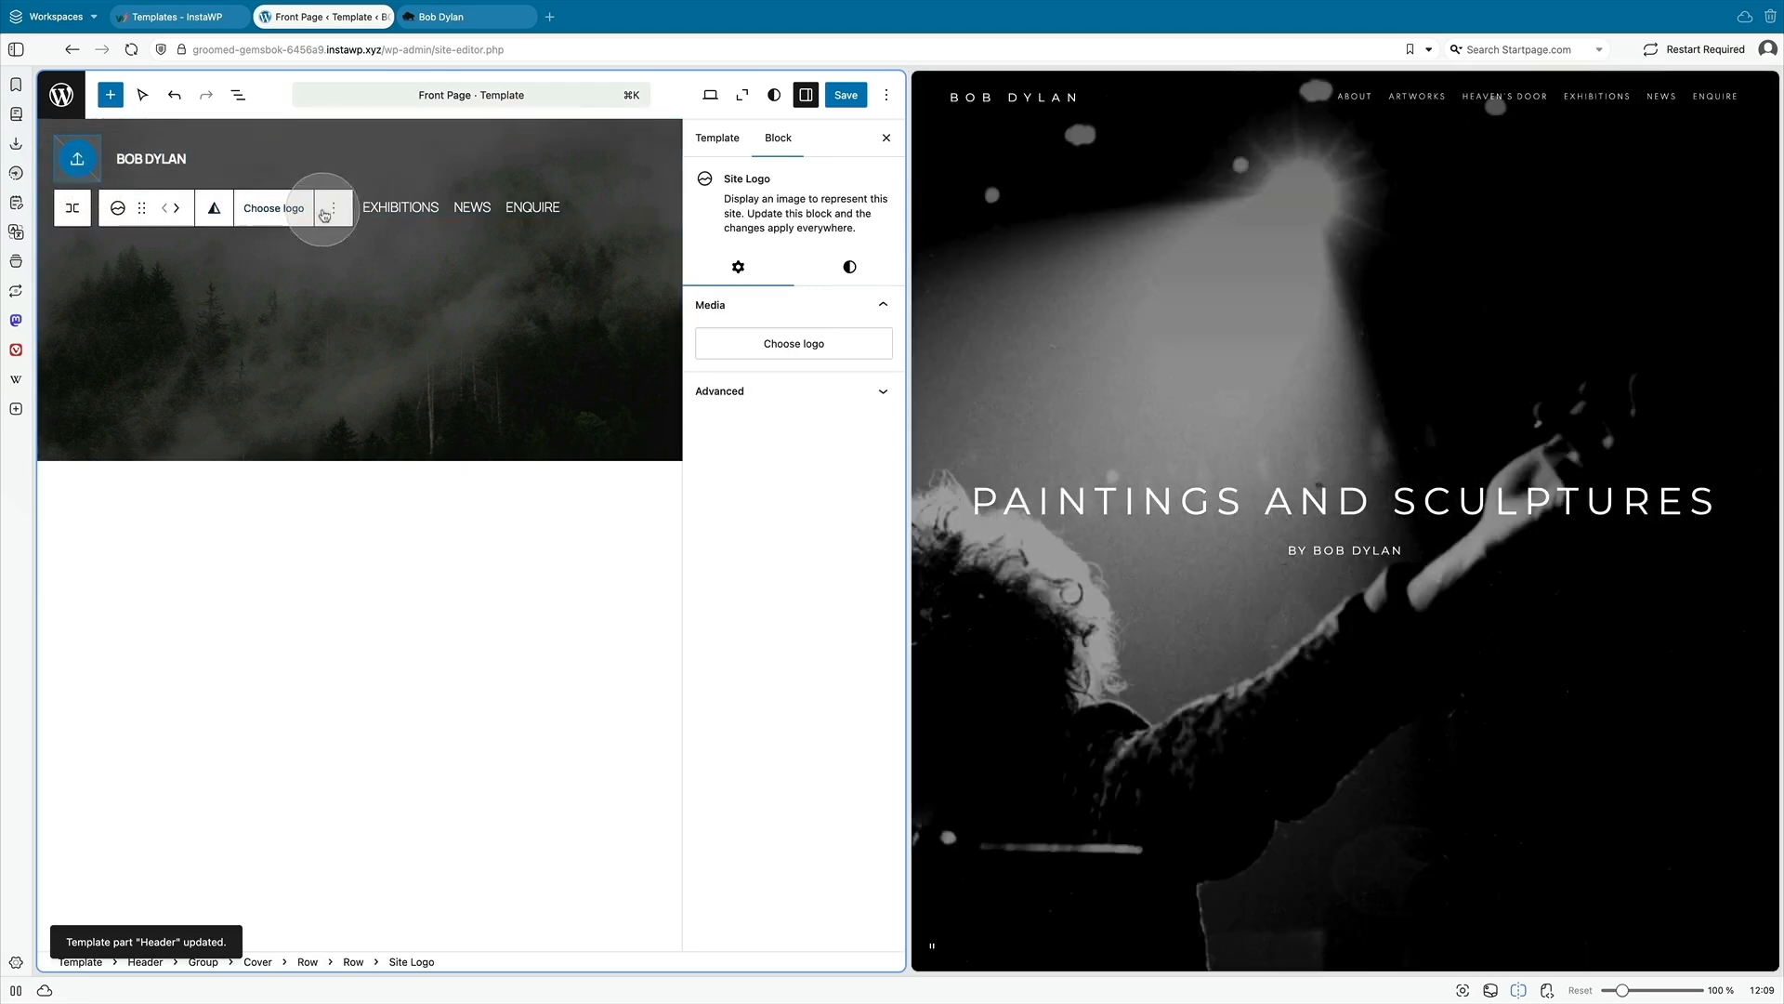
left_click(332, 208)
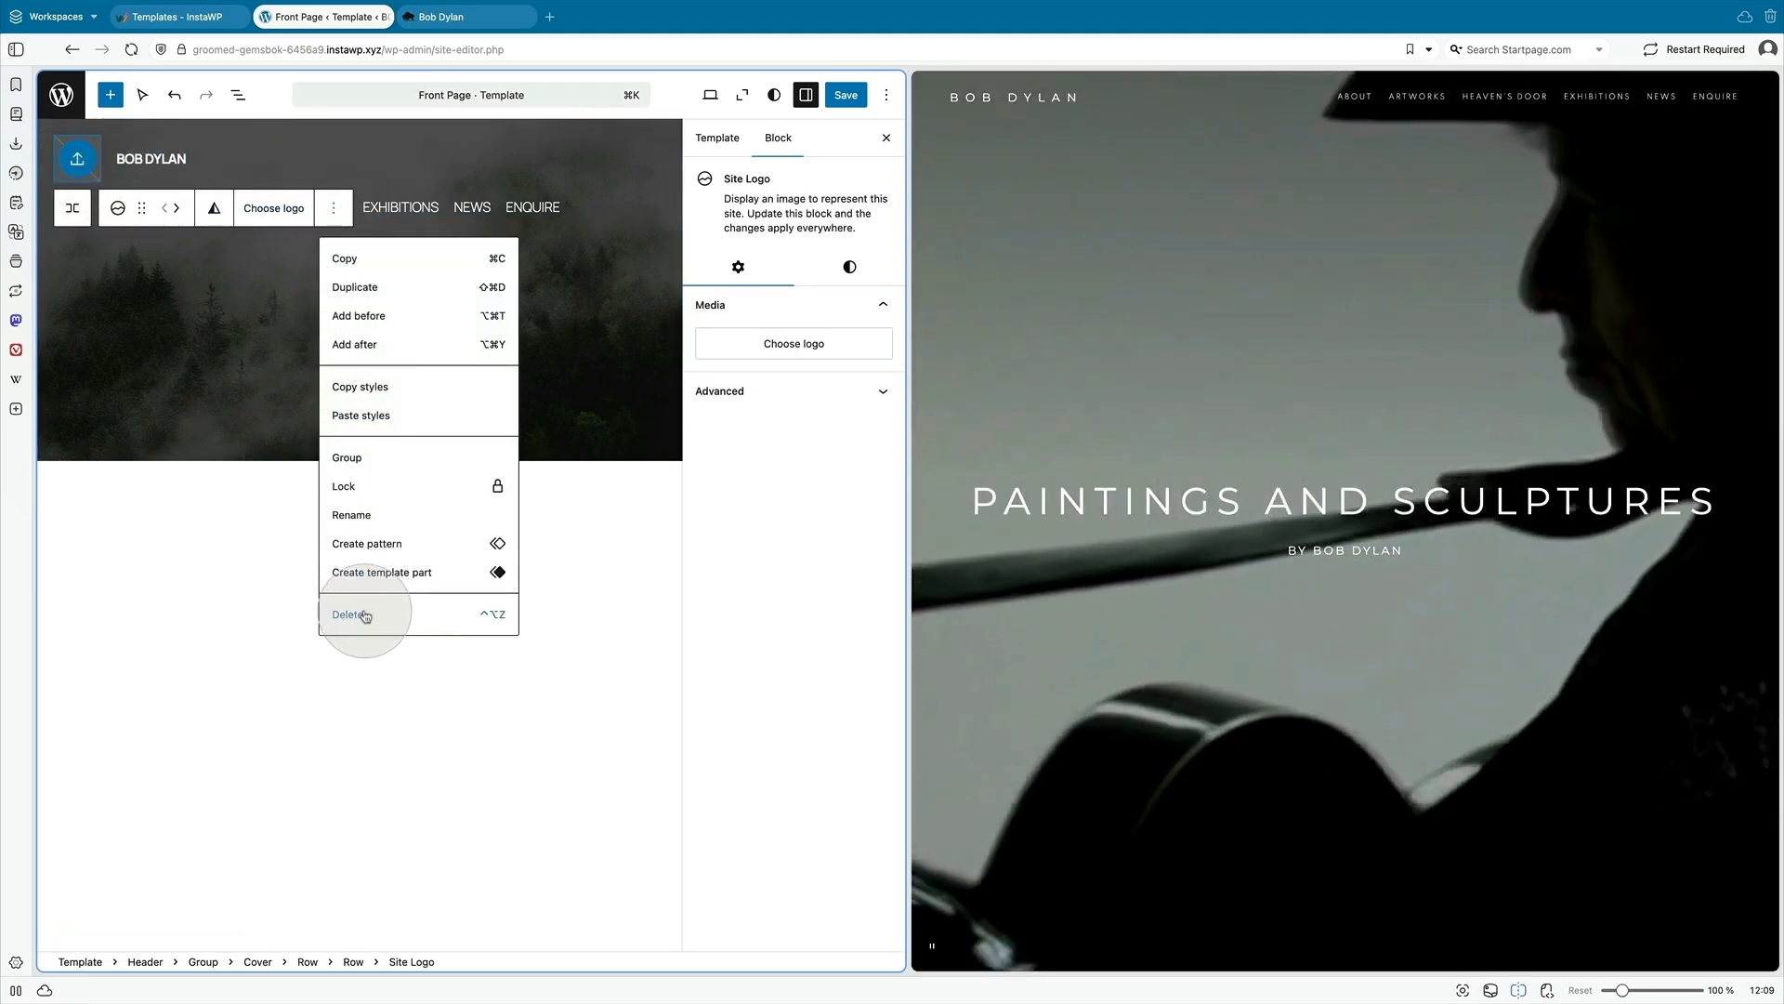
left_click(358, 614)
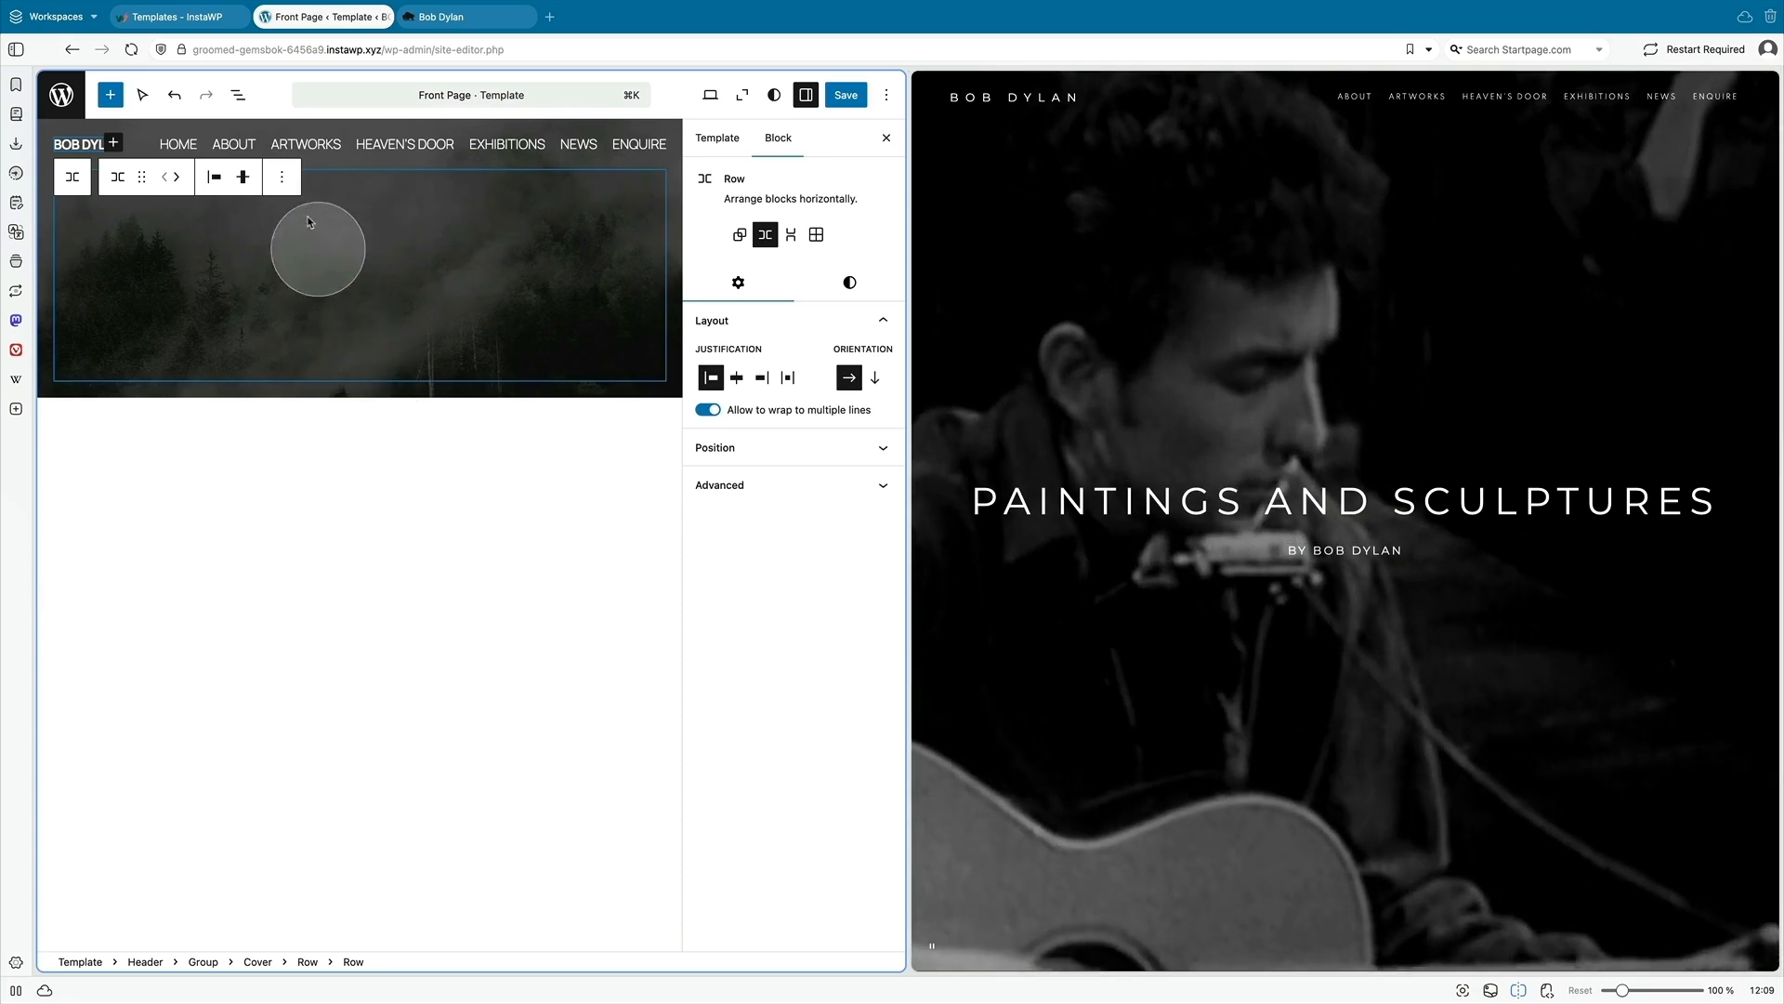
- Set the header Navigation block's font size to Small (S)
left_click(291, 156)
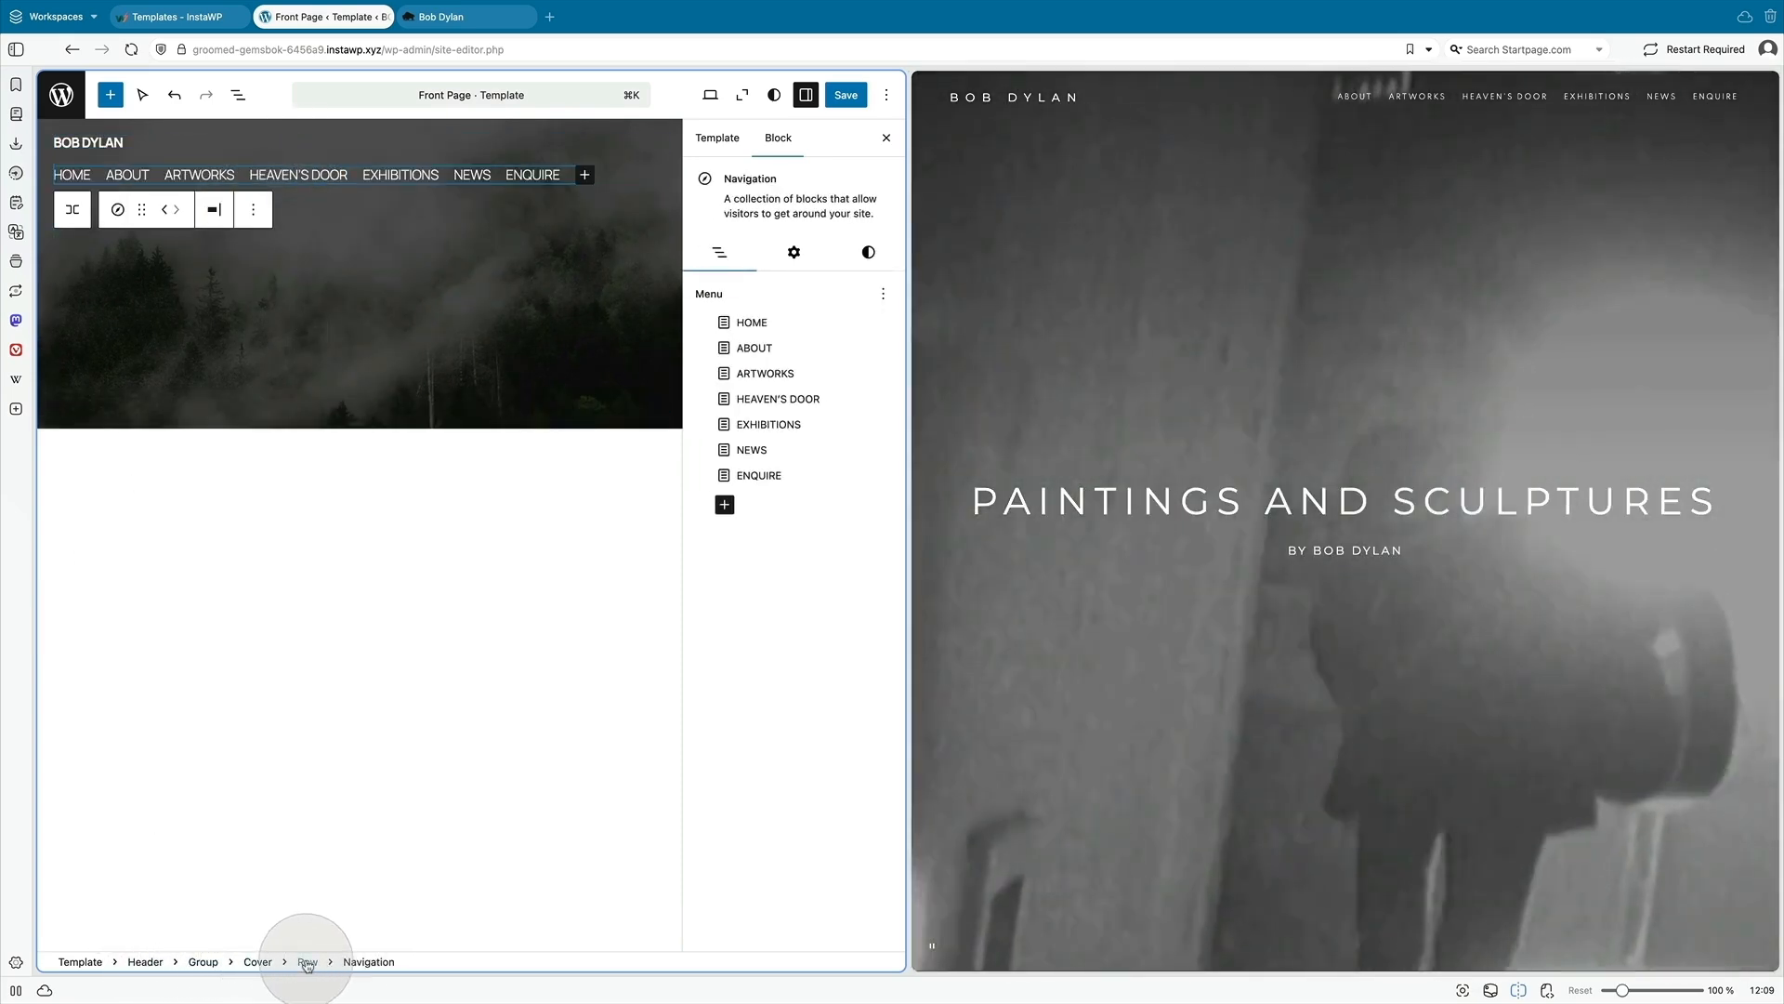
left_click(307, 963)
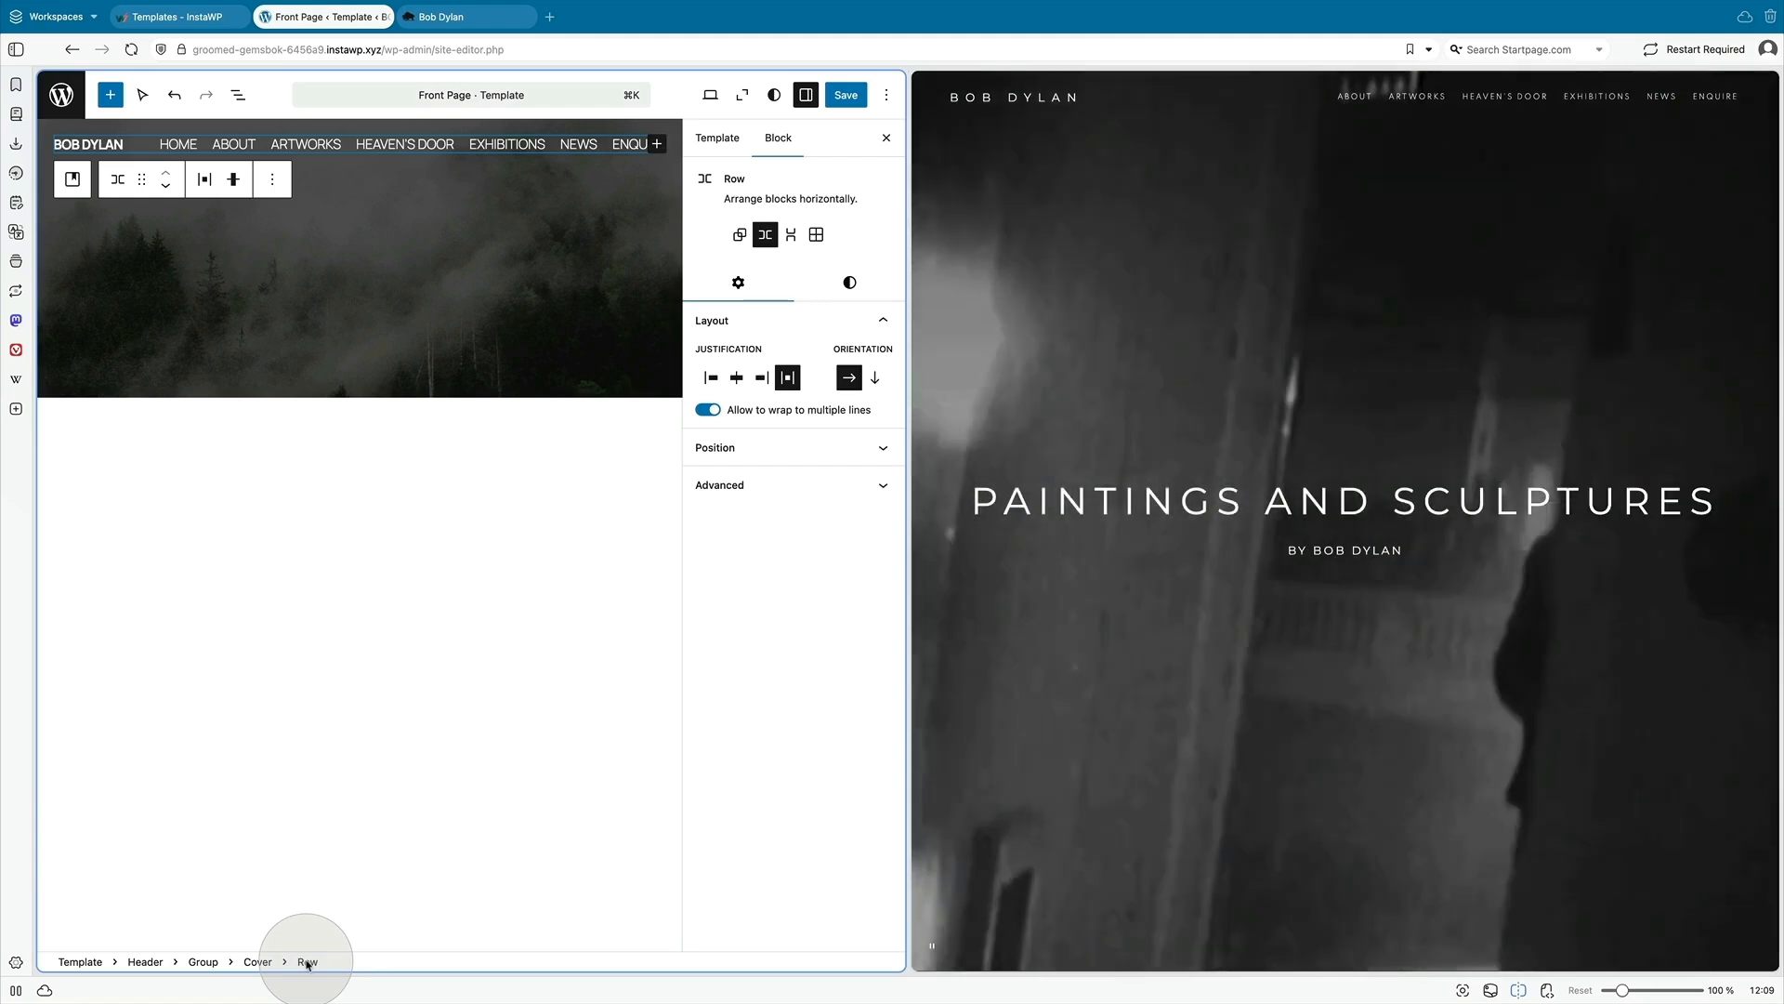
left_click(219, 185)
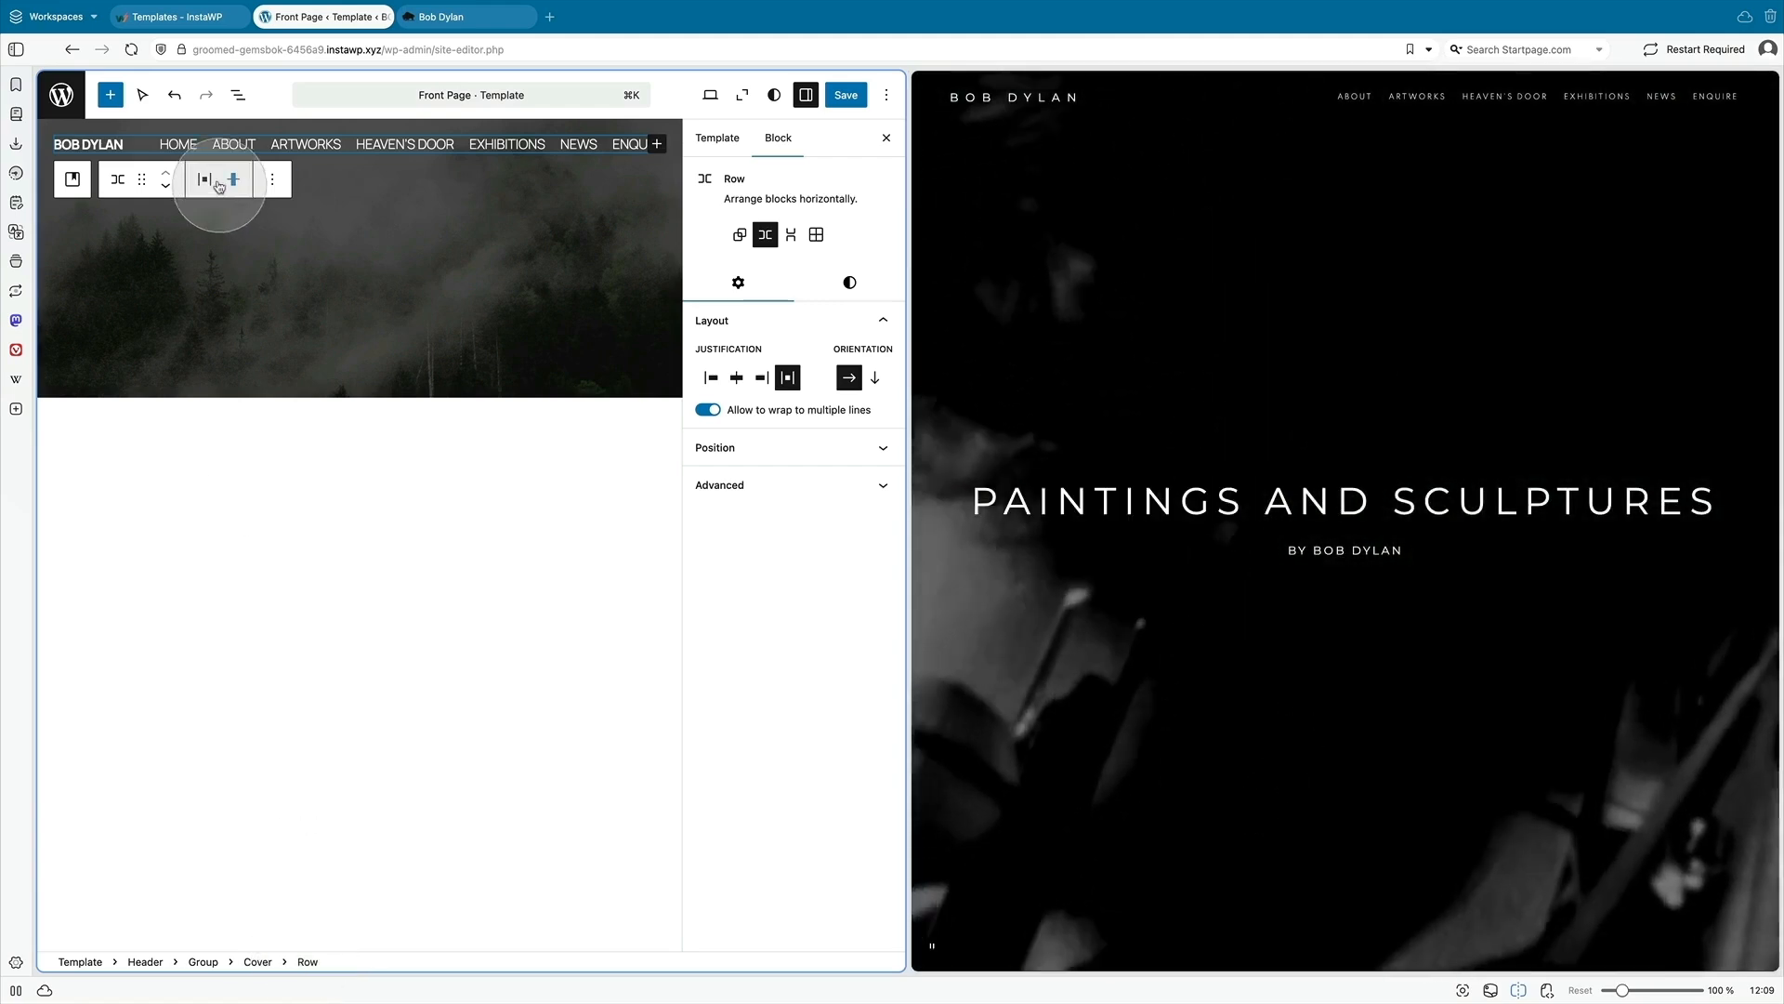
left_click(236, 97)
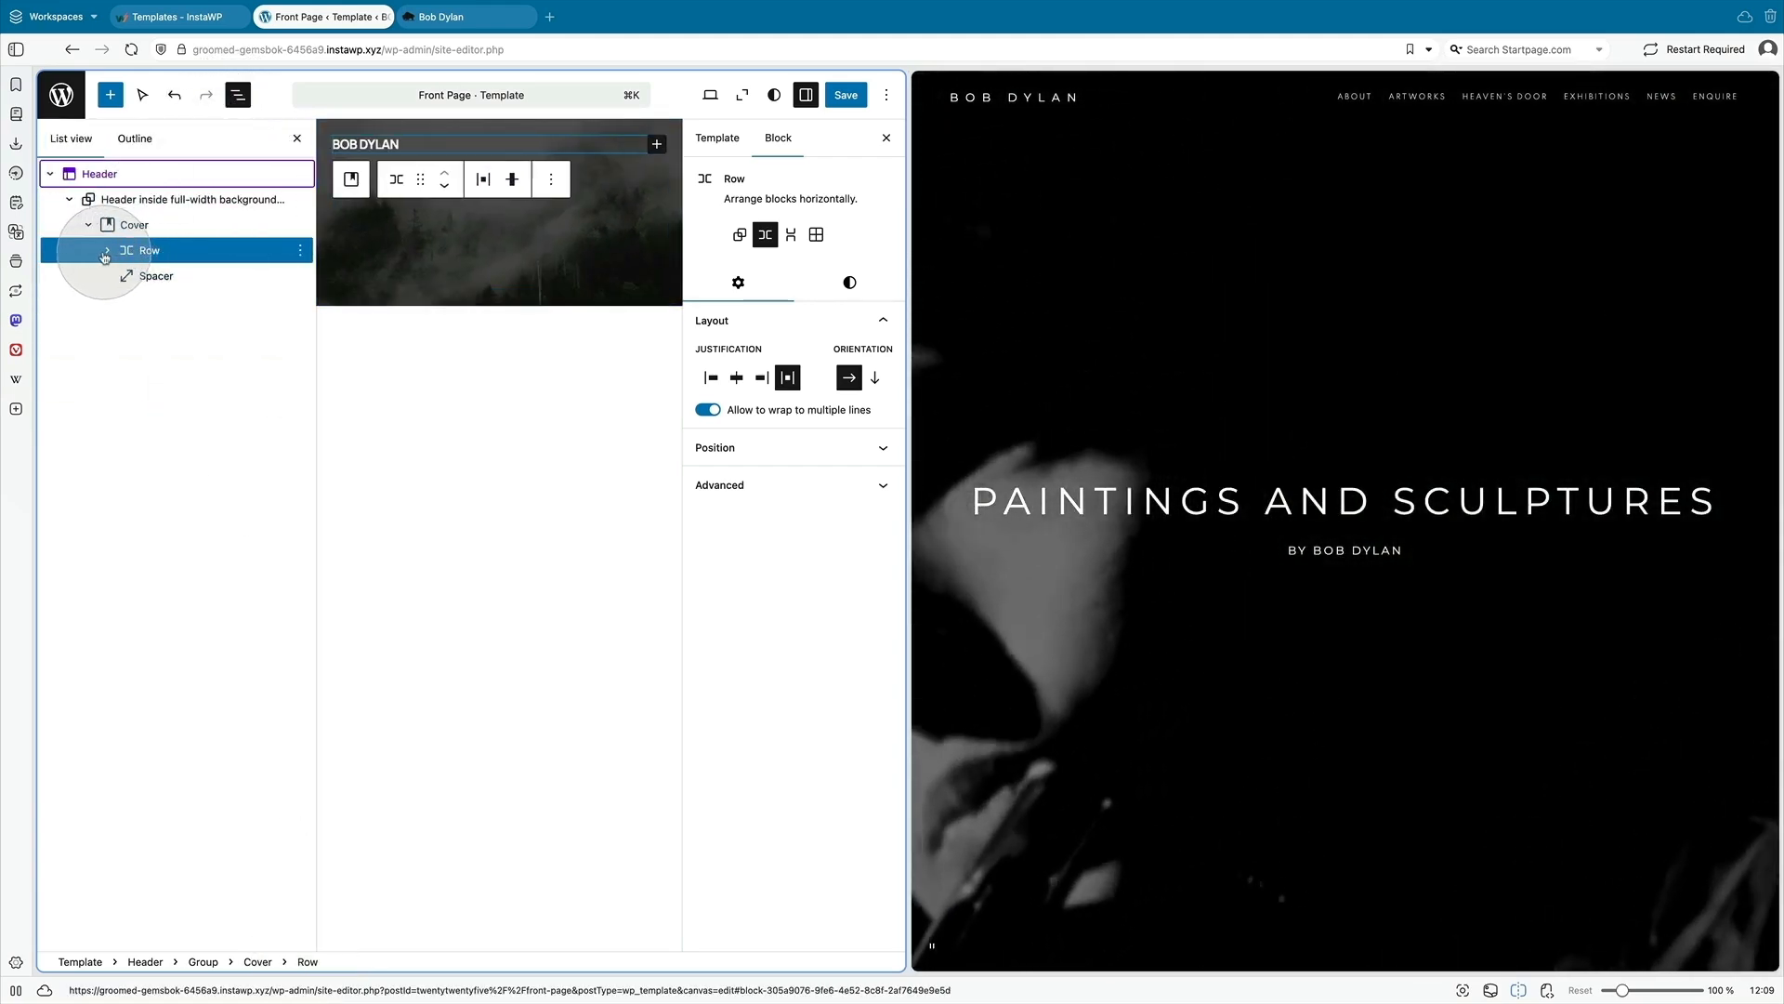
left_click(163, 300)
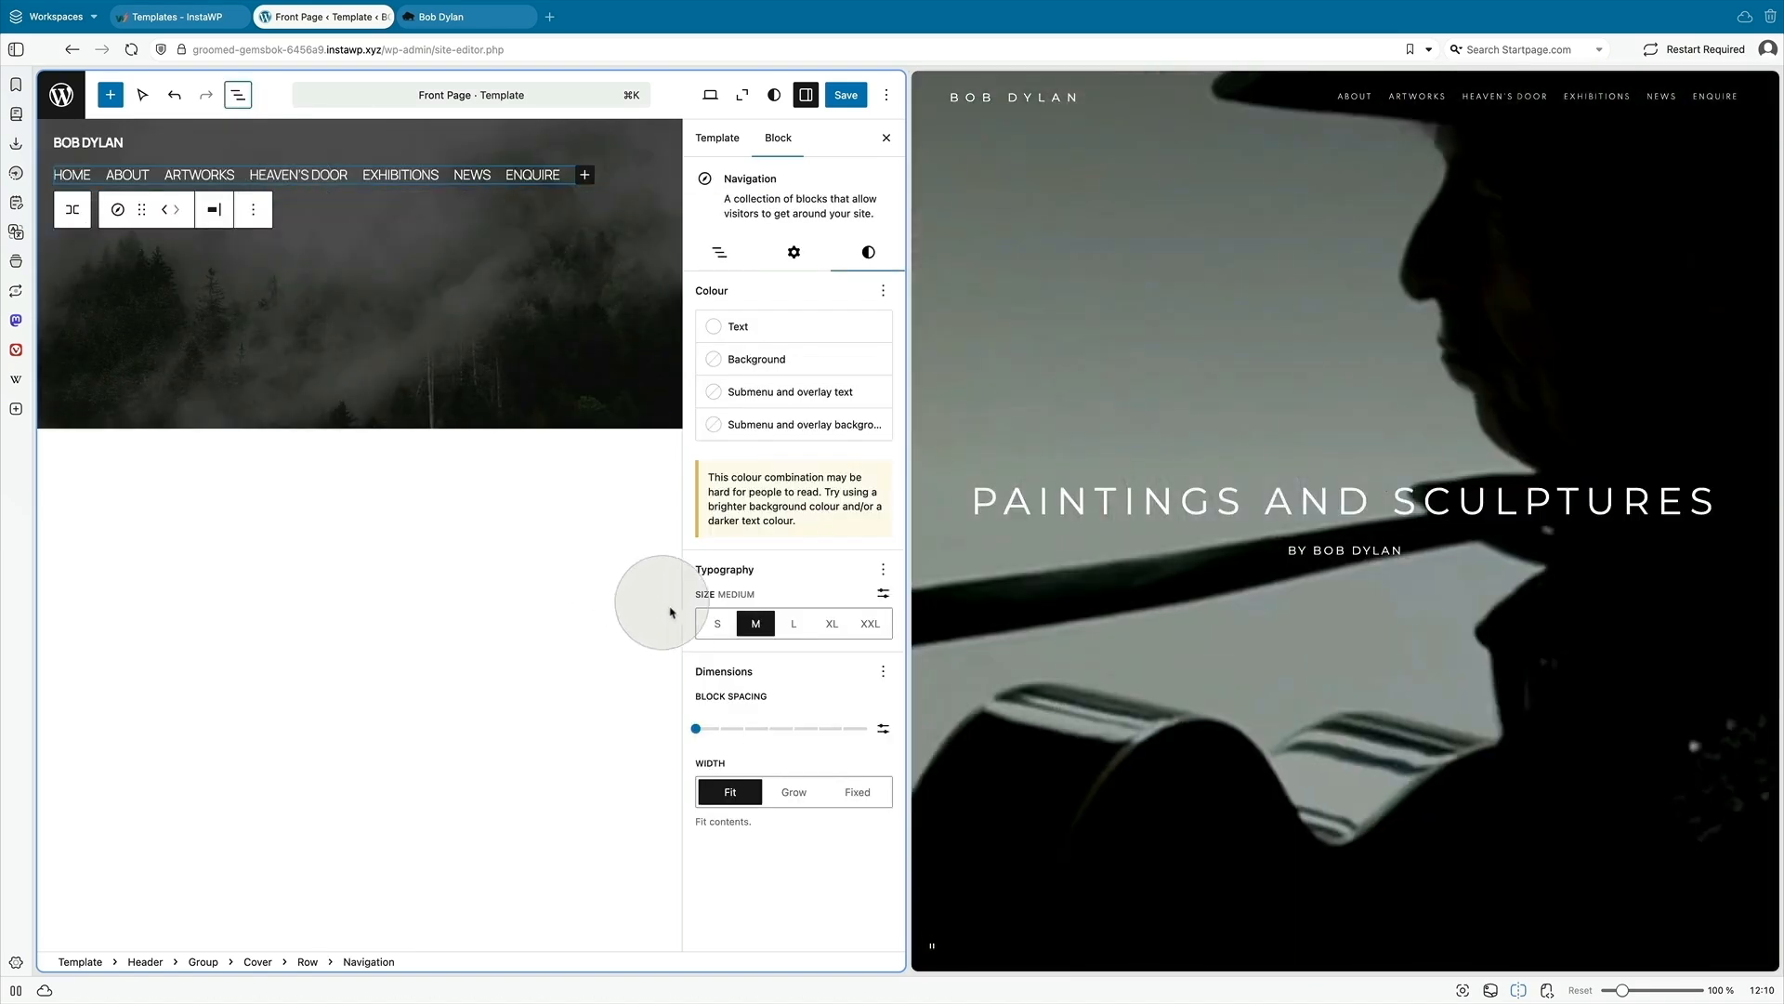
left_click(718, 623)
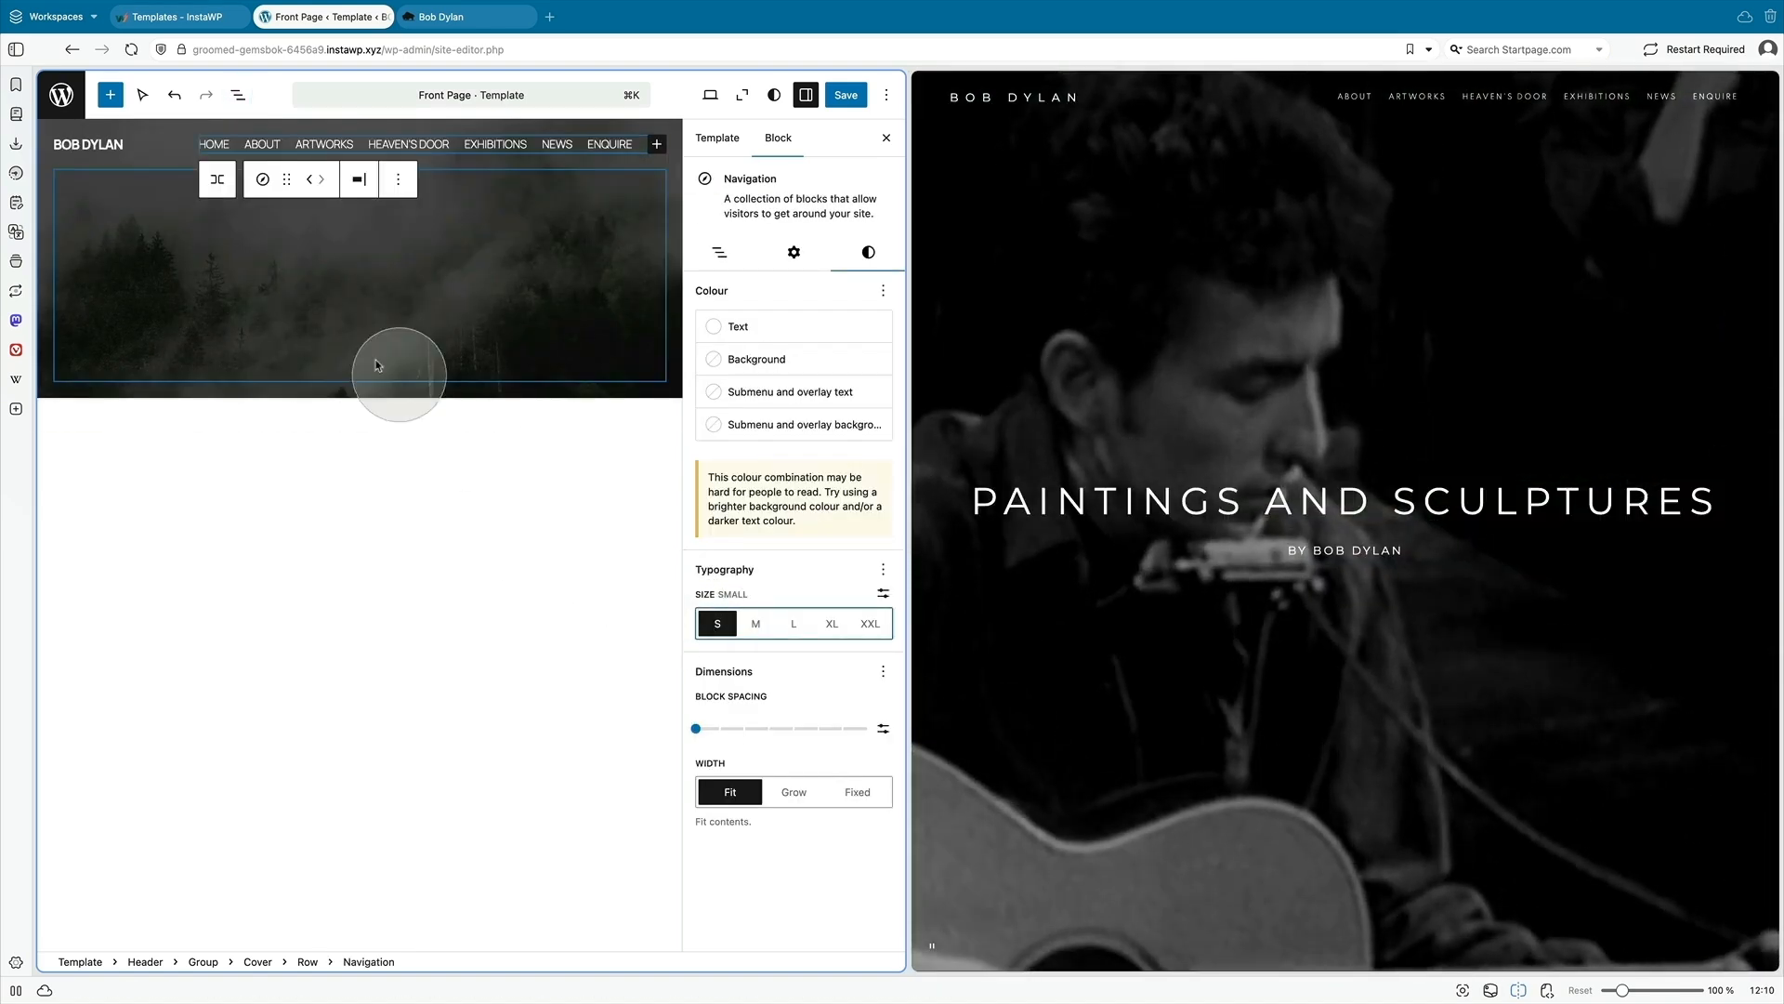
- Replace the header Cover block's background image with video.mp4 from the media library
left_click(156, 136)
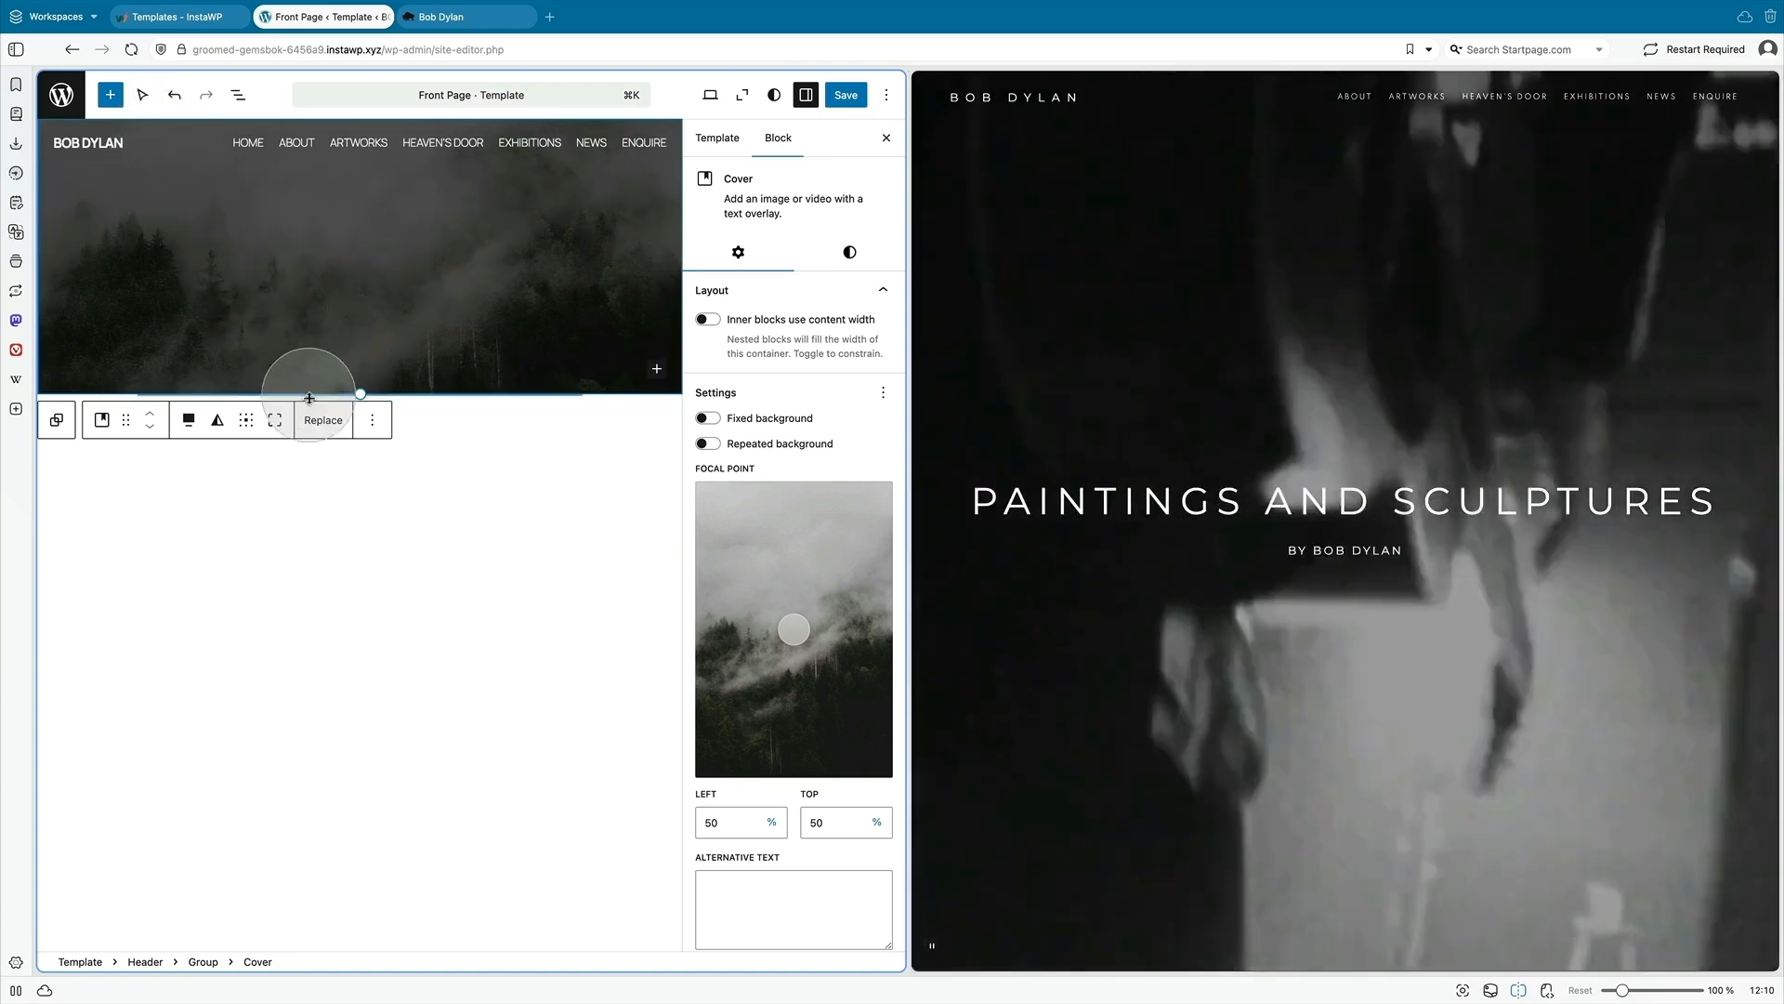
left_click(324, 419)
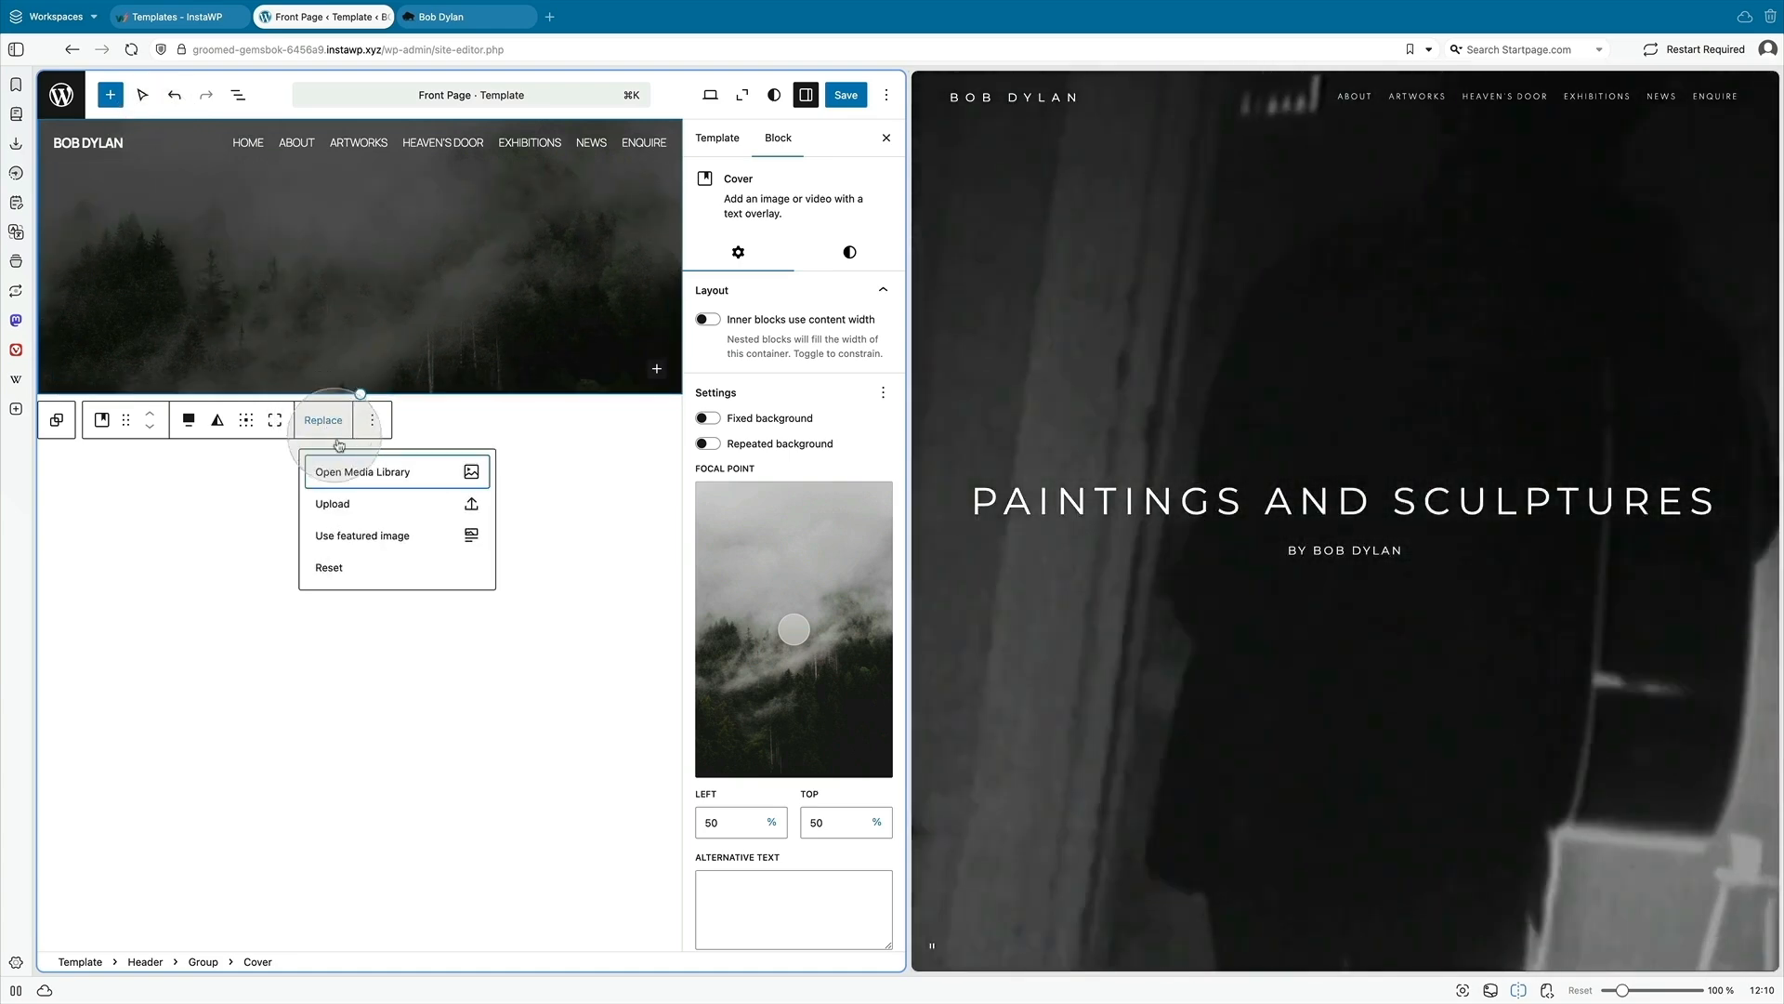
left_click(346, 435)
left_click(186, 150)
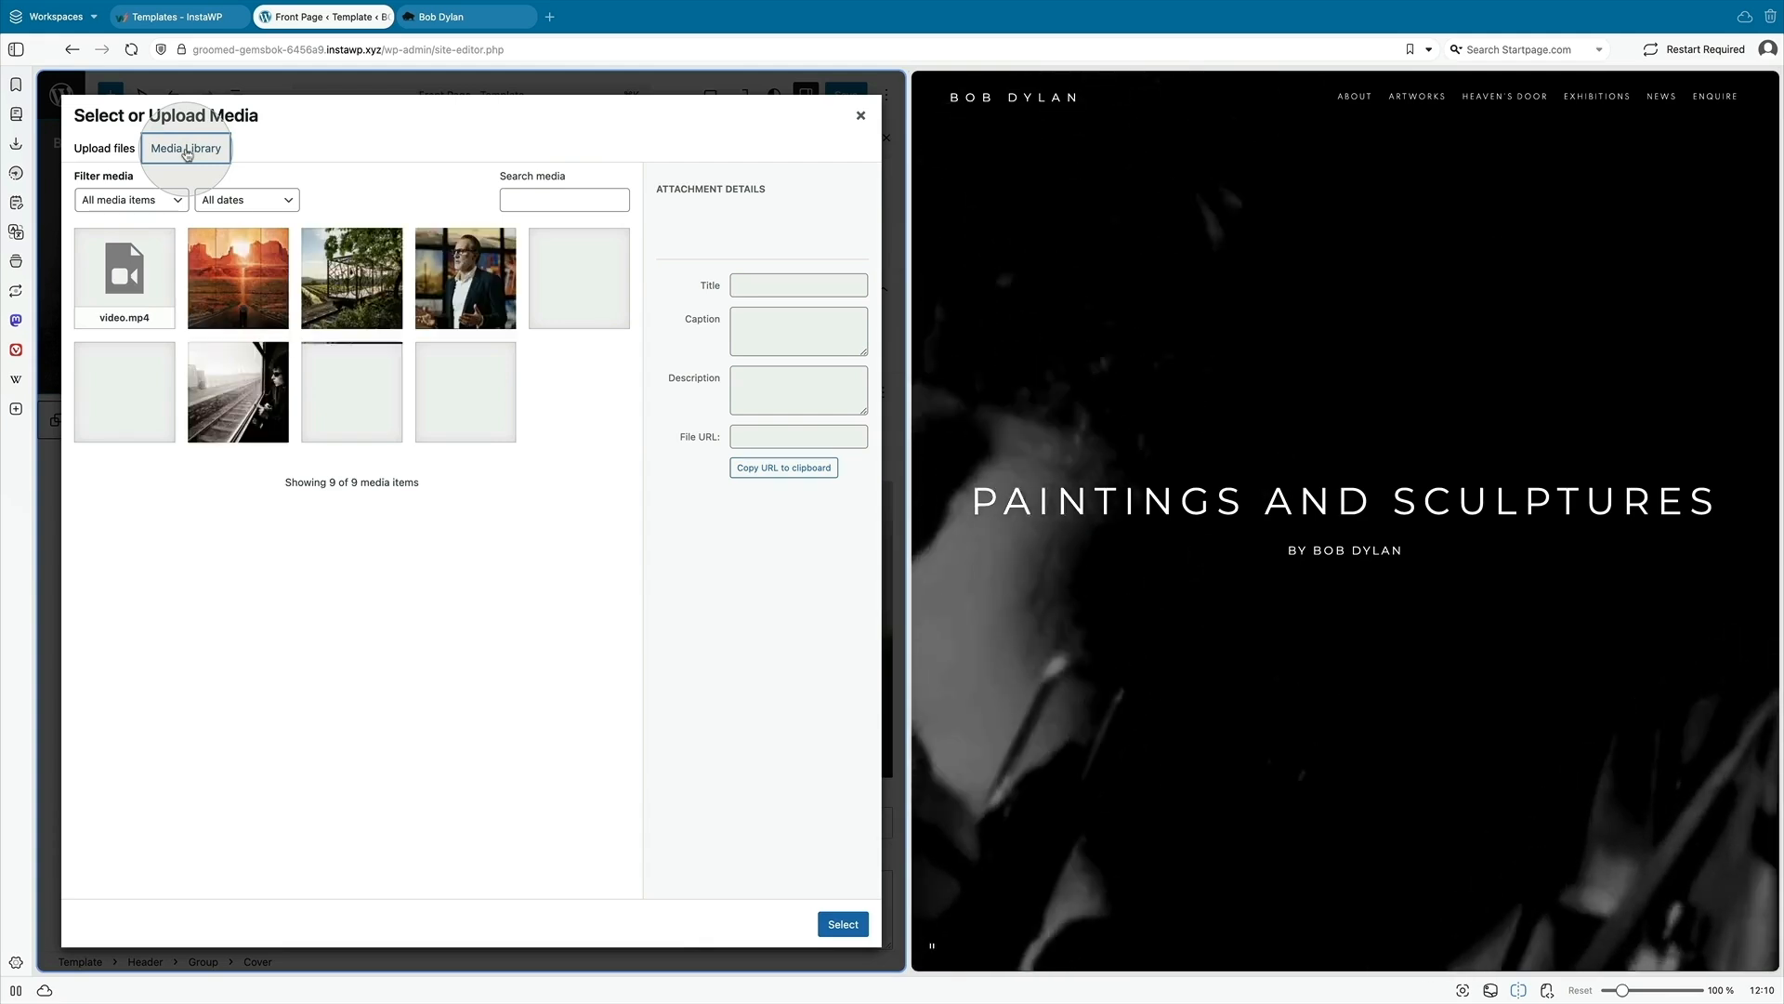
left_click(142, 257)
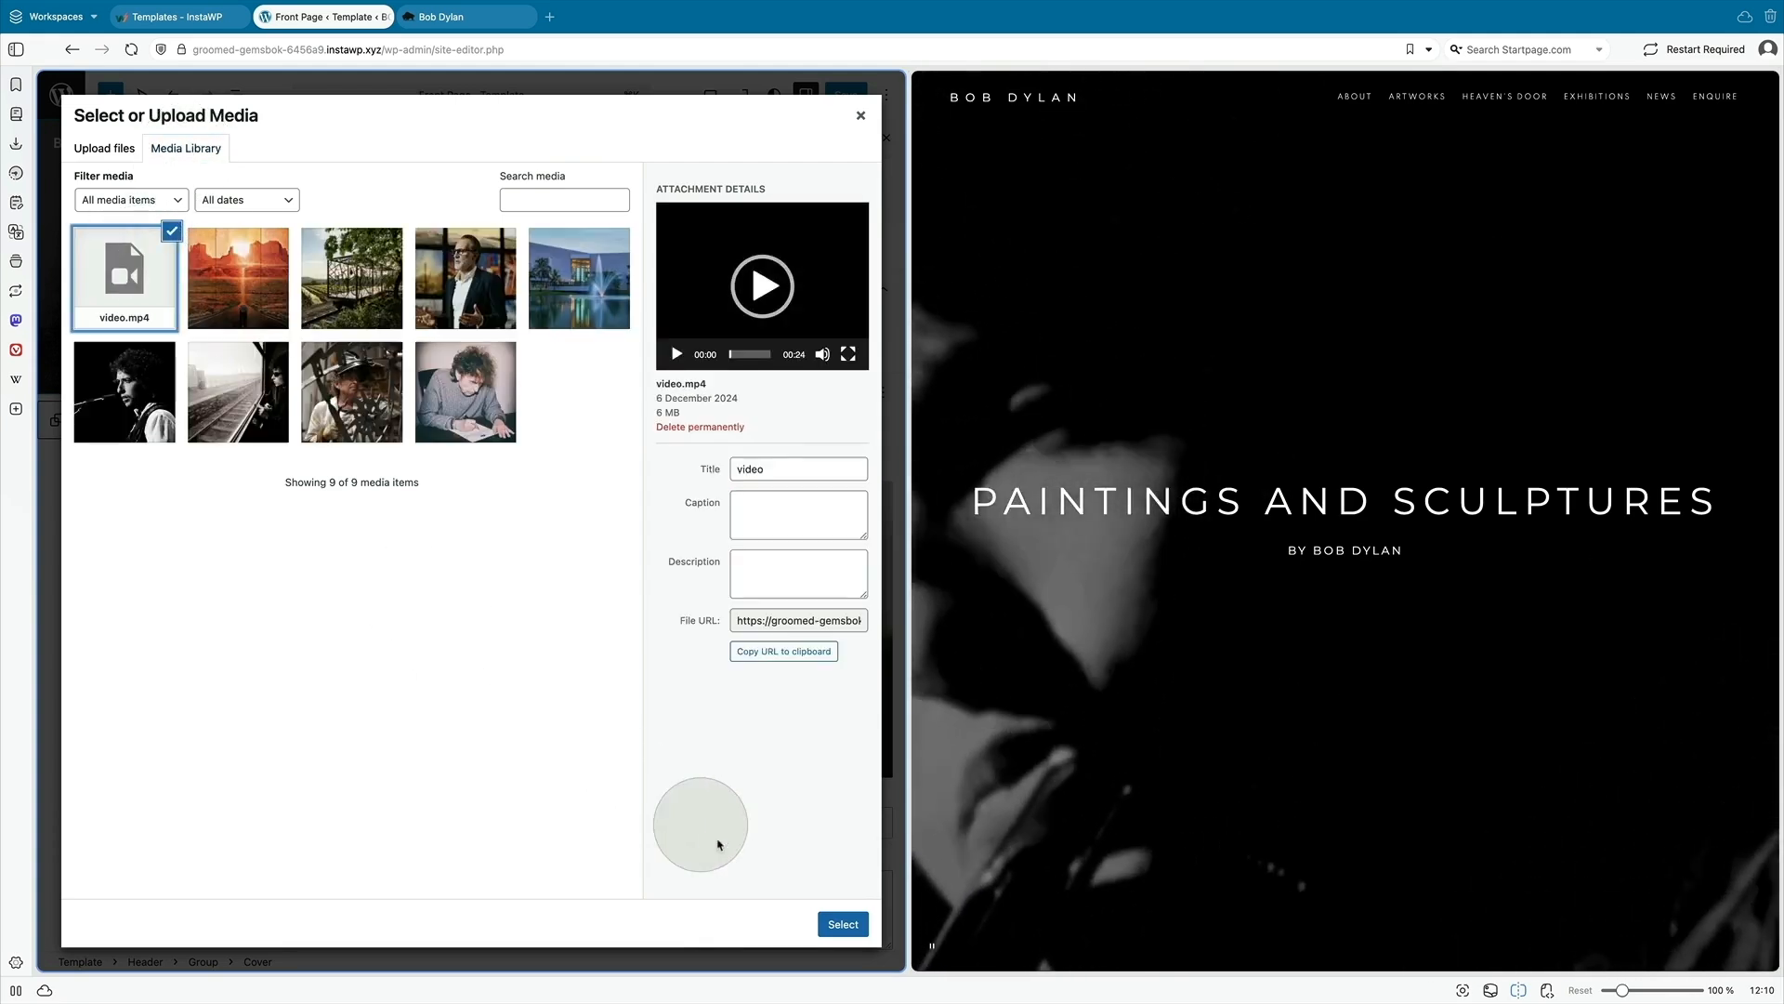
left_click(823, 924)
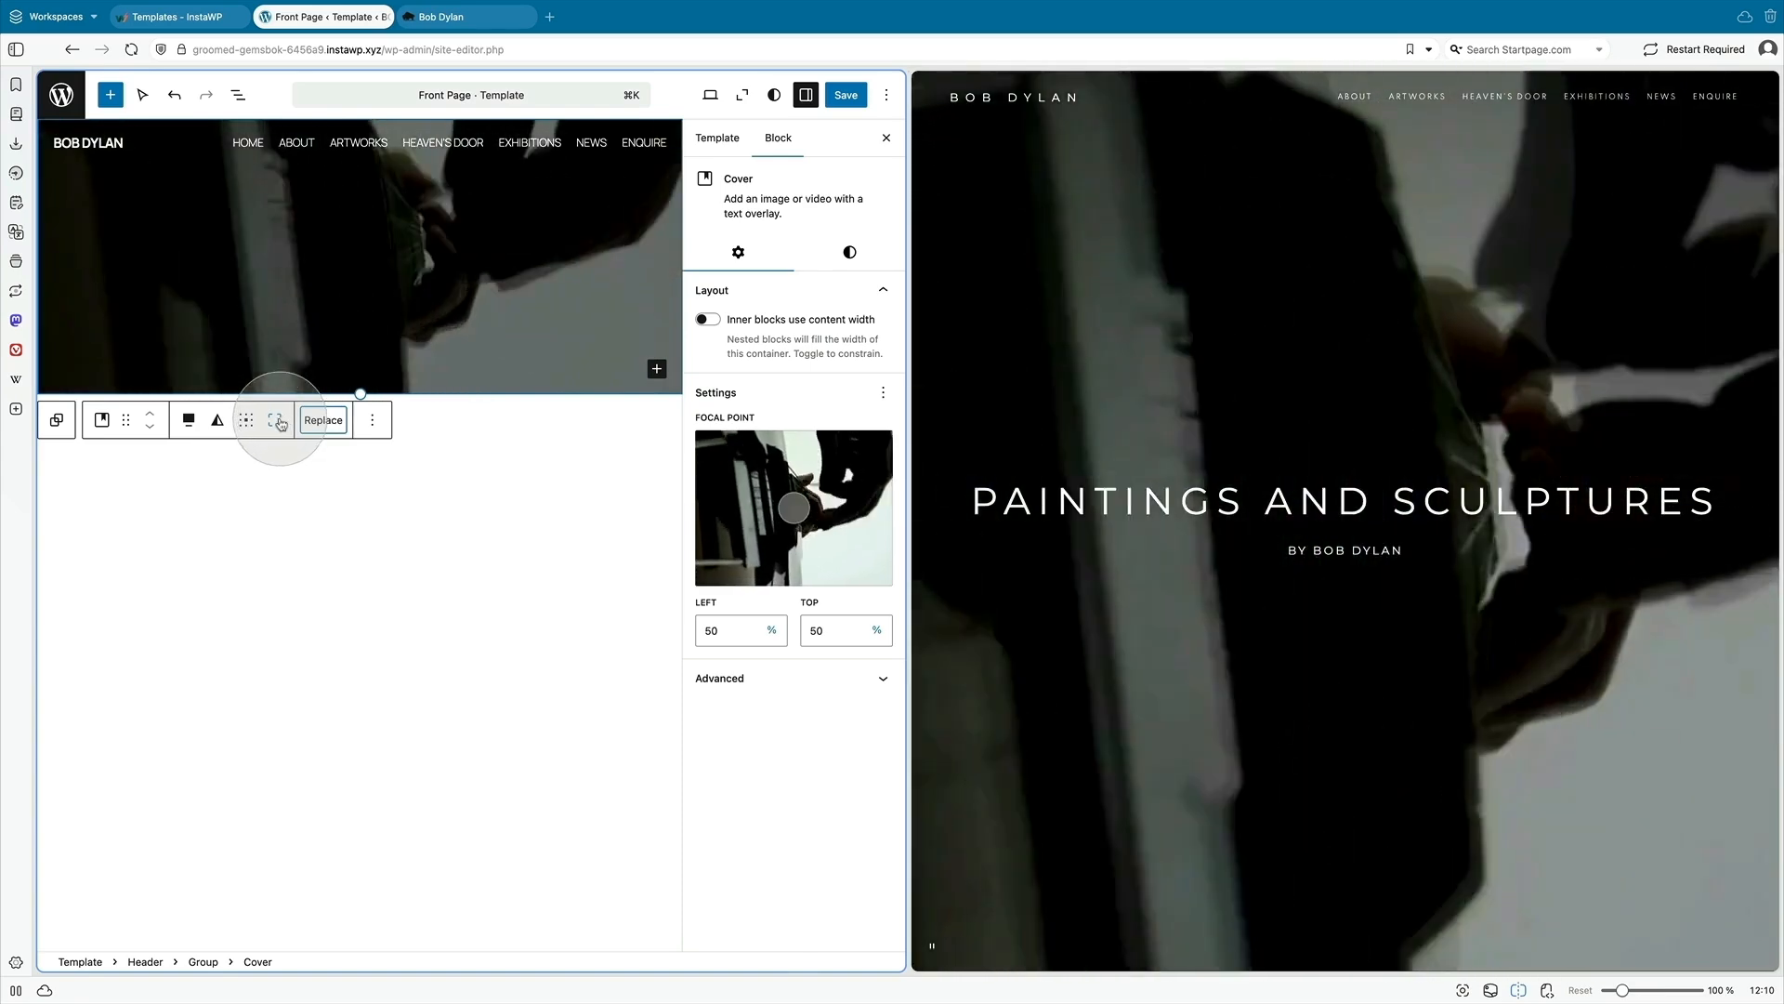
- Make the Cover block full height and set its content position to top centre
left_click(280, 423)
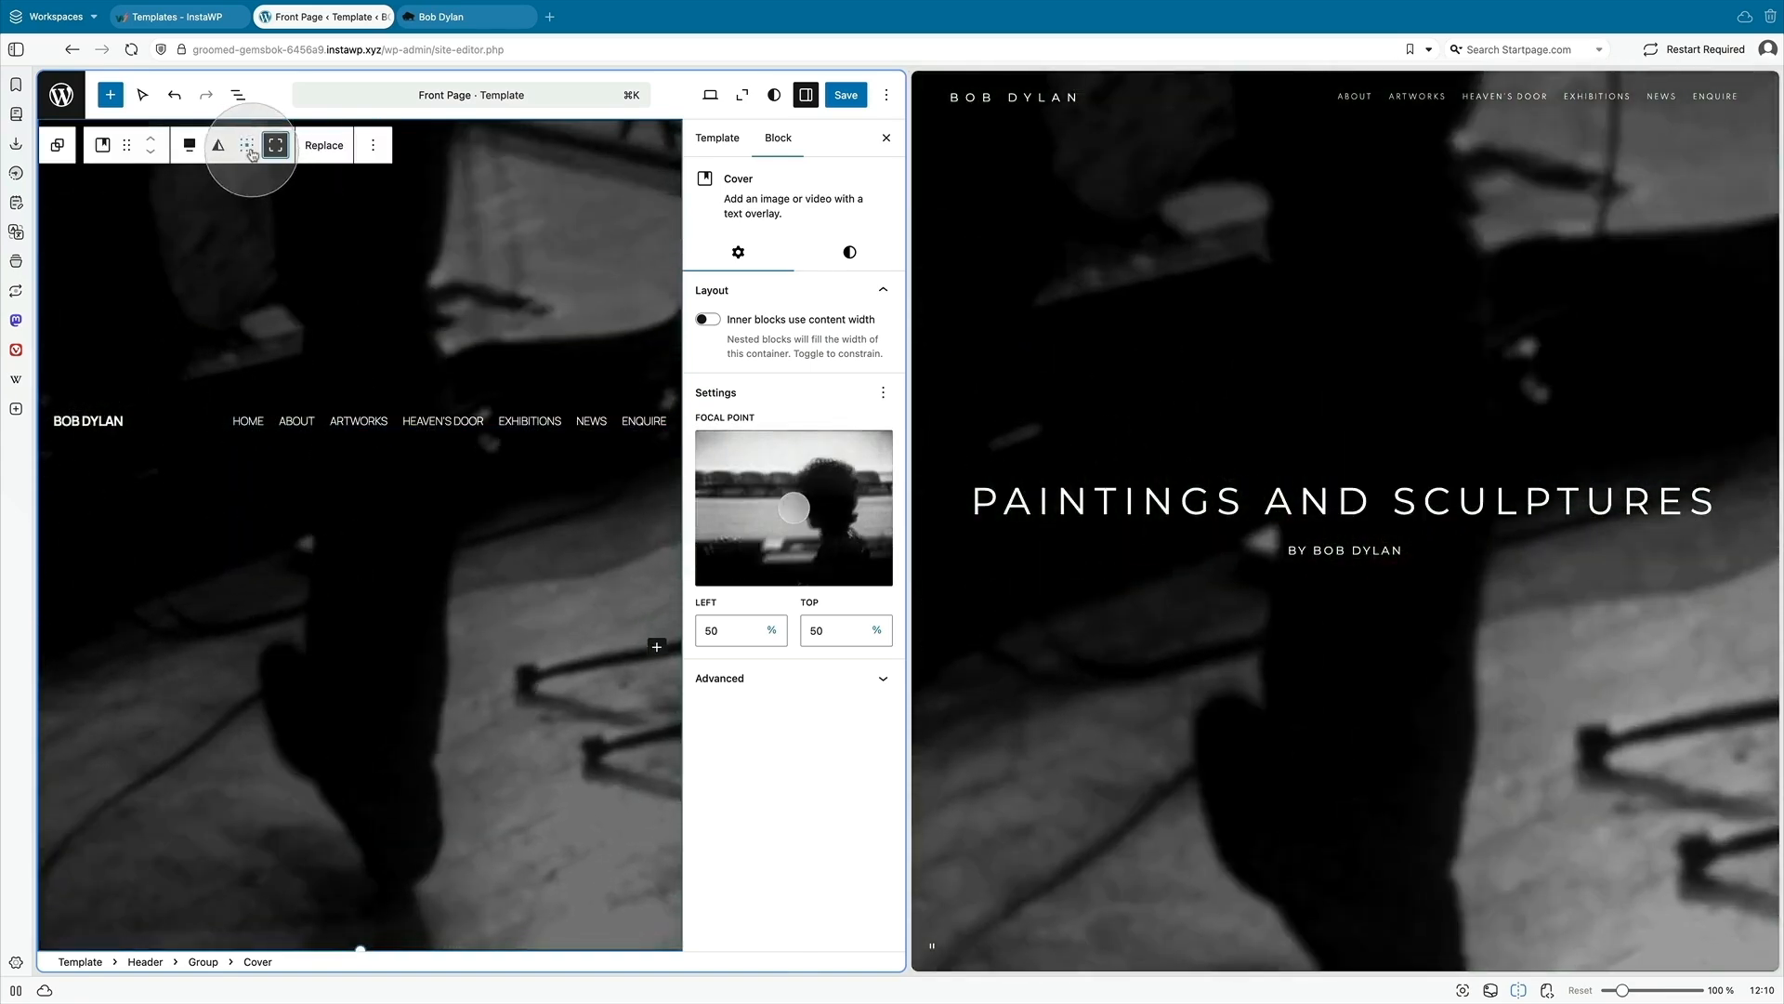
left_click(249, 147)
left_click(275, 194)
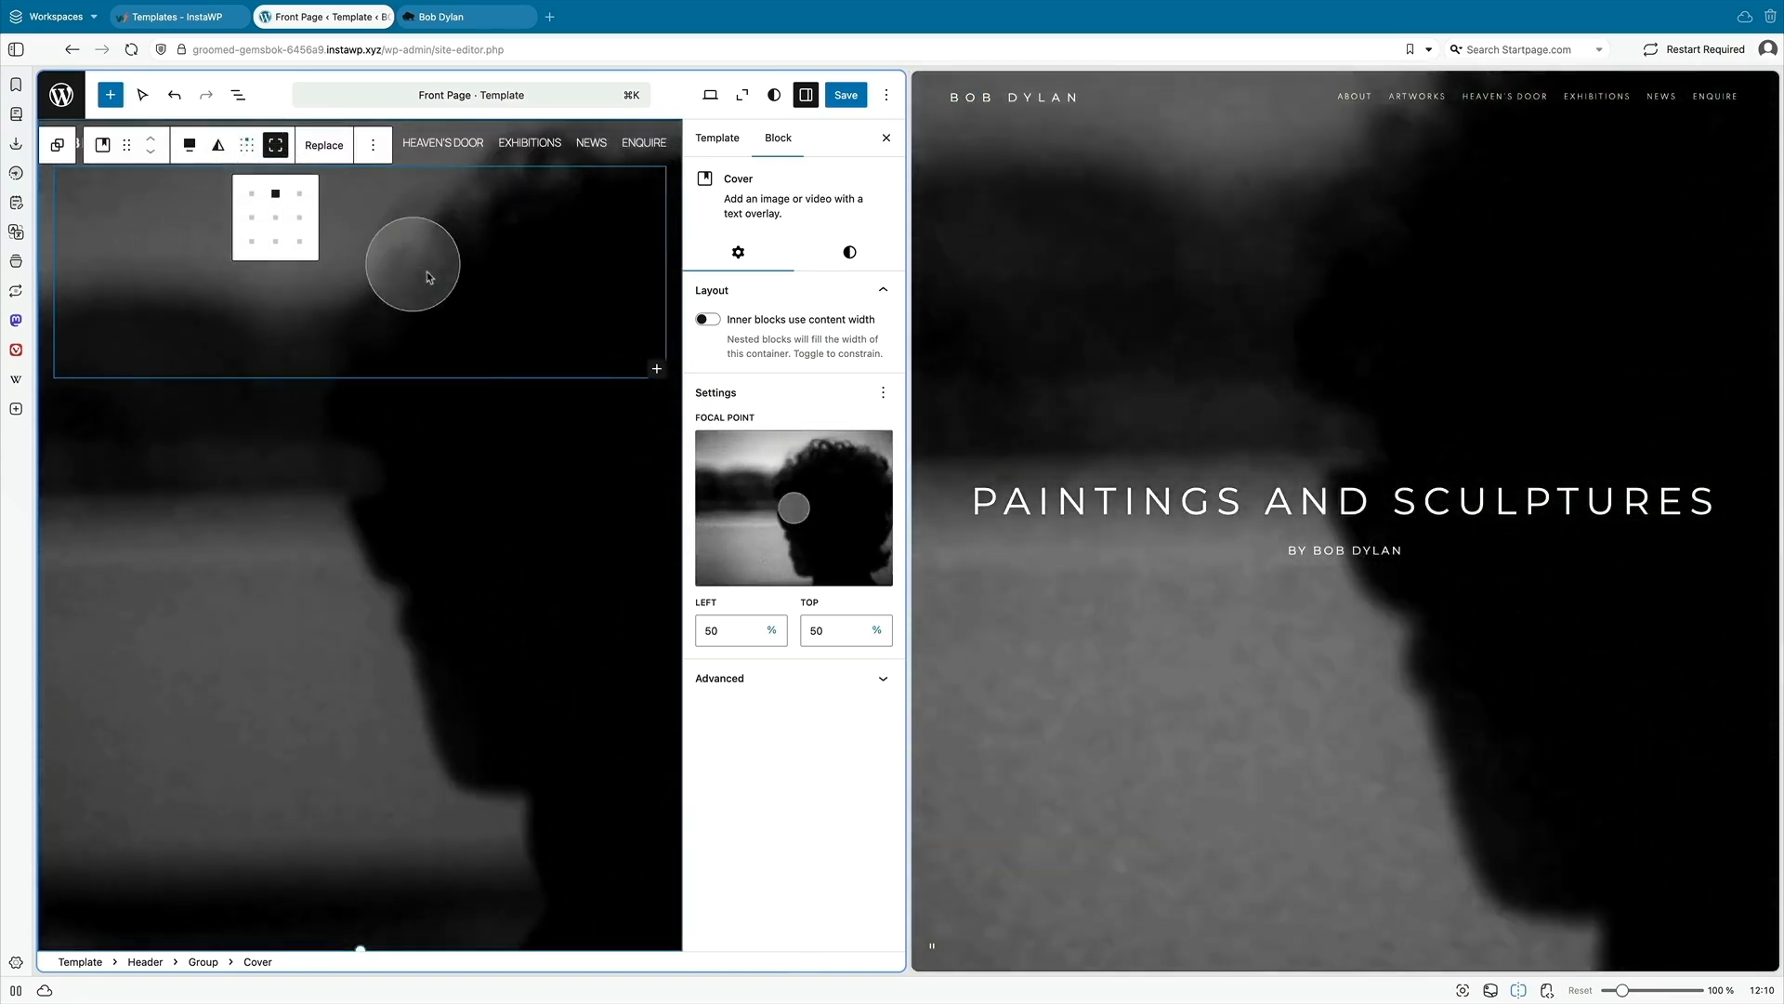
- Add a white heading below the Spacer in the cover reading "PAINTINGS AND SCULPTURES"
left_click(428, 275)
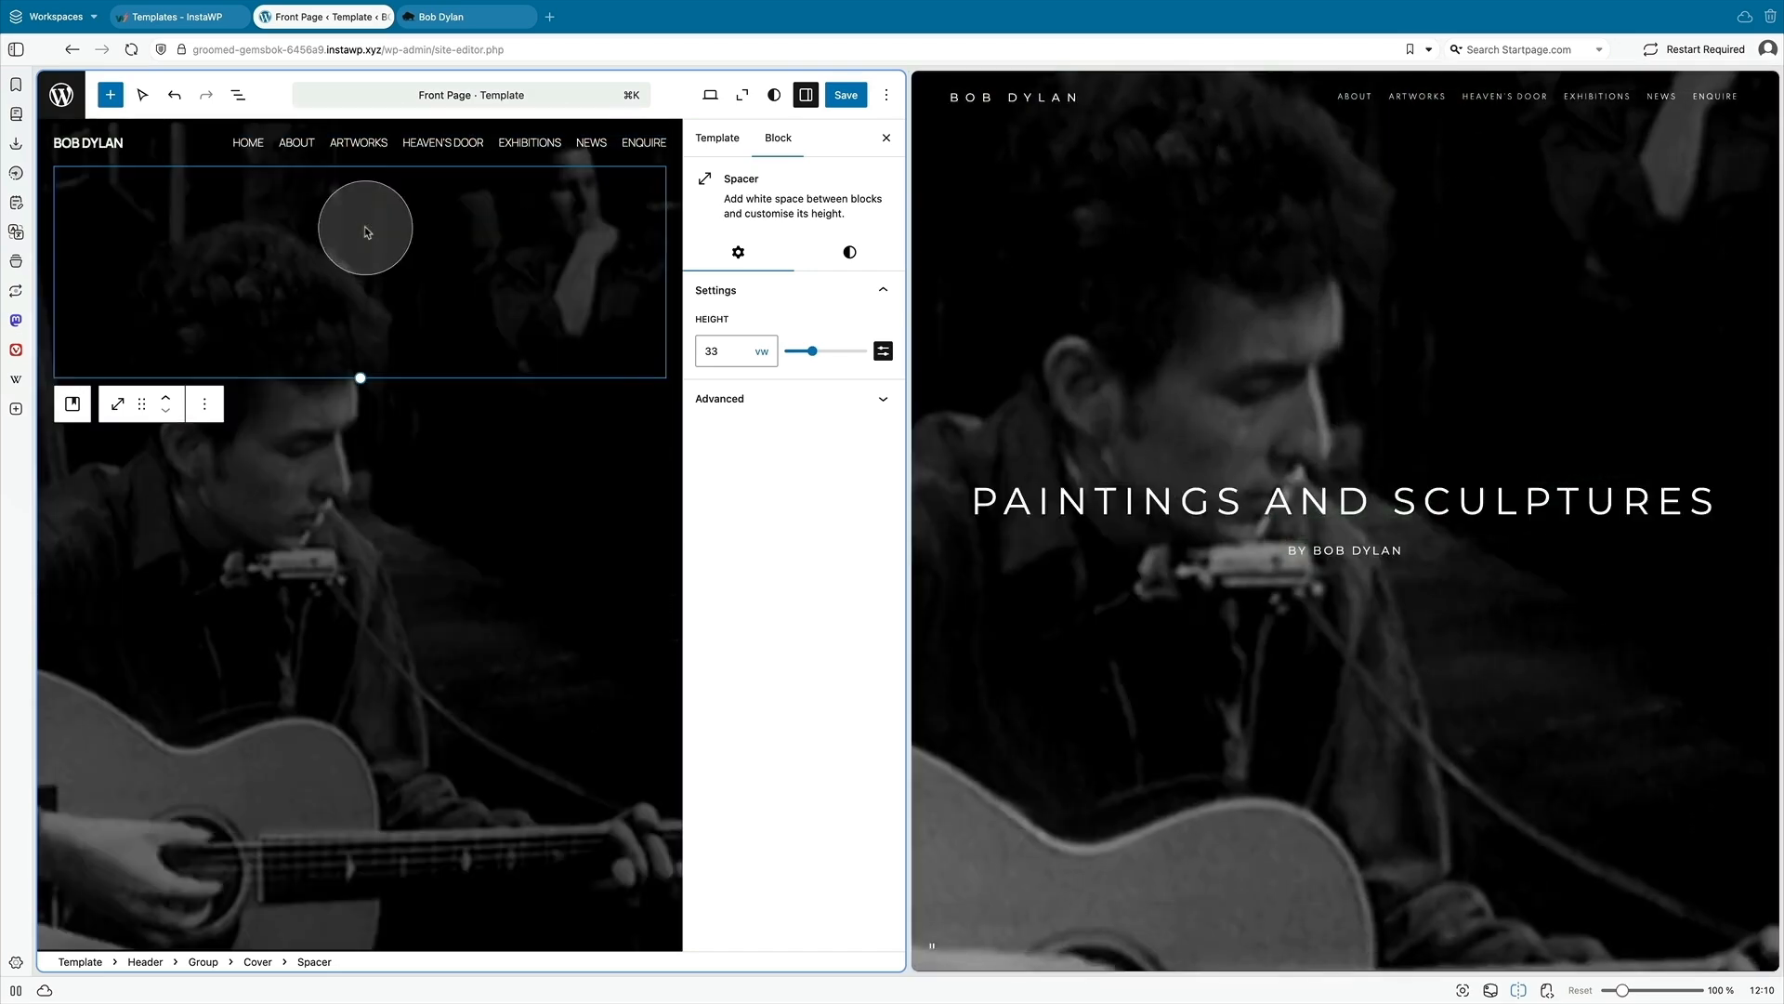
key("Return")
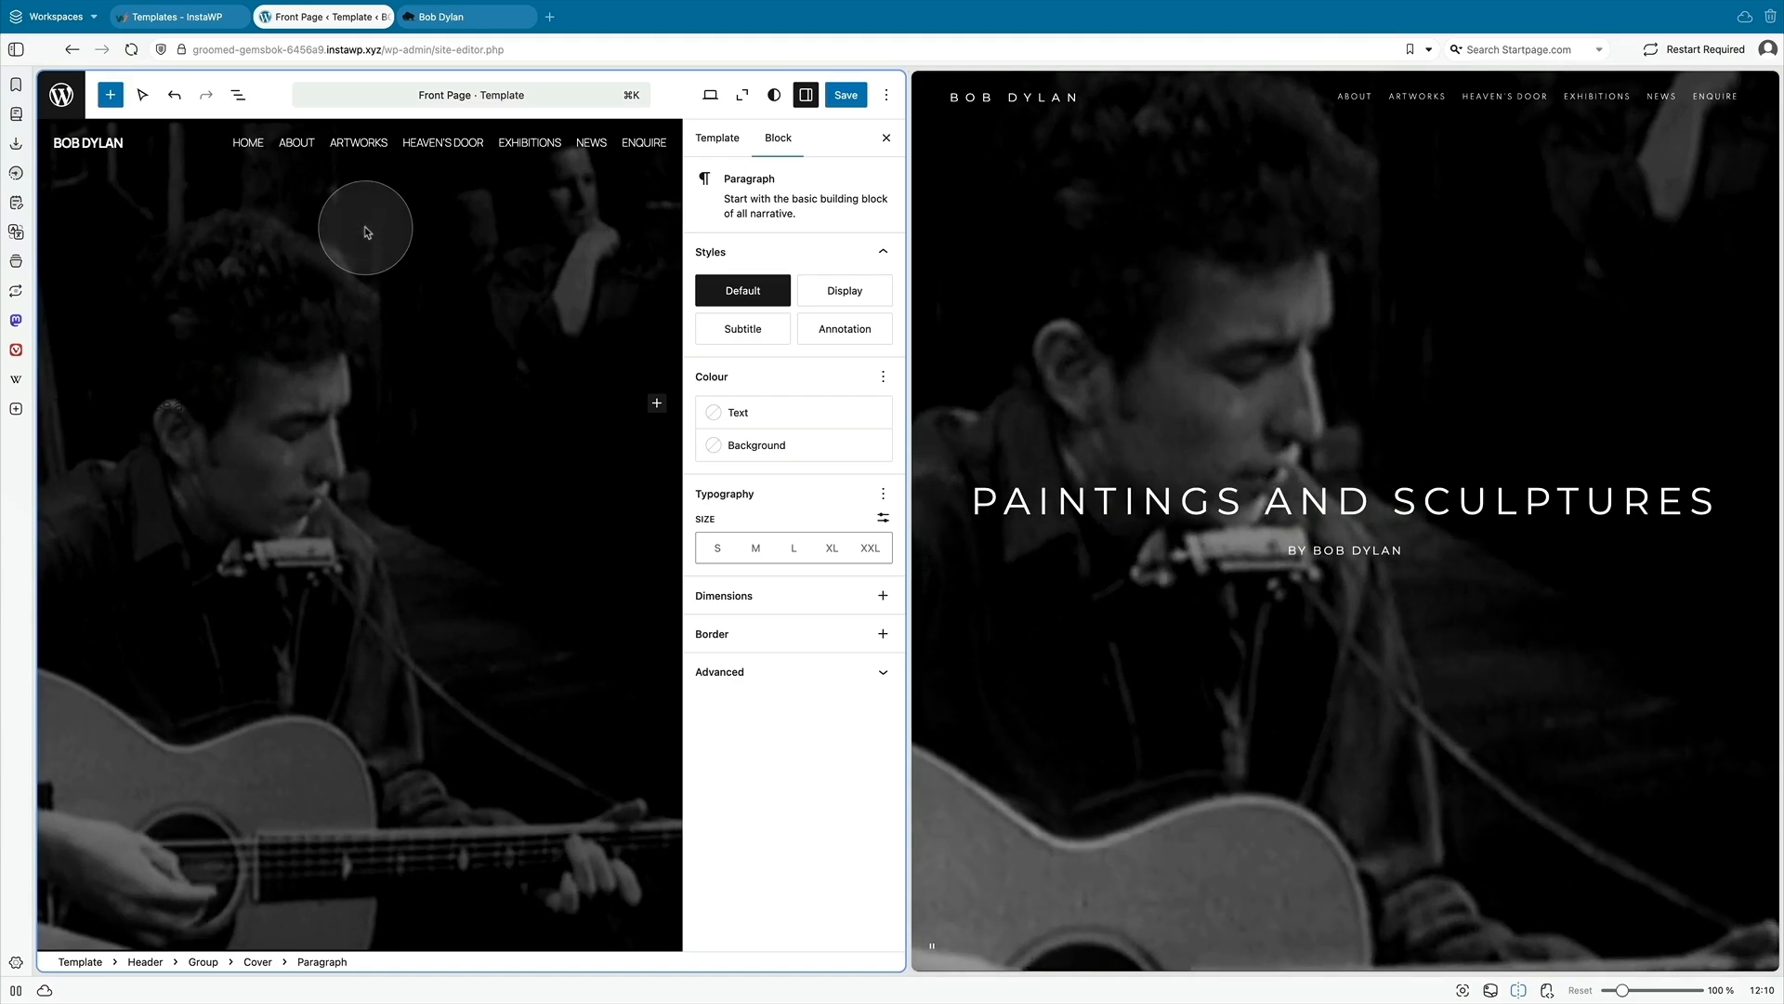
type("/head")
key("Return")
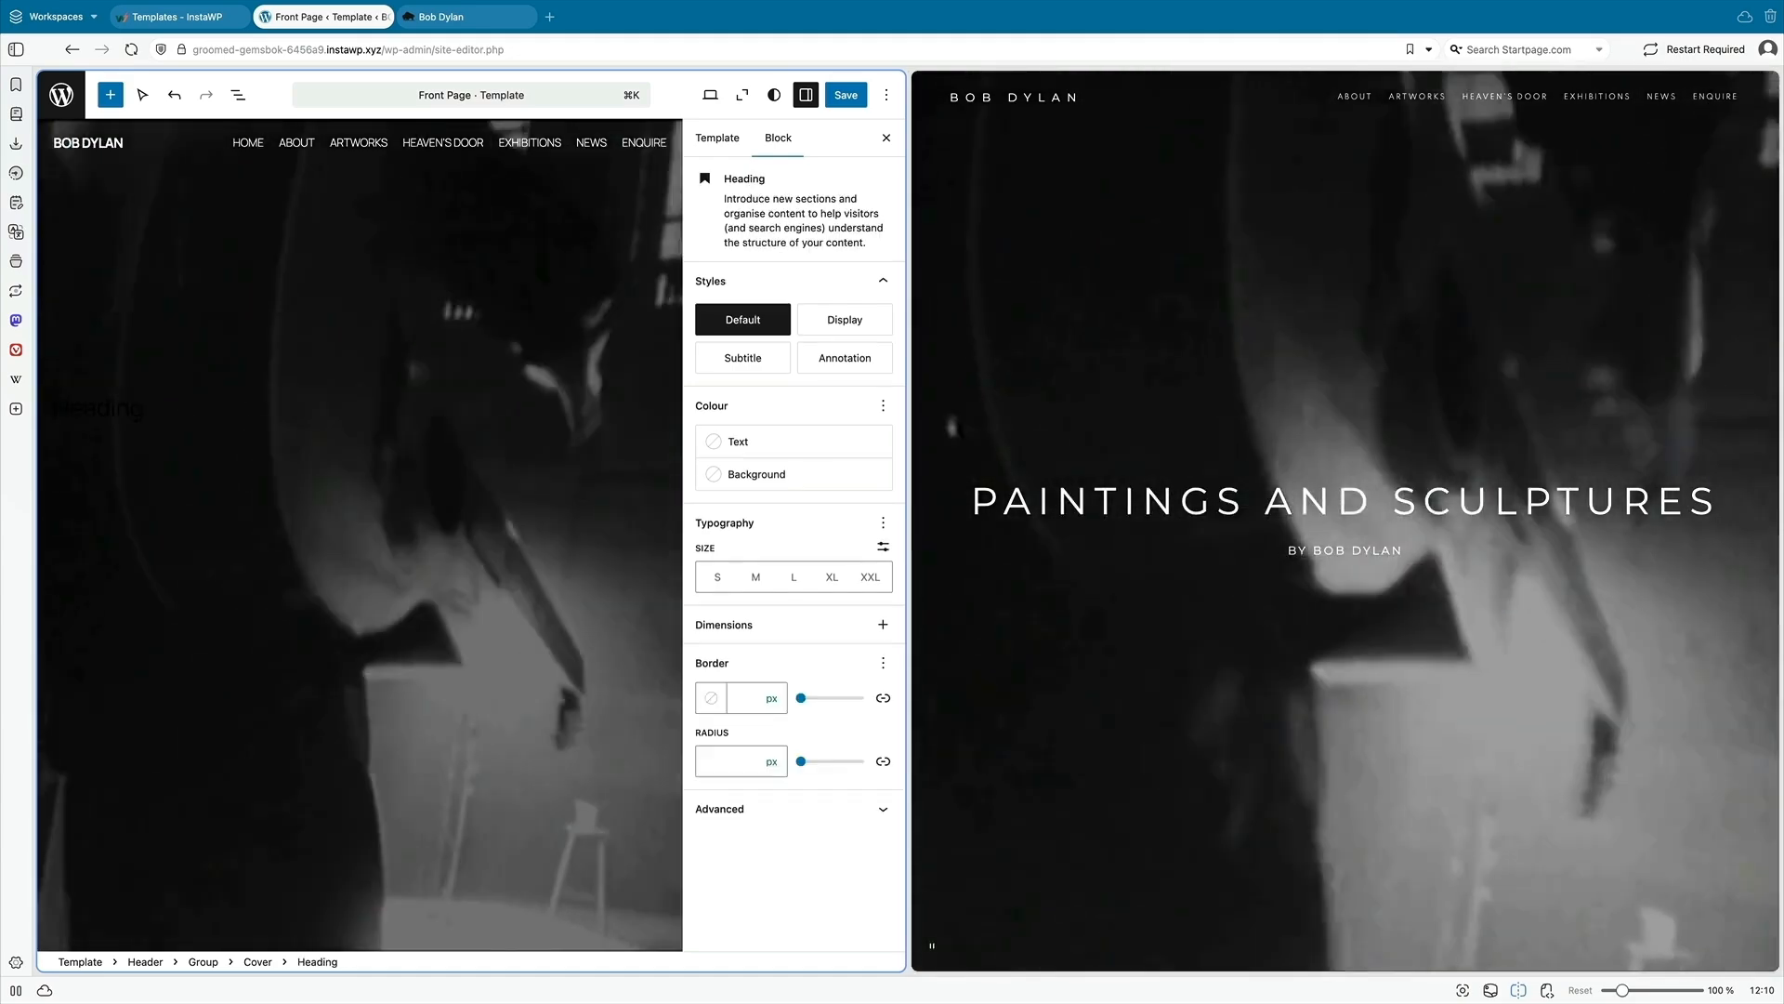
type("PAINTINGS")
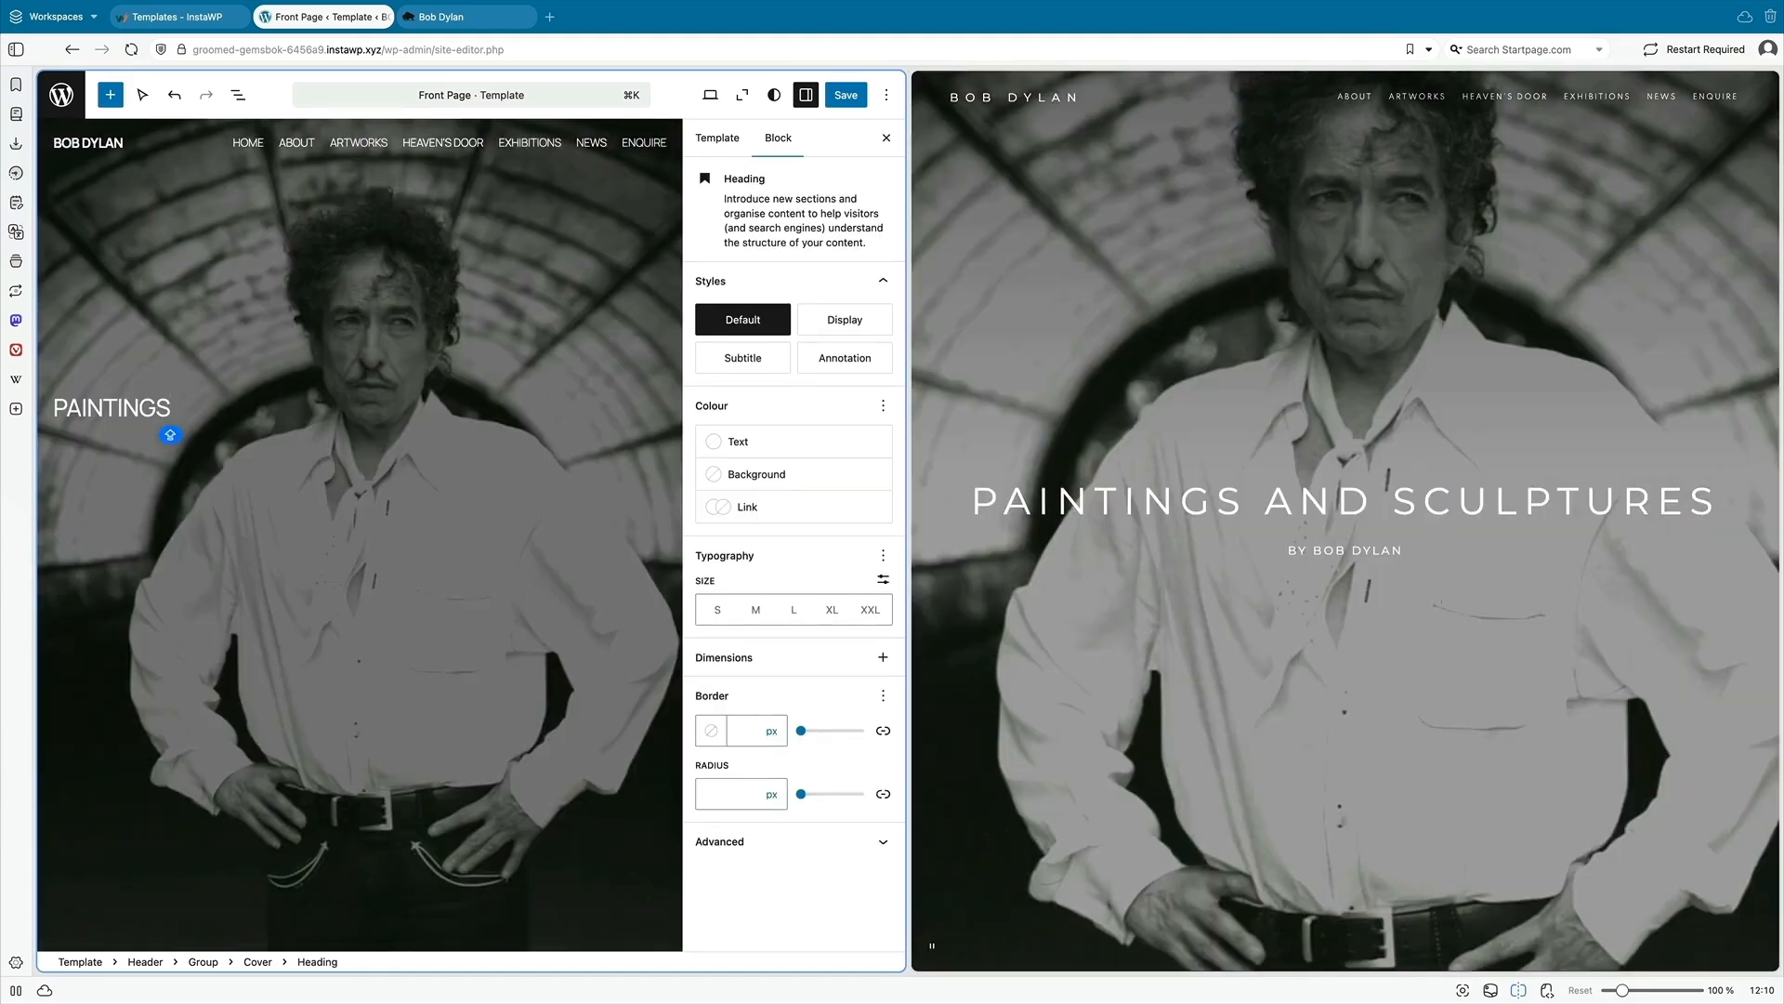
type(" AND SCUP")
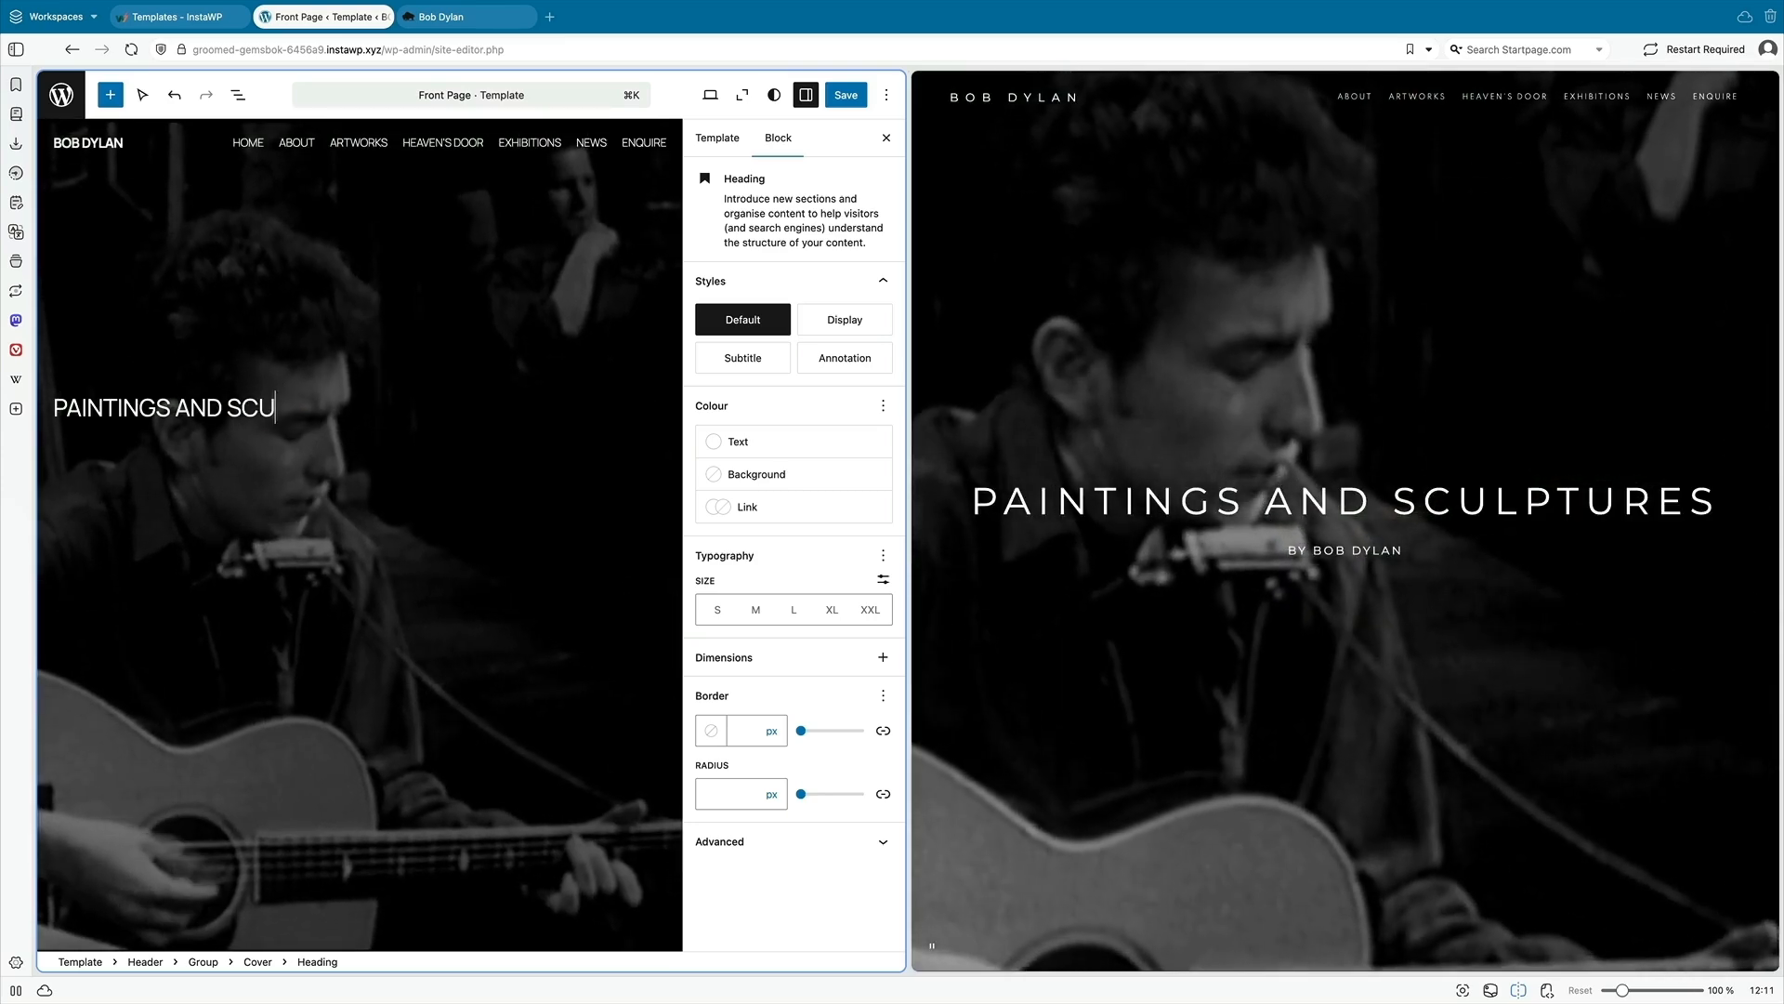
type("PTURES")
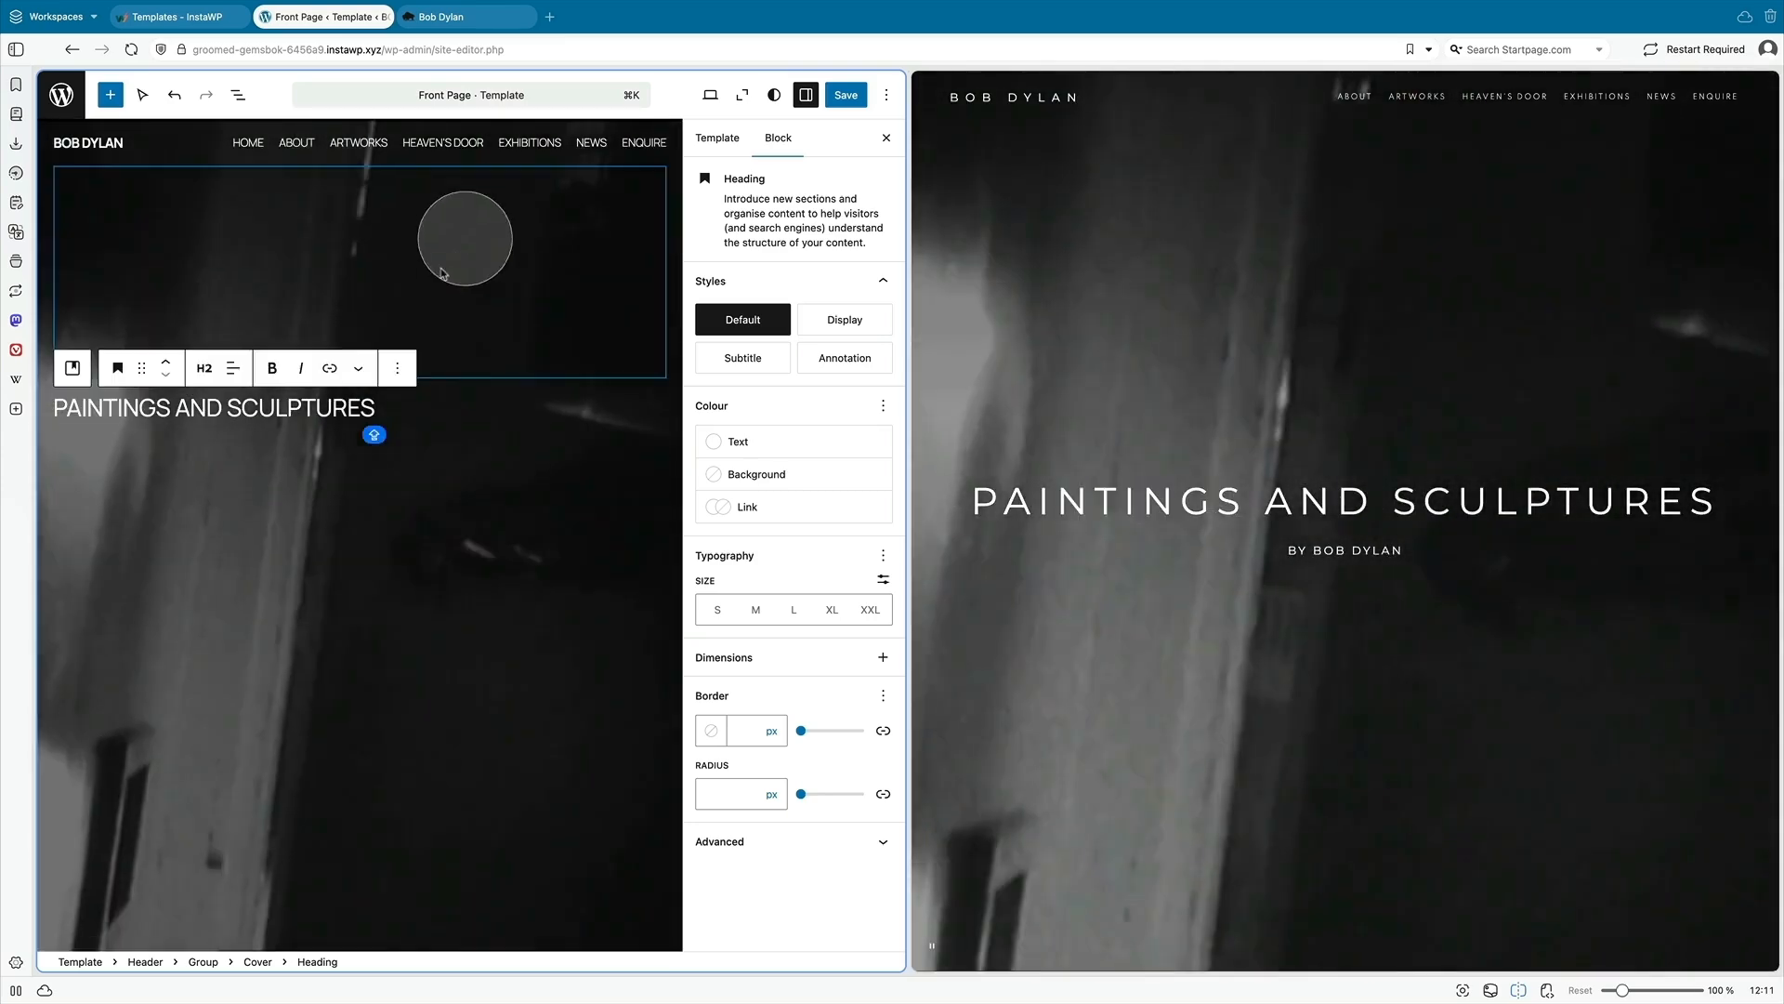
- Centre the "PAINTINGS AND SCULPTURES" heading and set its font size to a custom 4 rem
left_click(234, 369)
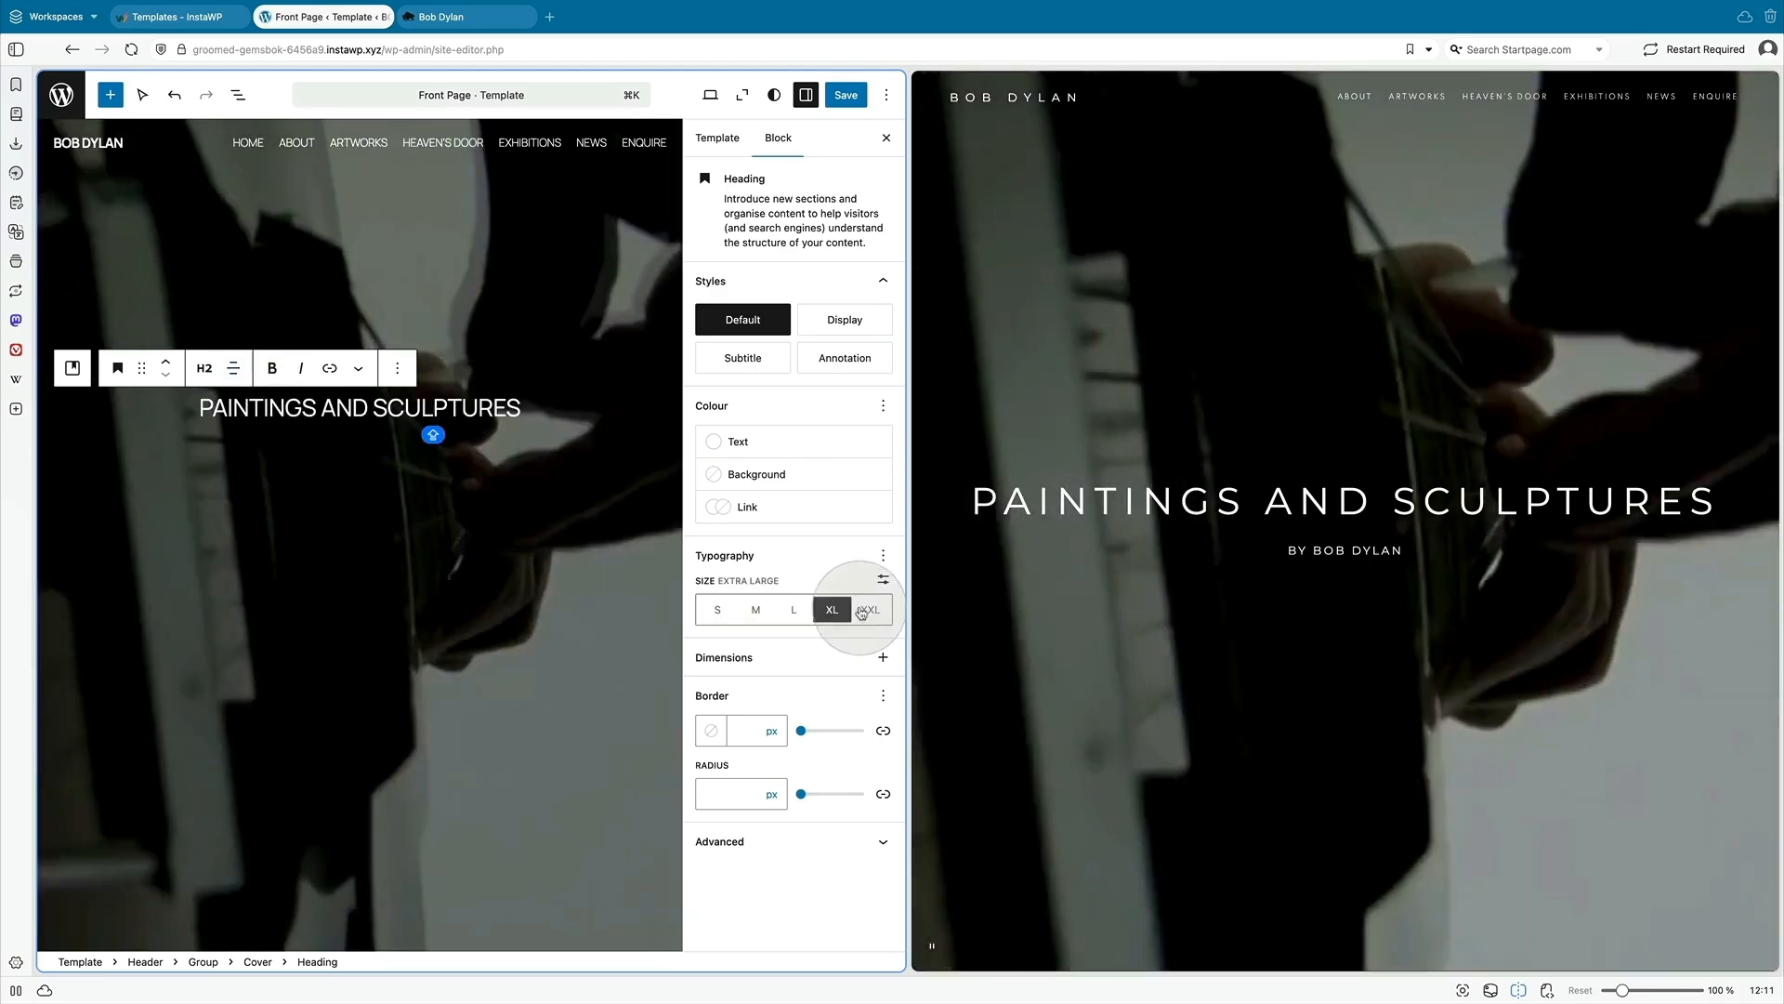
left_click(870, 610)
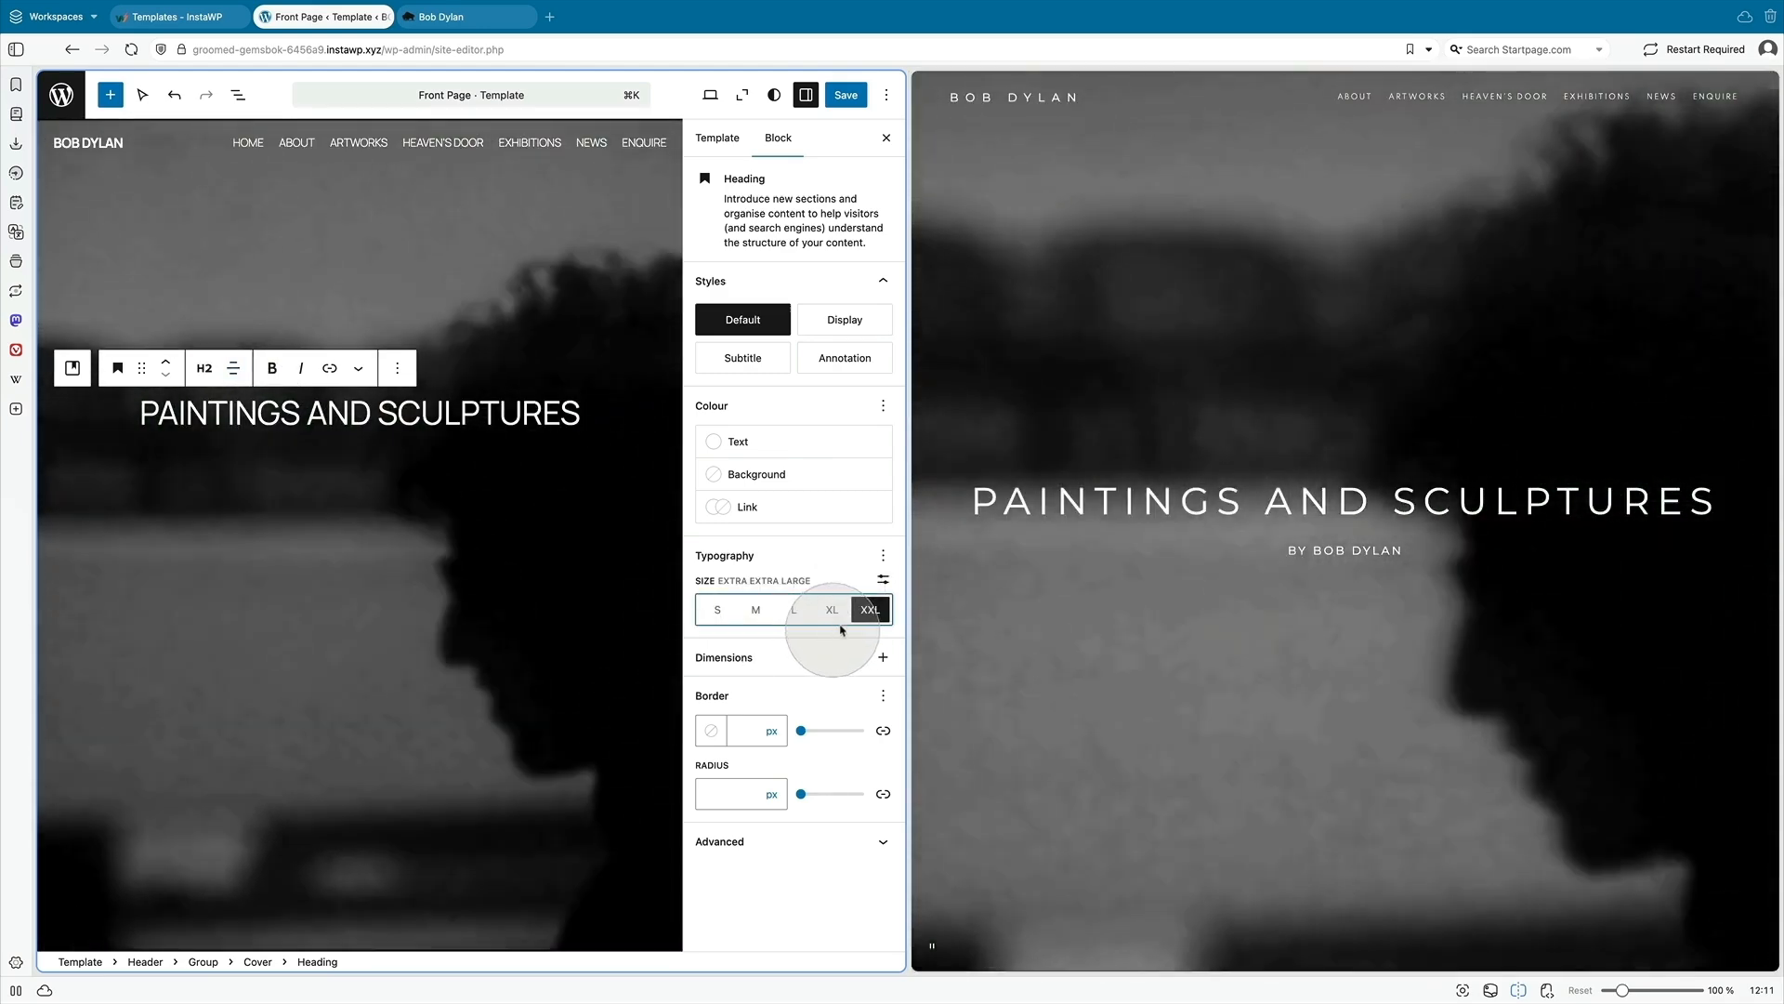
left_click(878, 580)
double_click(710, 609)
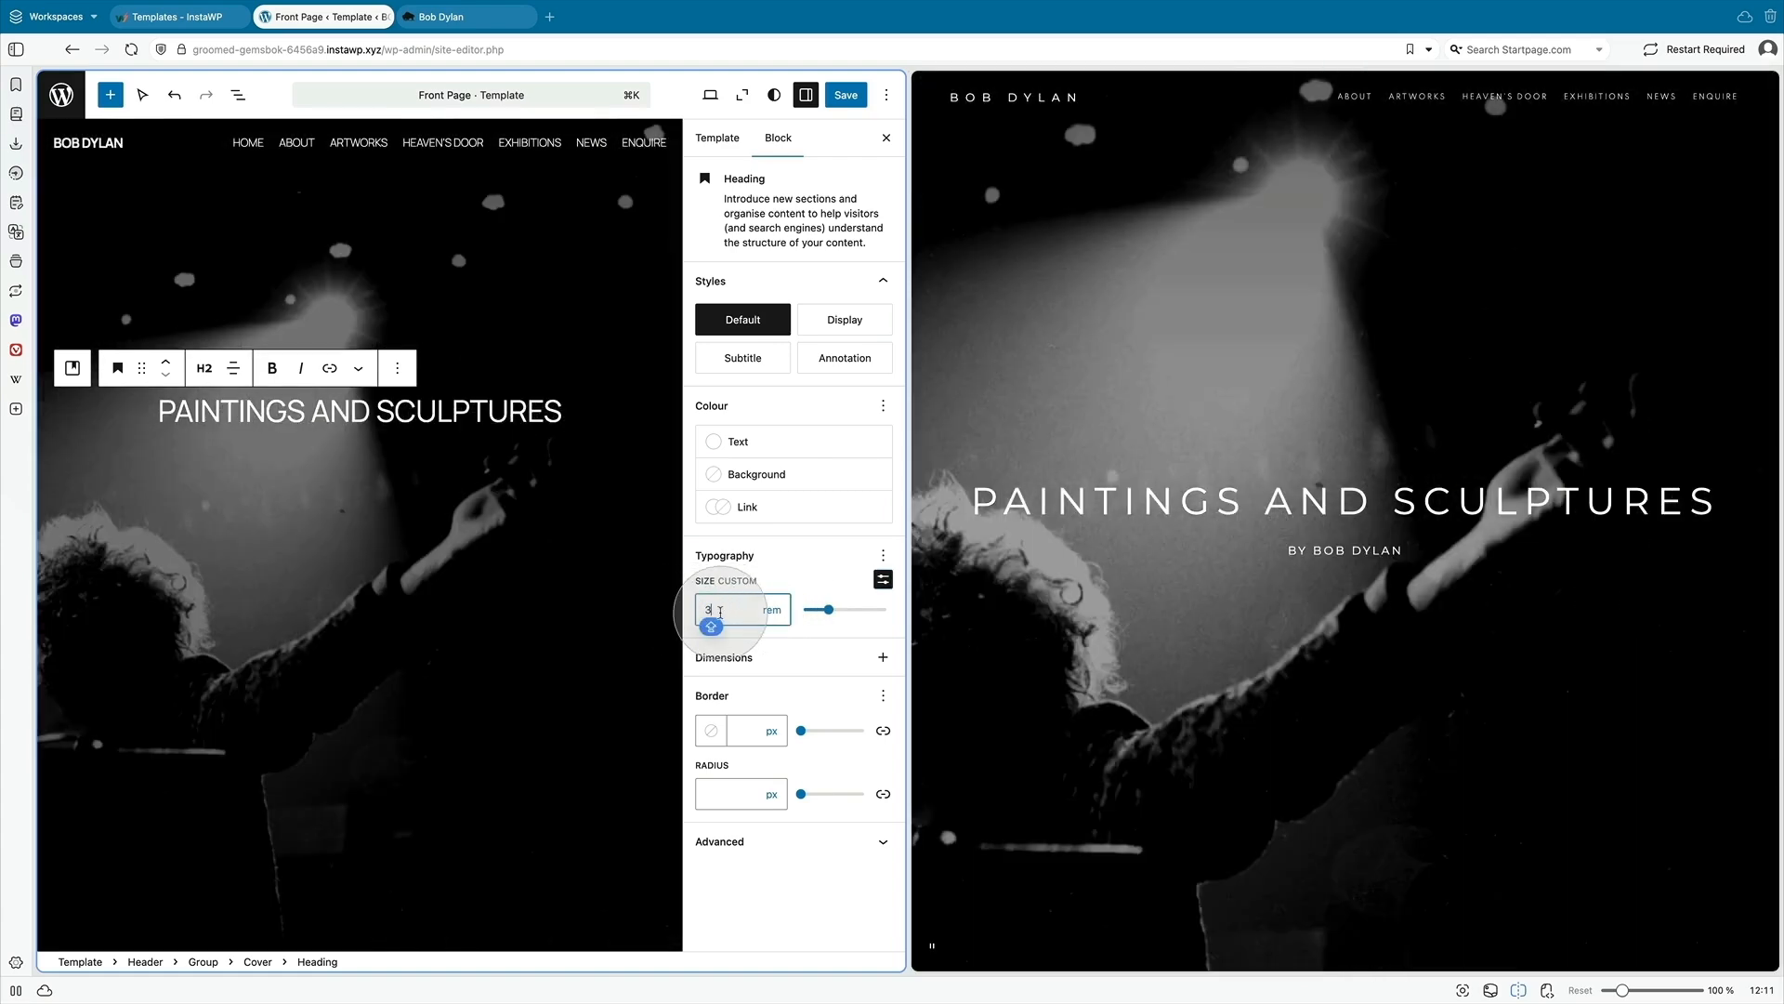
type("5")
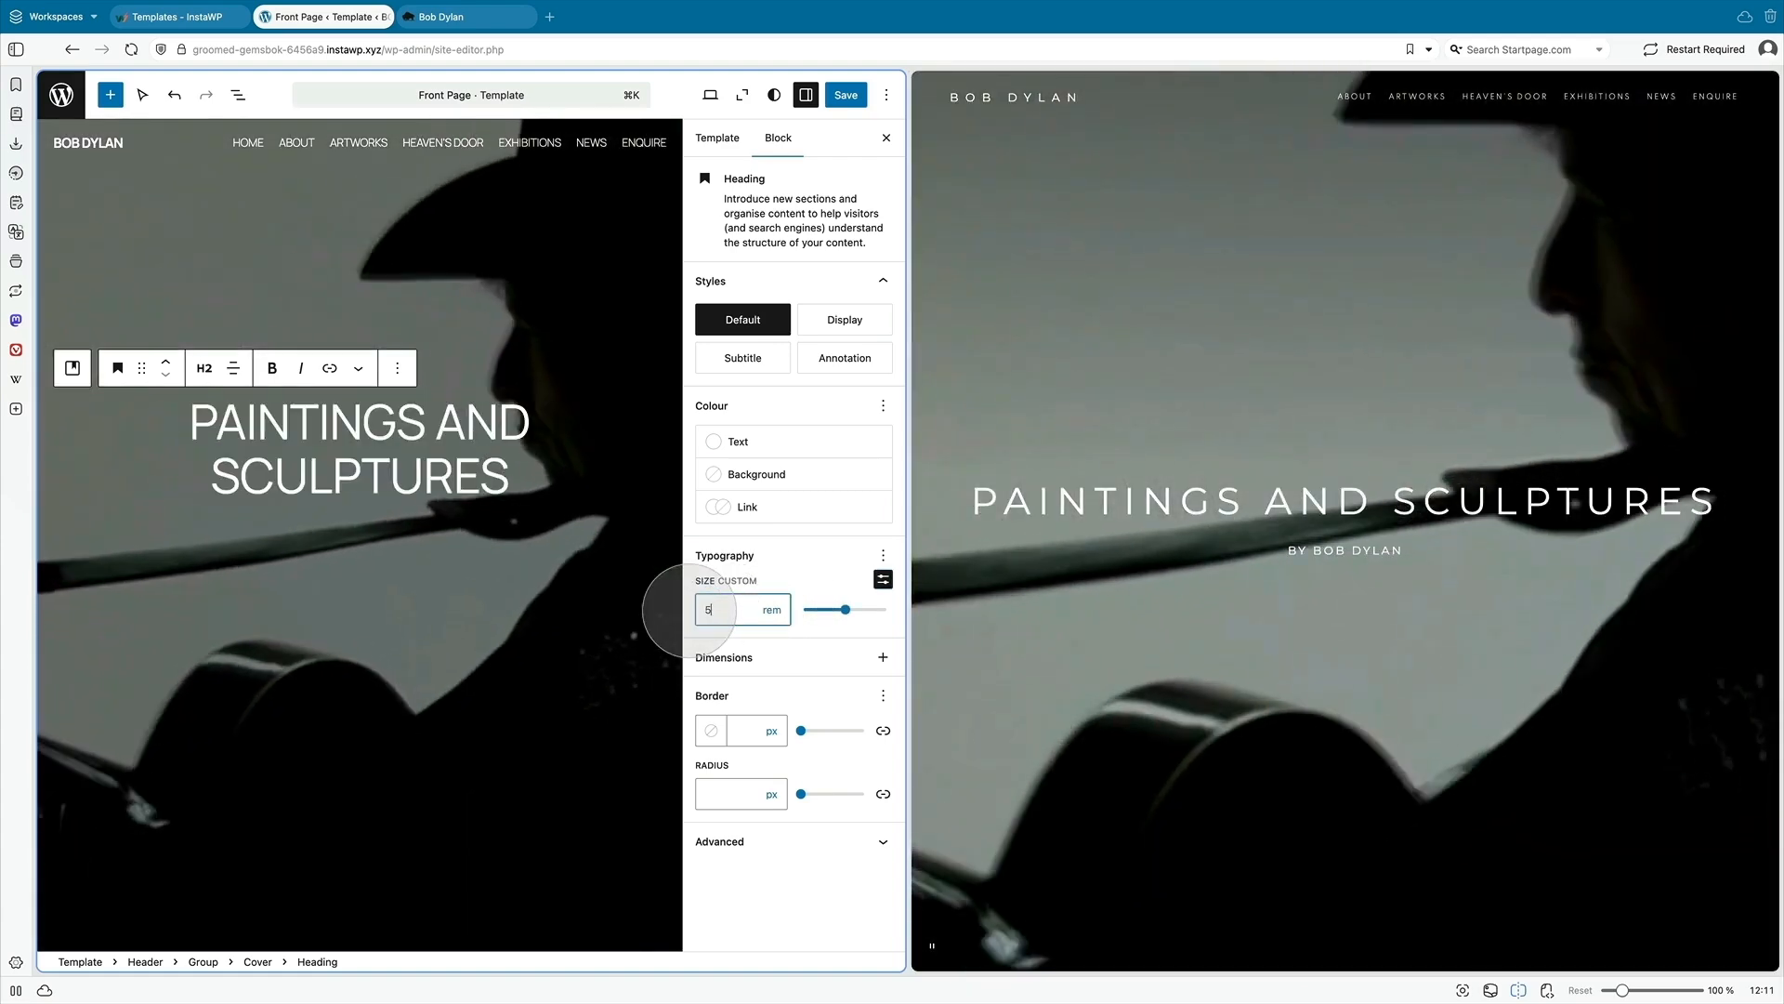
left_click_drag(716, 612, 695, 615)
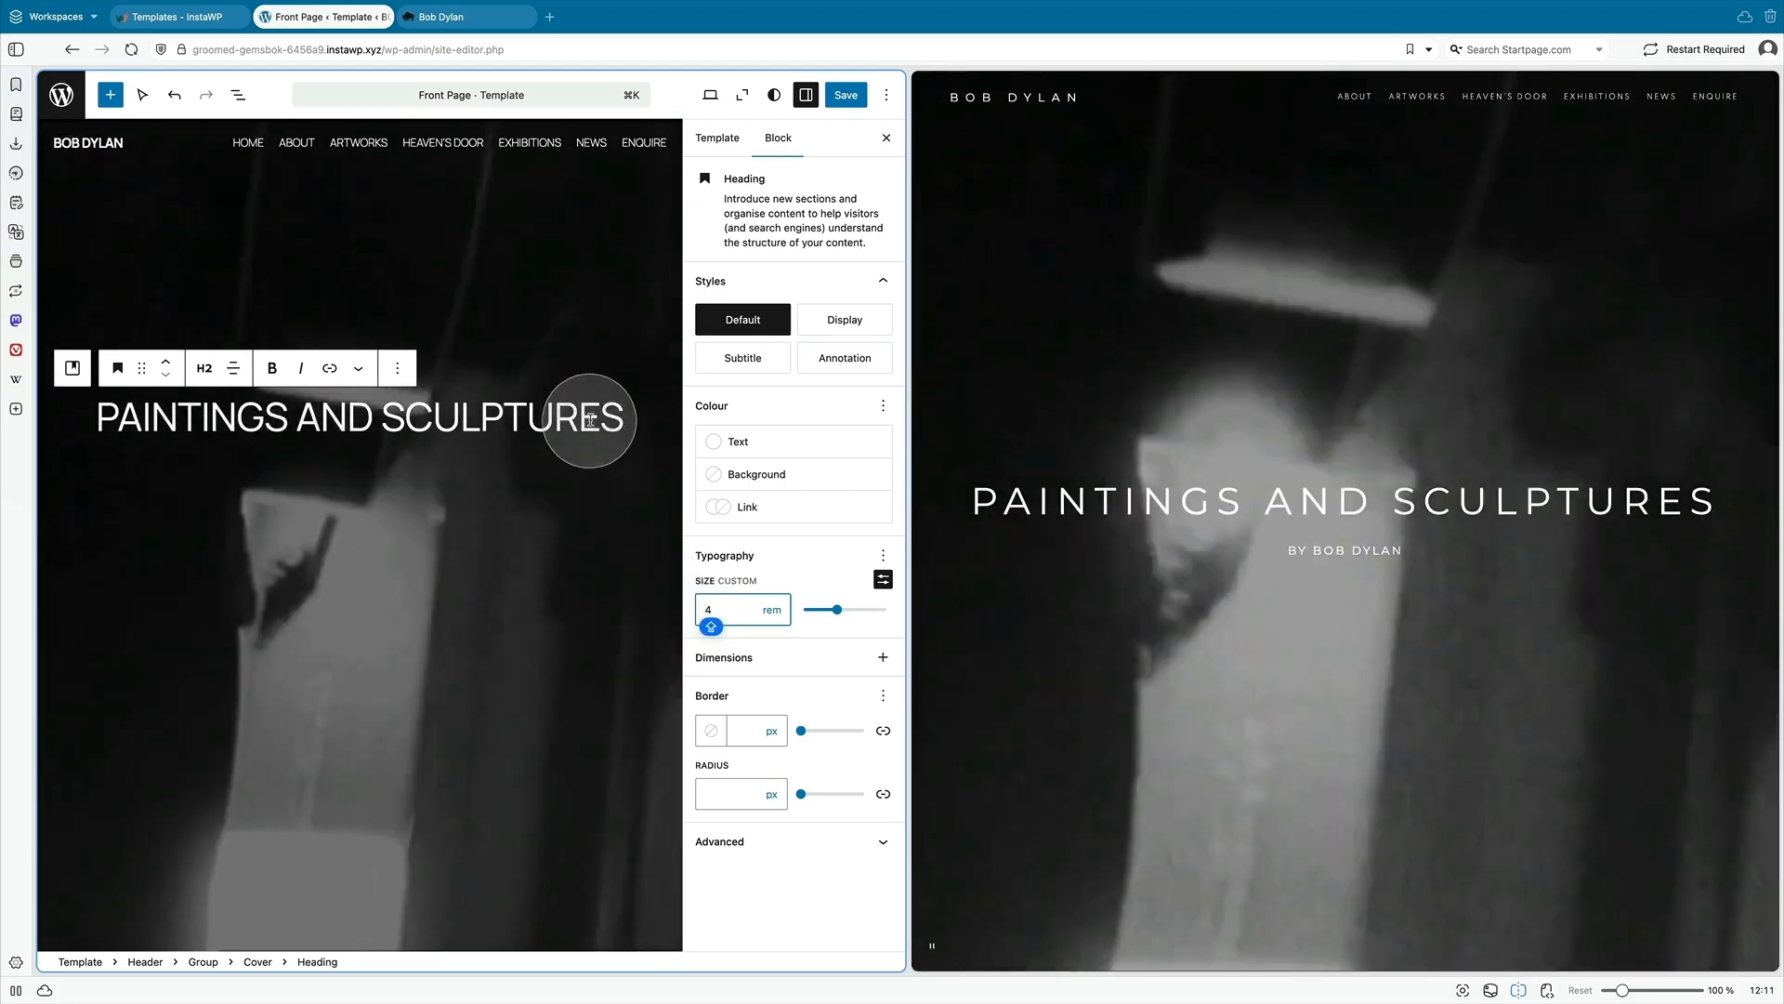
- Add a paragraph below the heading reading "BY BOB DYLAN" with white (Base #FFFFFF) text
left_click(612, 416)
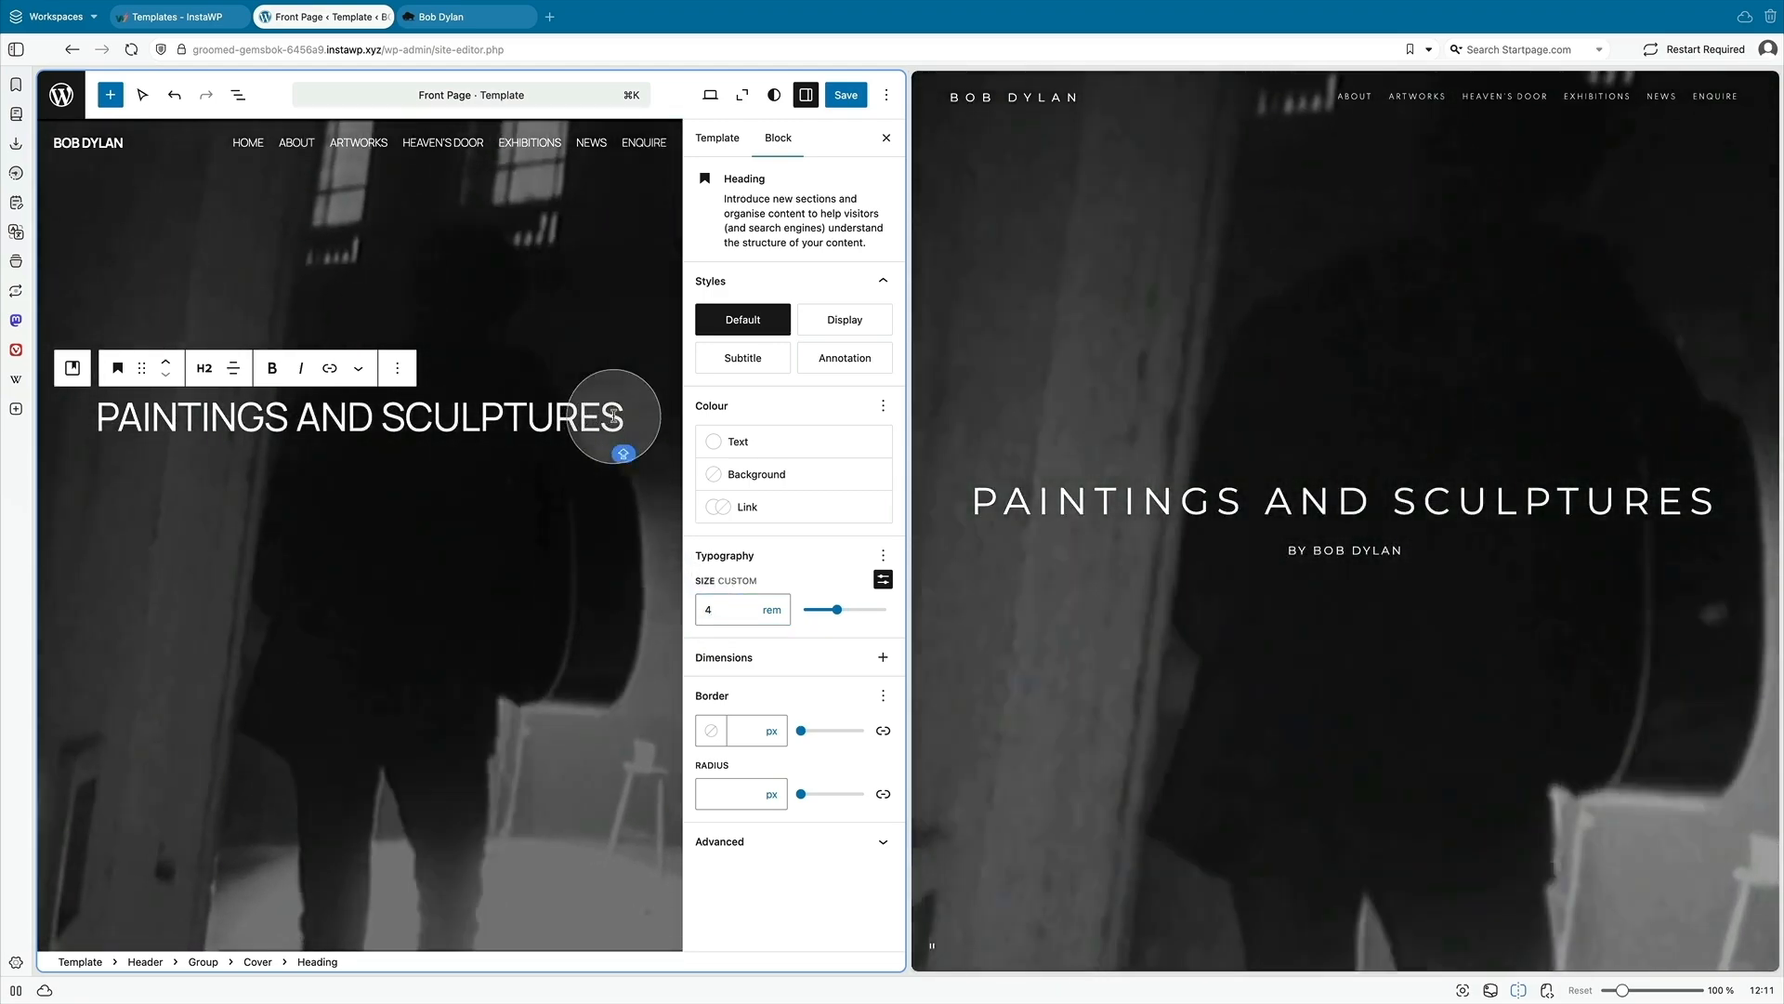
key("Return")
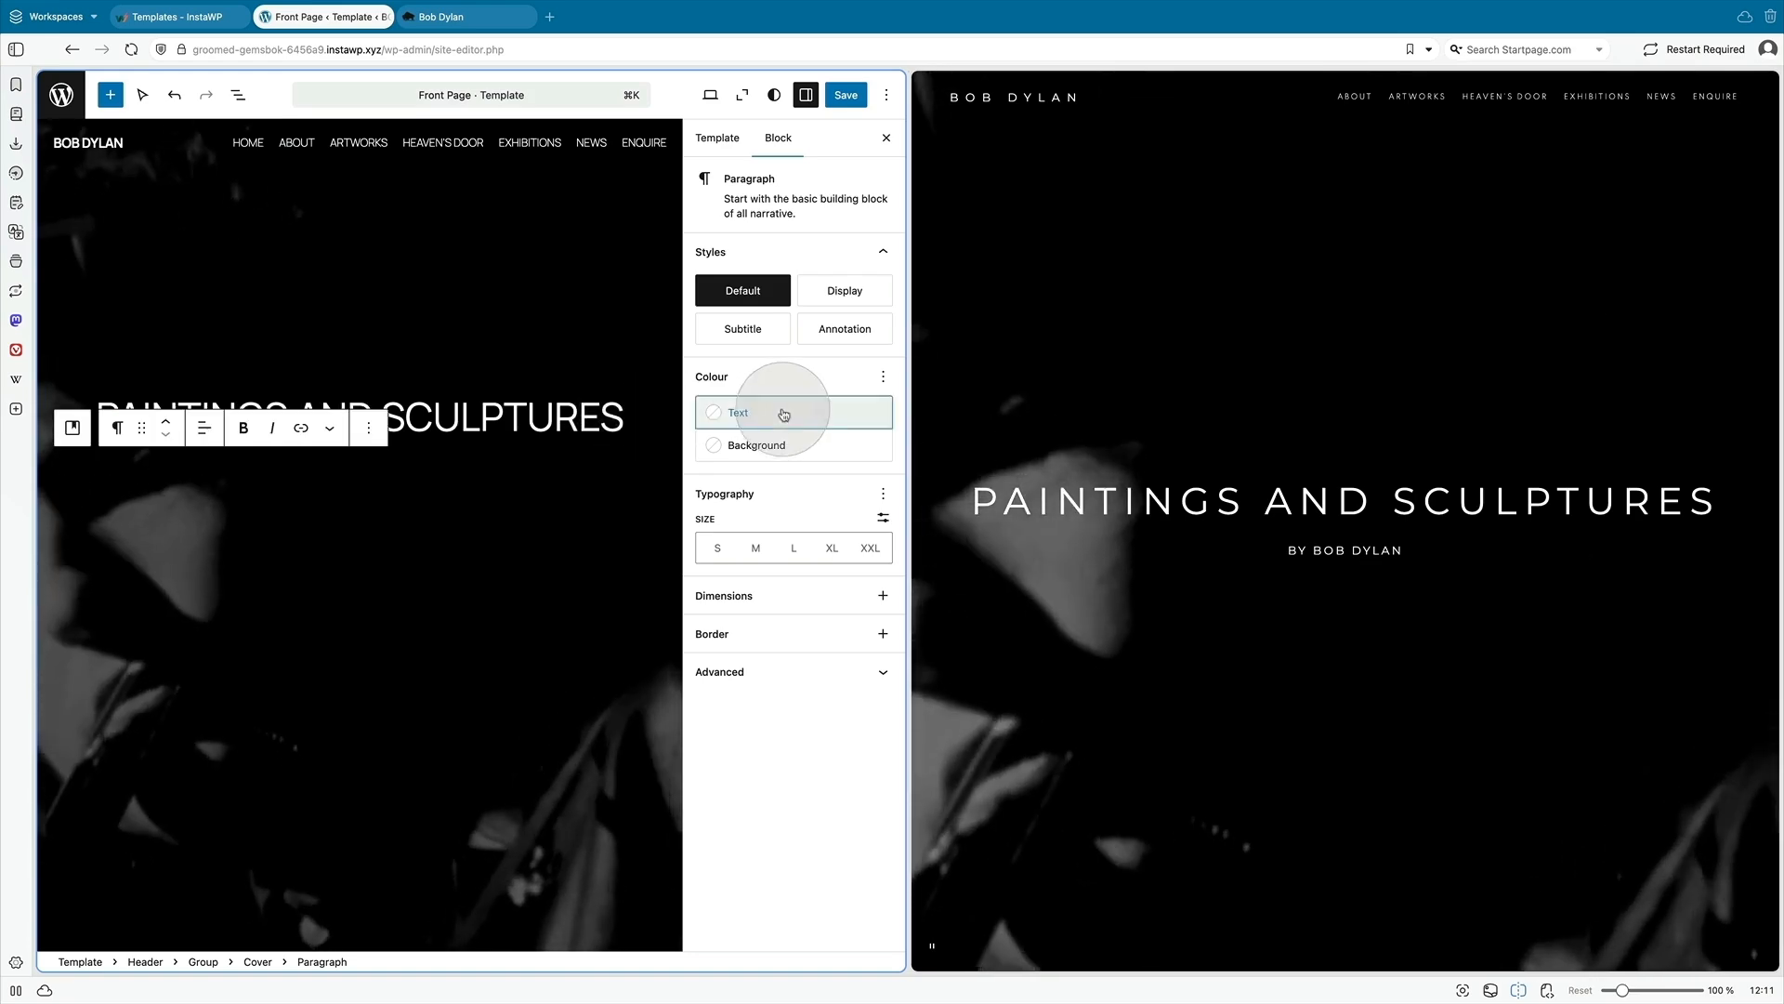
left_click(789, 412)
left_click(484, 556)
type("BY")
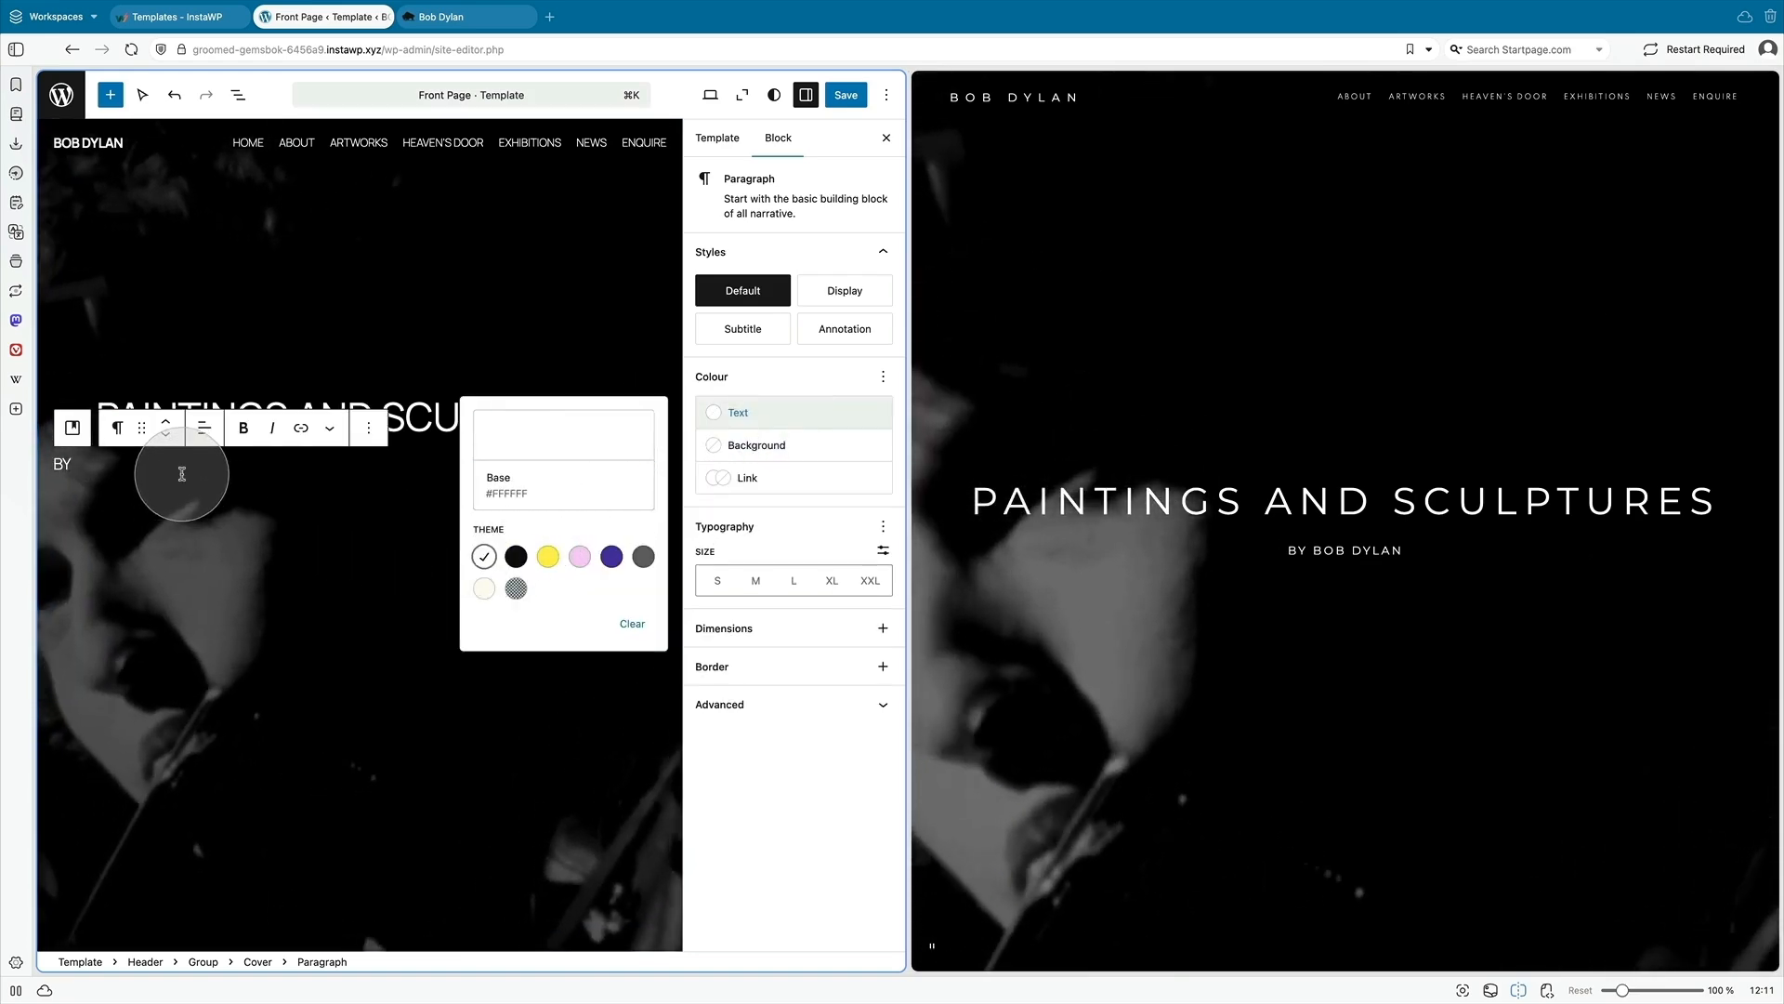
left_click(186, 471)
type("BOB DYLAN")
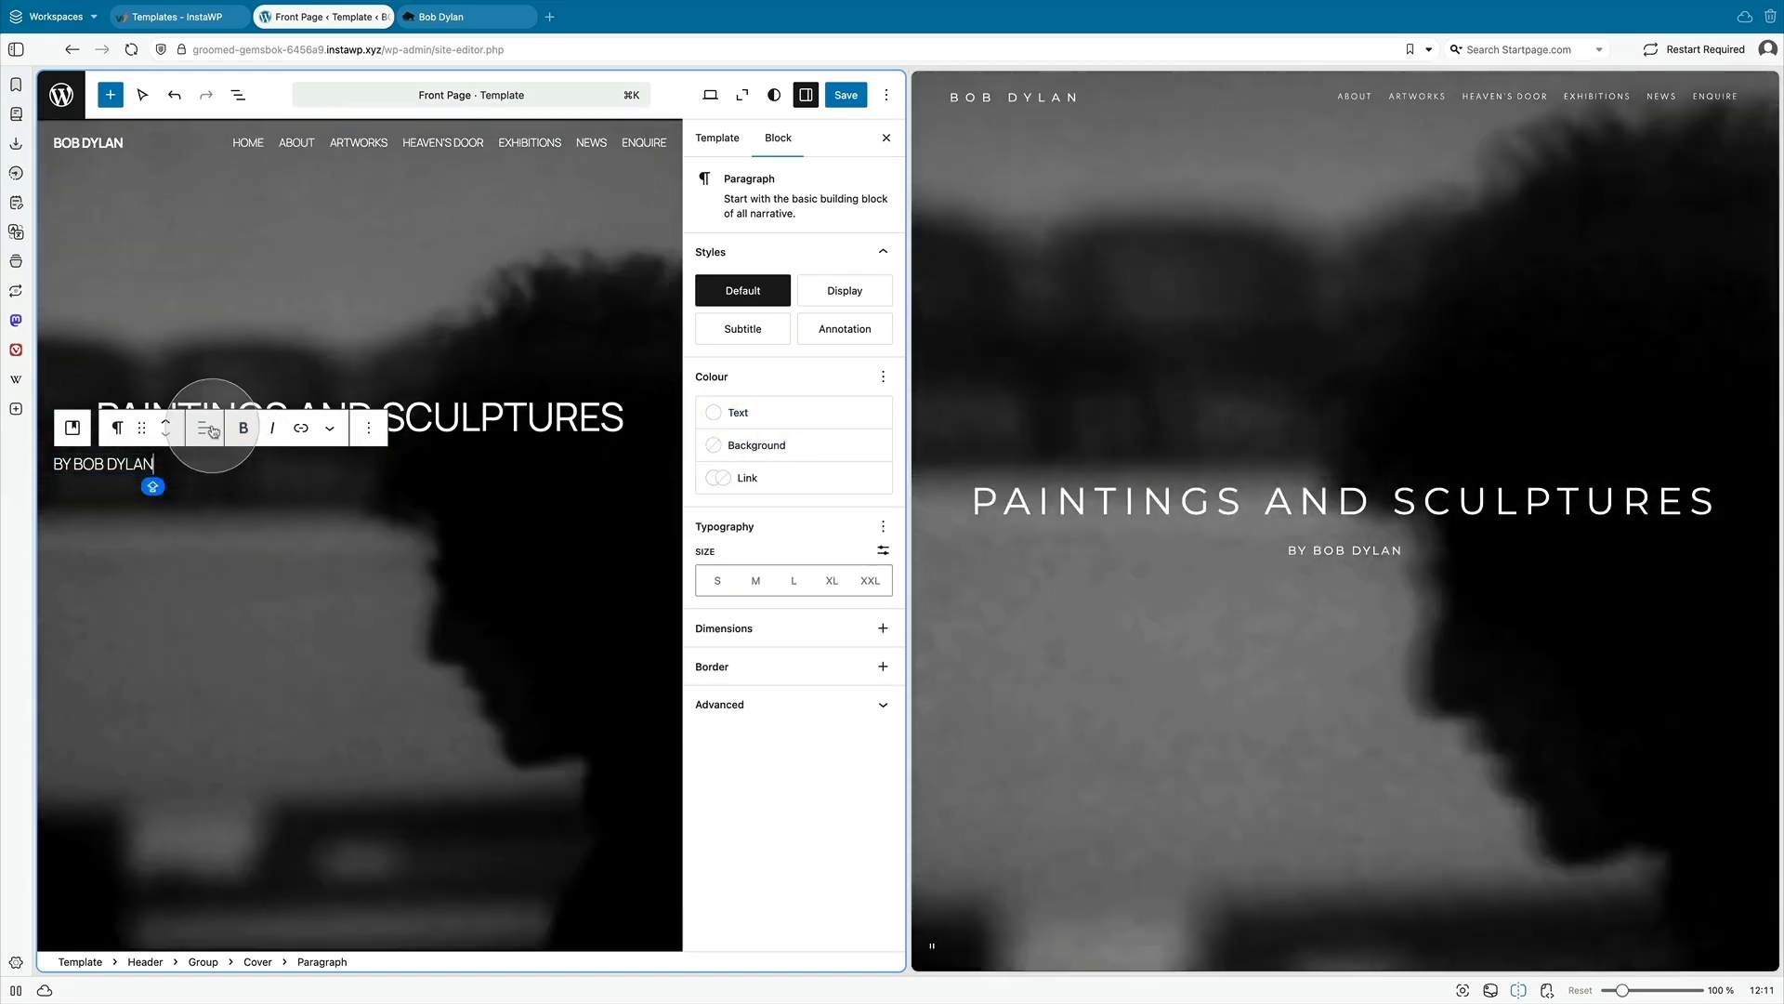
- Centre the text of the "BY BOB DYLAN" paragraph in the cover
left_click(206, 429)
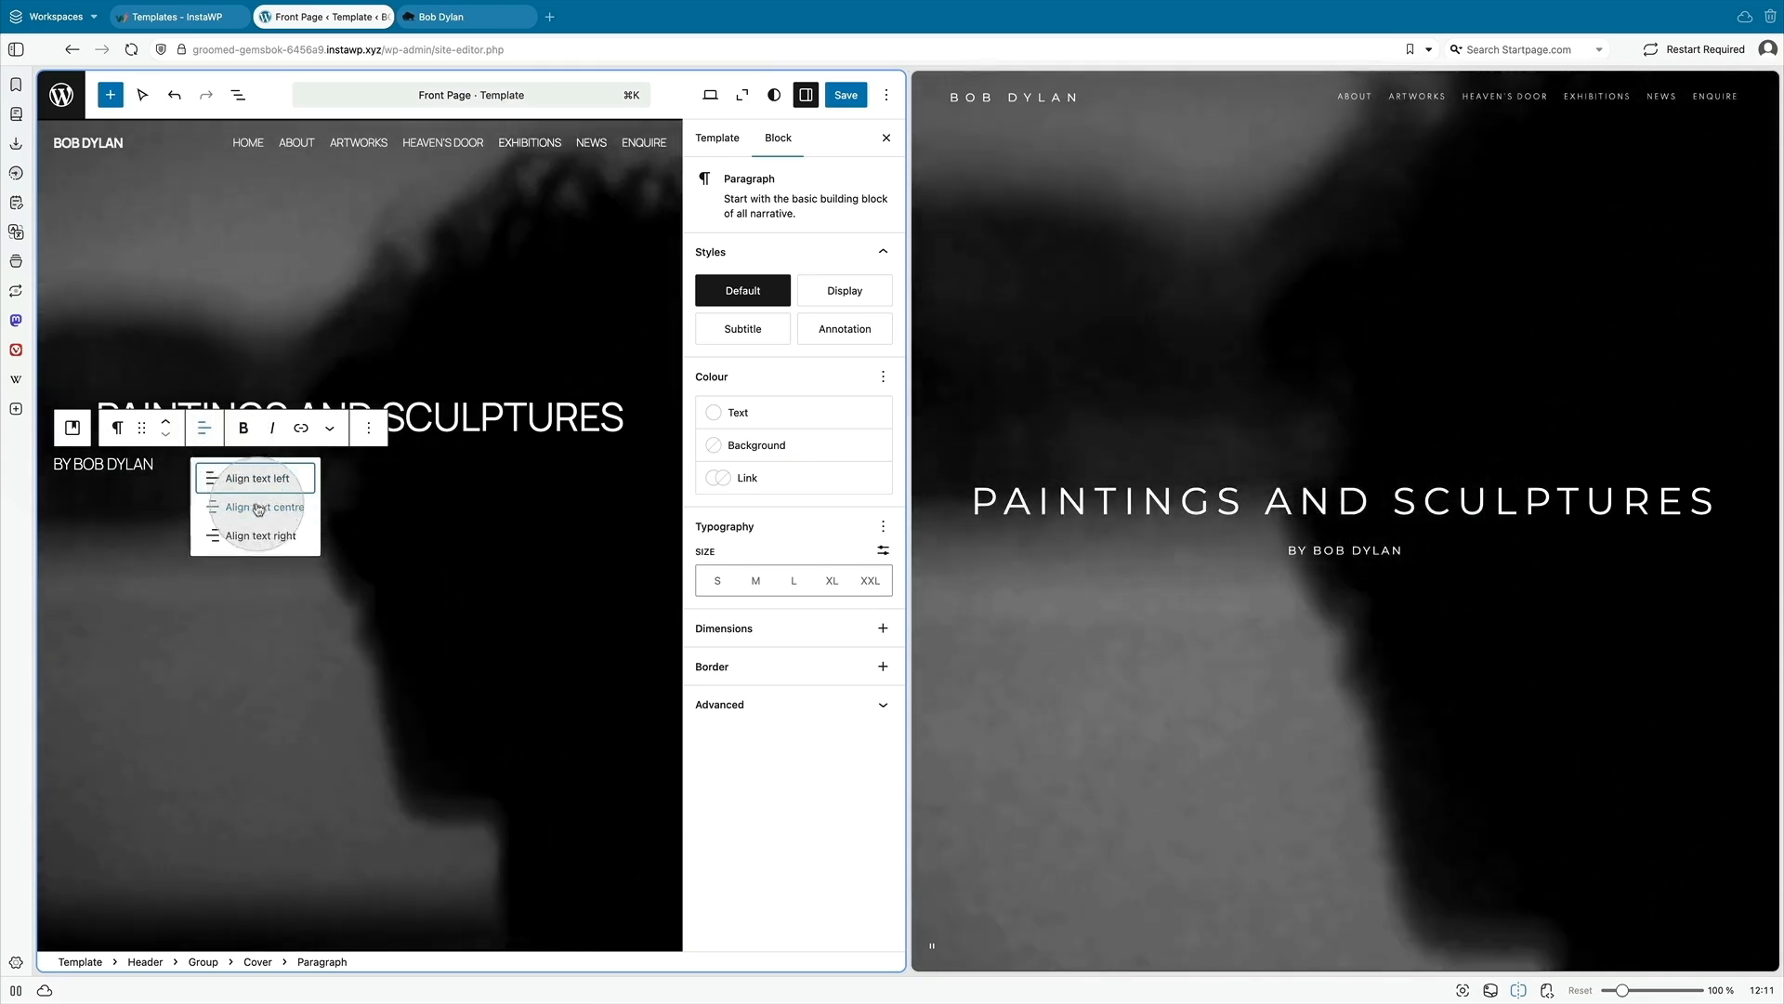
left_click(264, 507)
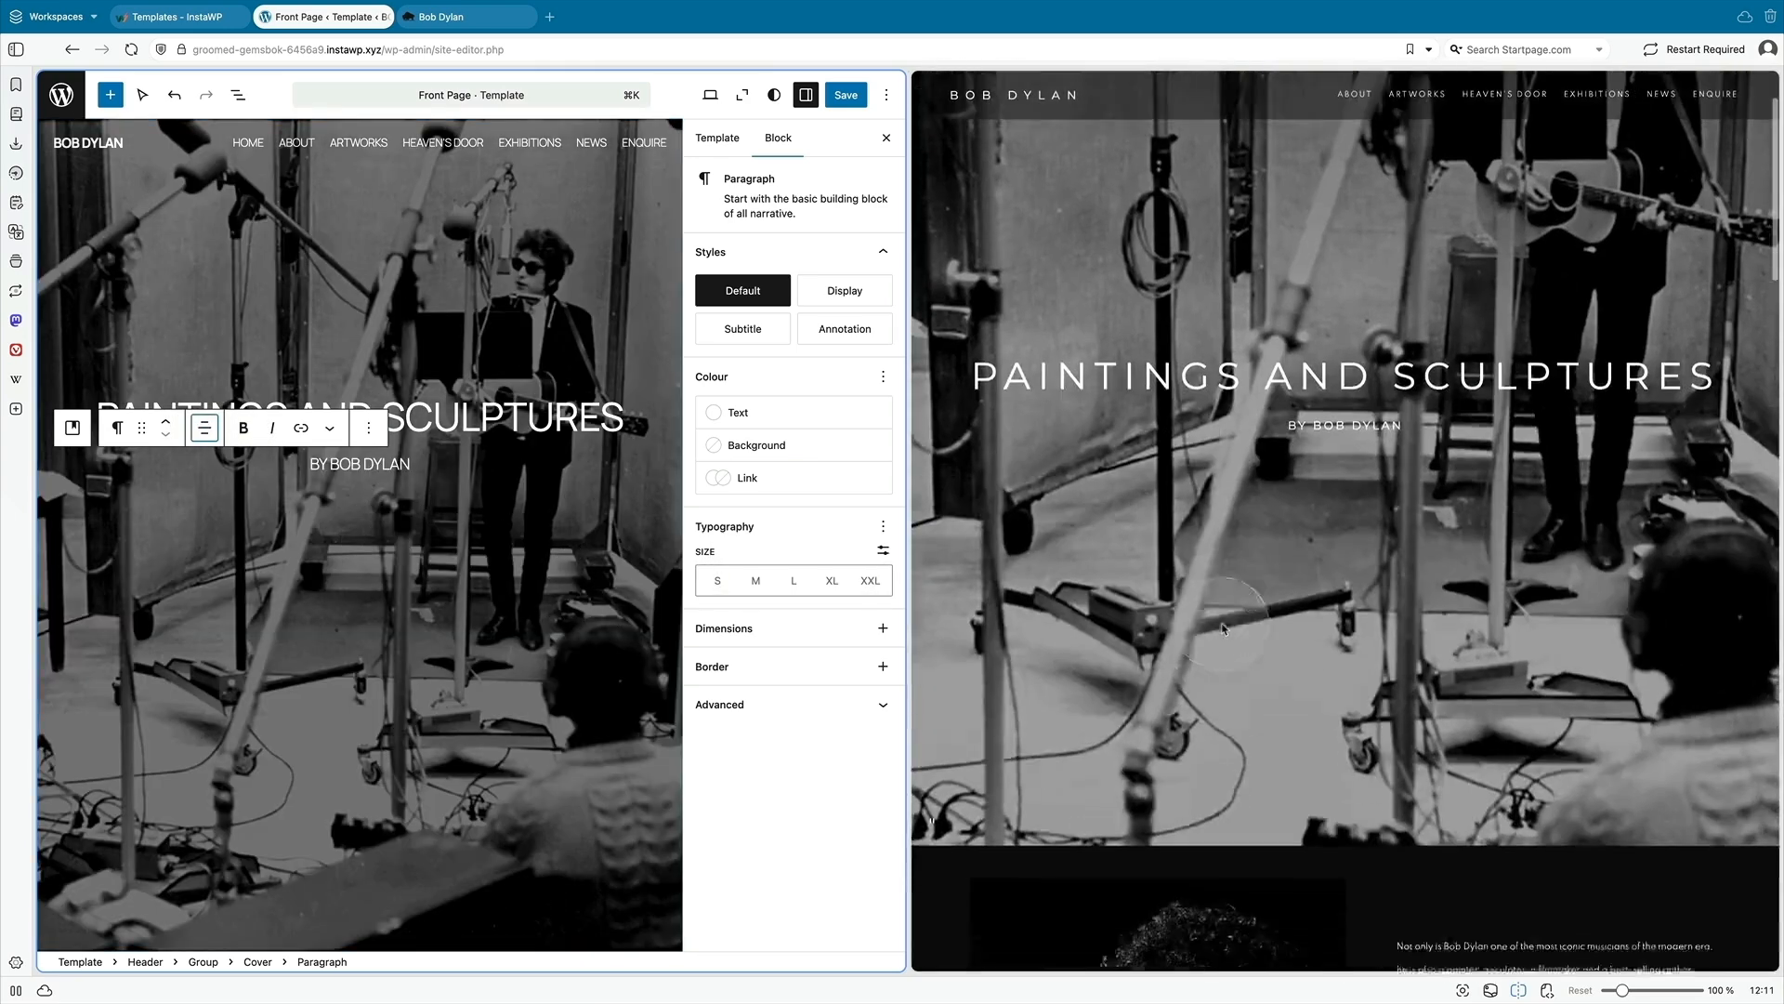
- Insert a Columns block with the 50/50 layout below the video cover
scroll(1223, 630, "down", 5)
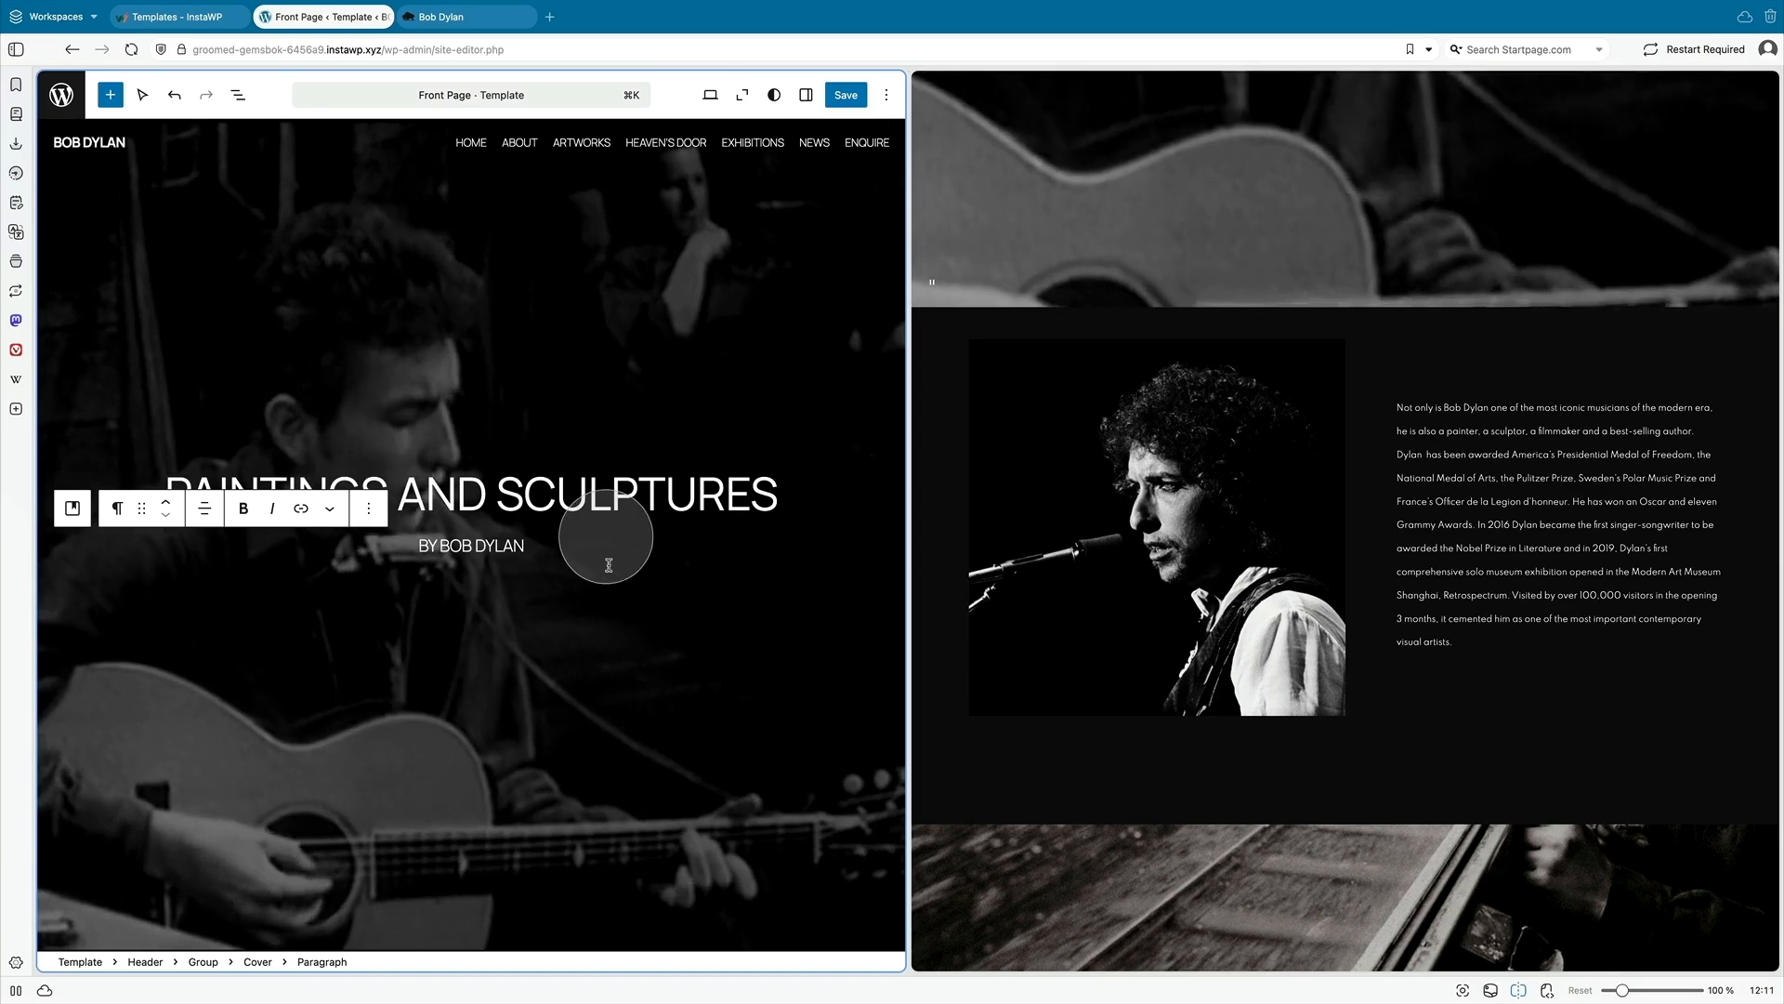
key("Return")
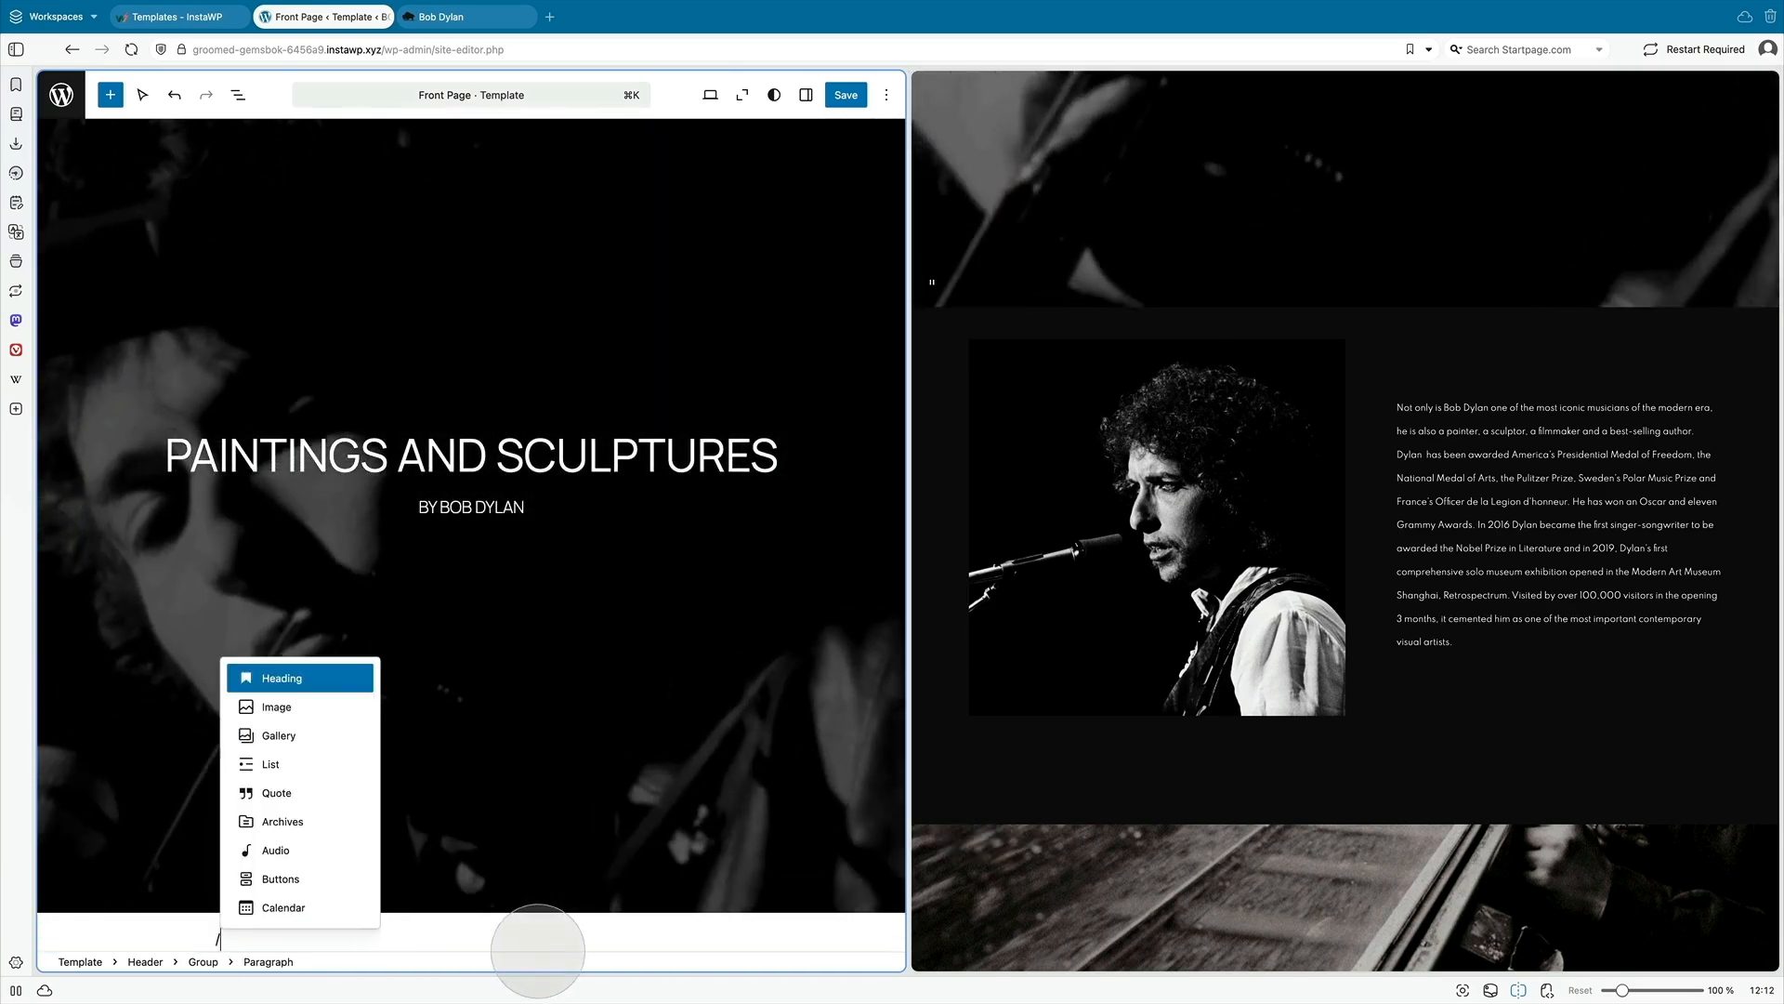
type("/colu")
key("Return")
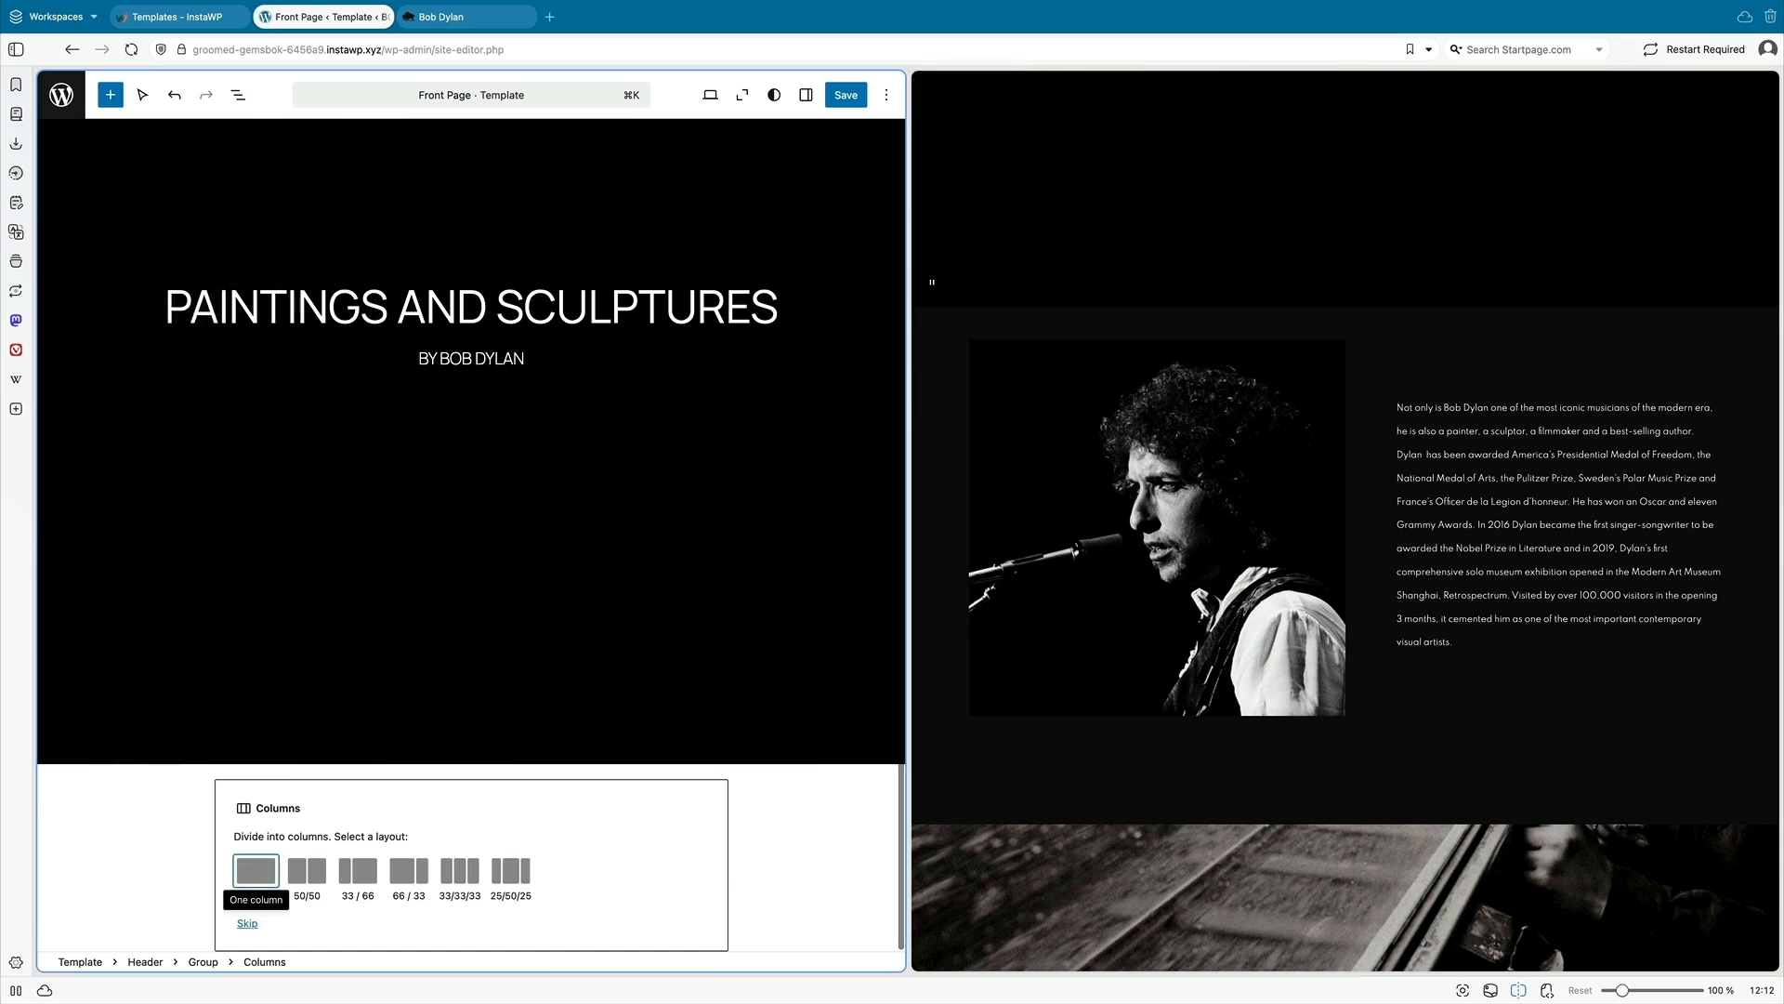
left_click(306, 872)
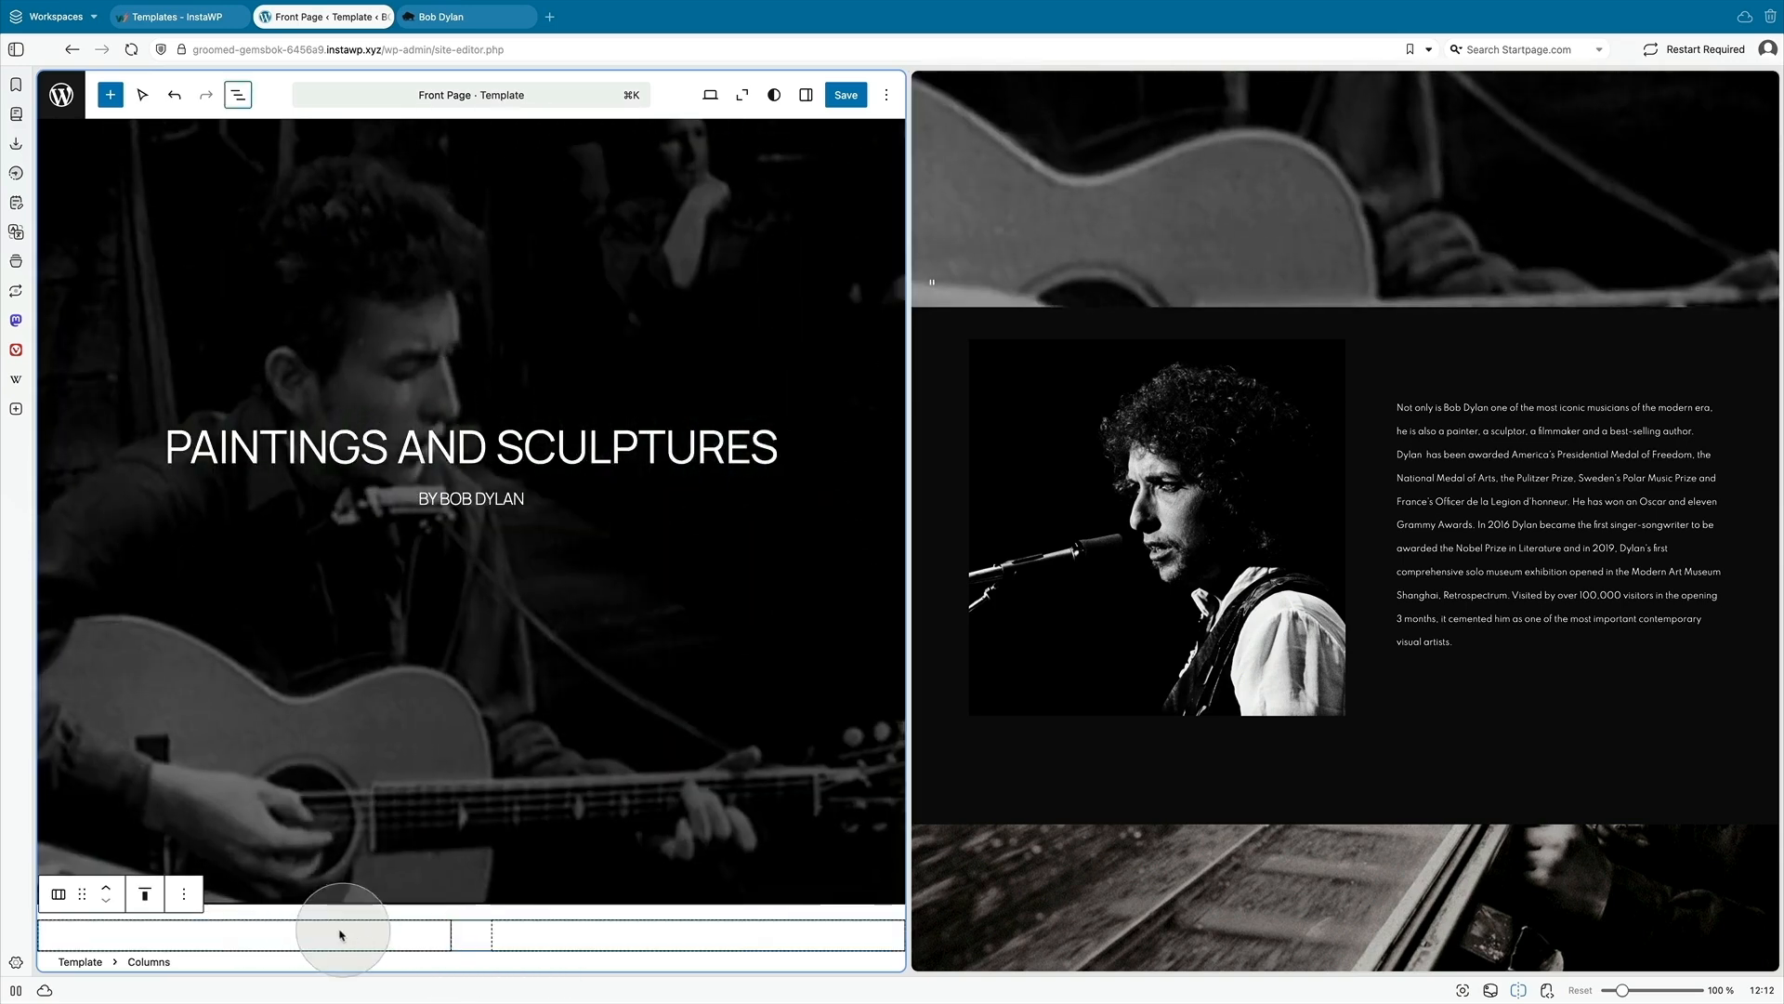
- Insert the image bobdylanleftcol.webp from the media library into the first column
left_click(243, 939)
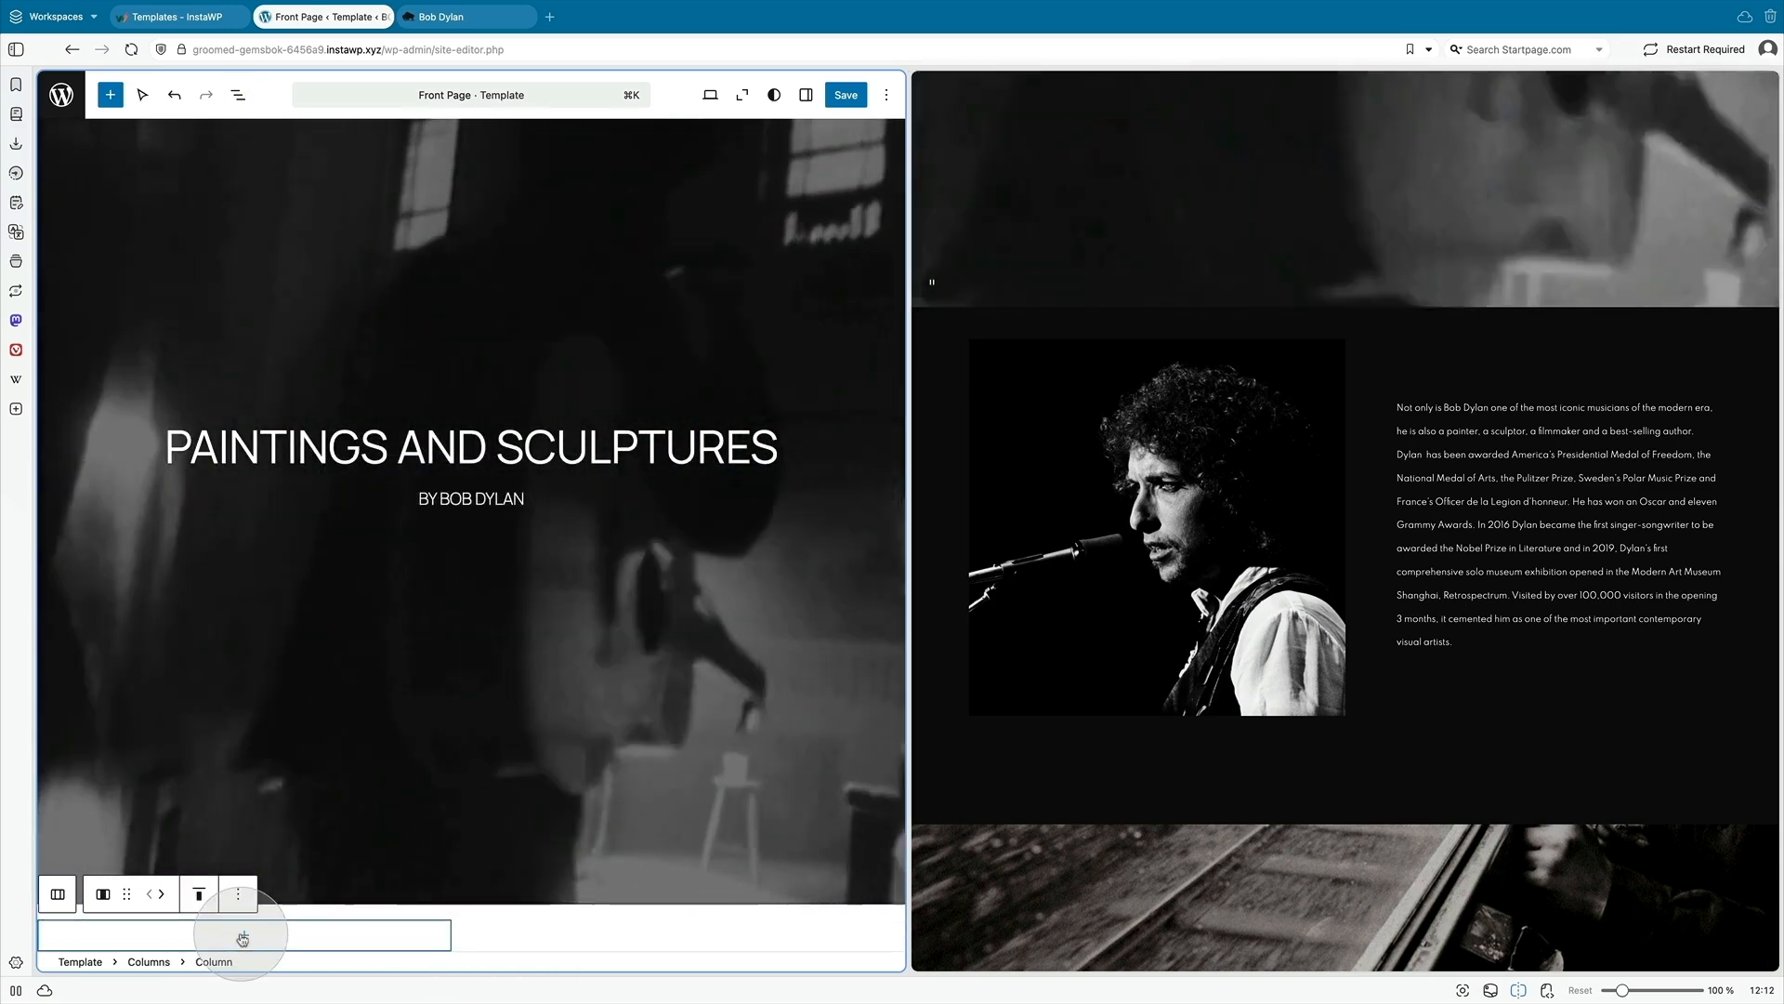
left_click(243, 939)
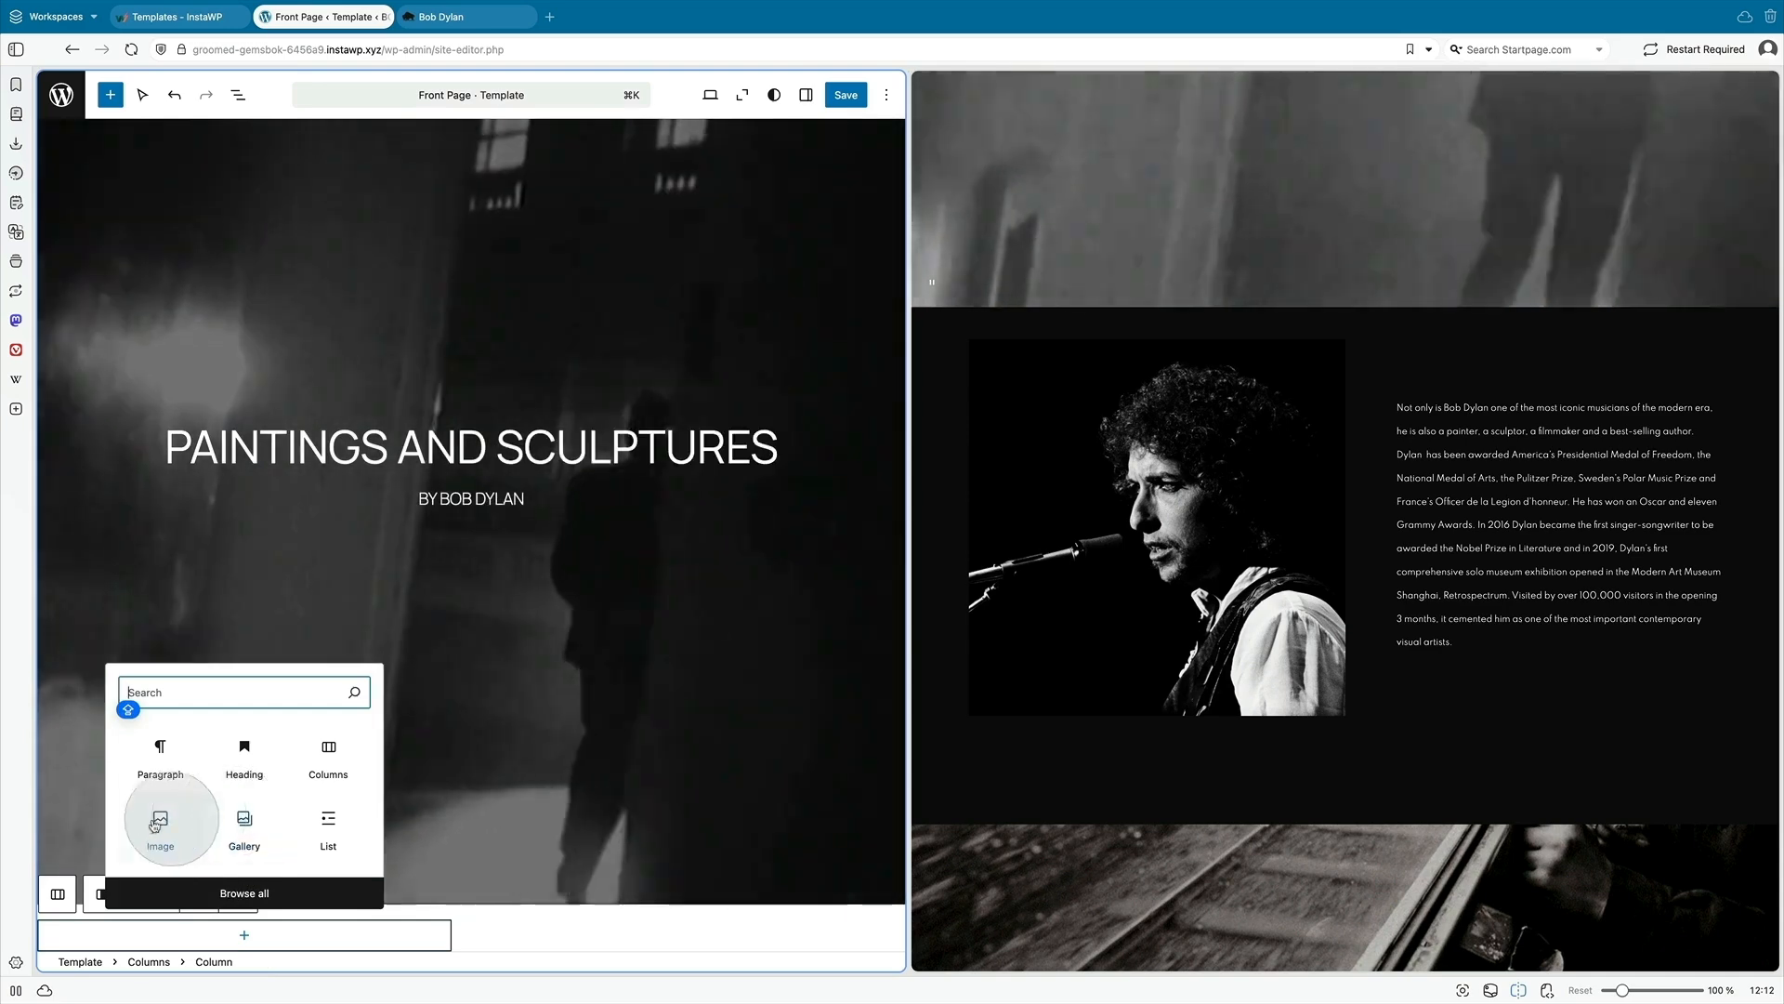
left_click(159, 820)
left_click(160, 915)
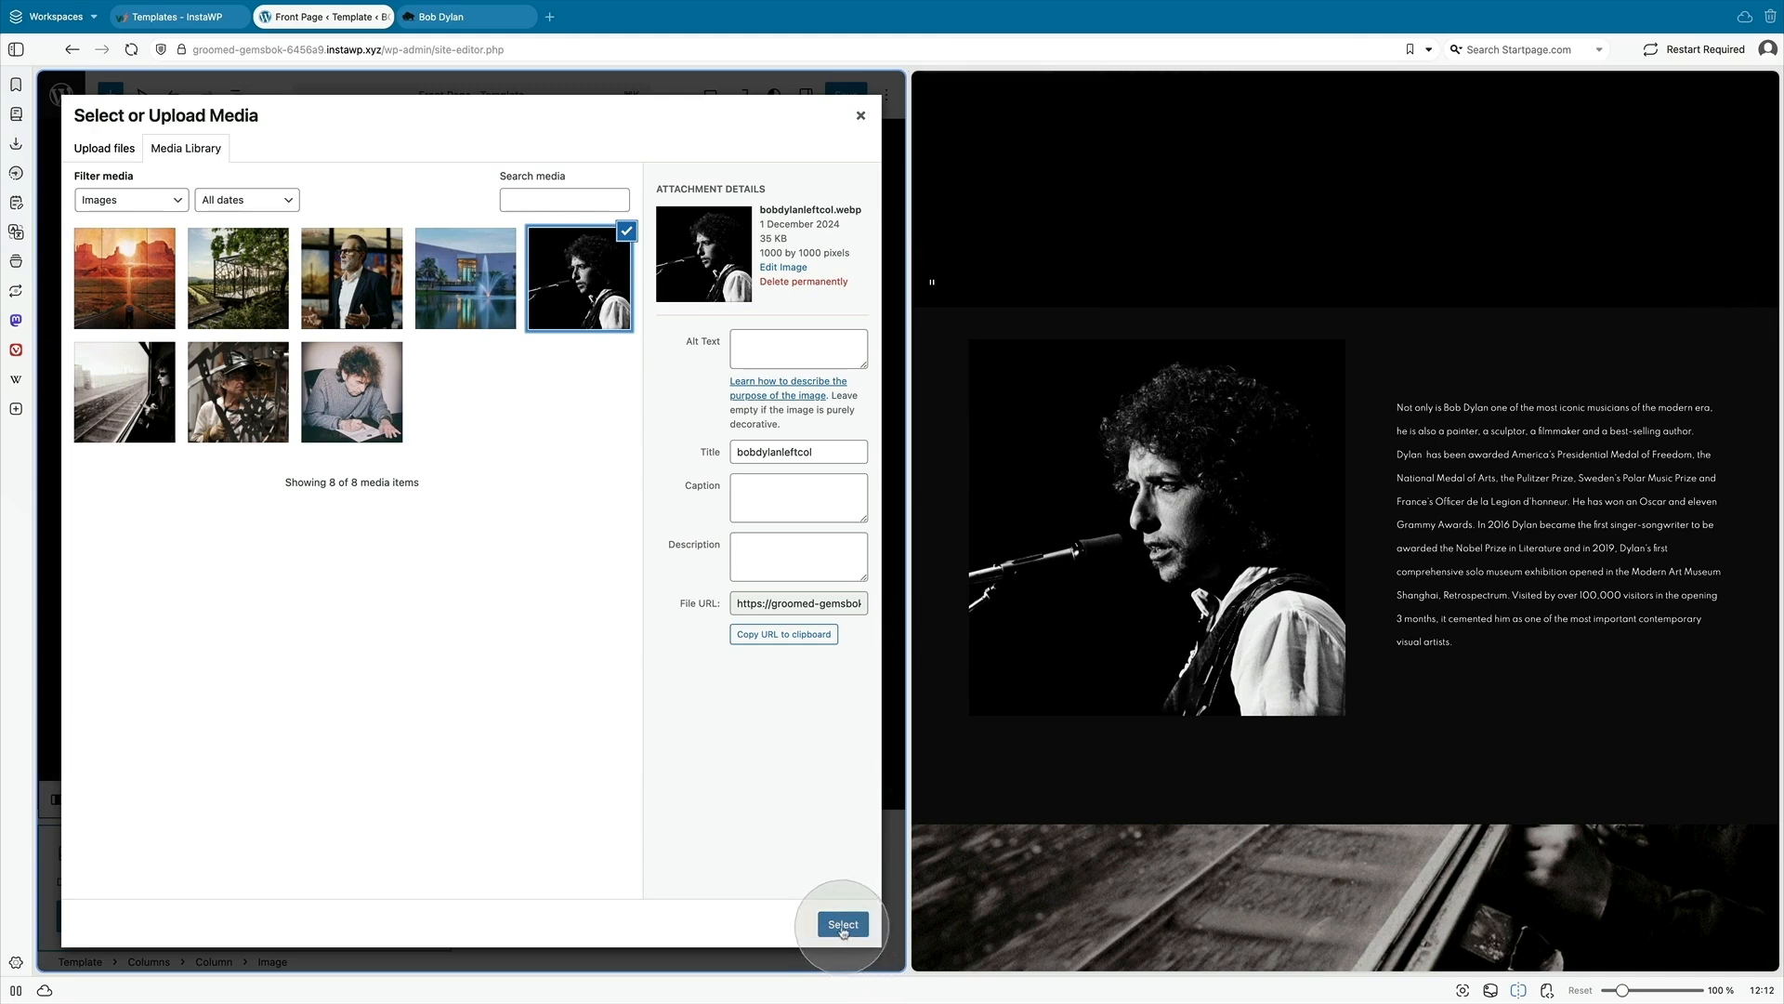
left_click(843, 925)
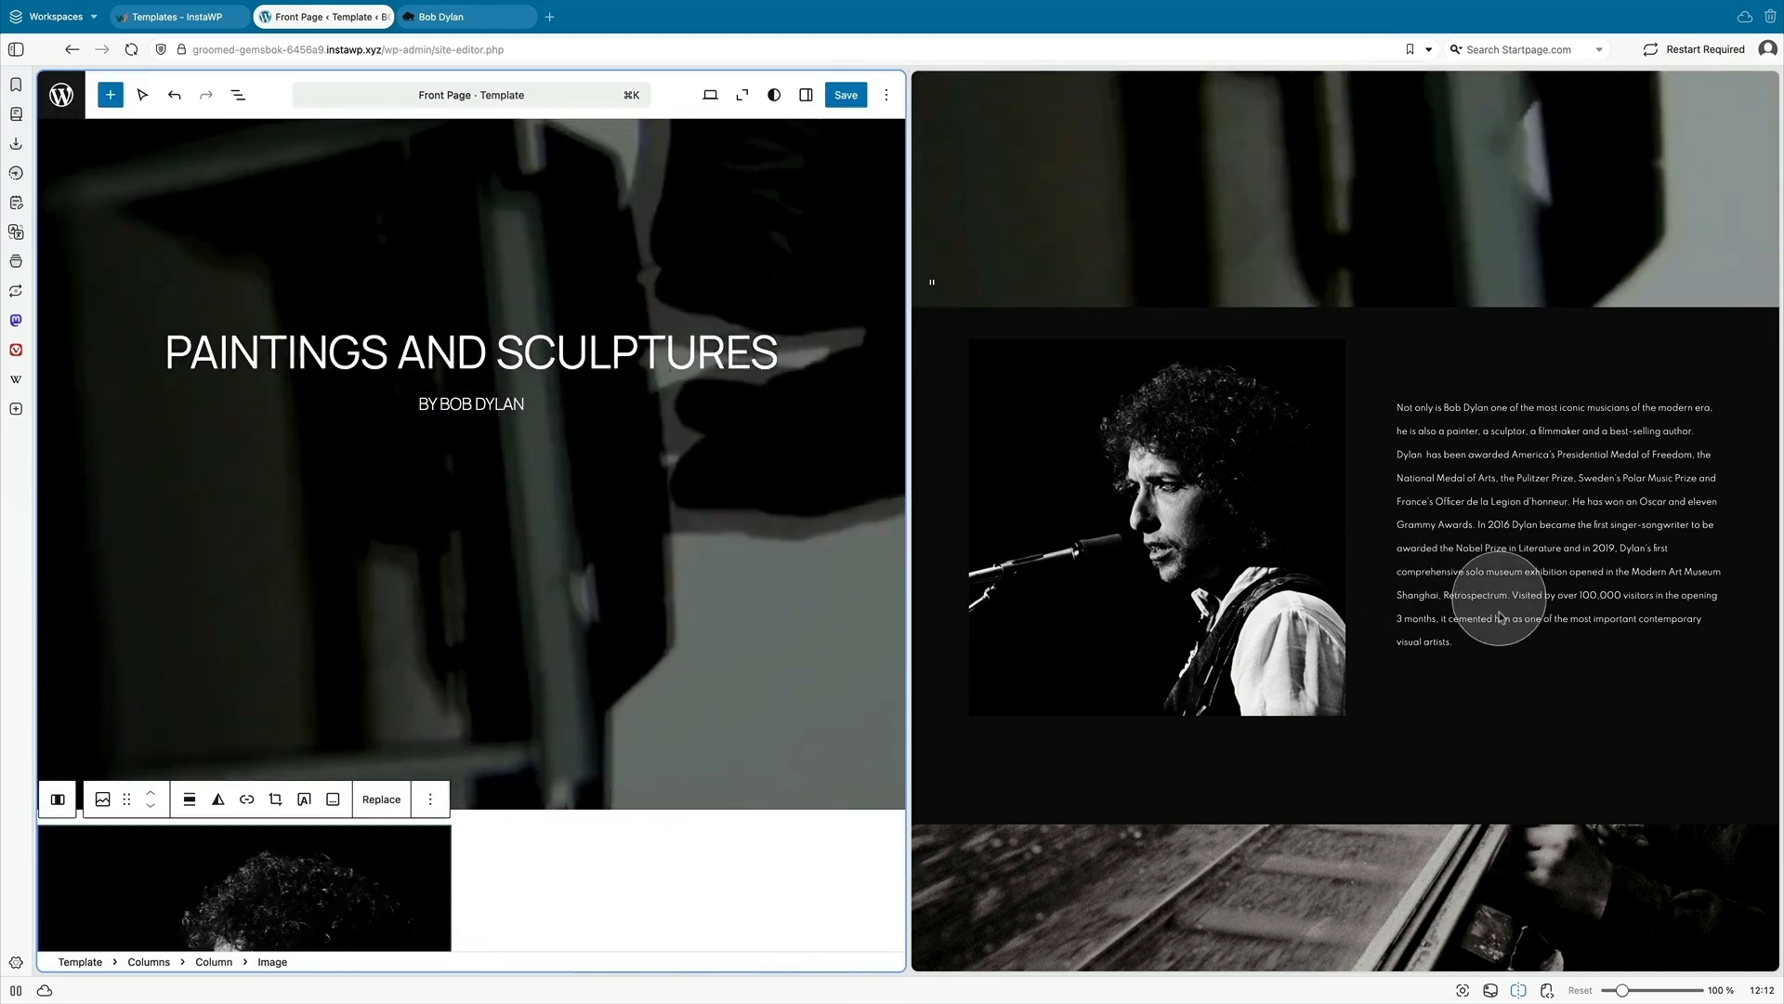
- Copy the biography text starting "Not only is Bob Dylan" from the reference site into a new paragraph in the second column
left_click_drag(1484, 650, 1391, 415)
scroll(743, 799, "down", 3)
left_click(705, 733)
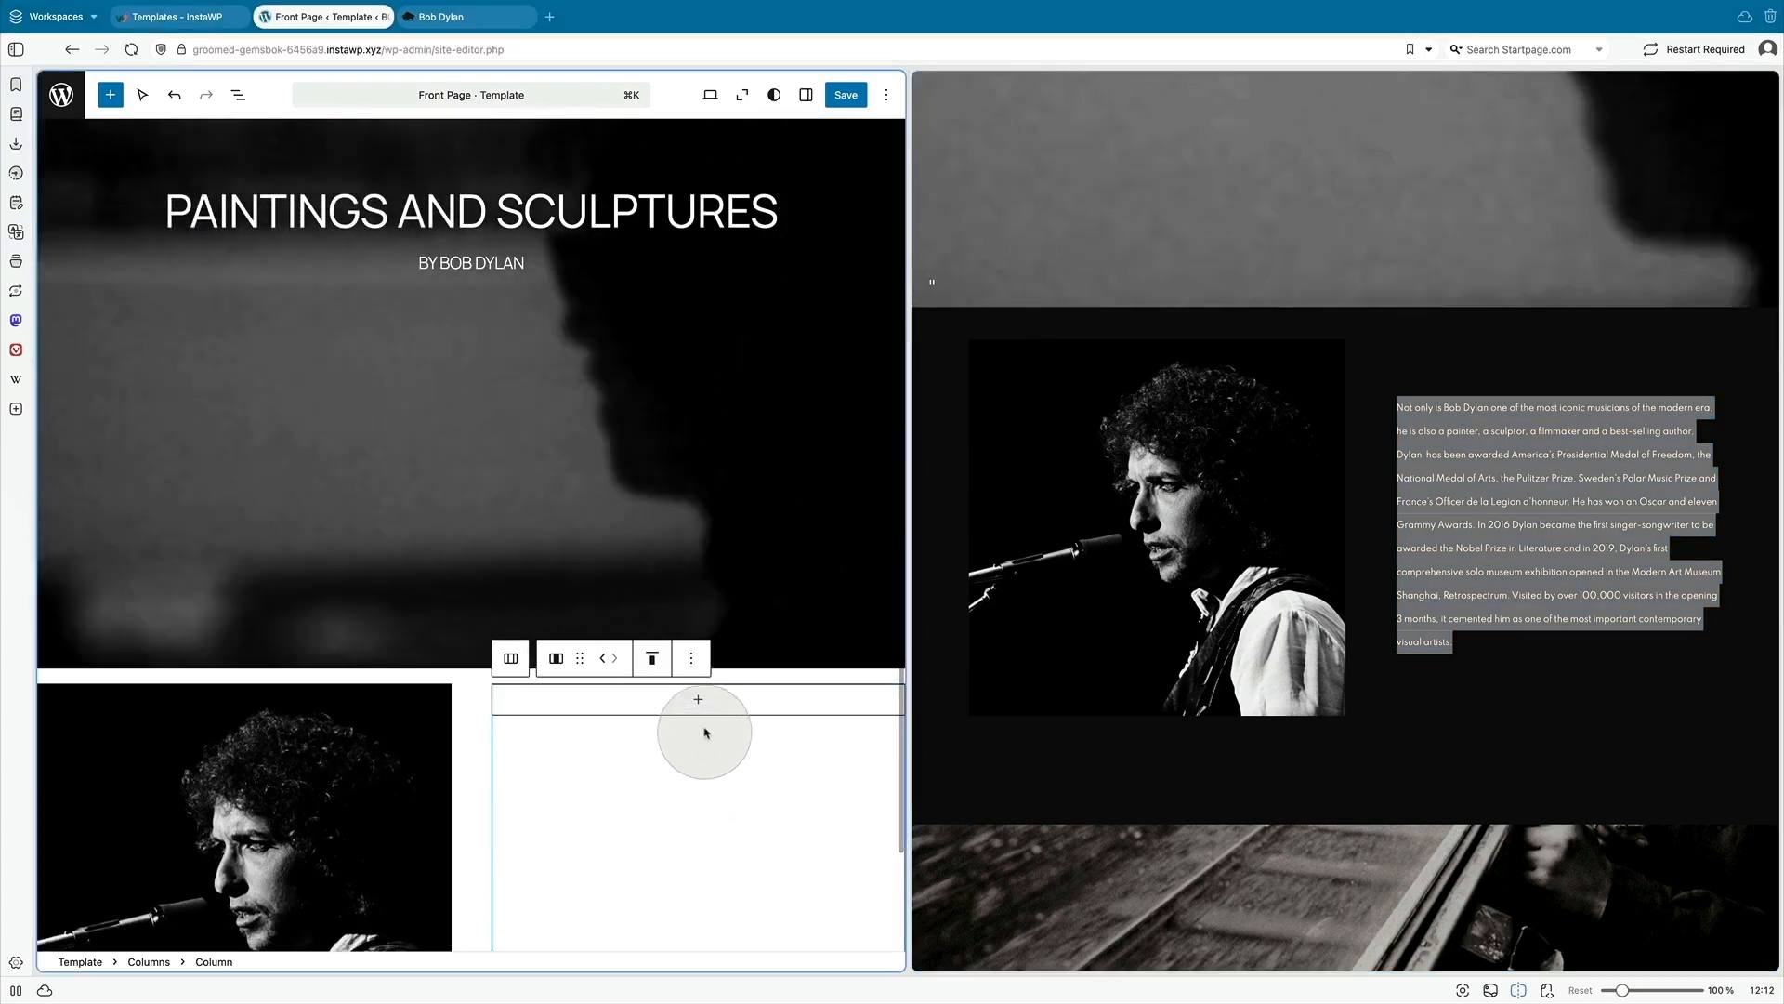
left_click(701, 704)
left_click(634, 550)
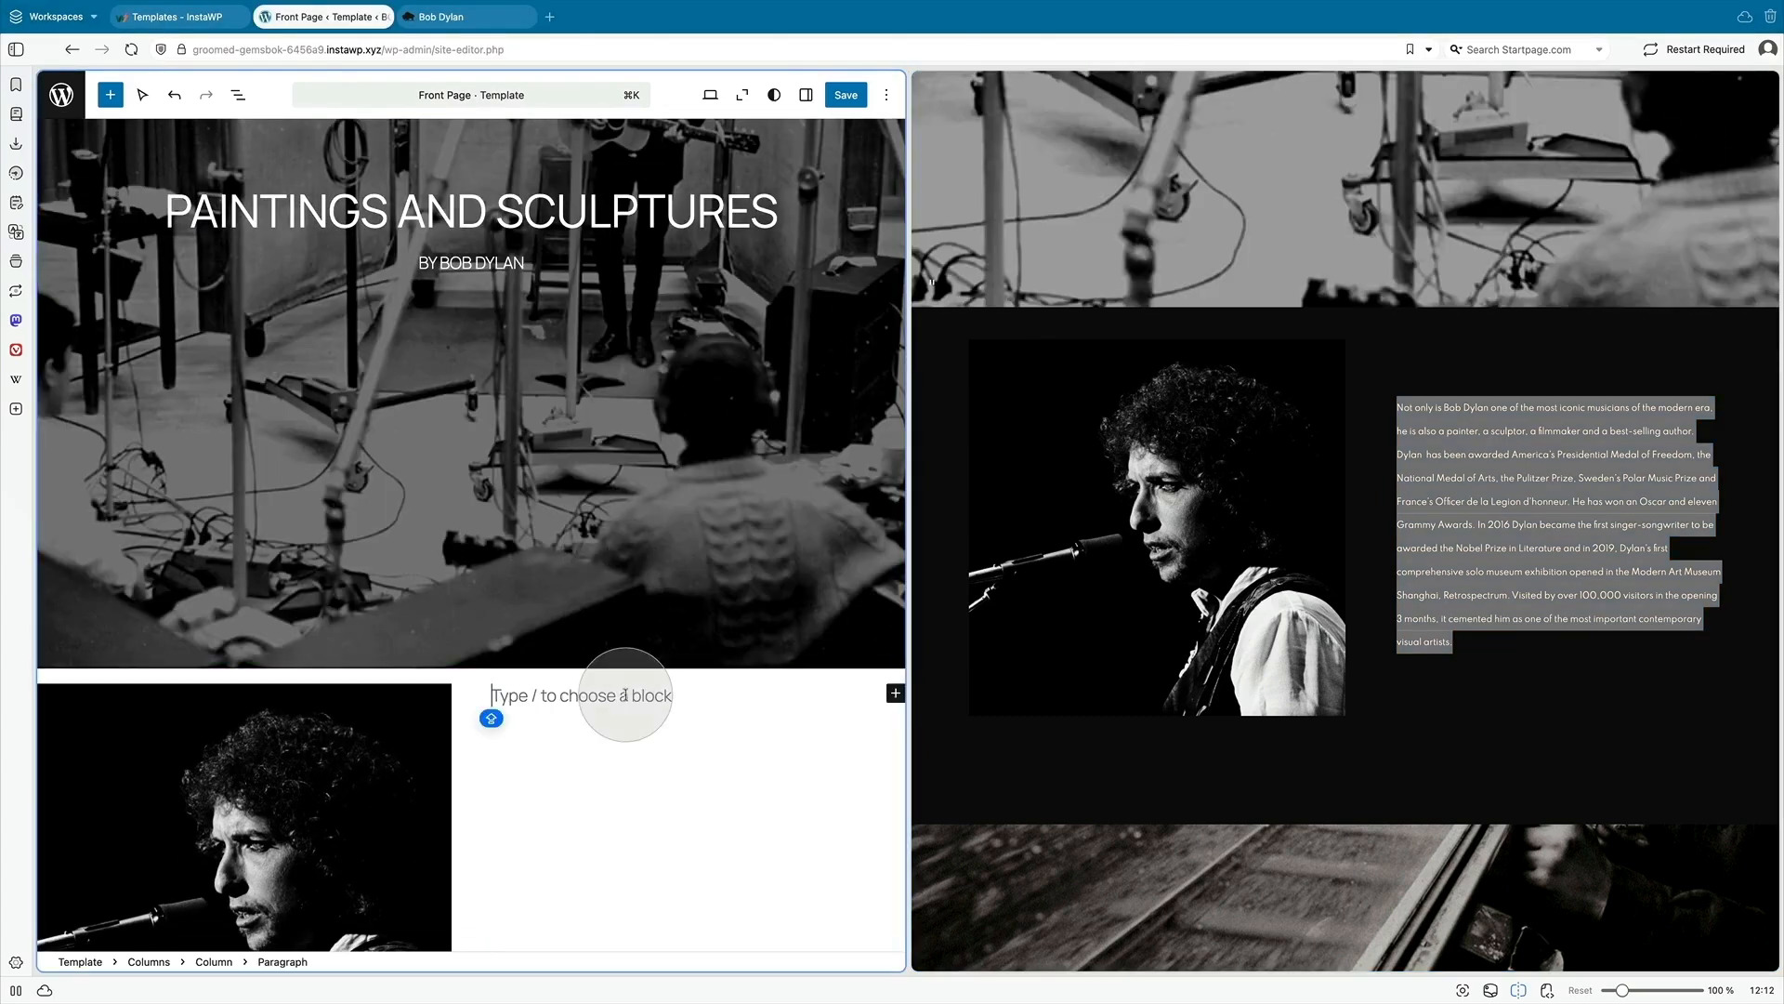
type("Not only is Bob Dylan one of the most iconic musicians of the modern era, he is also a painter, a sculptor, a filmmaker and a best-selling author. Dylan  has been awarded America’s Presidential Medal of Freedom, the National Medal of Arts, the Pulitzer Prize, Sweden’s Polar Music Prize and France’s Officer de la Legion d’honneur. He has won an Oscar and eleven Grammy Awards. In 2016 Dylan became the first singer-songwriter to be awarded the Nobel Prize in Literature and in 2019, Dylan’s first comprehensive solo museum exhibition opened in the Modern Art Museum Shanghai, Retrospectrum. Visited by over 100.000 visitors in the opening 3 months, it cemented him as one of the most important contemporary visual artists.")
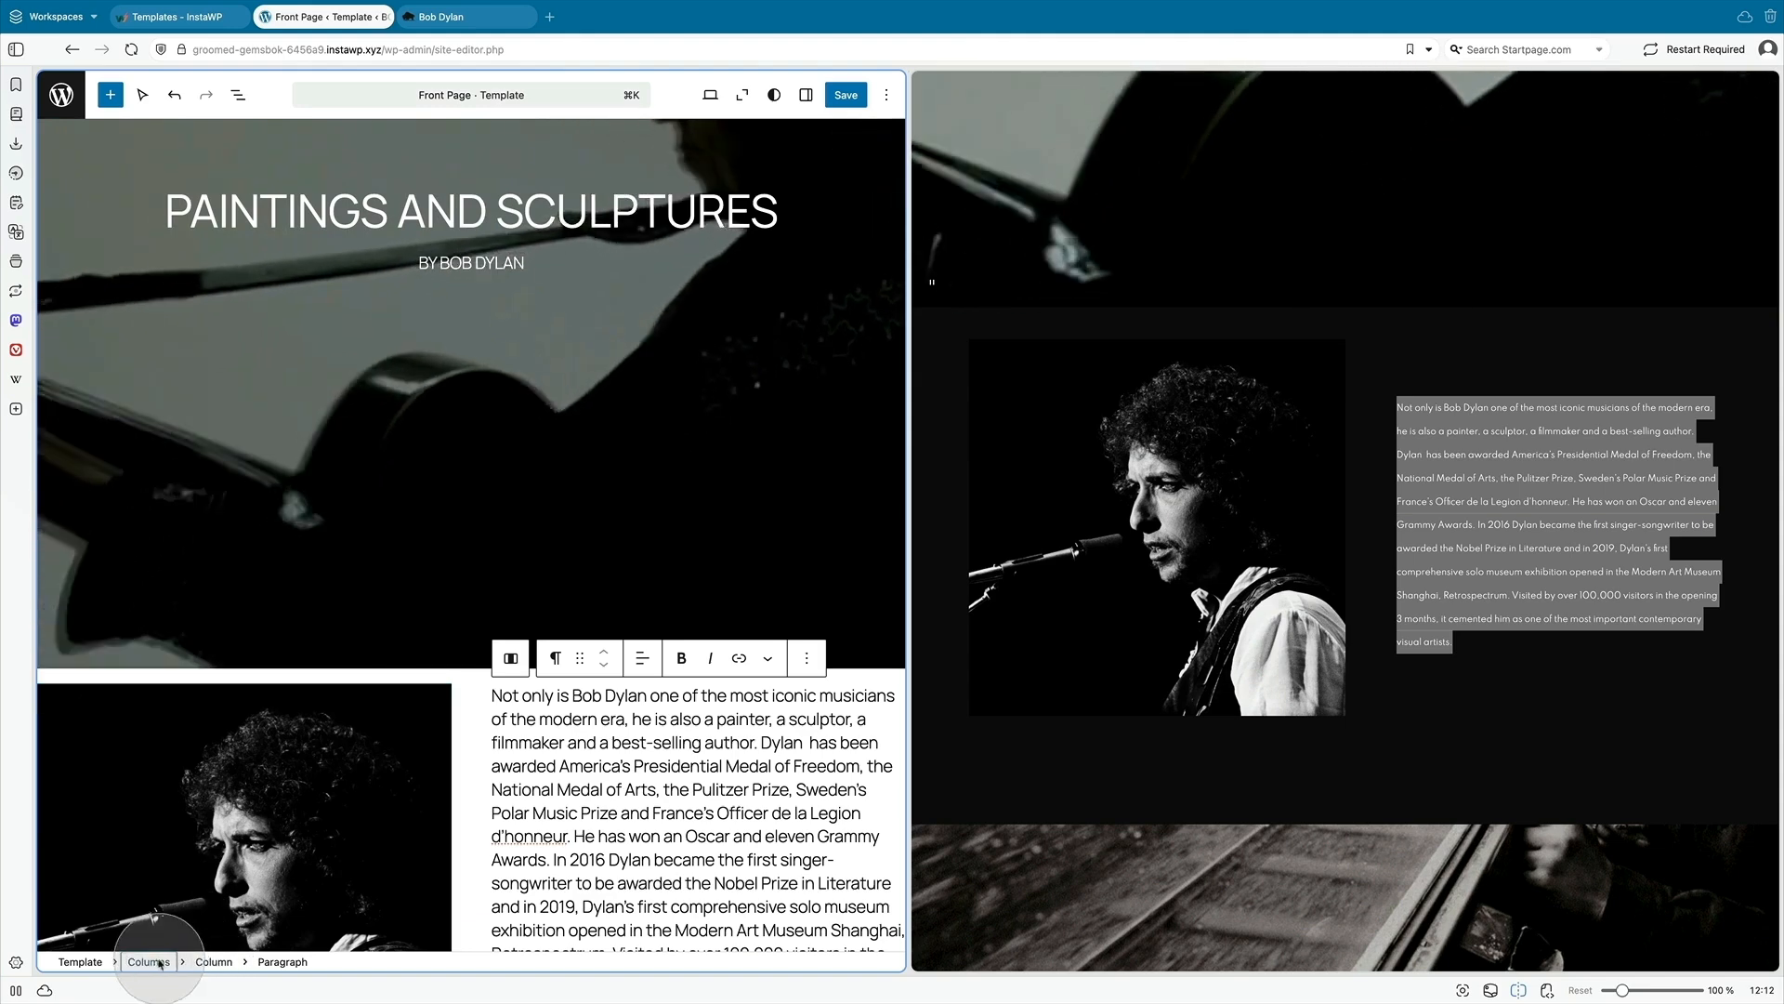
- Vertically align the contents of the Columns block to the middle
left_click(160, 963)
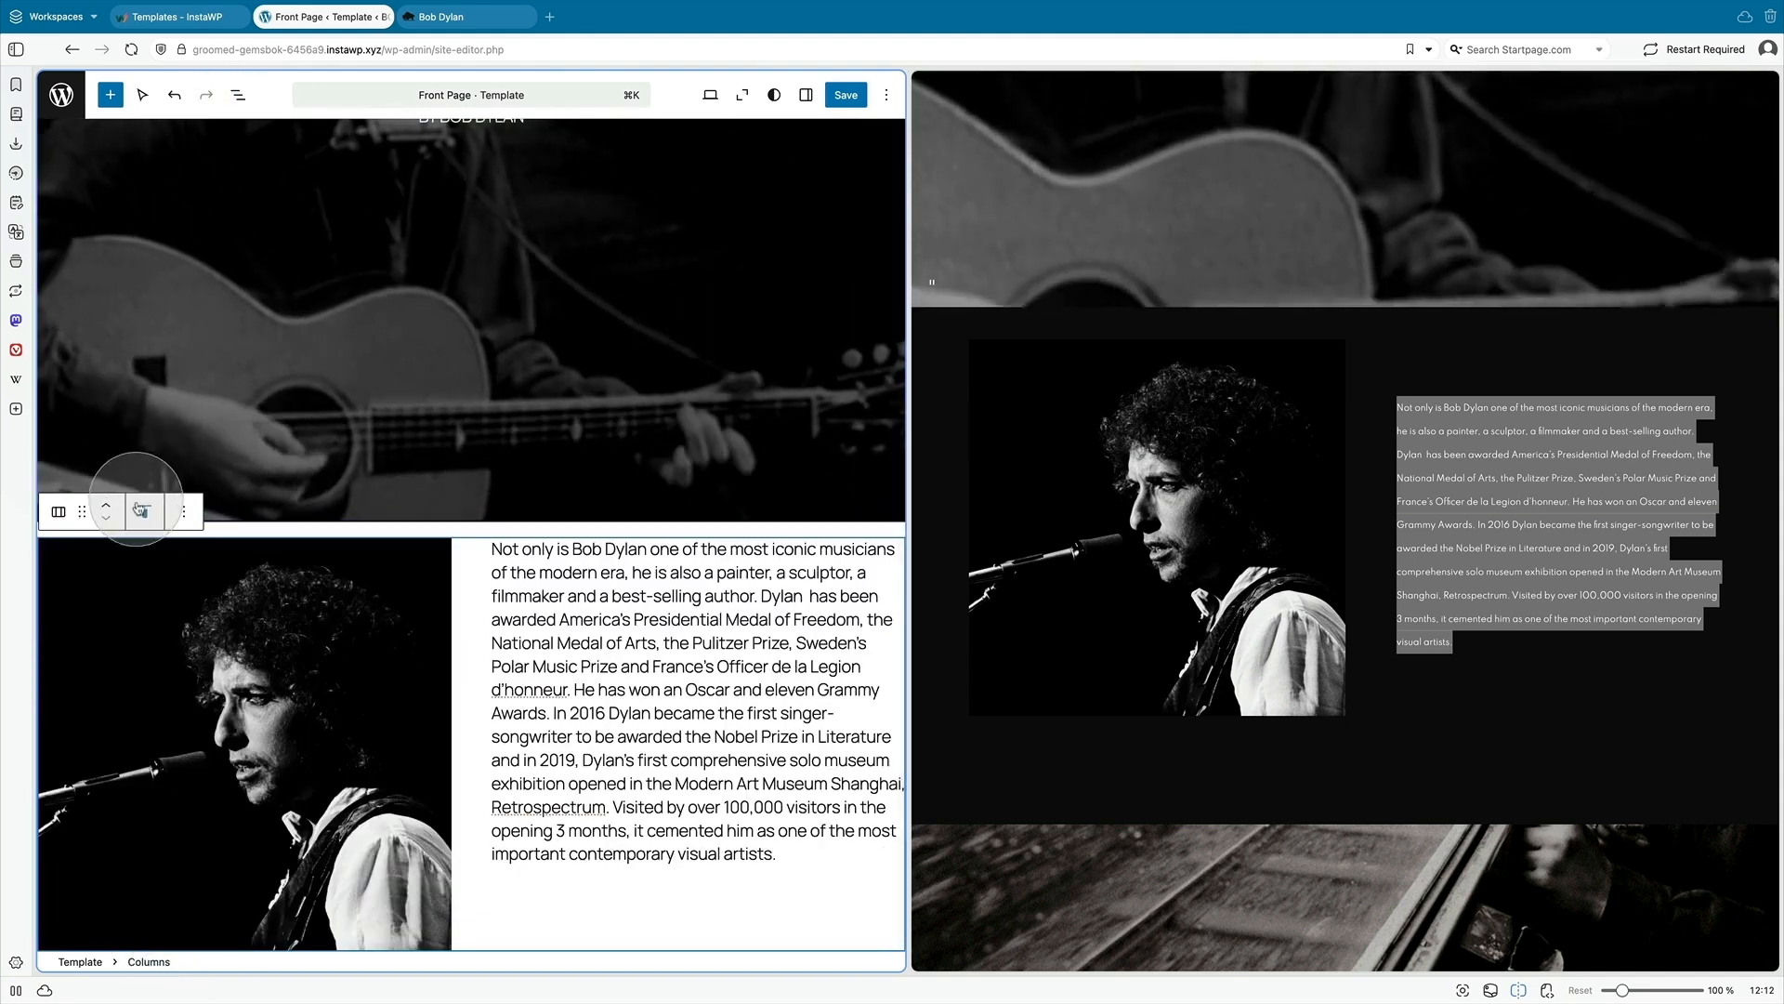
left_click(195, 592)
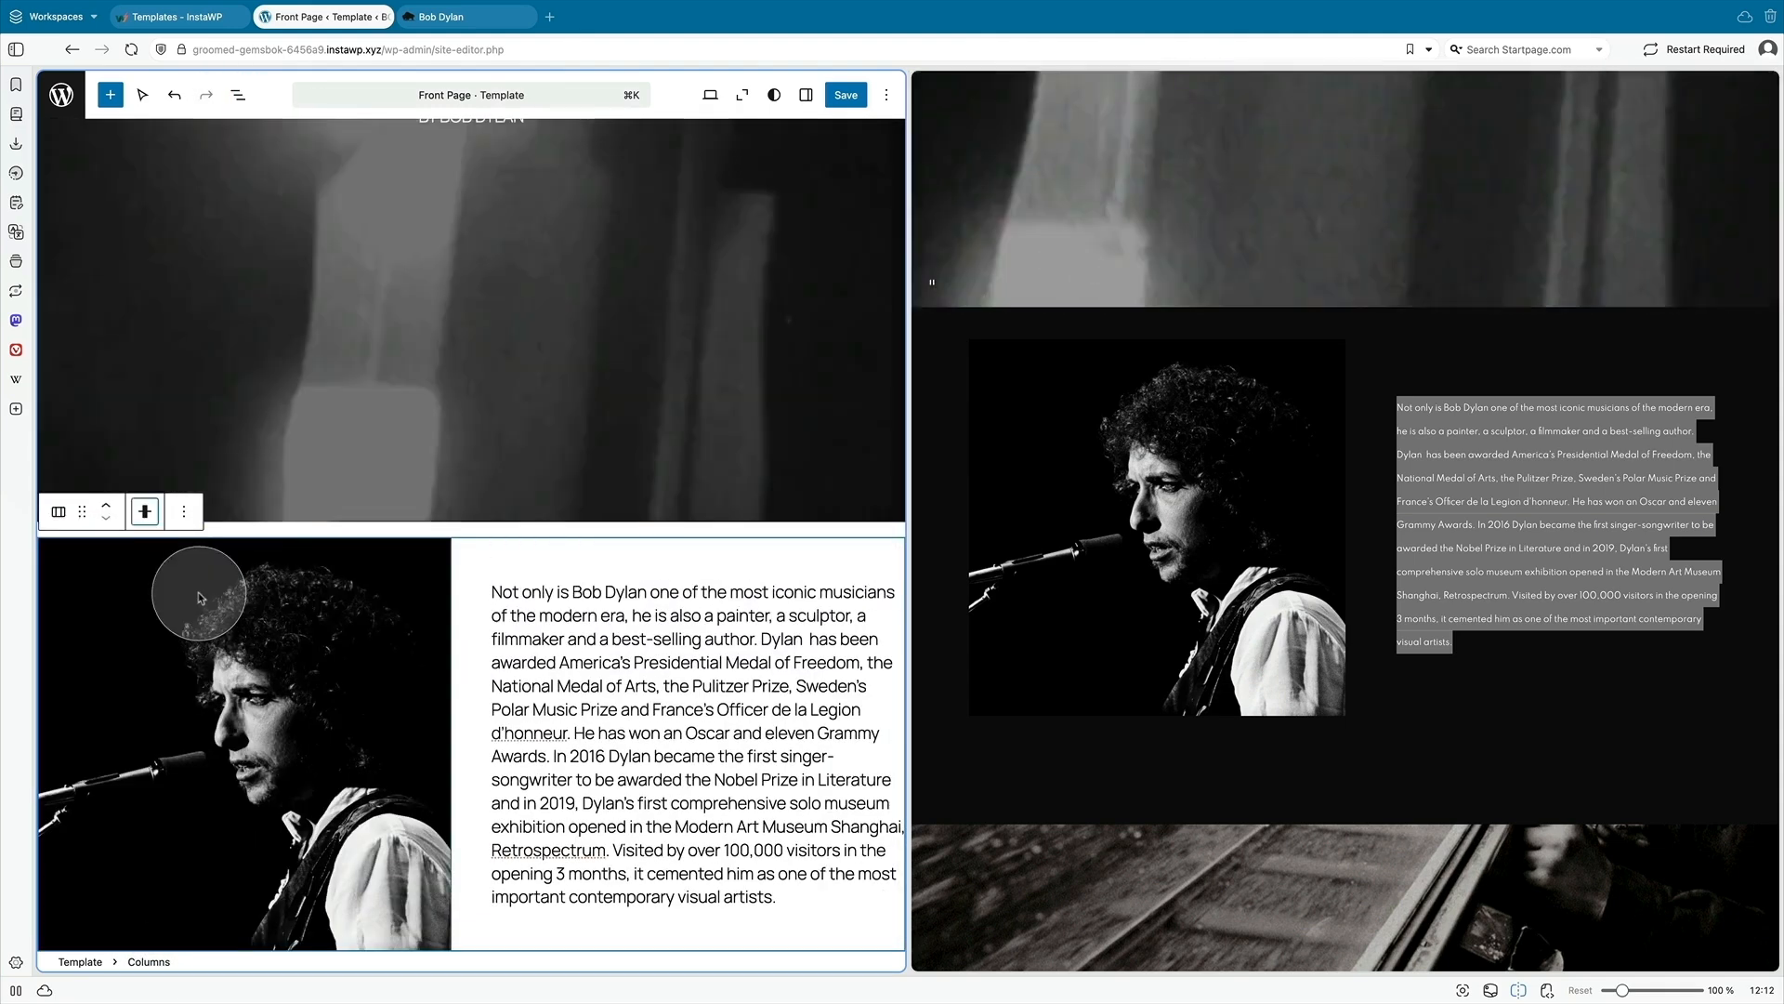
- Give the Columns block the Contrast #111111 background and set its vertical margin to None
left_click(520, 688)
left_click(806, 95)
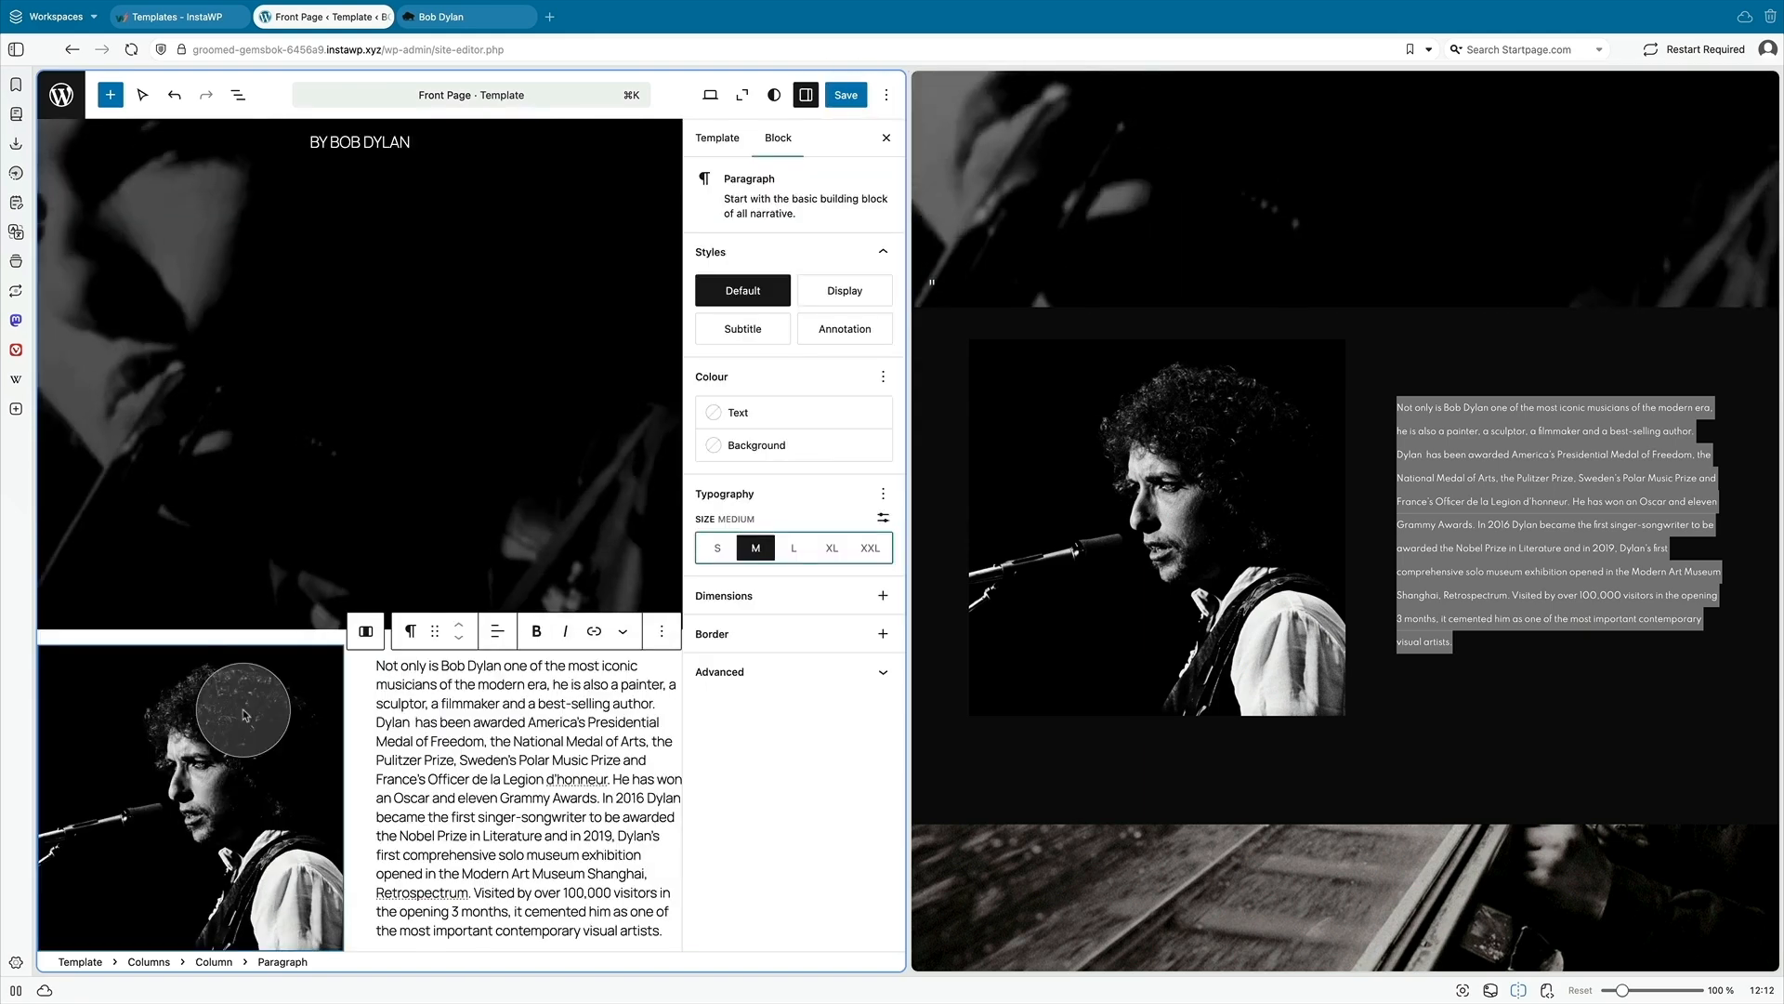
left_click(242, 688)
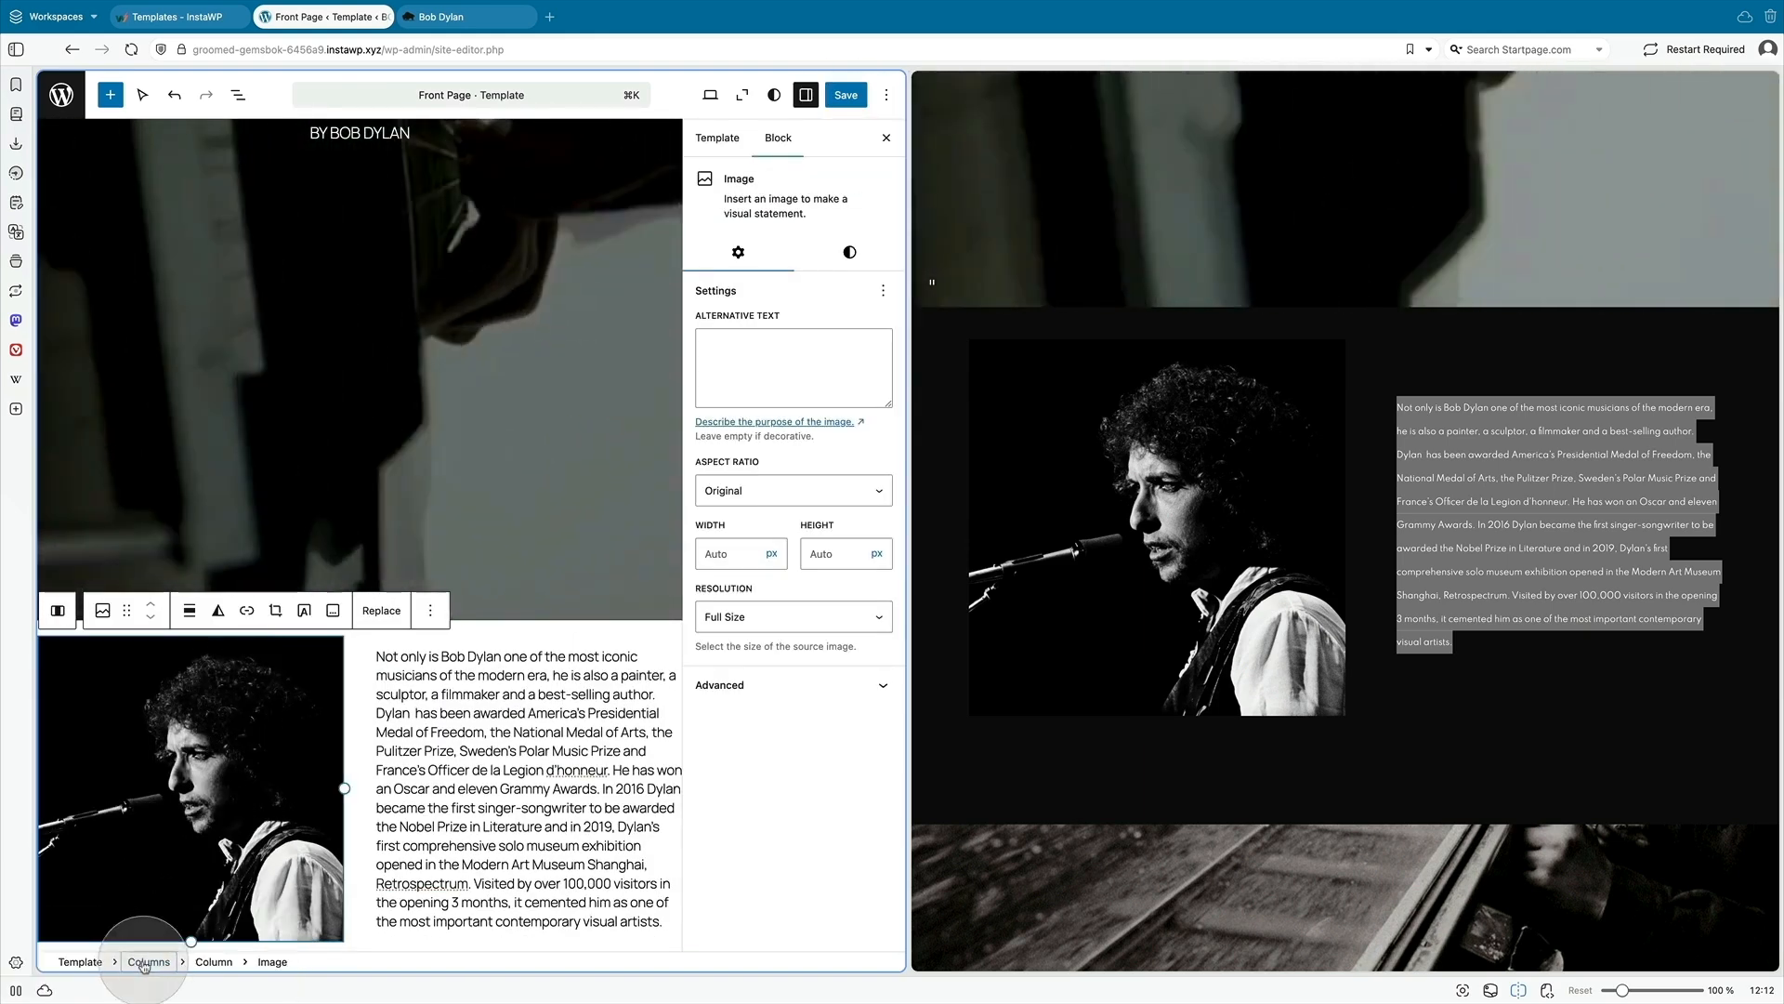
left_click(146, 962)
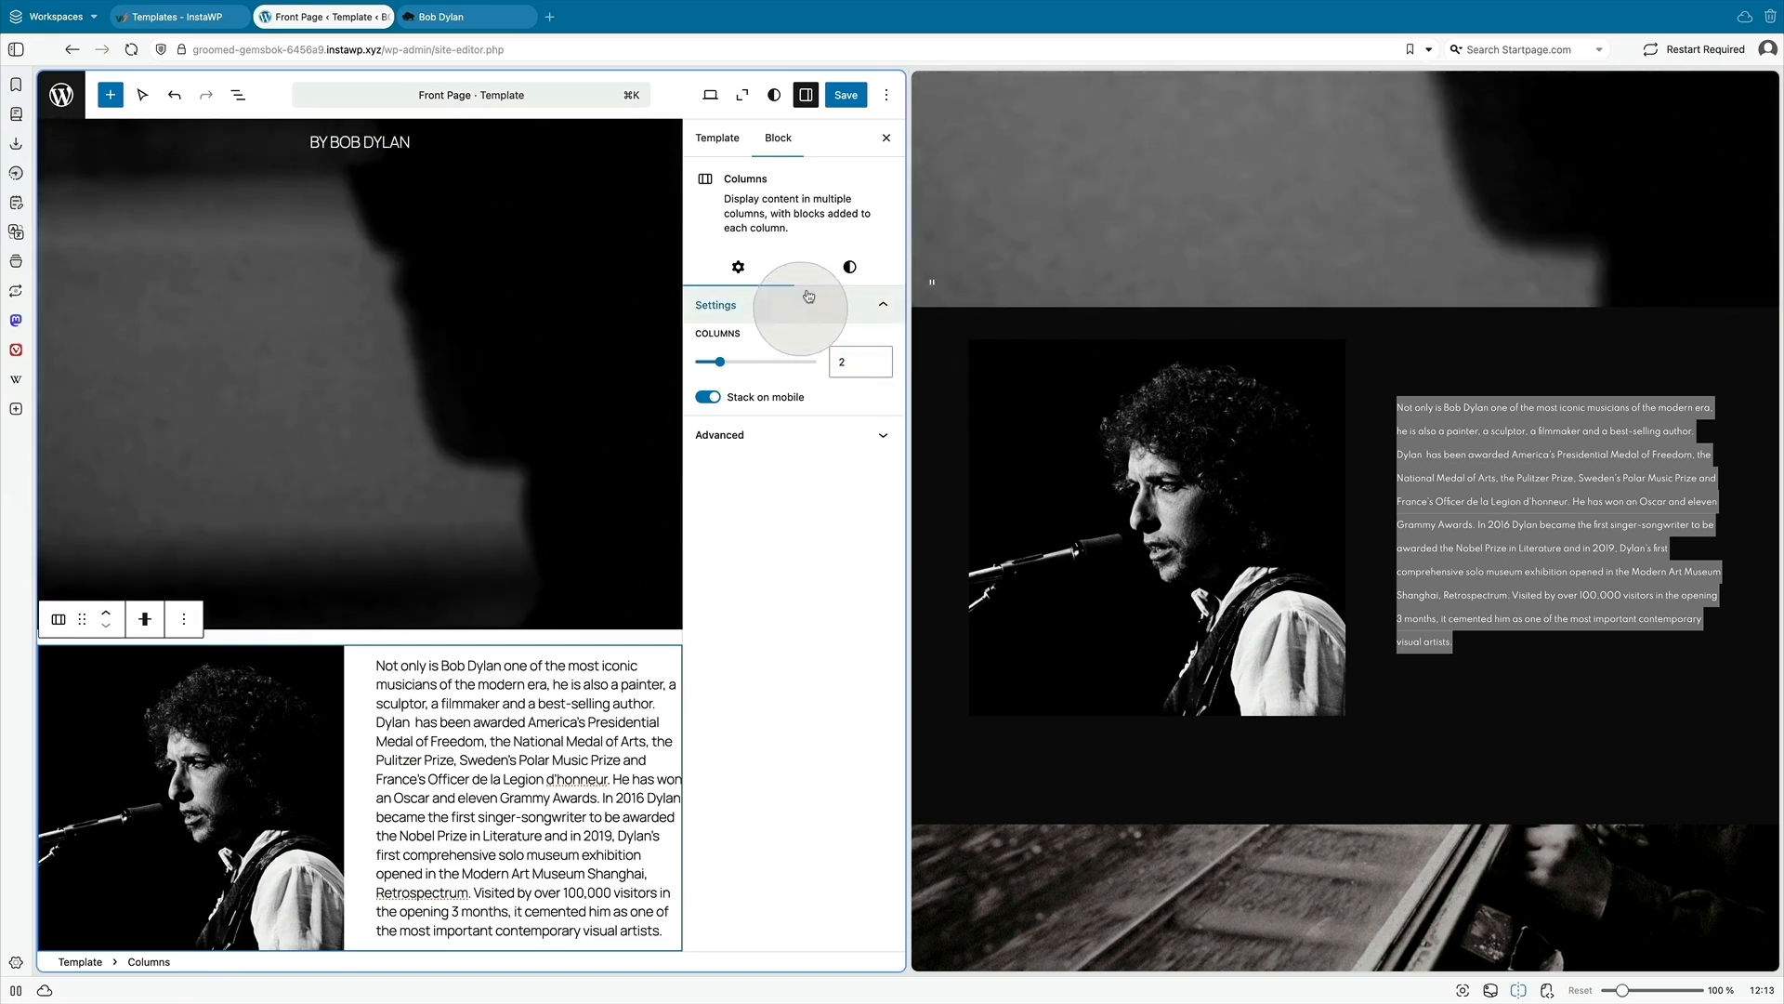
left_click(848, 269)
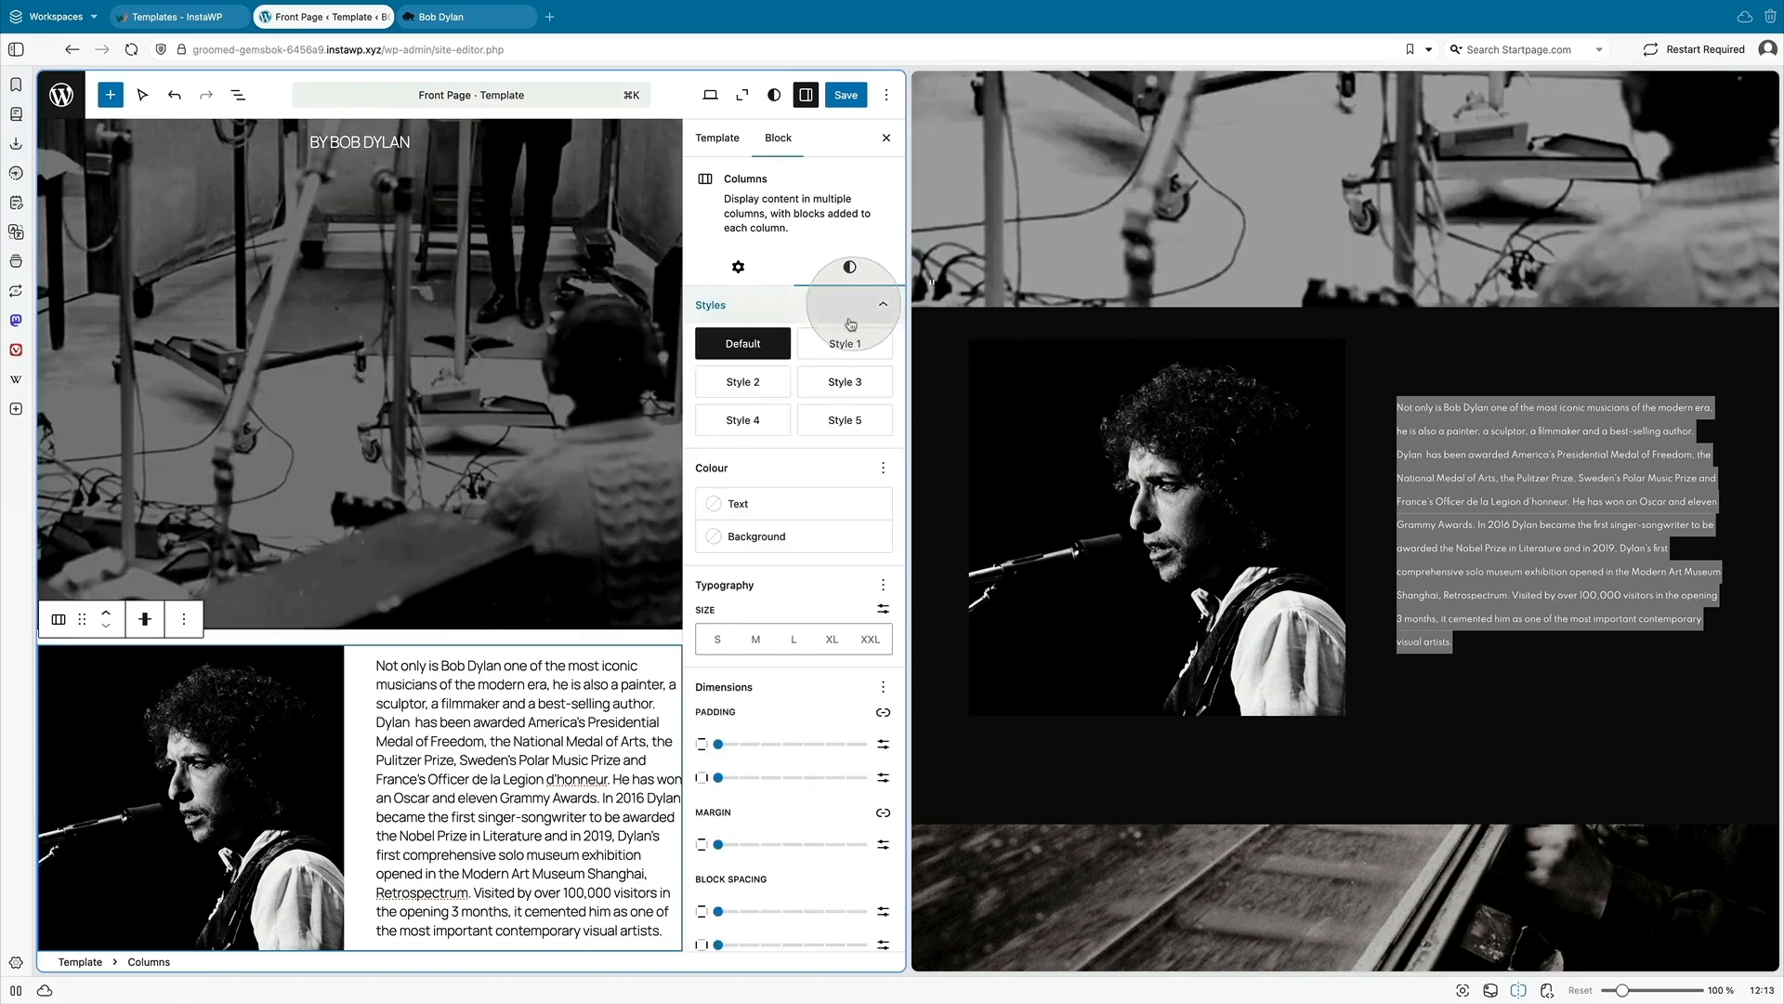
left_click(789, 552)
left_click(515, 718)
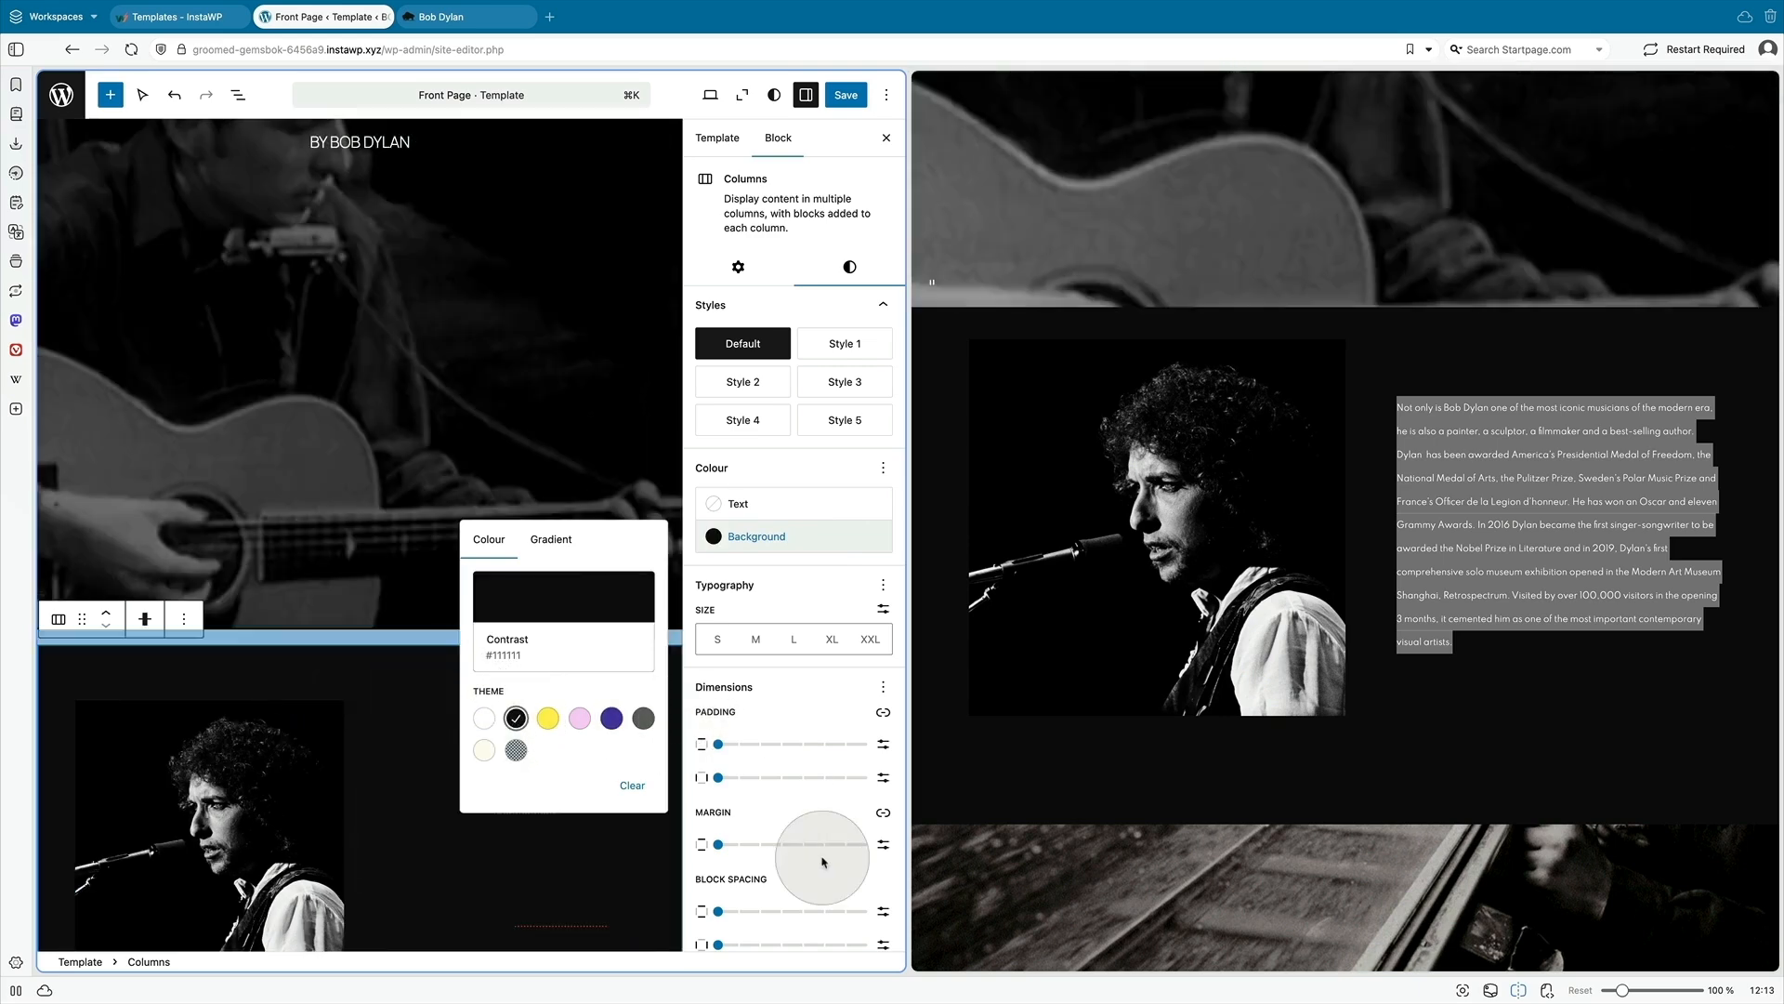
left_click(734, 847)
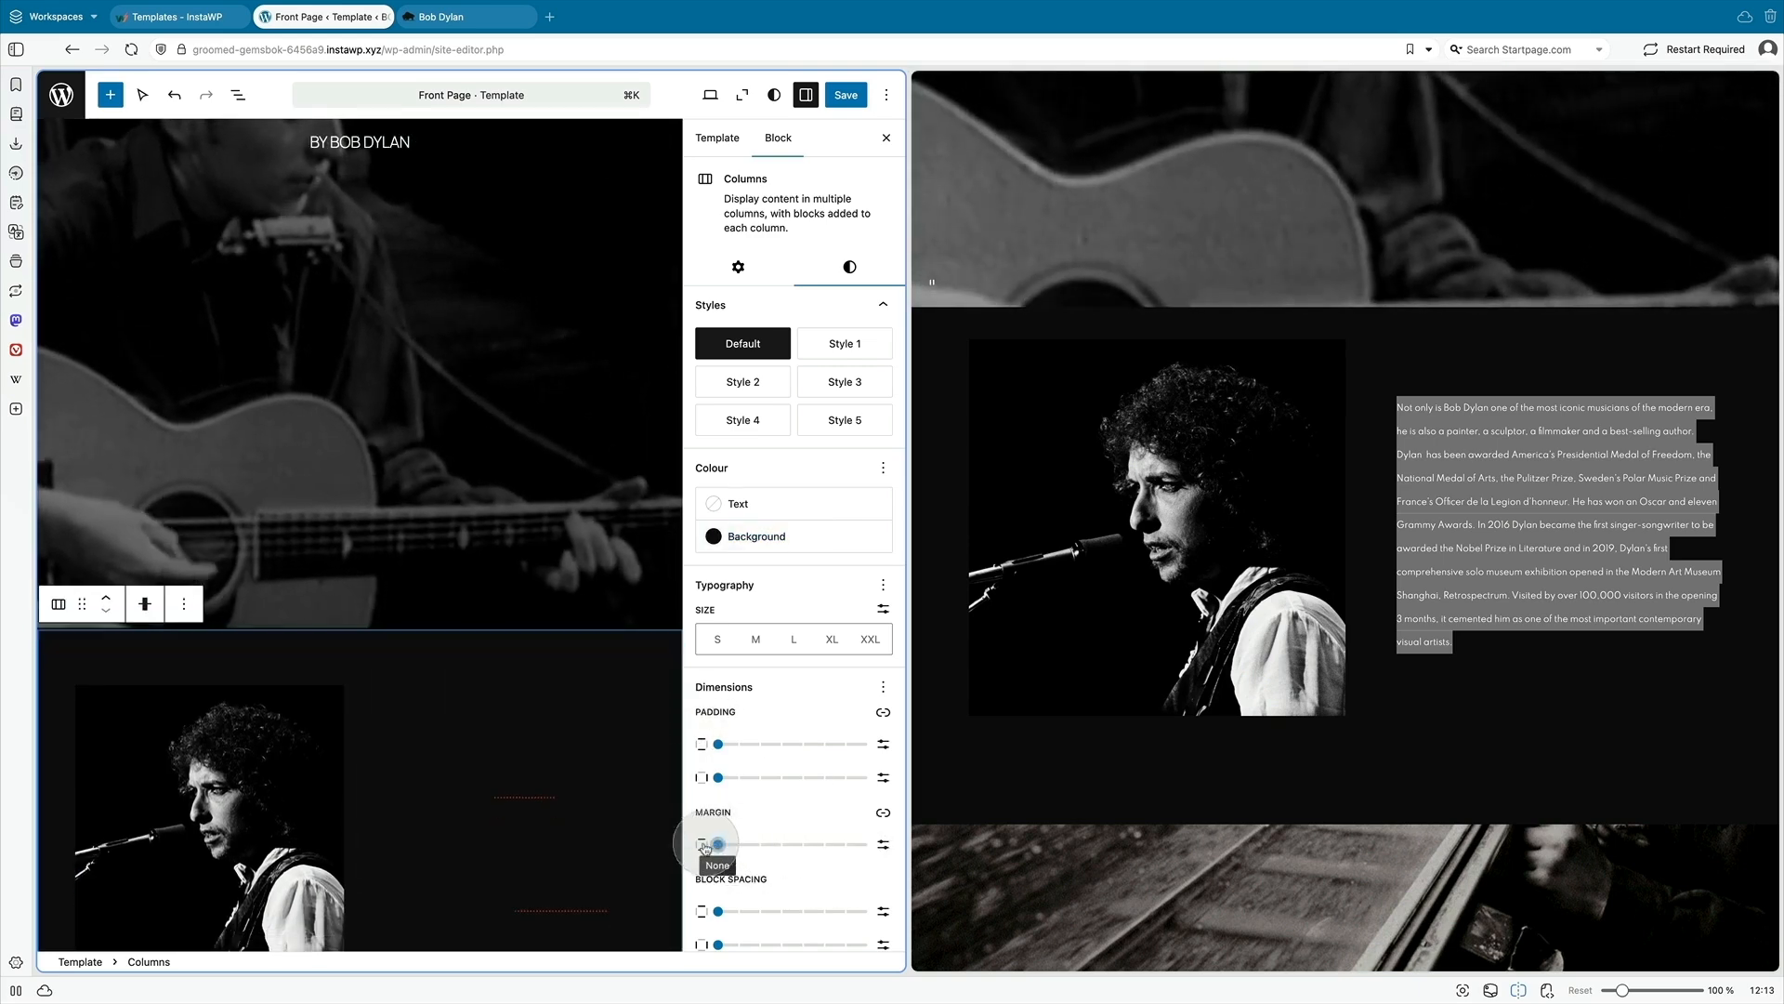
- Set the text colour of the biography paragraph to white
left_click(481, 781)
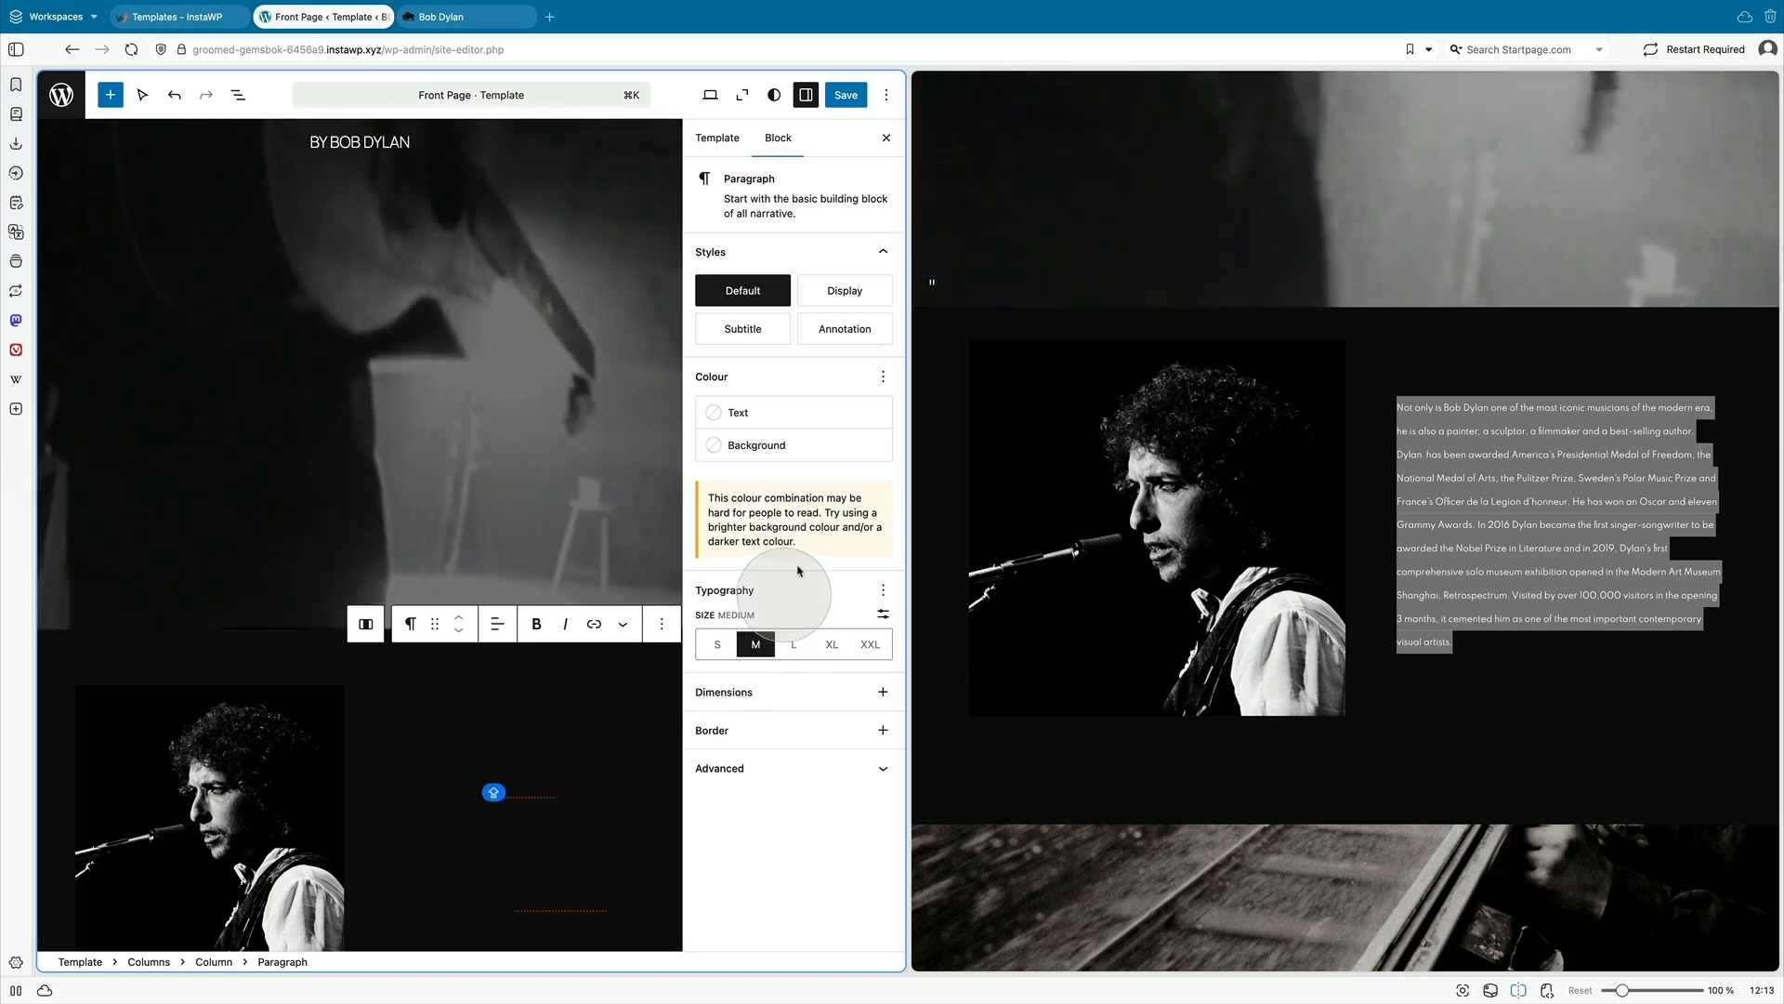
left_click(816, 412)
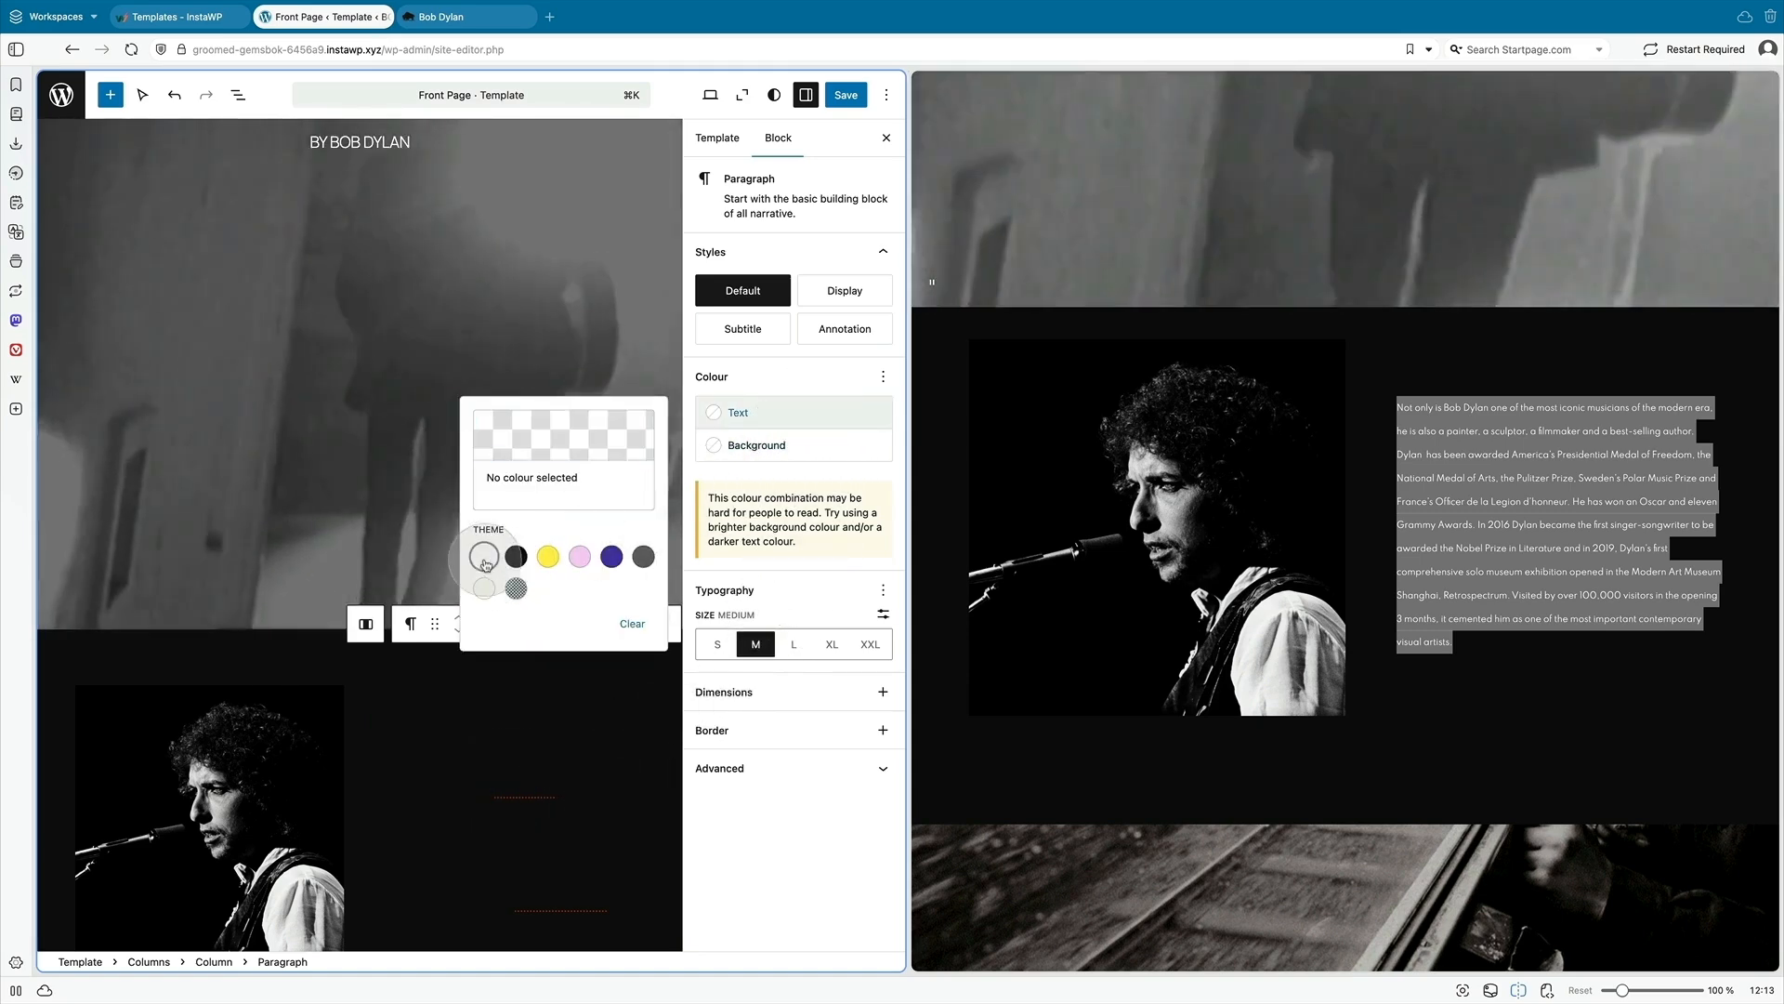
left_click(483, 556)
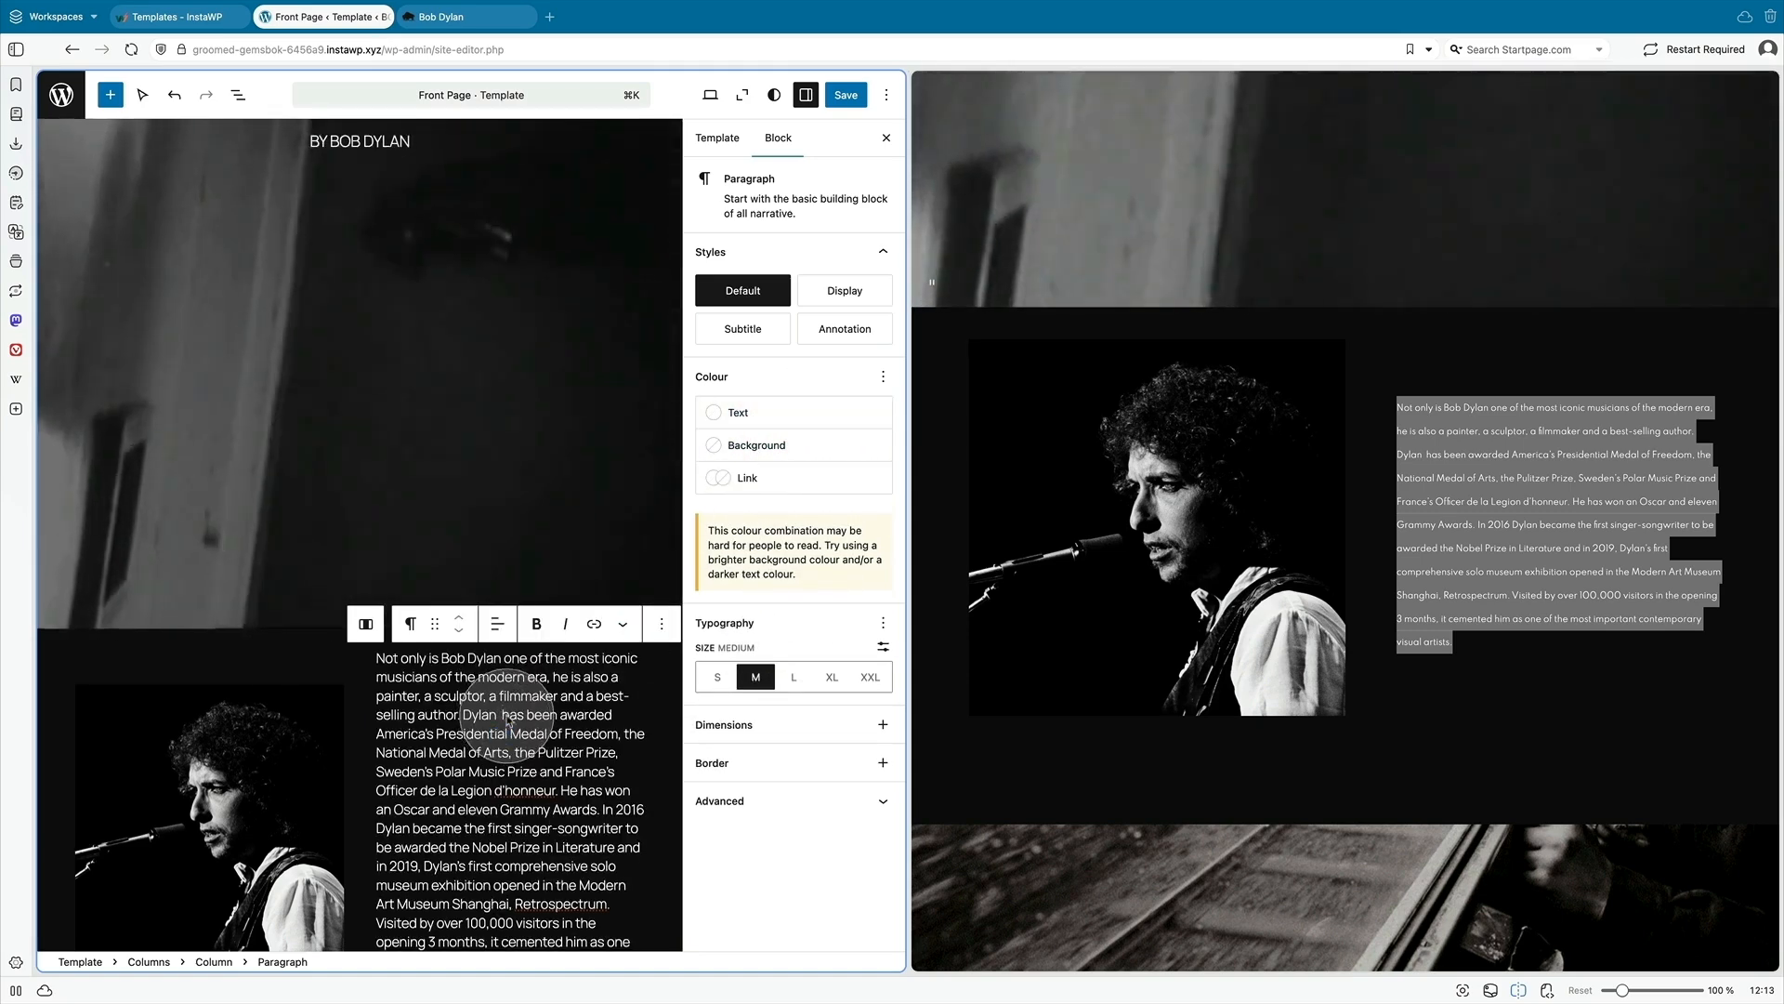
- Set the biography paragraph's font size to Small and its line height to 1.9
scroll(506, 716, "down", 1)
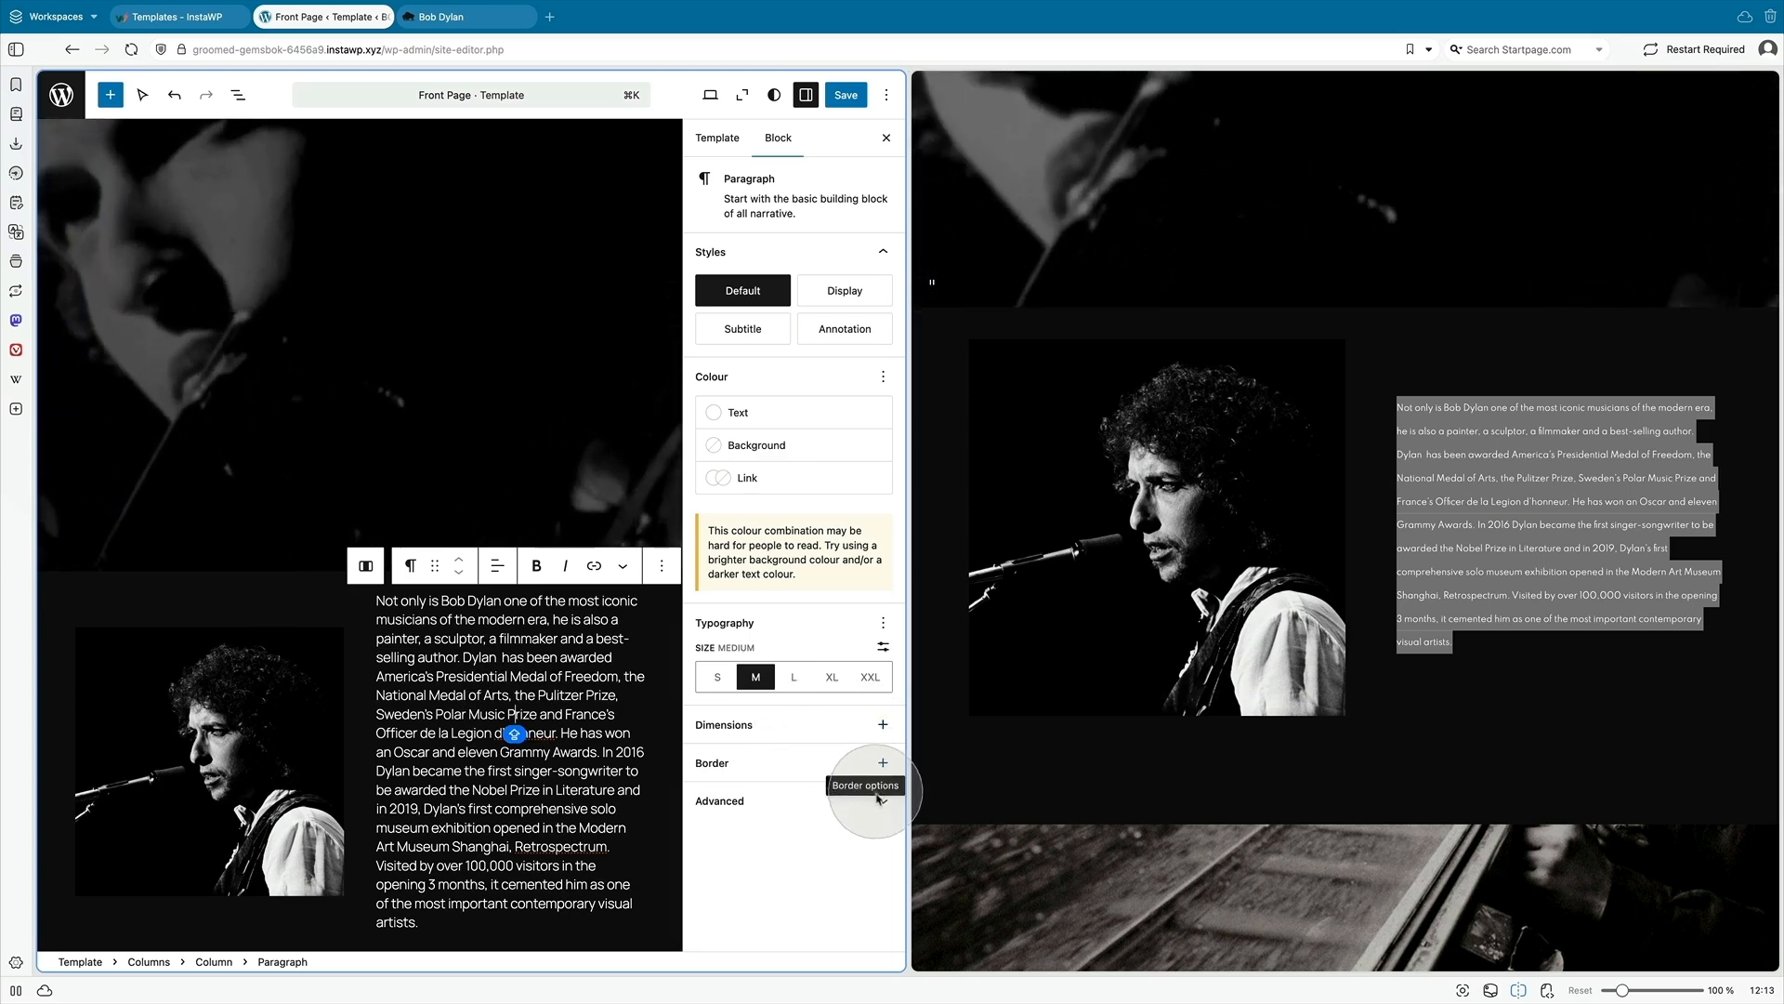
left_click(883, 624)
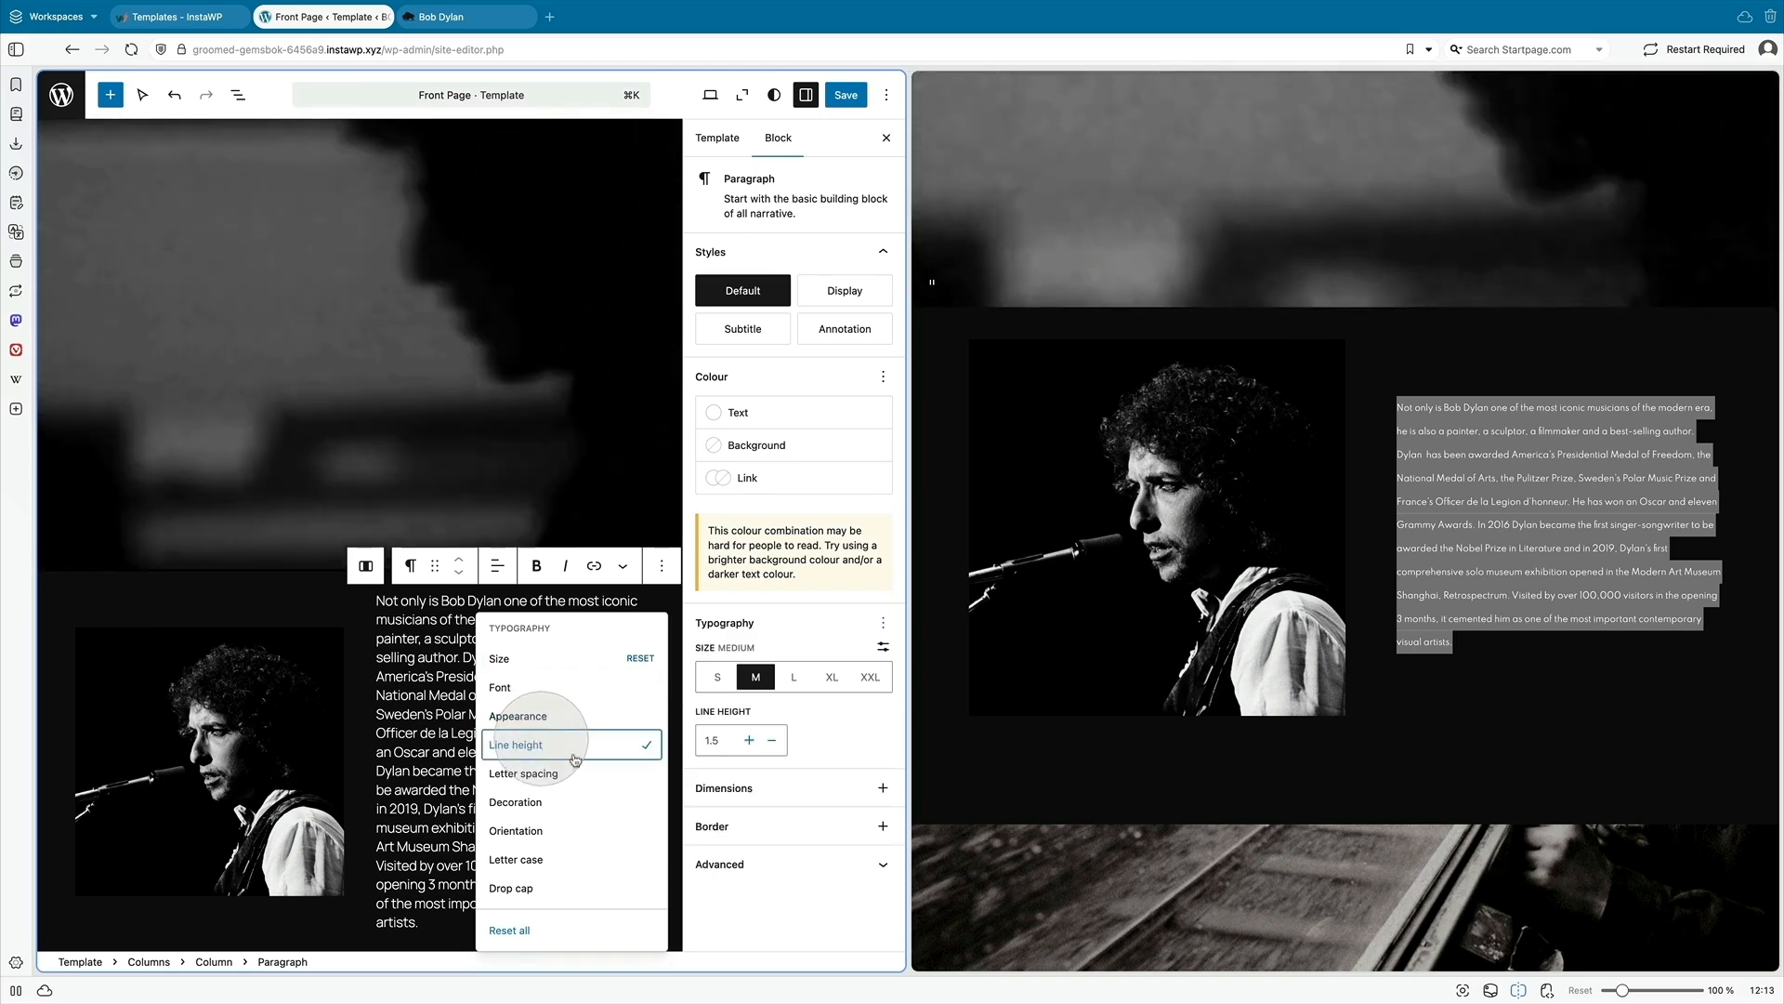
left_click(745, 748)
left_click(751, 741)
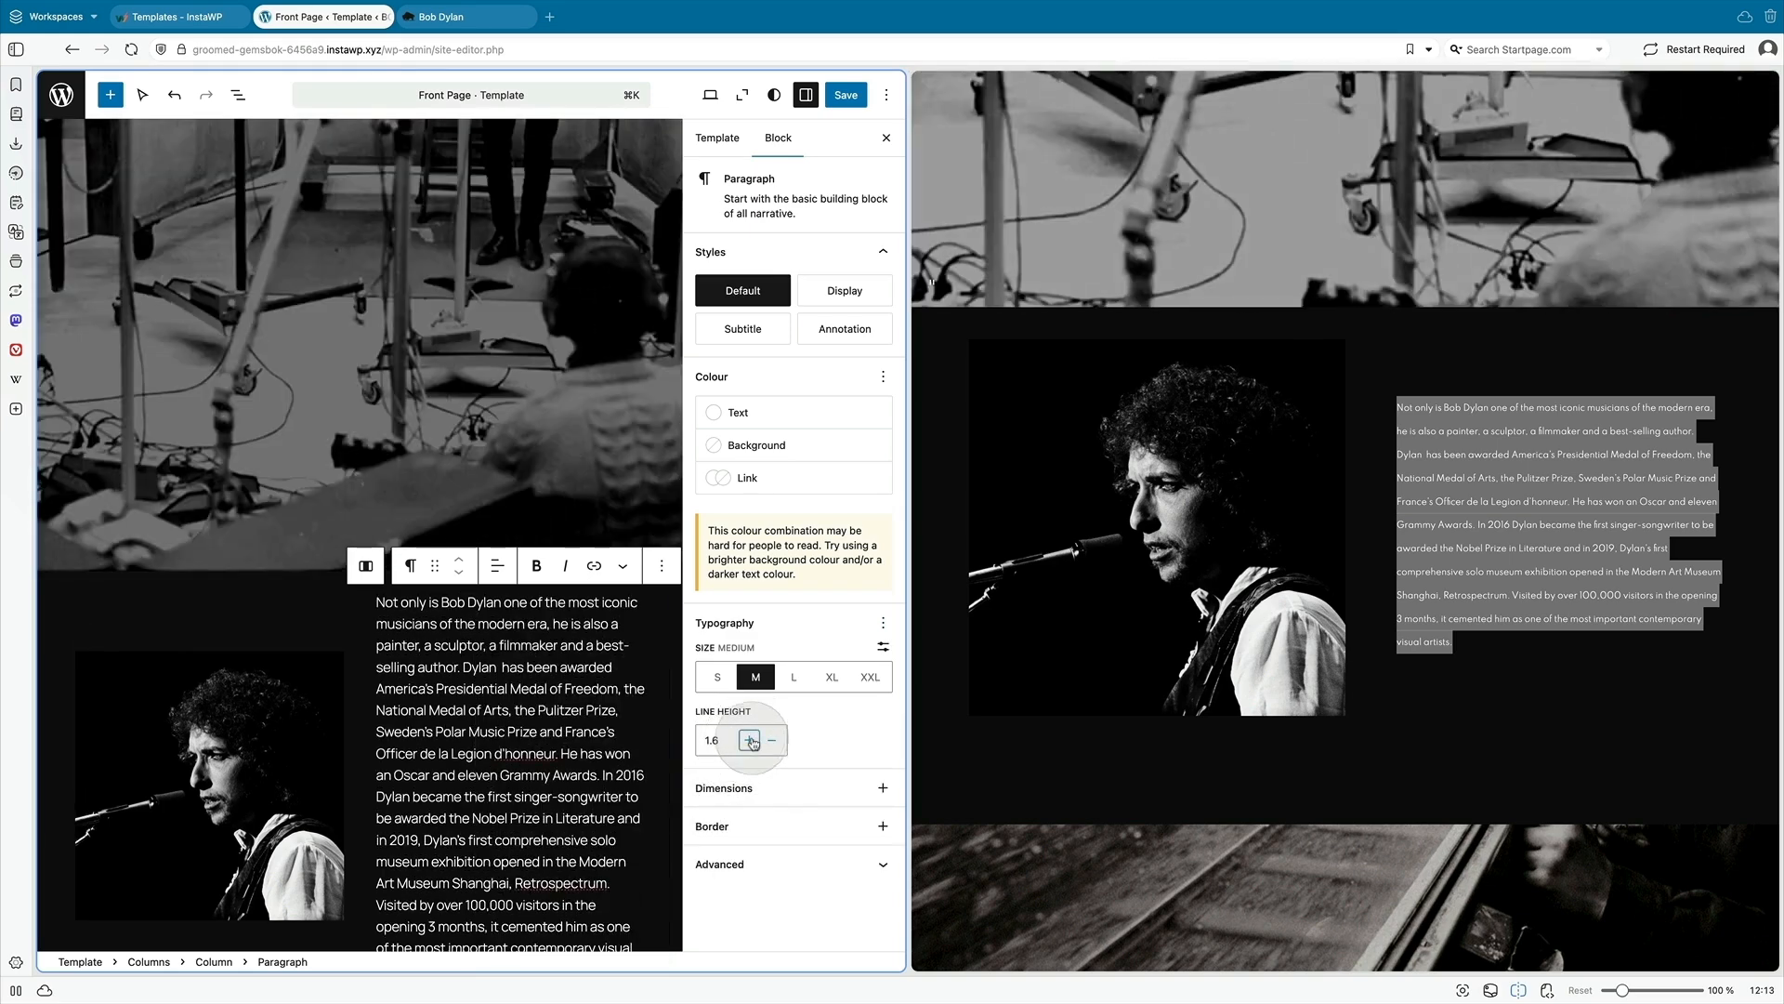
left_click(750, 741)
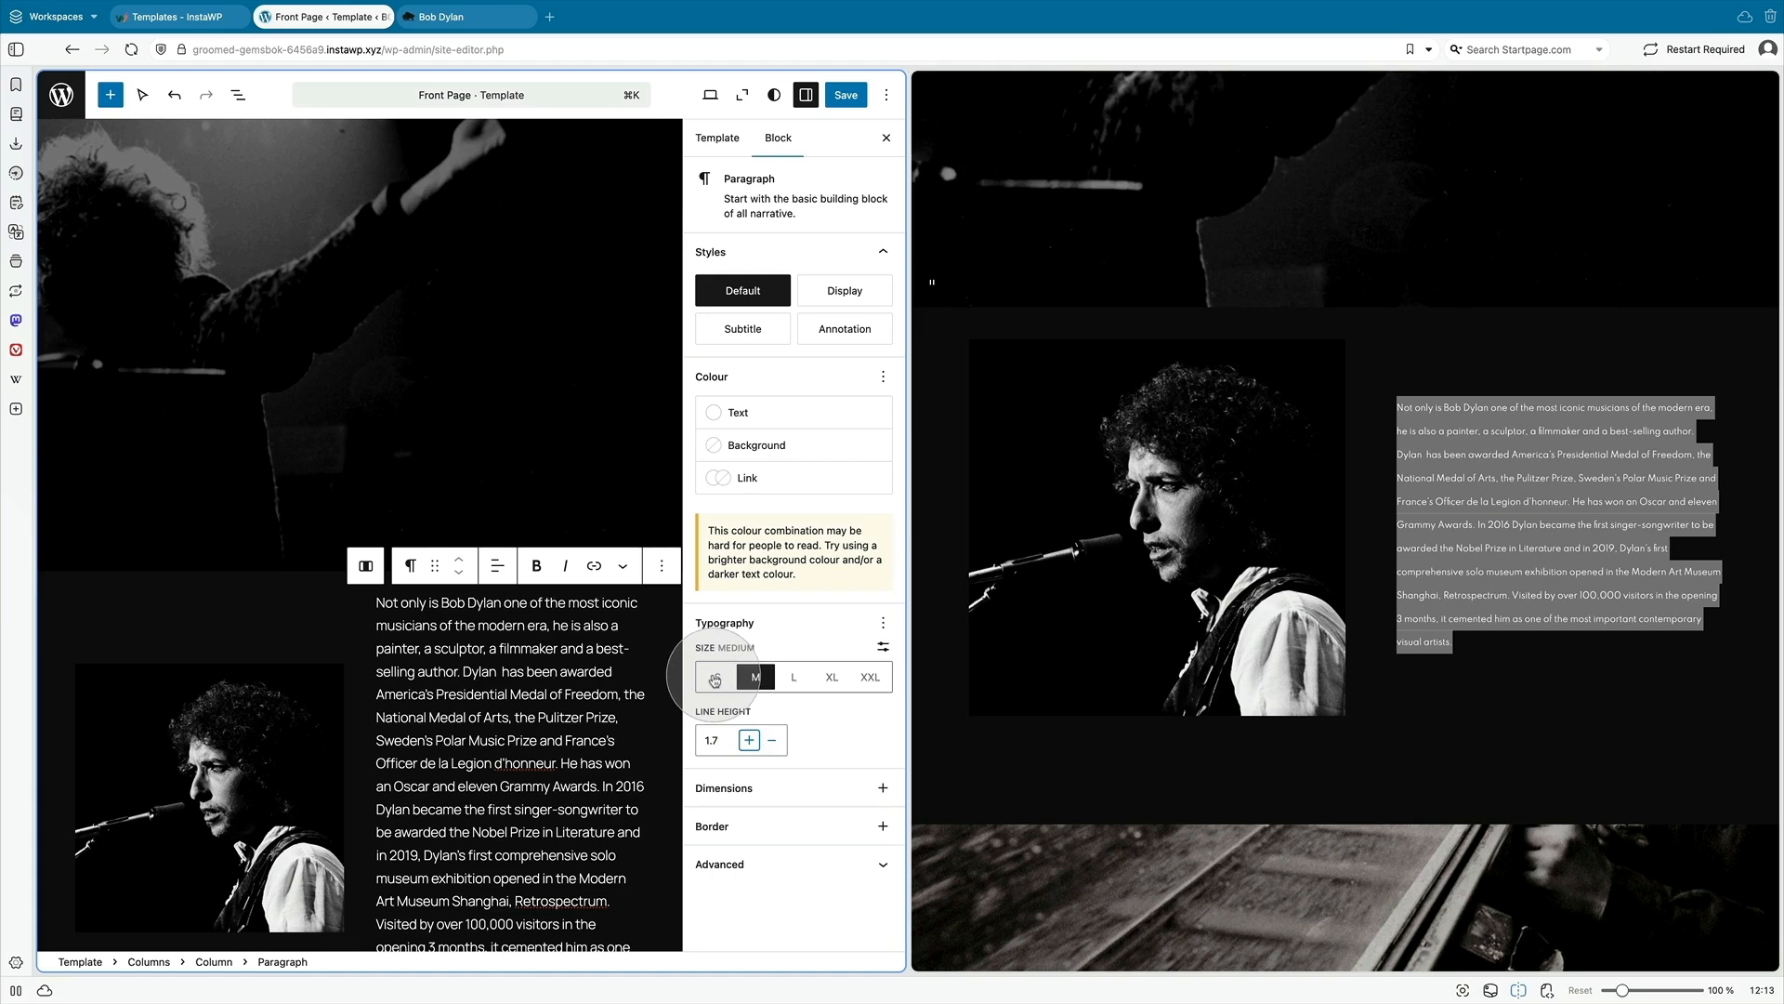
left_click(715, 680)
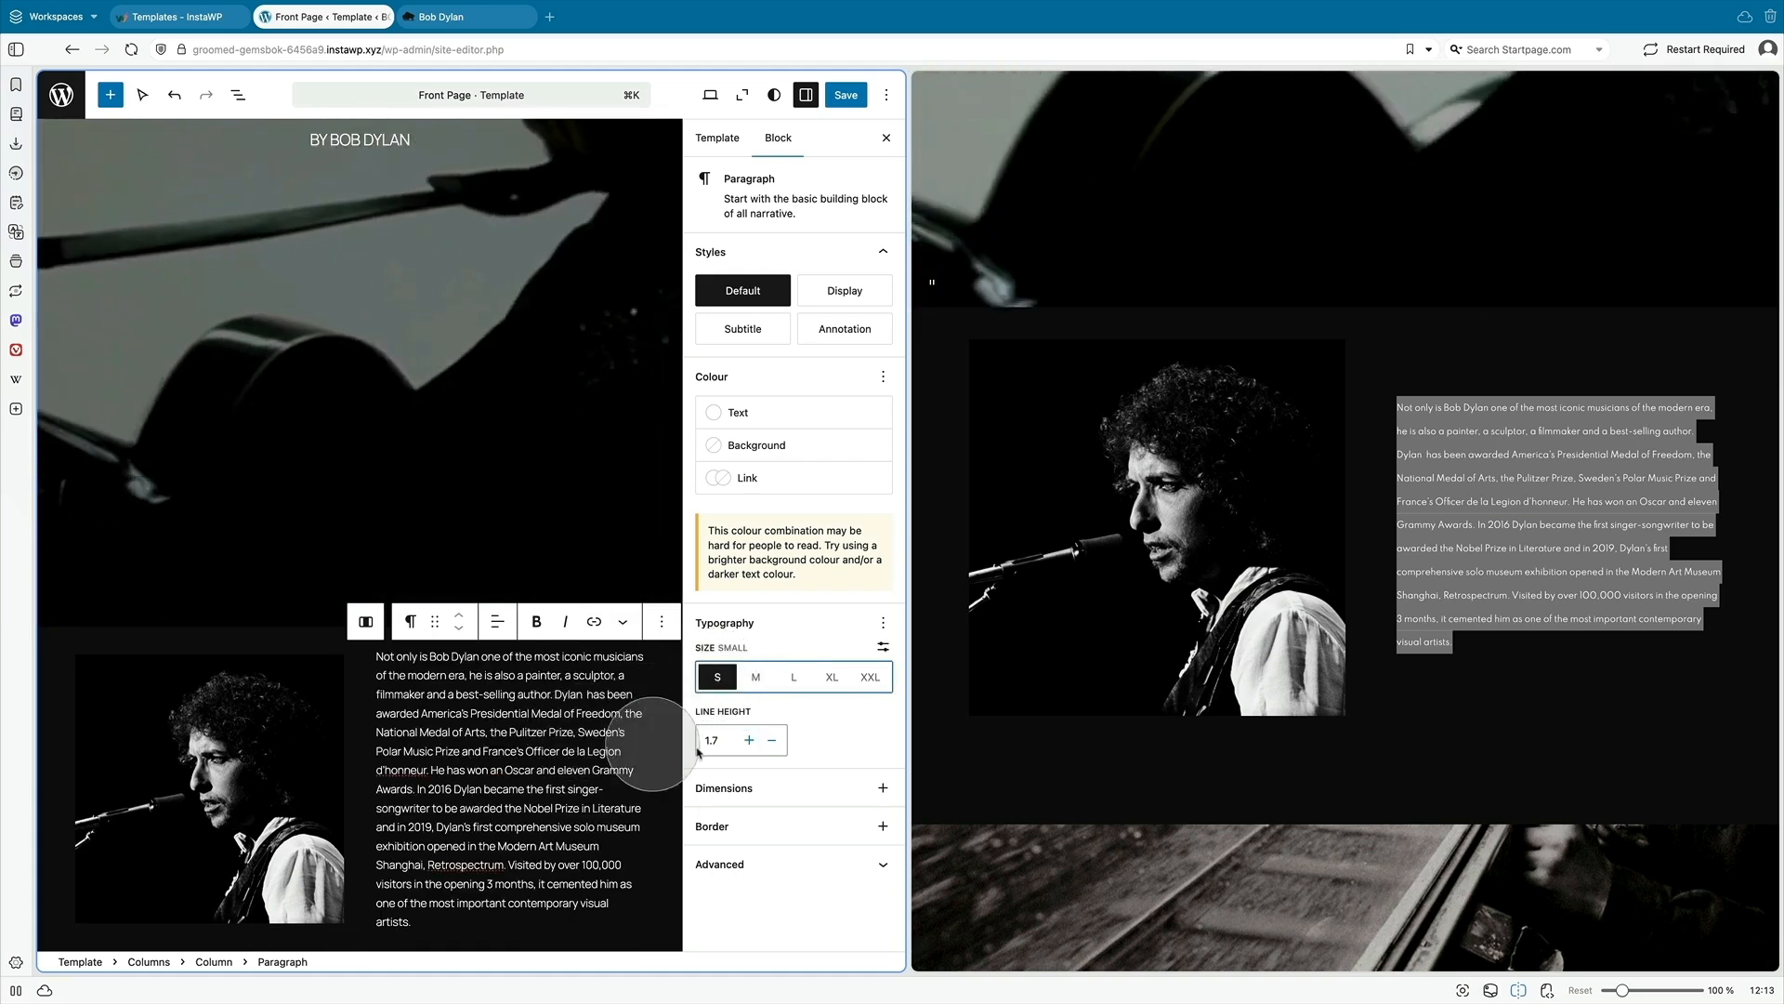
left_click(748, 740)
left_click(749, 741)
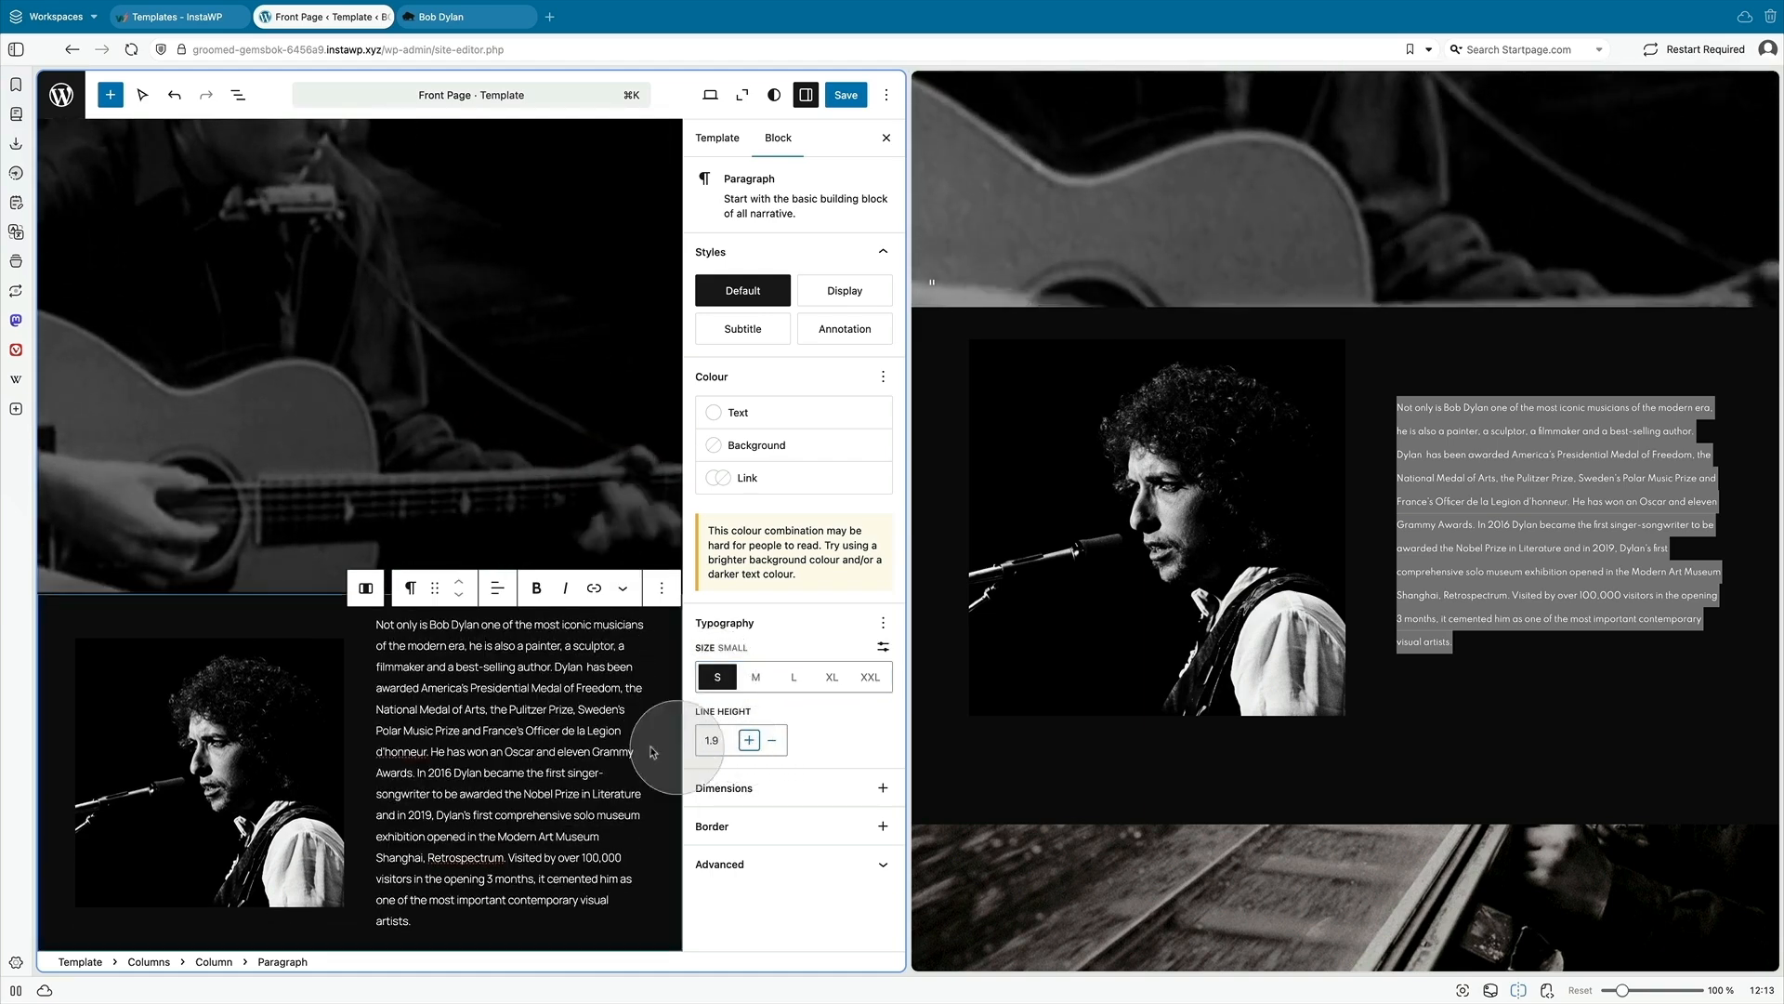
- Set the vertical padding of the Columns block to Large and close the block settings
left_click(77, 623)
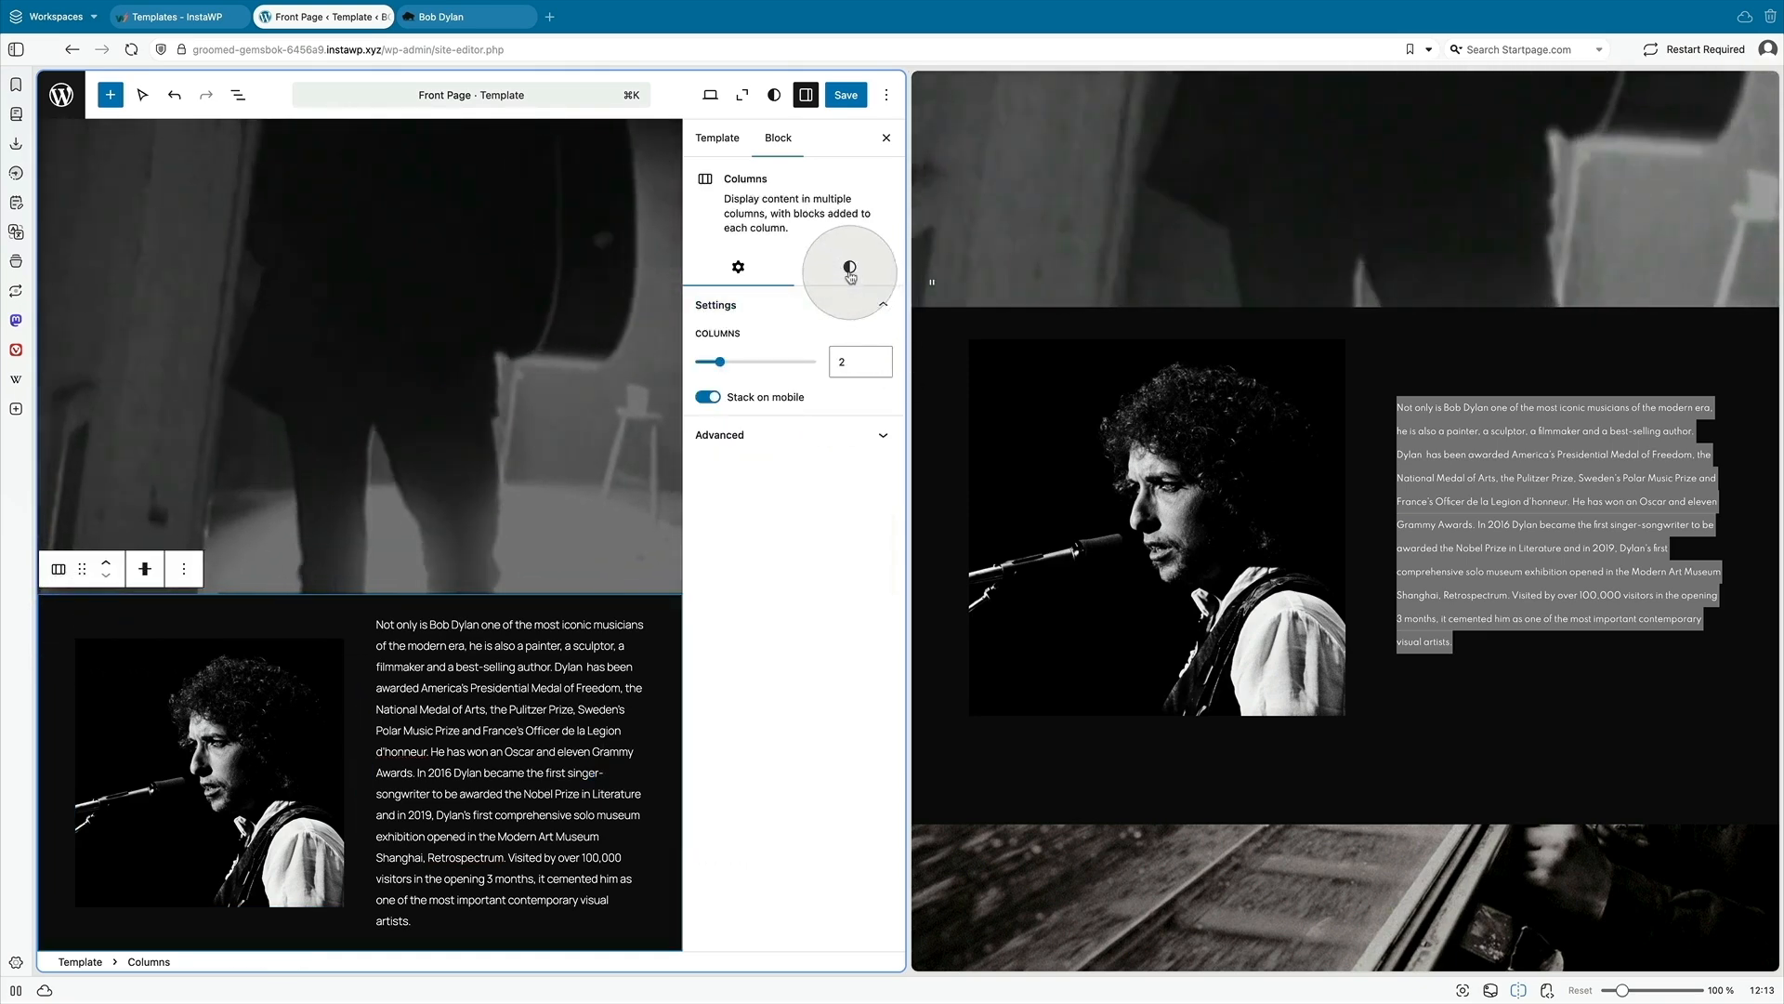
left_click(849, 270)
scroll(828, 830, "down", 5)
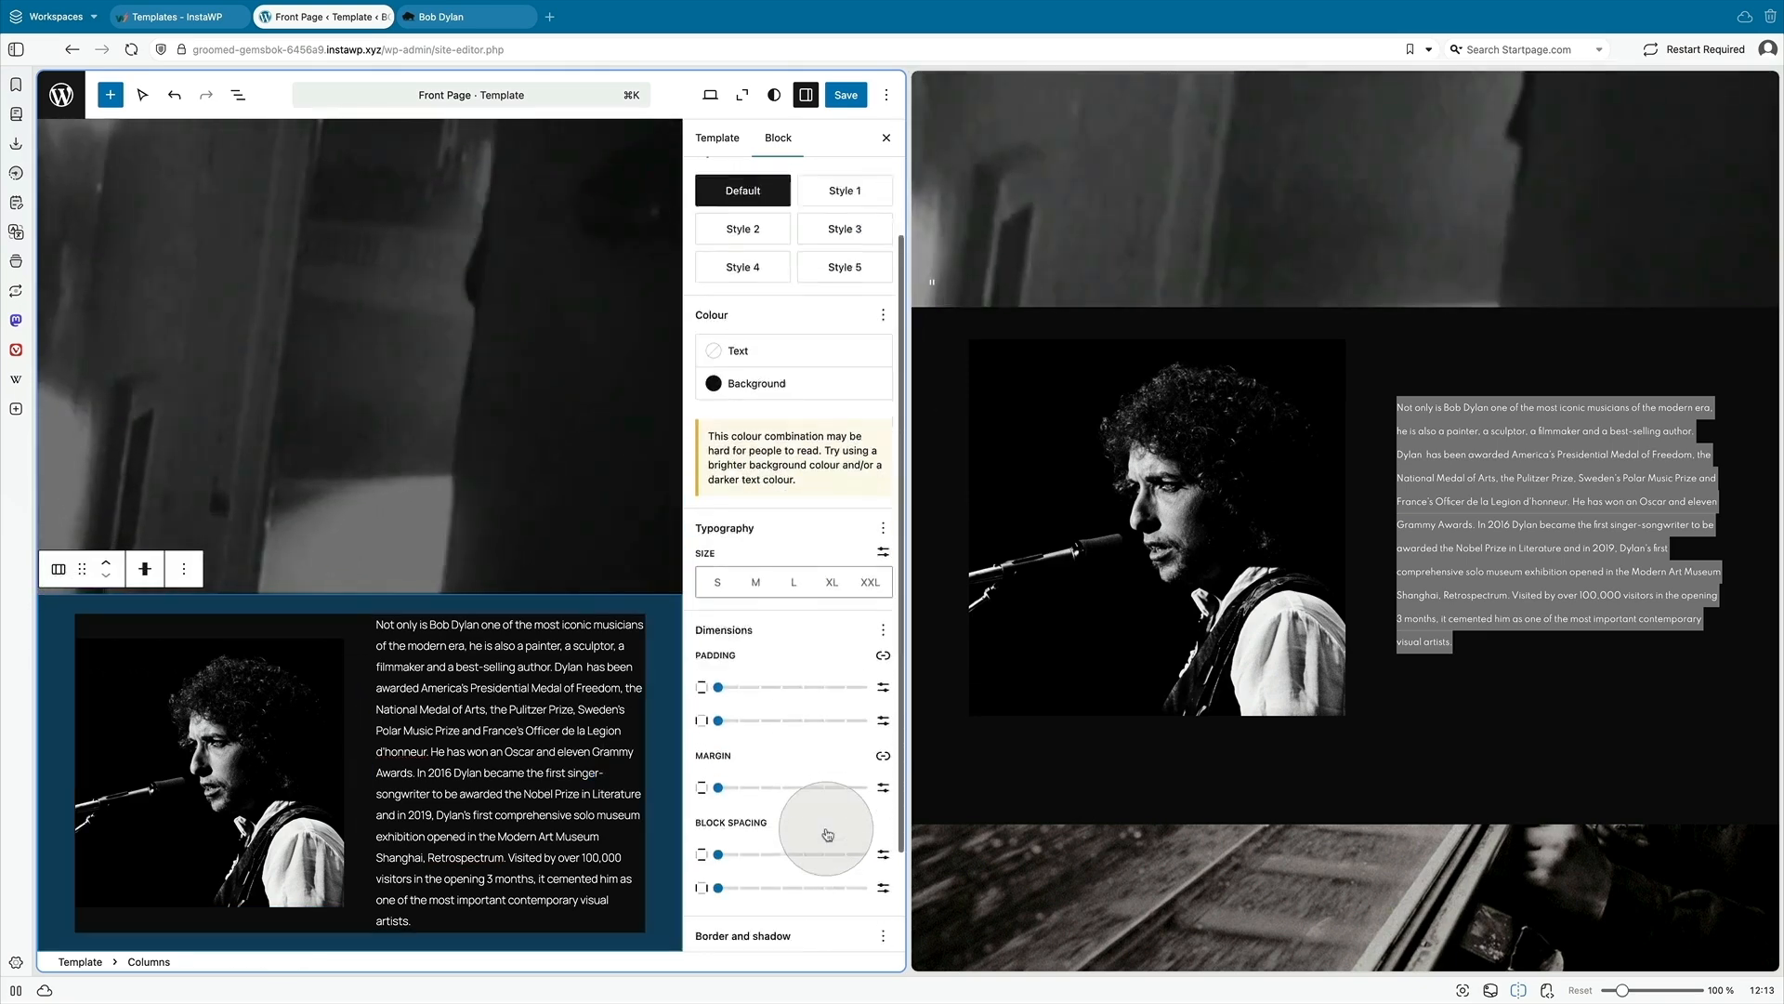
left_click(809, 584)
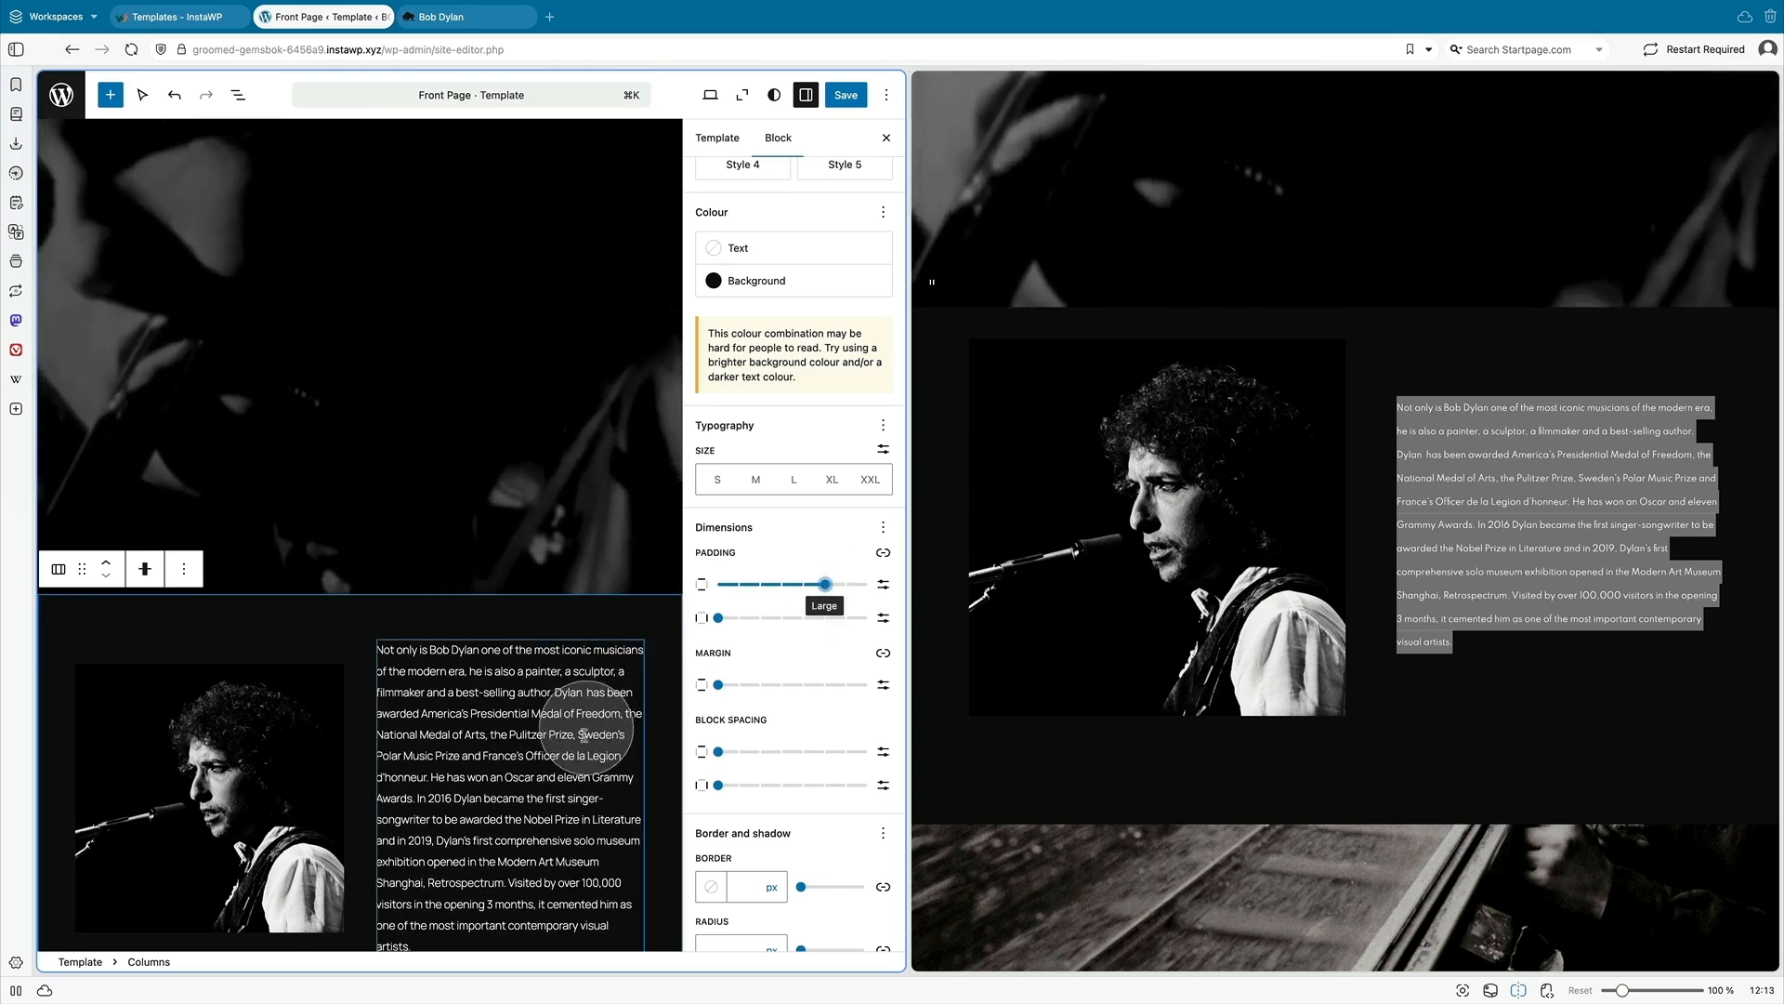
scroll(585, 728, "down", 2)
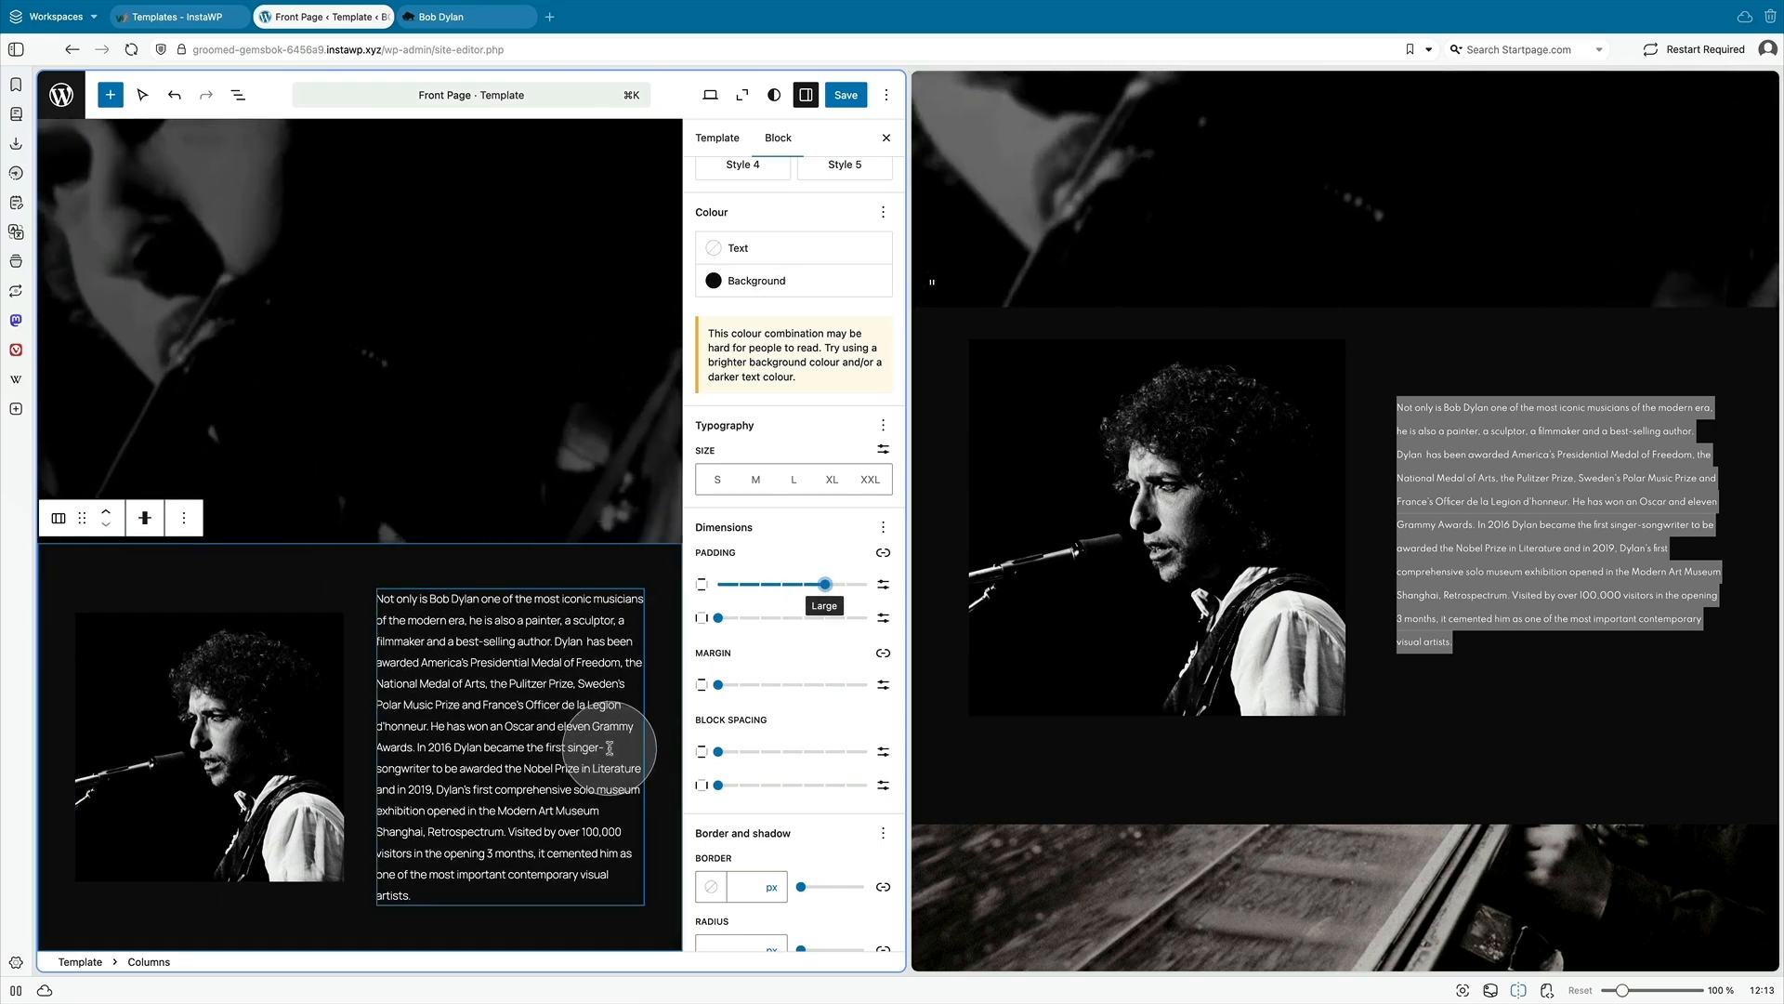
left_click(803, 99)
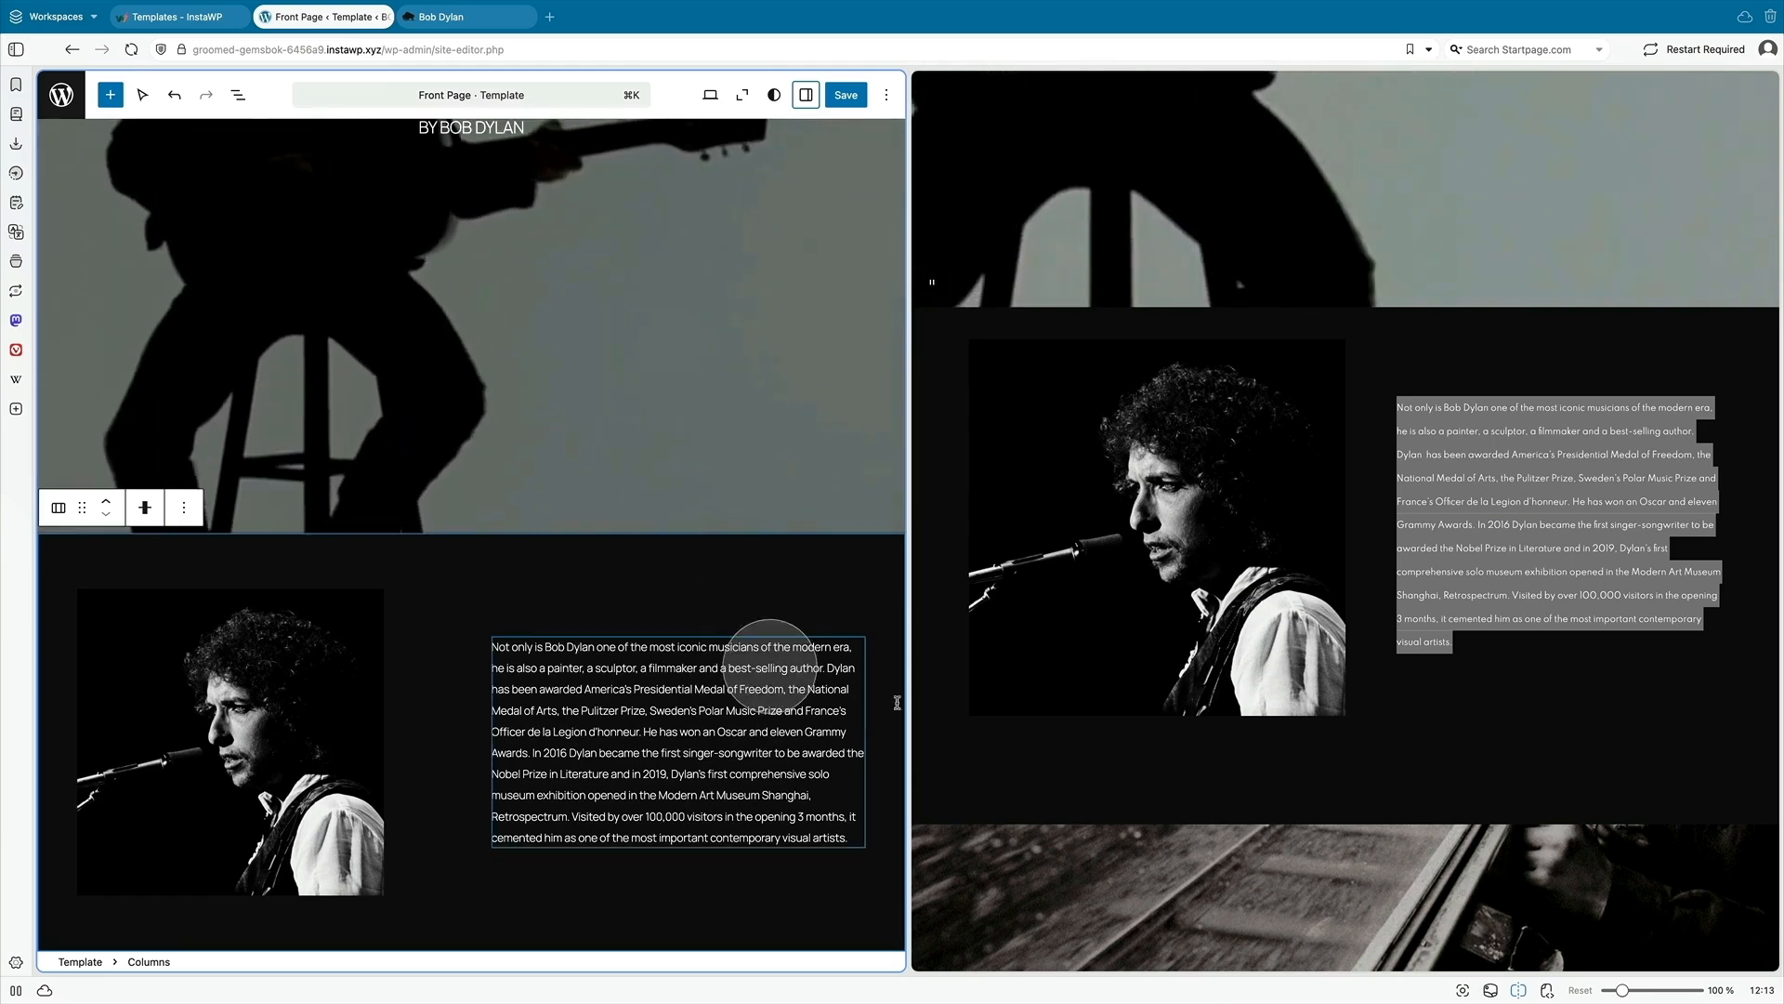
- Insert a Cover block directly below the biography columns
scroll(1185, 777, "down", 5)
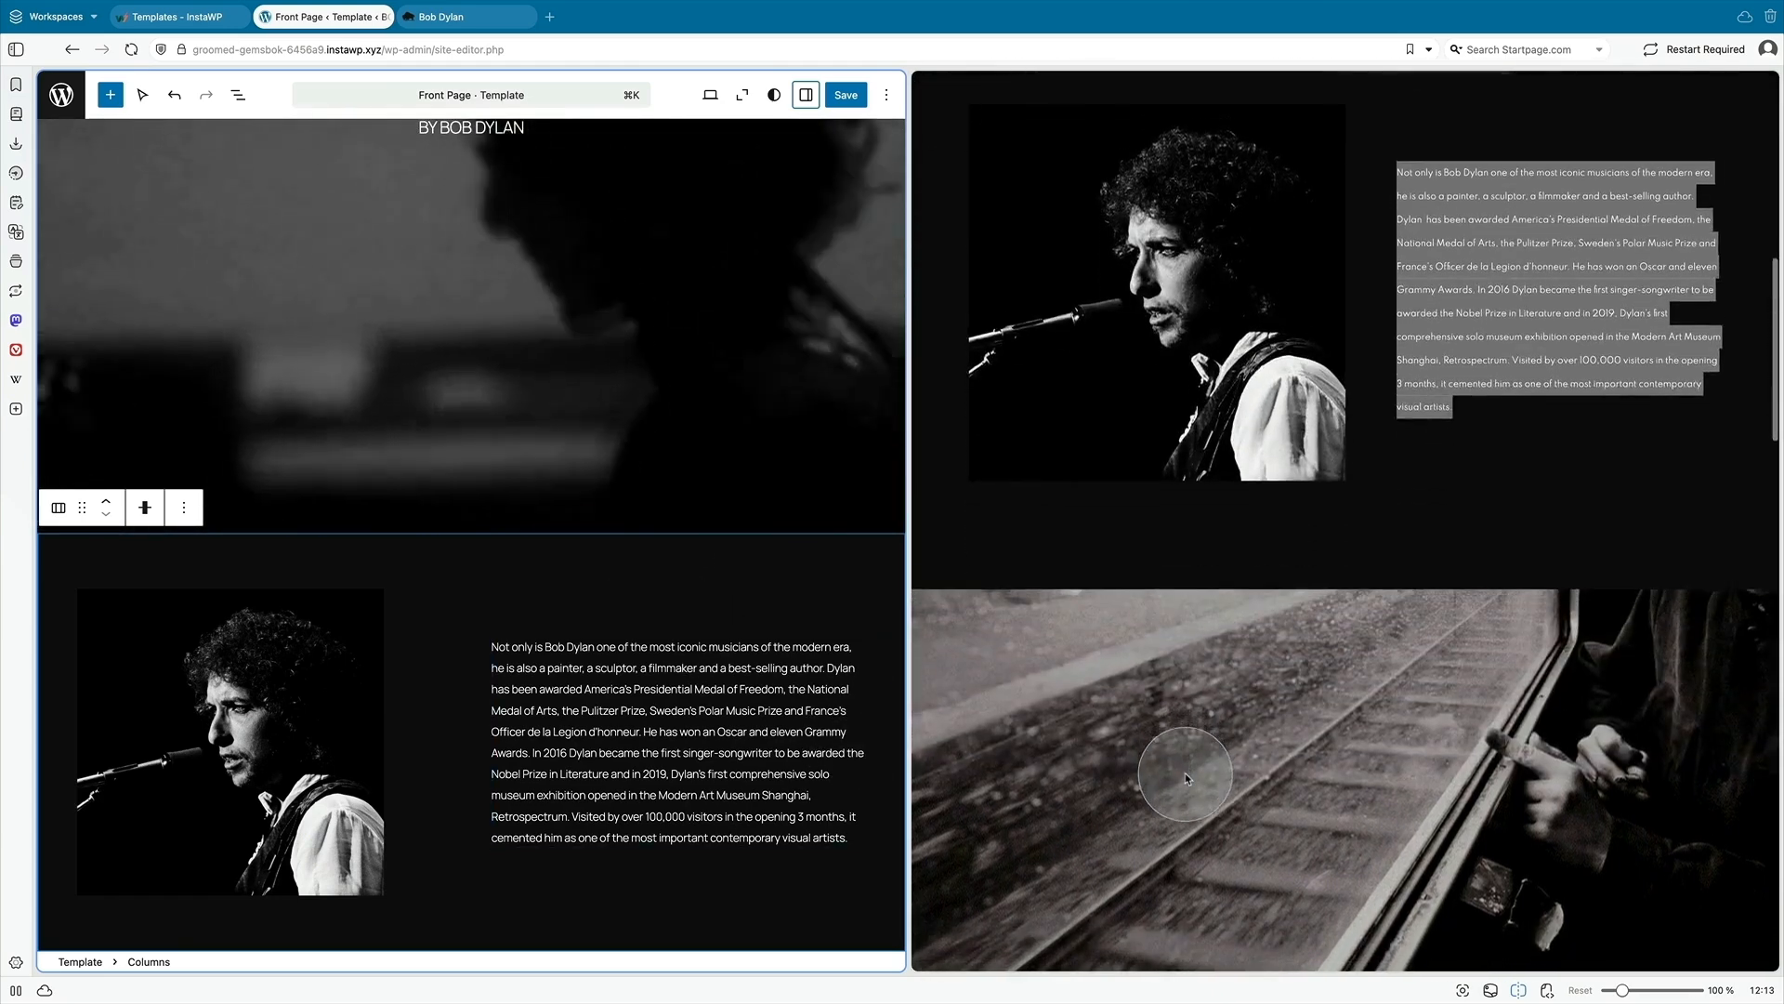
scroll(1173, 774, "down", 4)
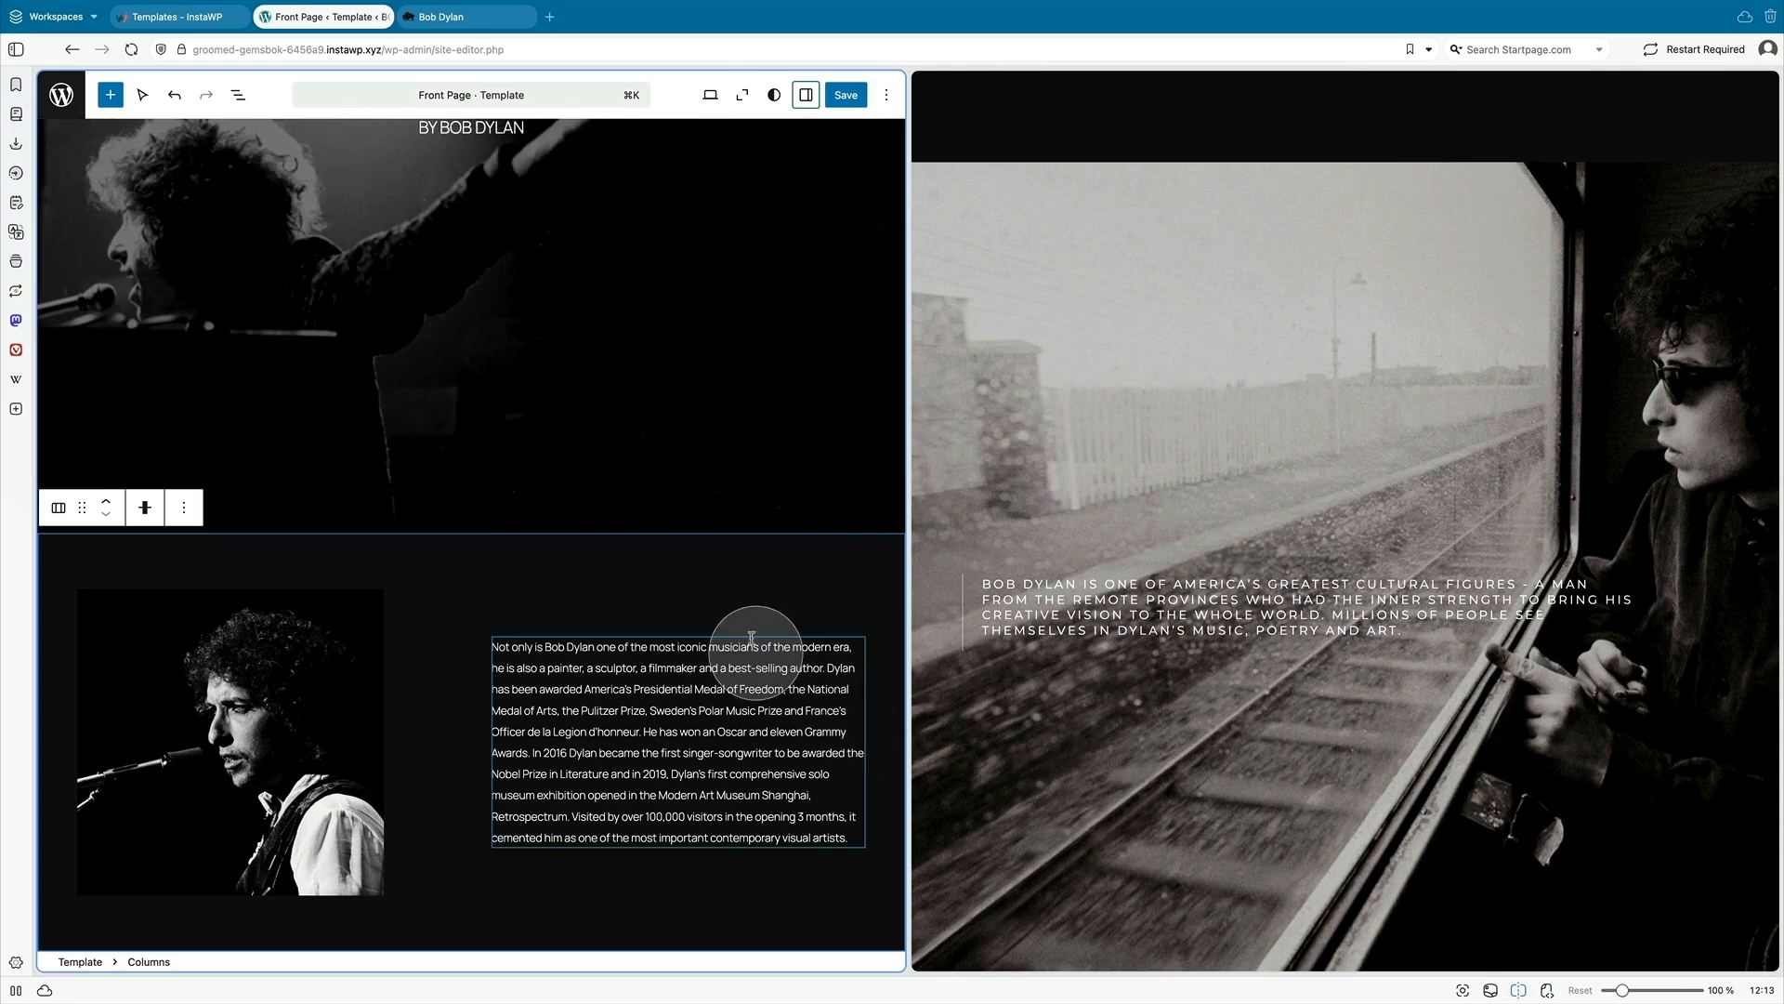
key("Return")
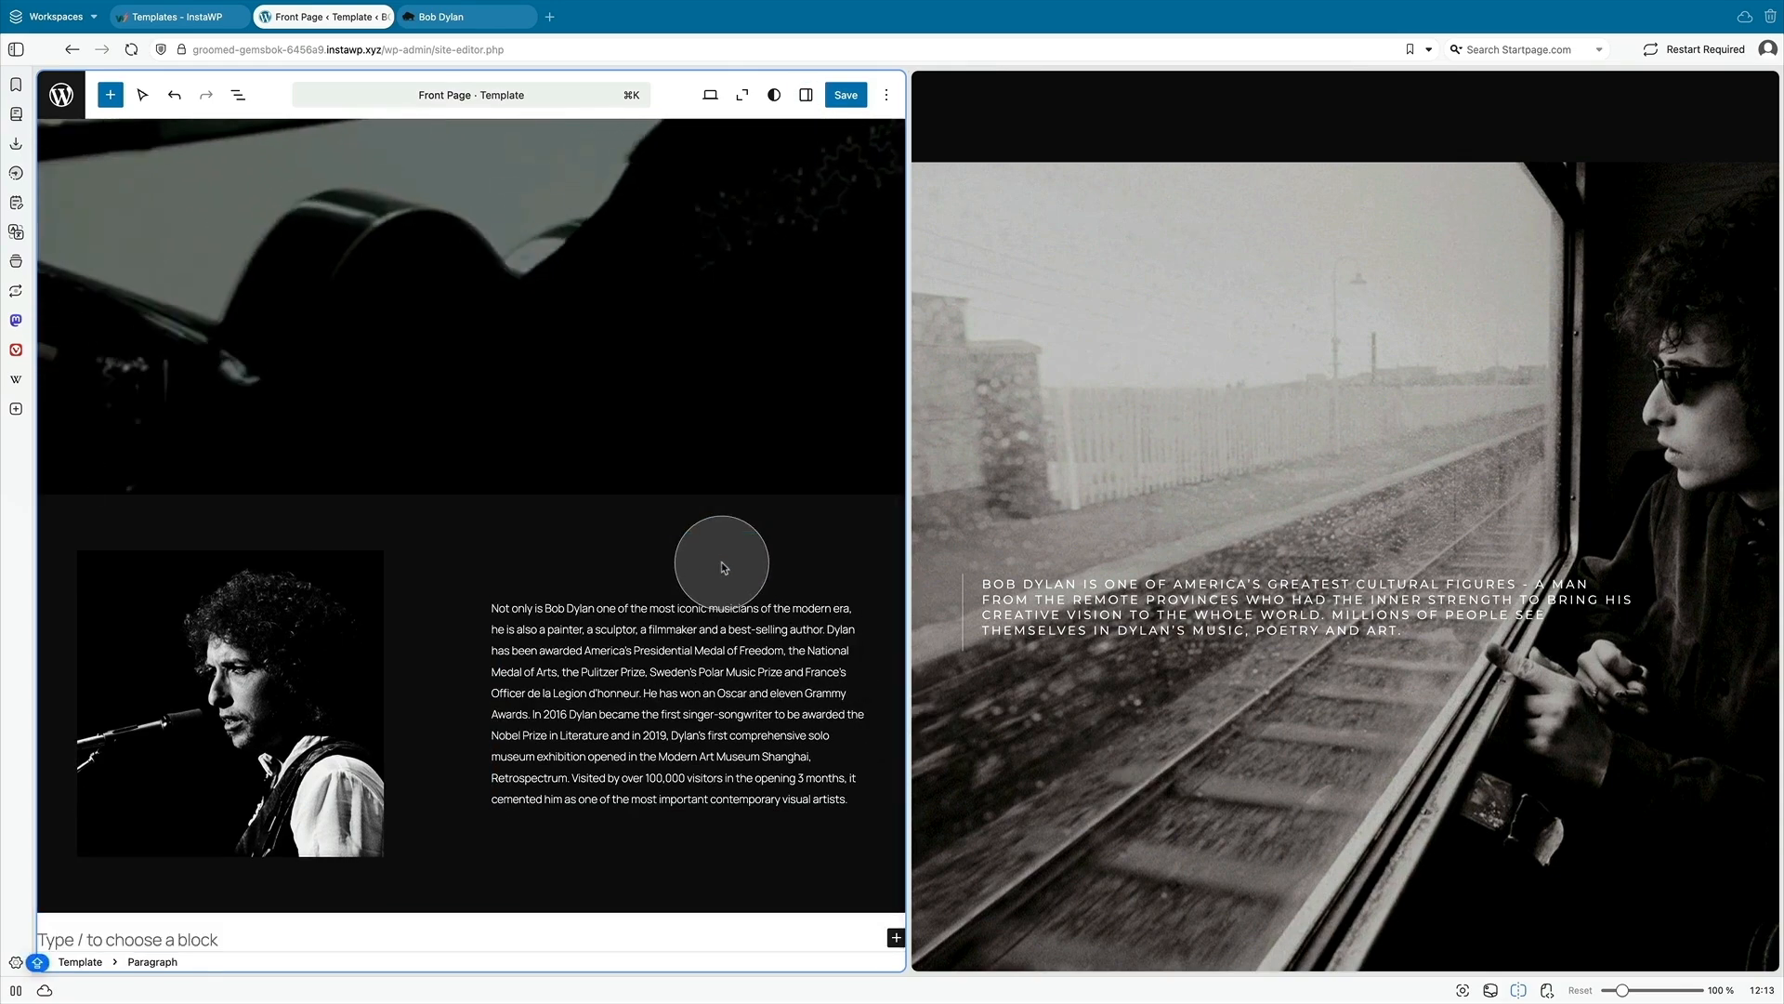
type("/co")
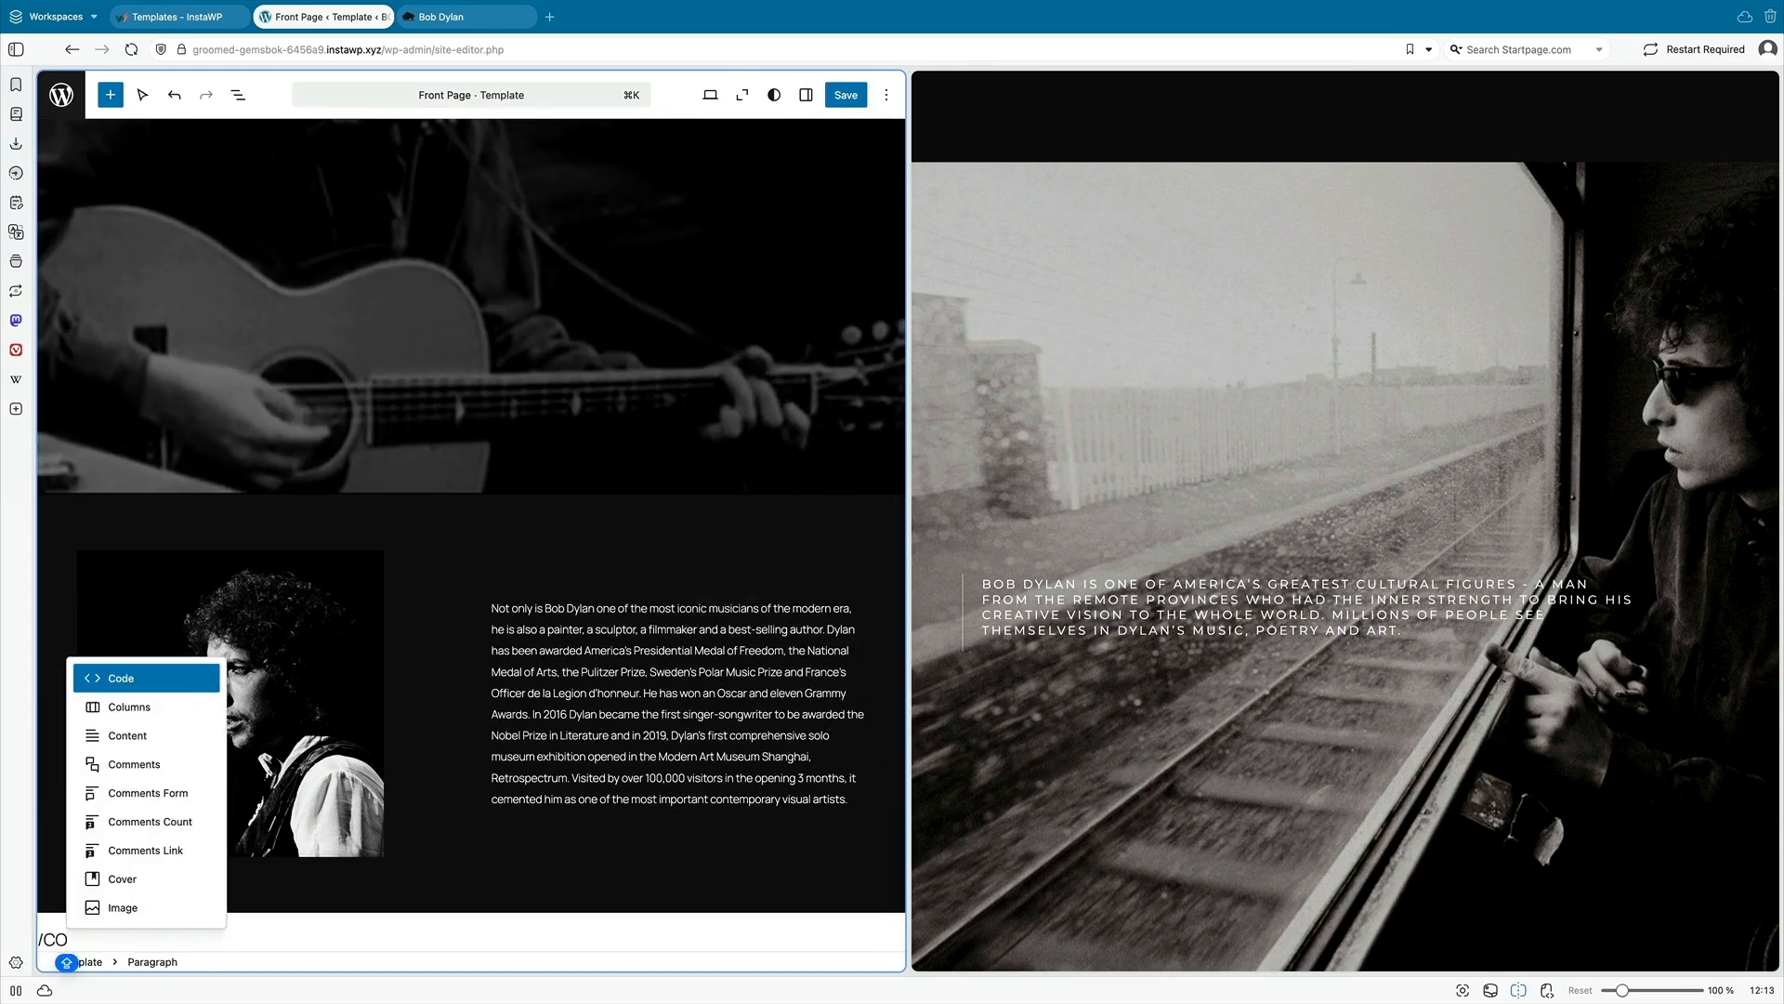
key("Return")
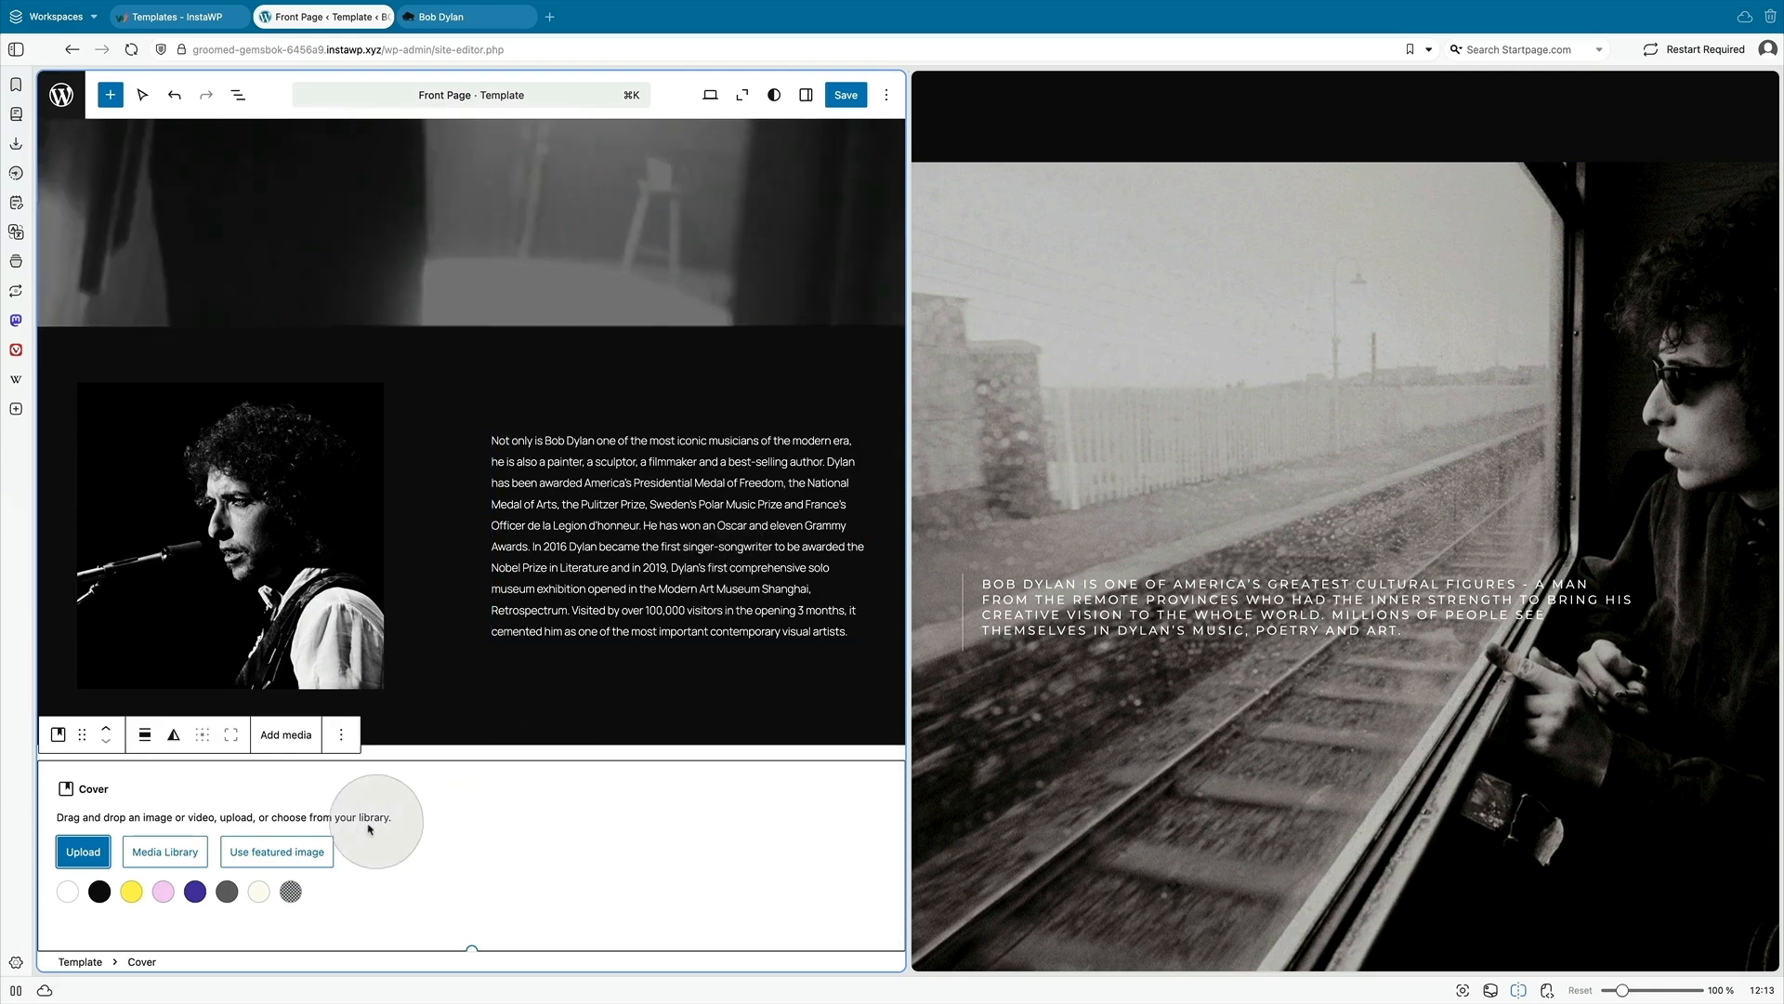
- Fill the Cover block with the train-window photo from the media library
left_click(189, 850)
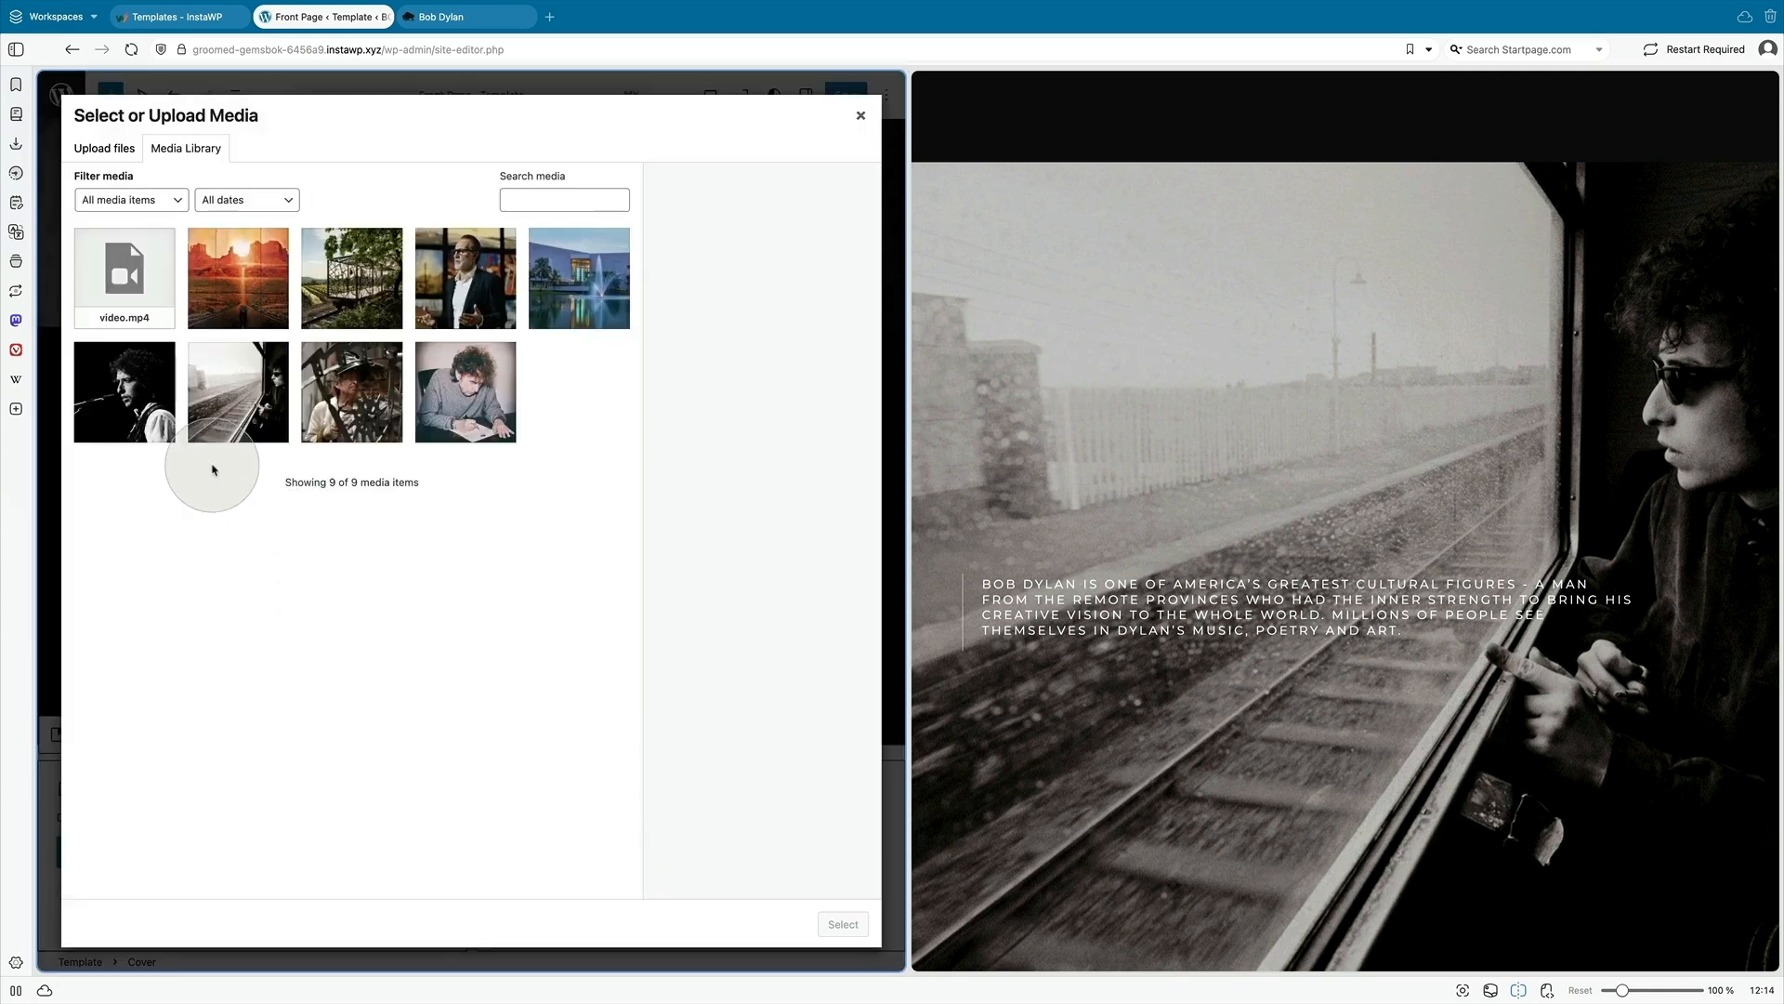
left_click(237, 409)
left_click(832, 924)
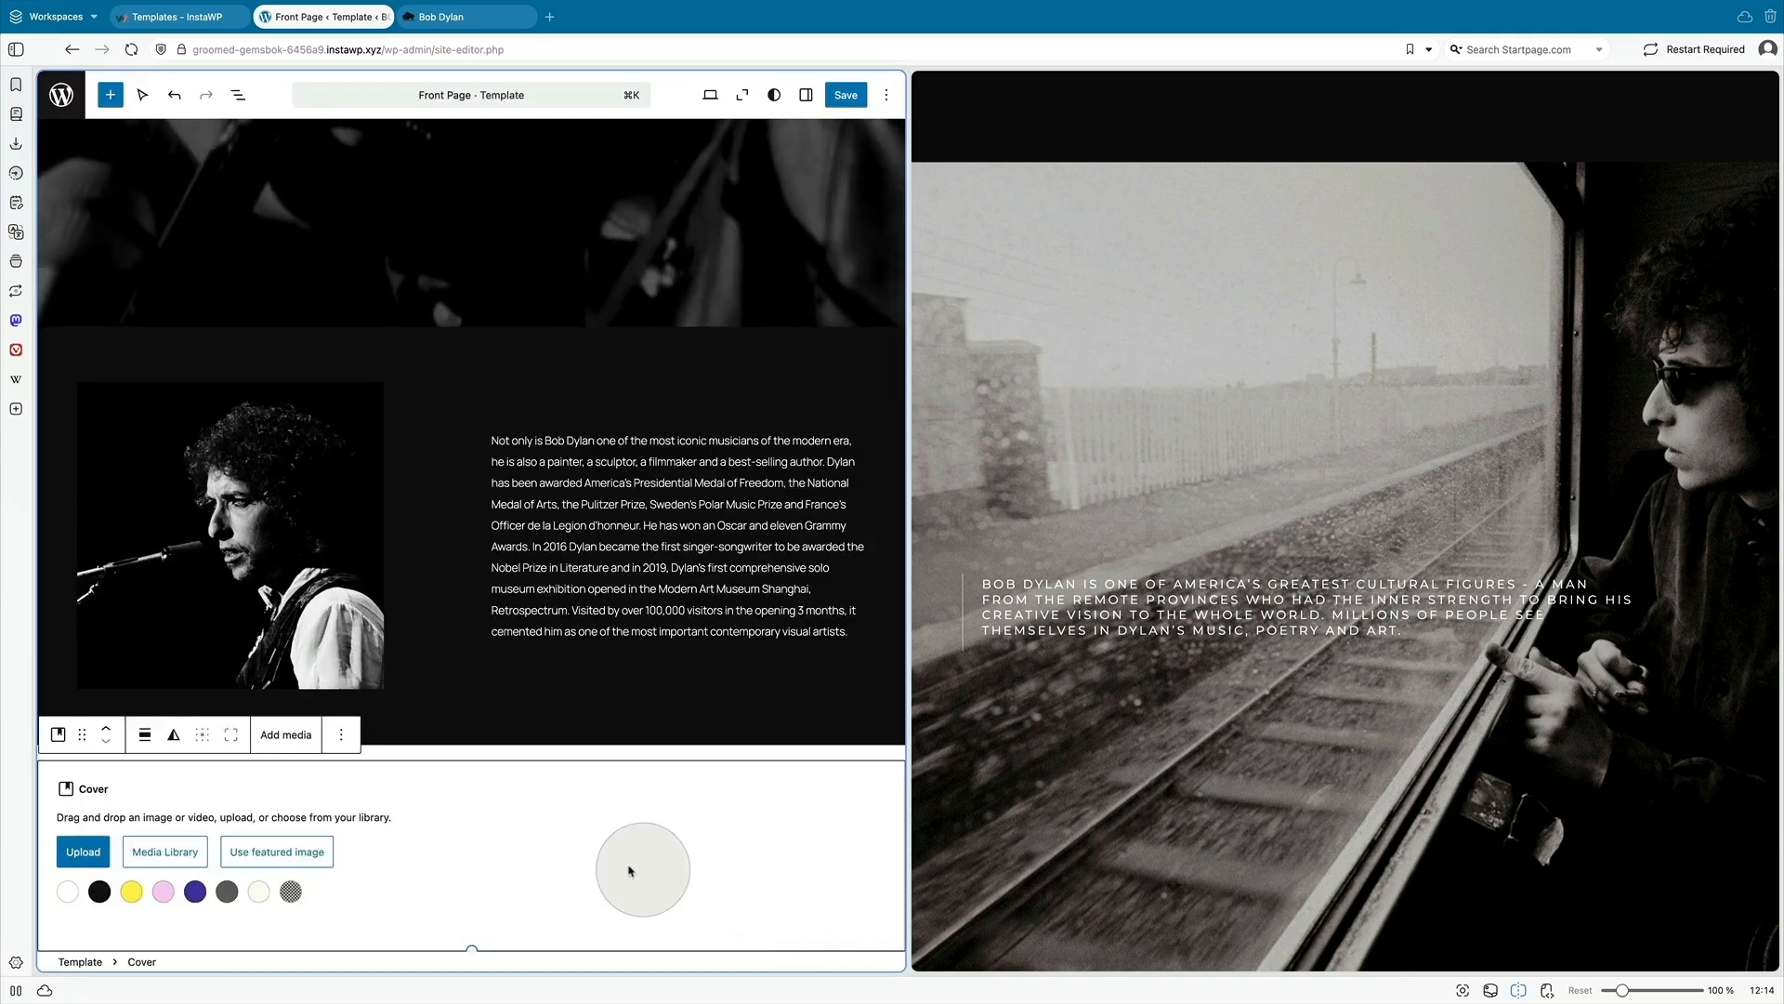
left_click(508, 789)
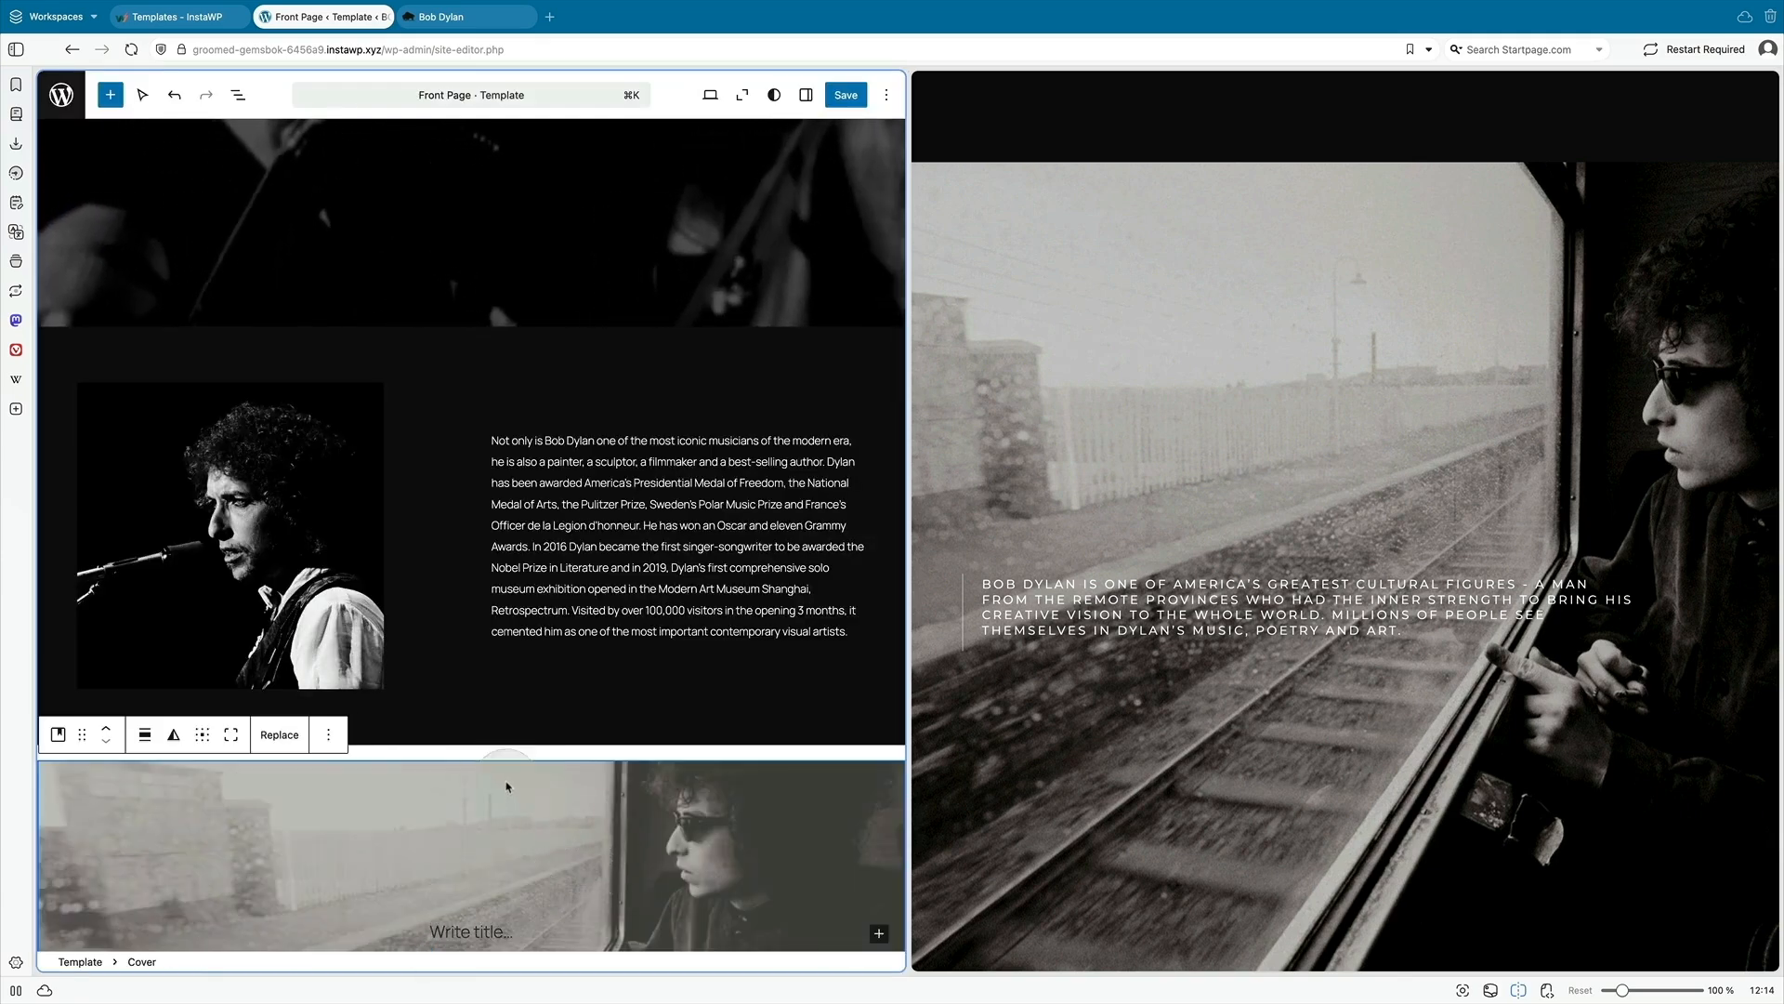
- Set the Cover block's overlay opacity to 0 and its vertical margin to None
left_click(805, 95)
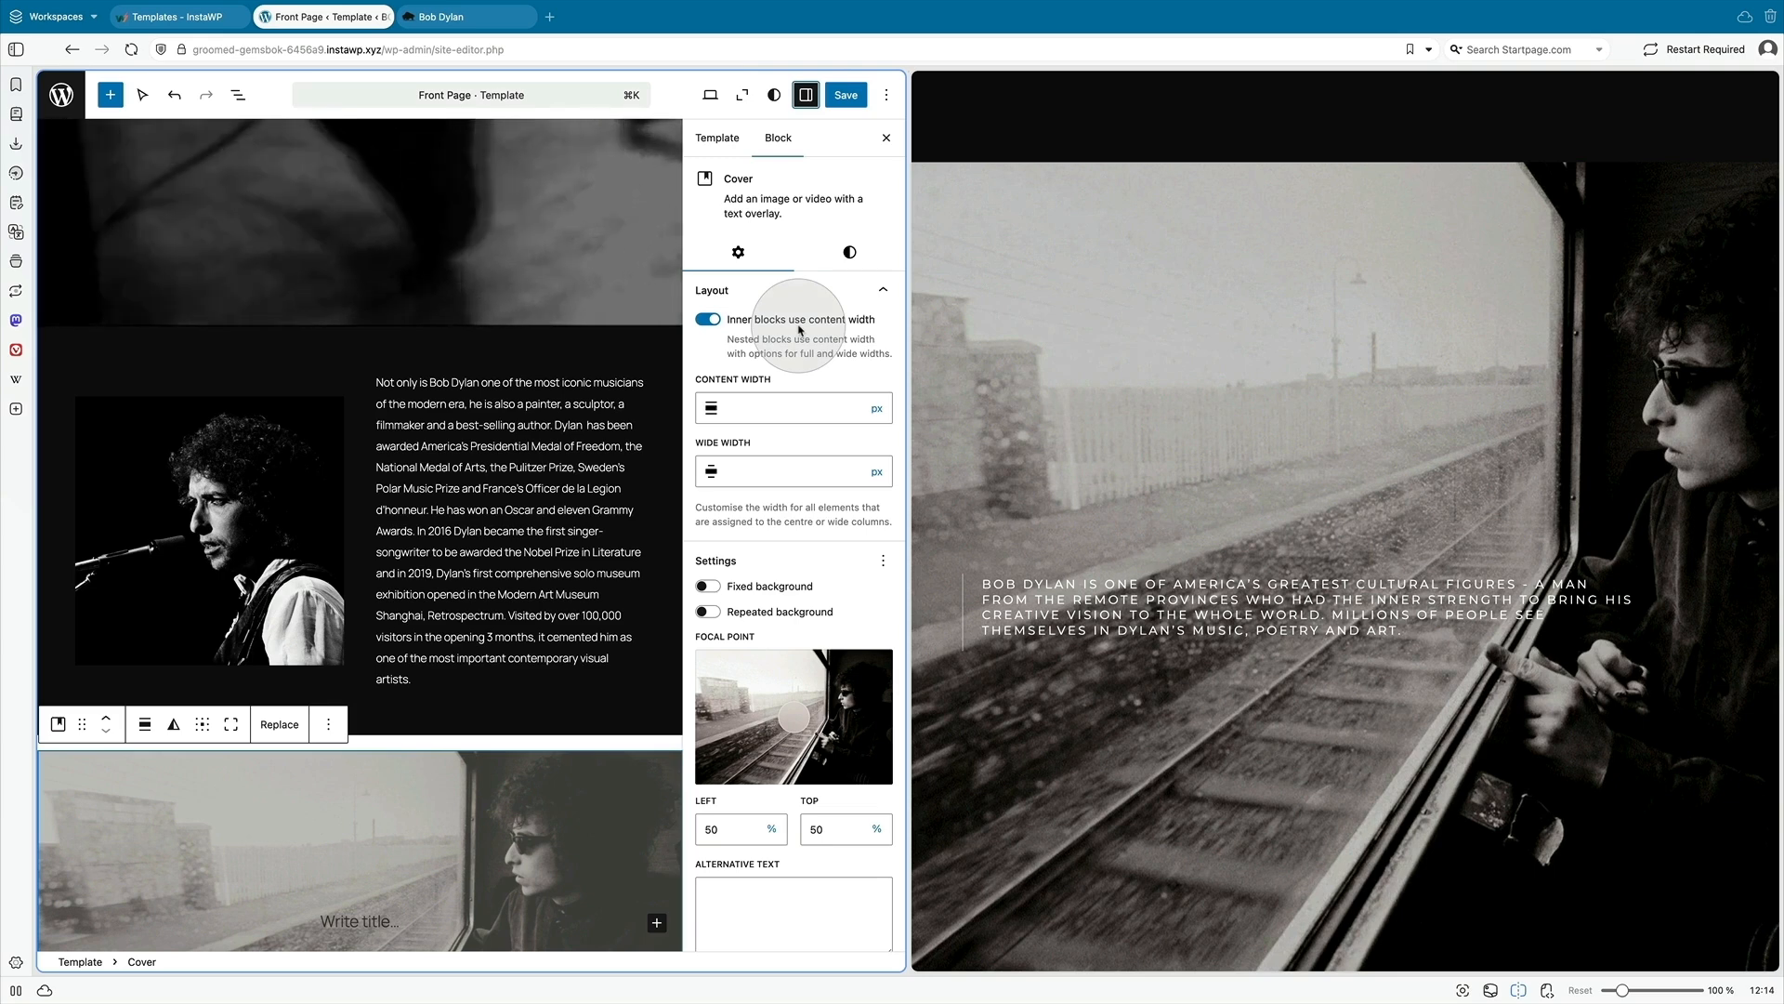
left_click(841, 262)
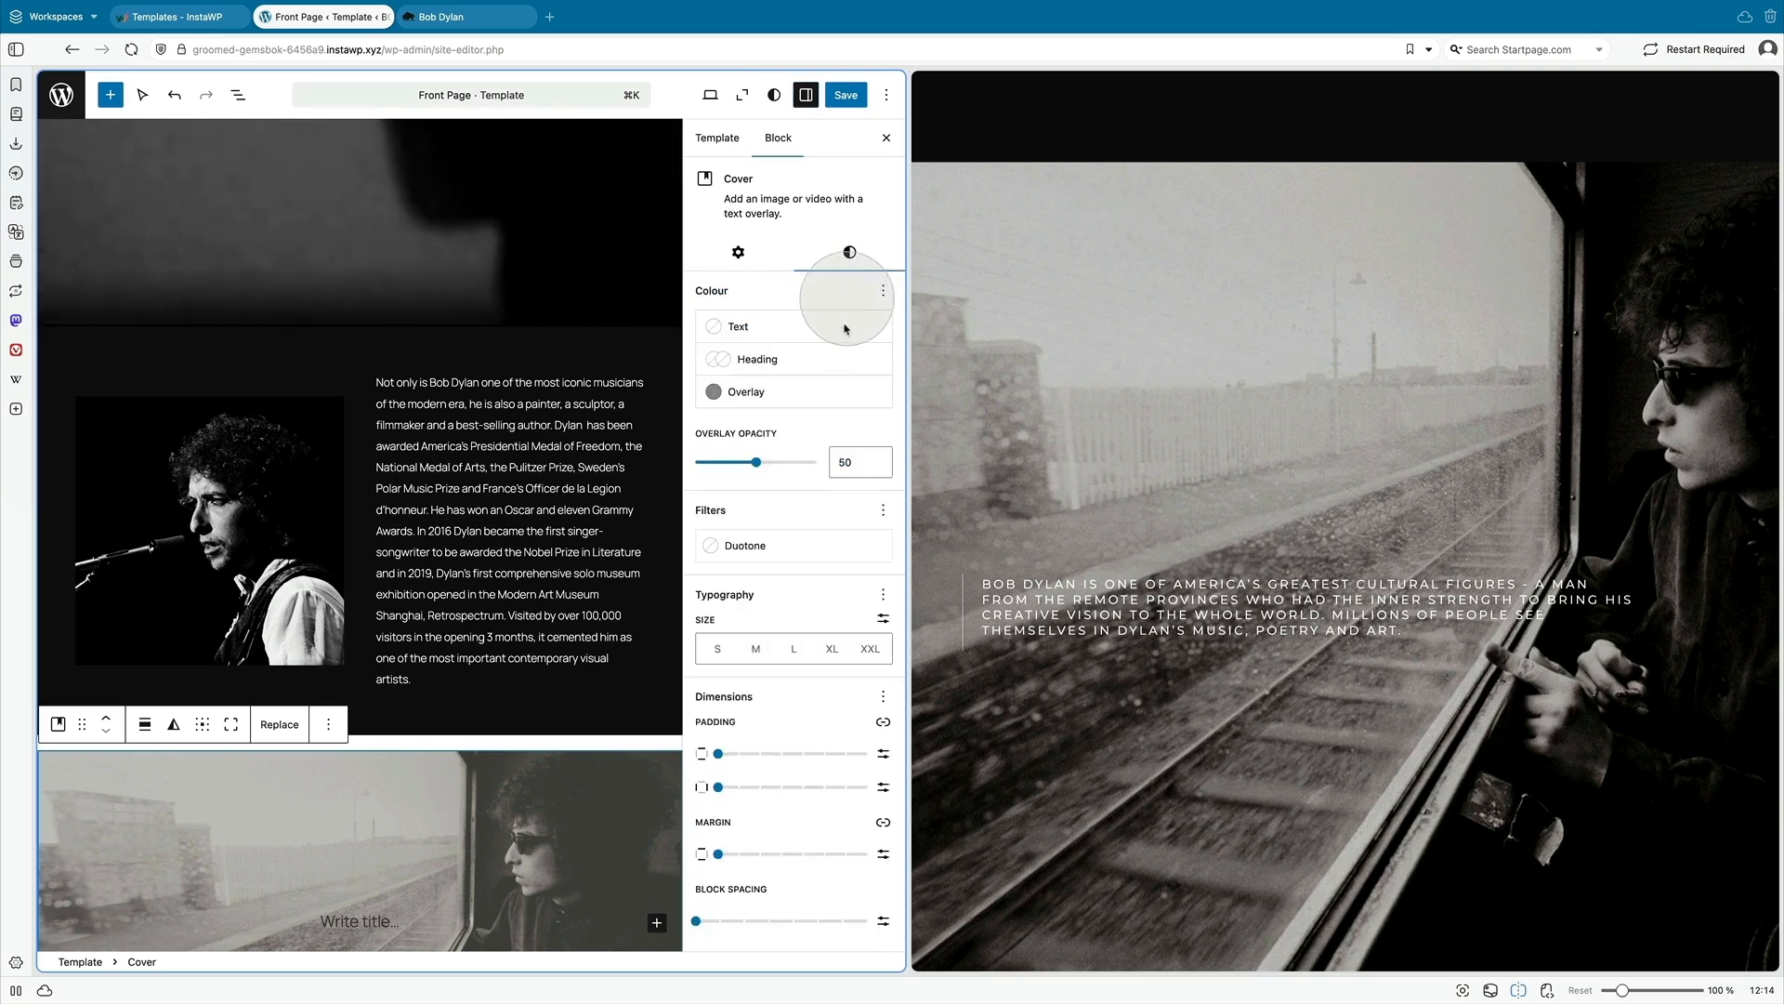
left_click_drag(770, 462, 697, 465)
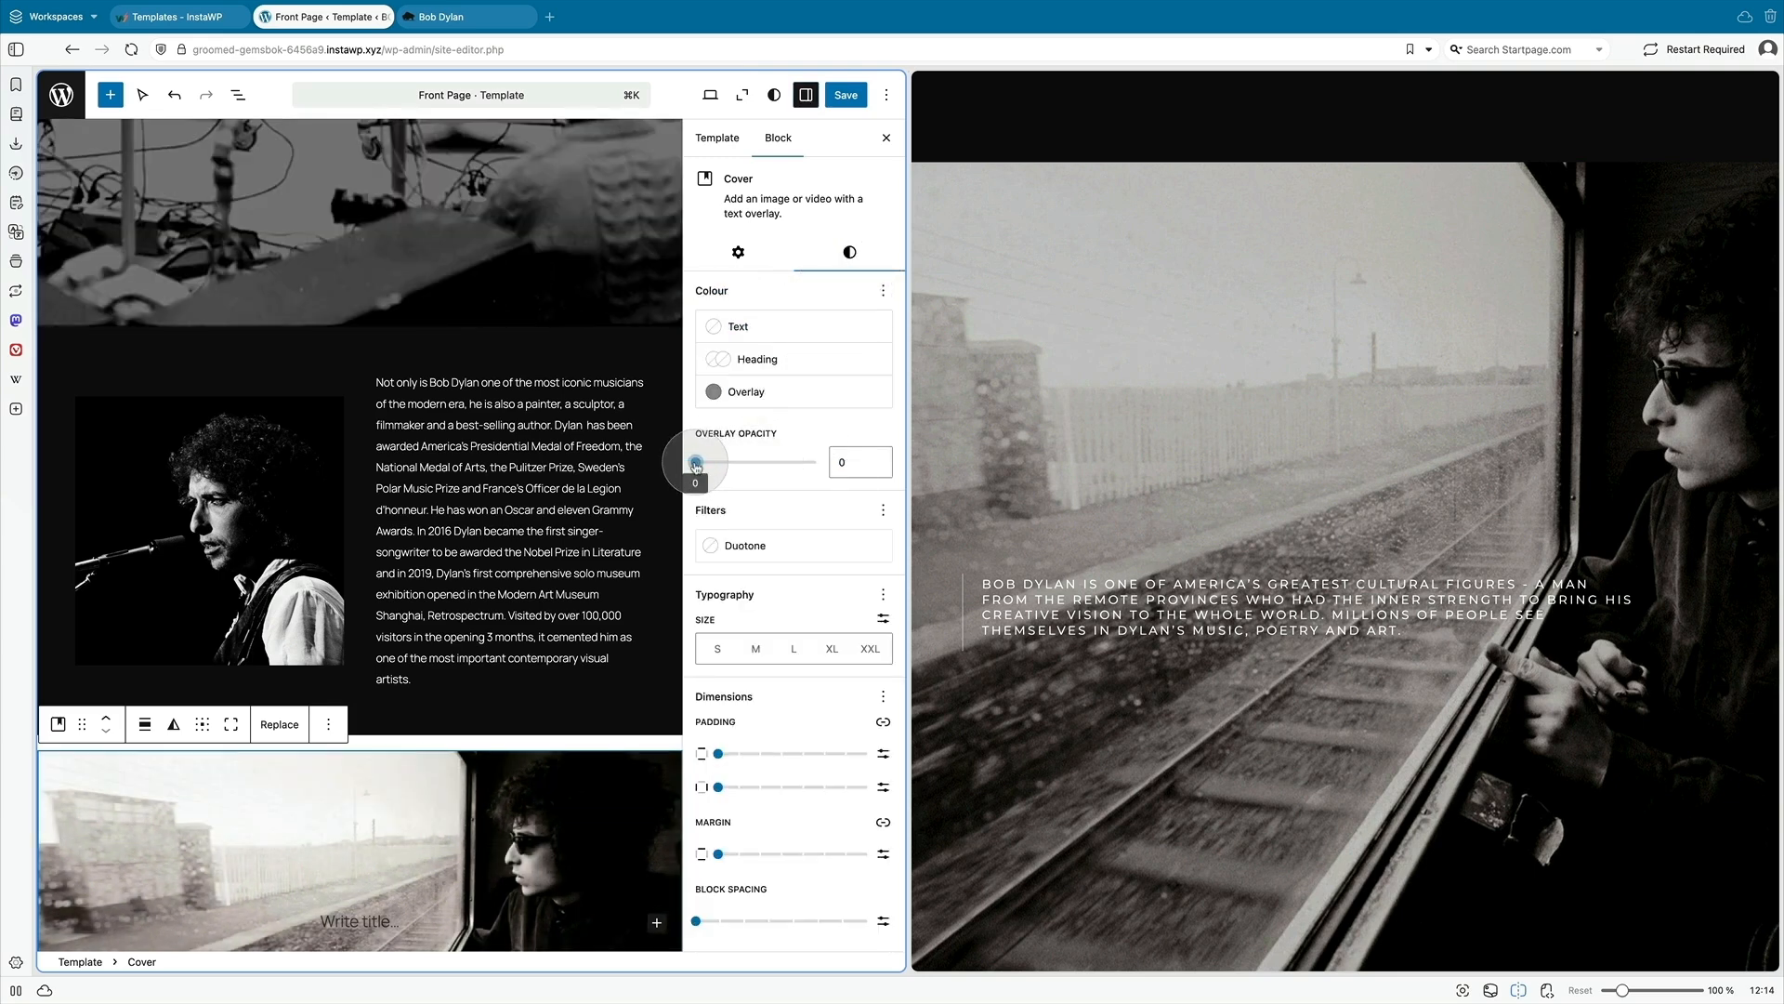
mouse_move(737, 851)
left_mouse_down()
mouse_move(782, 857)
mouse_move(707, 860)
left_mouse_up()
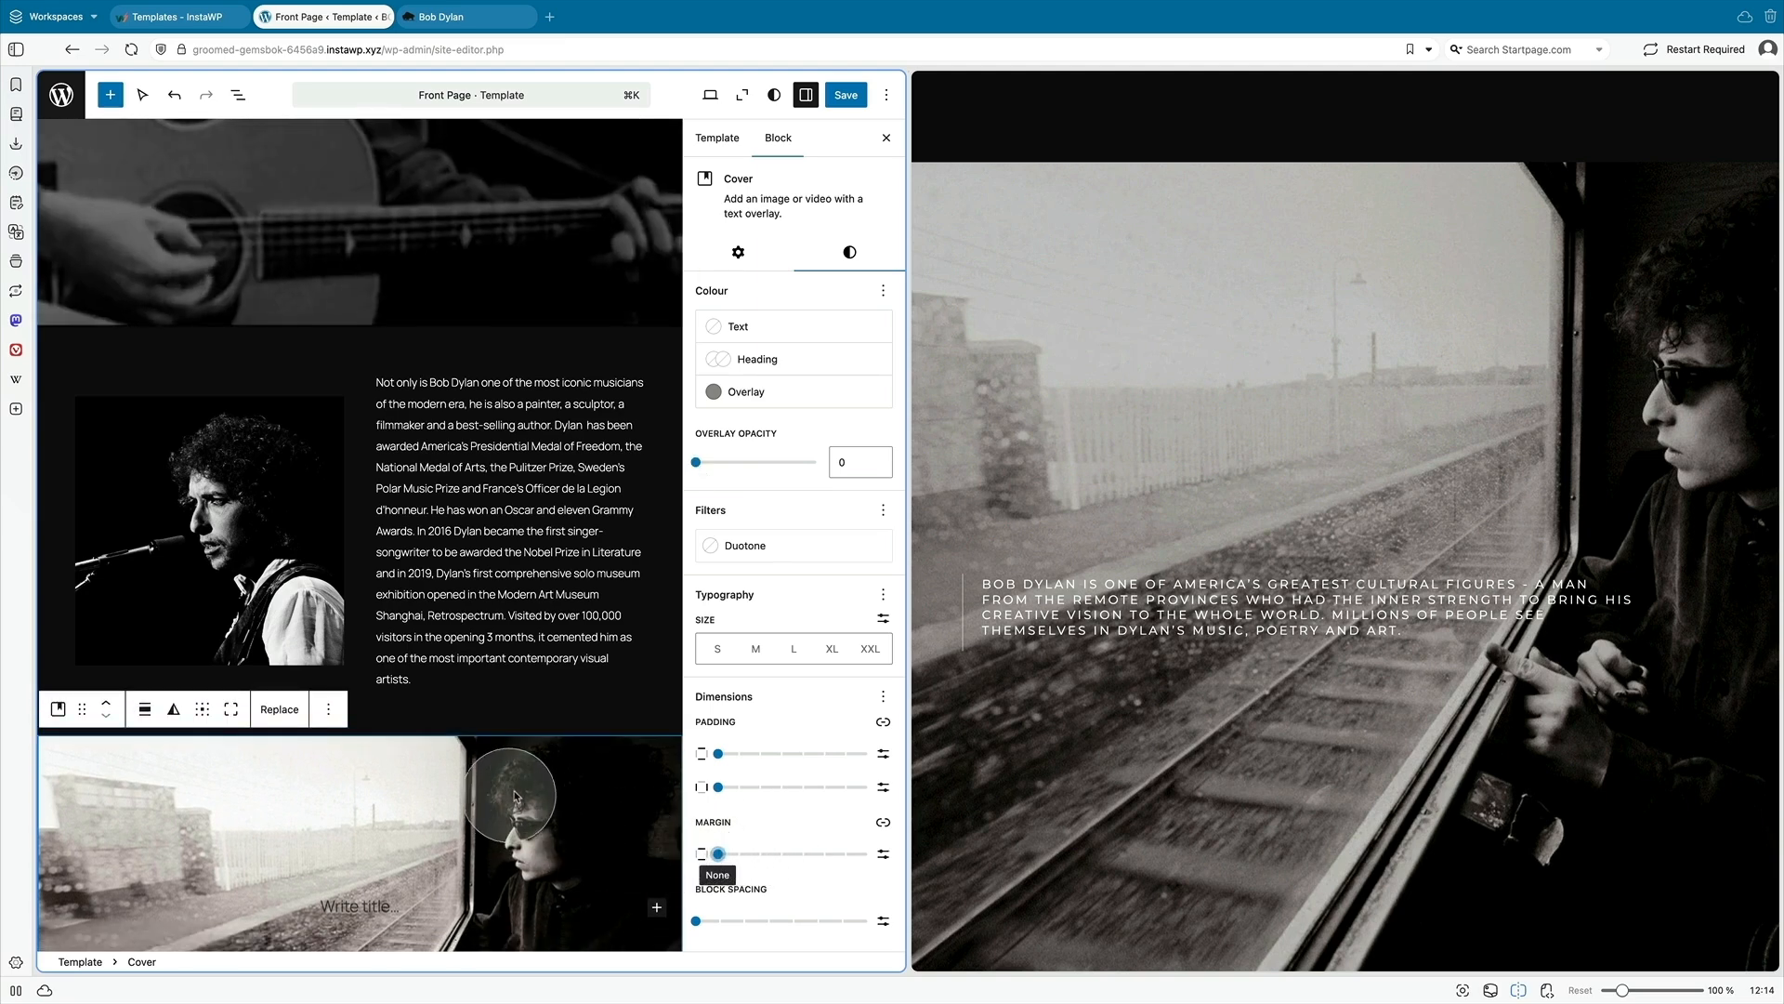
- Copy the "Bob Dylan is one of America's greatest cultural figures" text from the reference site into the Cover block's title paragraph
scroll(526, 788, "down", 2)
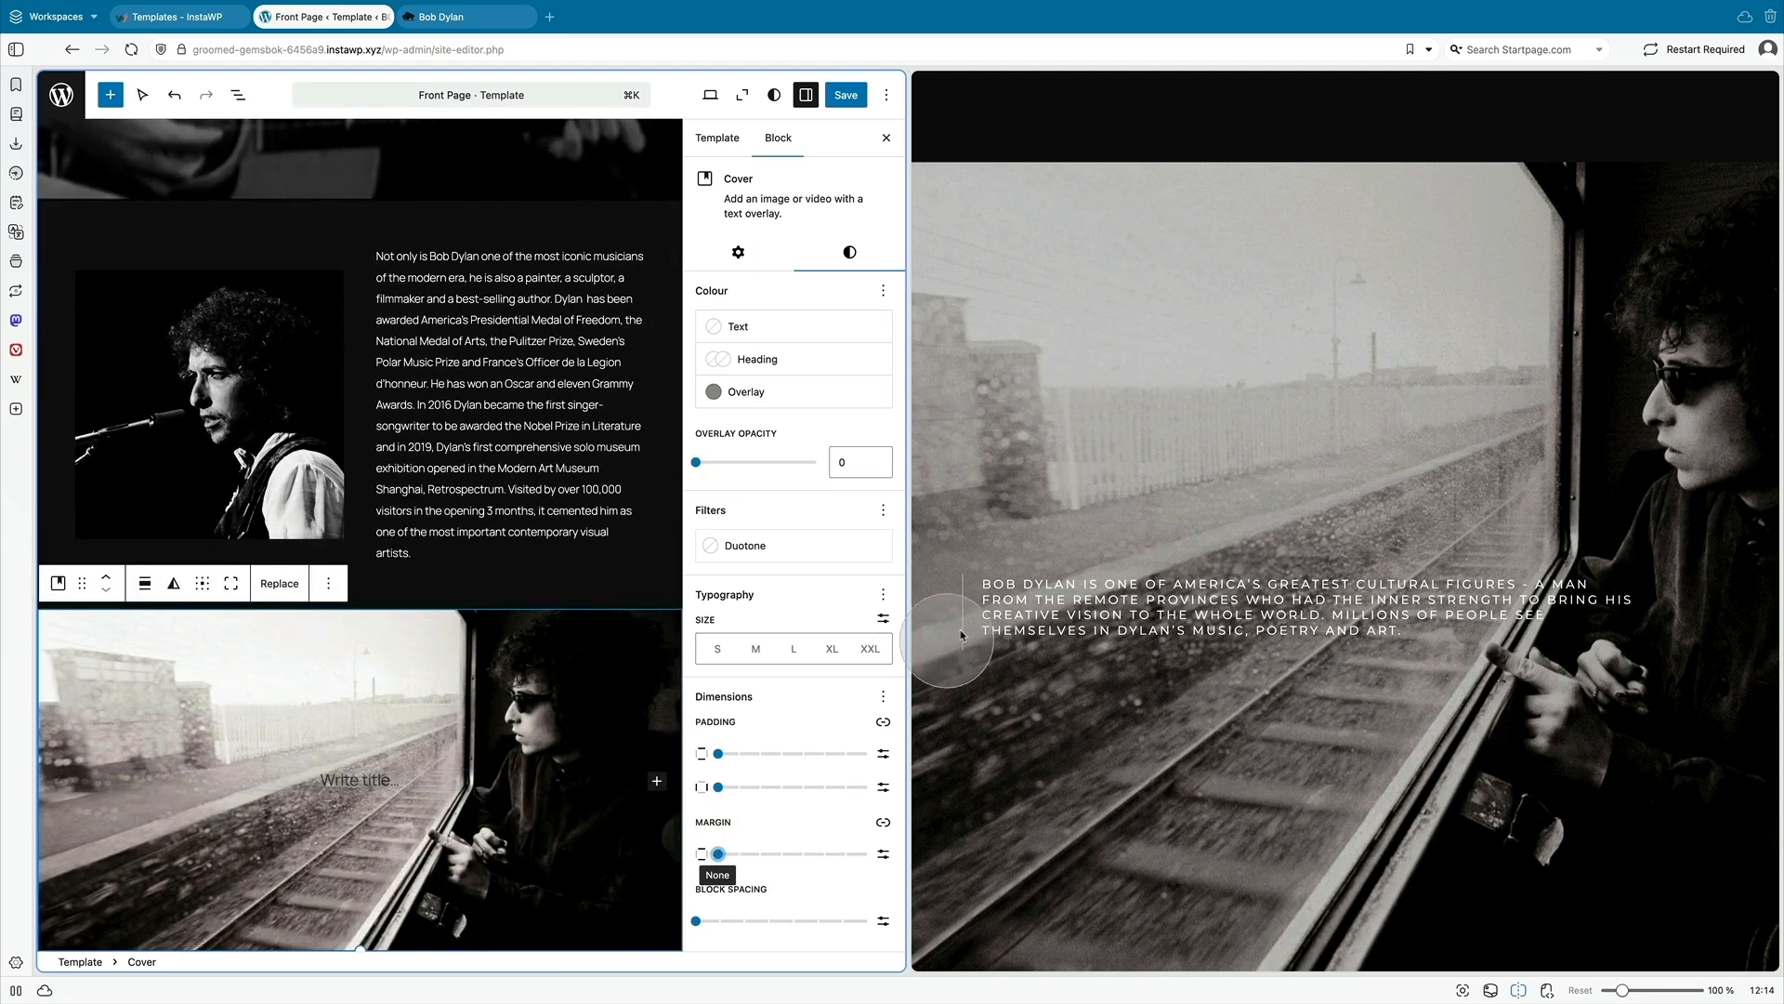
left_click_drag(978, 580, 1330, 632)
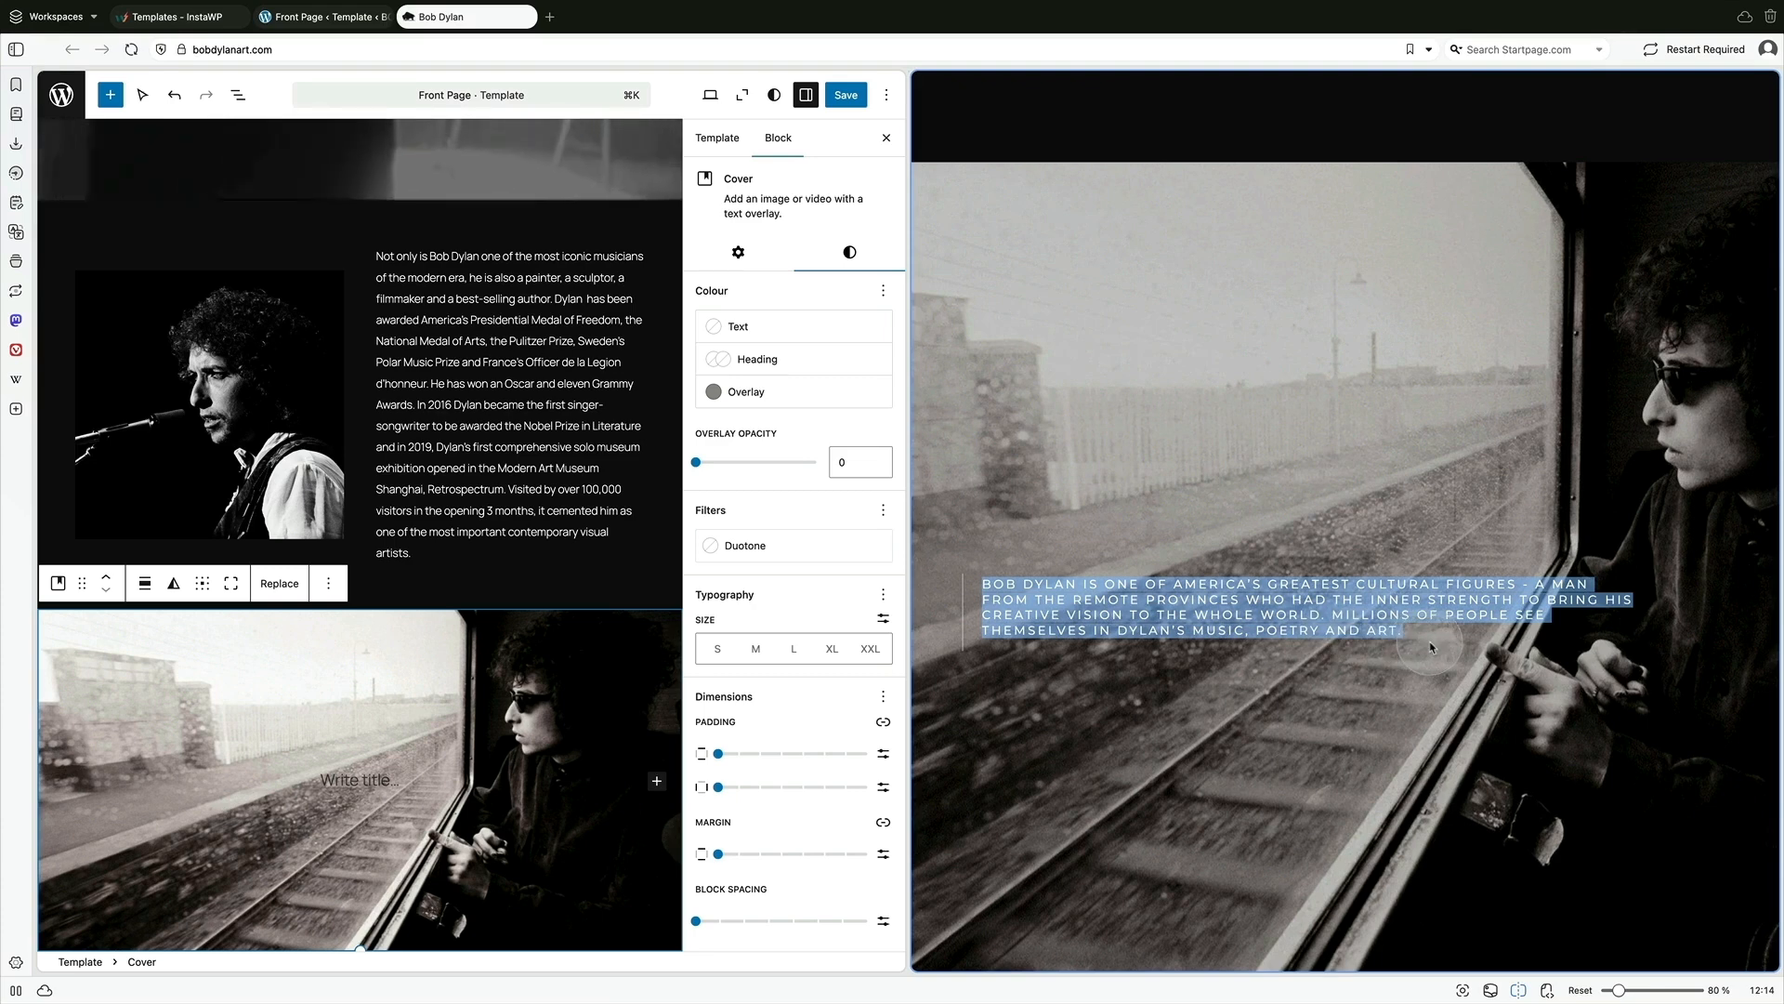
left_click(354, 781)
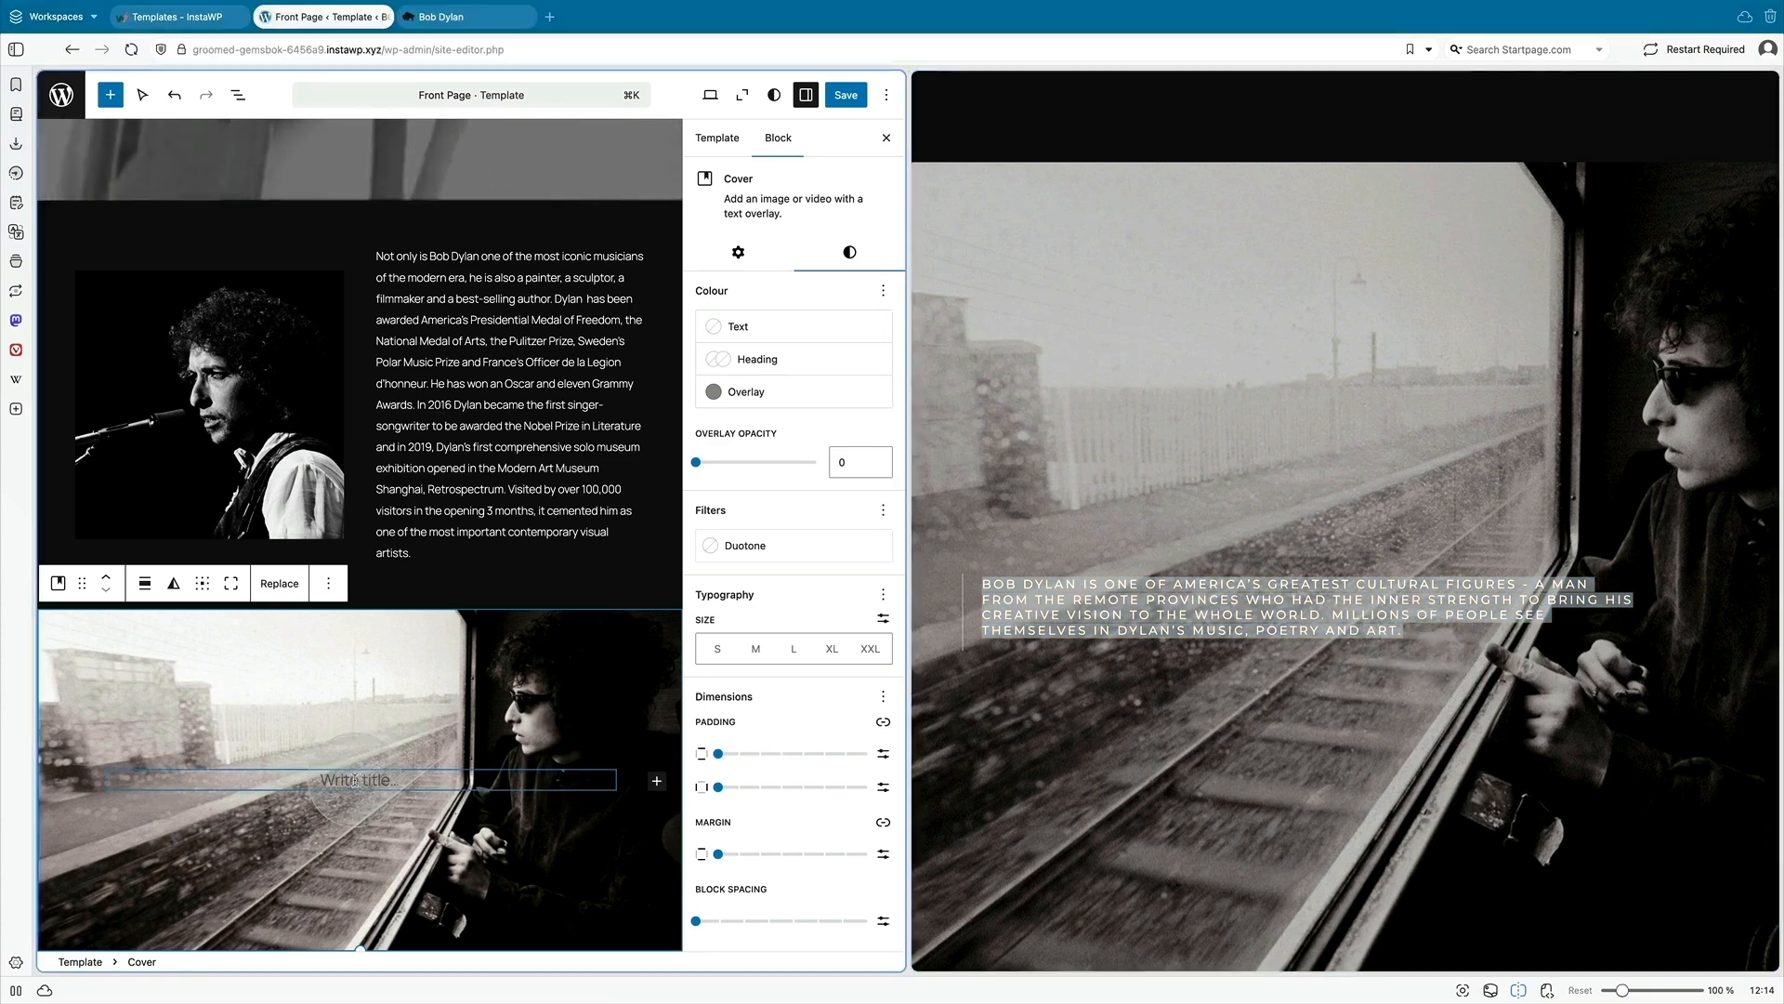
type("Bob Dylan is one of America's greatest cultural figures - a man from the remote provinces who had the inner strength to bring his creative vision to the whole world. Millions of people see themselves in Dylan's music, poetry and art.")
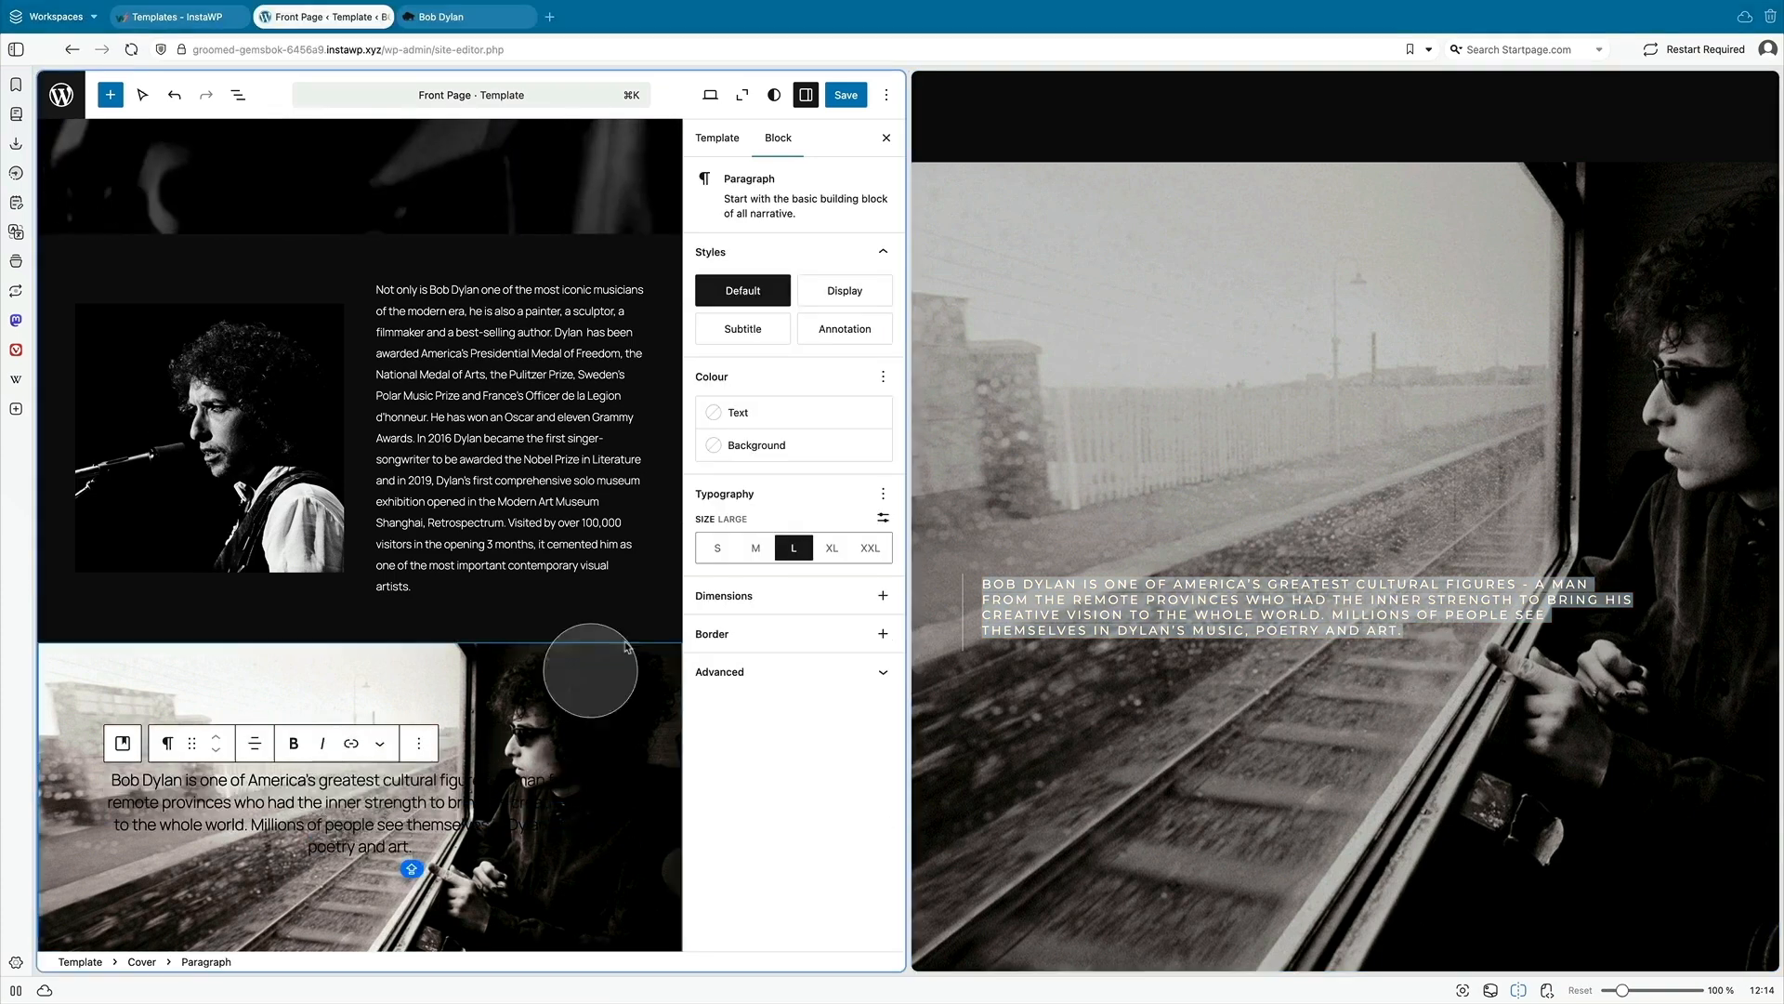
- Align the cover paragraph to the left and transform it into a Quote block
left_click(254, 743)
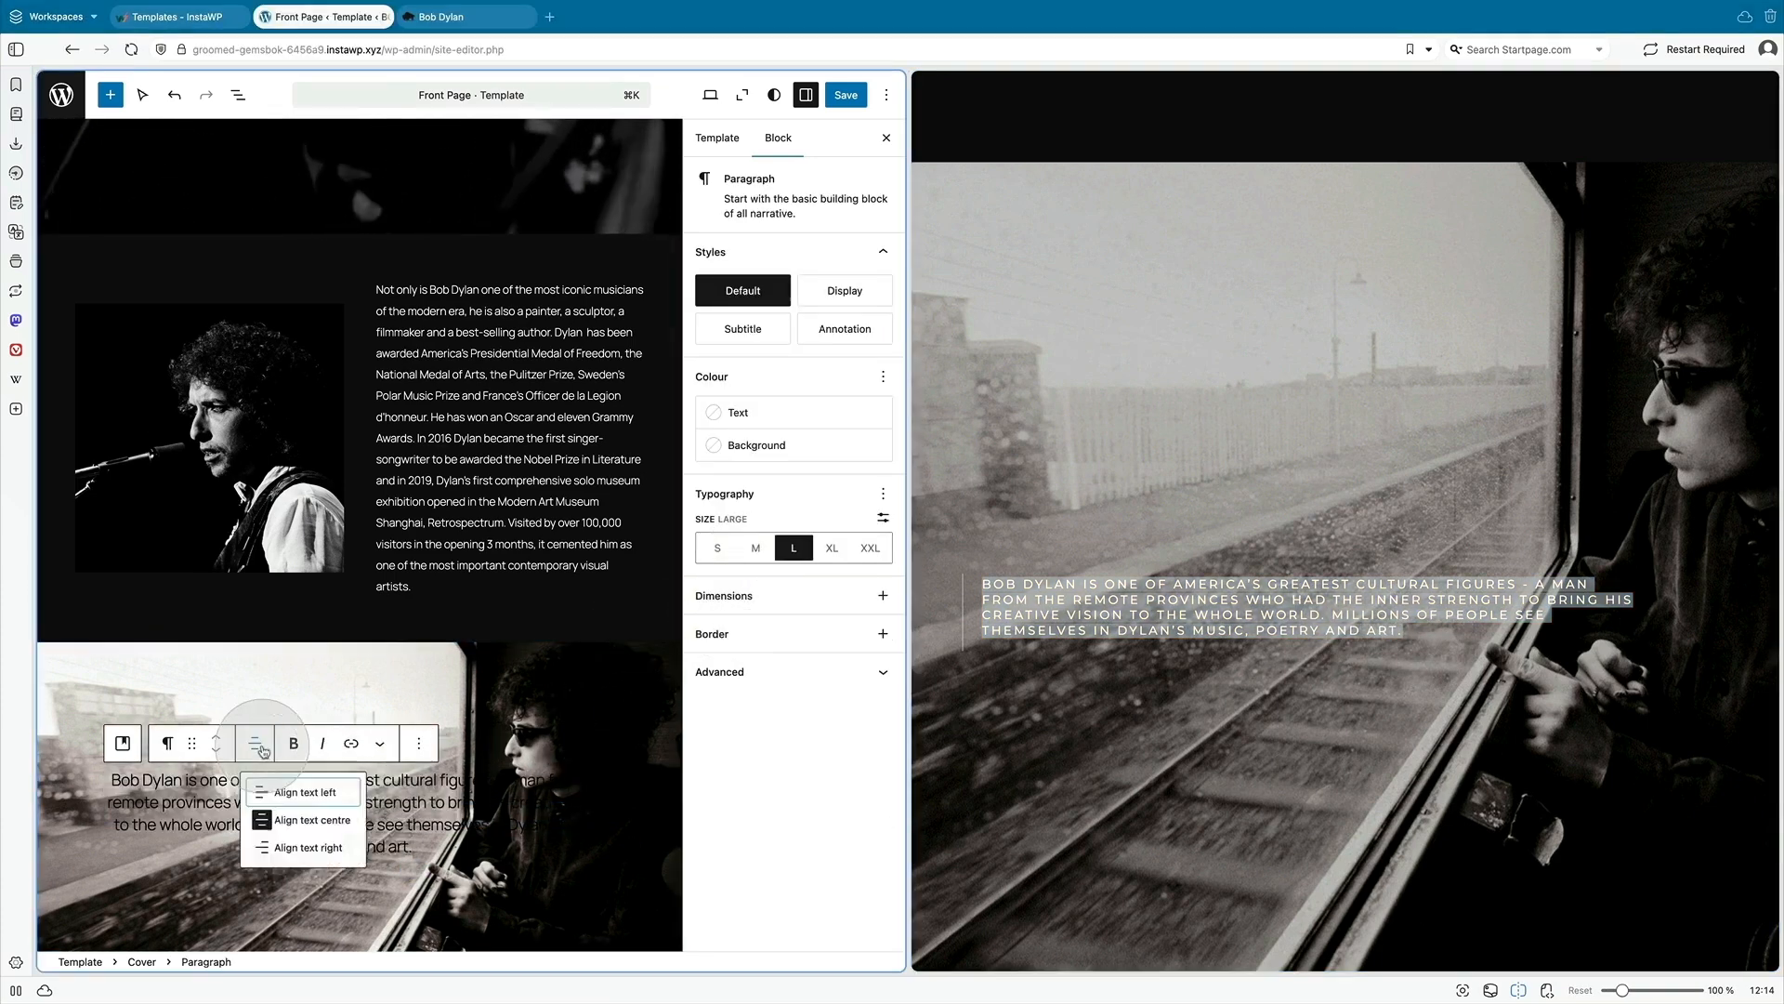
left_click(280, 792)
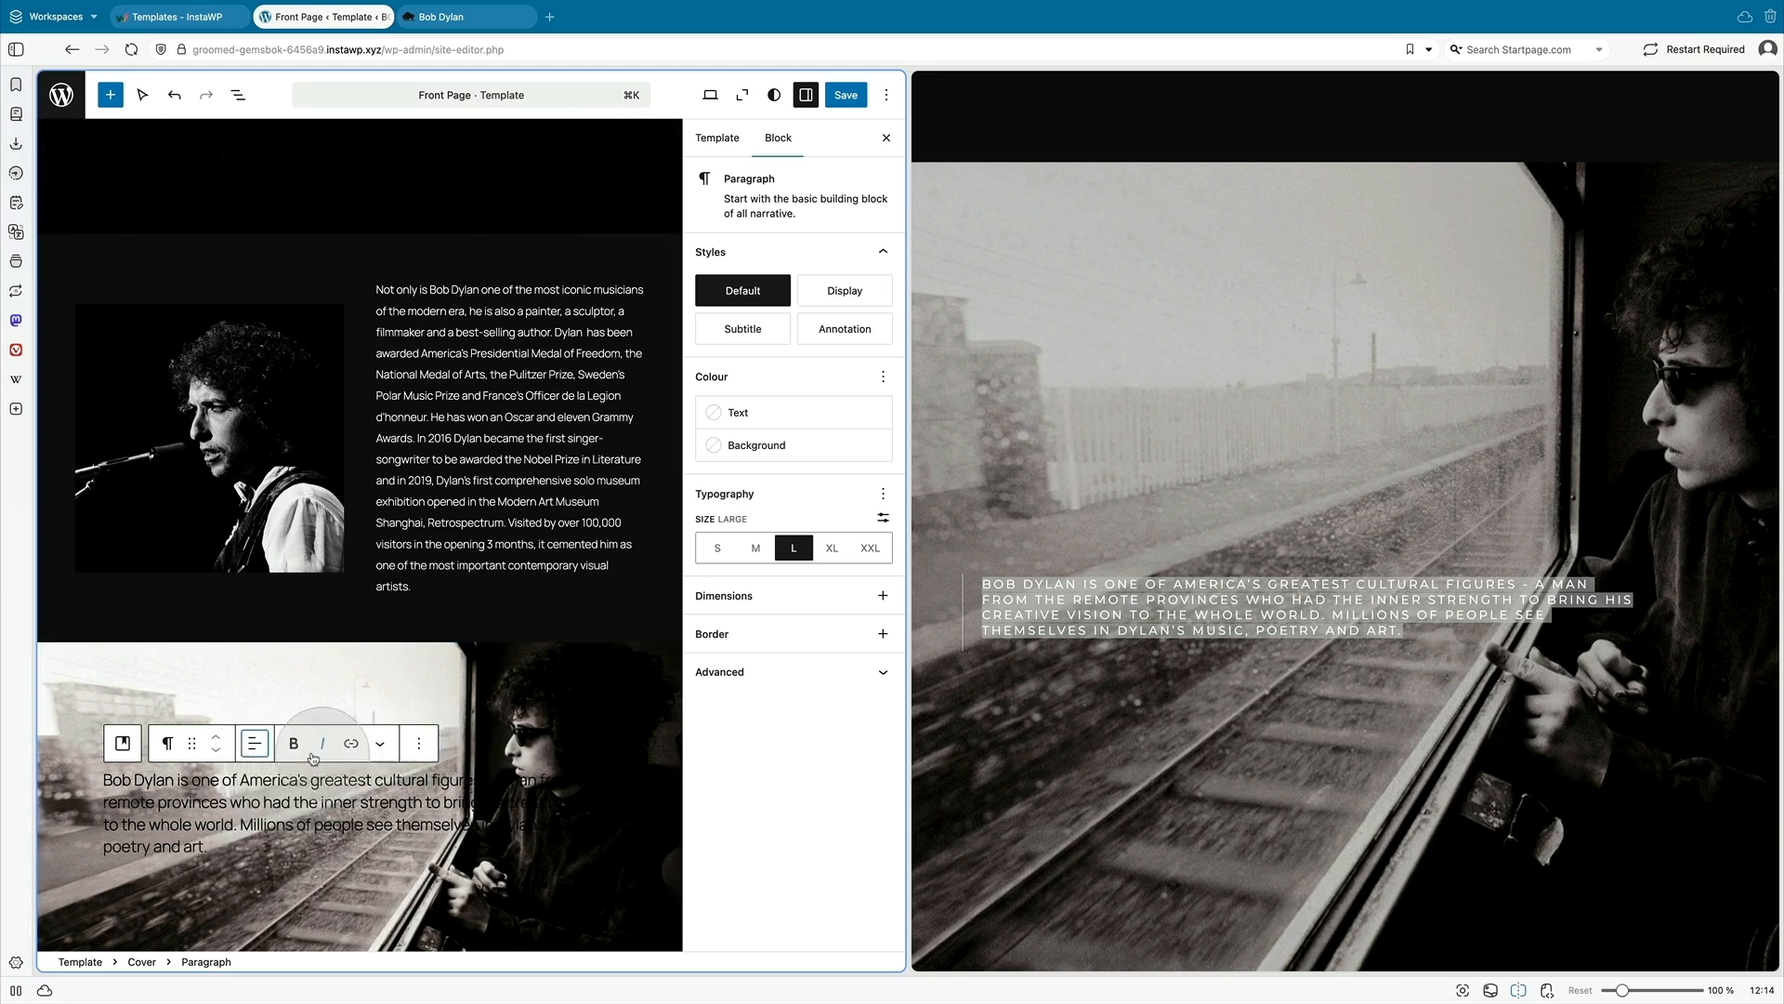
left_click(168, 744)
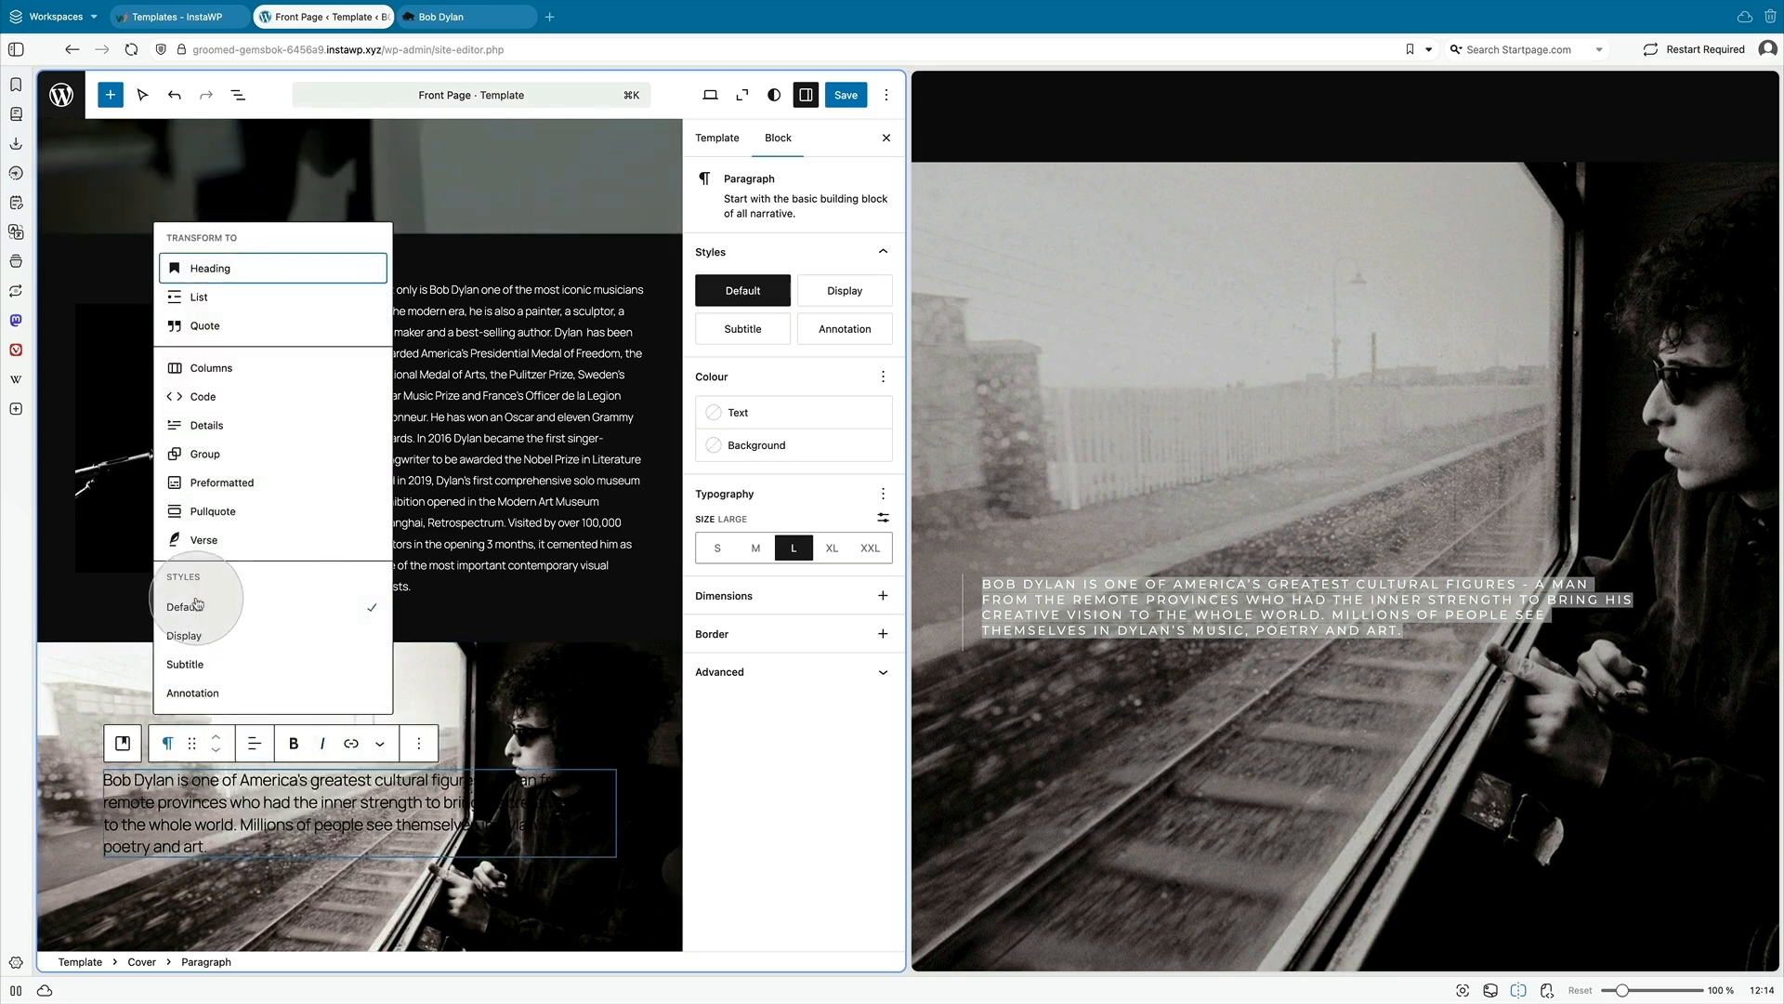
left_click(226, 327)
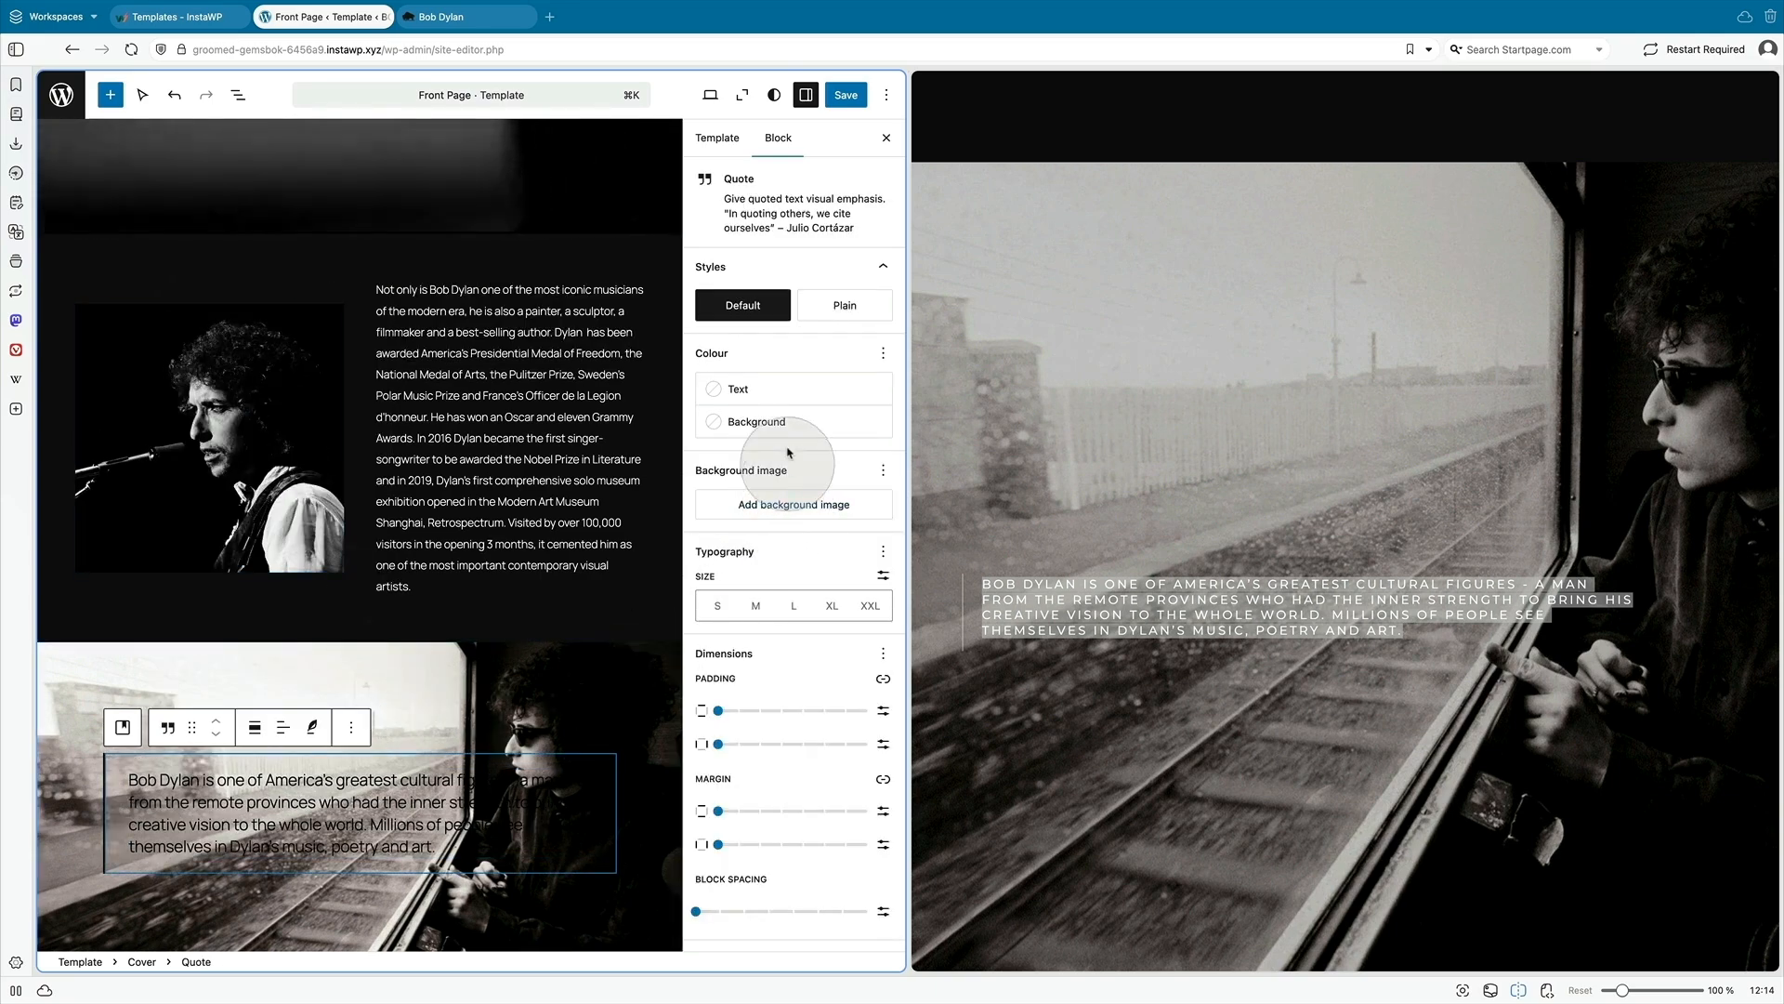
- Set the quote's text colour to Base #FFFFFF and close the block settings
left_click(771, 389)
left_click(484, 533)
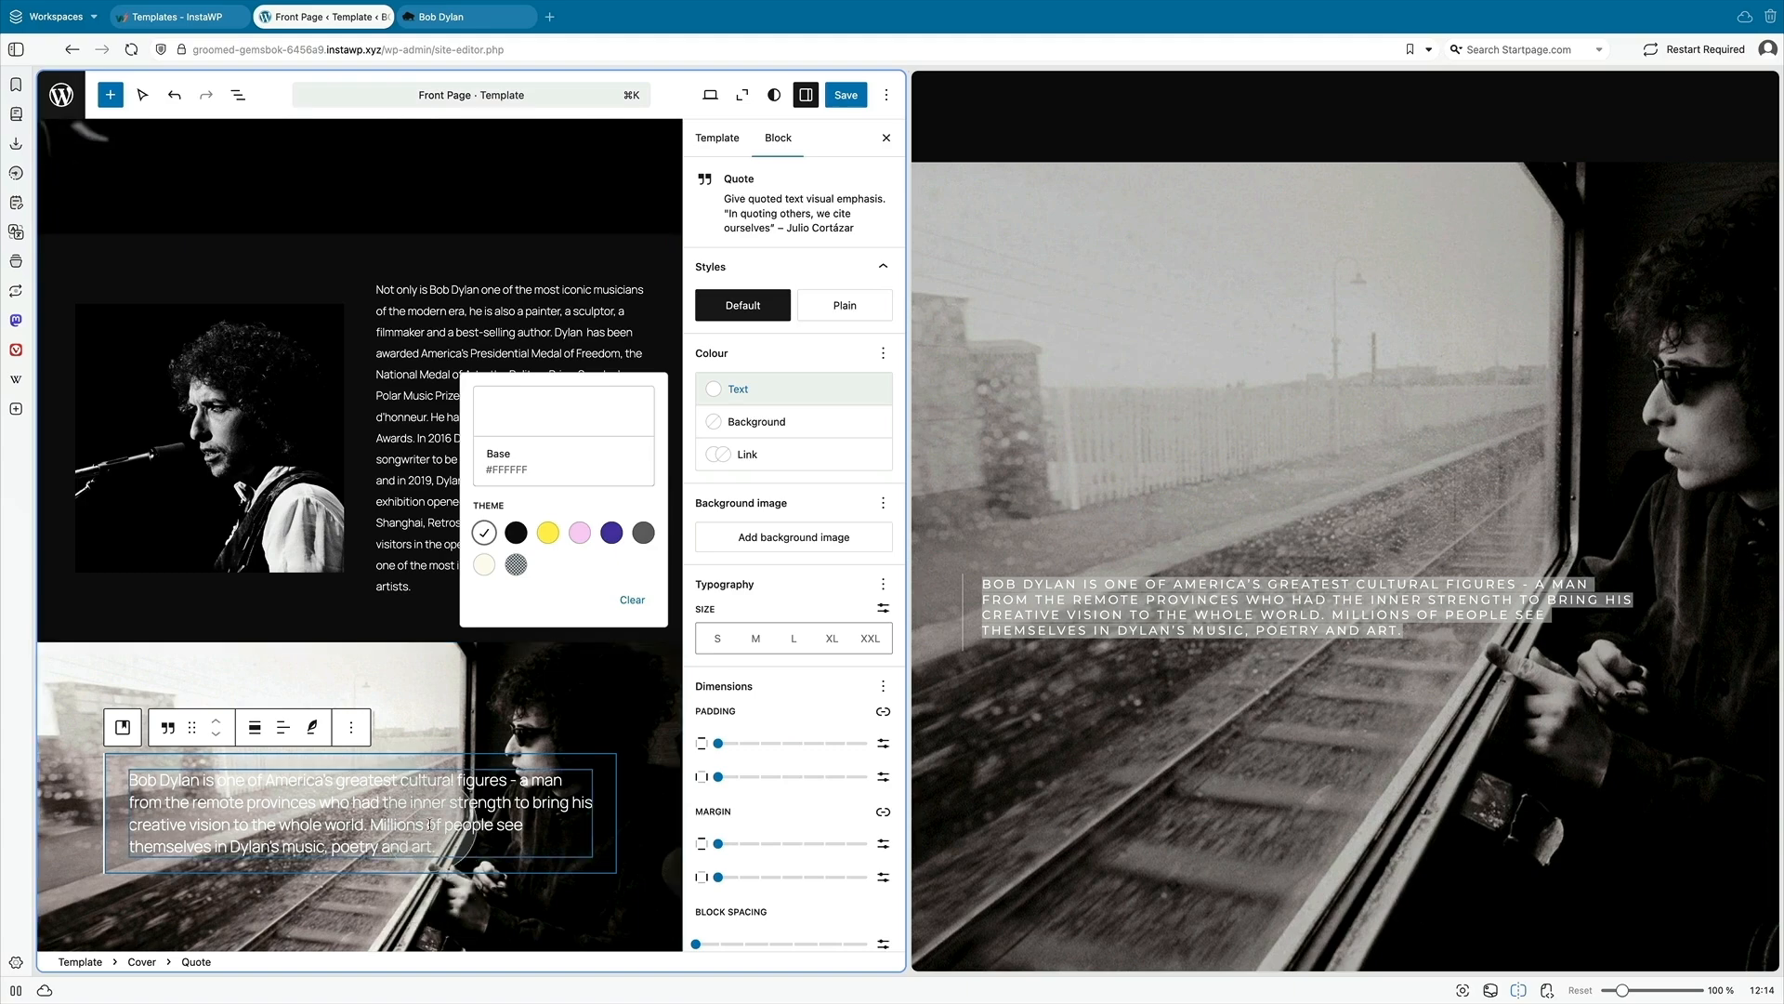
left_click(430, 823)
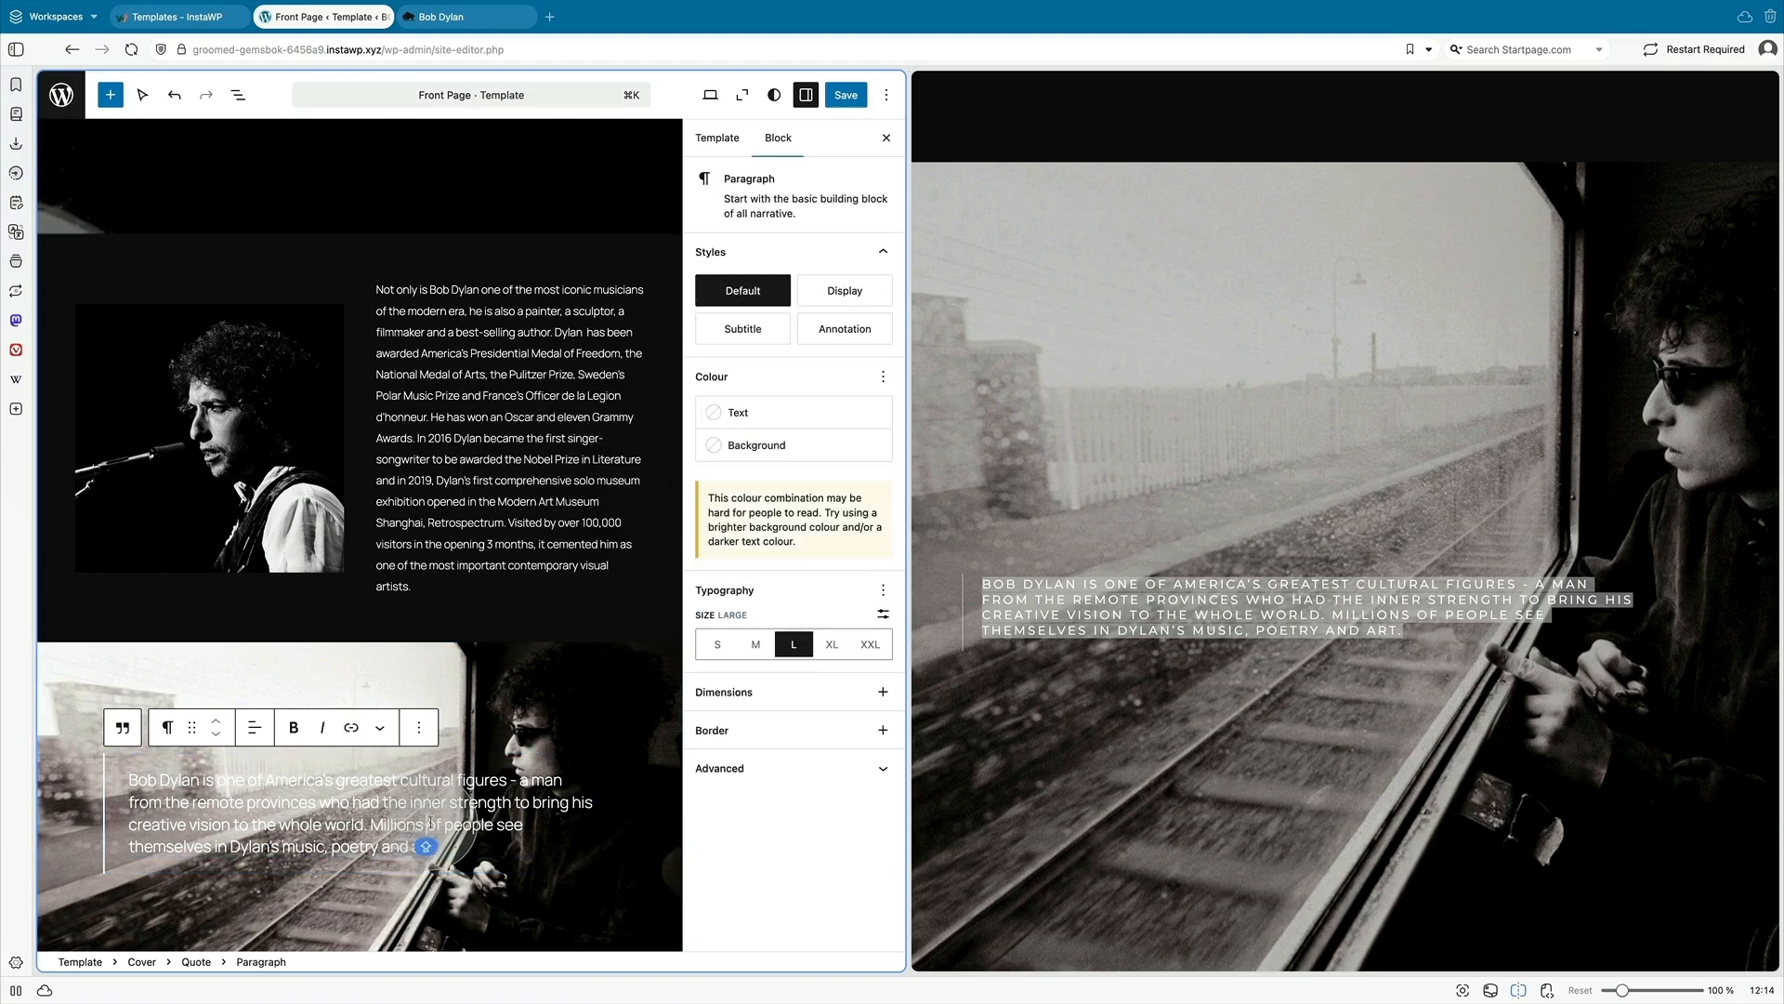
left_click(806, 95)
- Turn on the fixed background for the train-window Cover block
left_click(651, 674)
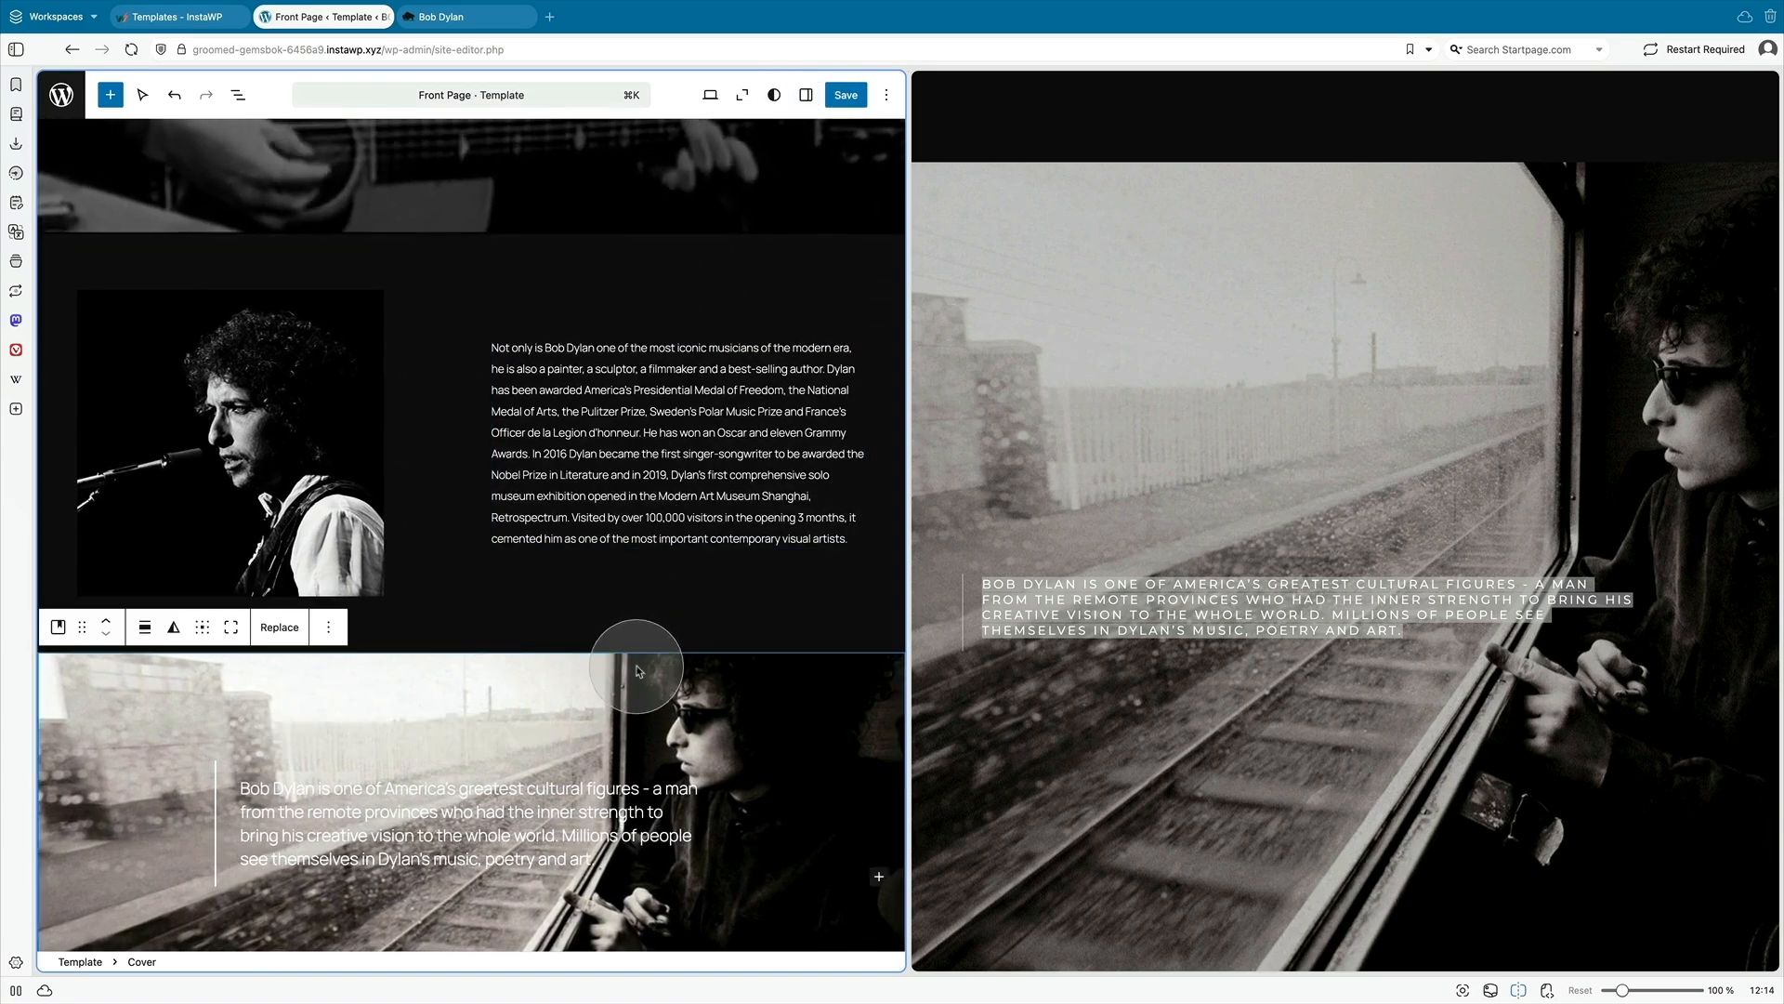
scroll(651, 638, "down", 1)
left_click(806, 95)
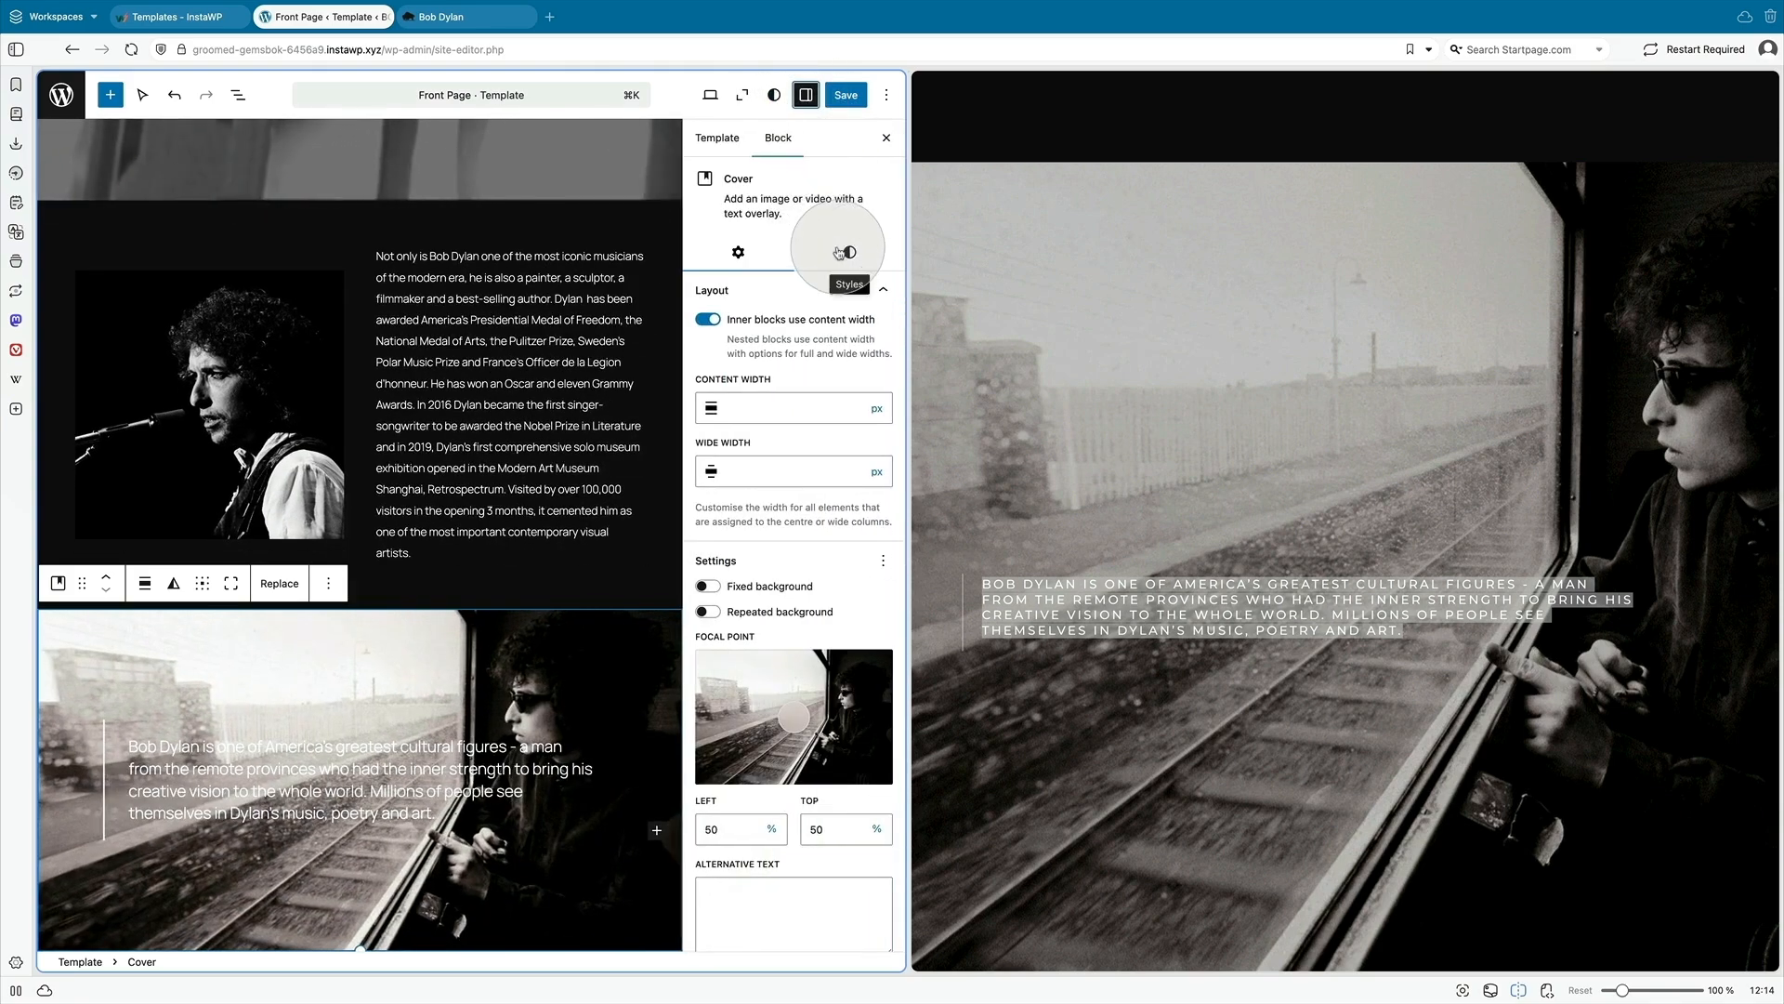
left_click(708, 585)
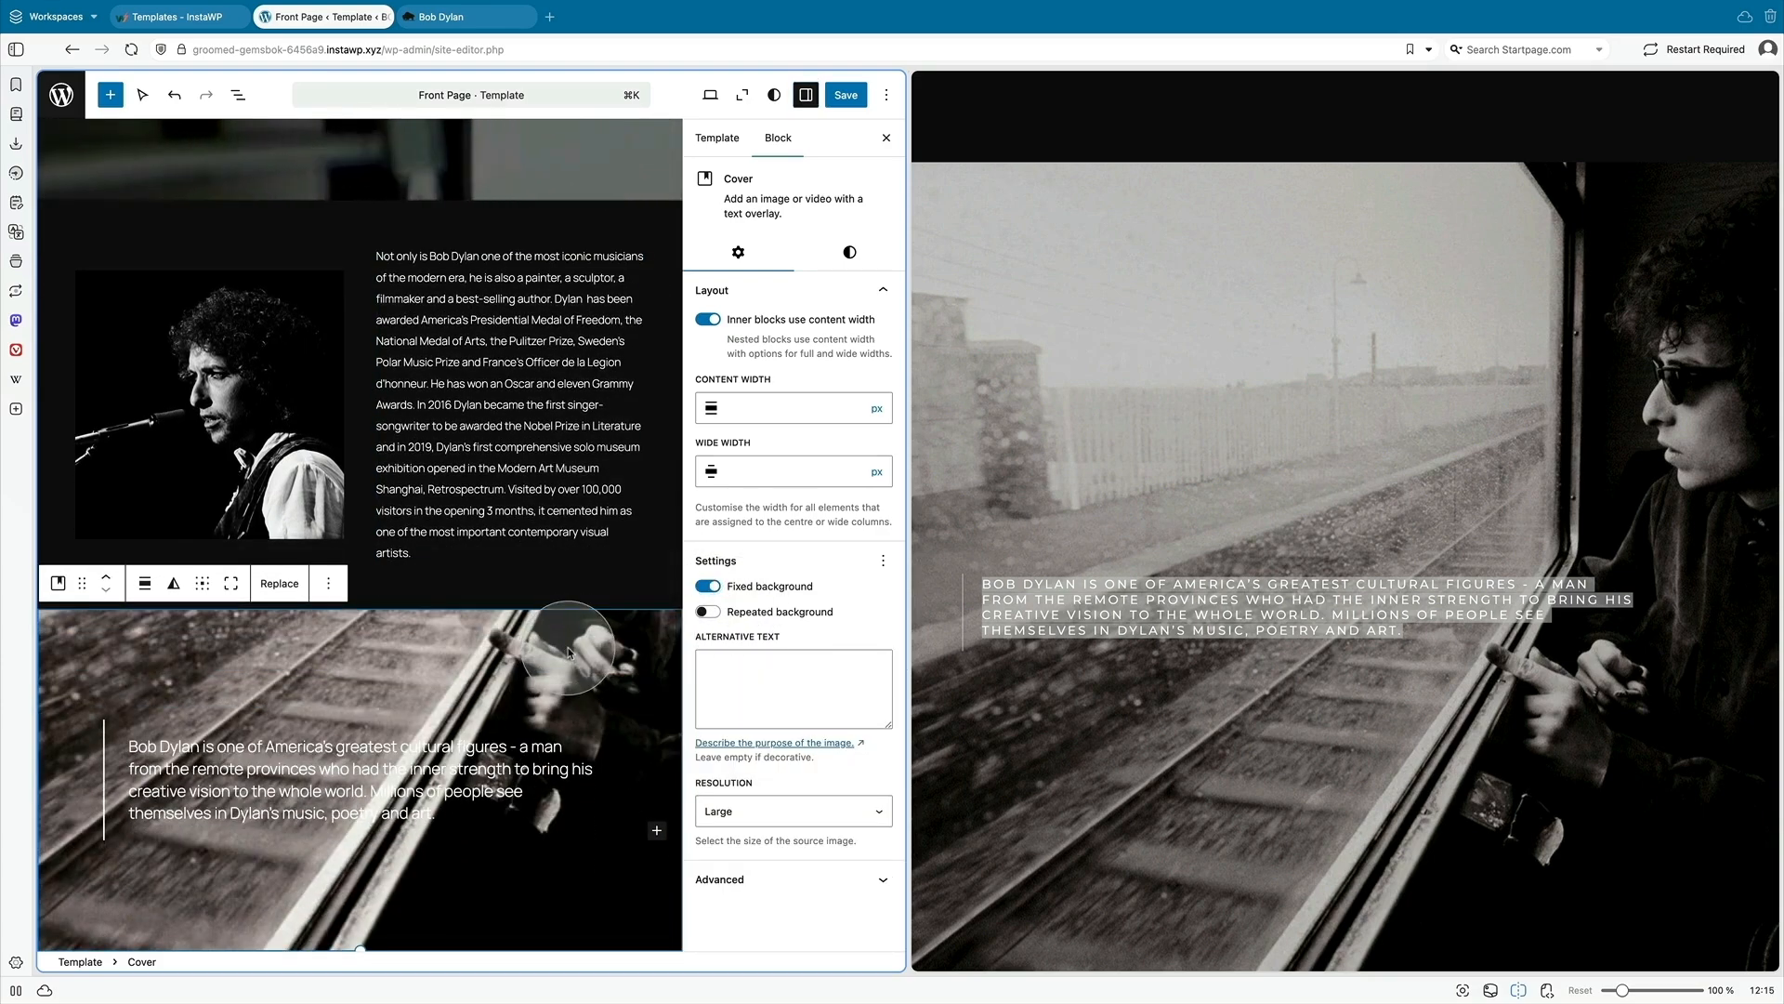
- Make the train-window Cover block full height, close its settings and check the fixed-background effect on the page
scroll(975, 627, "down", 3)
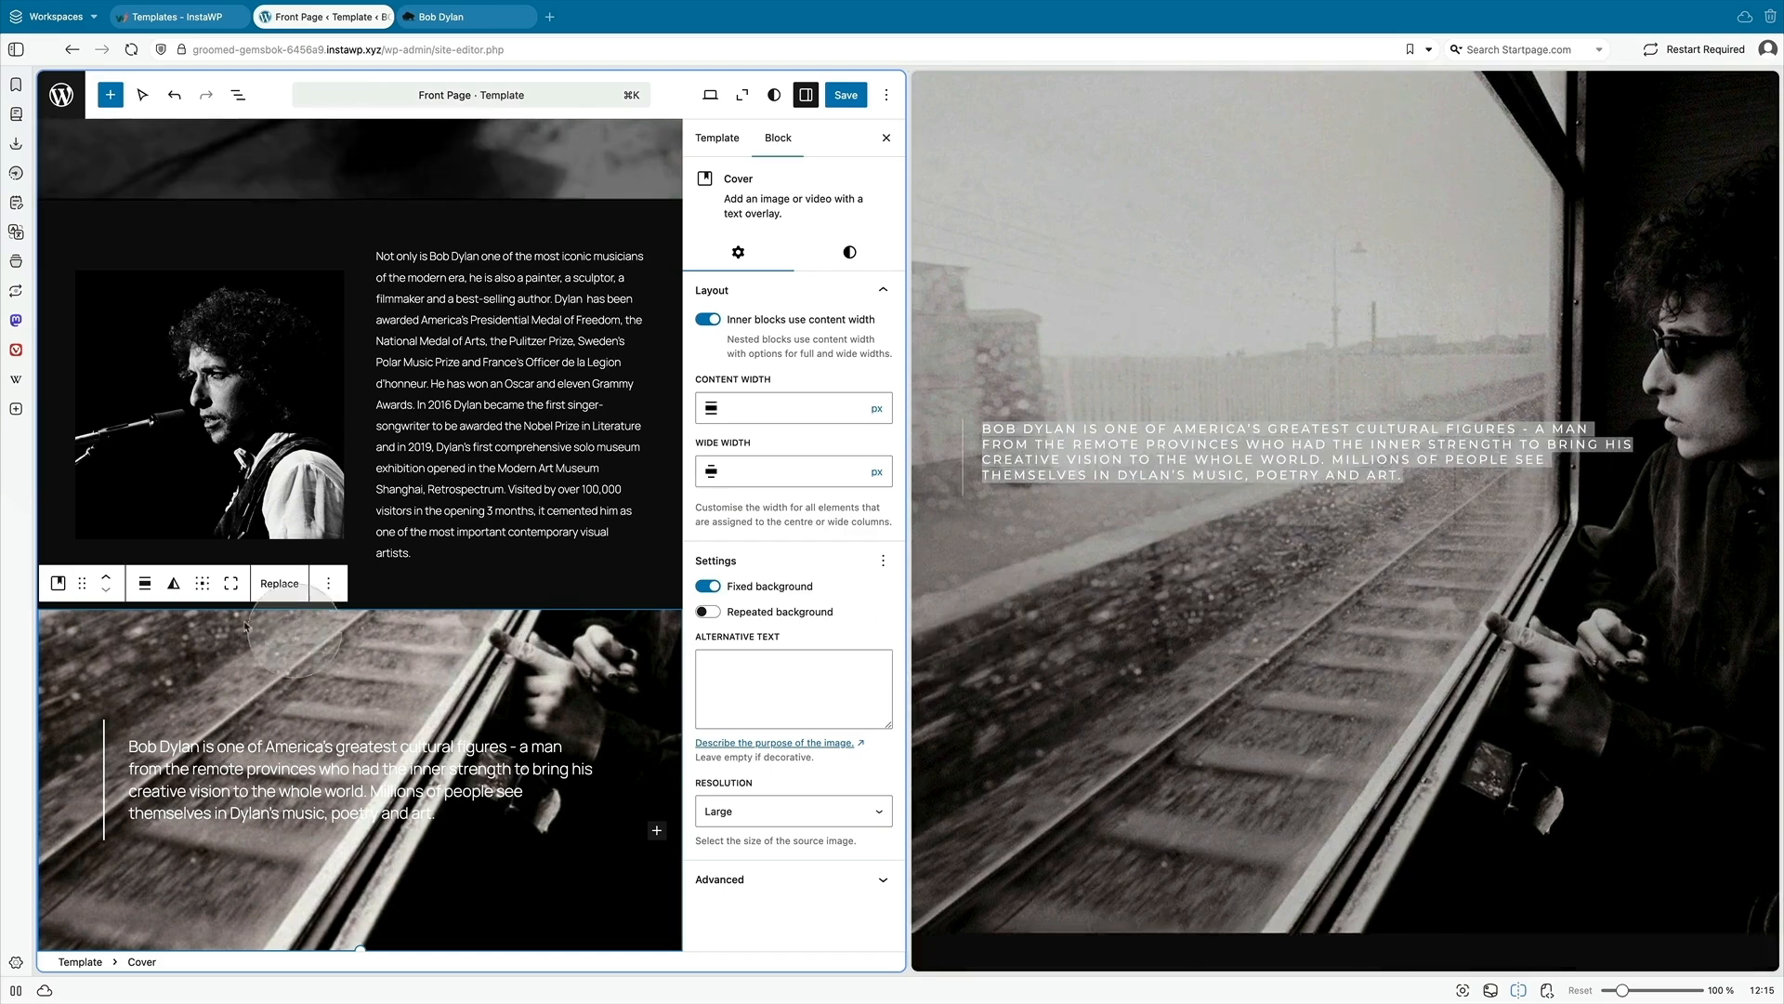
left_click(225, 591)
scroll(354, 693, "down", 5)
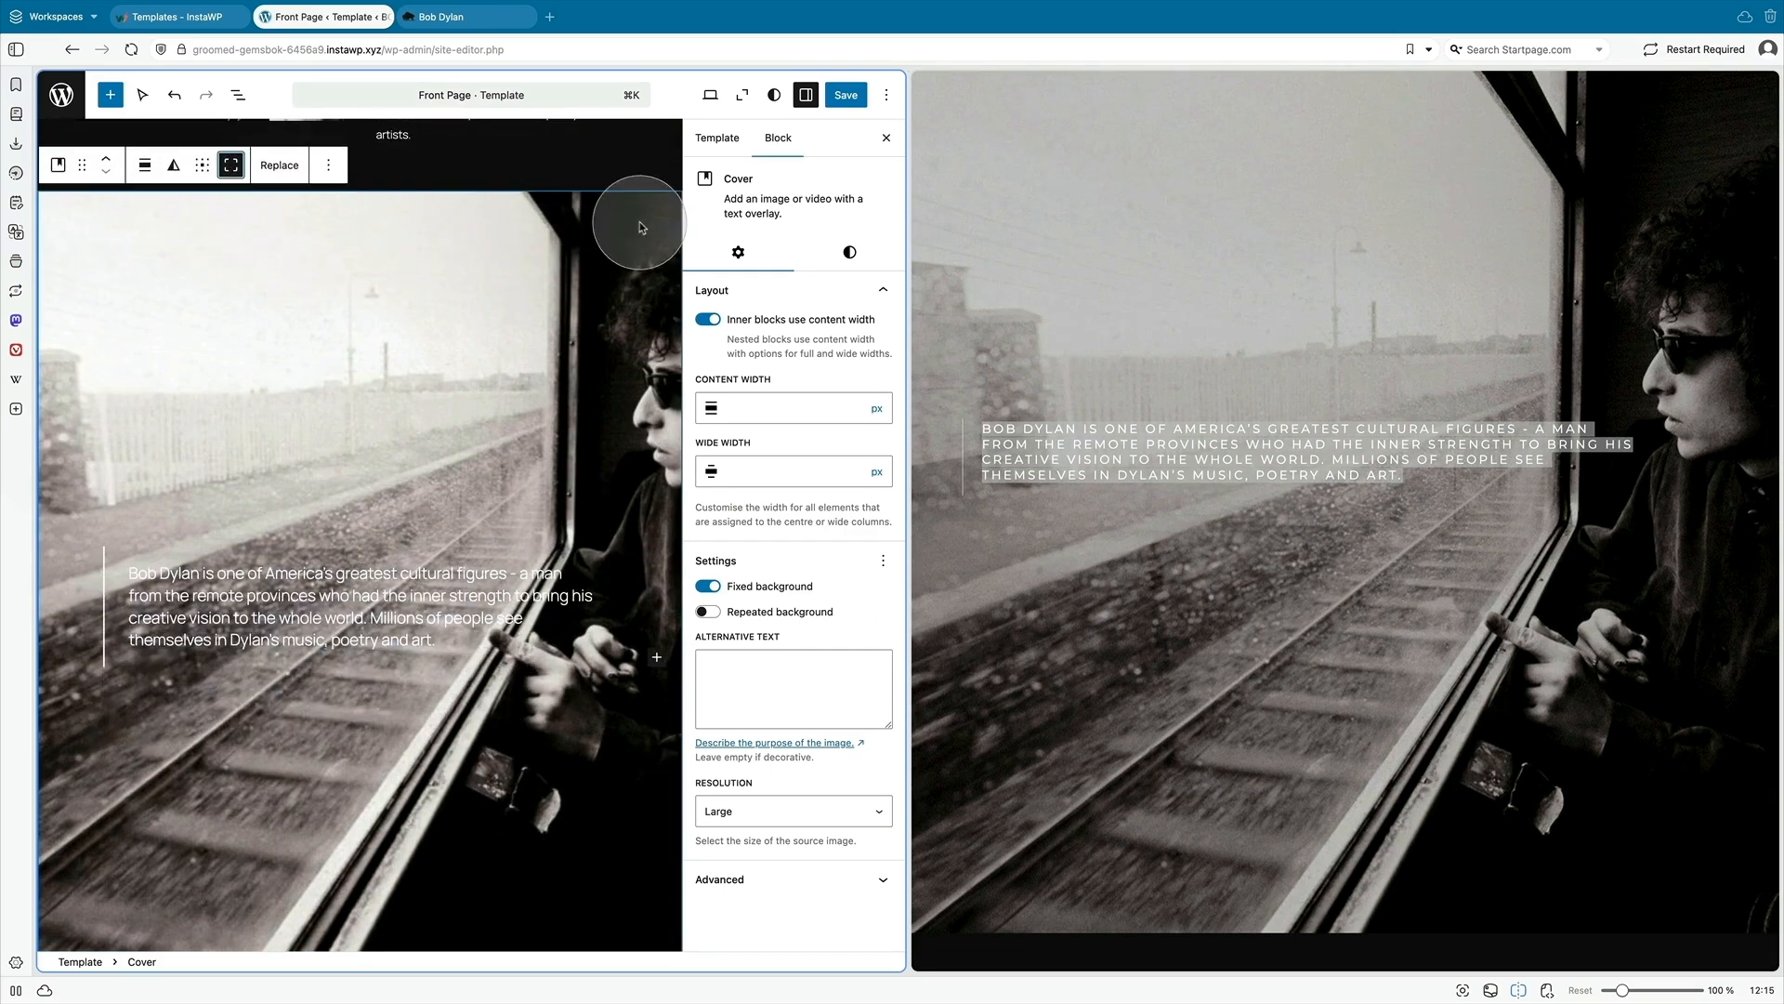
left_click(799, 105)
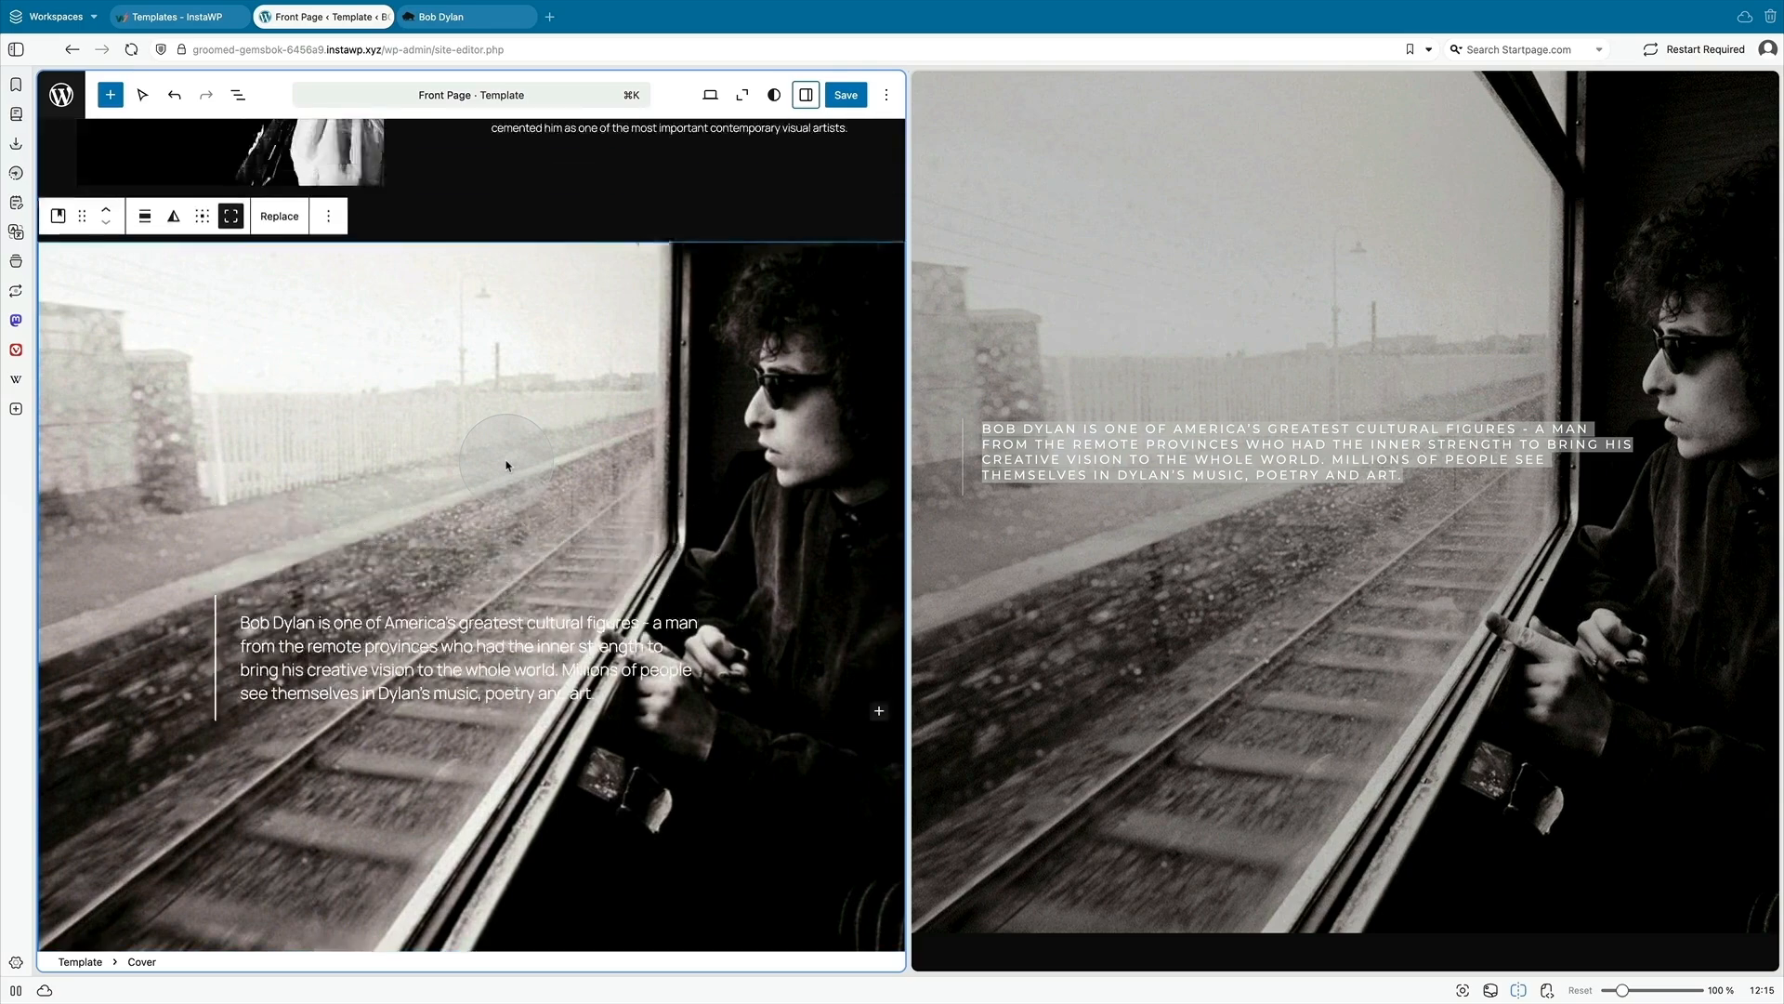
scroll(507, 465, "up", 10)
scroll(508, 460, "down", 6)
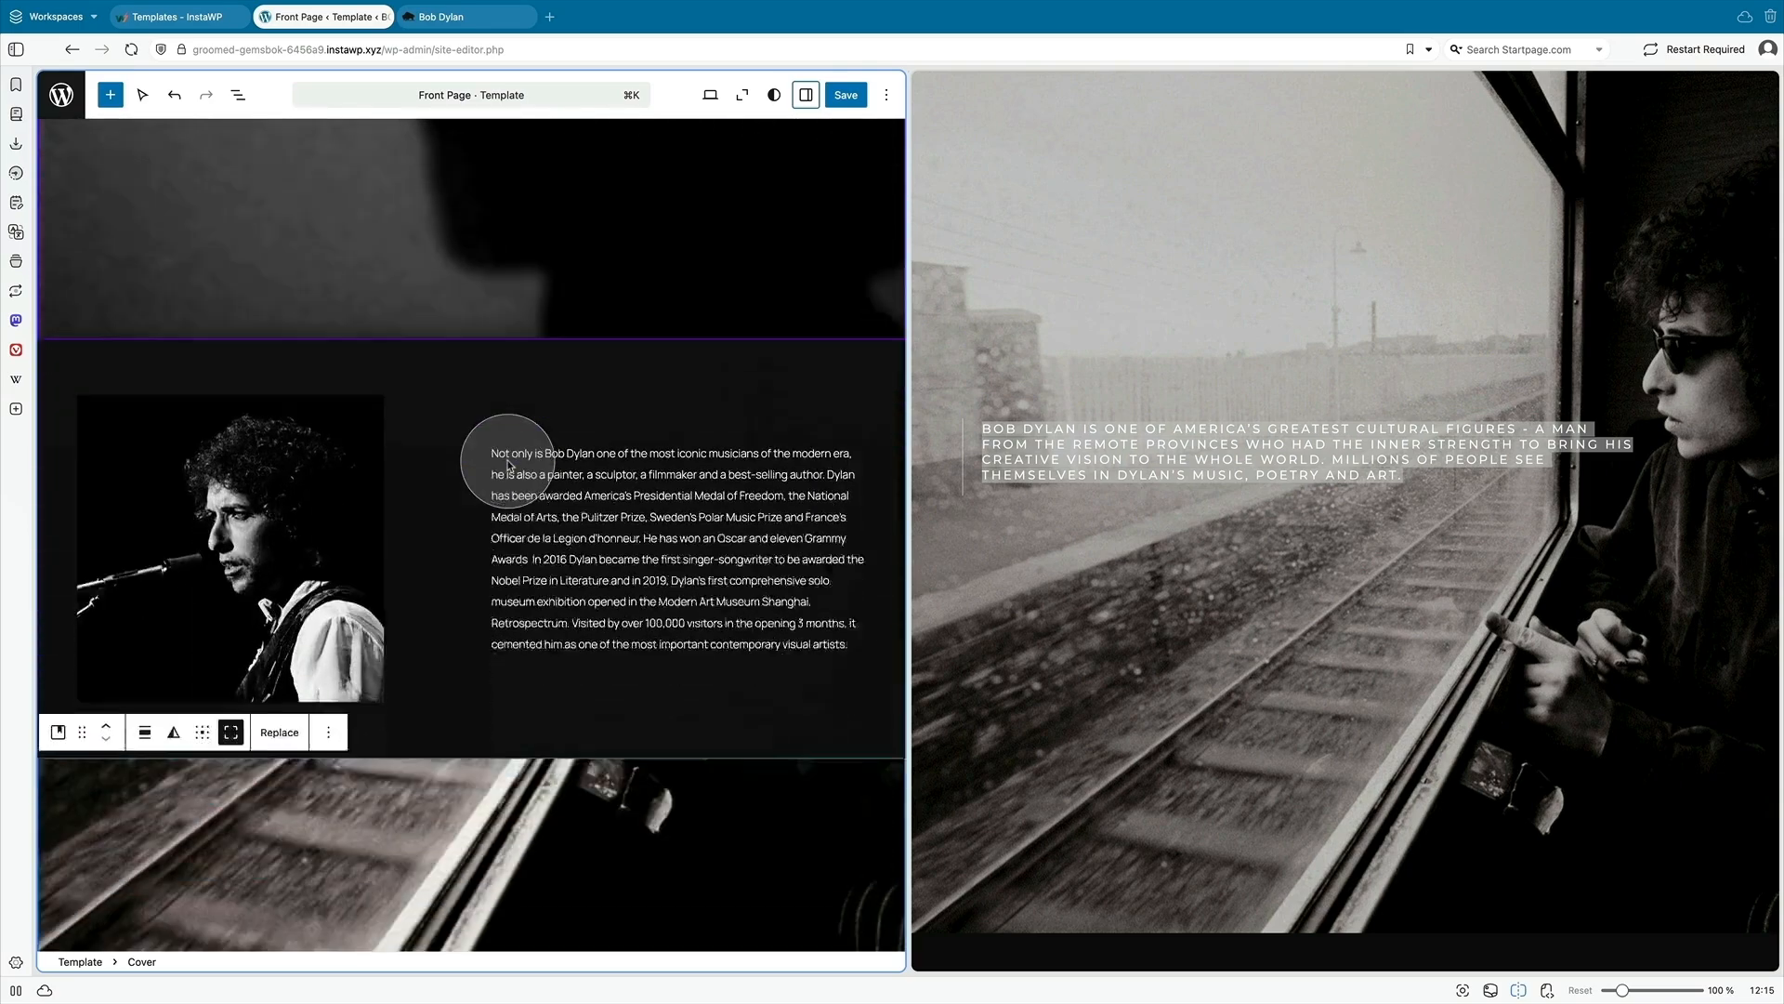
scroll(507, 461, "down", 5)
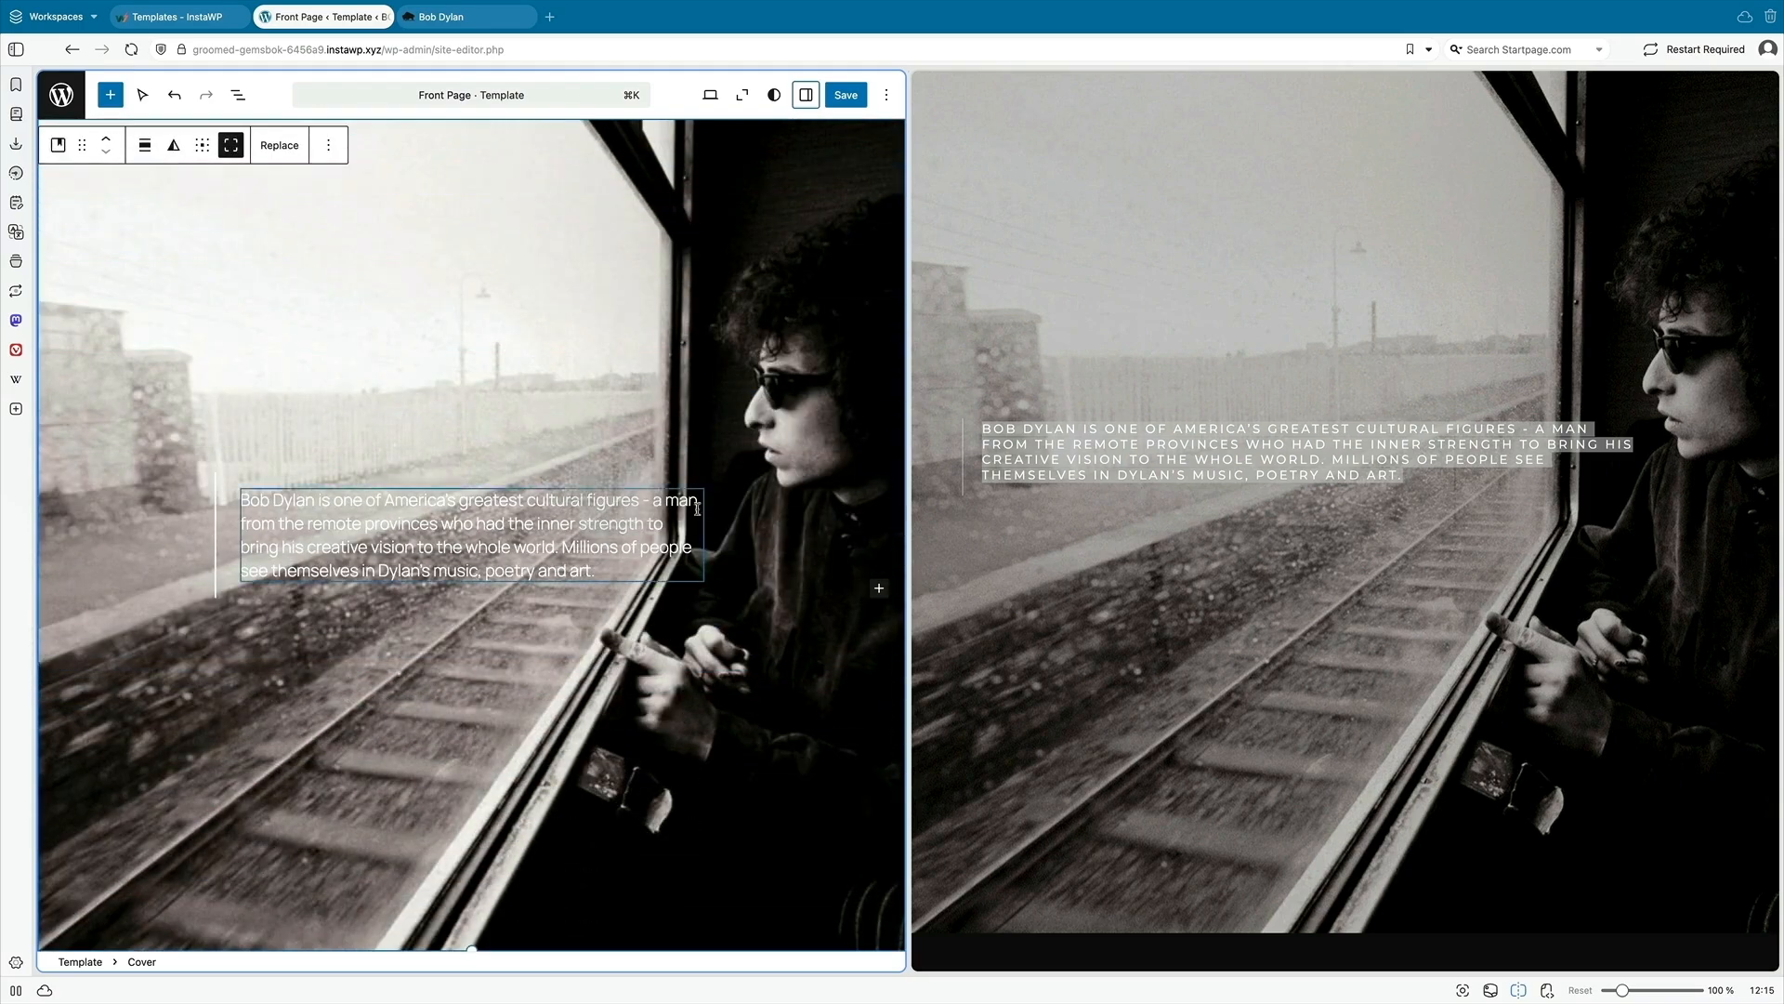
- Insert a Columns block with the 33/33/33 layout below the train-window Cover block
scroll(1115, 558, "down", 8)
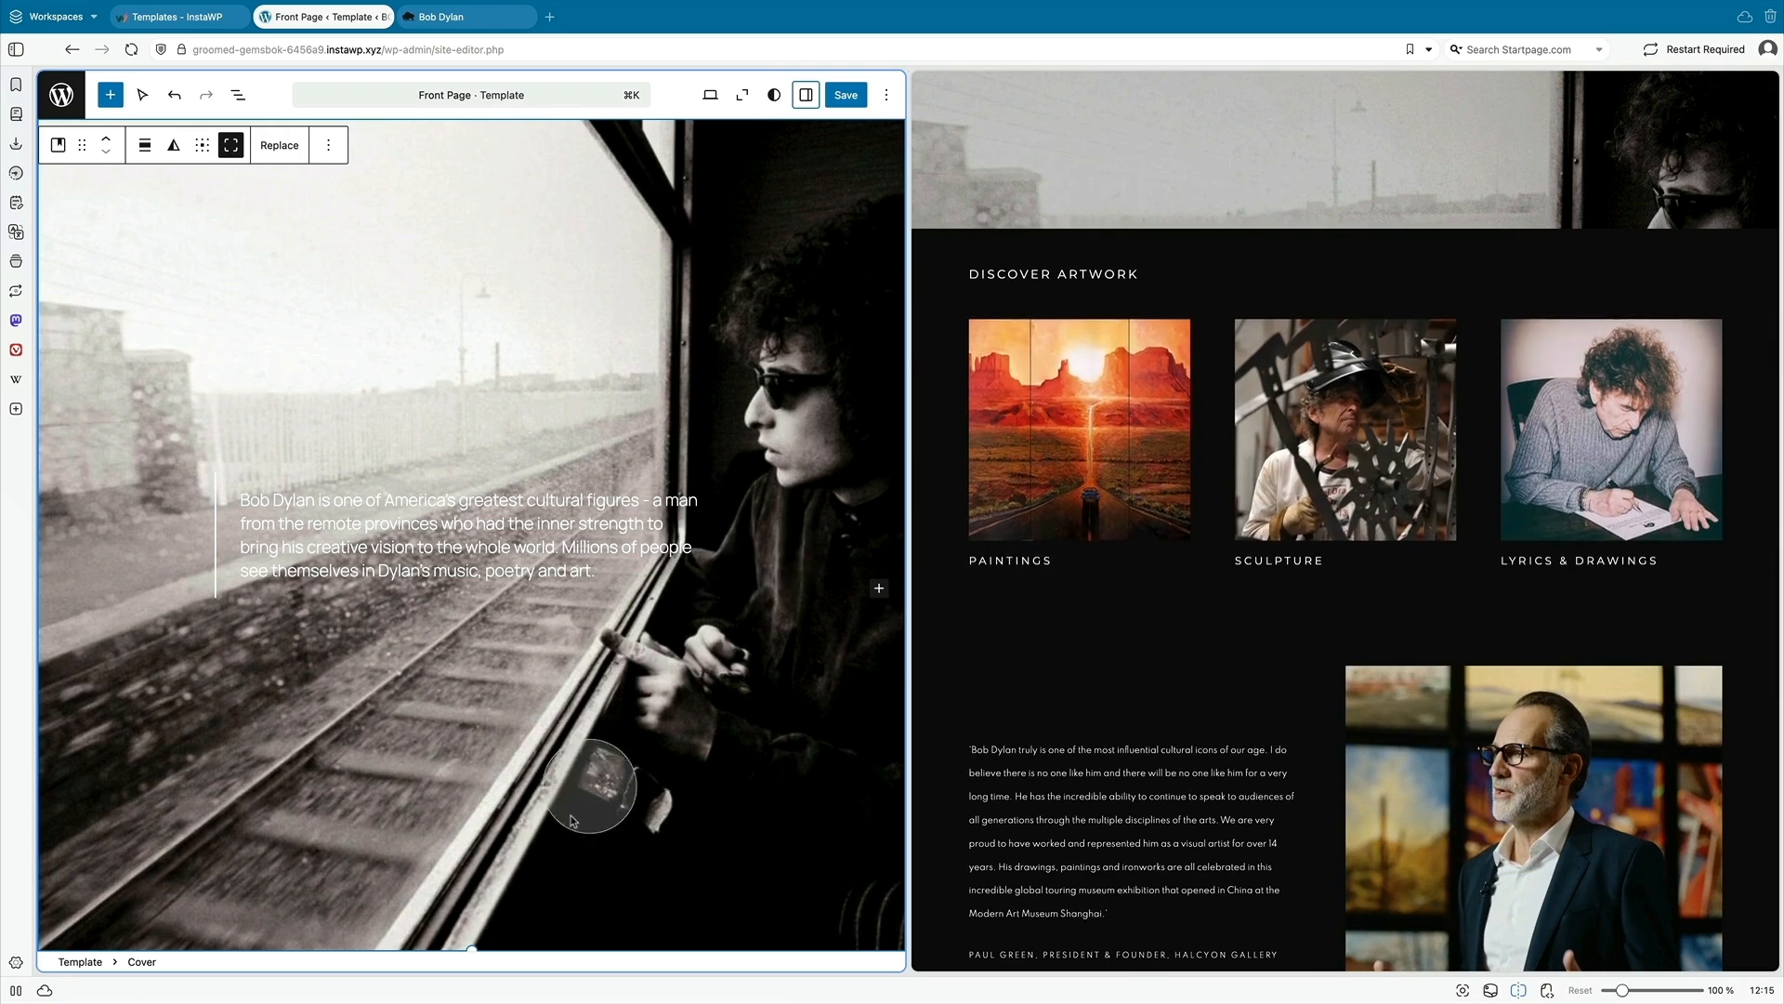
key("Return")
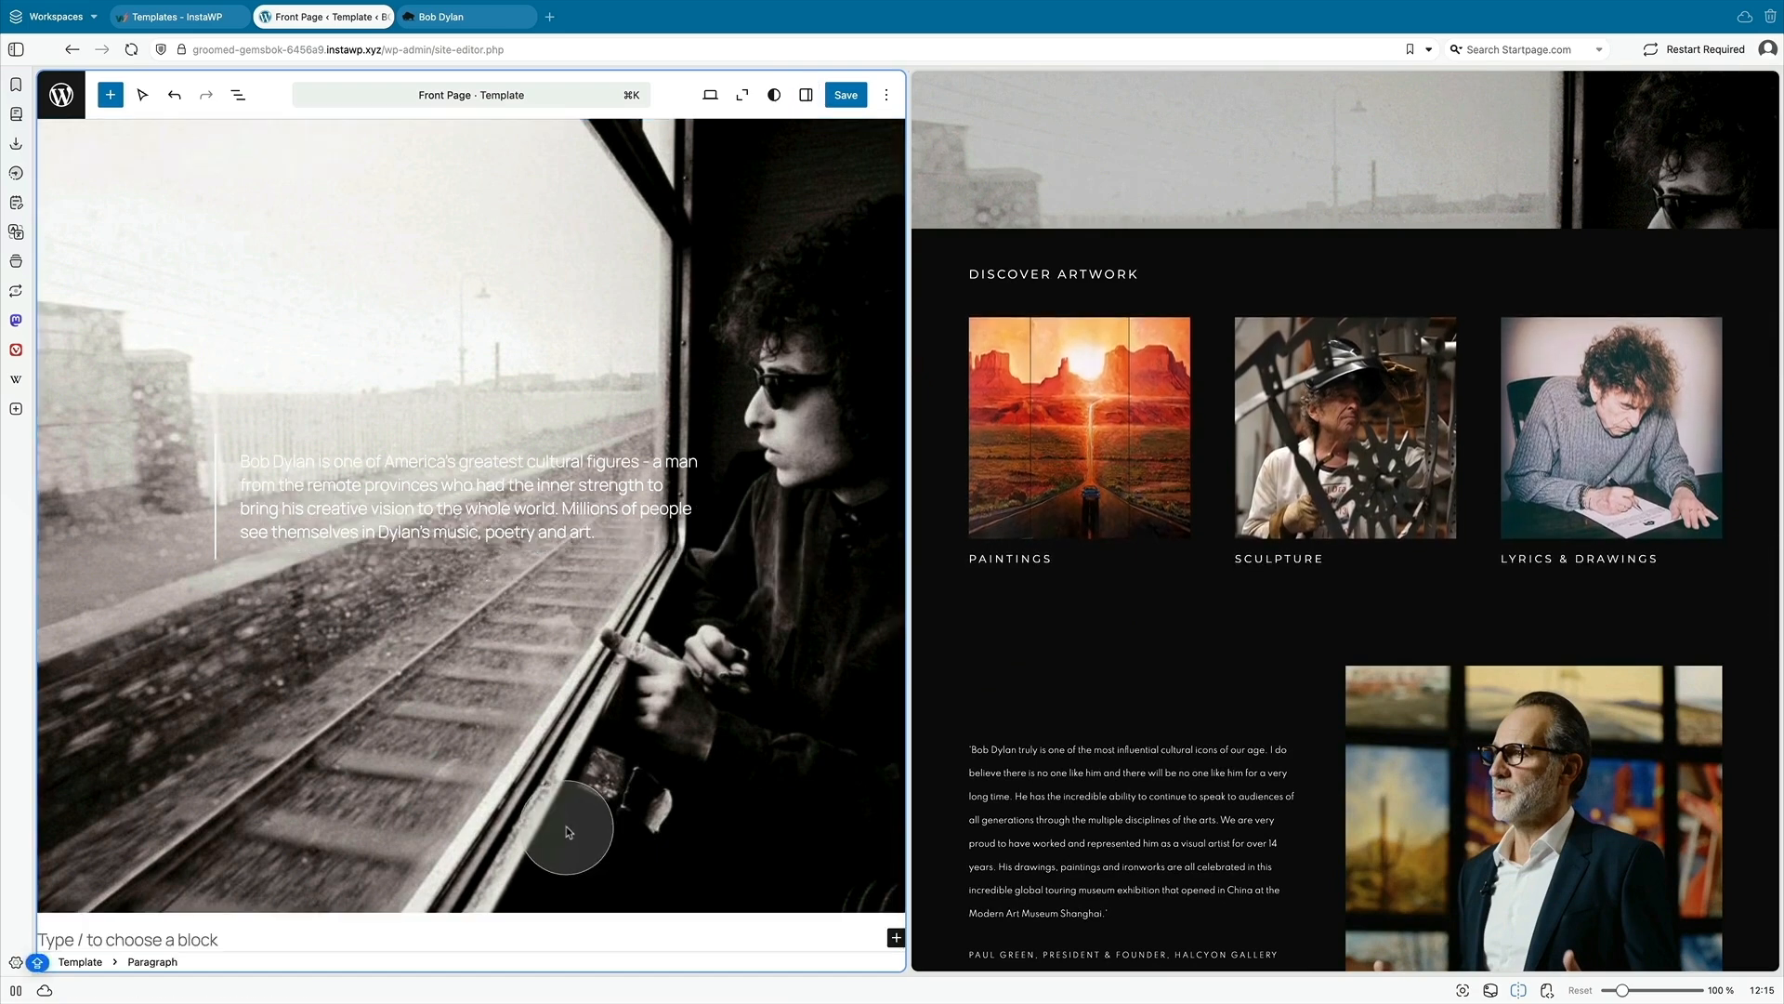
type("/")
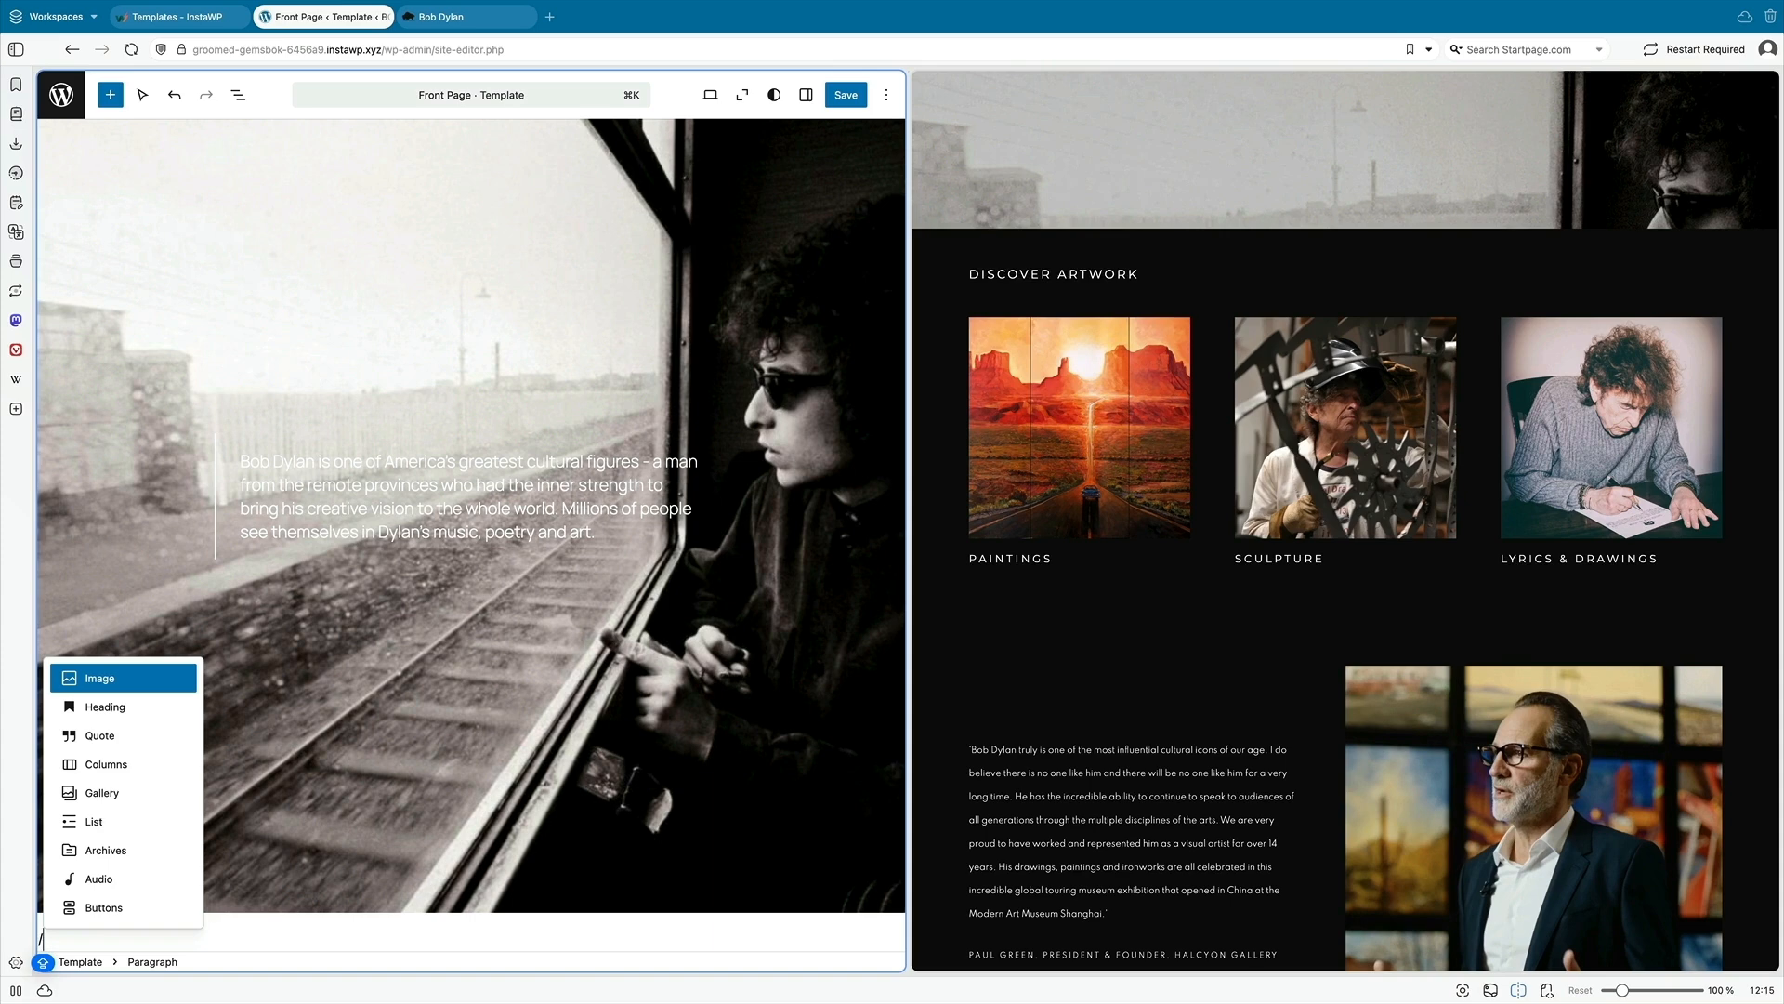
type("CO")
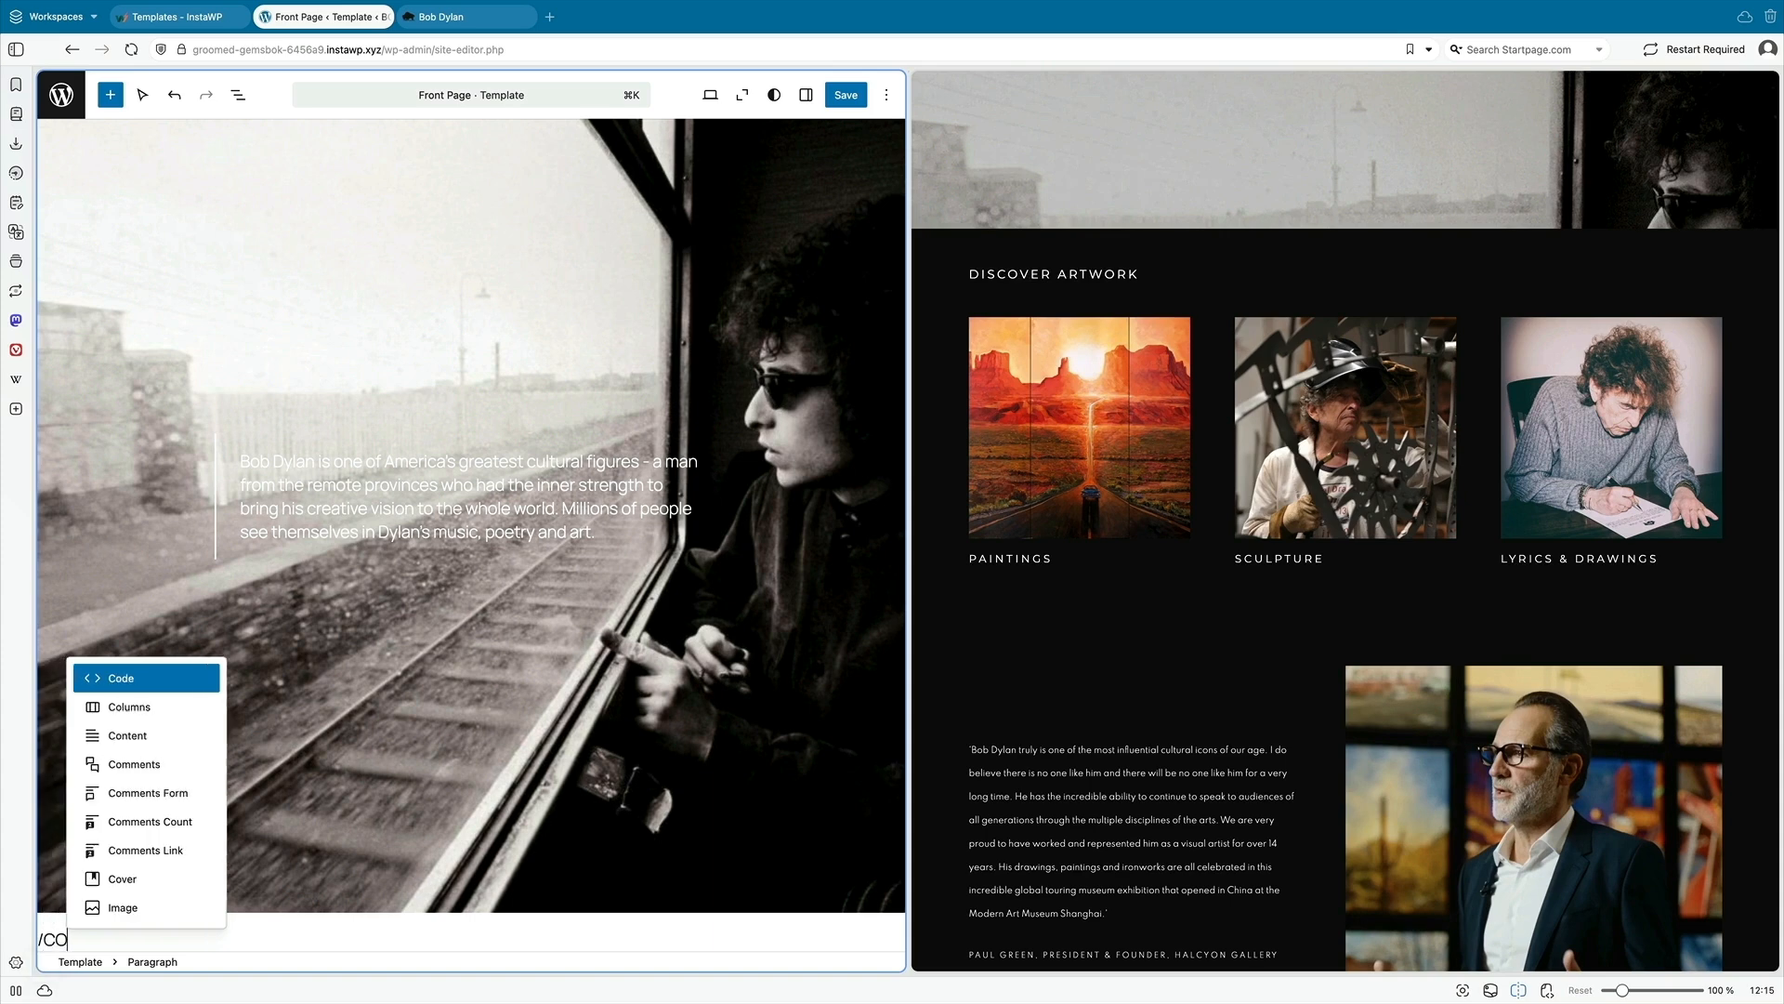
left_click(128, 707)
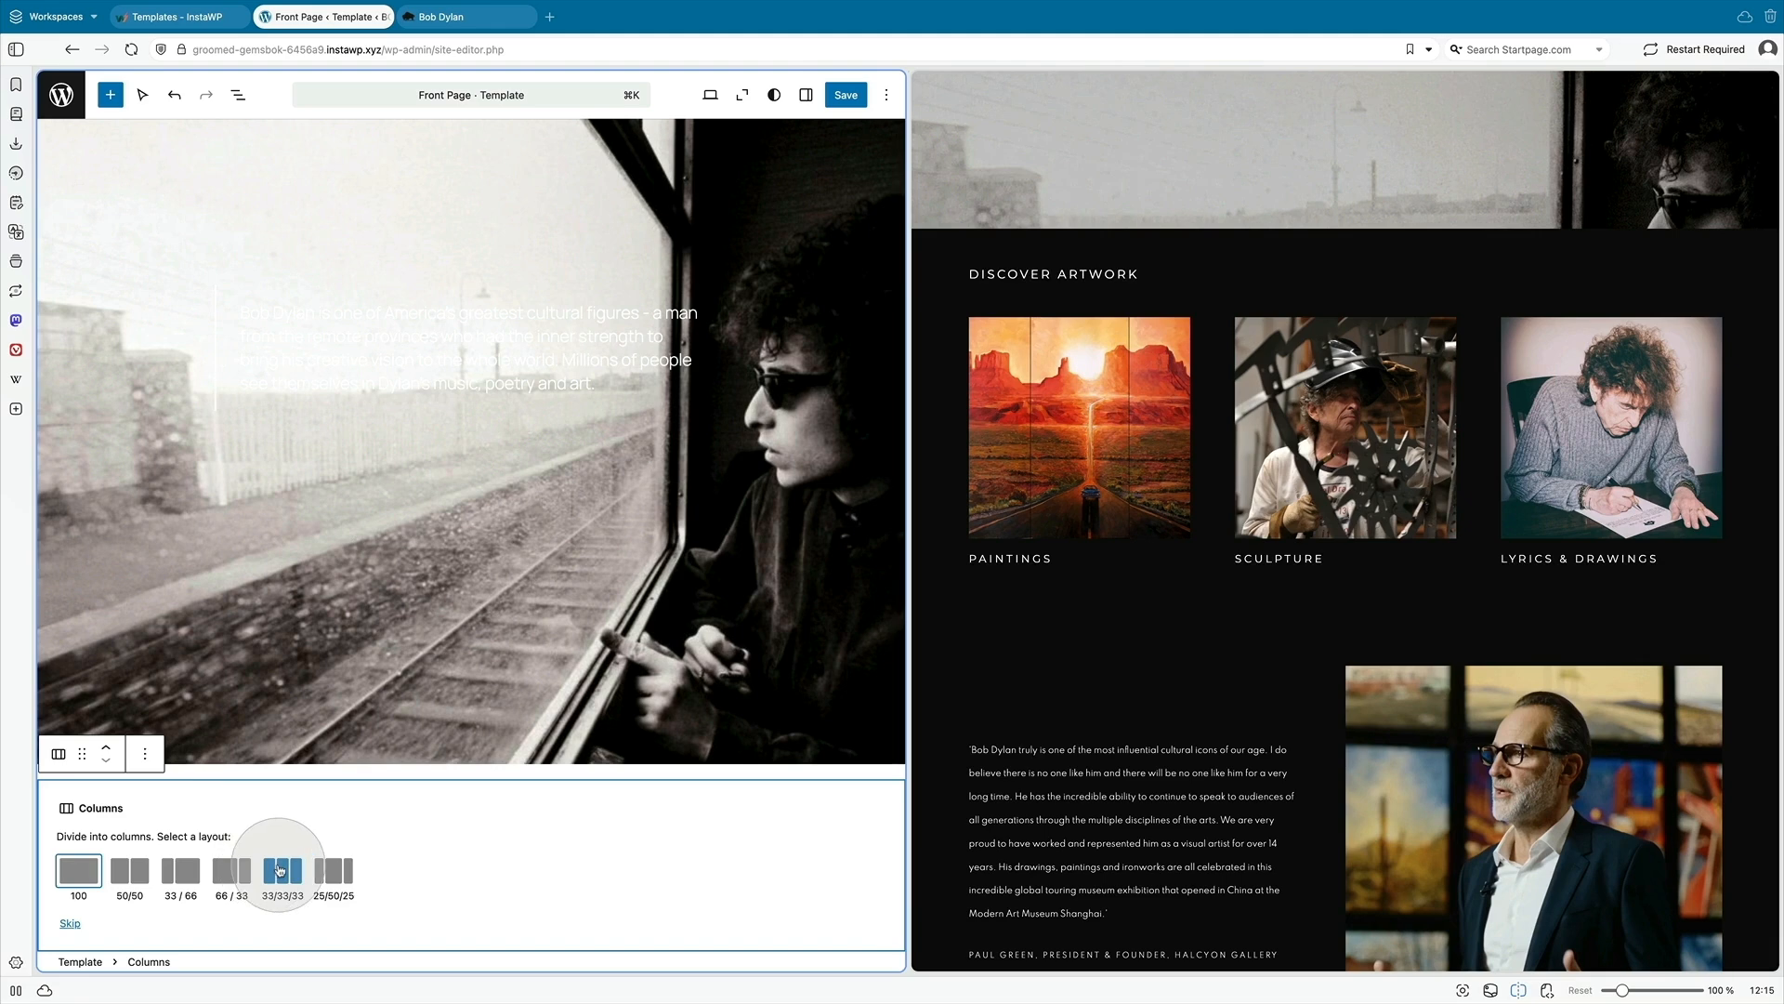
left_click(280, 870)
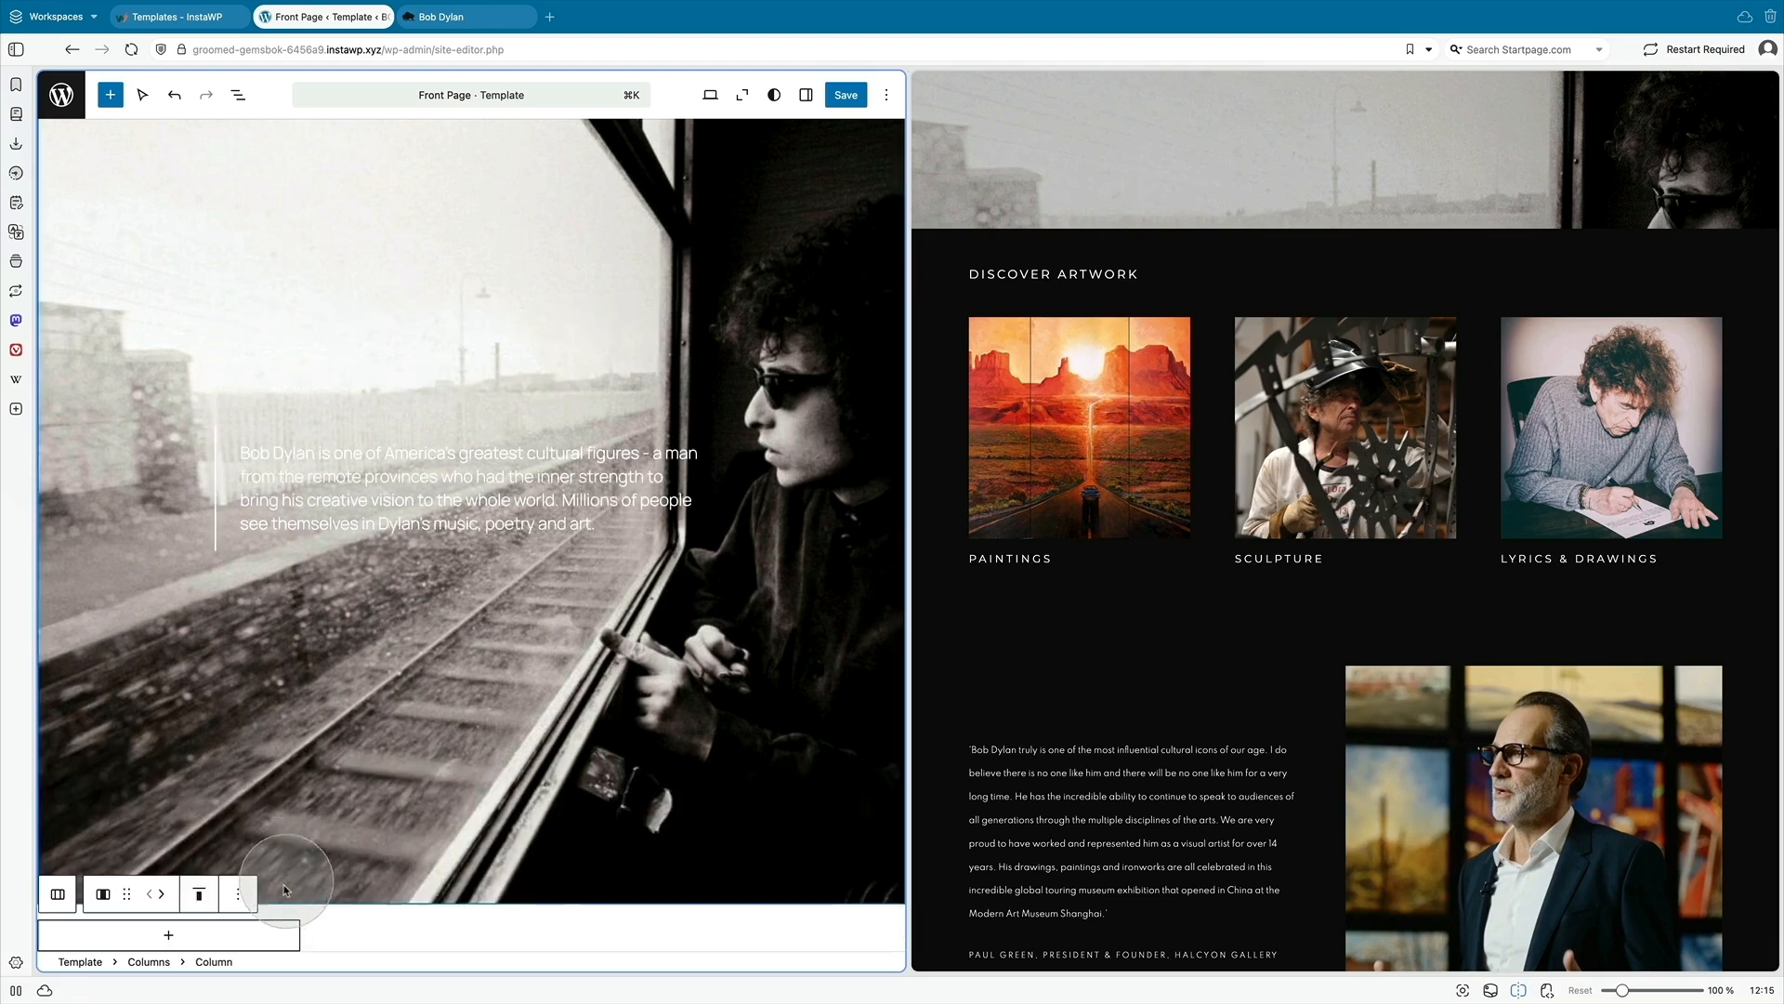
- Insert the orange desert-road painting from the Media Library as an Image block in the first column
left_click(182, 933)
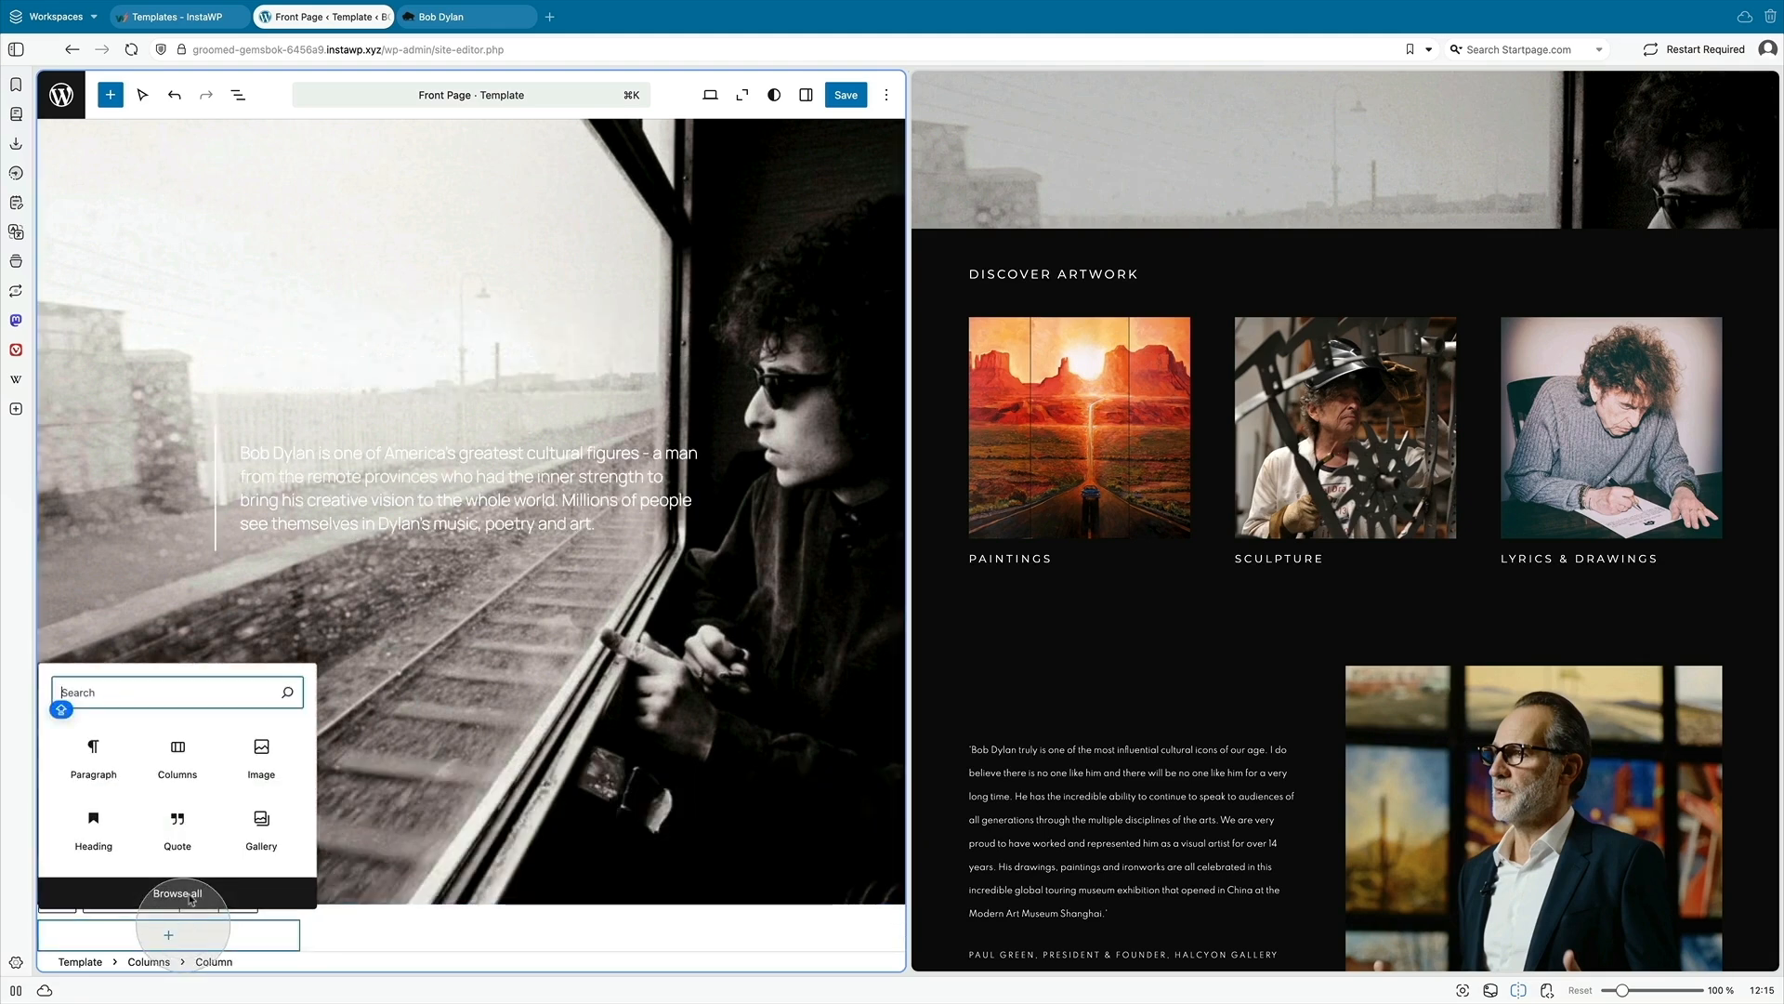
left_click(261, 749)
left_click(168, 879)
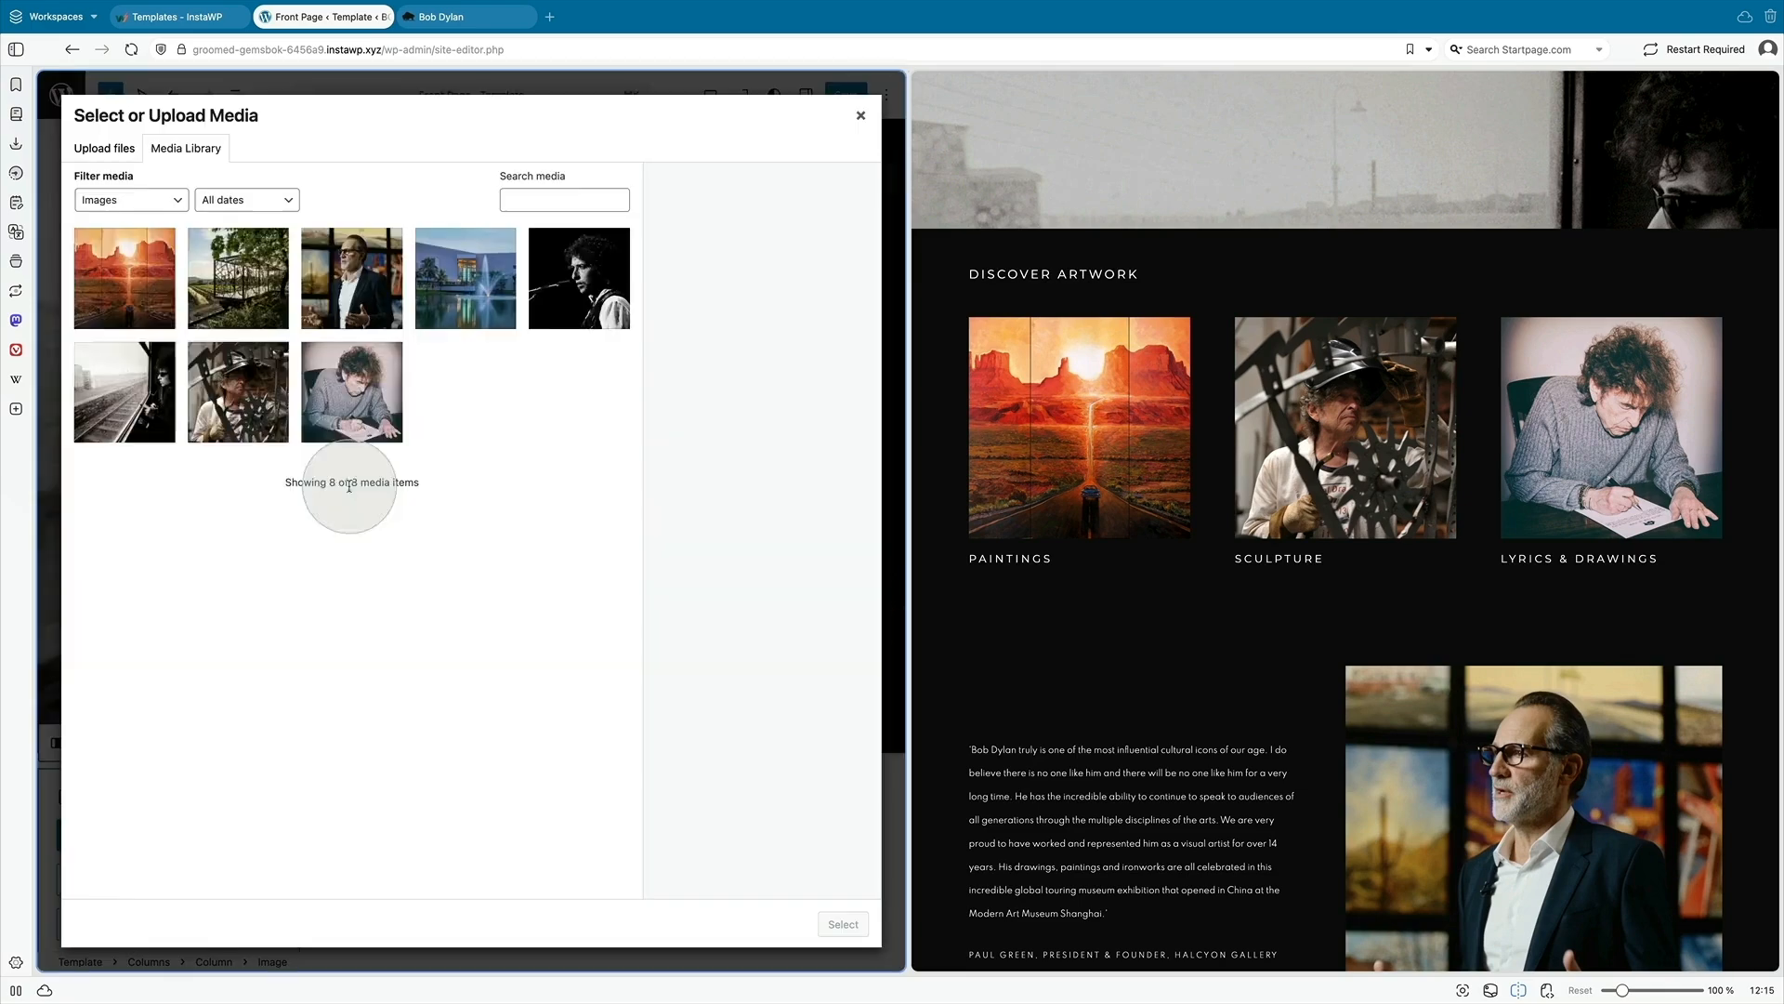
left_click(124, 278)
left_click(843, 925)
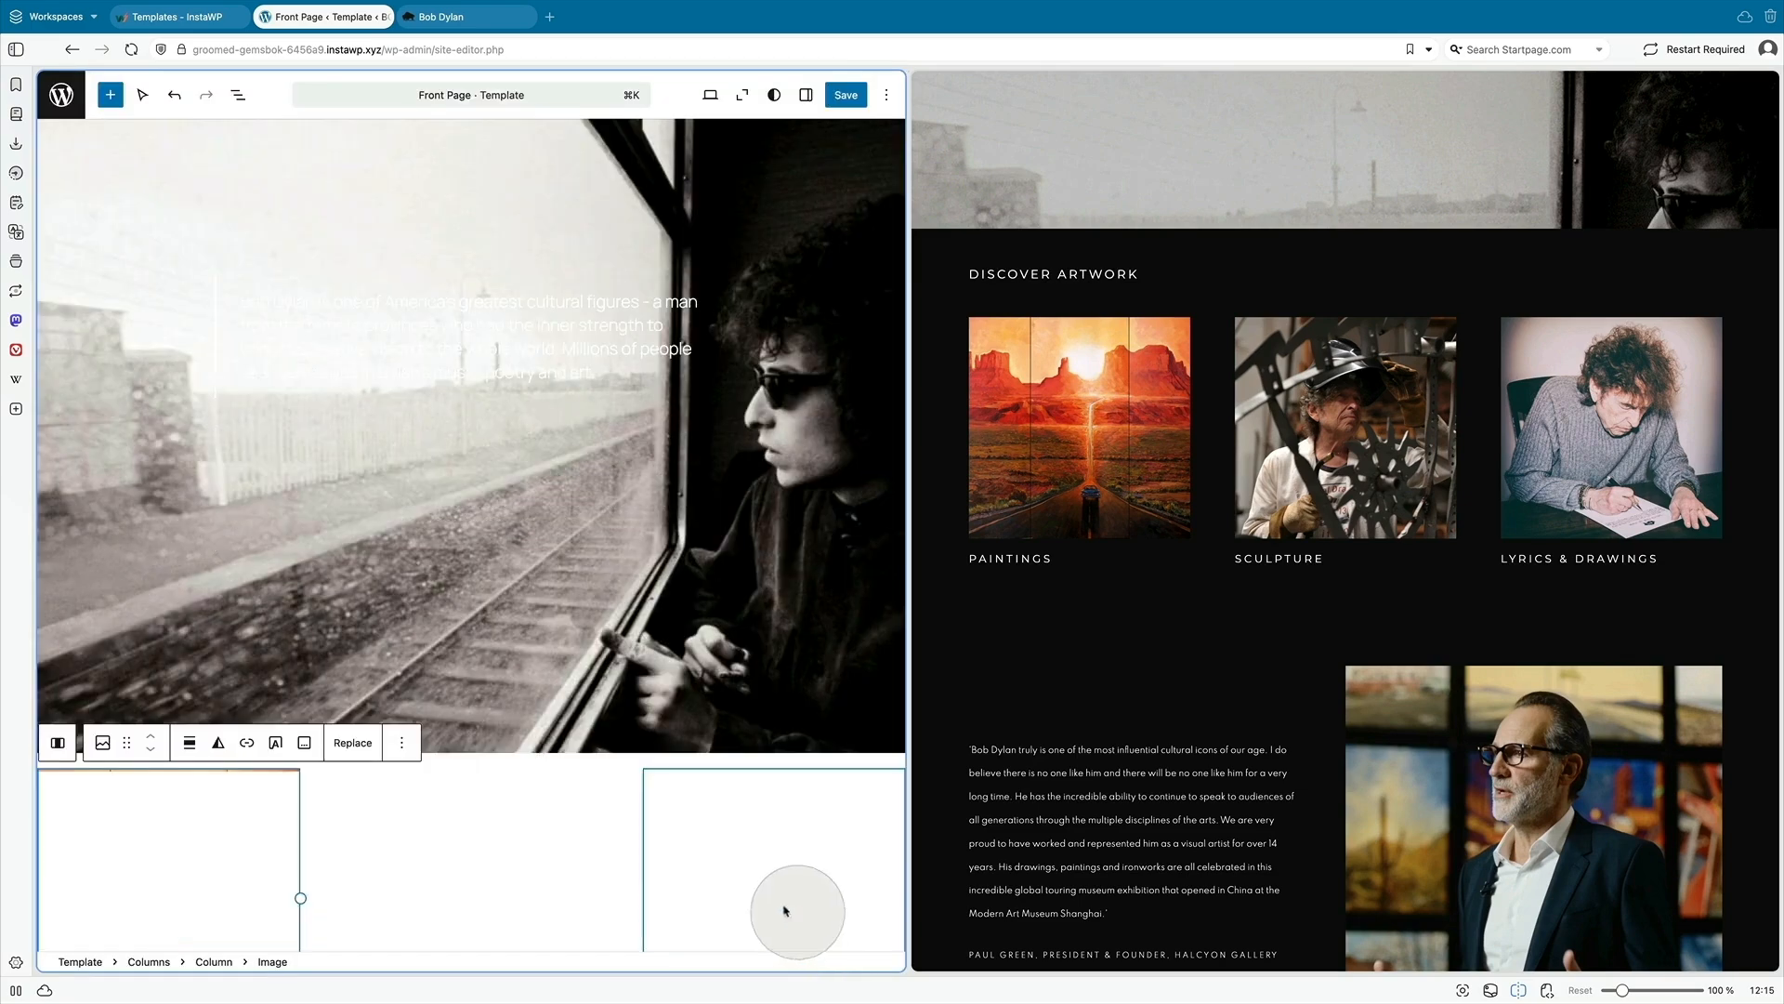
- Open the block settings and set the desert-road painting's aspect ratio to Square - 1:1
left_click(483, 814)
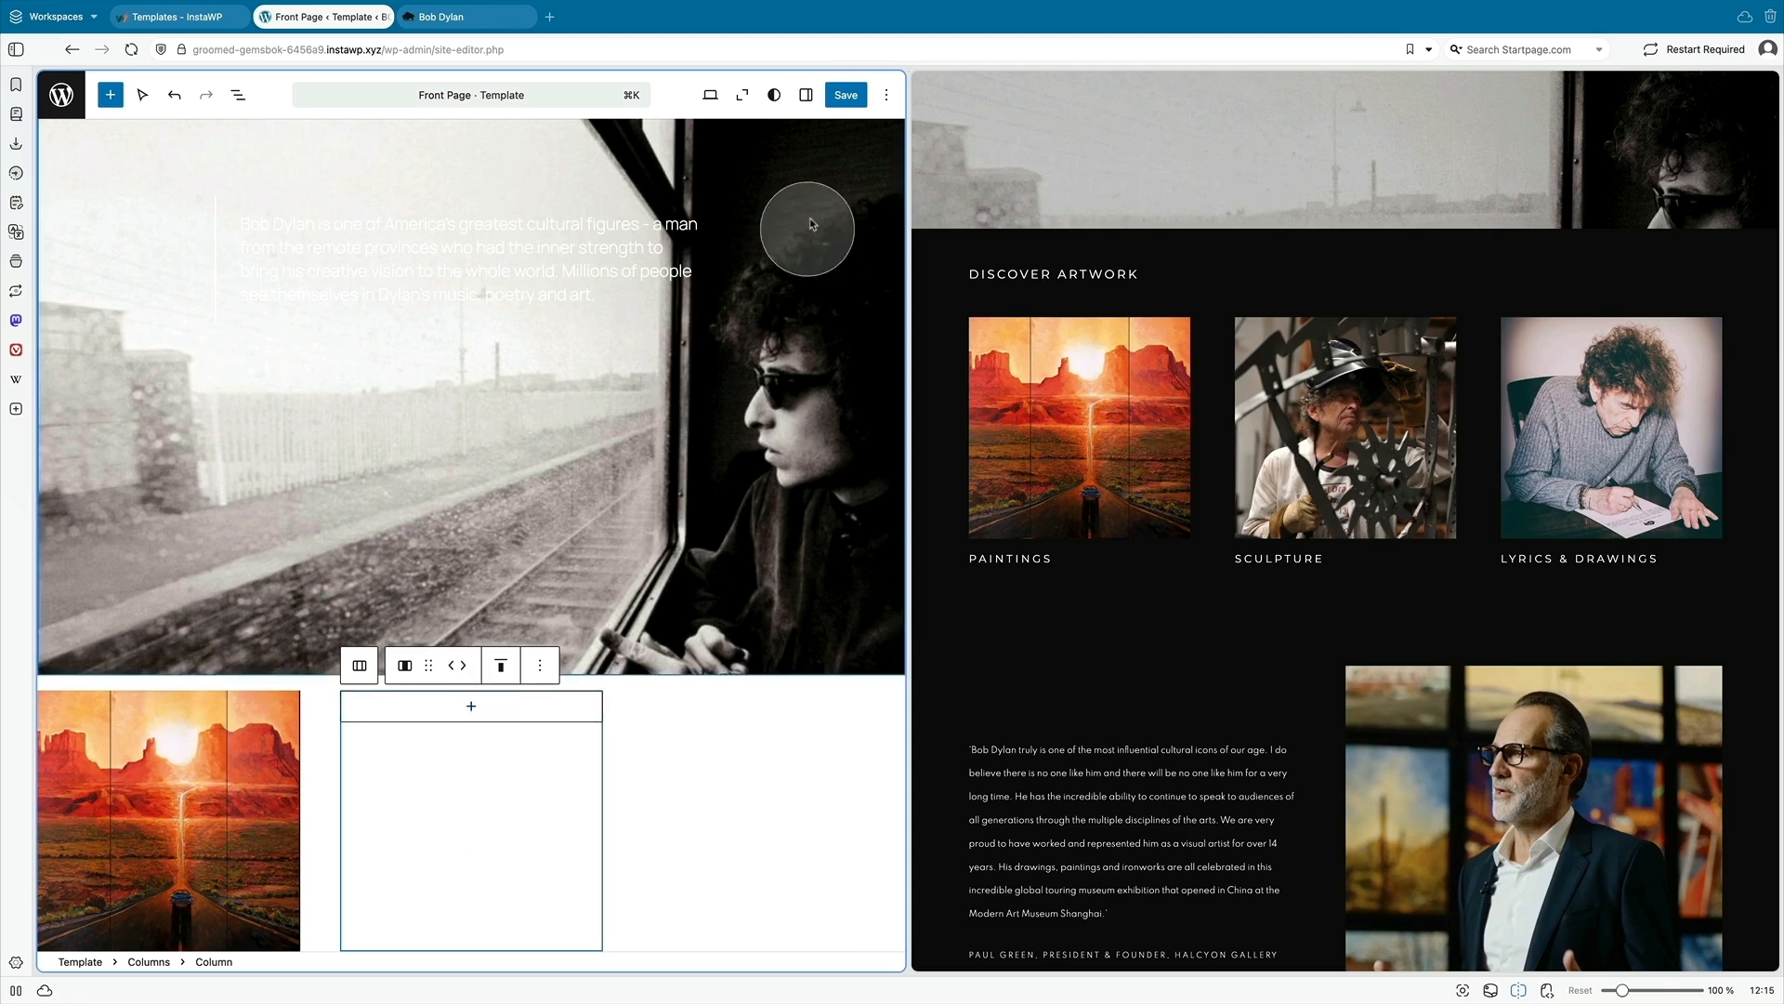
left_click(805, 96)
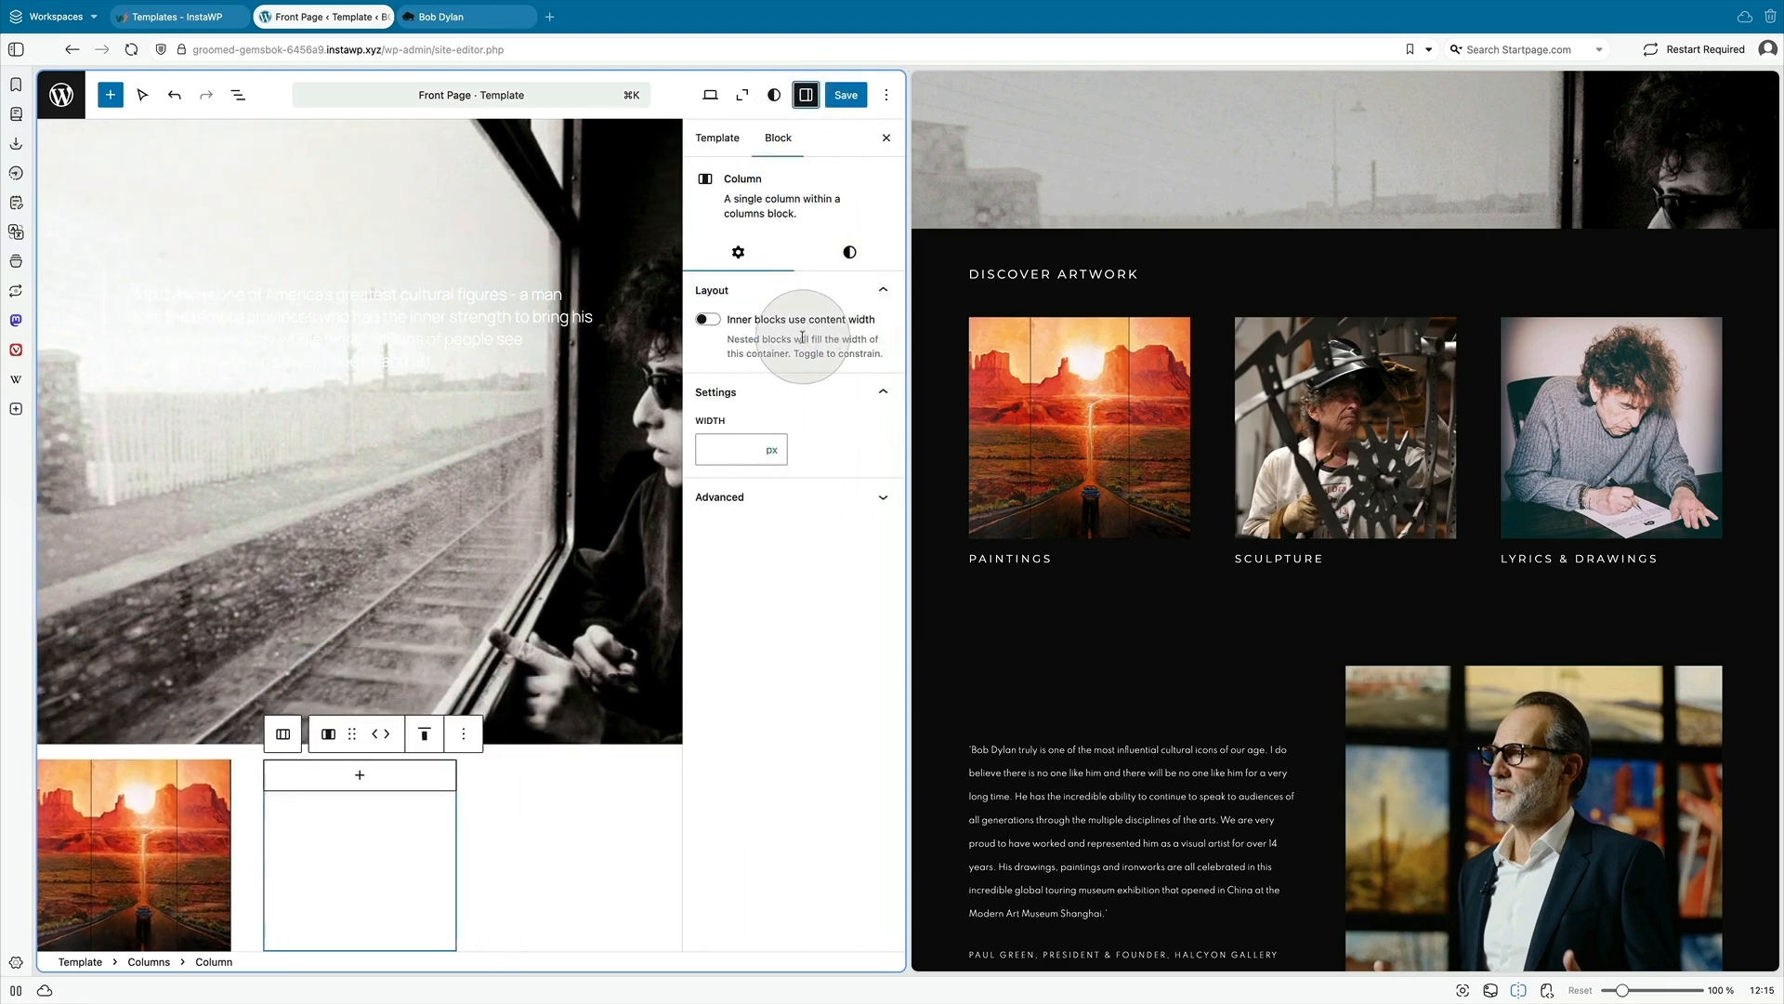
left_click(849, 252)
left_click(144, 804)
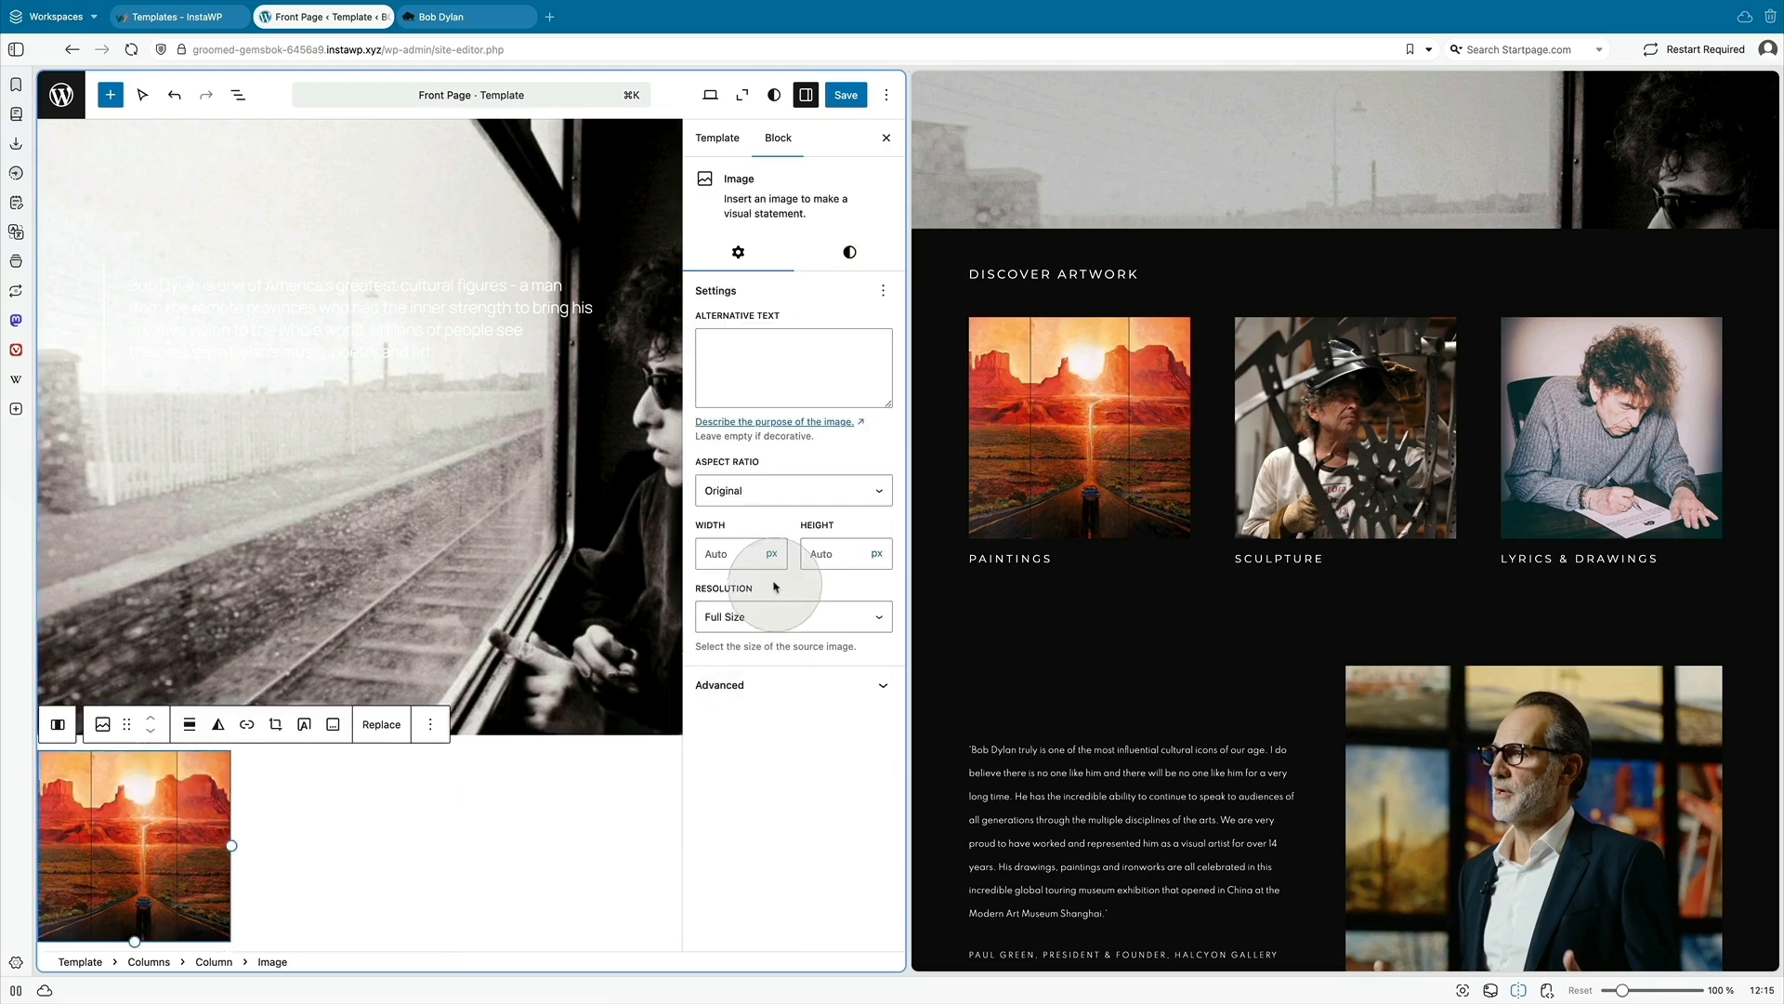
left_click(765, 491)
left_click(762, 510)
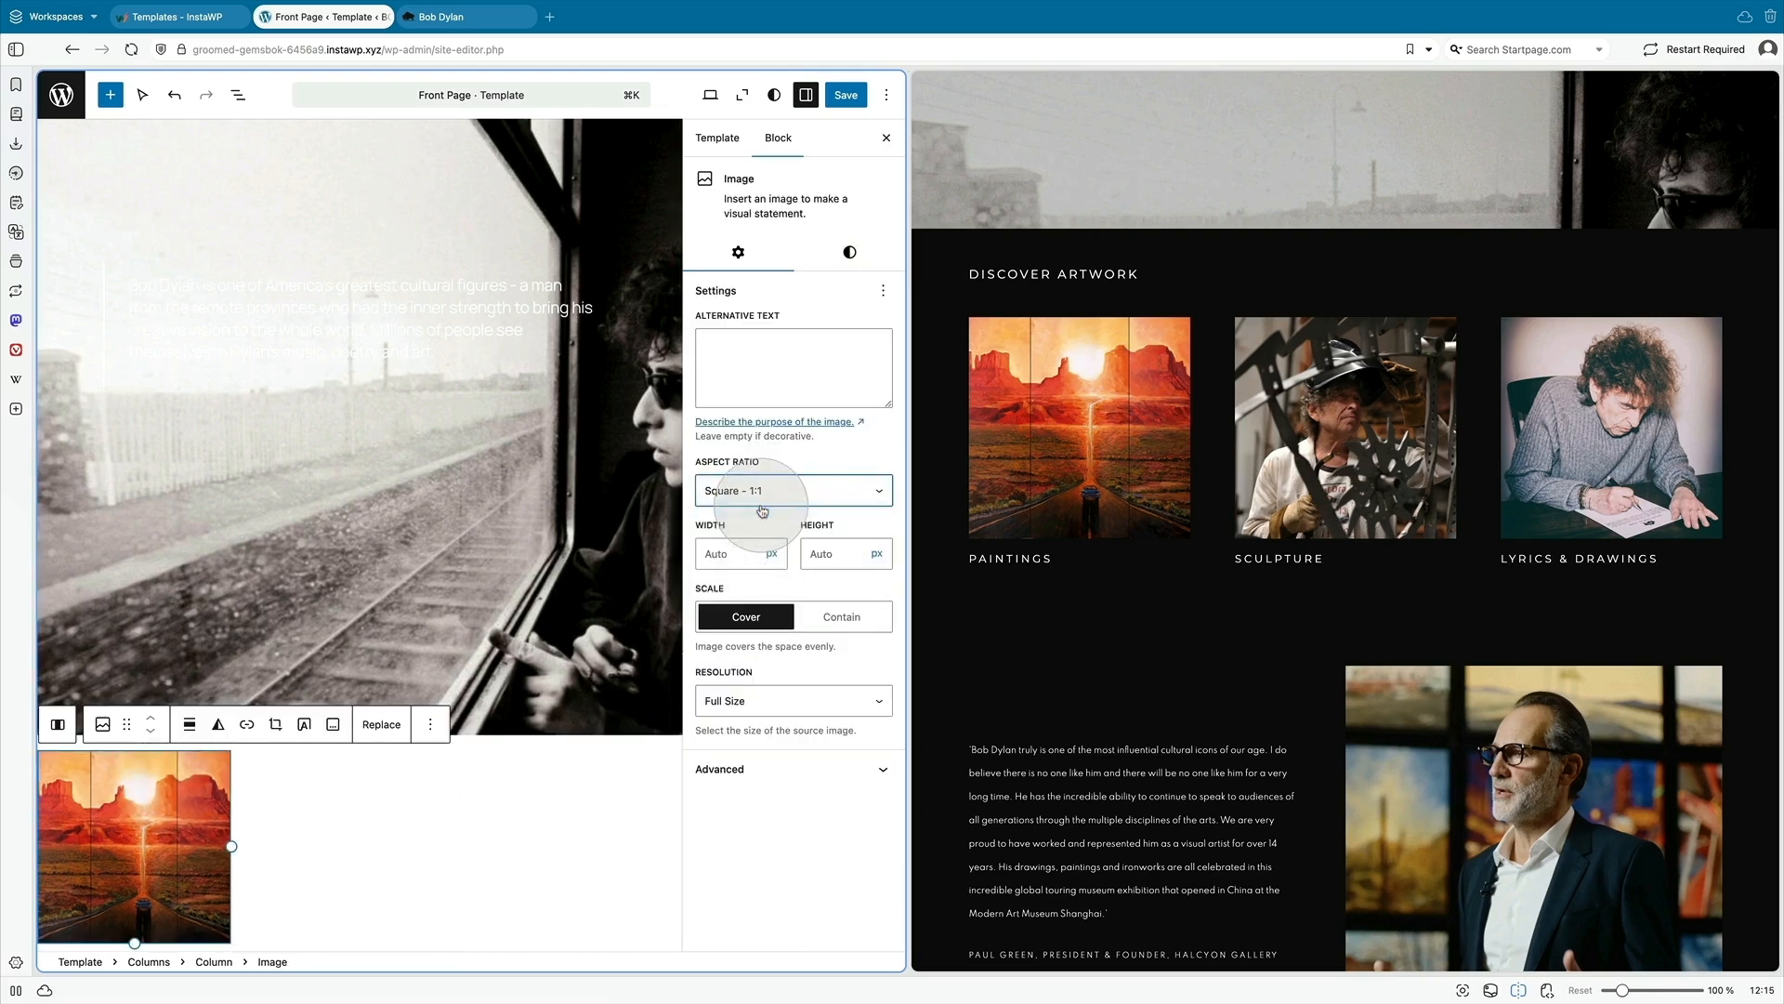
- Insert bob-sculpture.png from the Media Library as an Image block in the second column
left_click(393, 801)
left_click(361, 777)
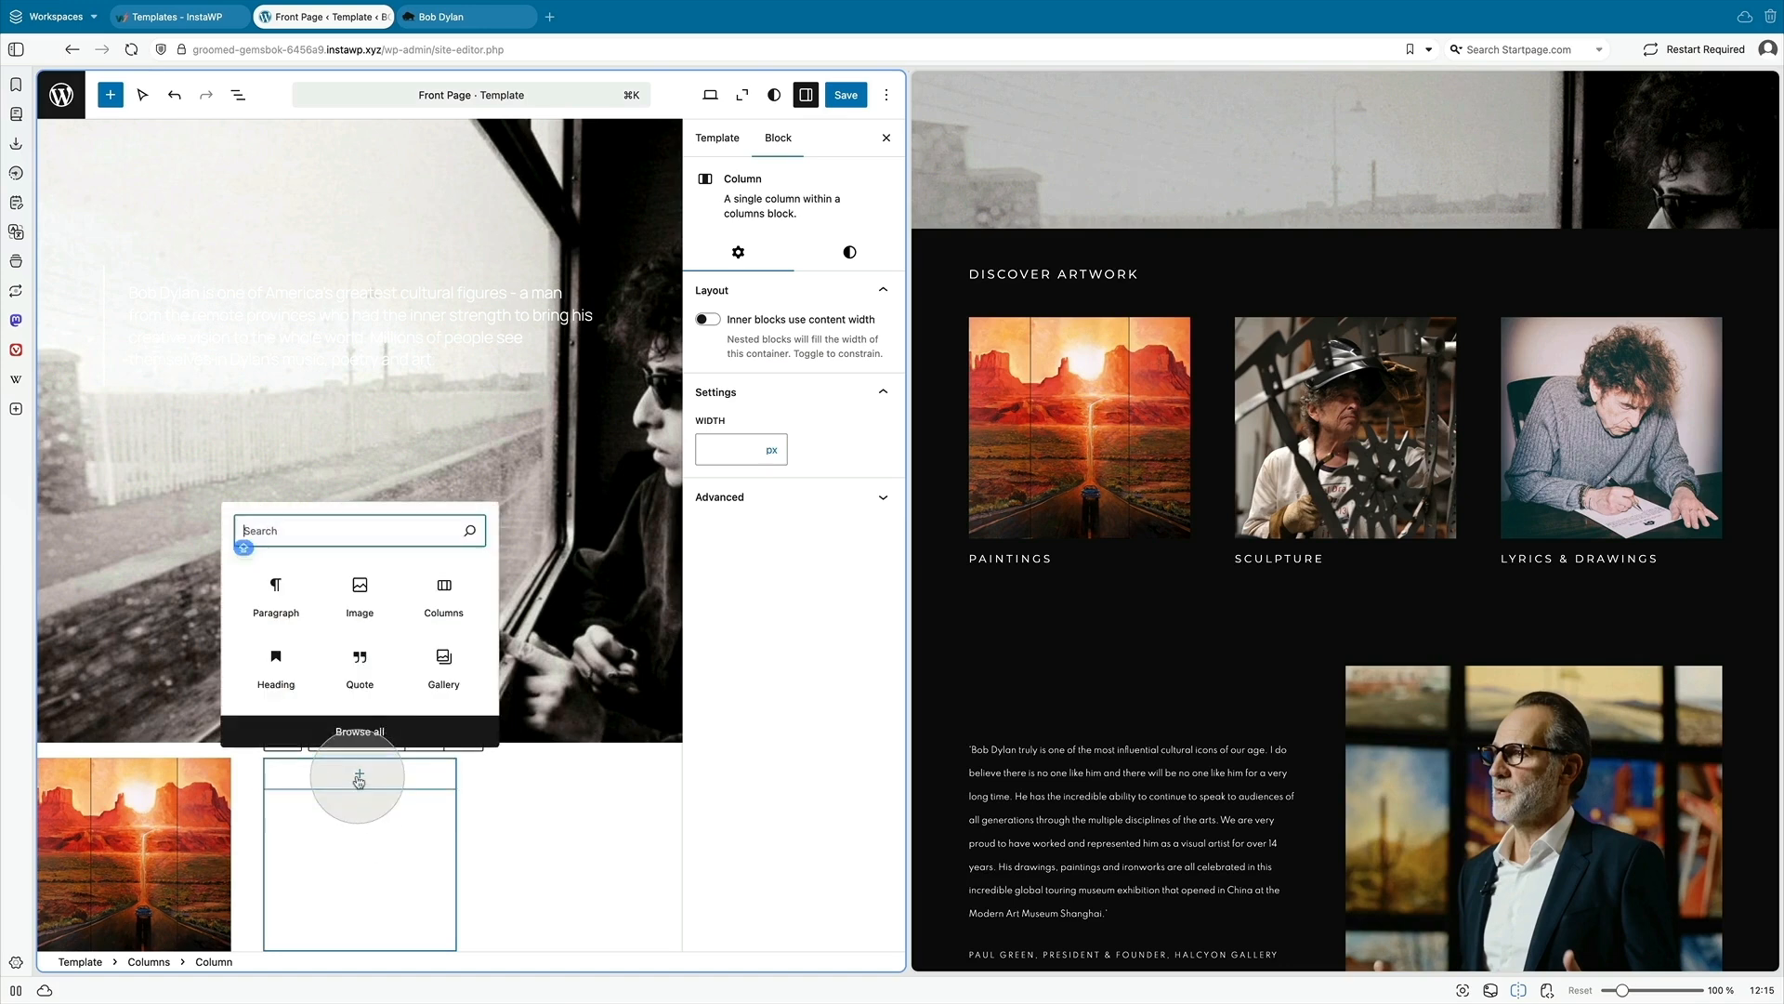
left_click(359, 599)
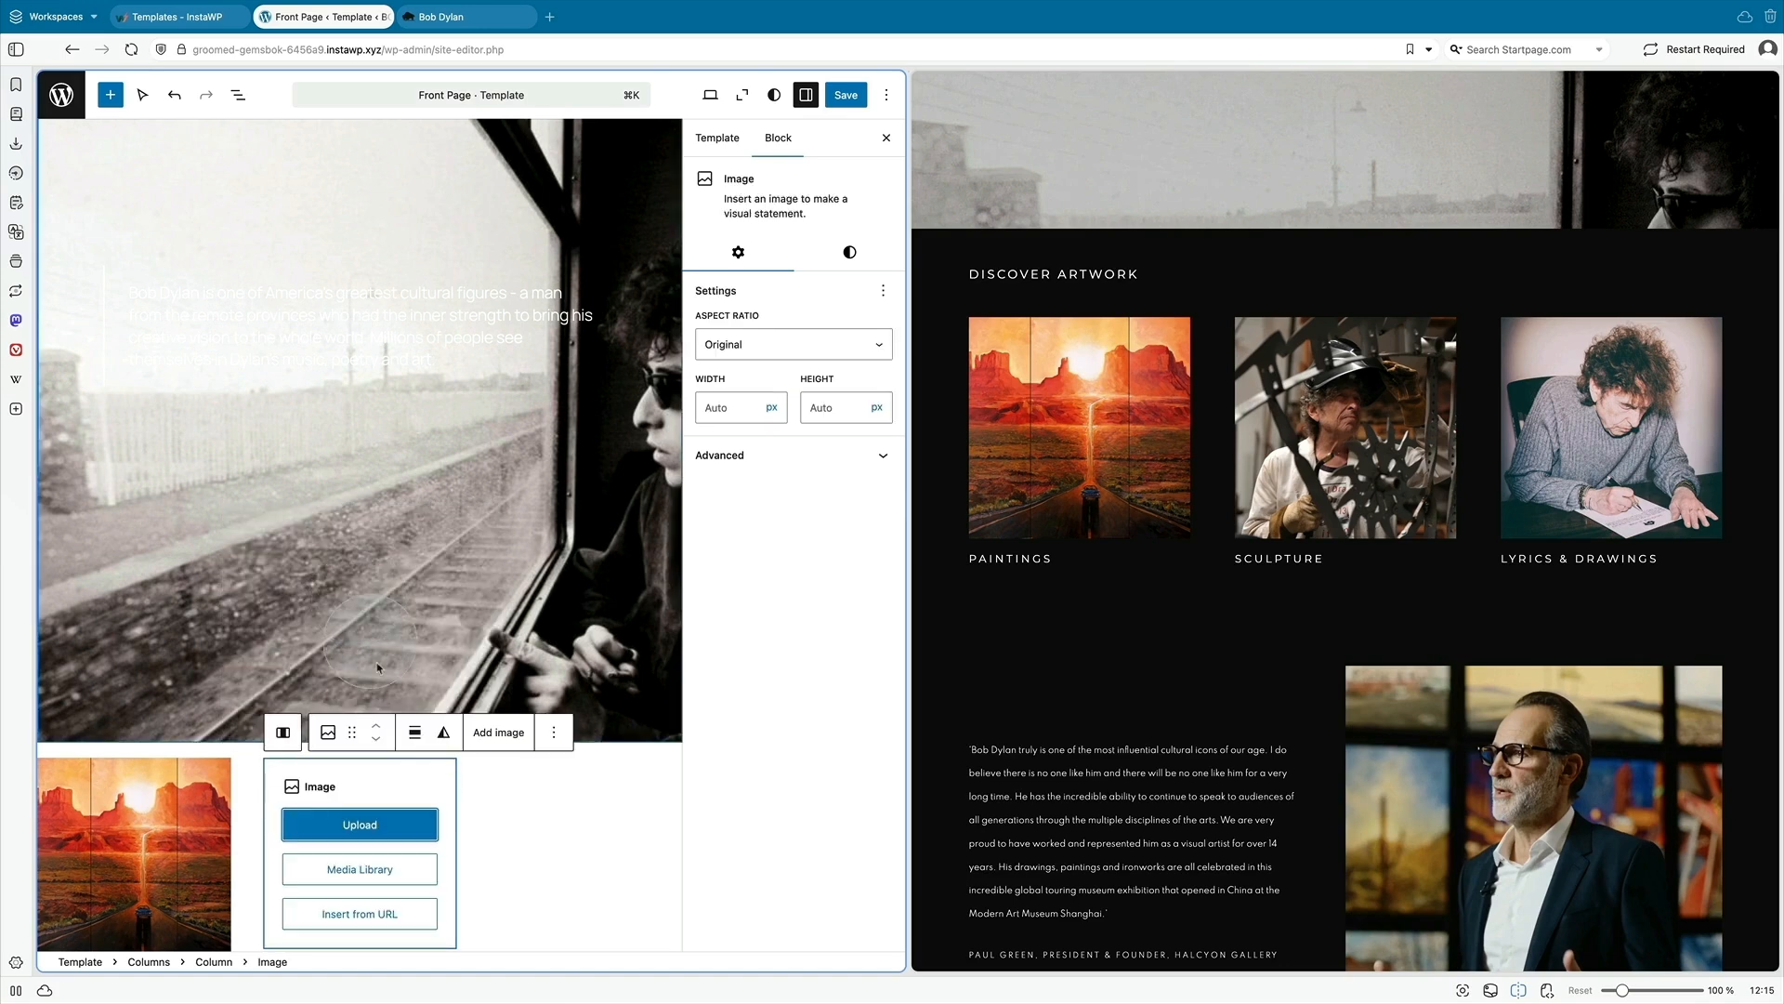
left_click(371, 871)
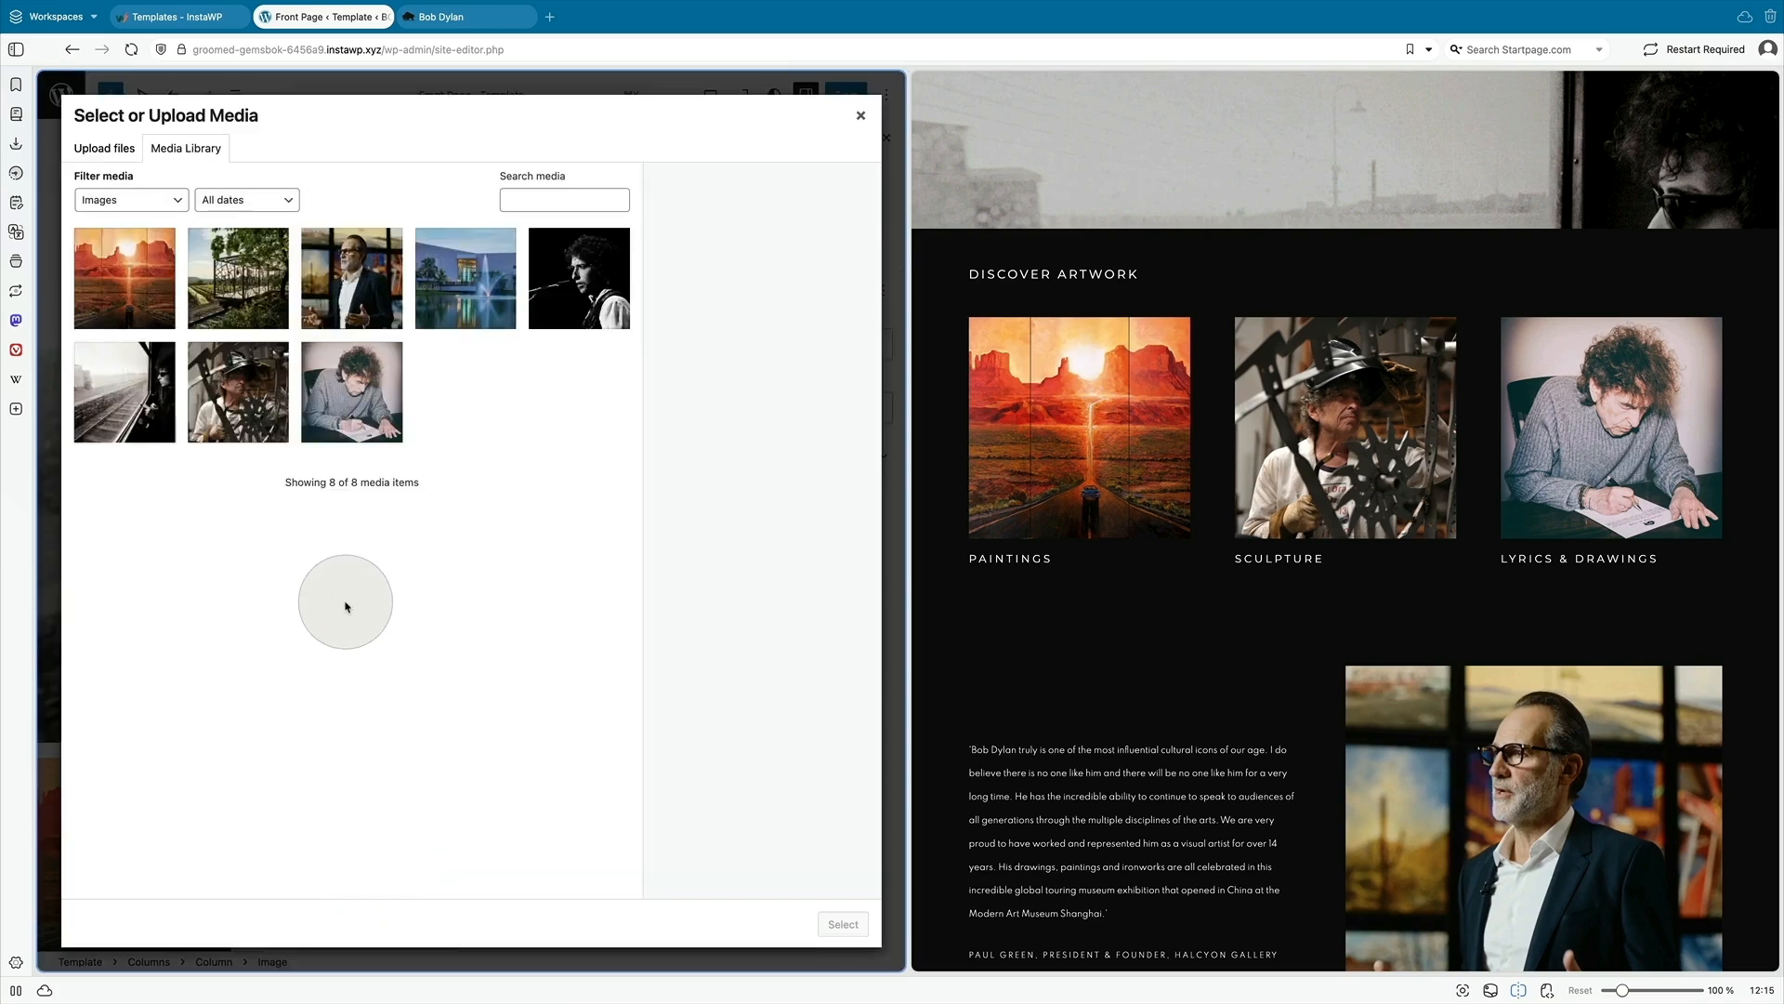
left_click(251, 423)
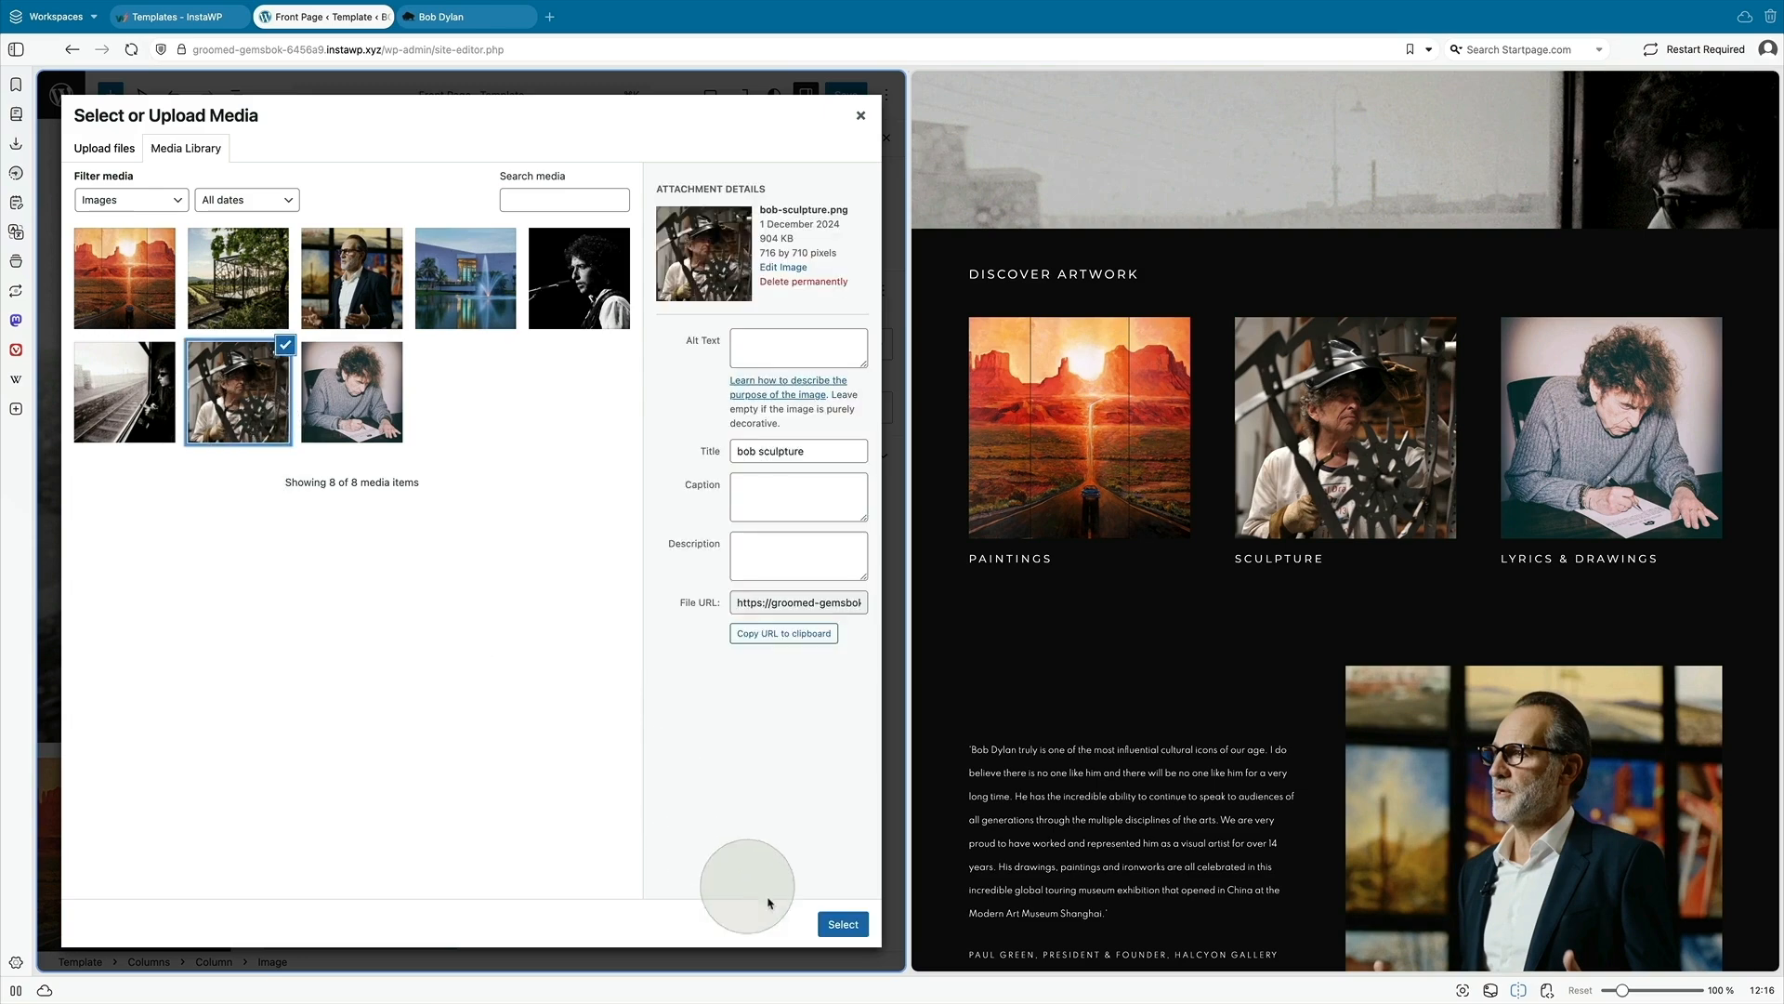
left_click(831, 925)
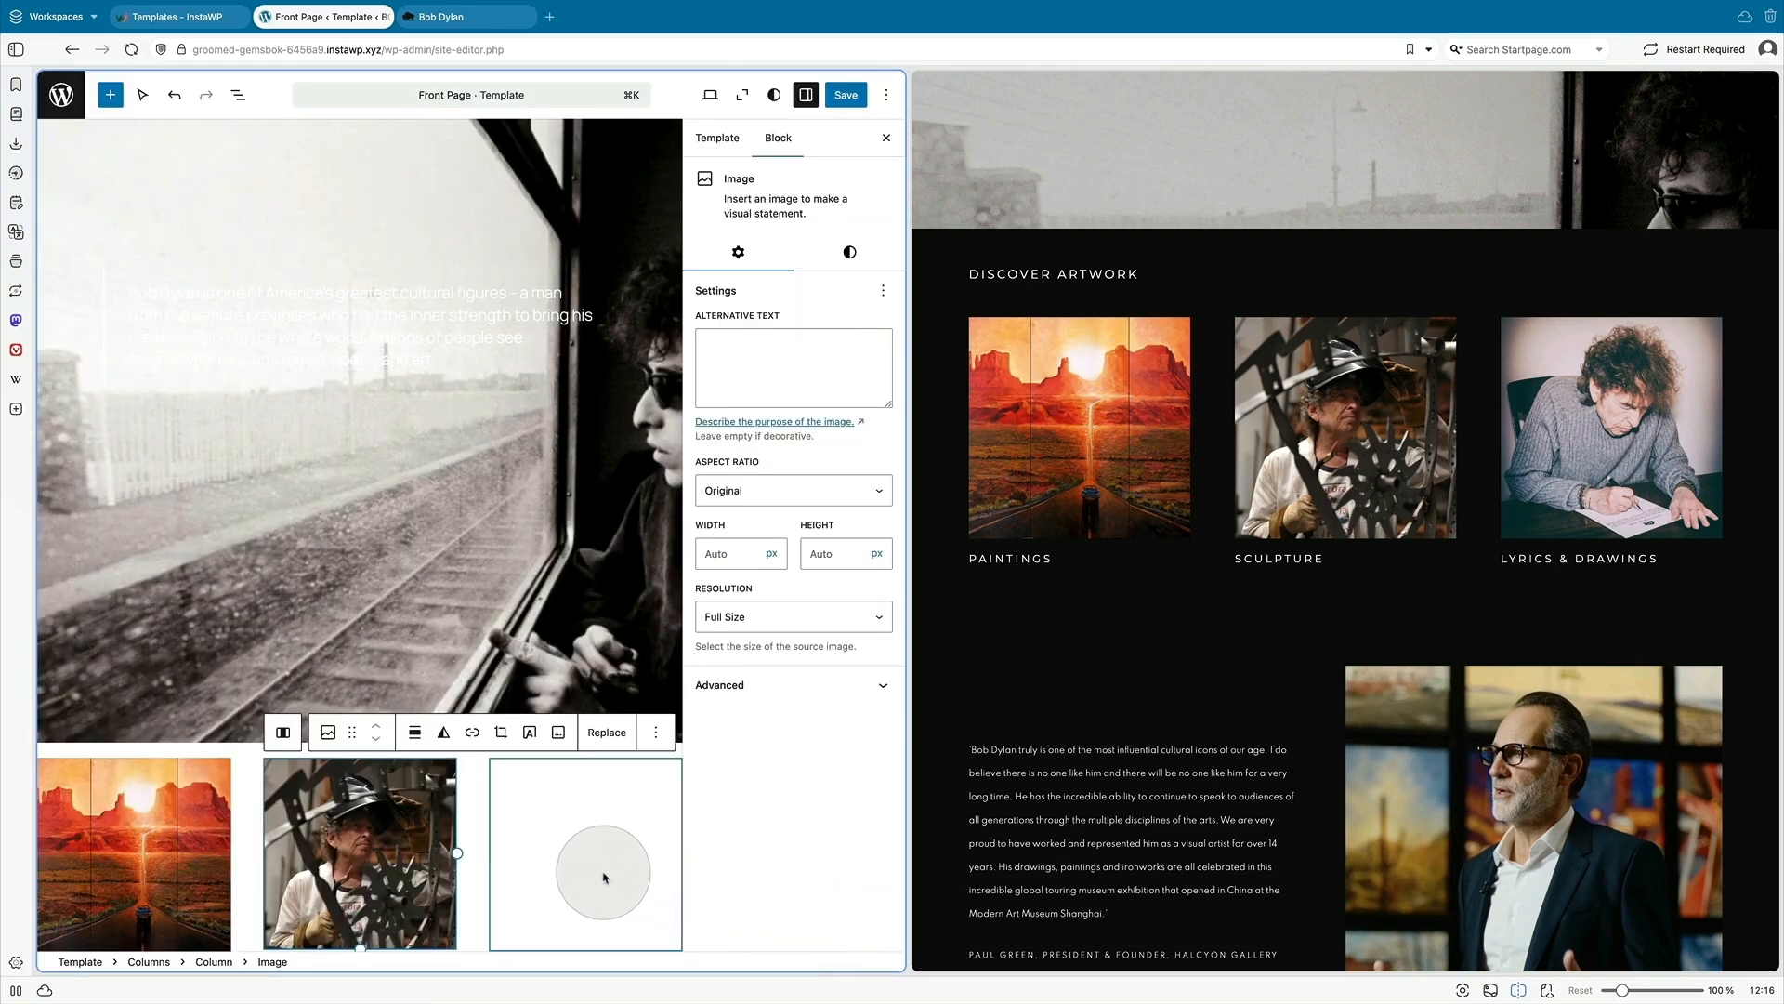
- Set the sculpture image's aspect ratio to Square - 1:1 and insert bob-drawing.png from the Media Library into the third column
left_click(780, 490)
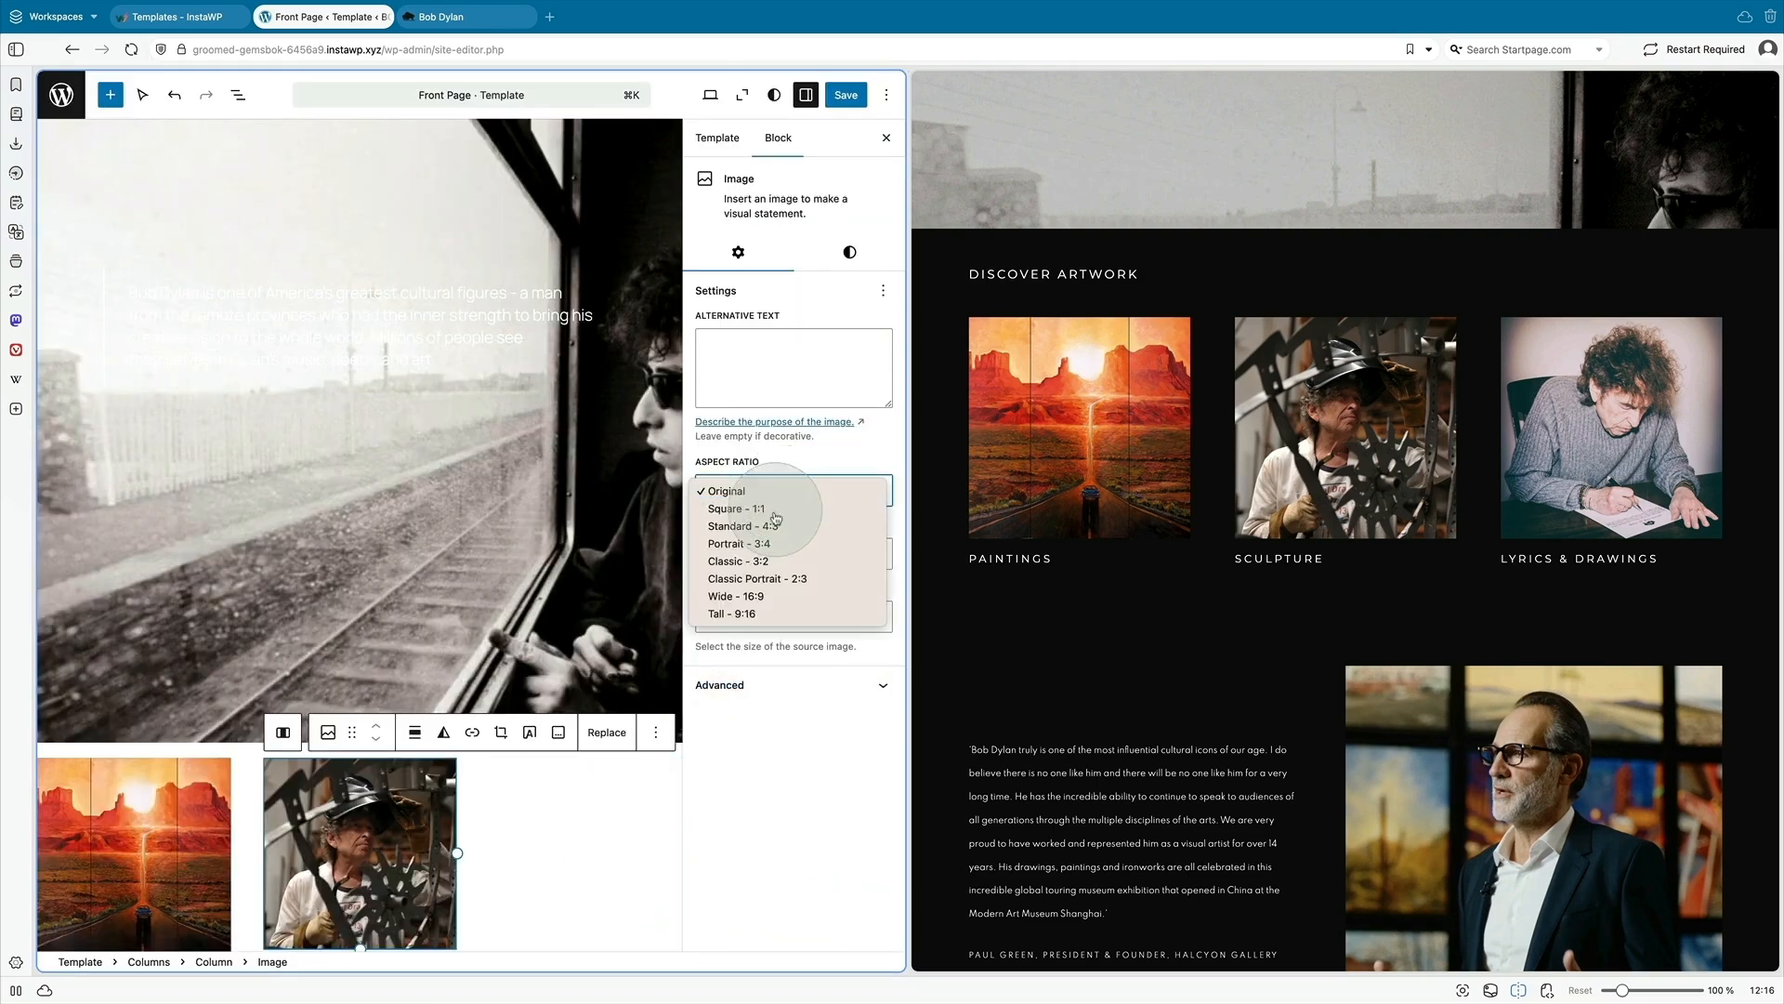
left_click(775, 507)
left_click(590, 854)
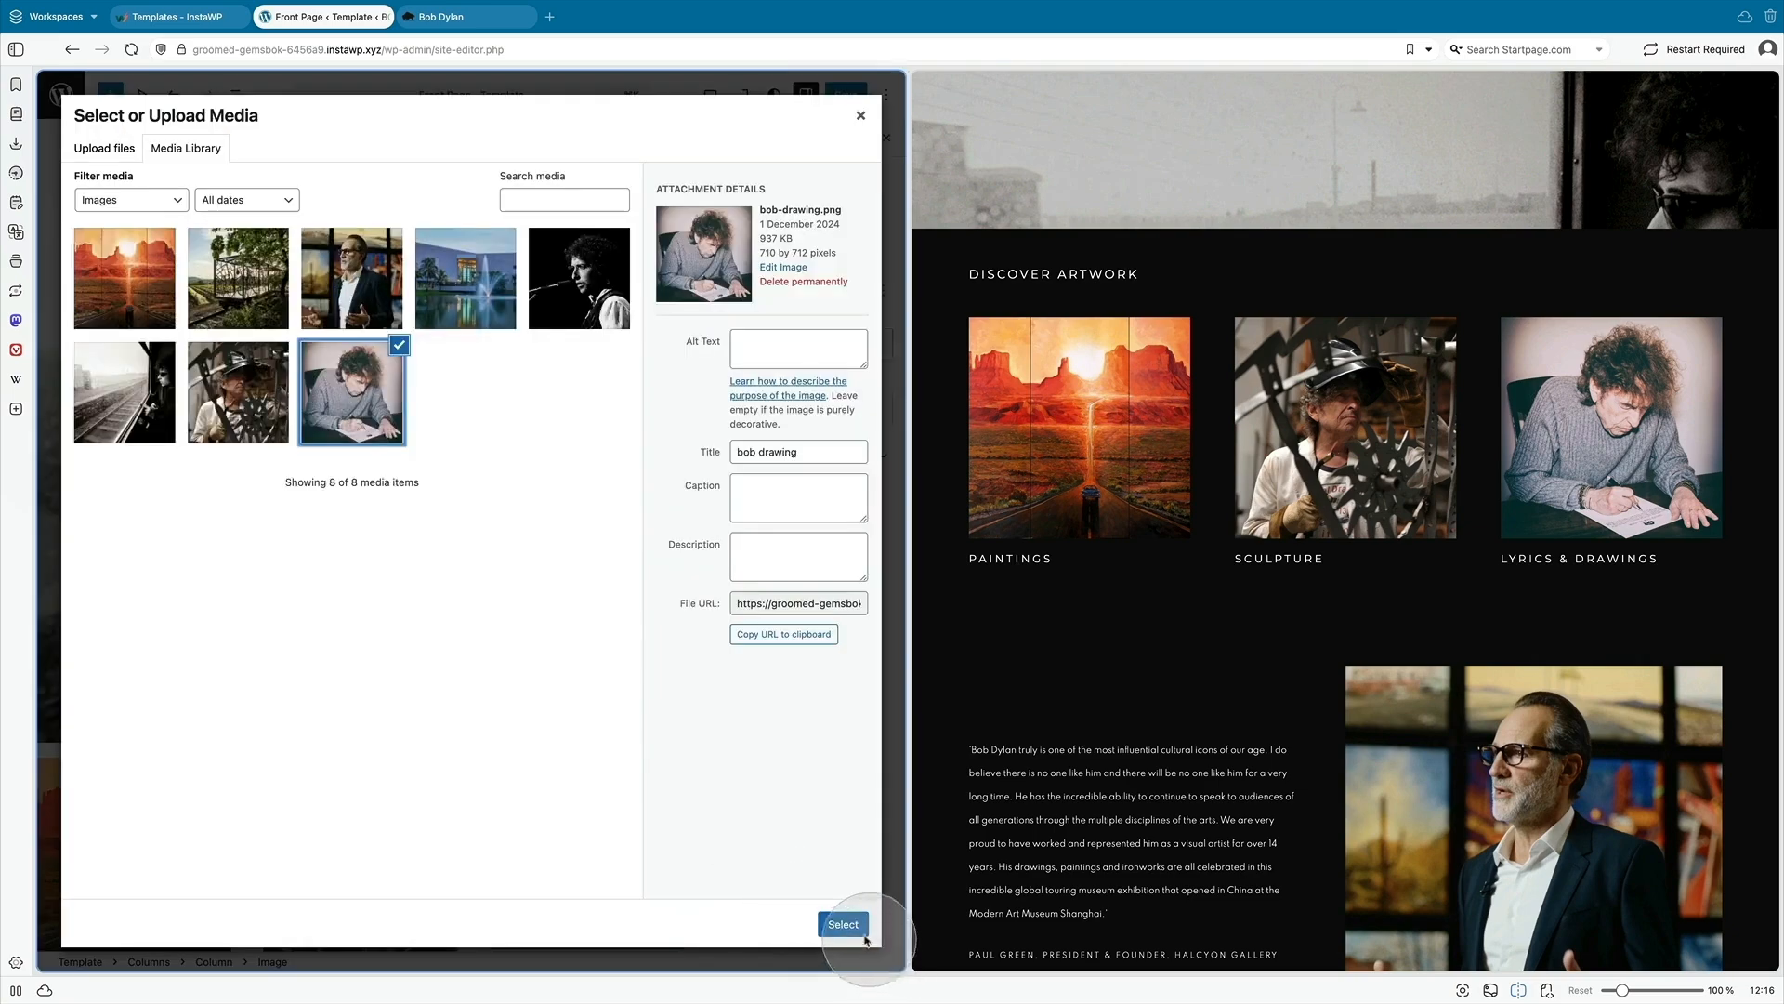
left_click(843, 923)
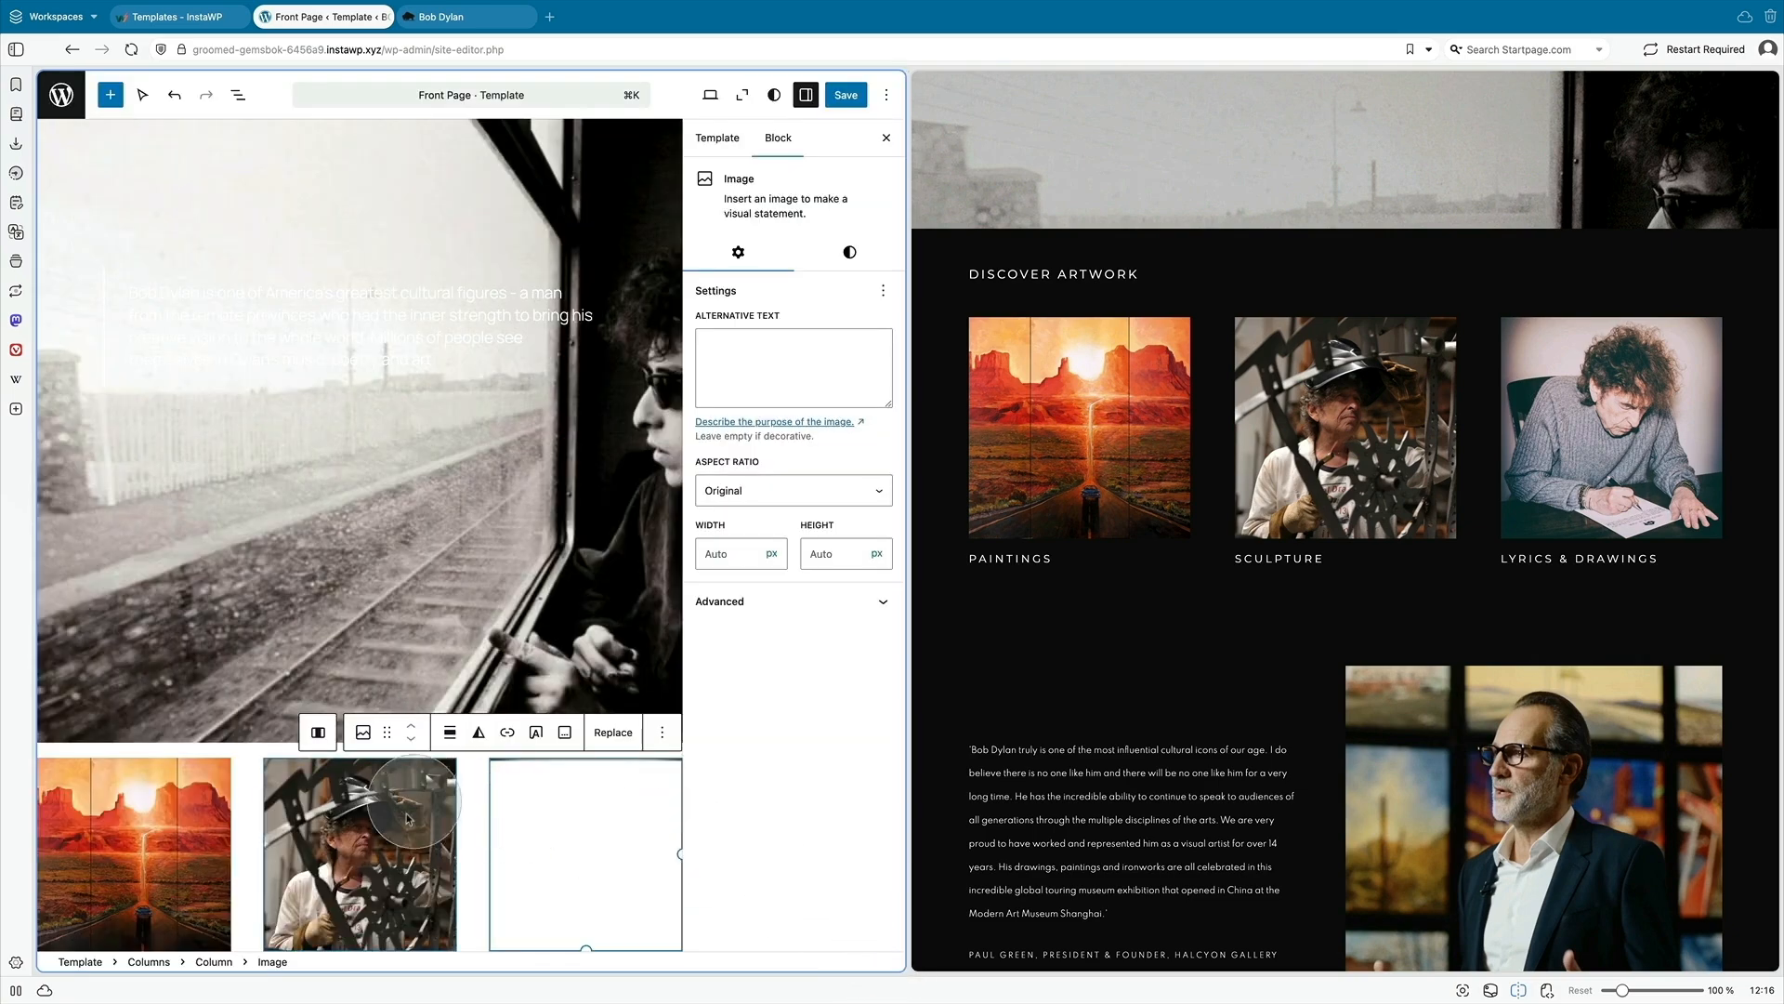
- Set the background colour of the whole artwork Columns block to the black theme colour
left_click(212, 824)
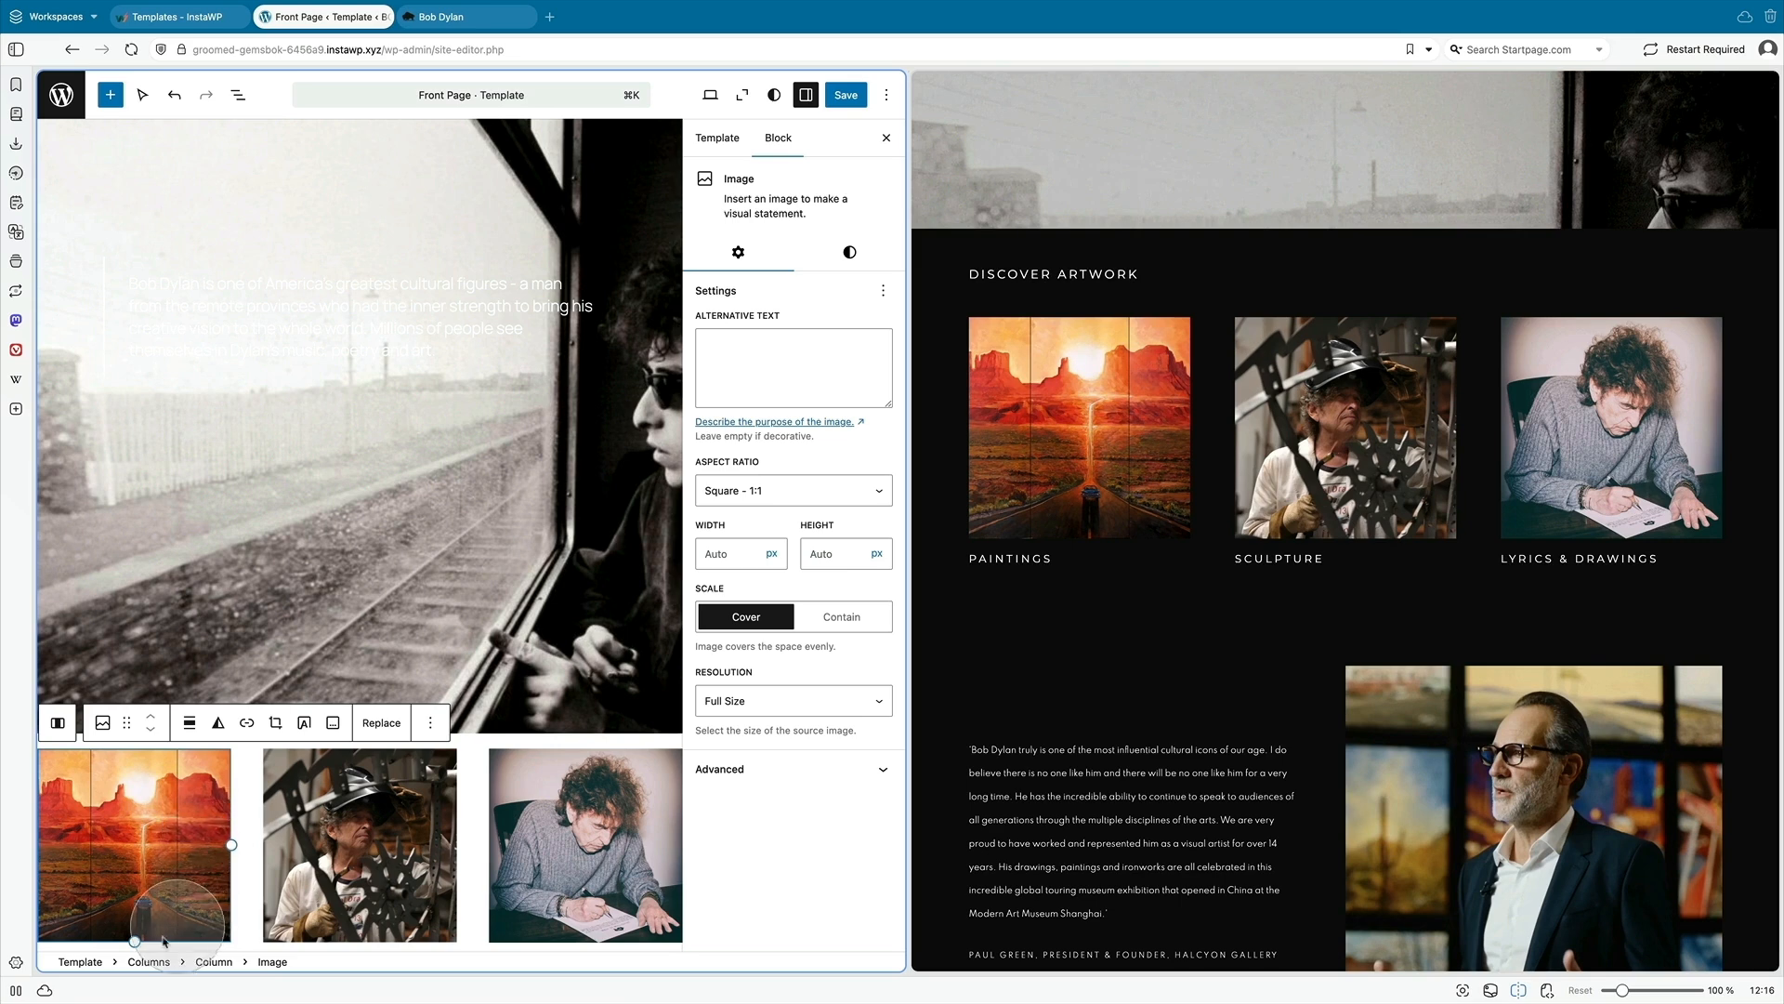
left_click(149, 963)
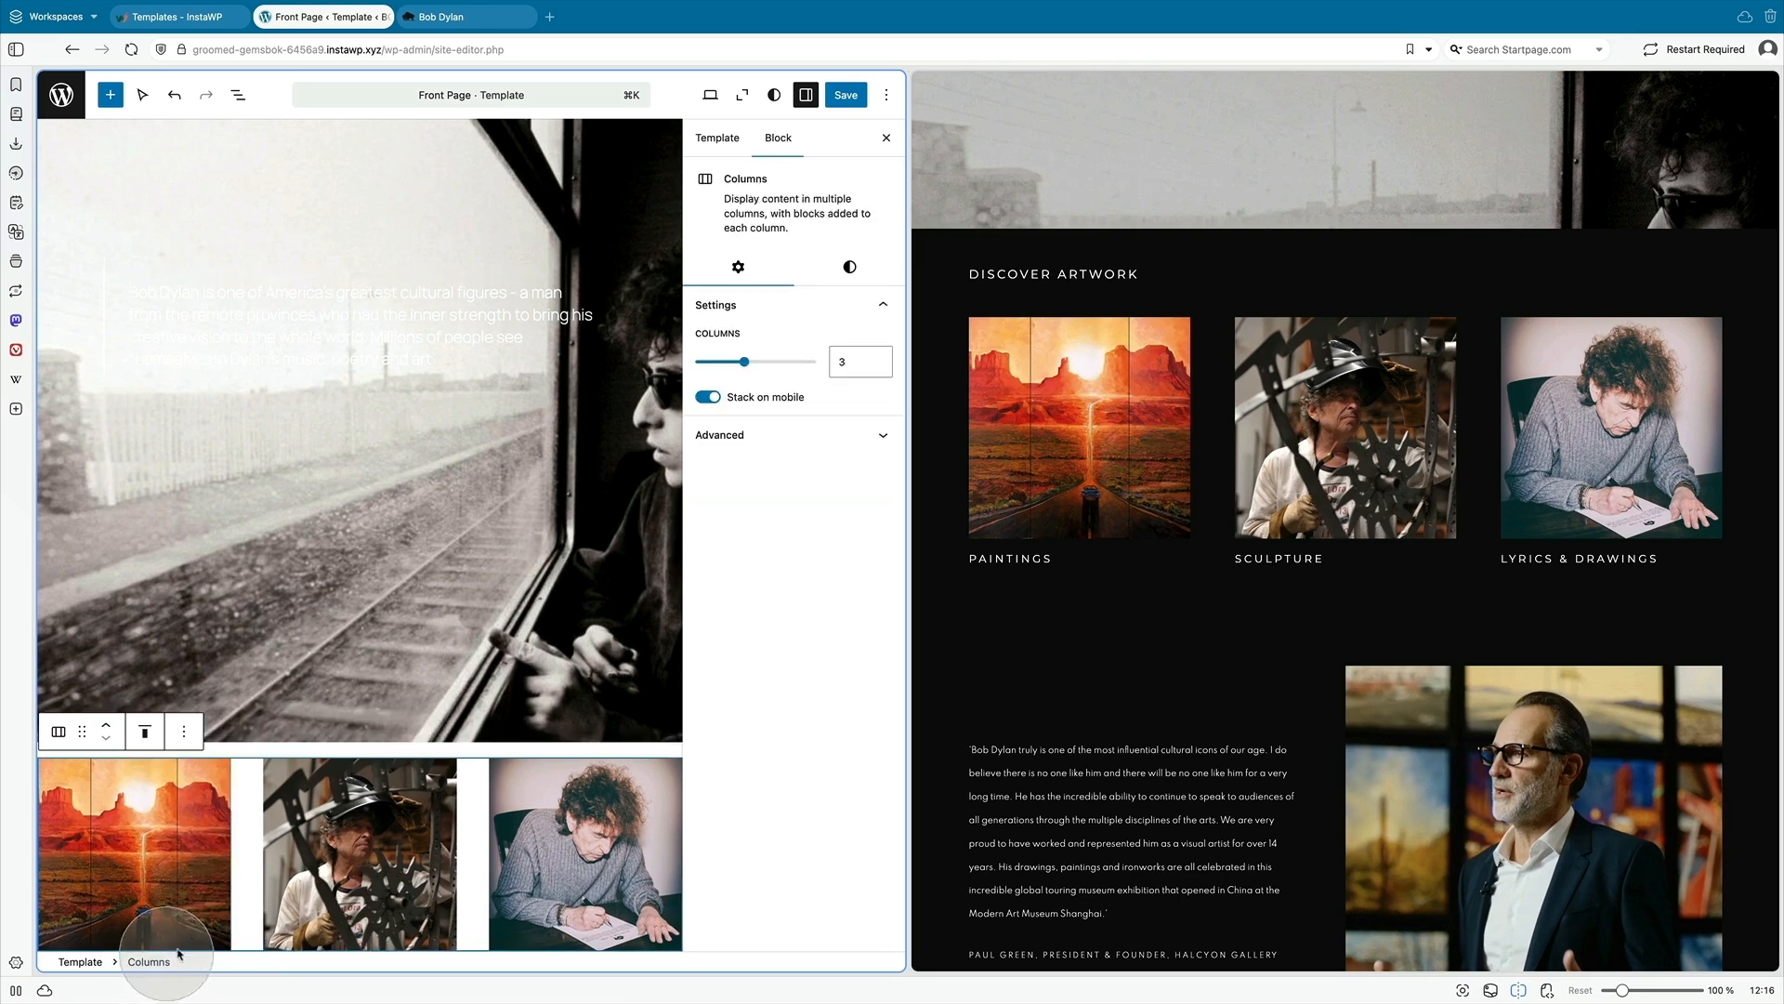
left_click(848, 267)
left_click(811, 536)
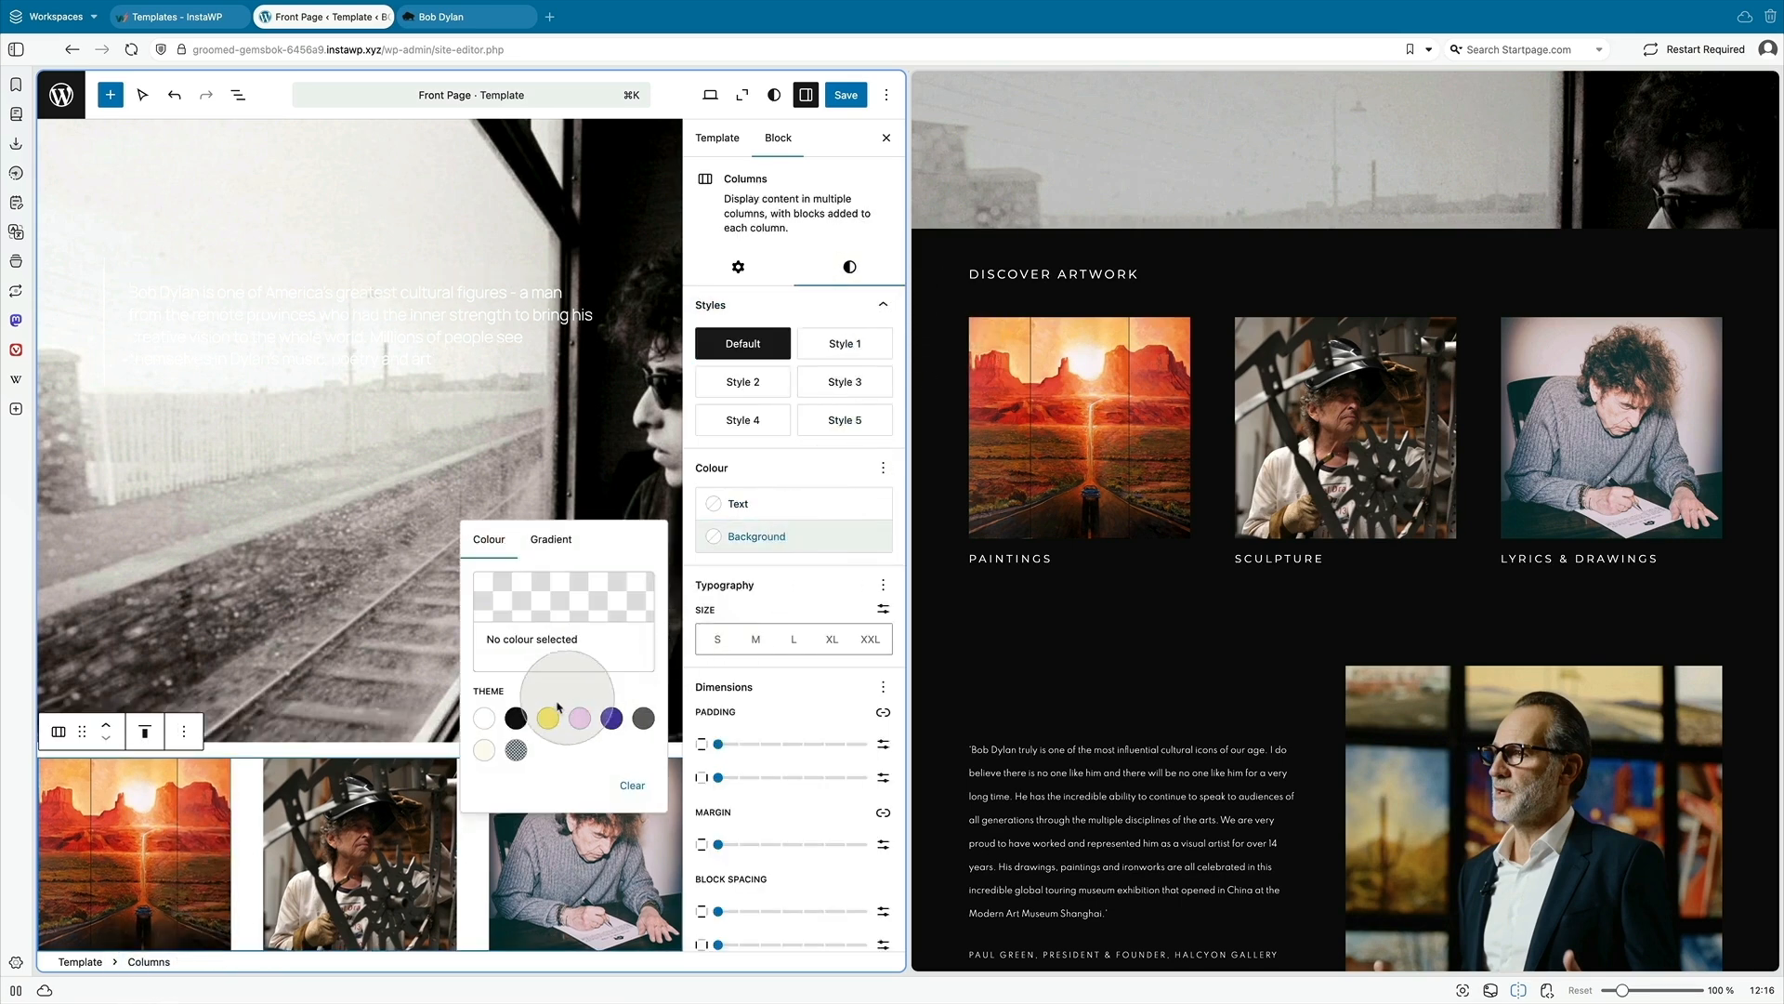
left_click(516, 720)
- Add a paragraph reading PAINTINGS under the desert-road painting and set its letter spacing to 5 px
left_click(93, 937)
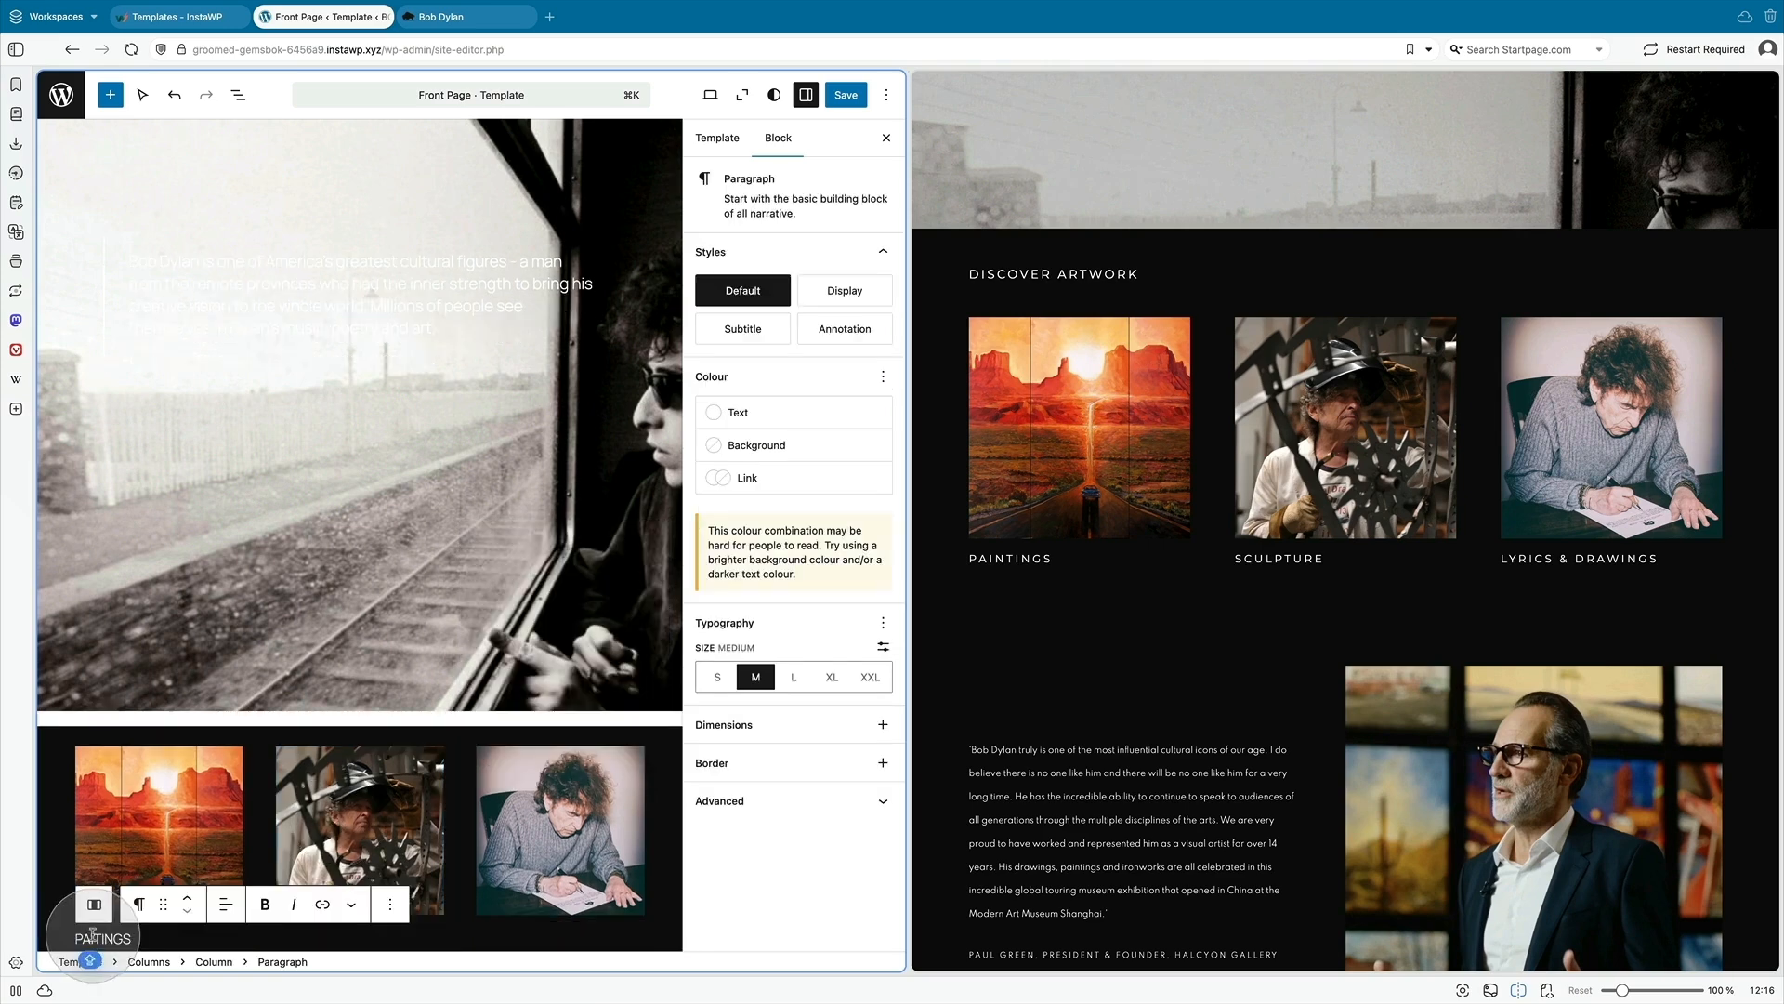
type("N")
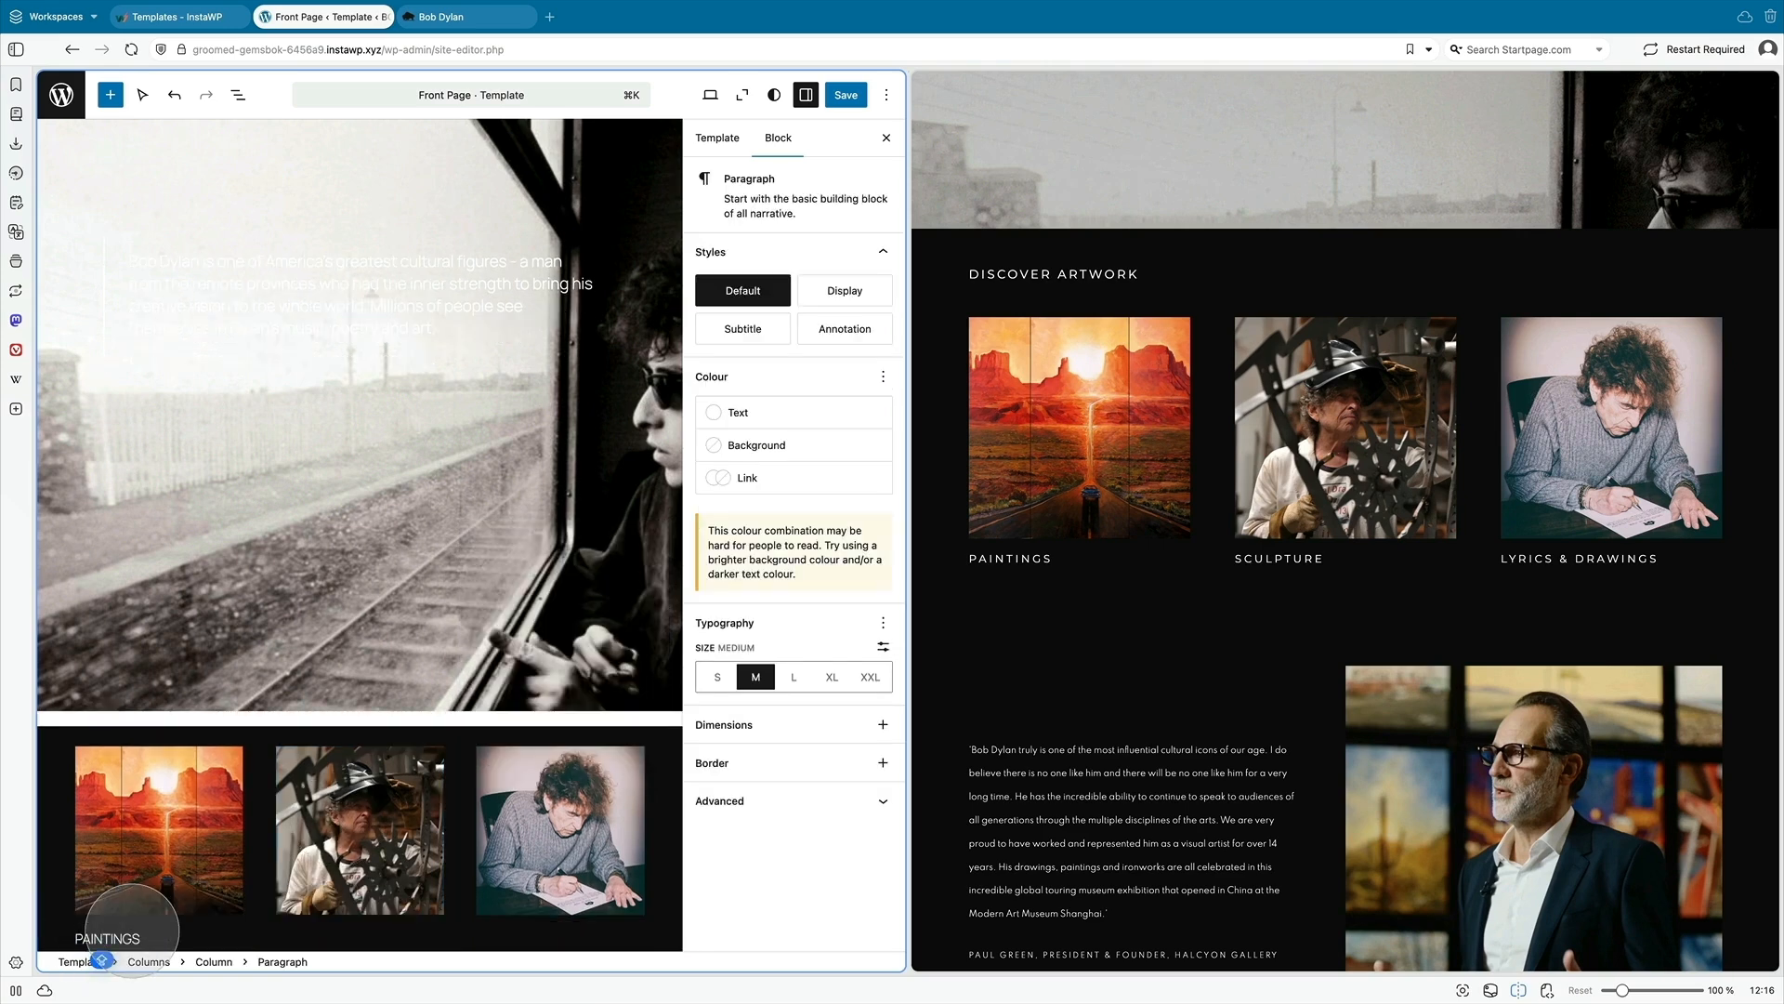
left_click(876, 614)
left_click(573, 777)
left_click(720, 746)
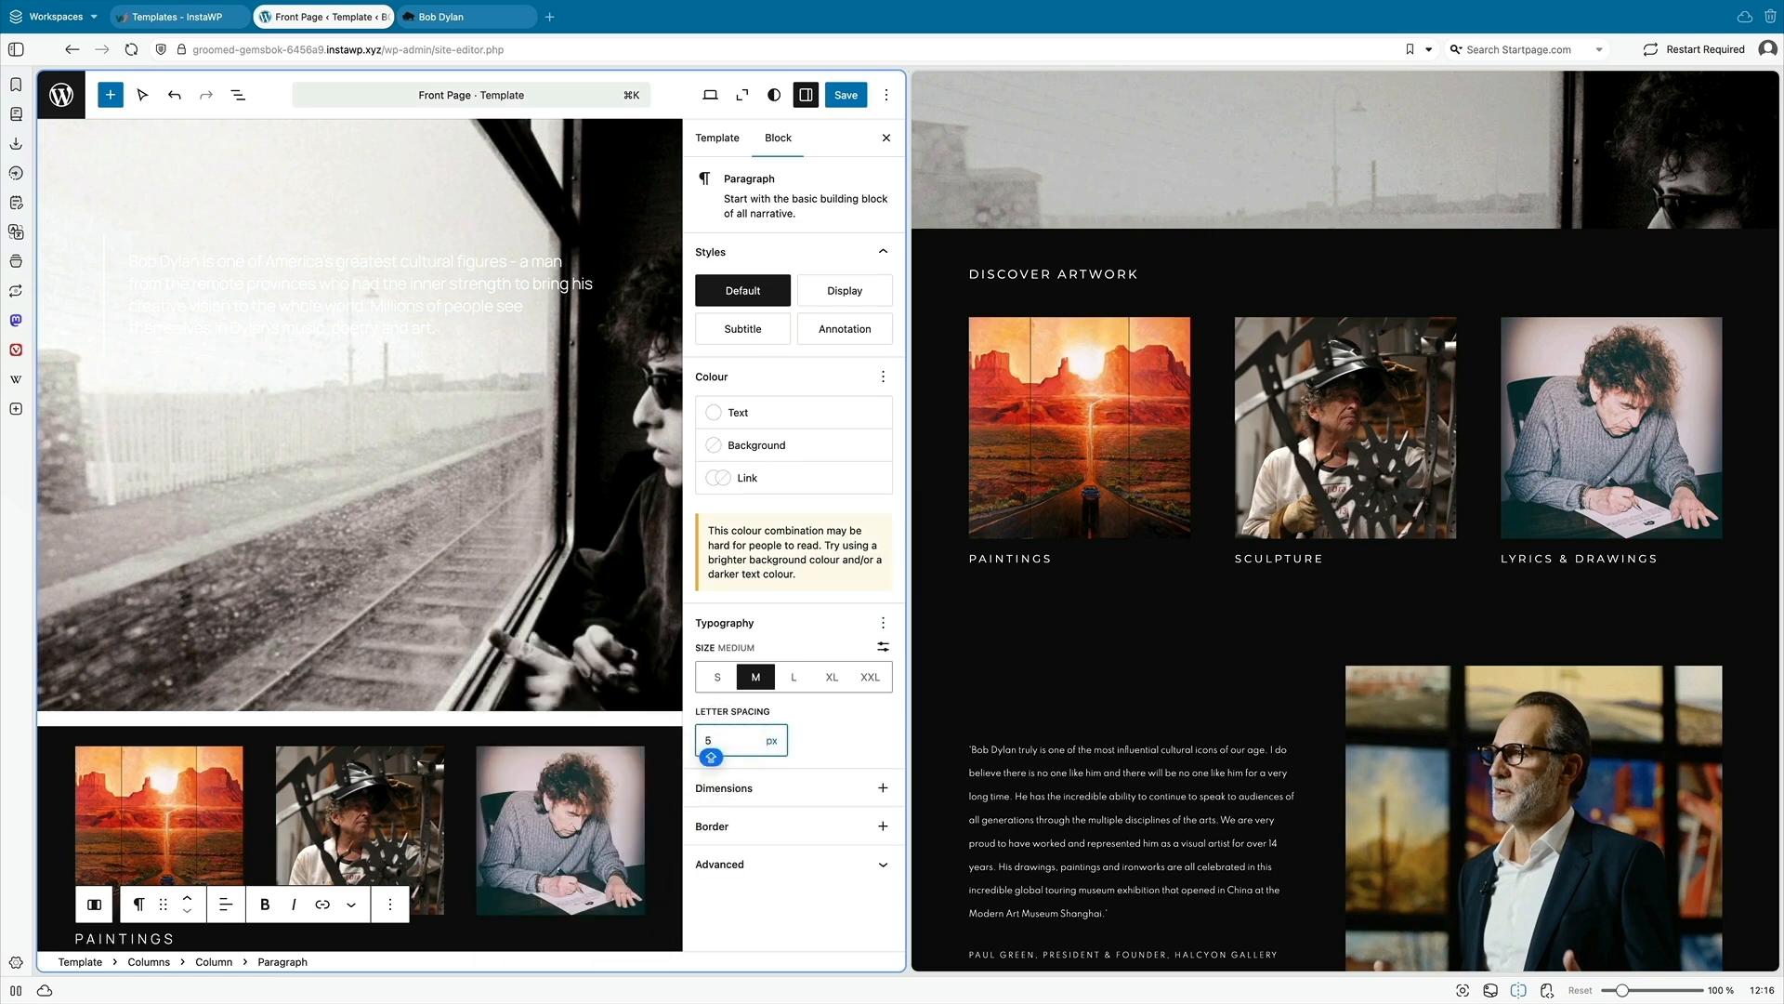
left_click(114, 937)
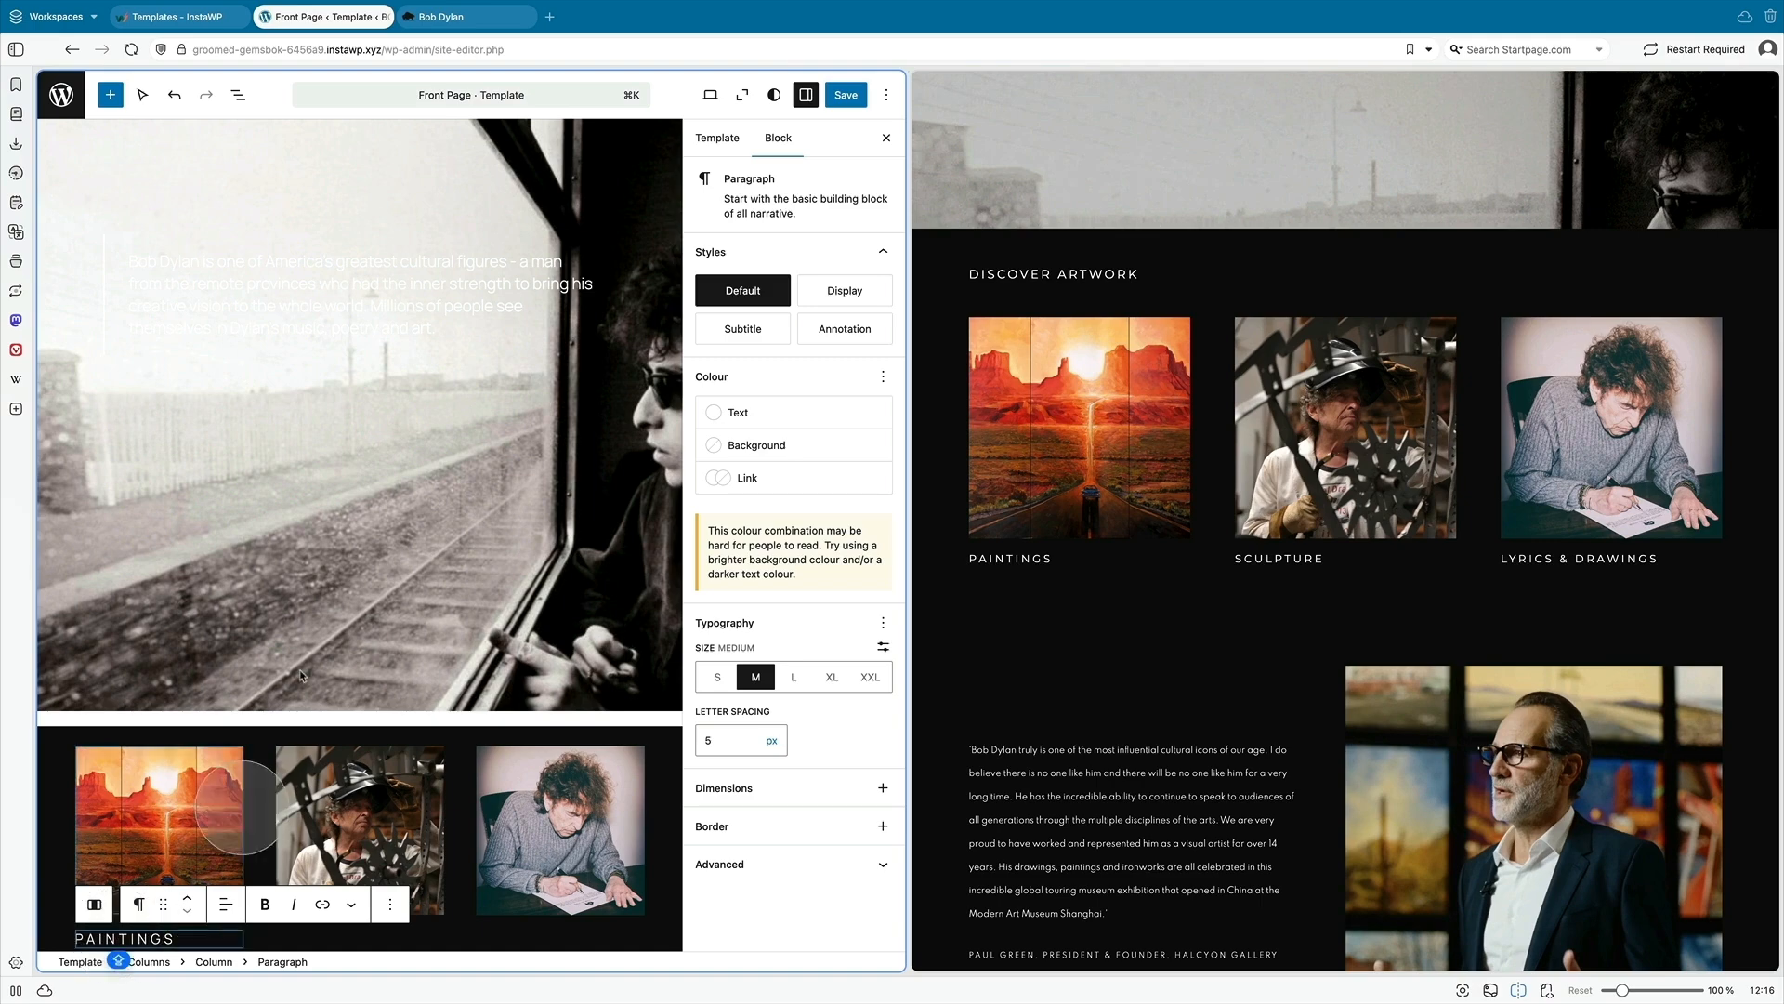
- Duplicate the PAINTINGS paragraph and move the copy below the sculpture image in the second column
left_click(238, 96)
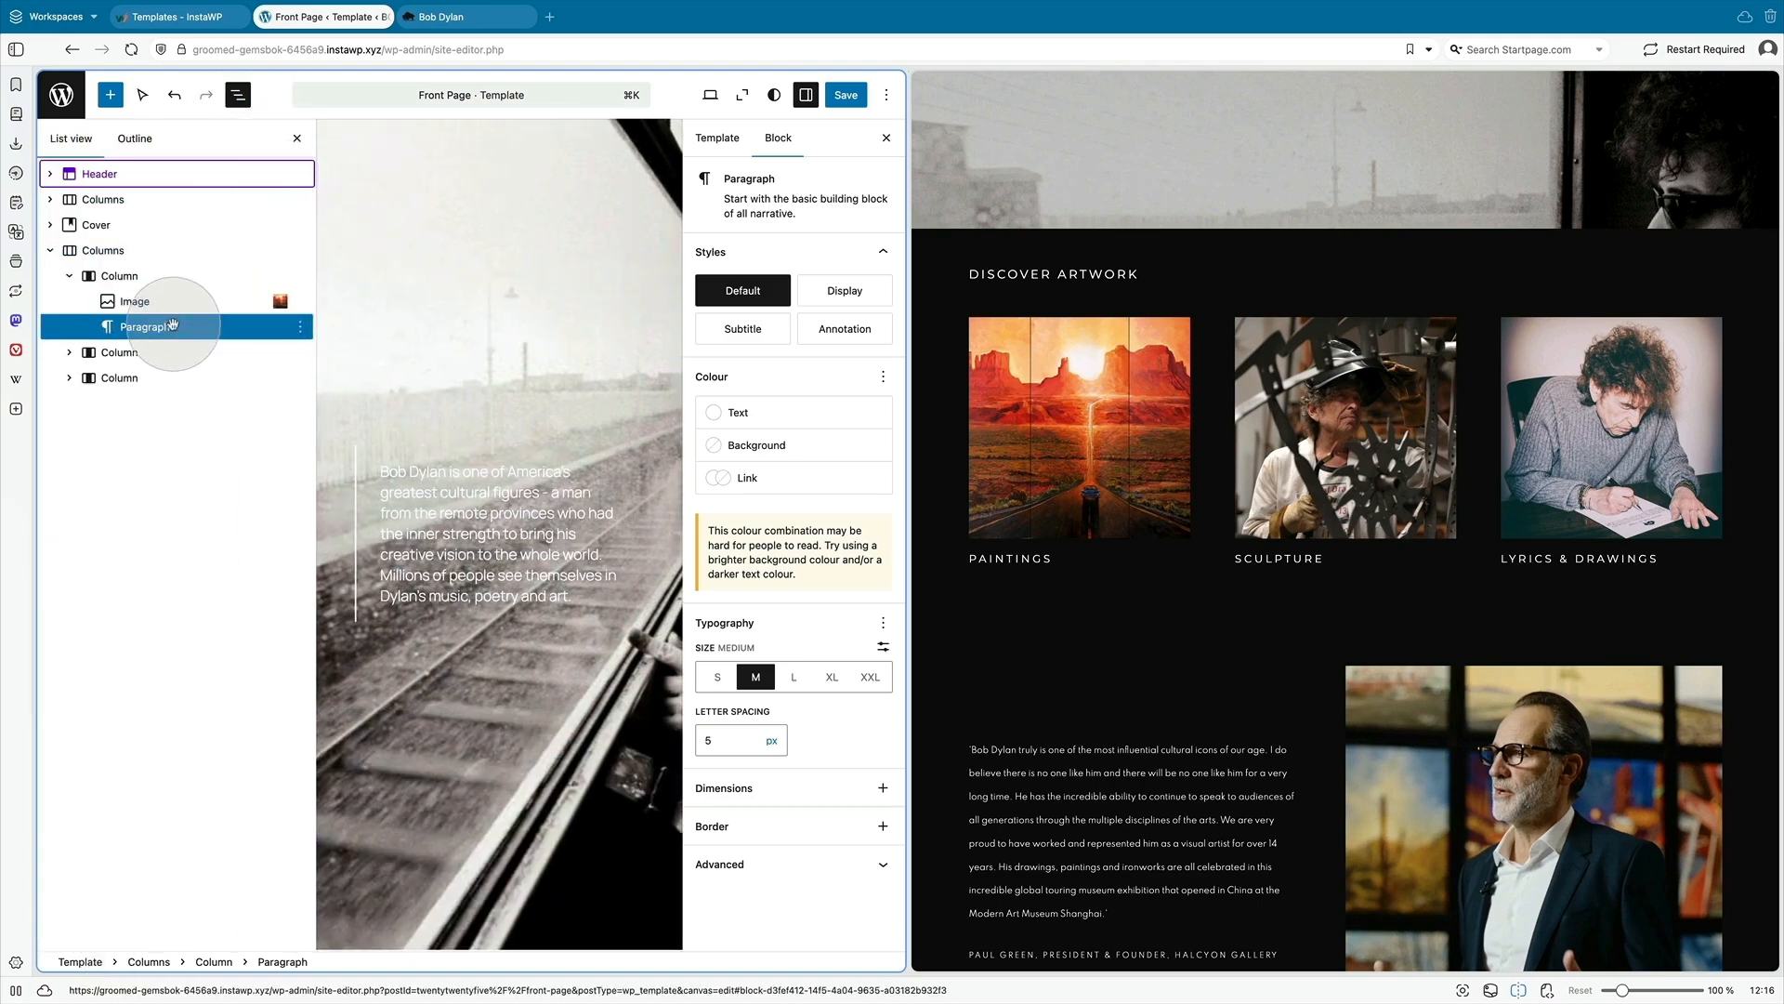
left_click(68, 357)
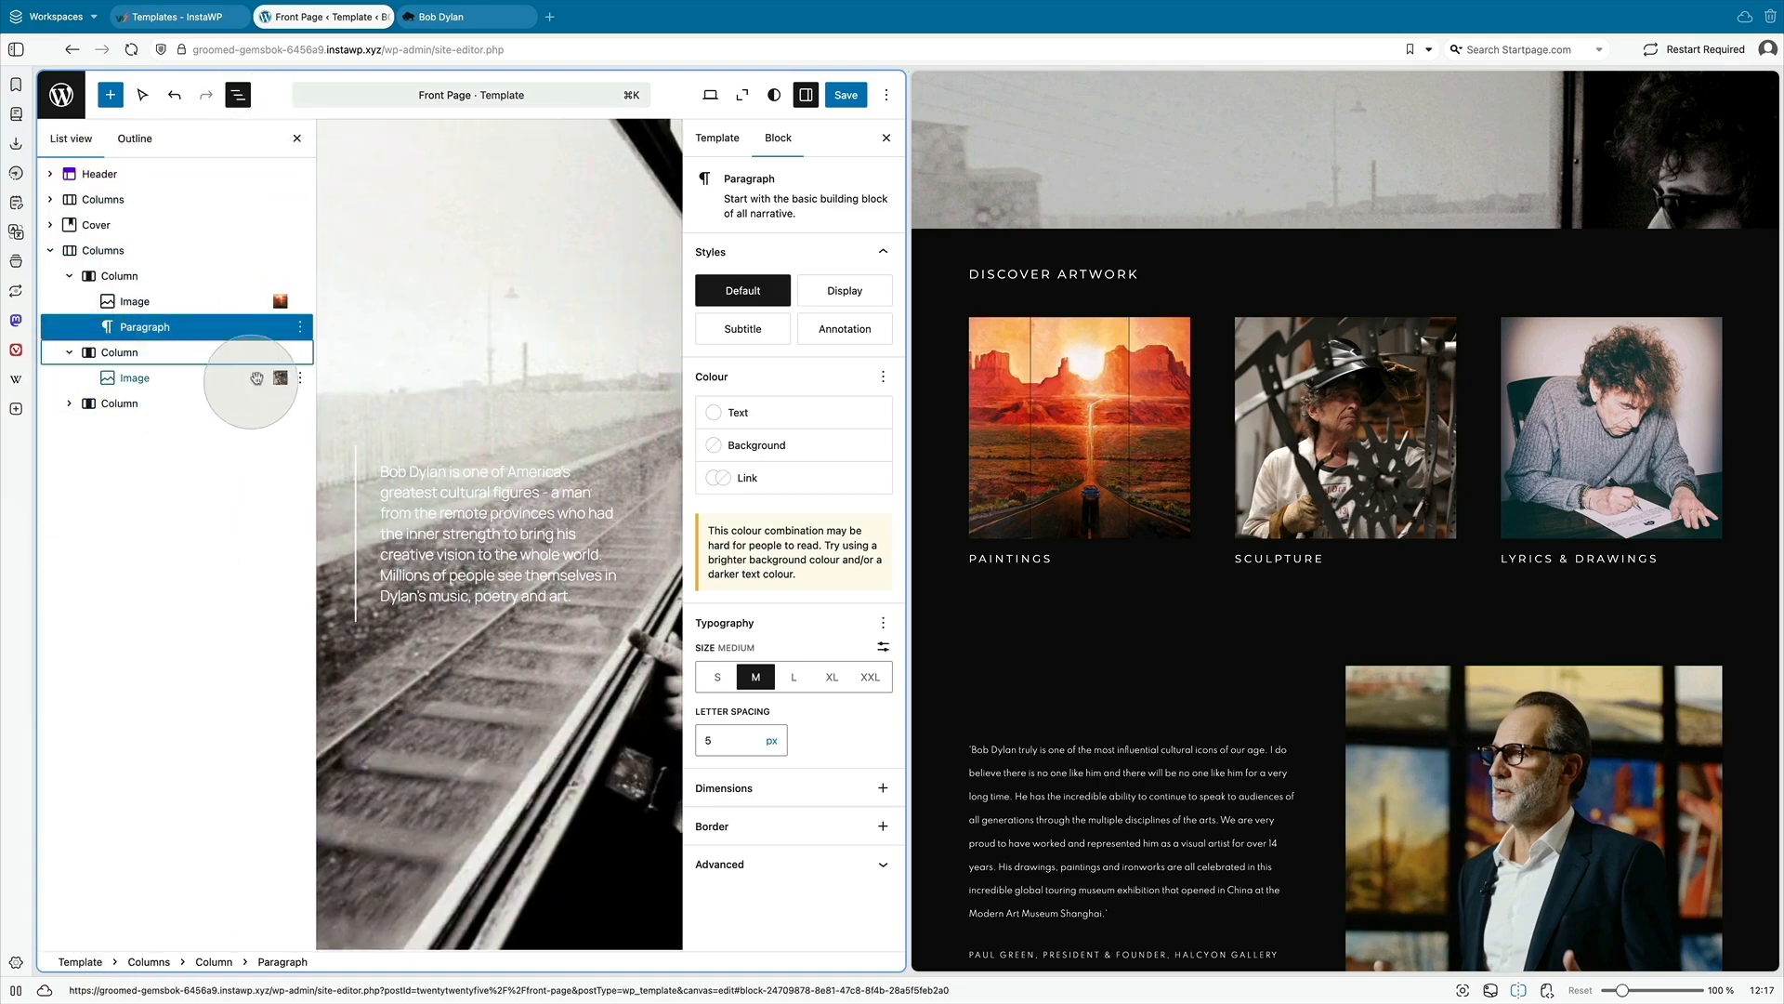
left_click(299, 326)
left_click(316, 402)
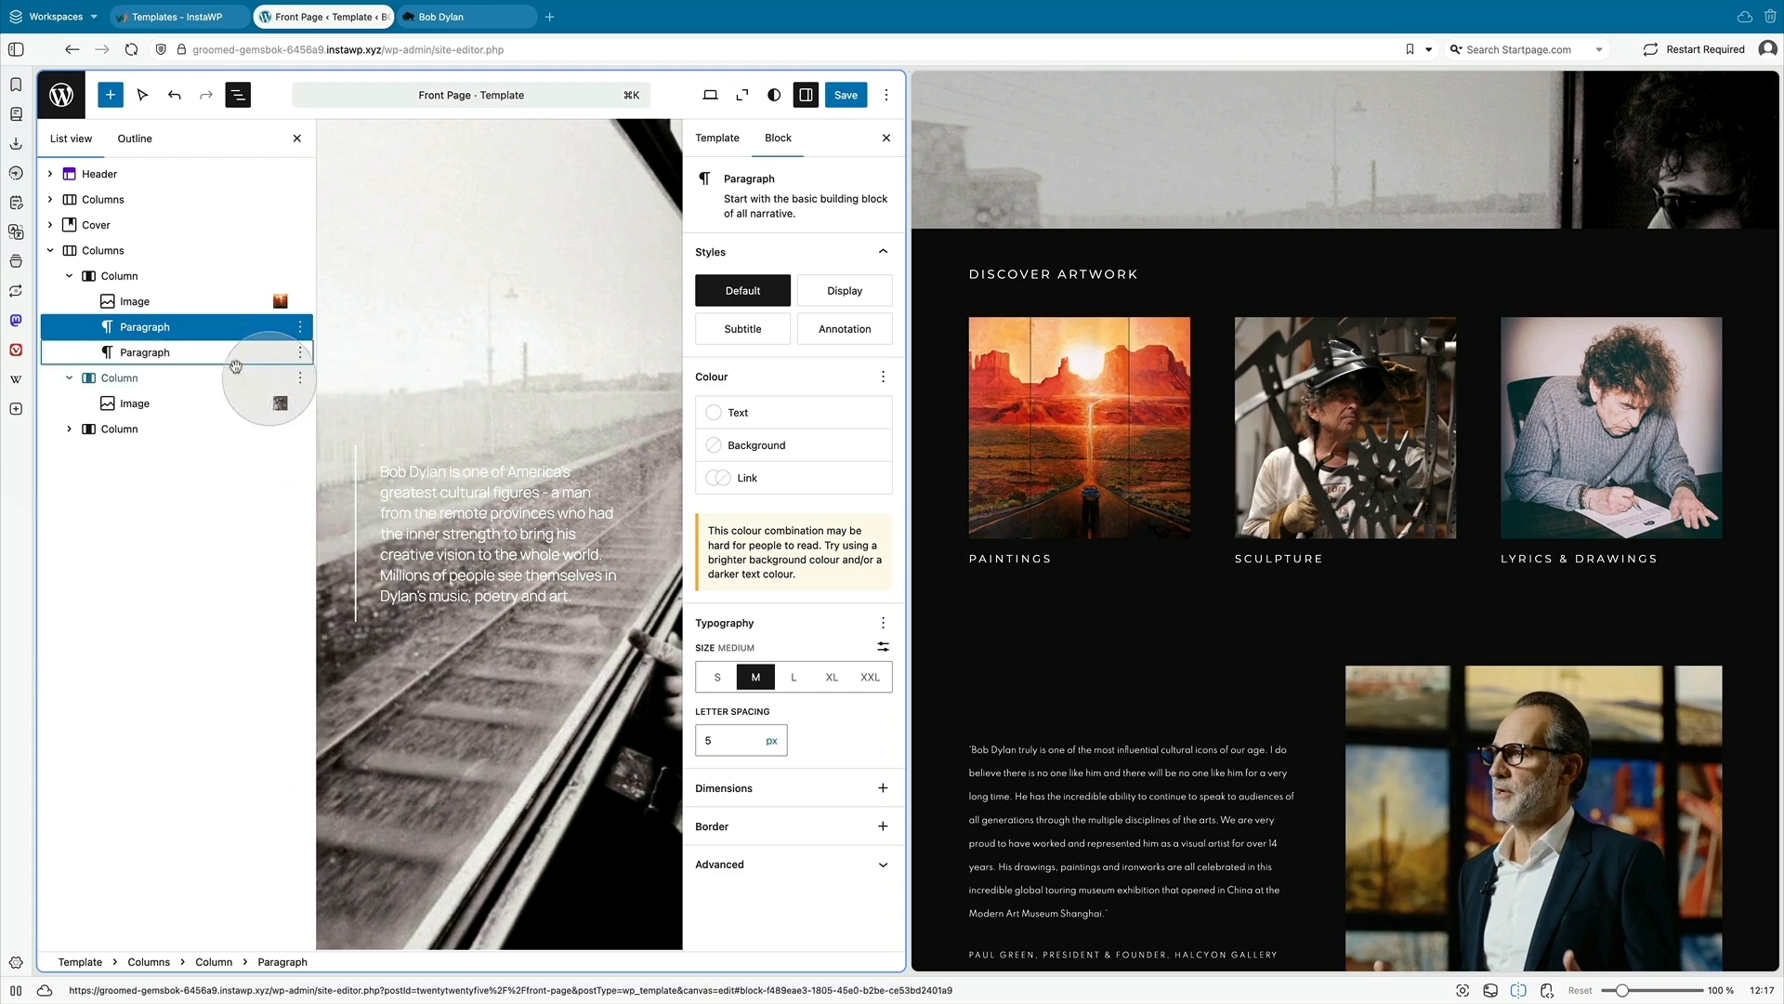
left_click_drag(171, 354, 171, 404)
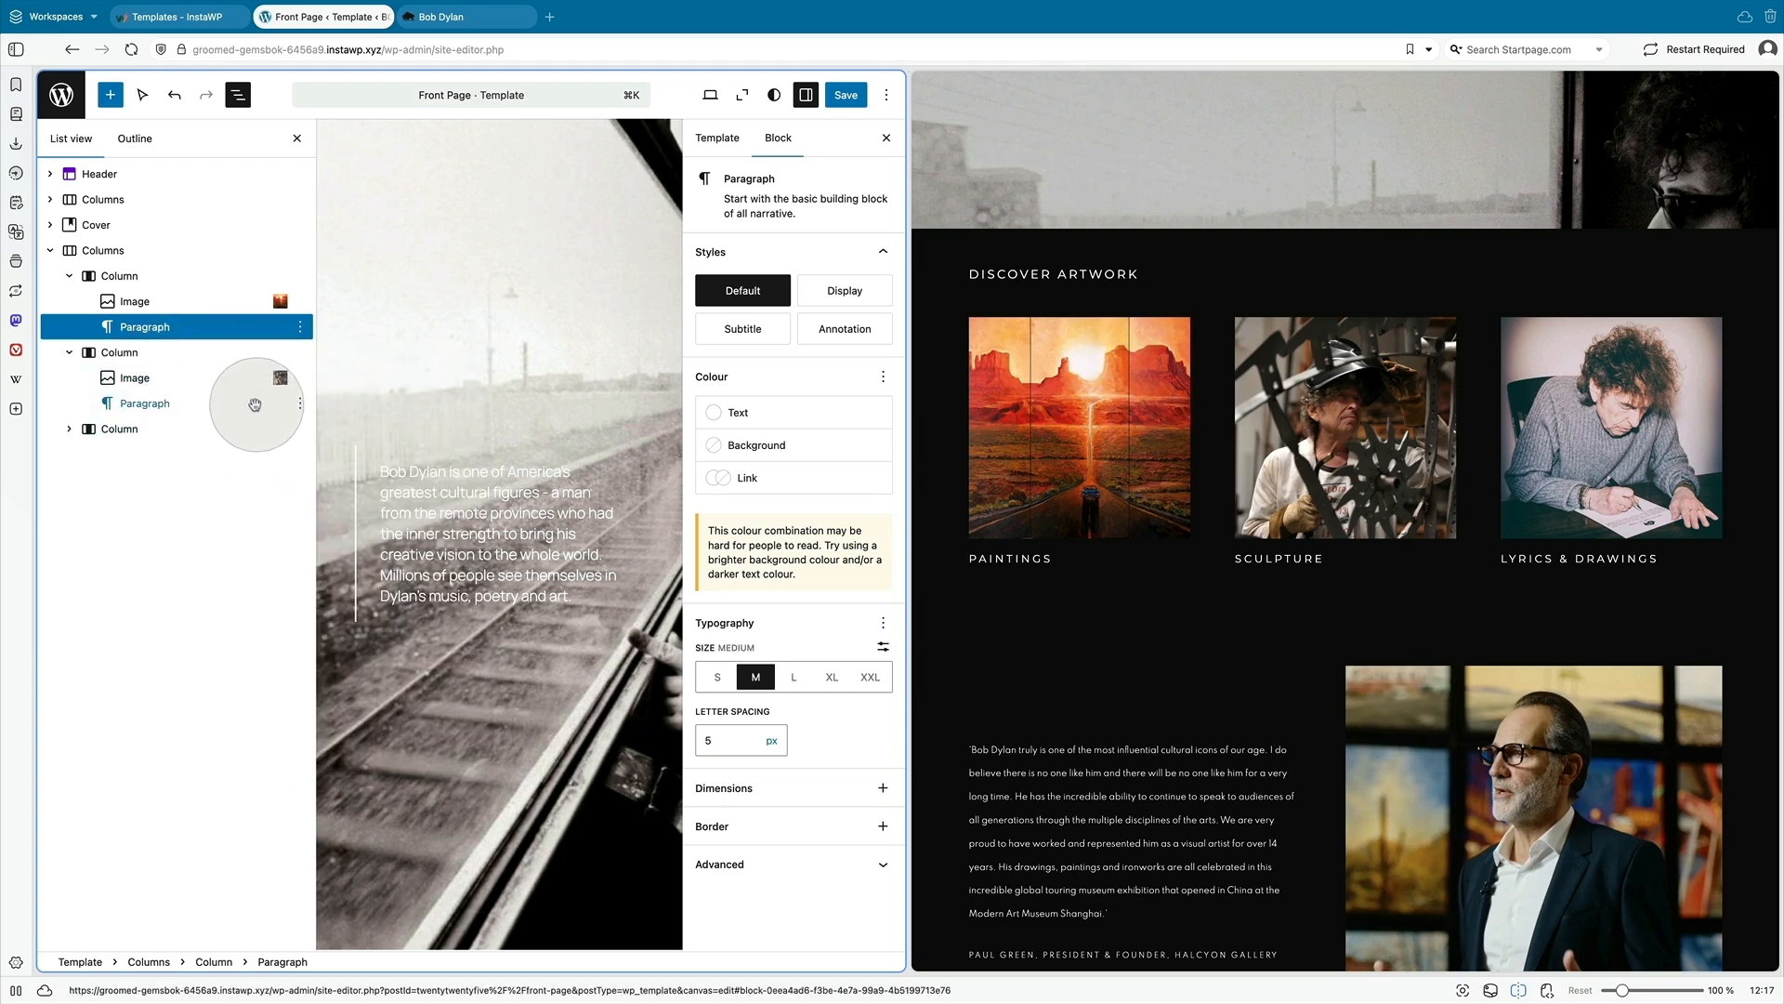
- Duplicate the second column's caption paragraph and move the copy below the drawing image in the third column
left_click(249, 402)
left_click(300, 403)
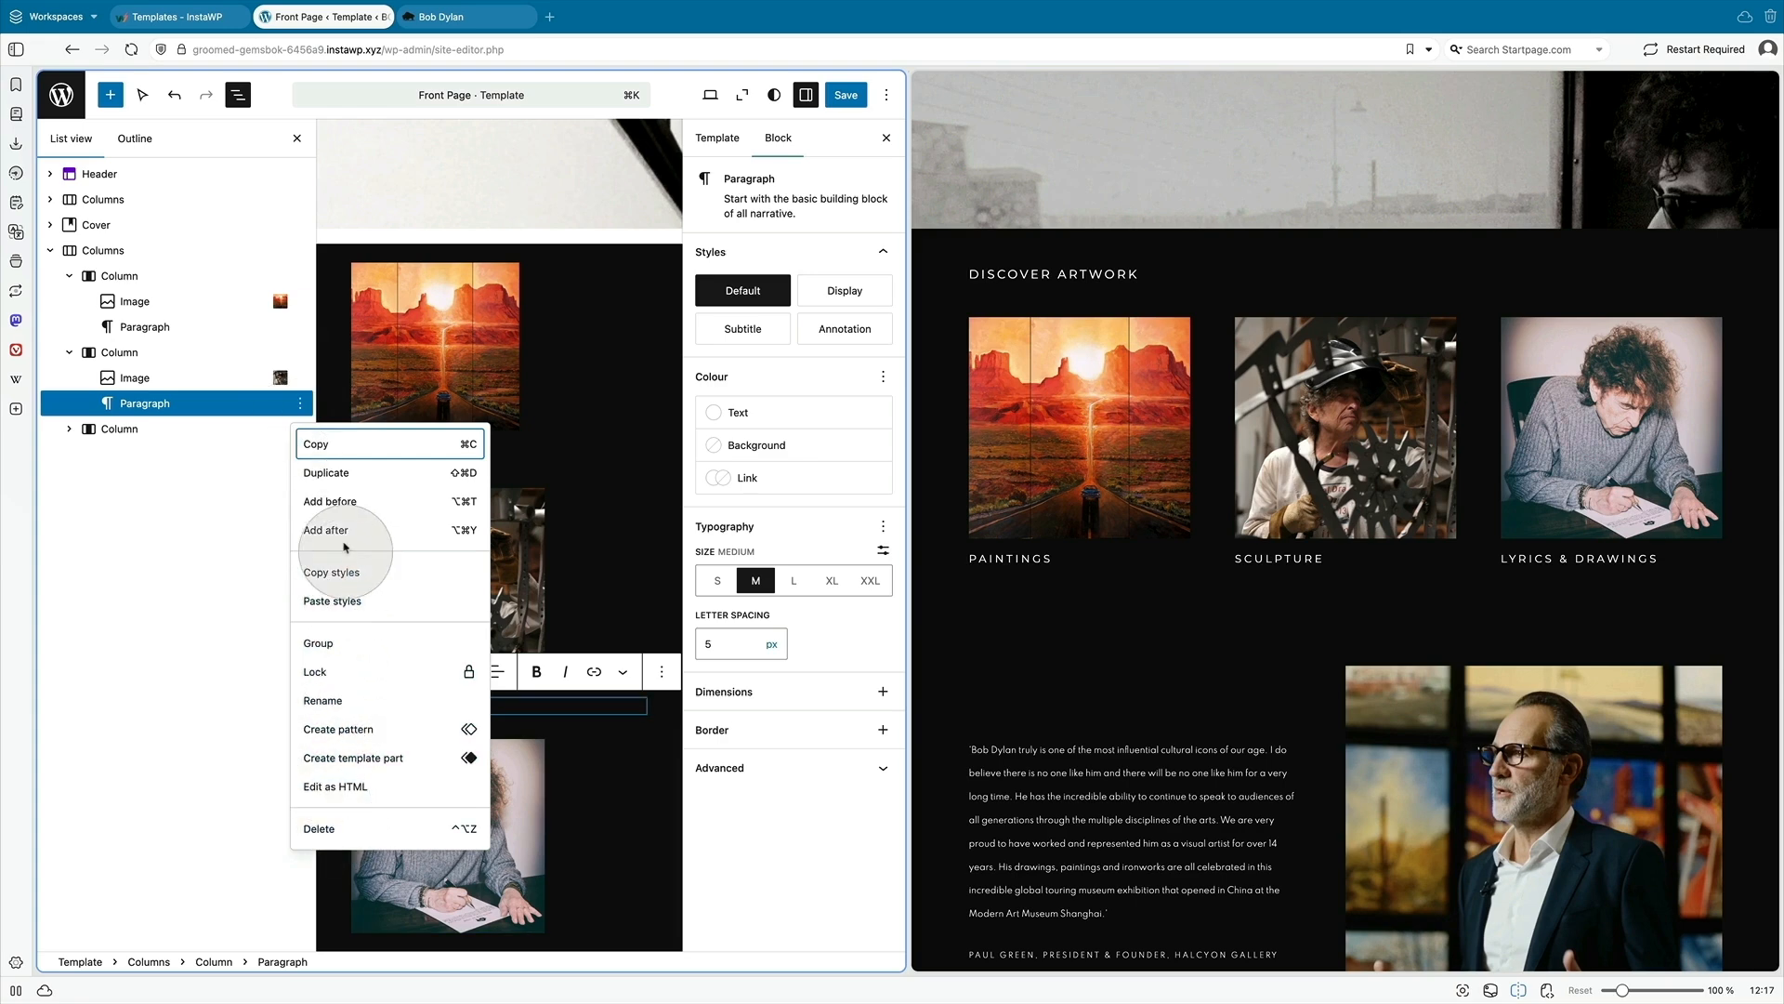
left_click(326, 473)
left_click_drag(144, 432, 149, 459)
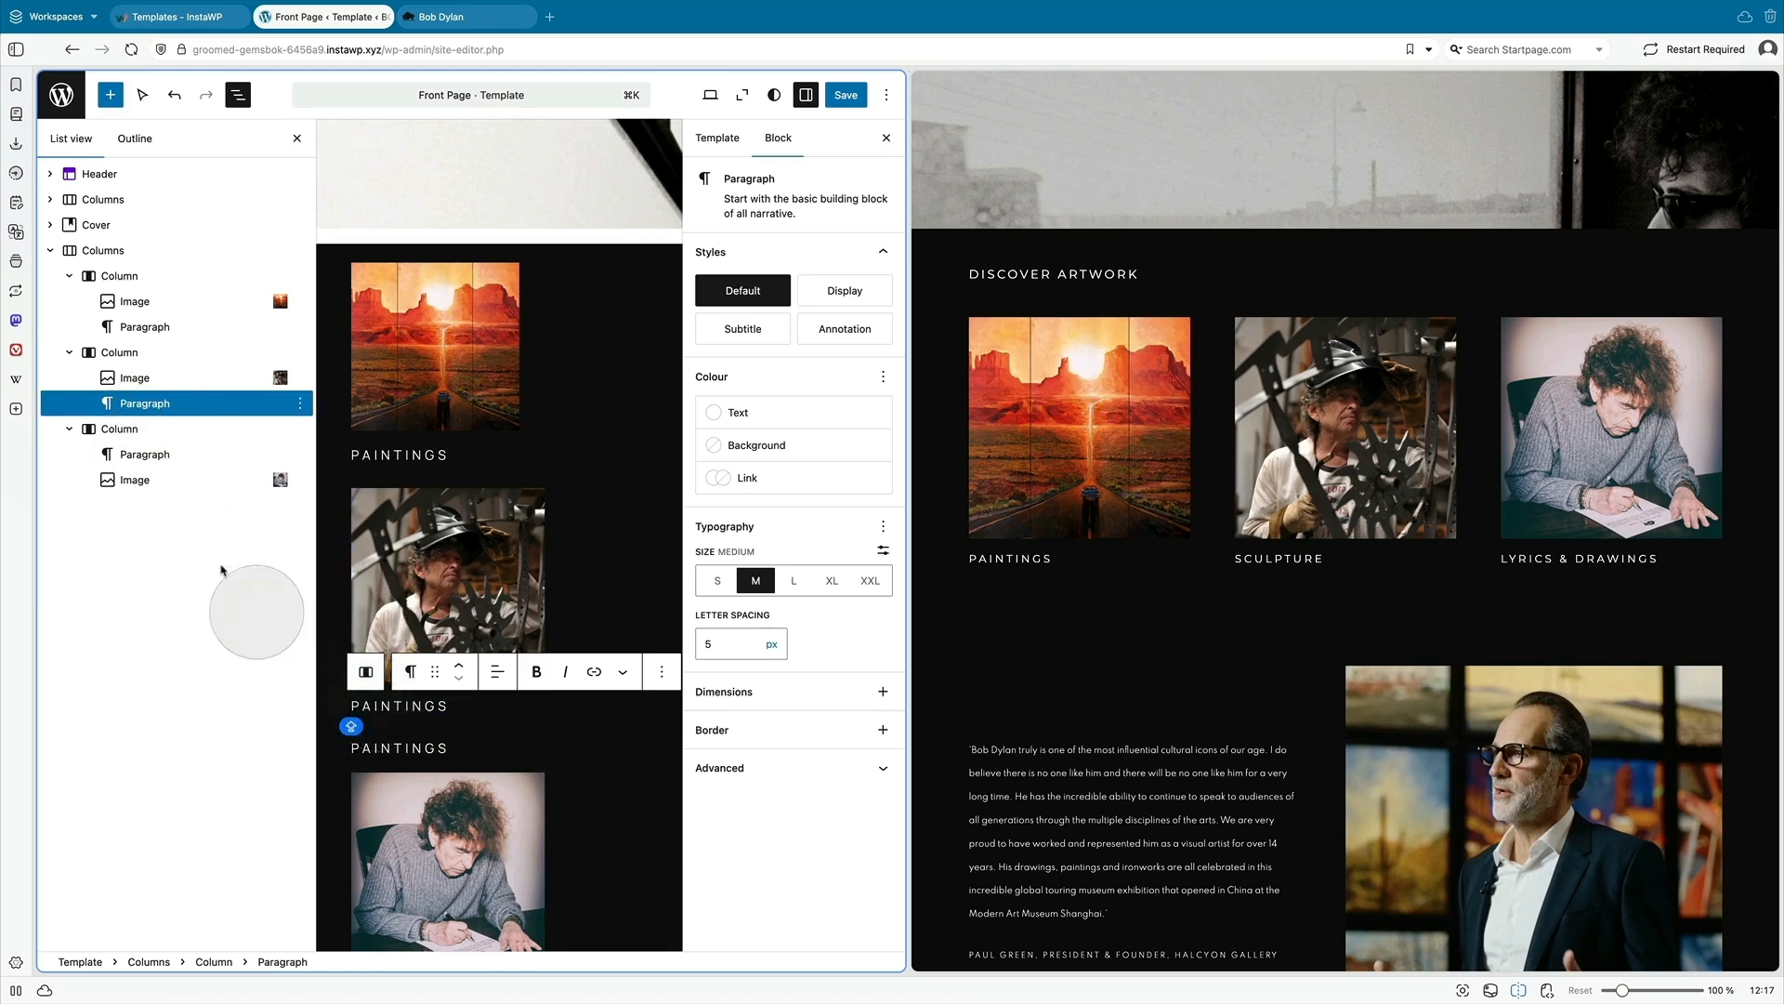
left_click_drag(111, 474, 132, 458)
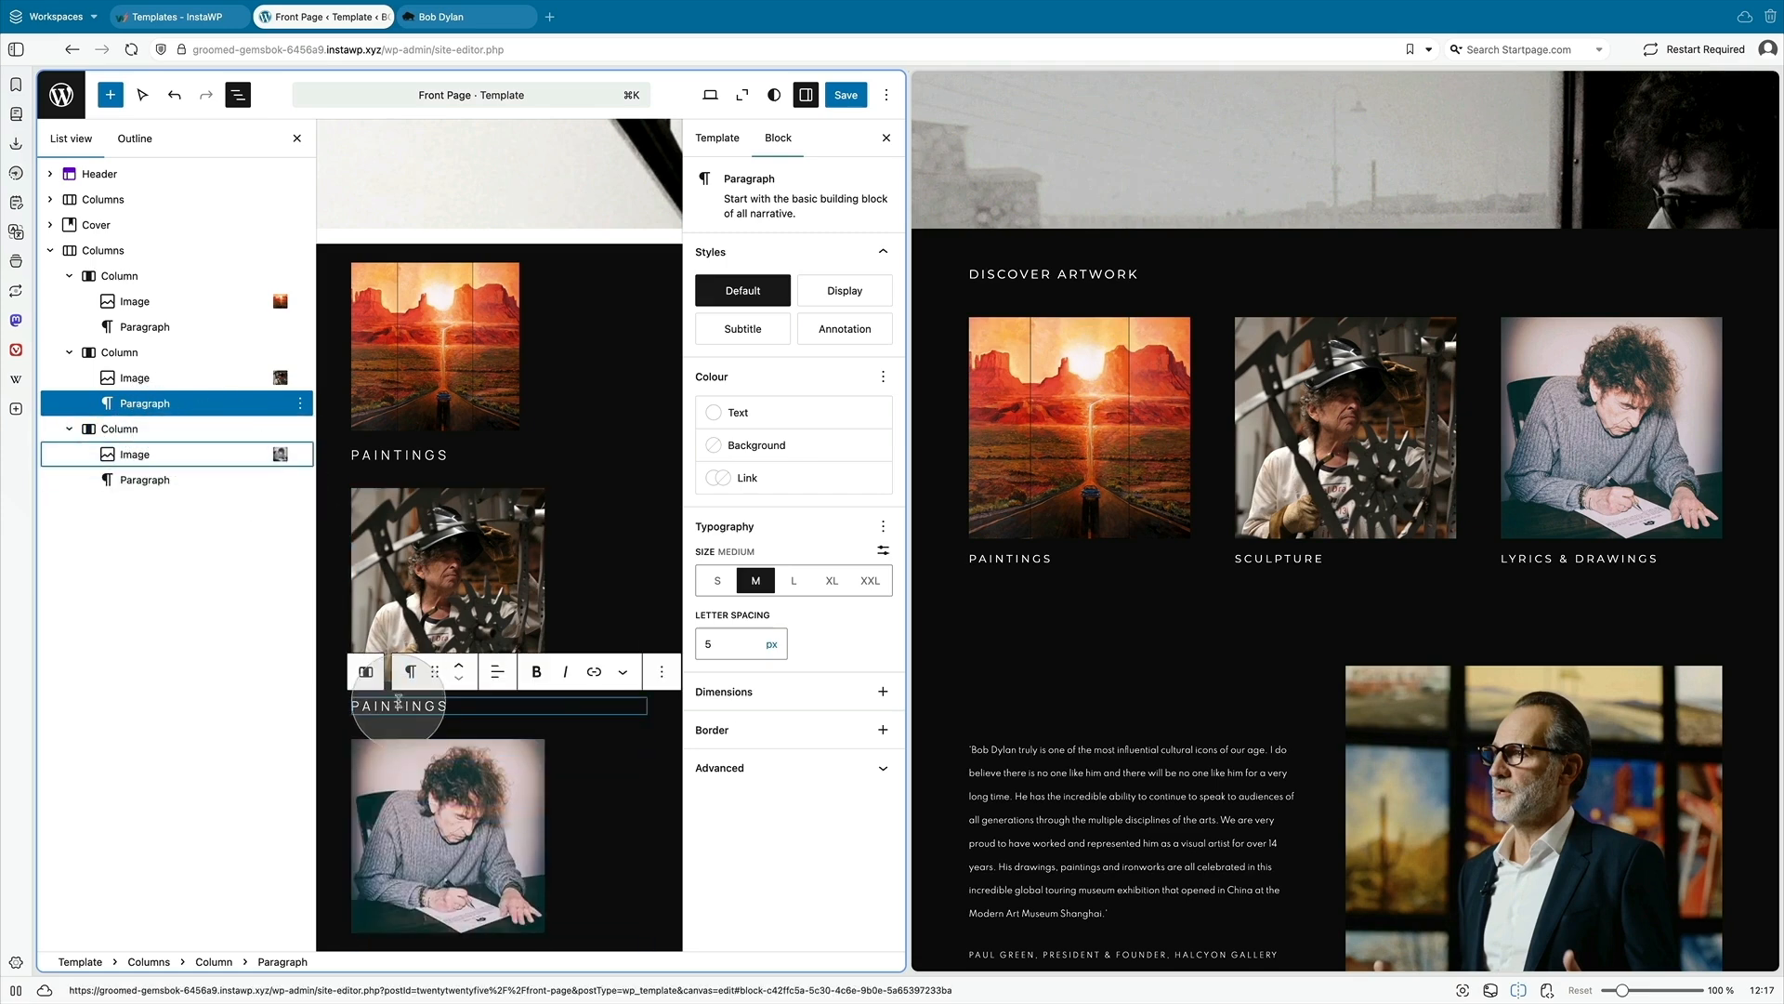
- Change the caption under the sculpture image to SCULPTURE and the one under the drawing image to LYRICS & DRAWINGS
double_click(398, 705)
type("SC")
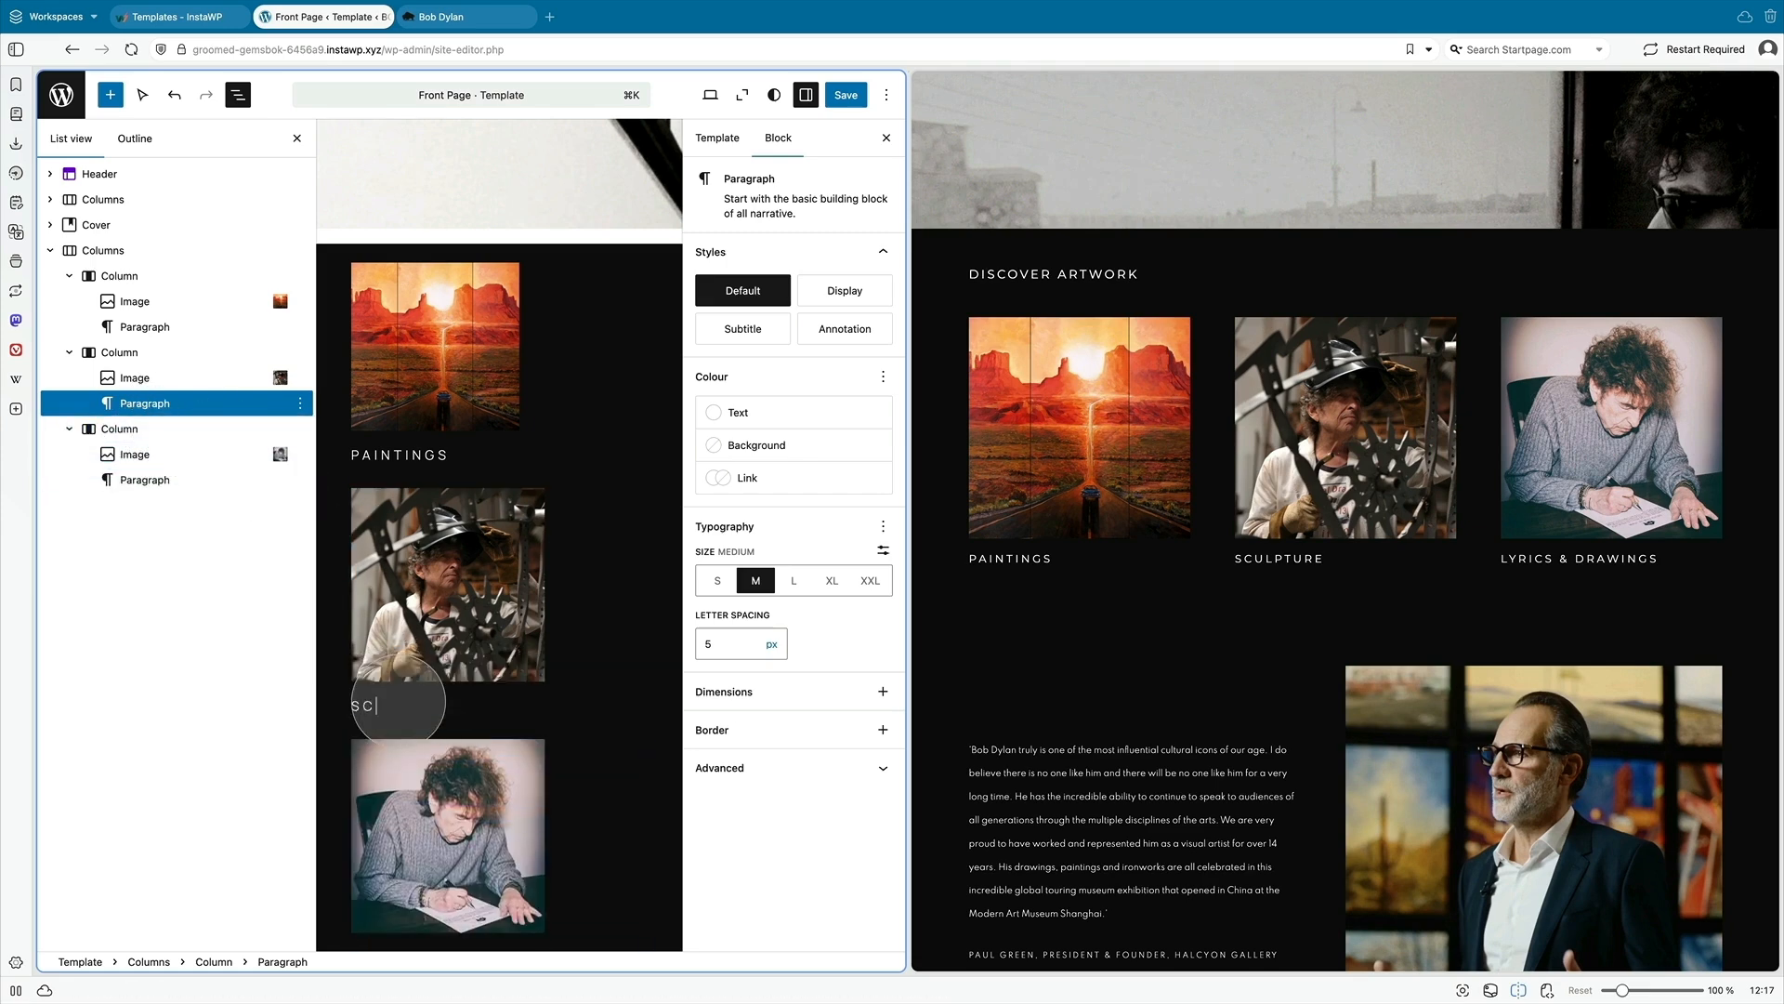
type("U")
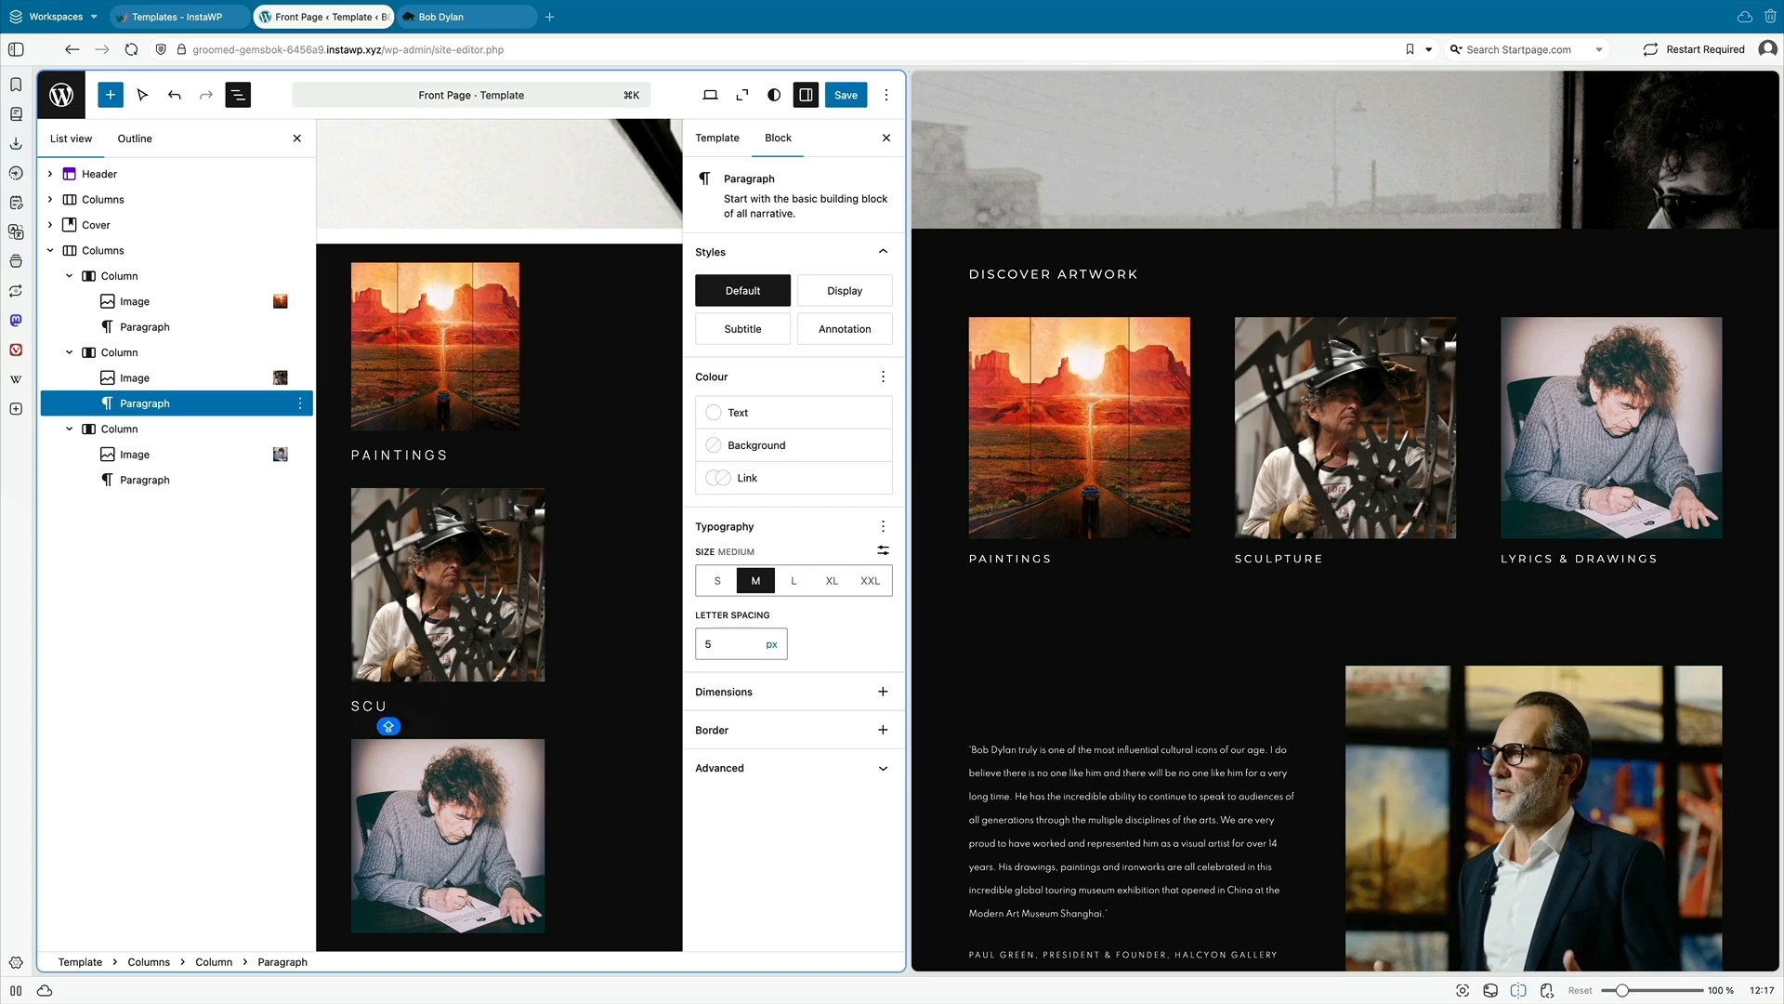
type("LPTURE")
double_click(409, 919)
type("LYRICS & DRAWINGS")
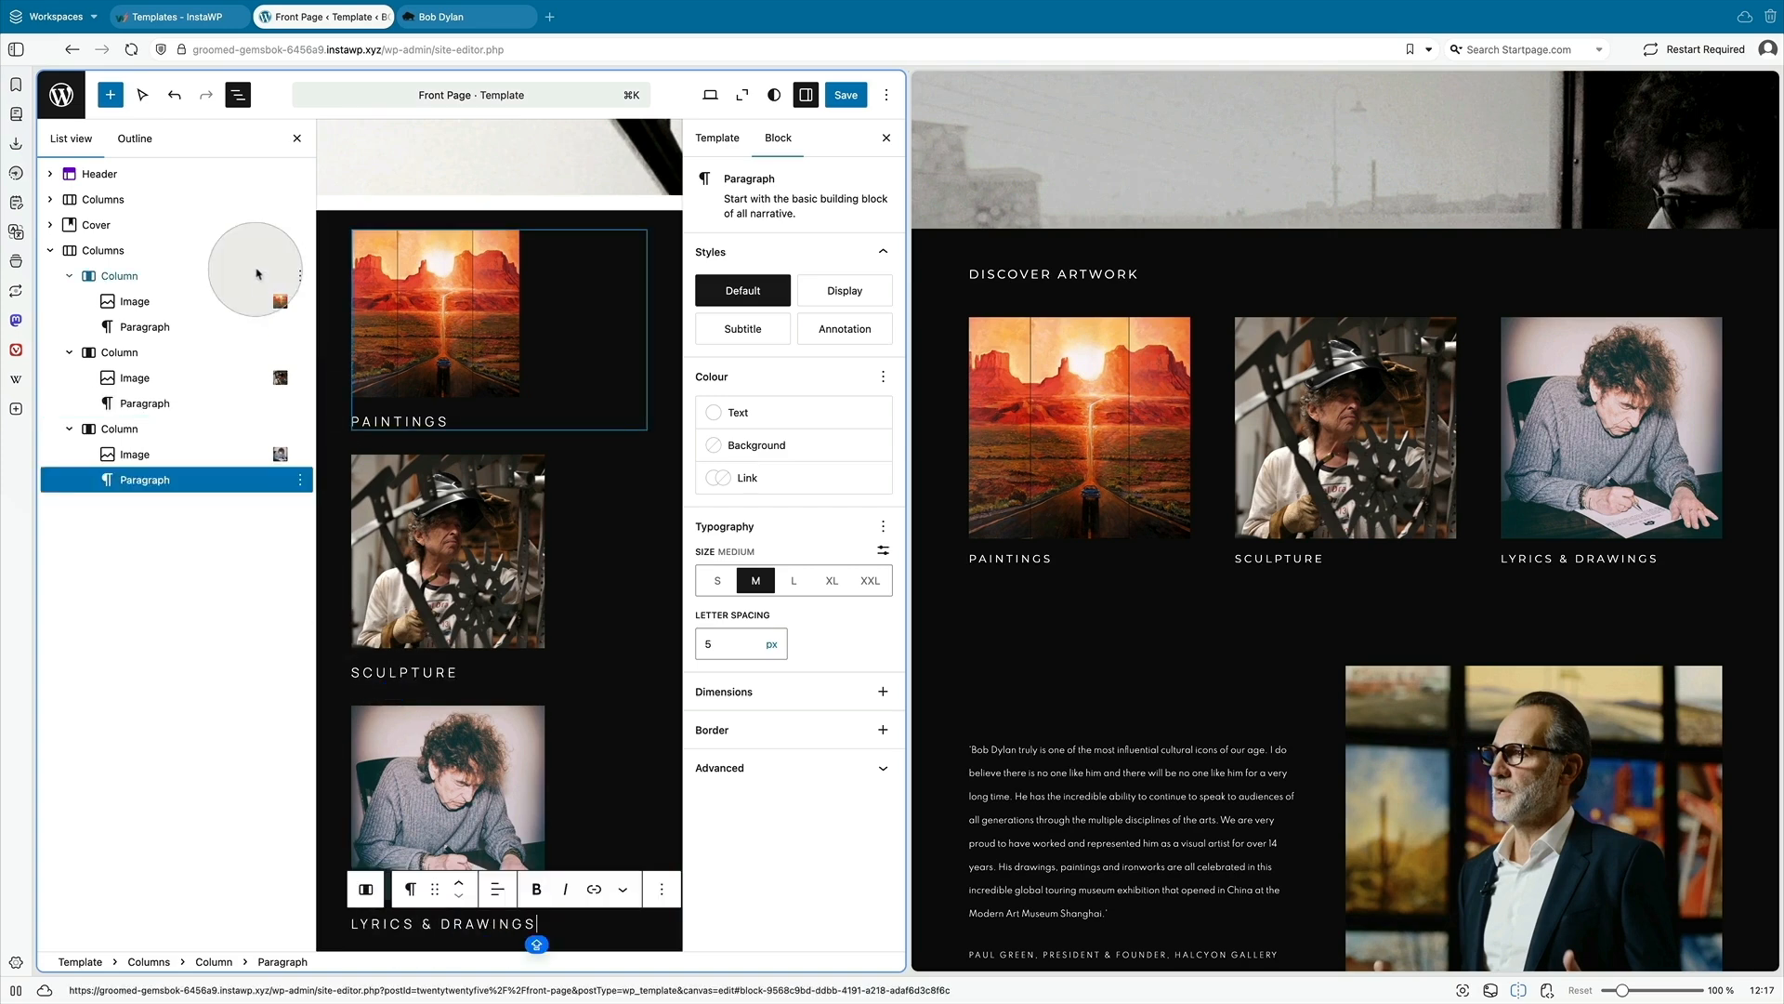
left_click(296, 138)
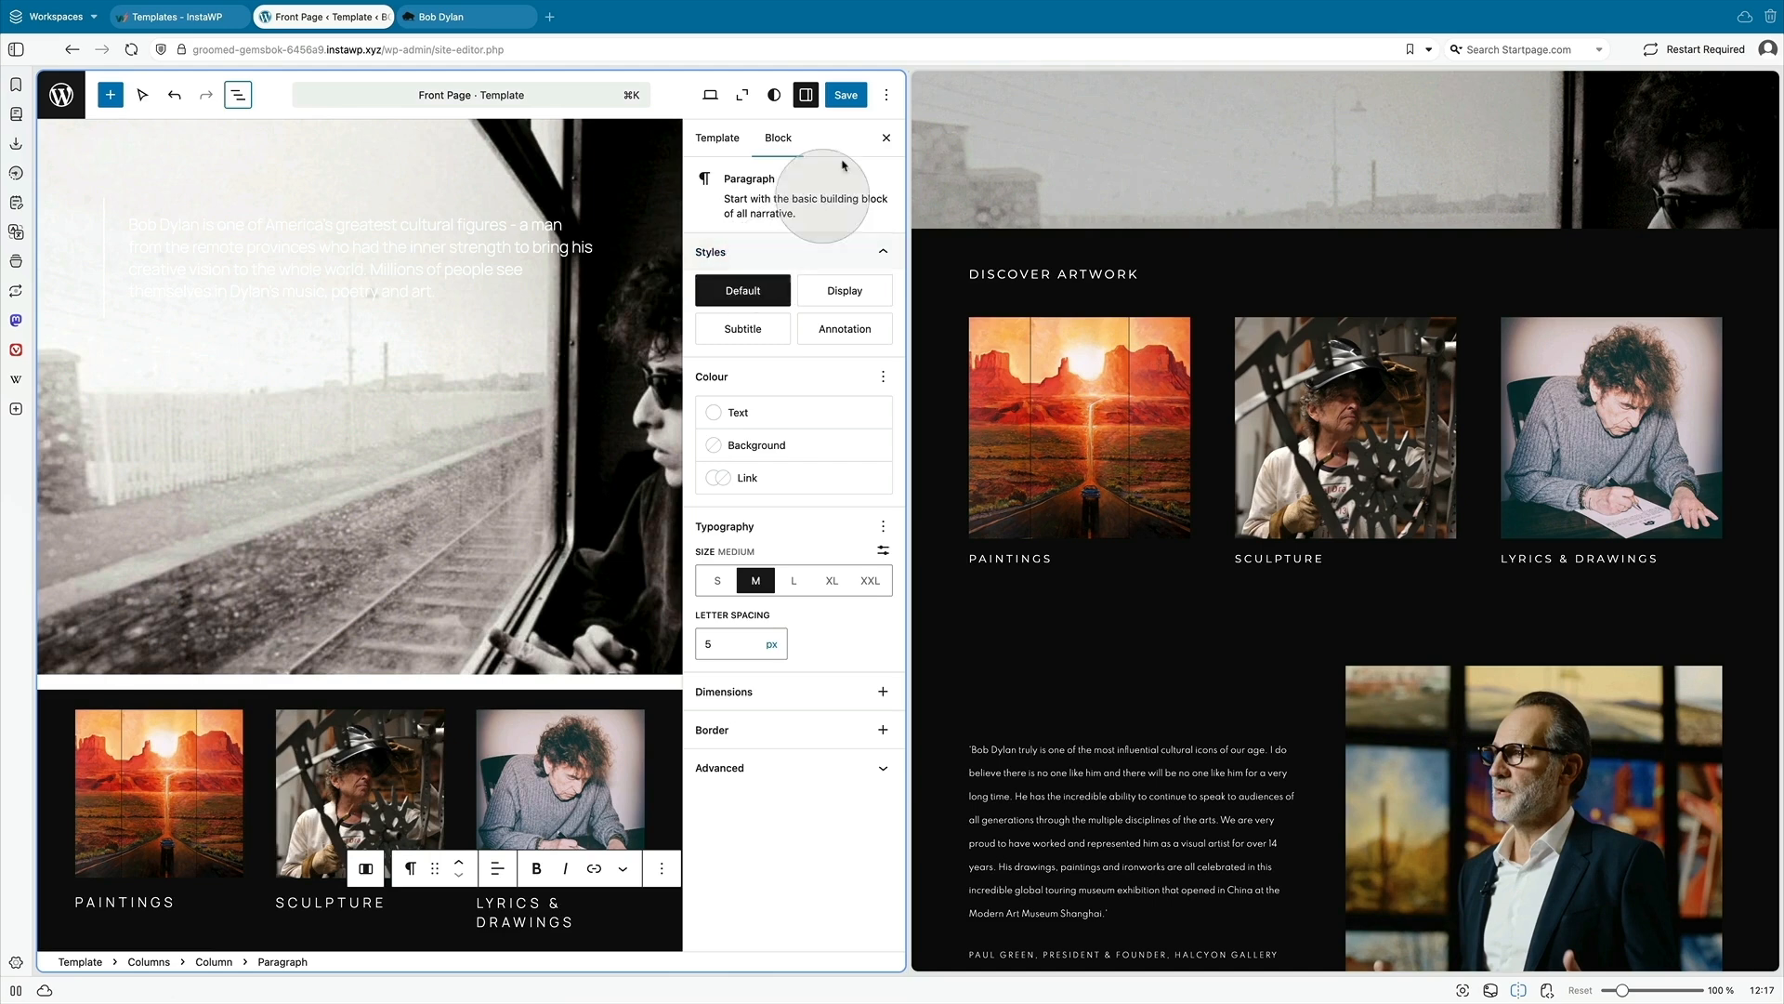
left_click(806, 95)
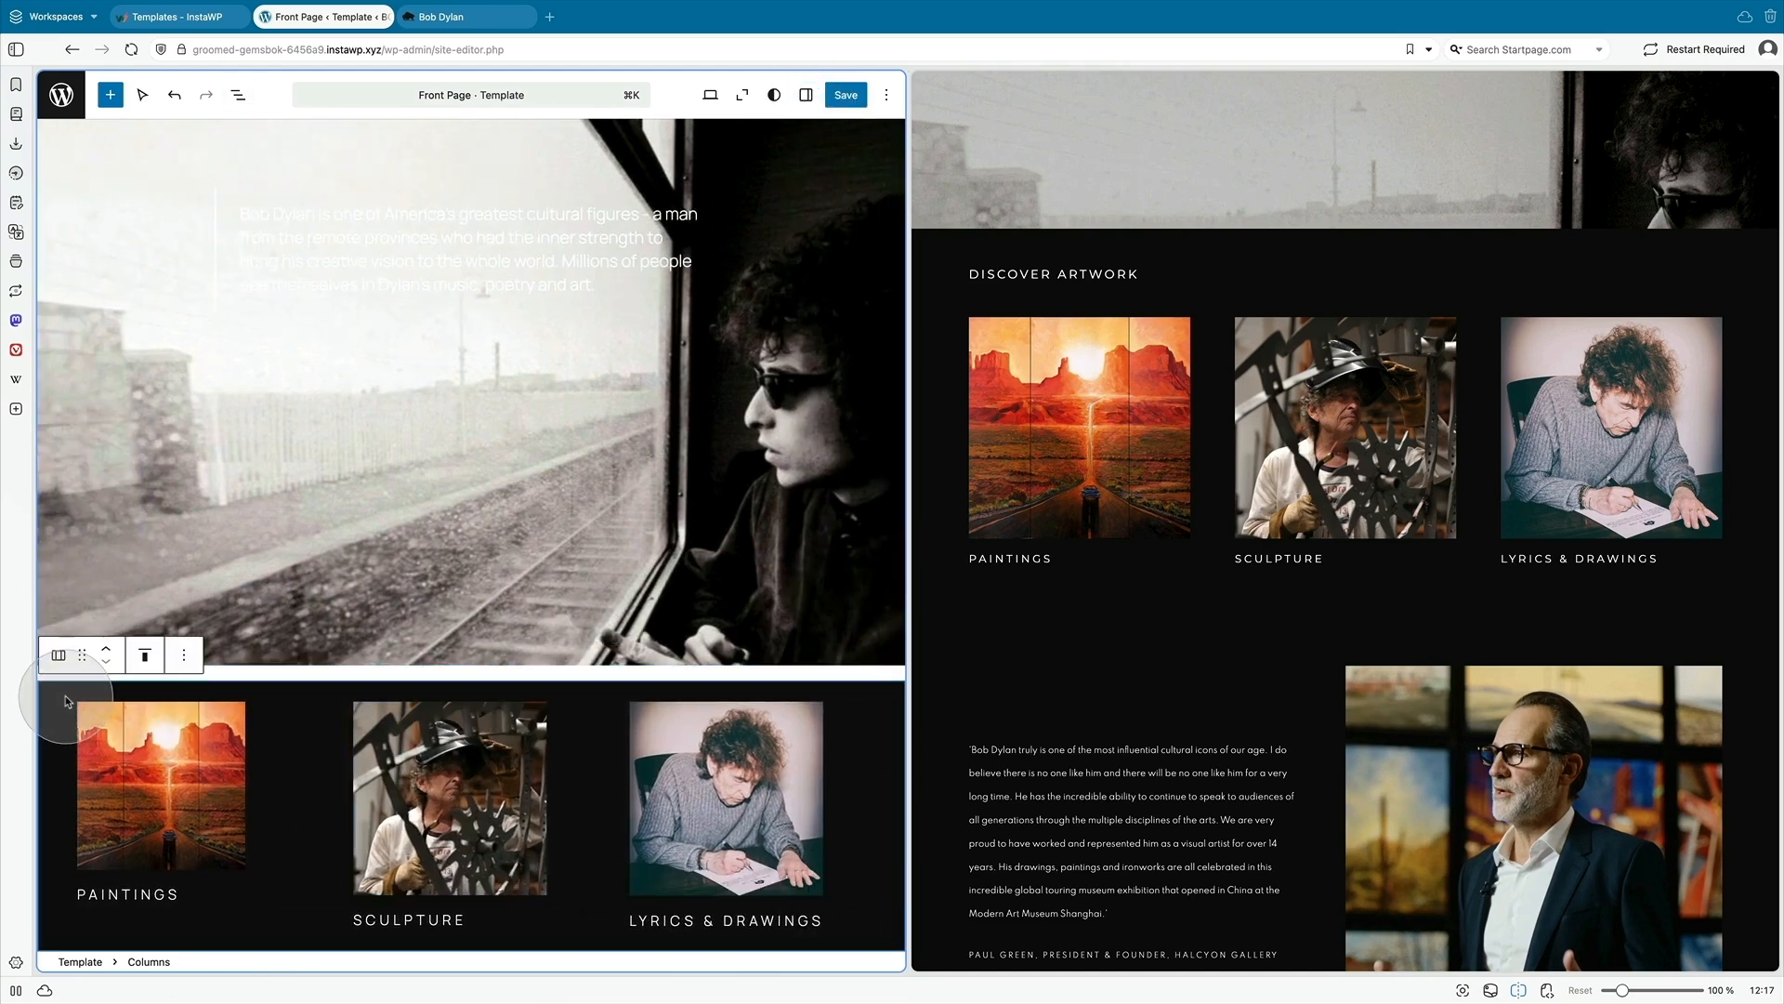
- Insert a Group block with the single-container layout directly before the artwork Columns block
left_click(180, 662)
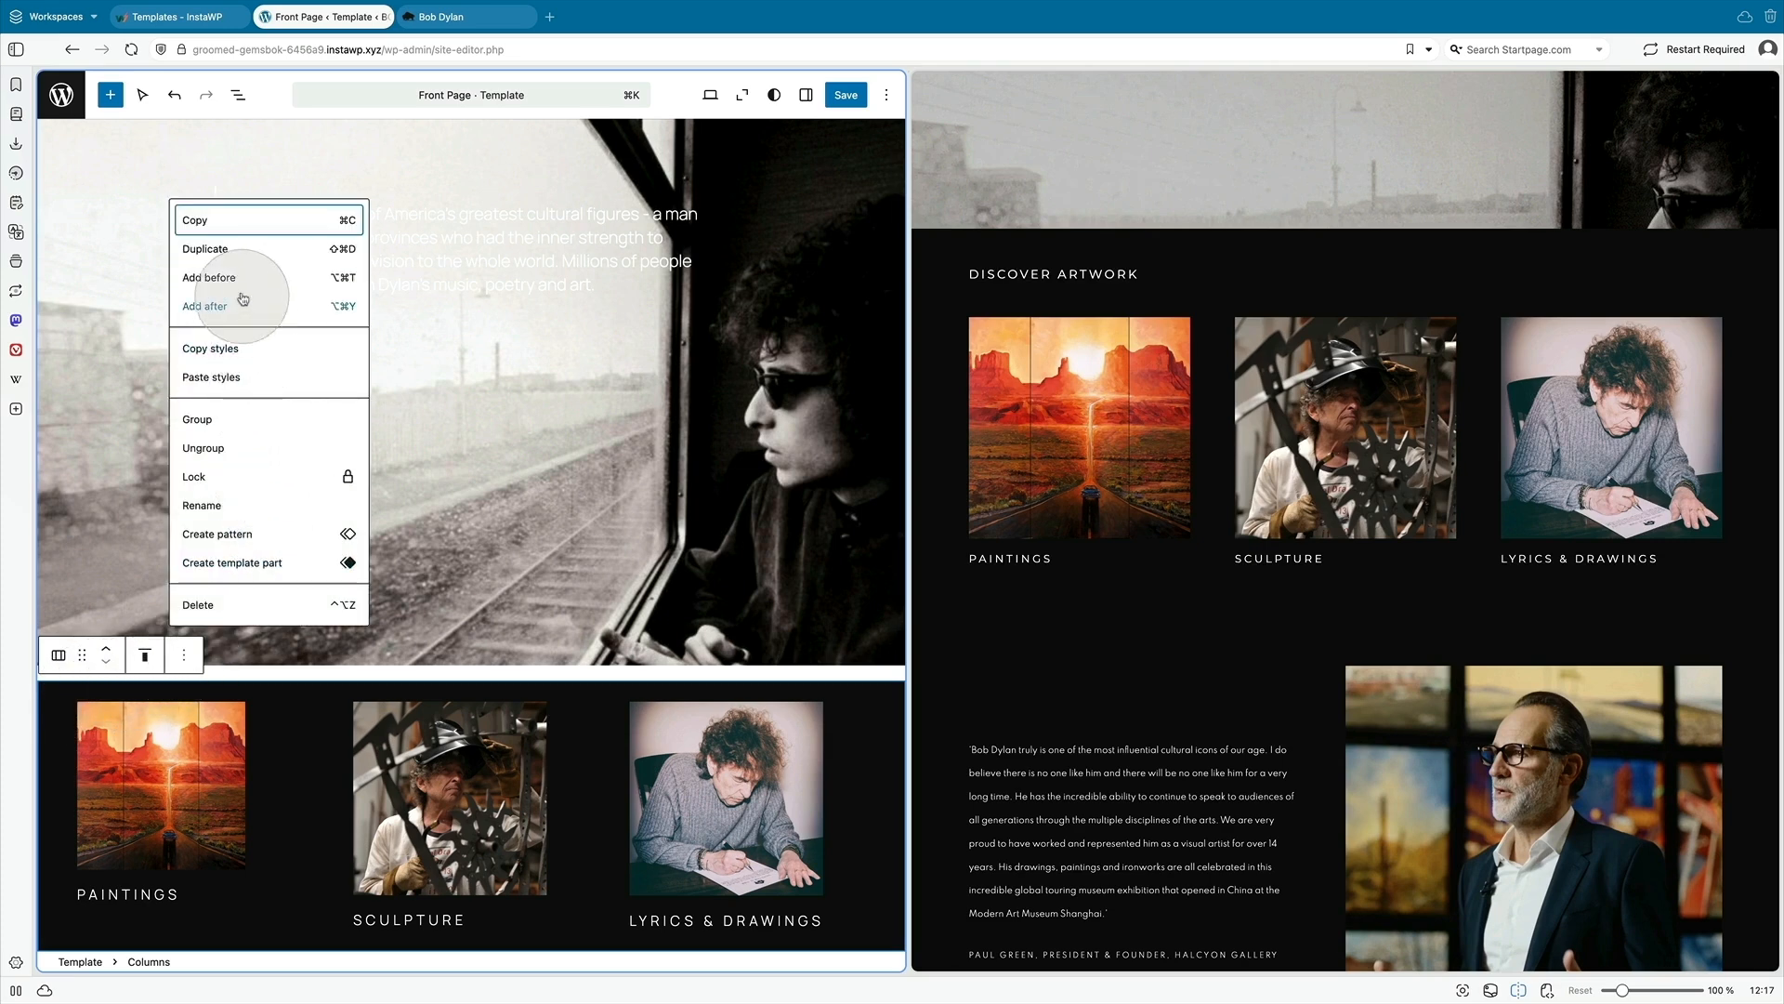
left_click(243, 304)
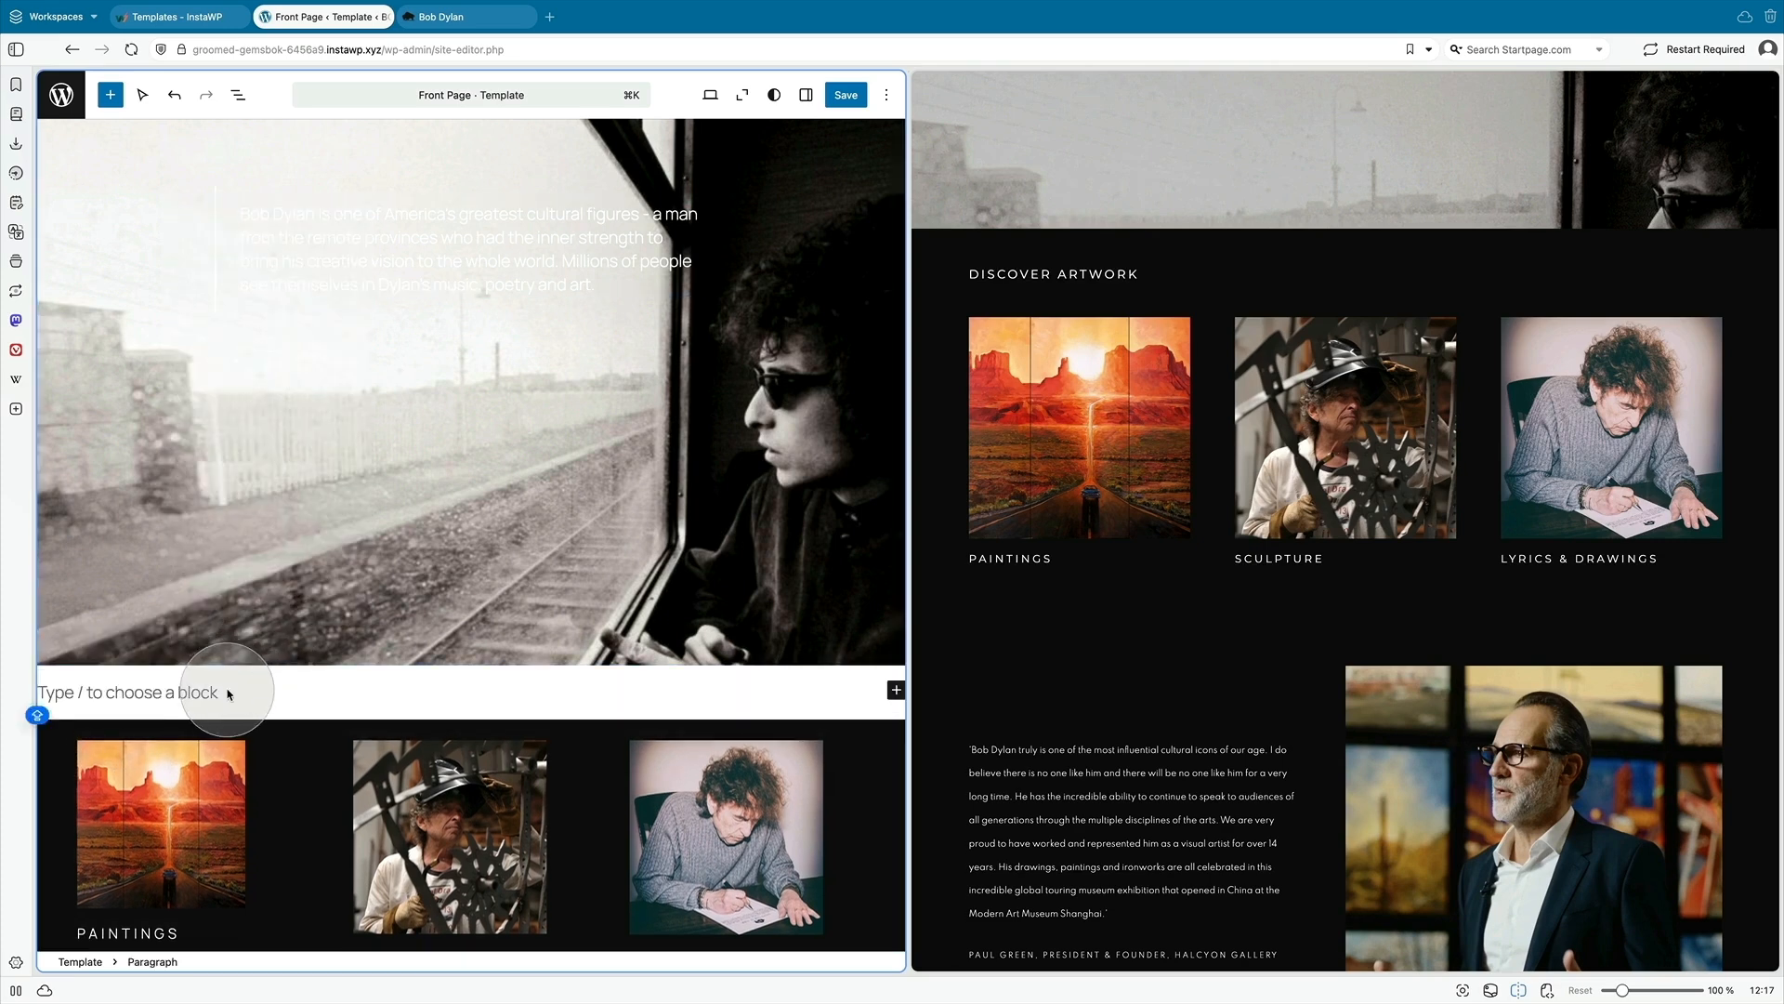
type("/GROU")
key("Return")
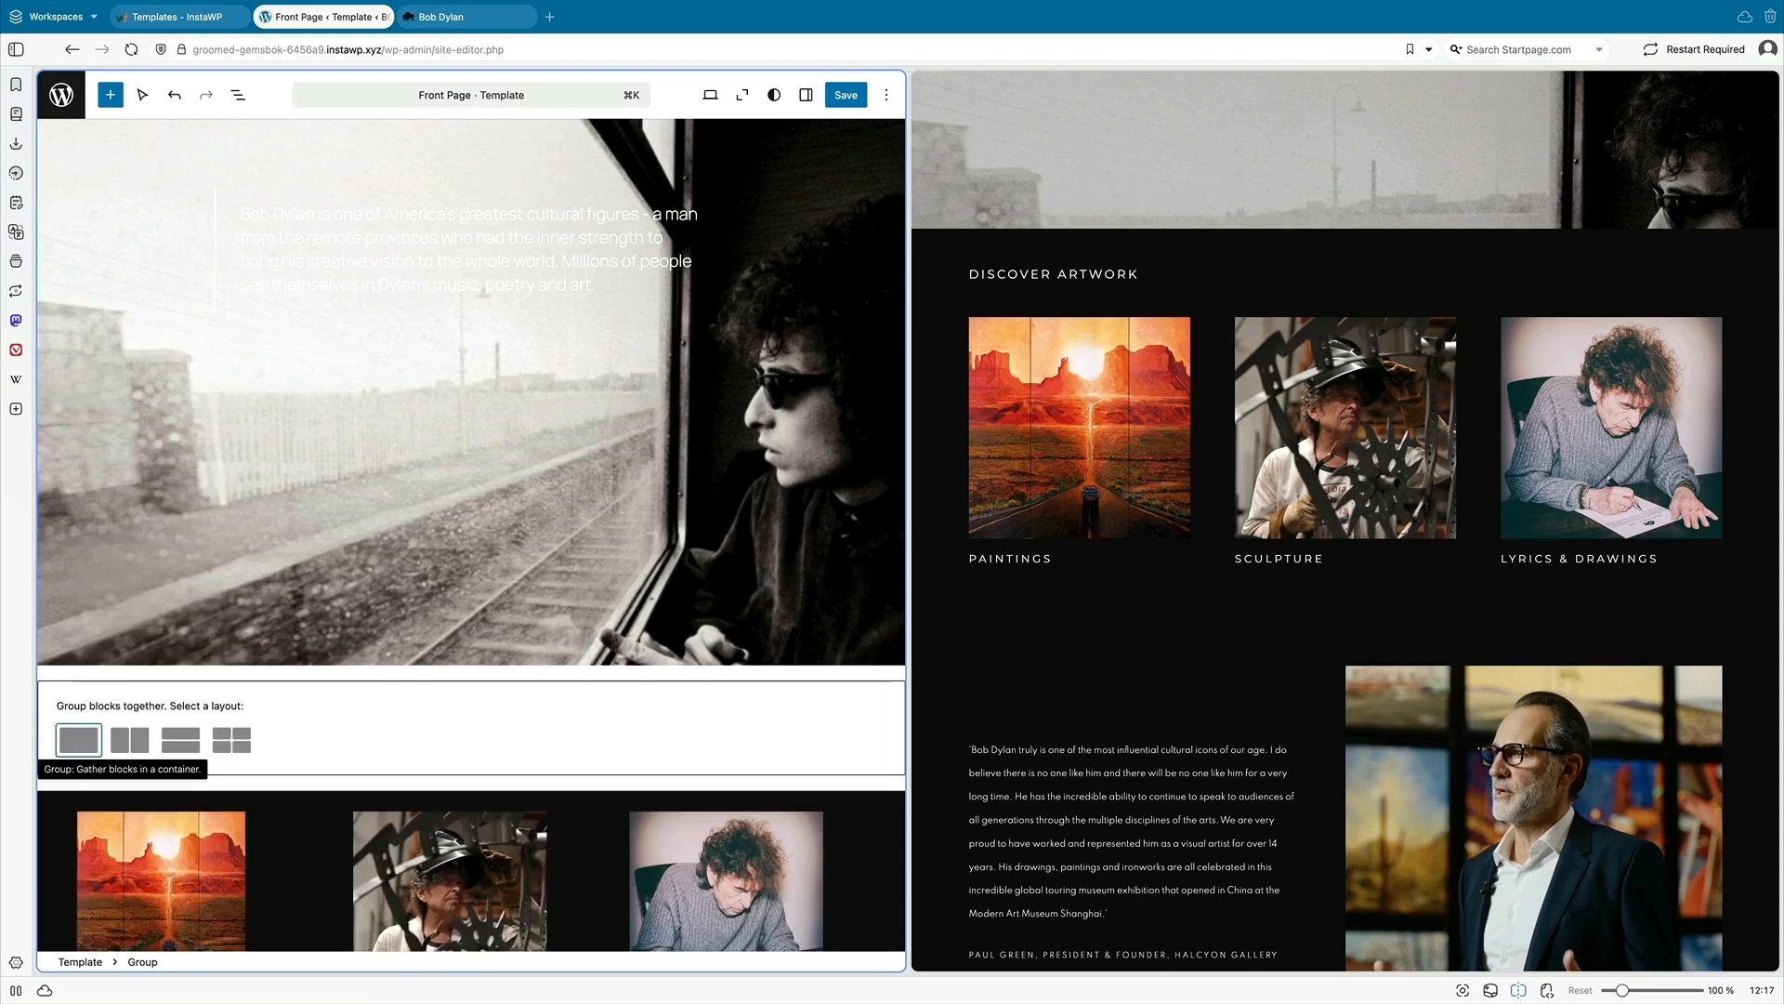
left_click(85, 740)
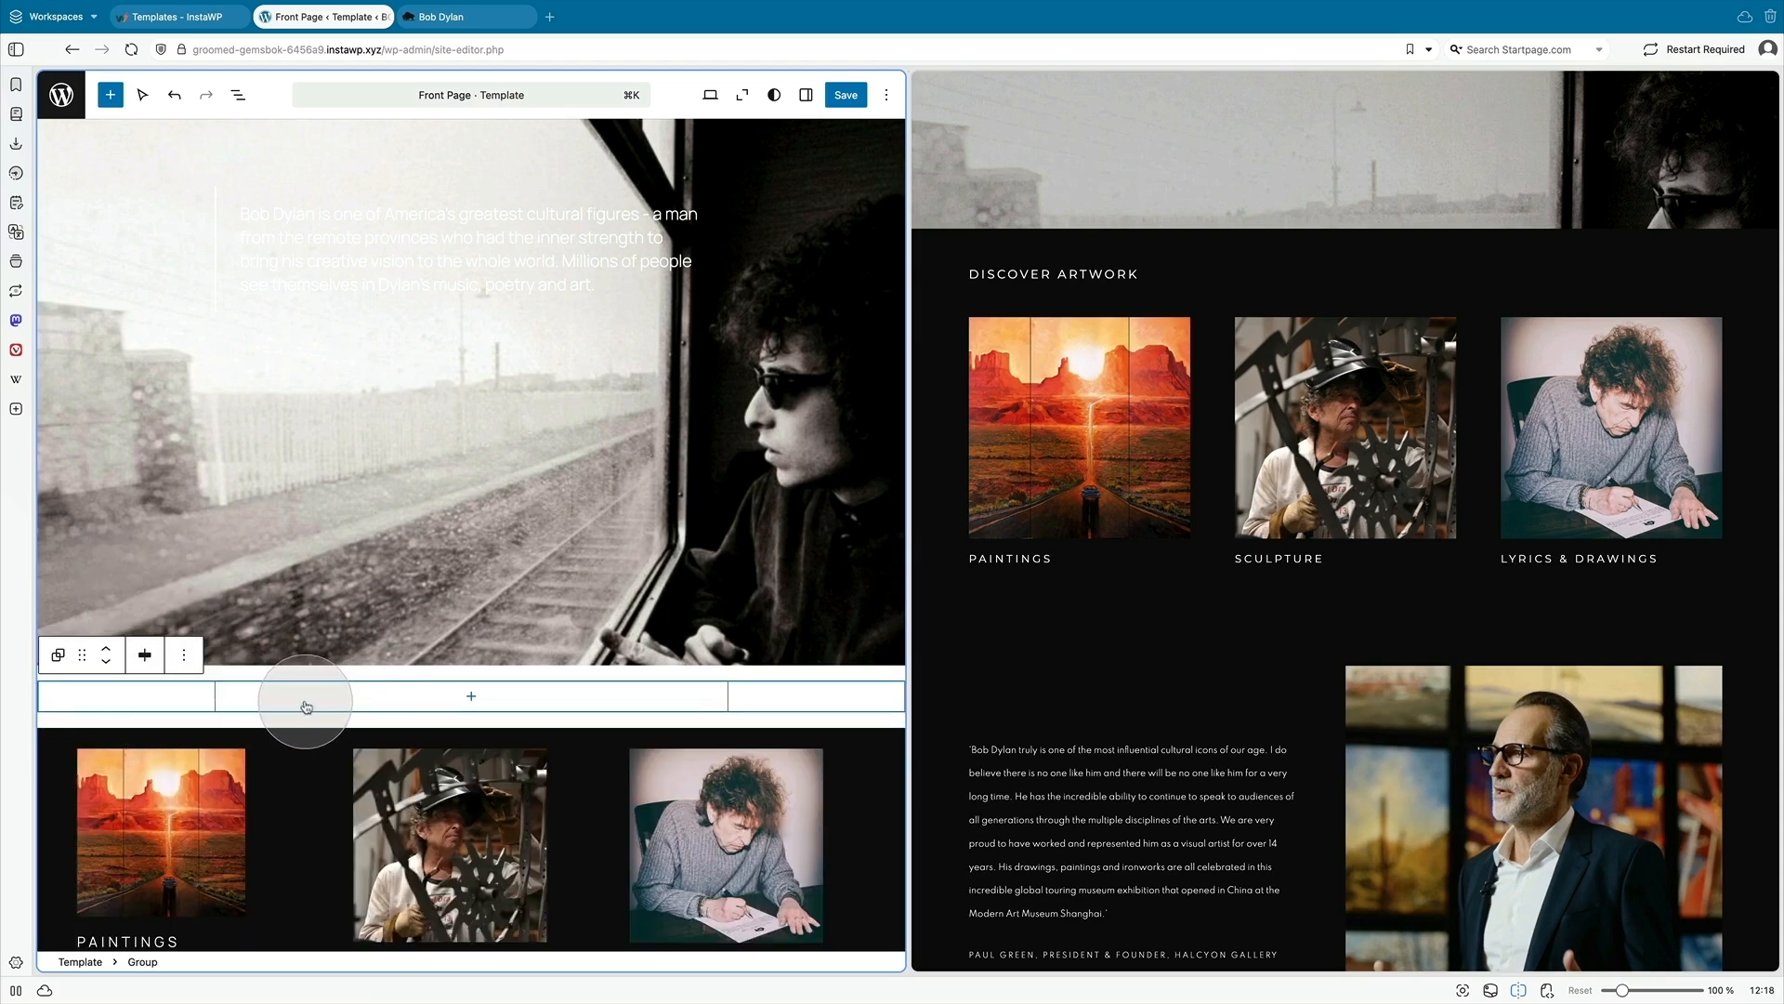
- Justify the new Group's items left and add a heading inside it reading DISCOVER ARTWORK
left_click(145, 657)
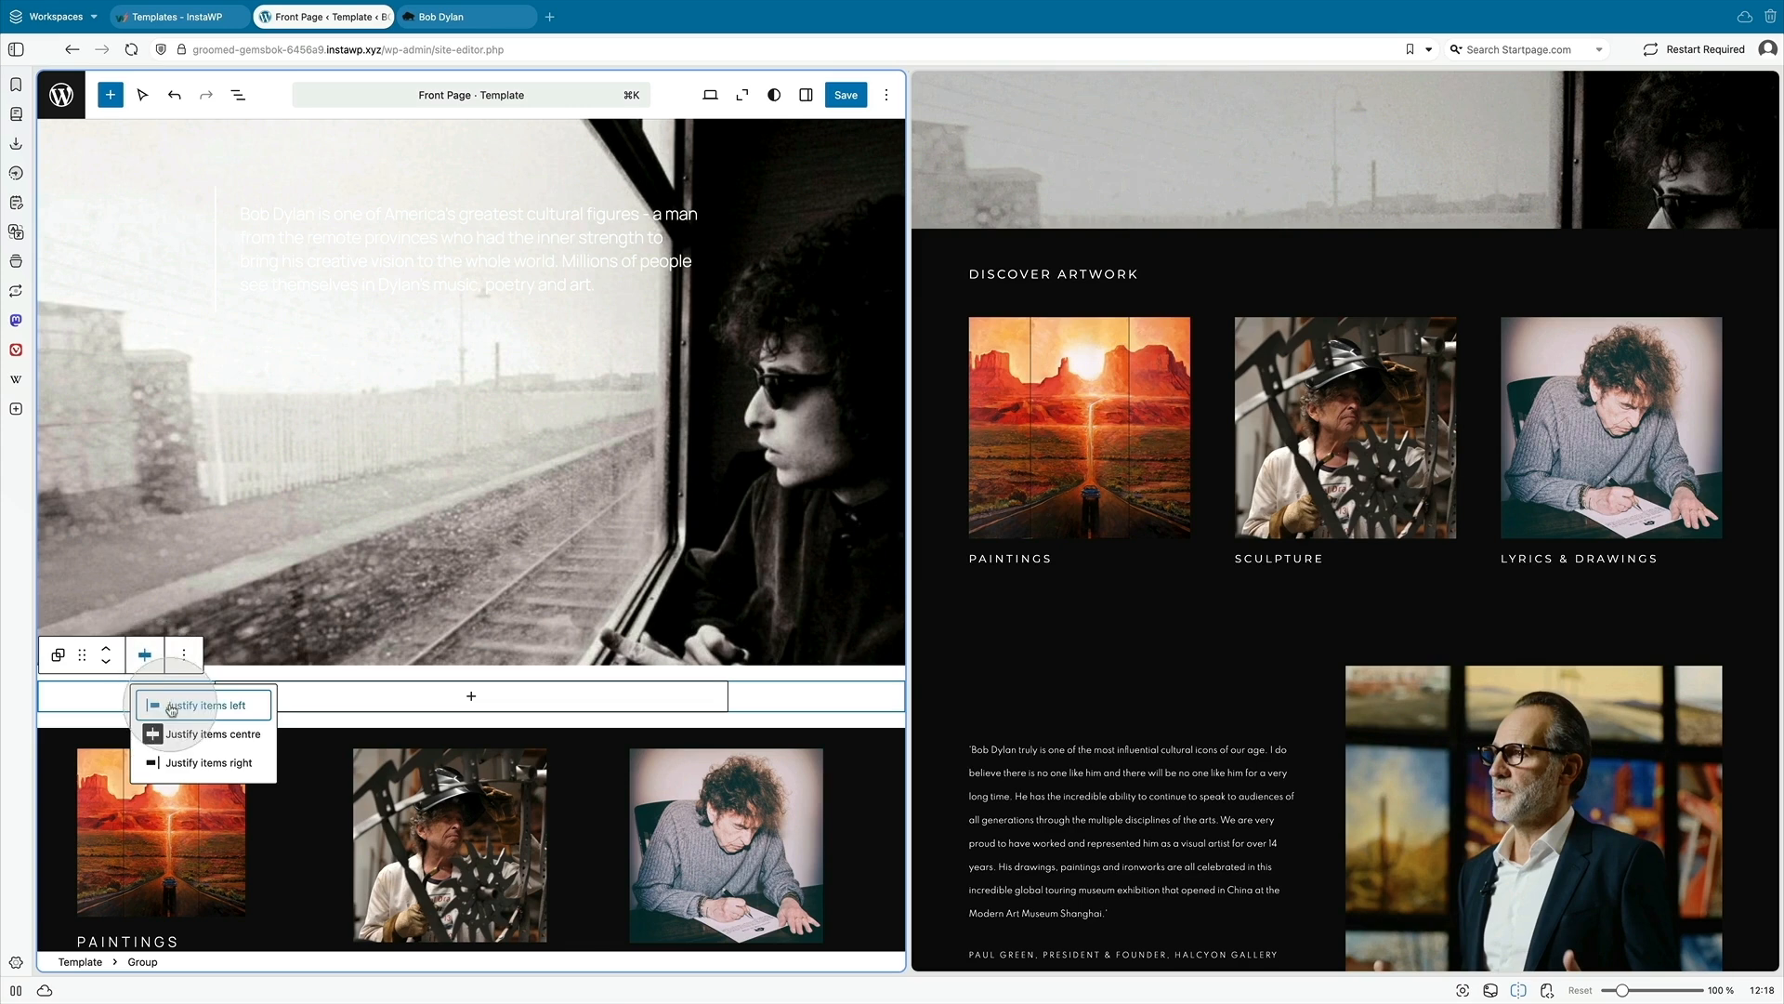
left_click(171, 707)
left_click(333, 695)
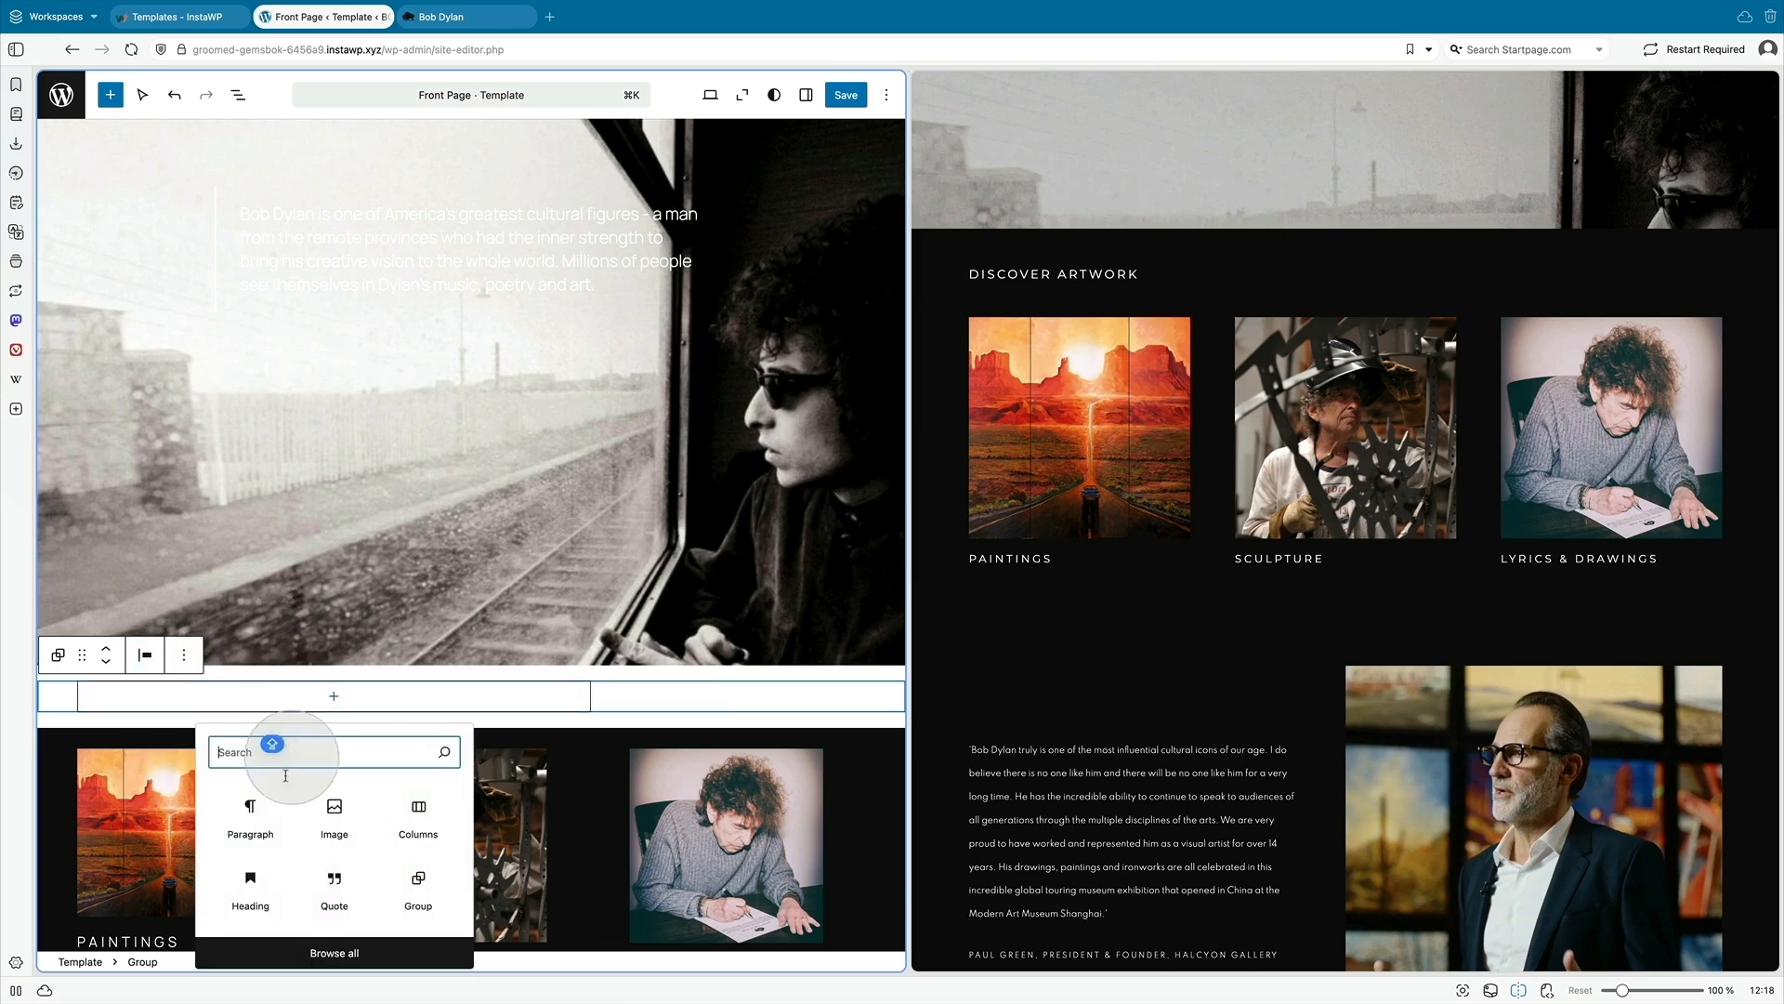
left_click(251, 873)
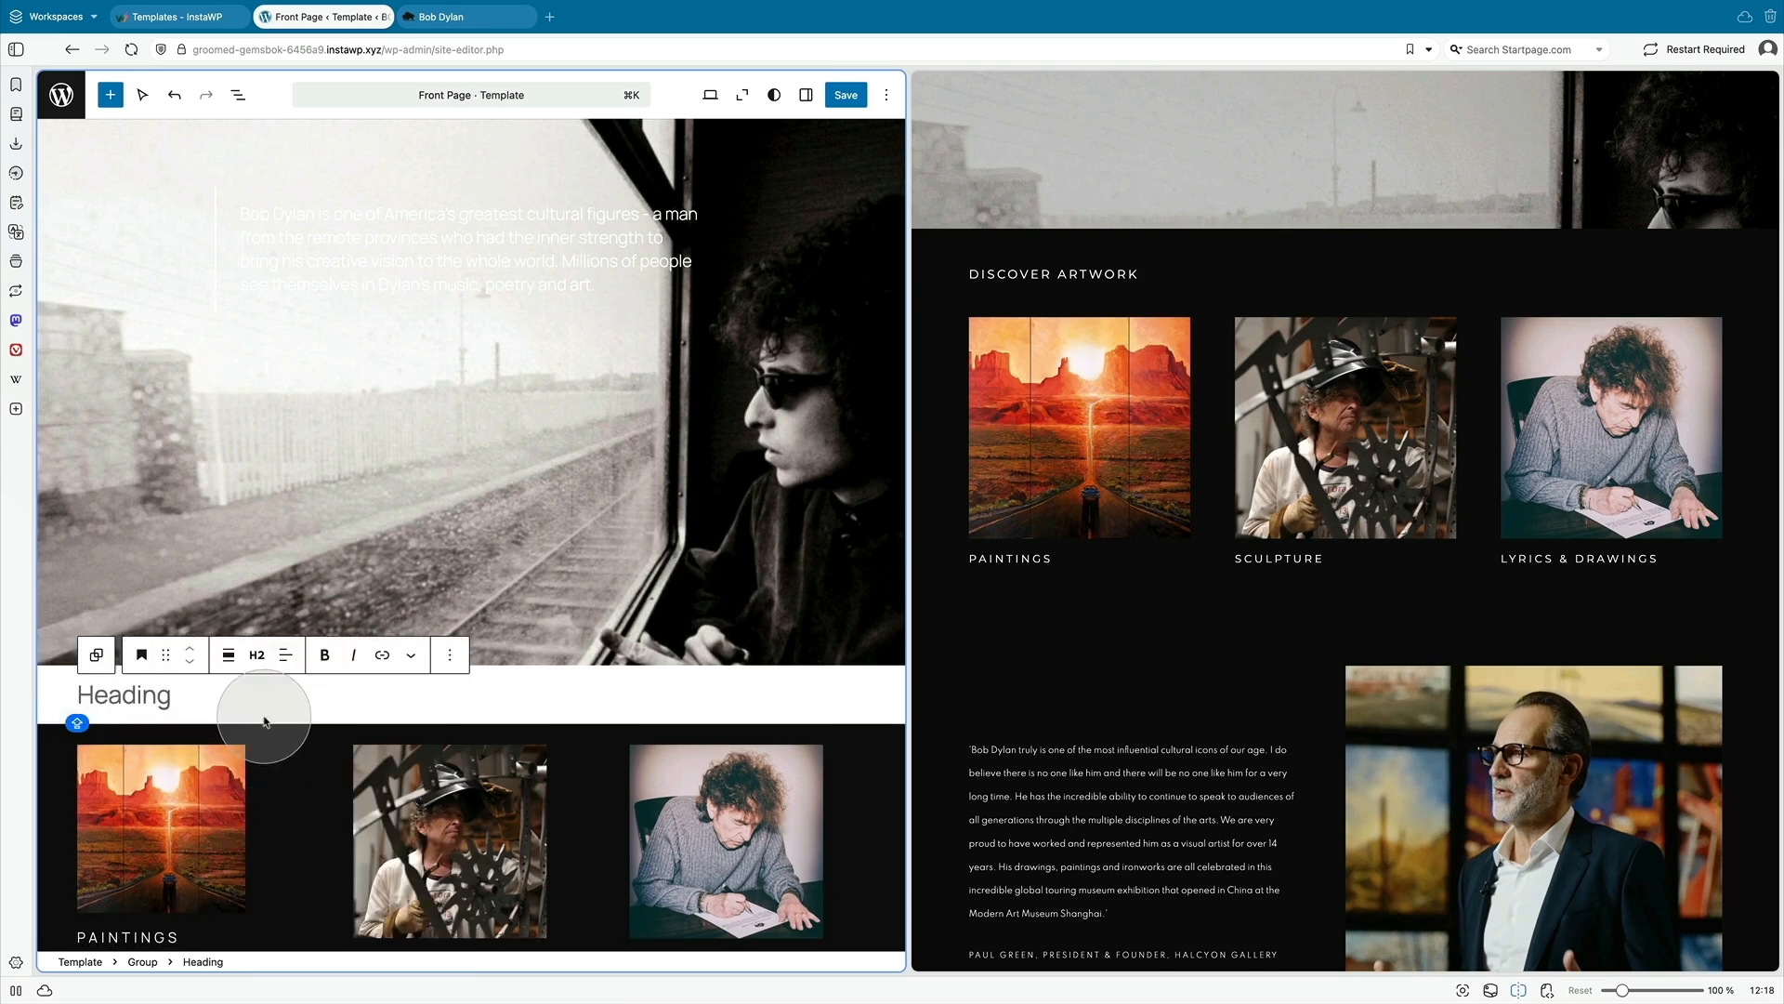
type("d")
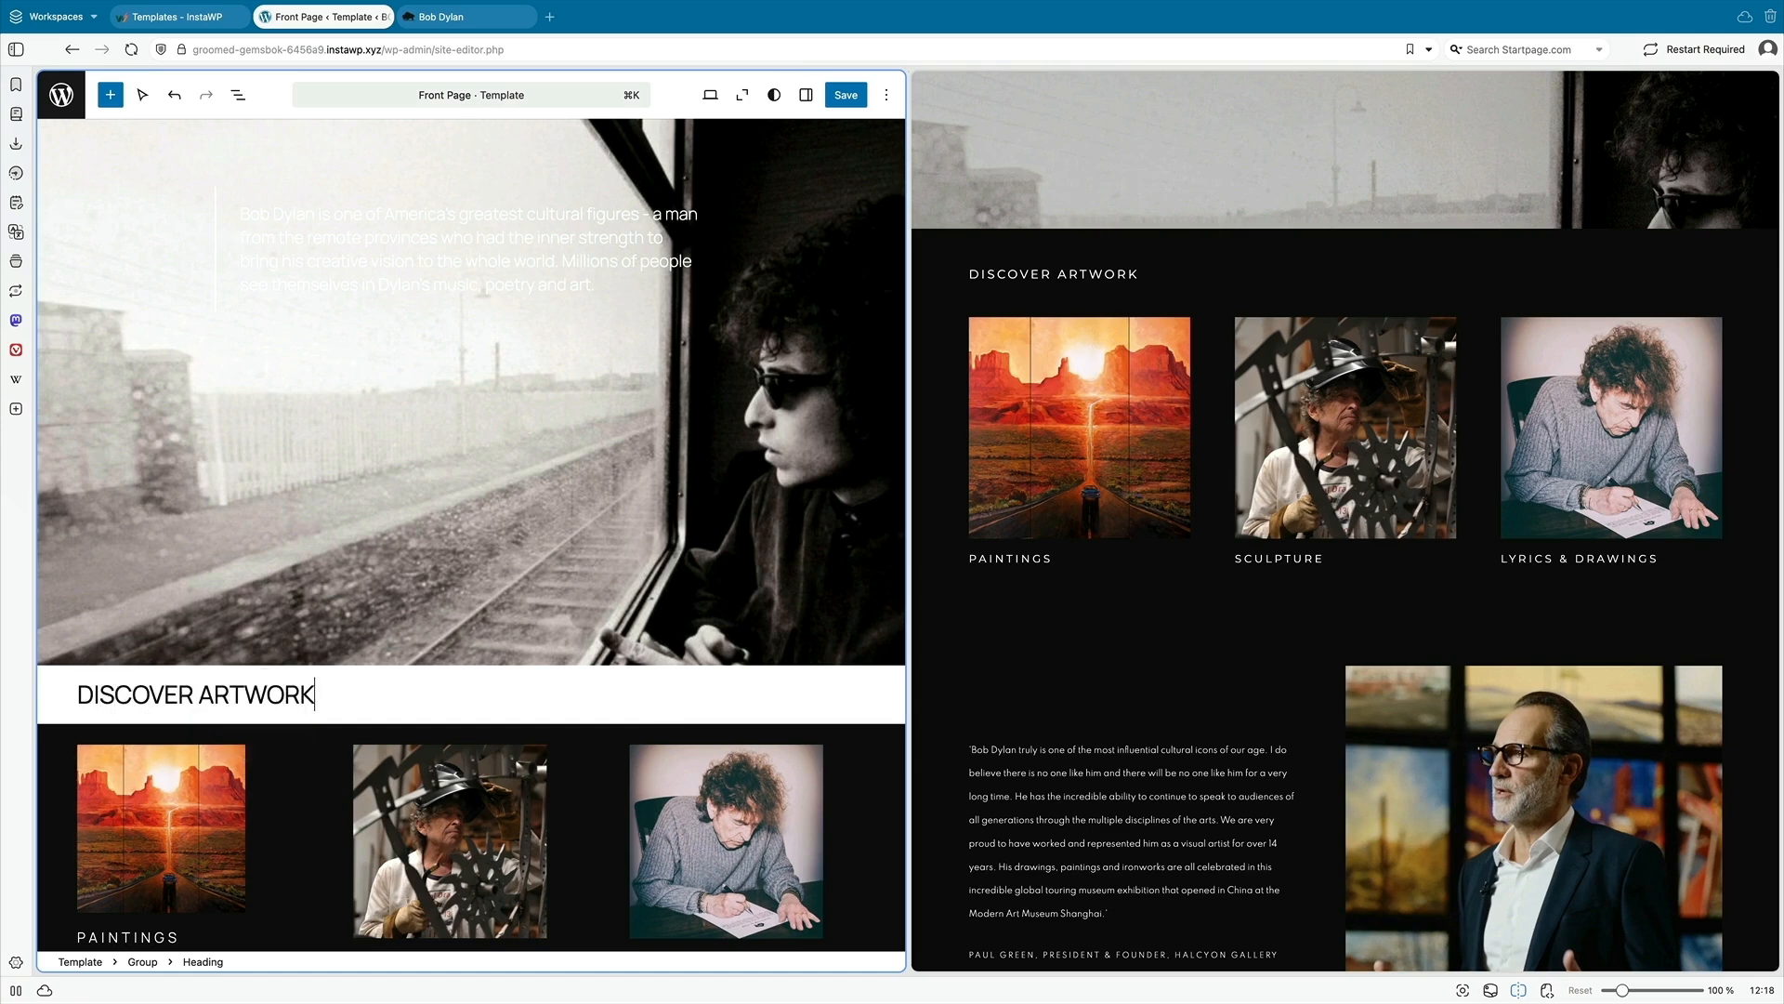
- Set the Group's background to the black Contrast theme colour and the DISCOVER ARTWORK heading's text to the white Base colour
left_click(75, 710)
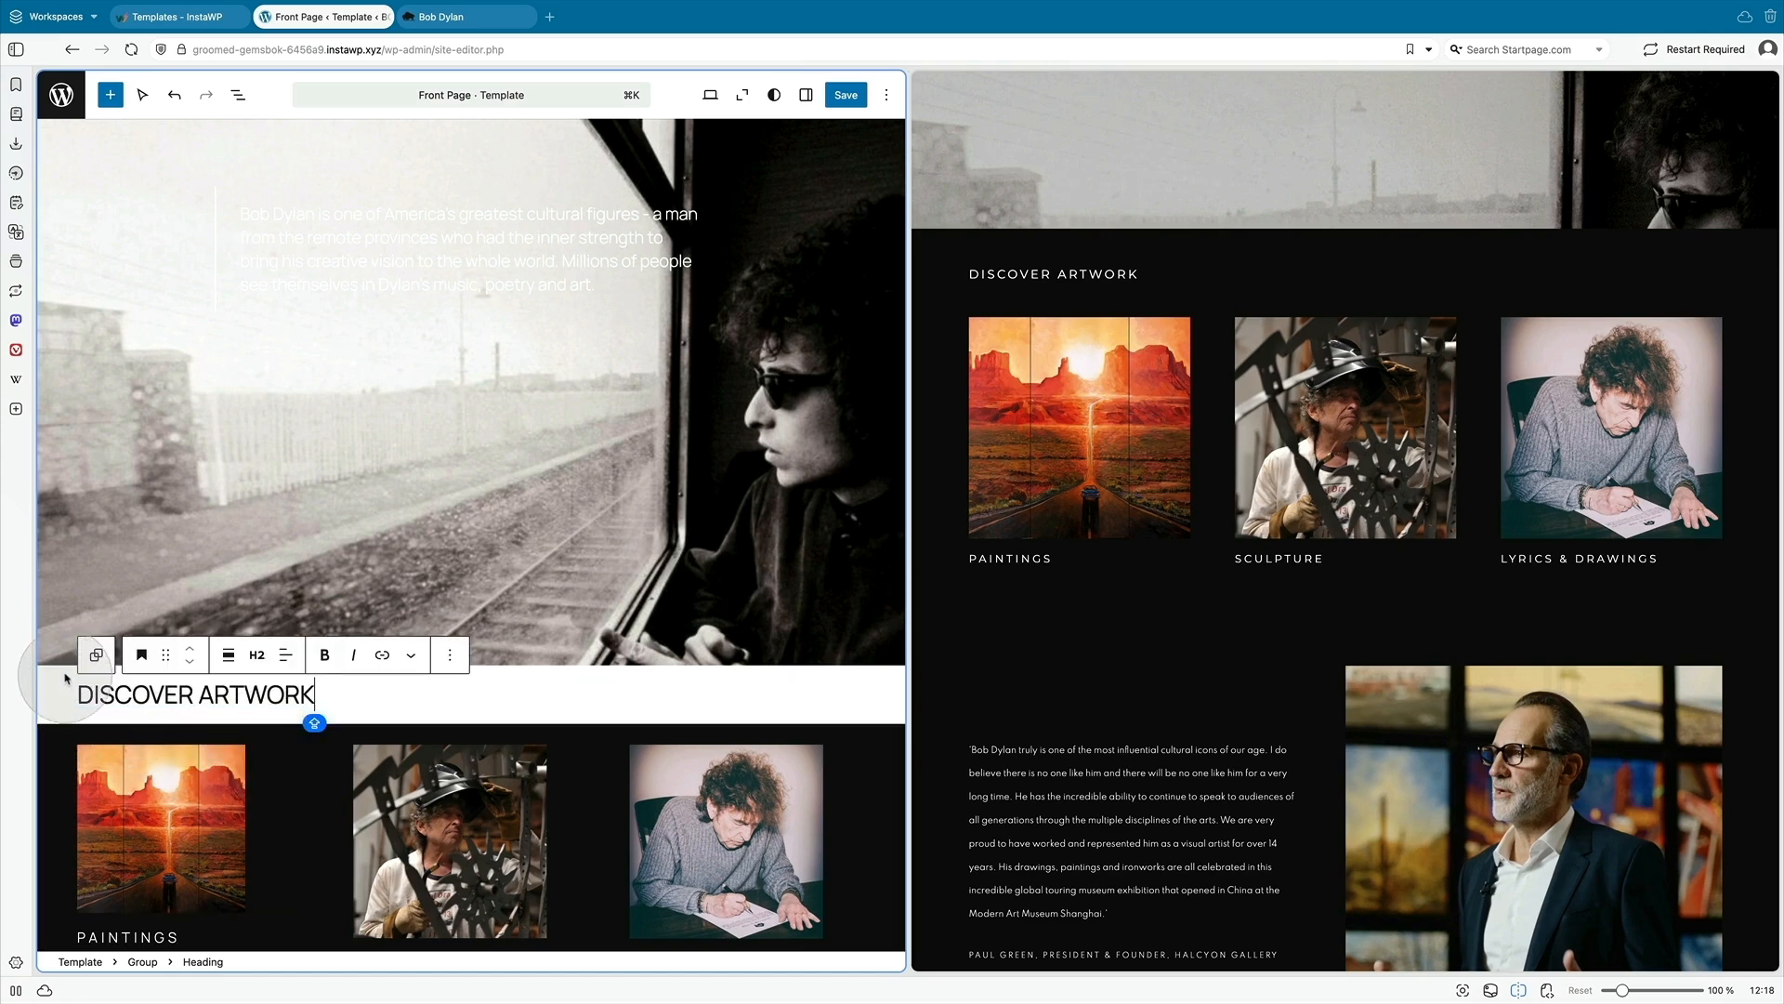
left_click(96, 654)
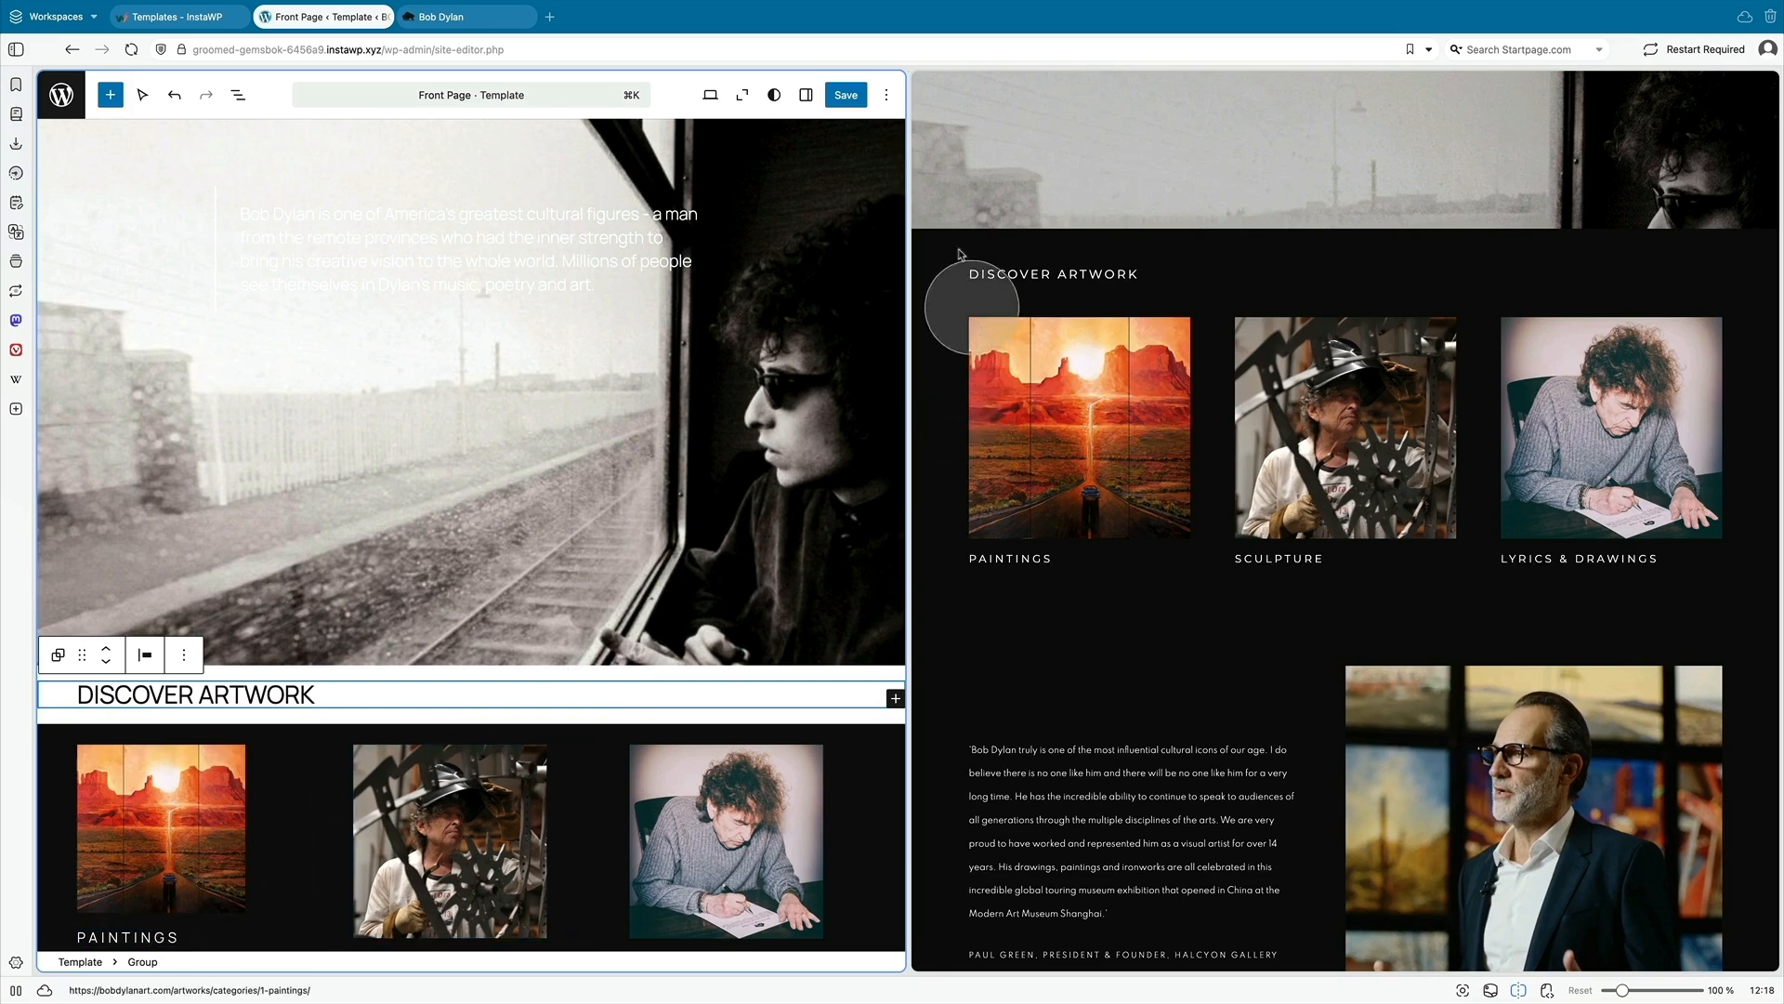
left_click(807, 94)
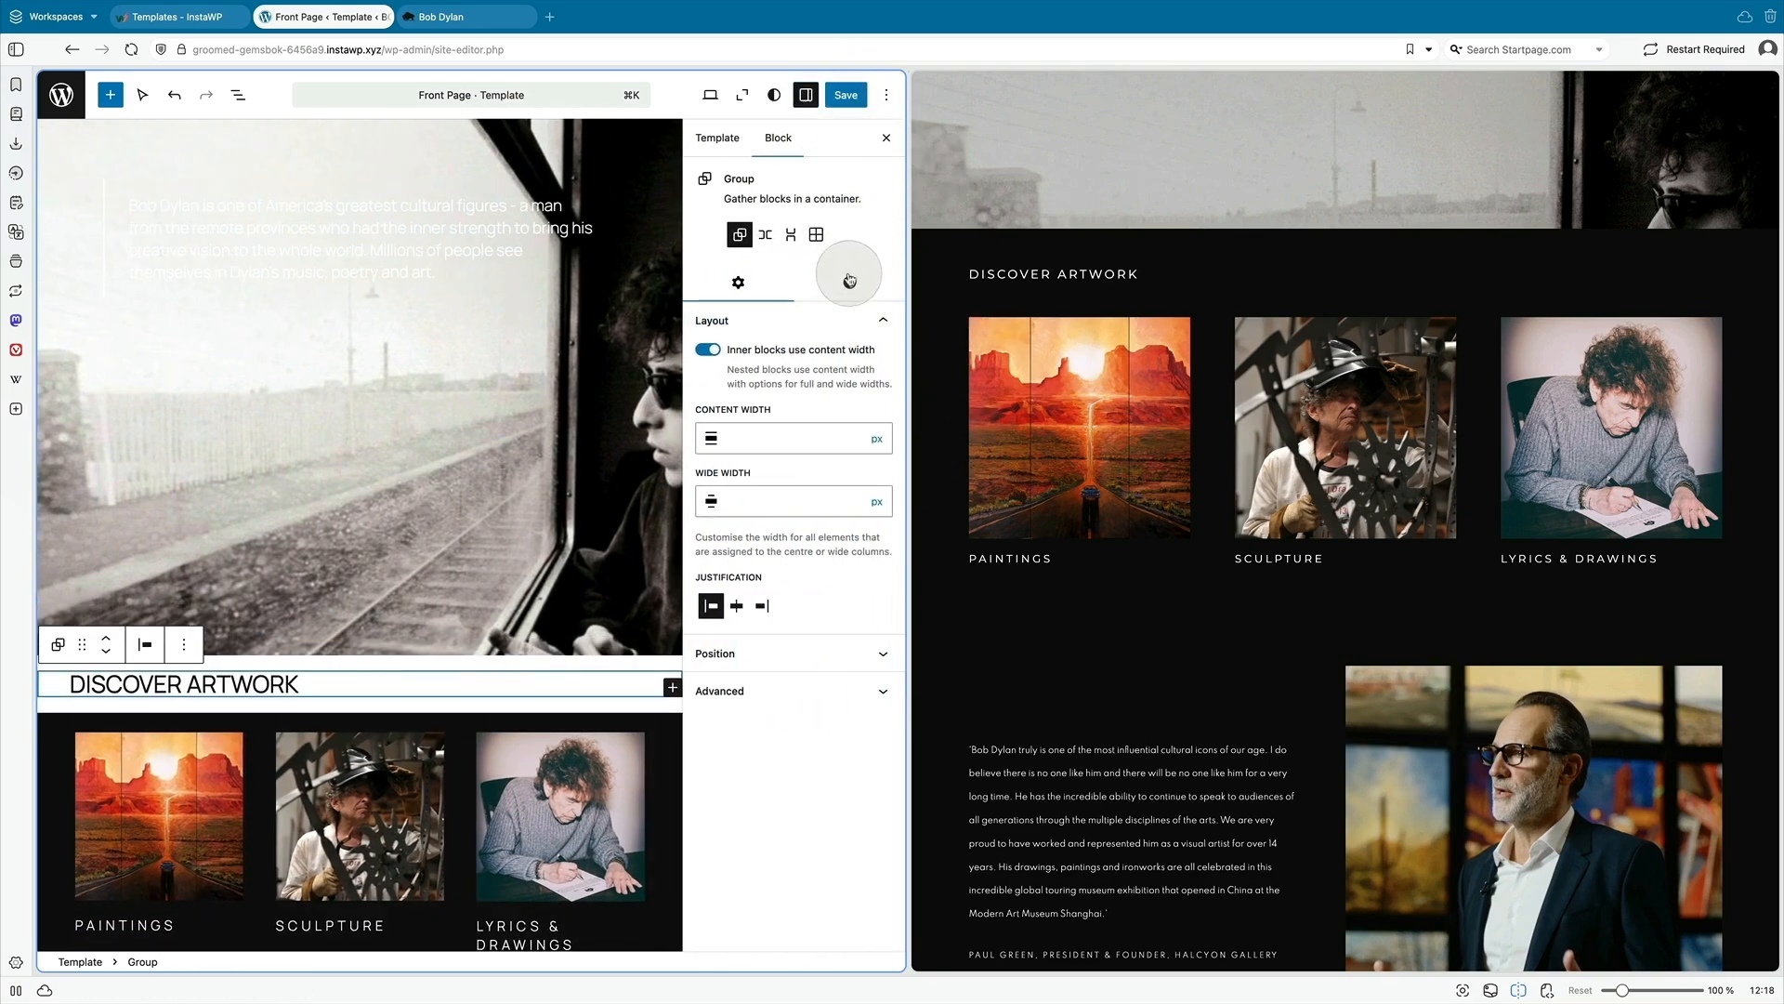
left_click(847, 281)
left_click(774, 558)
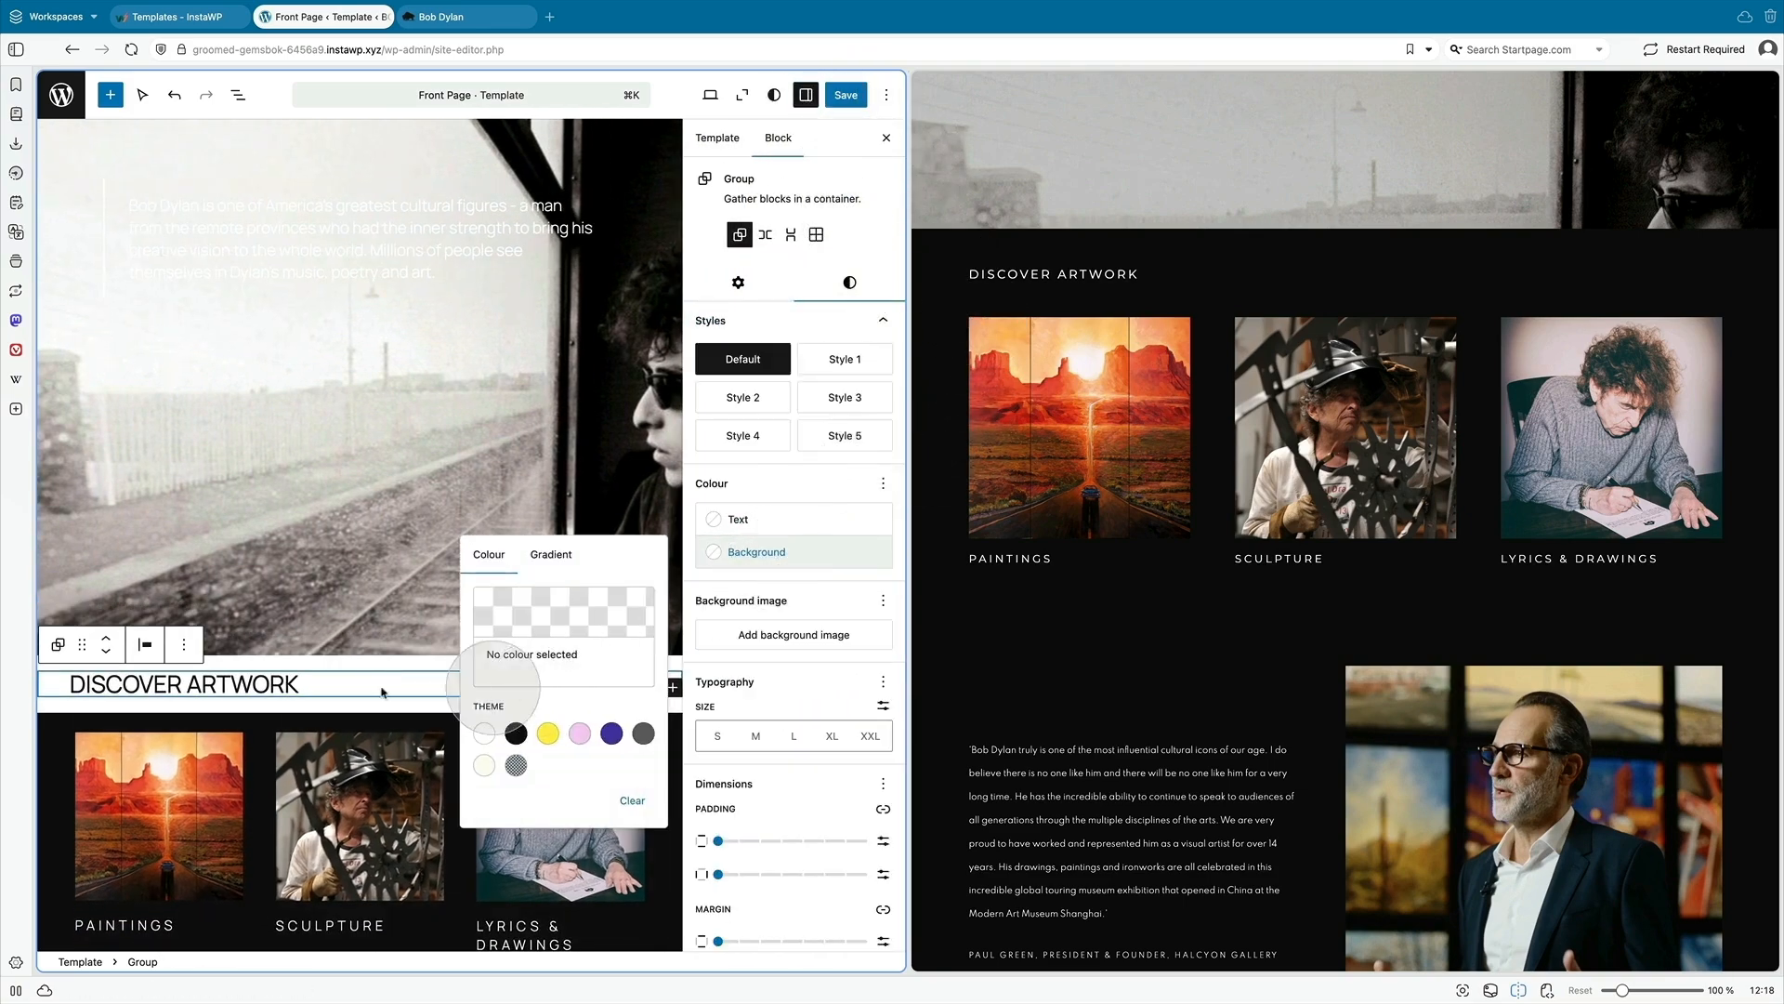
left_click(517, 730)
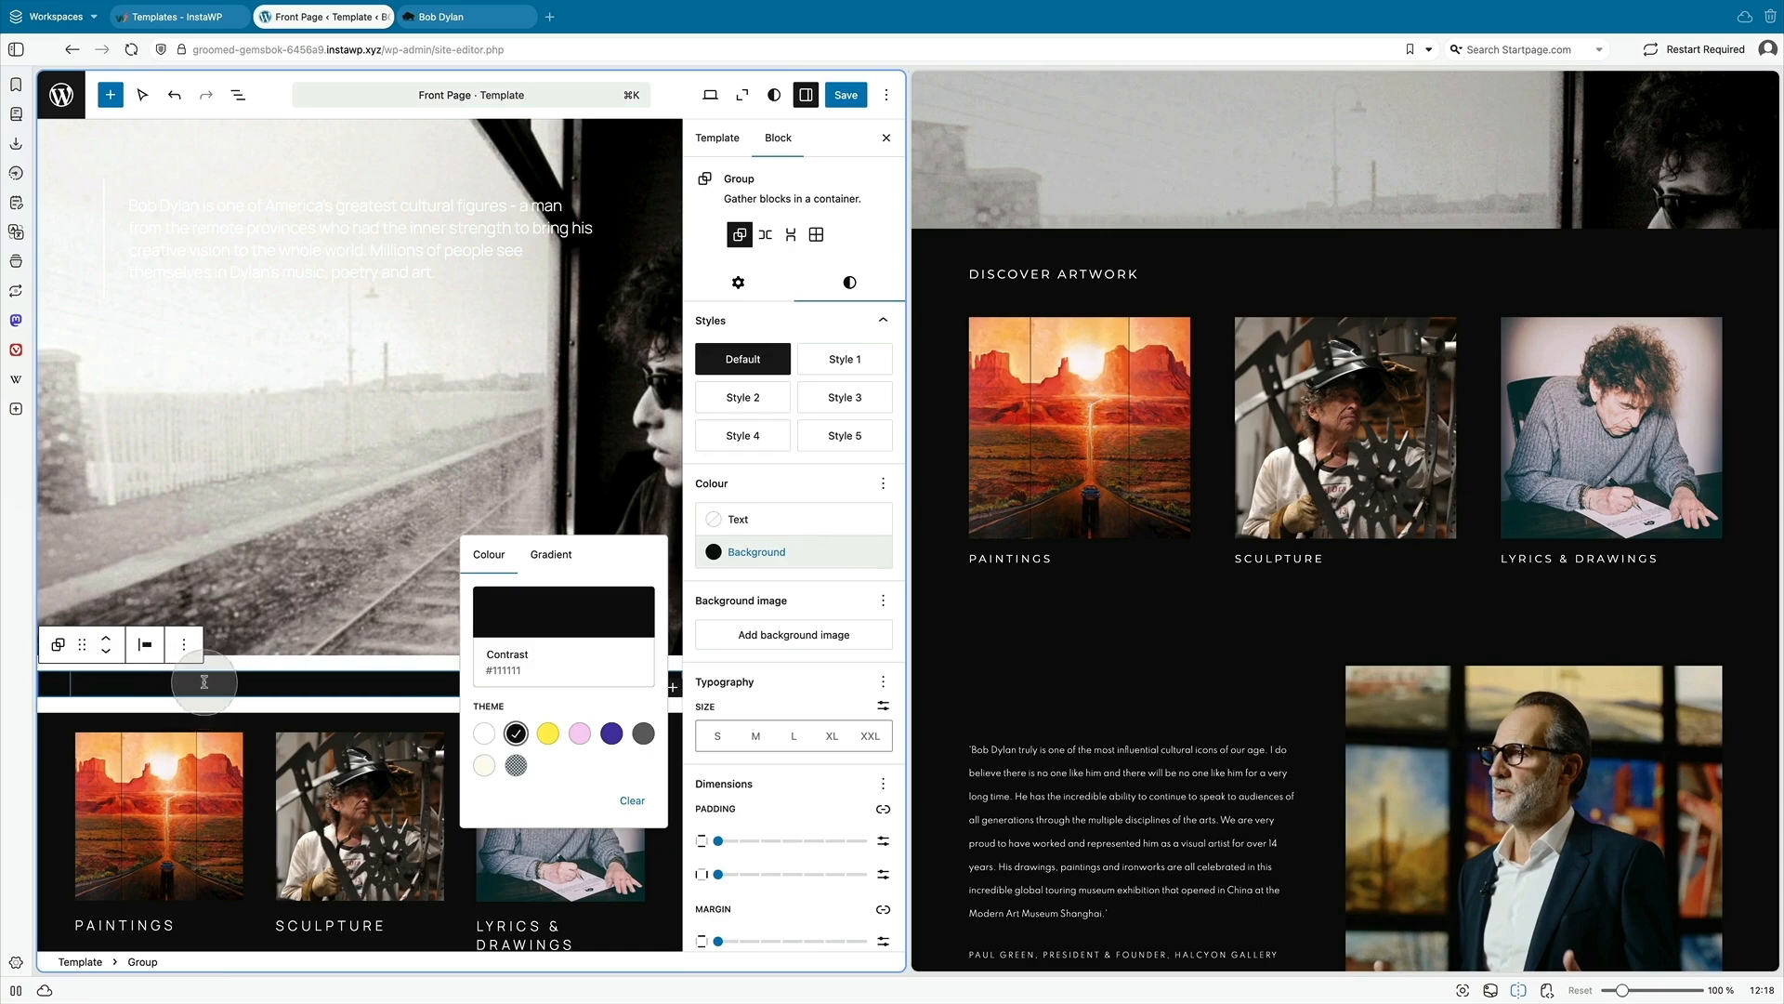
left_click(204, 684)
left_click(738, 437)
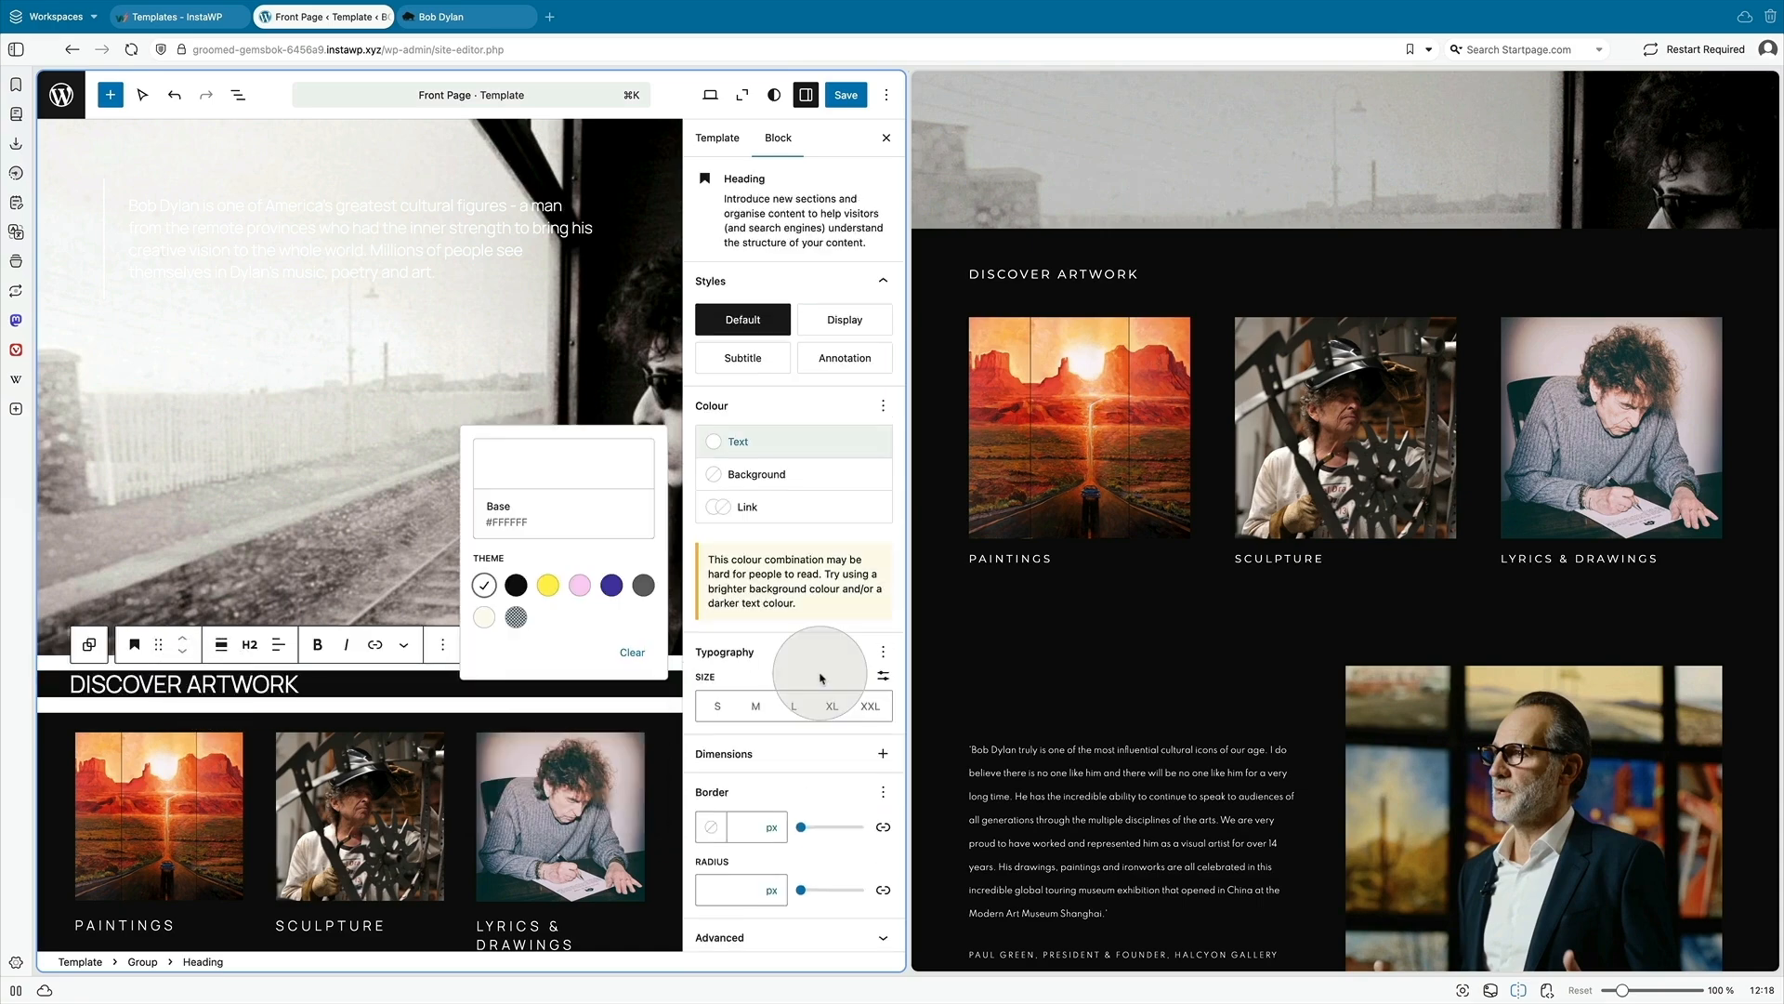
- Set the top and bottom margin of the DISCOVER ARTWORK Group to None
left_click(144, 963)
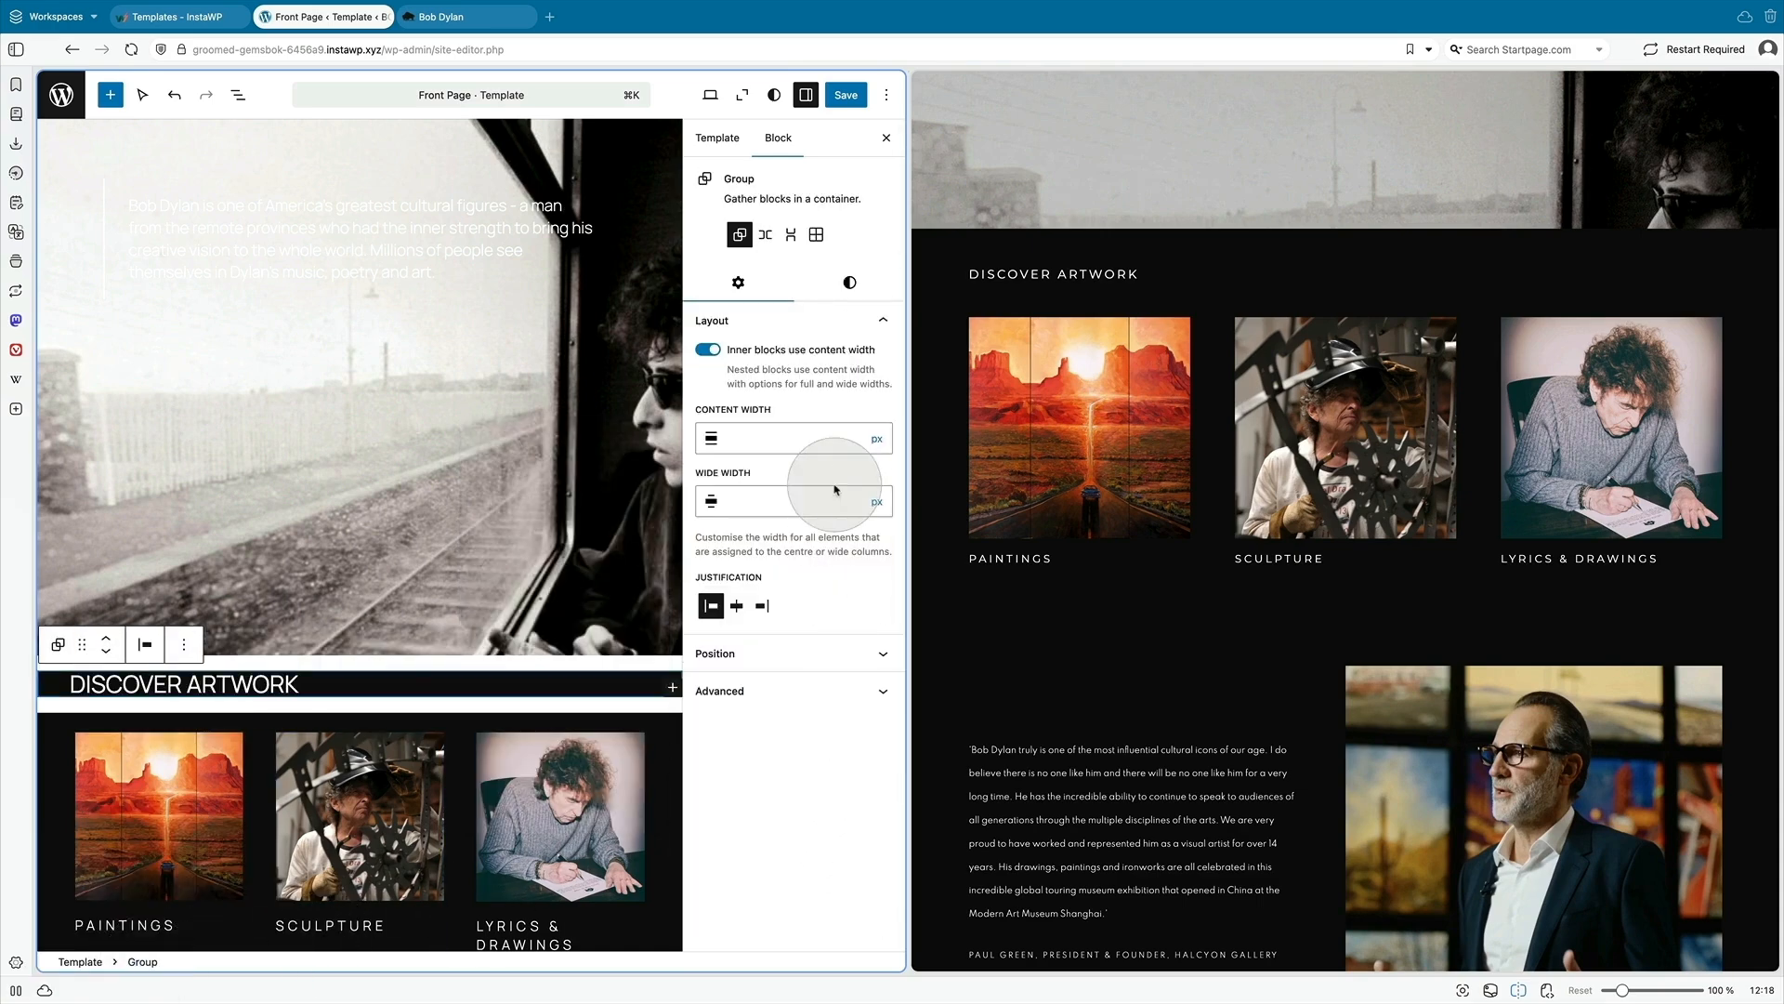
left_click(848, 285)
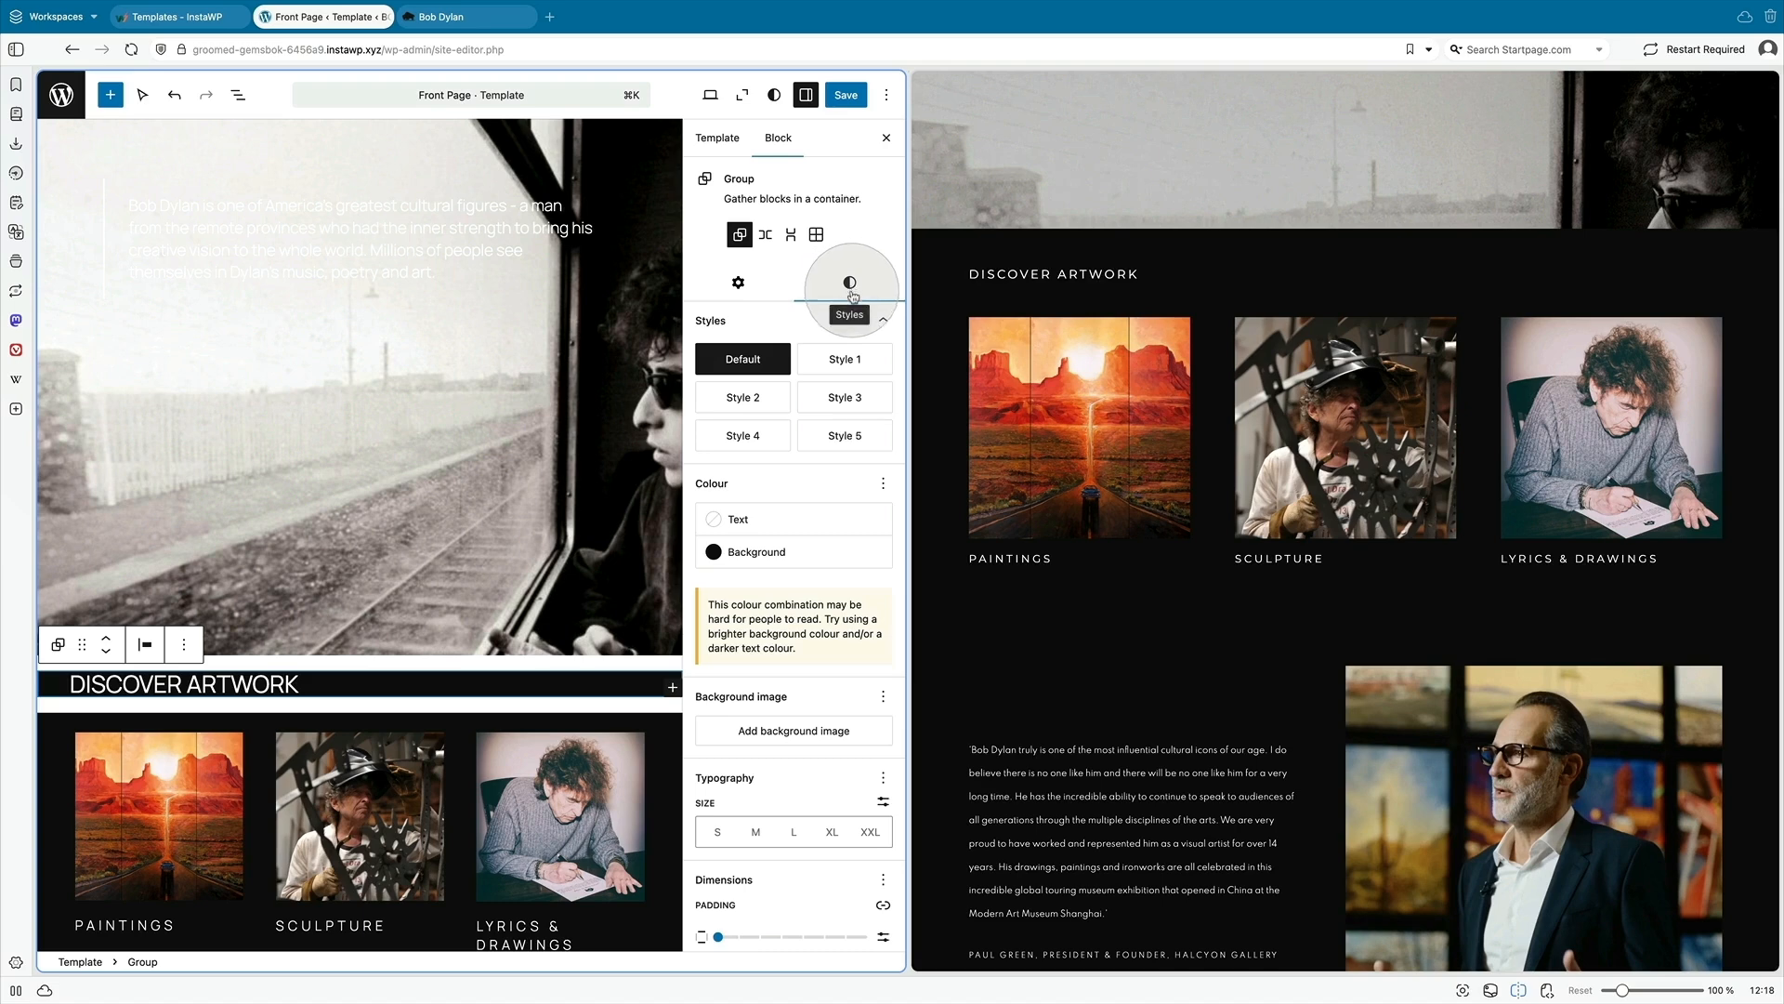
scroll(812, 725, "down", 4)
left_click_drag(760, 629, 678, 630)
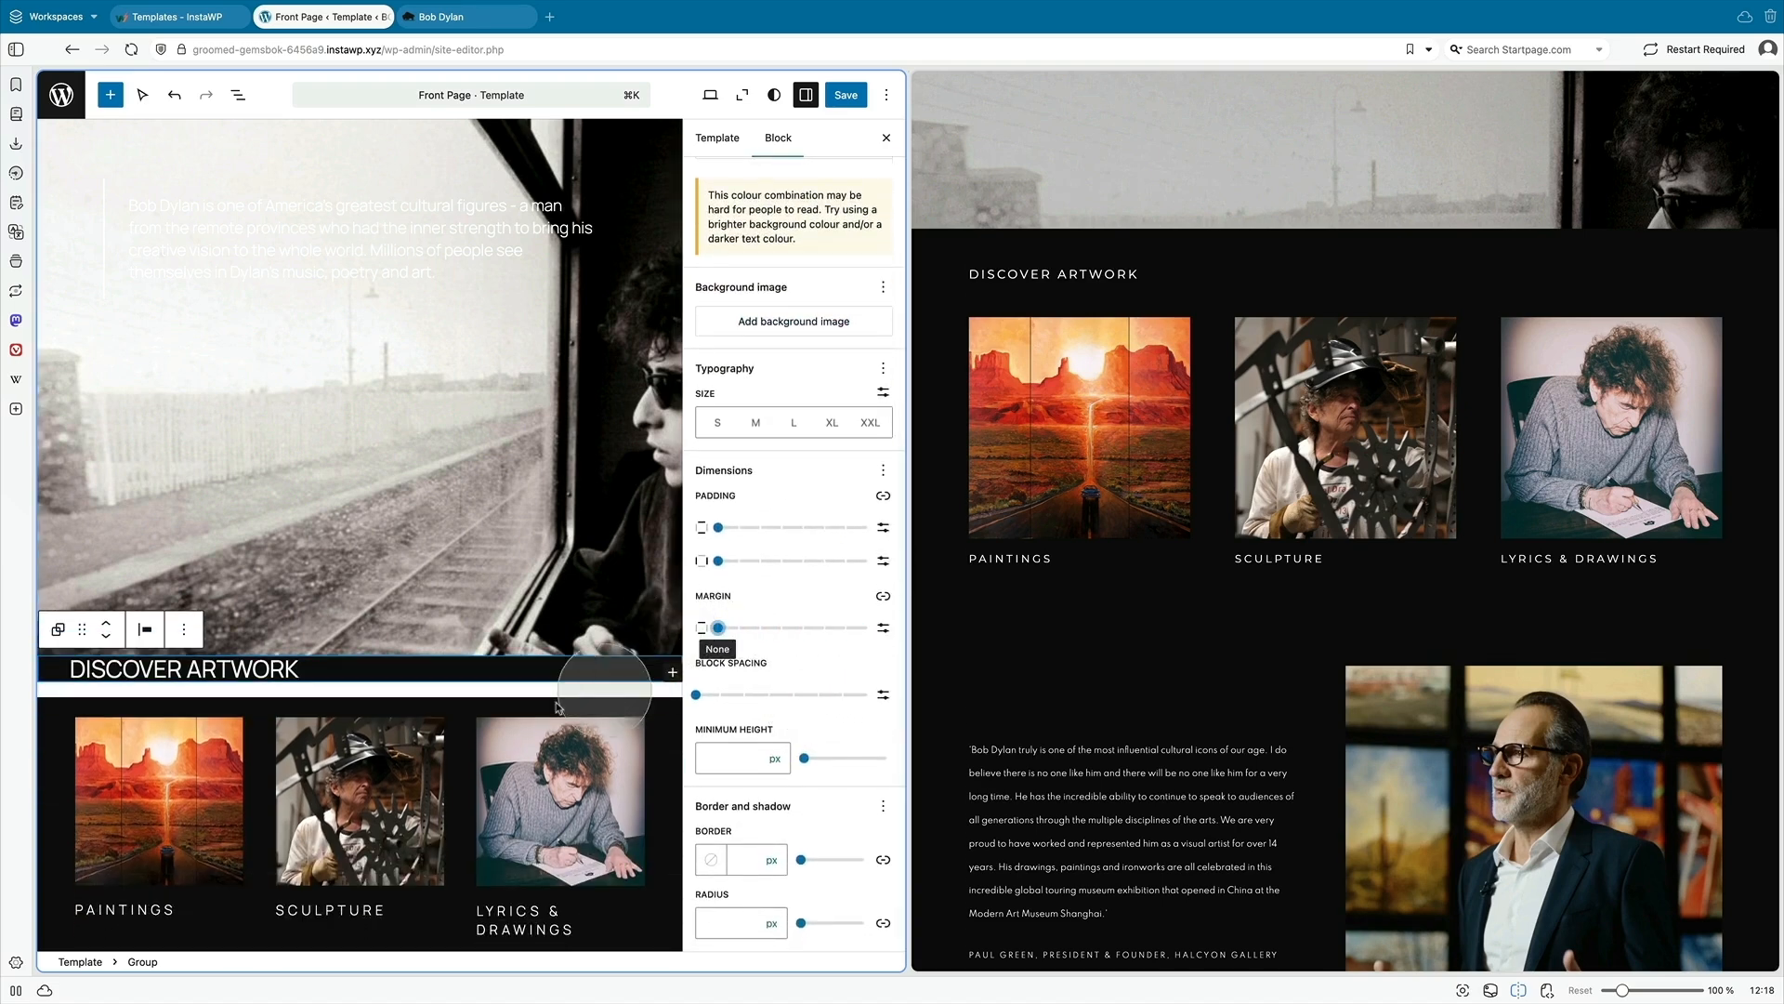
- Raise the top and bottom padding of the DISCOVER ARTWORK Group to the second preset above none
left_click(72, 671)
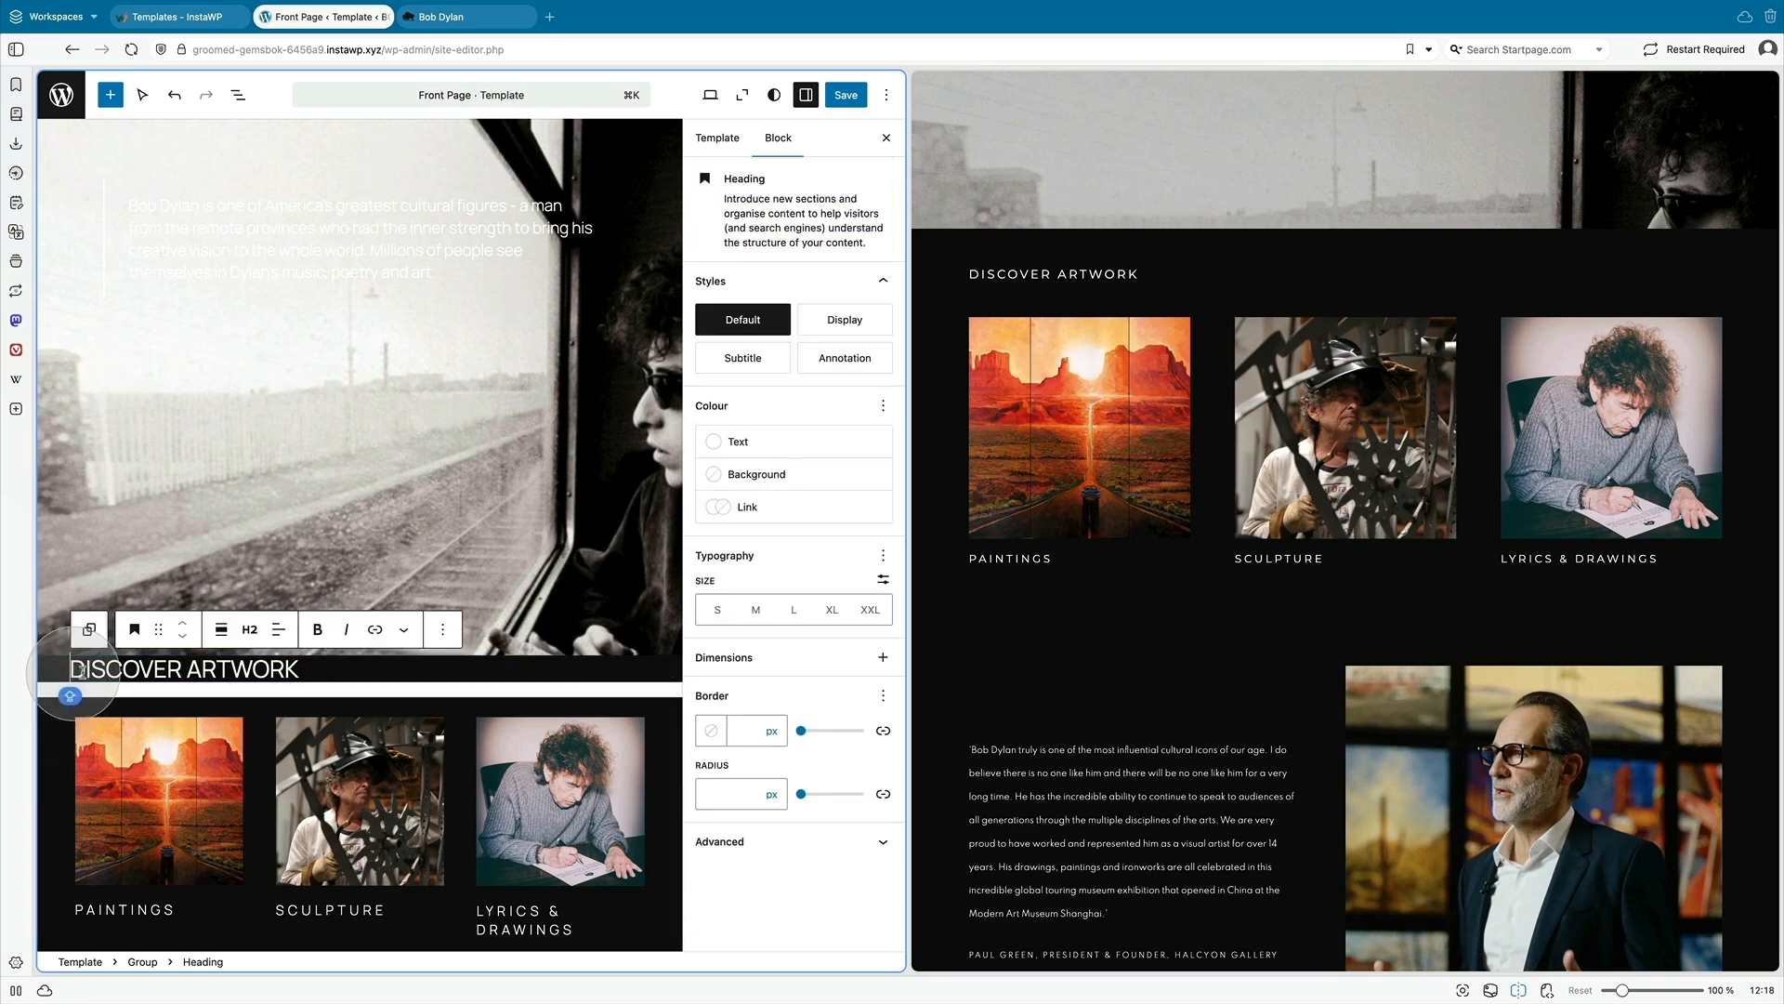
left_click(141, 962)
left_click(847, 281)
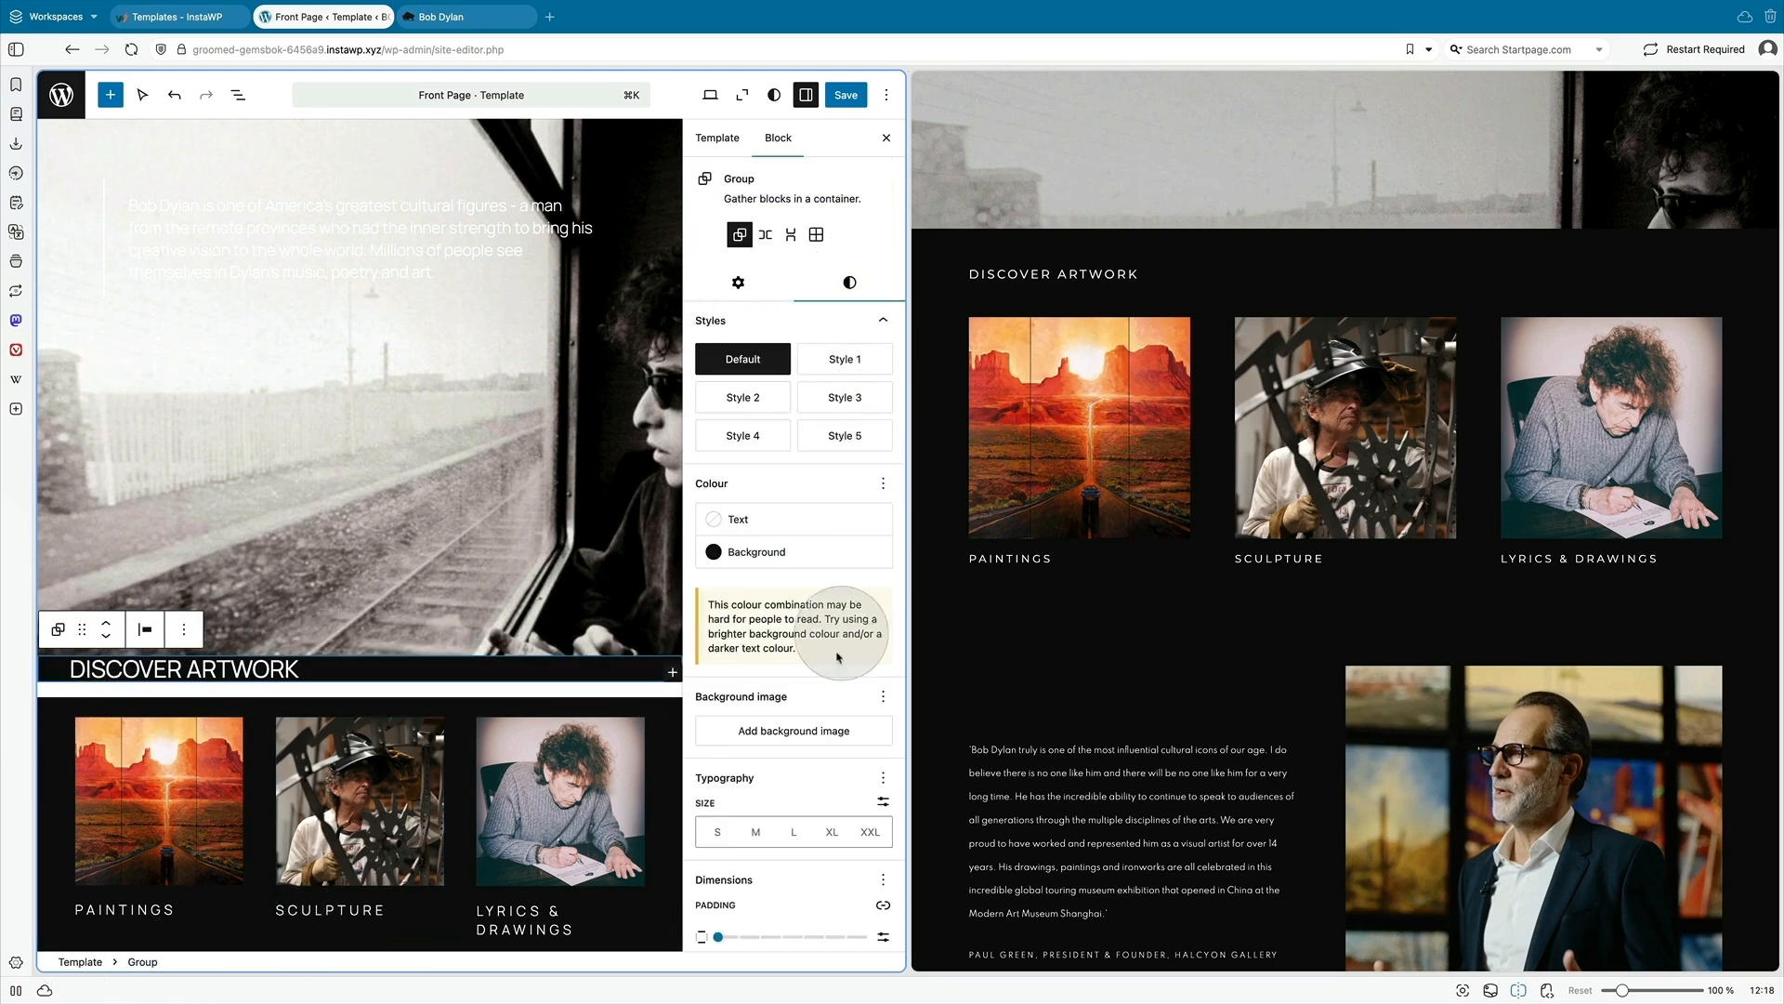
left_click_drag(720, 936, 766, 939)
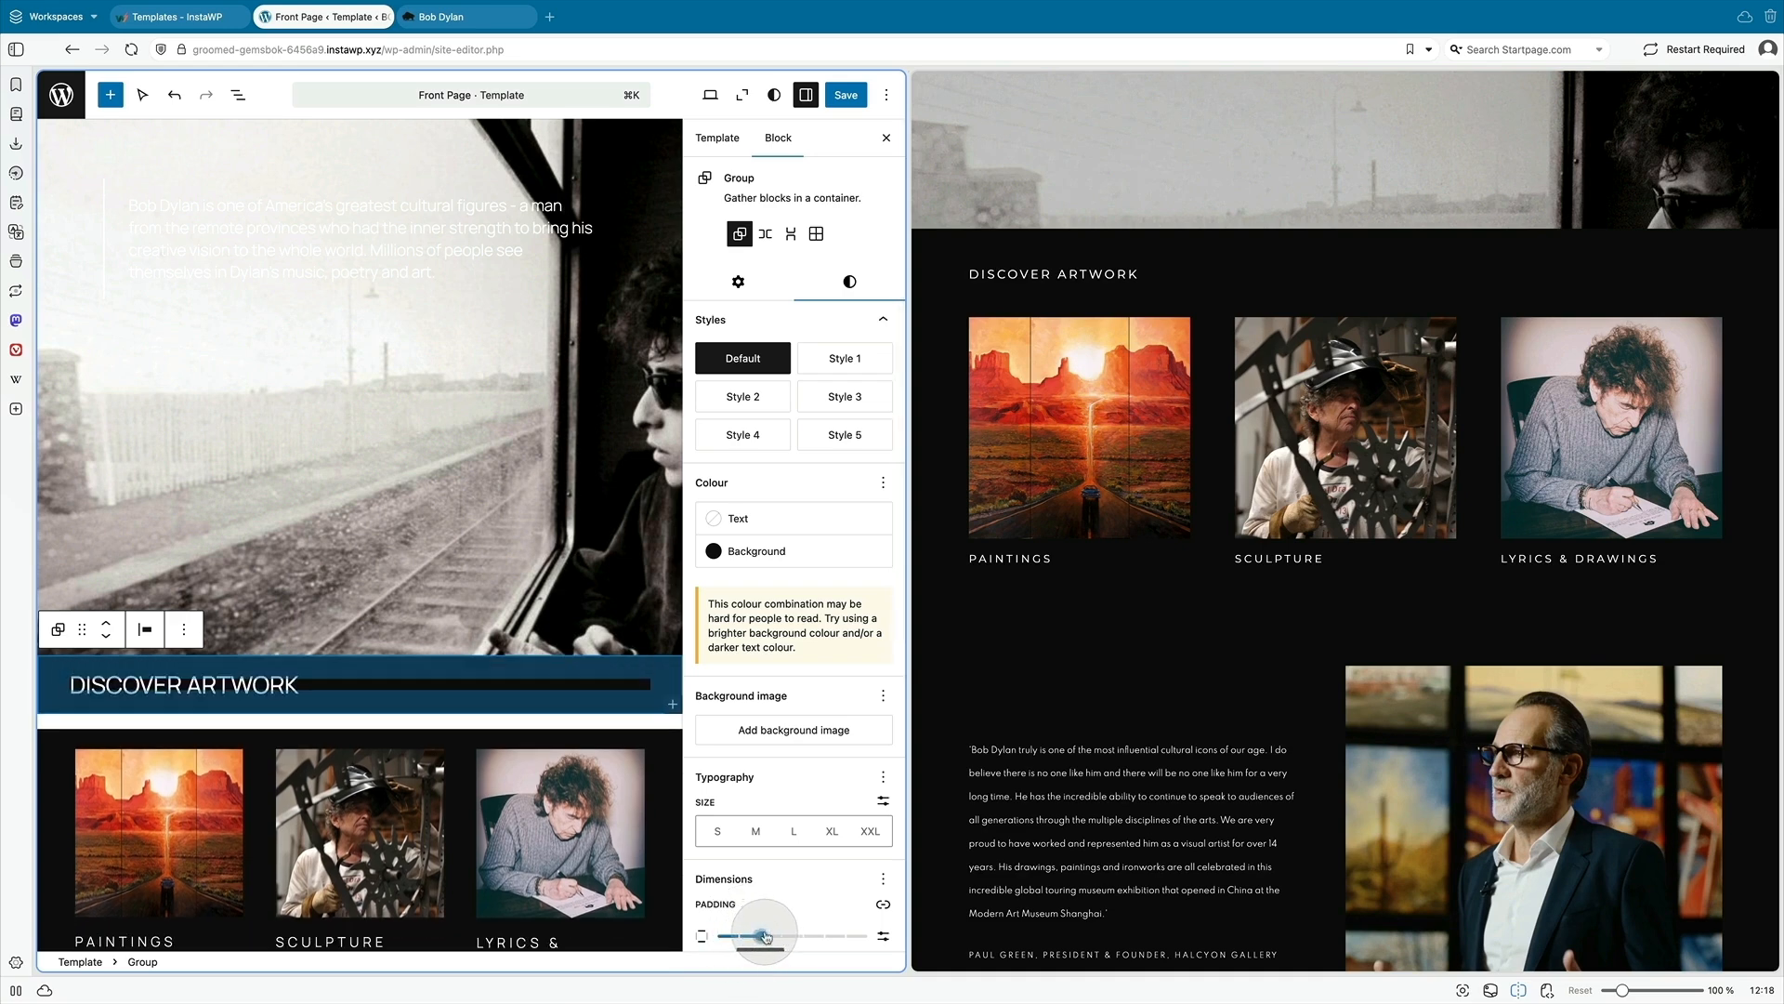
- Set the font size of the DISCOVER ARTWORK heading to M (medium)
left_click(168, 685)
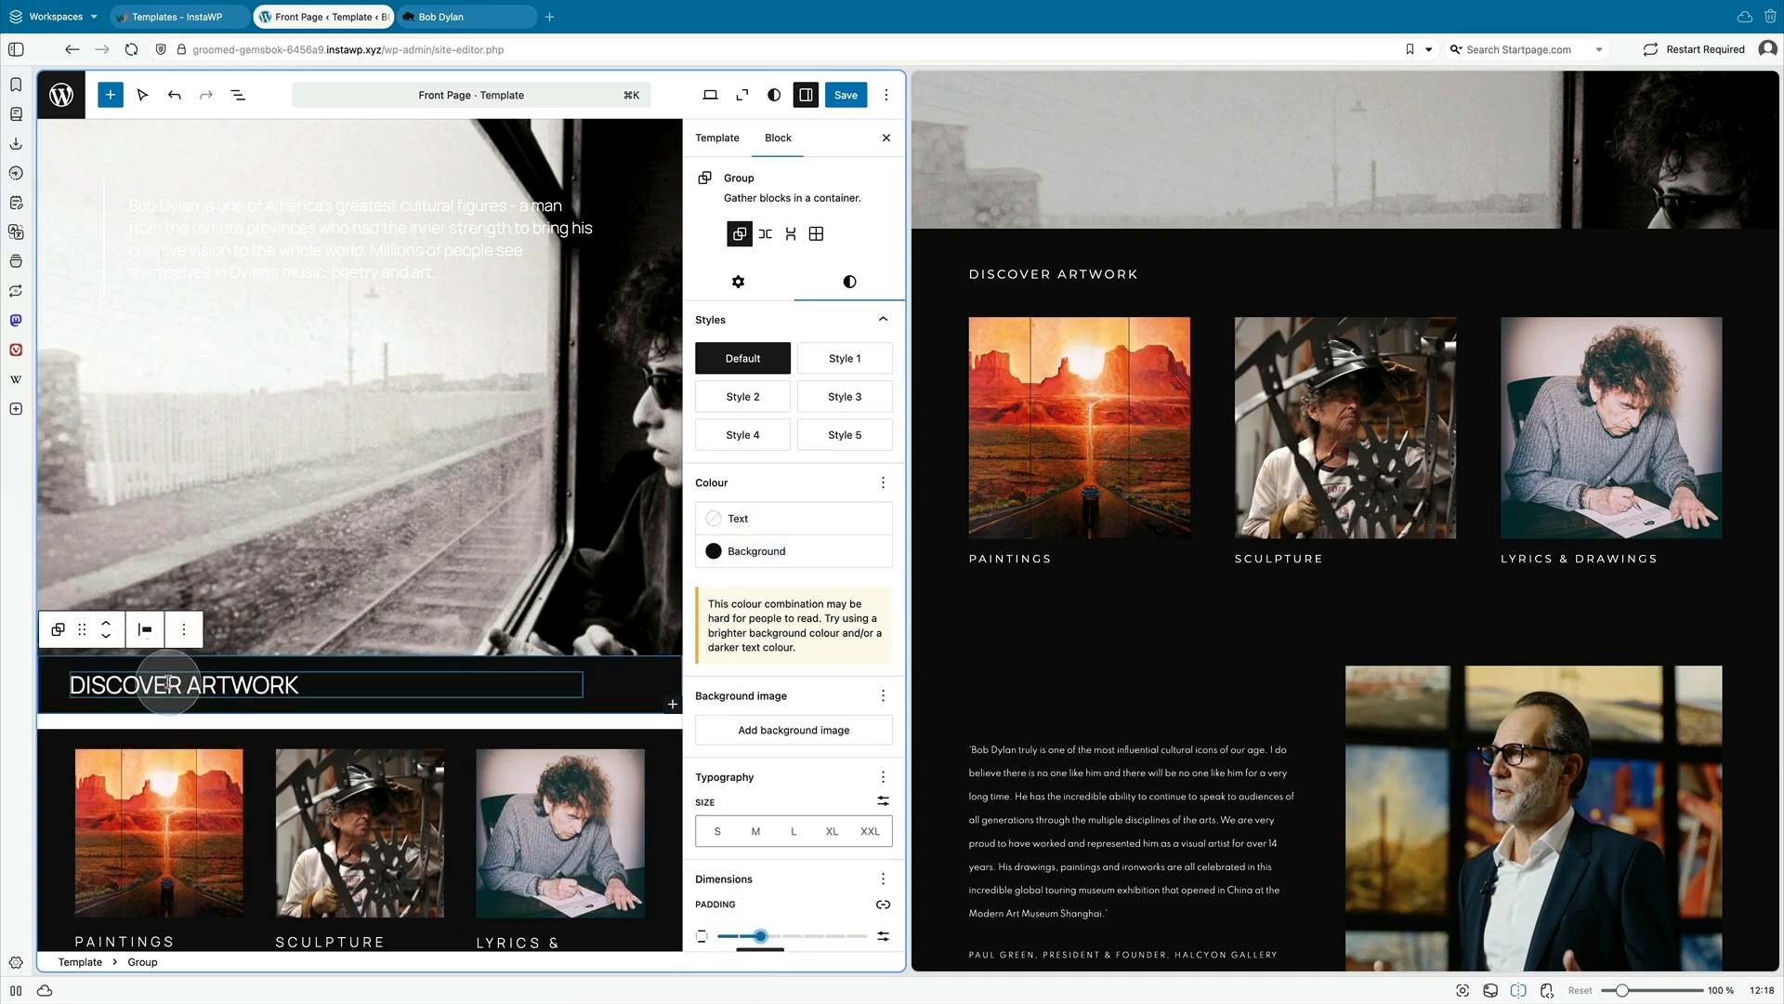
left_click(712, 470)
left_click(754, 611)
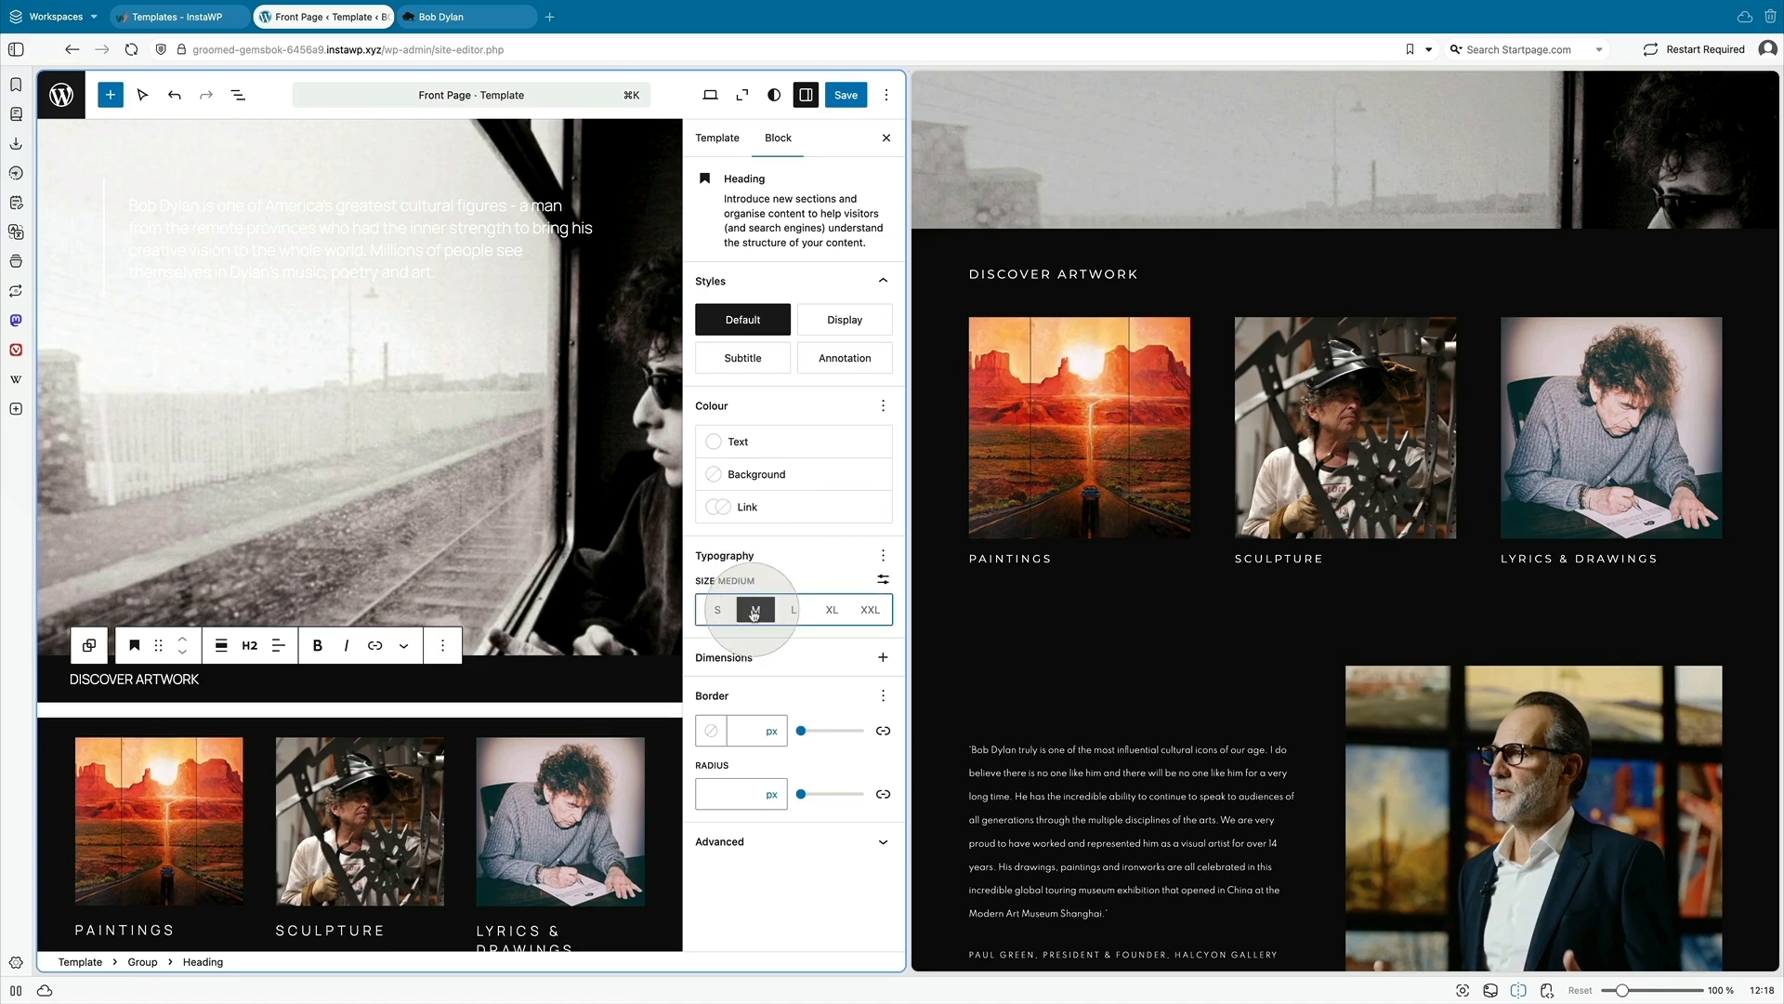
- Set the artwork Columns block's top and bottom margin to None to close the gap below the heading Group
left_click(72, 779)
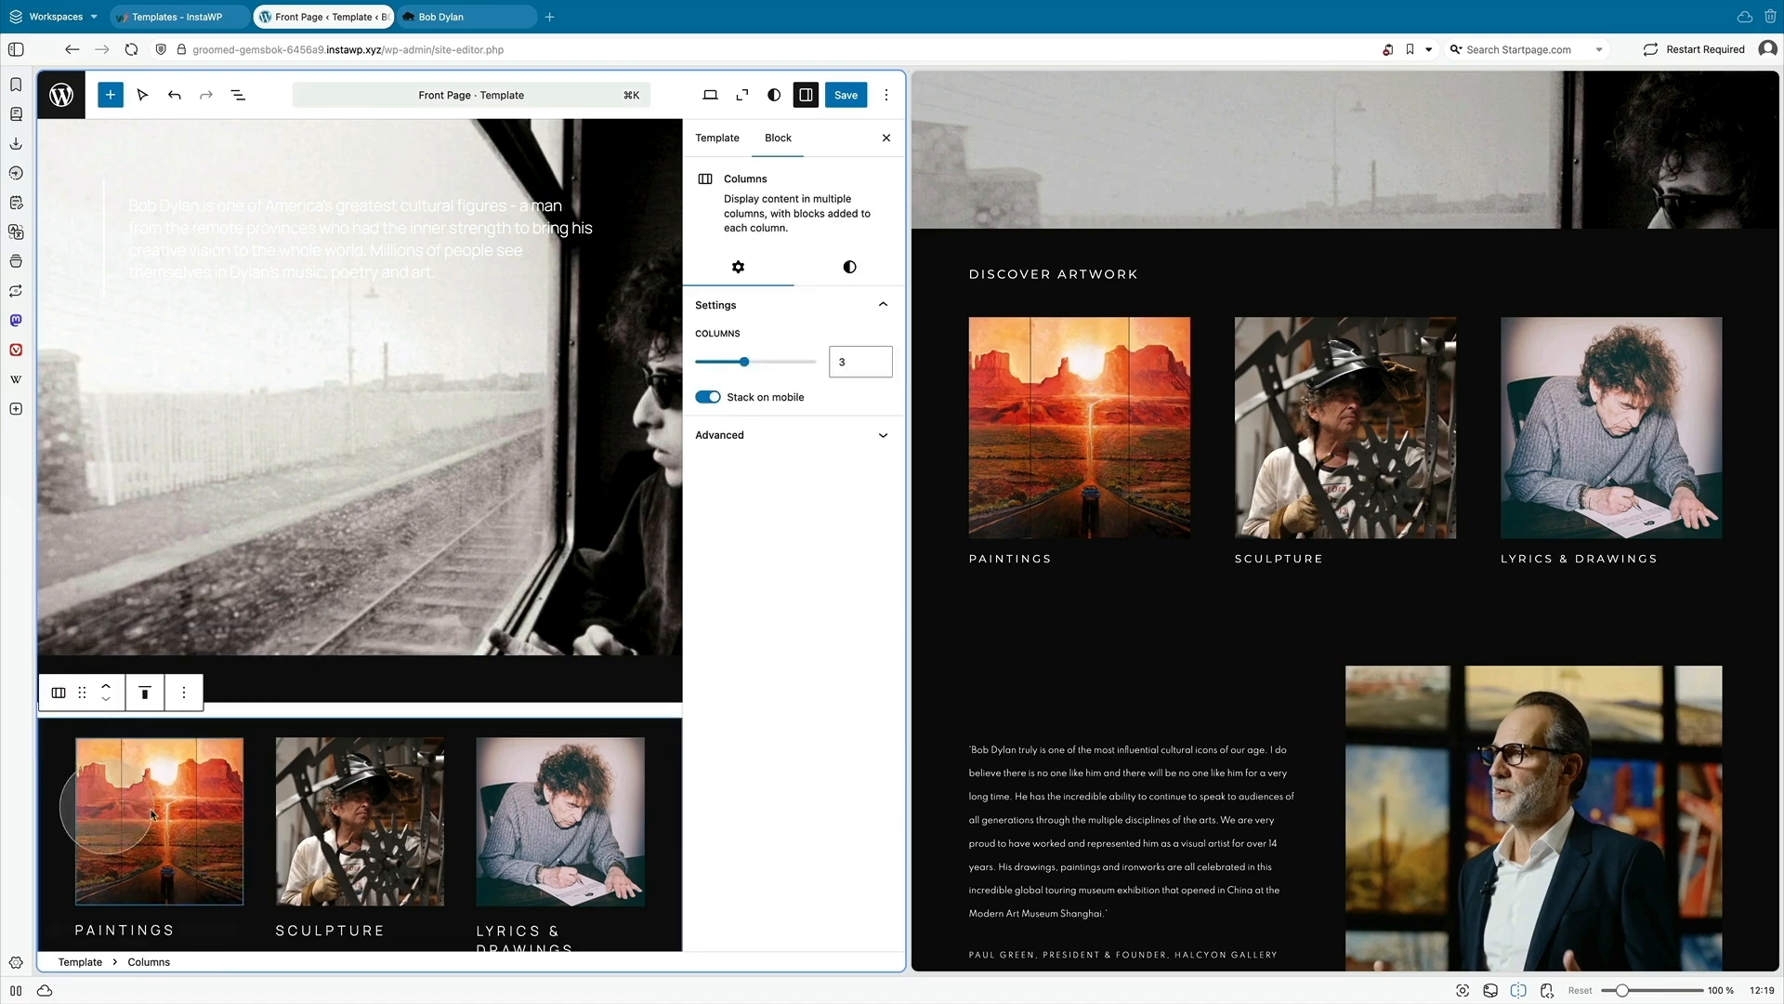
left_click(849, 267)
scroll(865, 638, "down", 3)
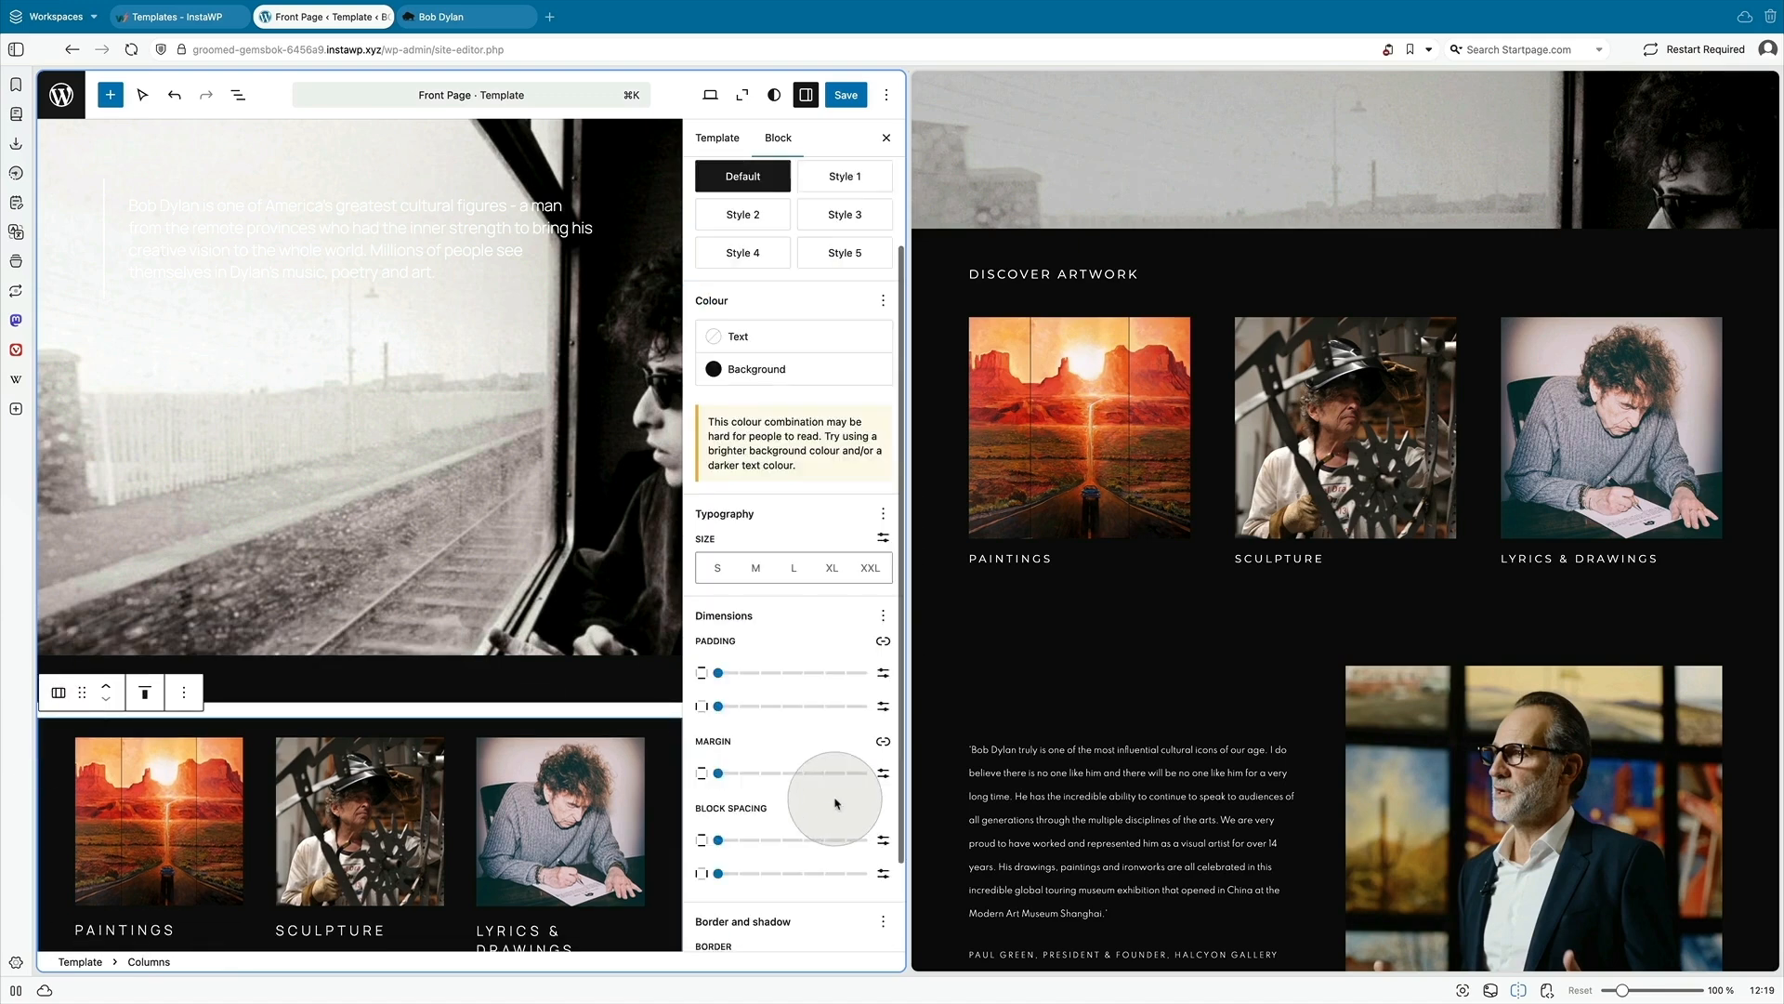
left_click_drag(777, 772, 718, 779)
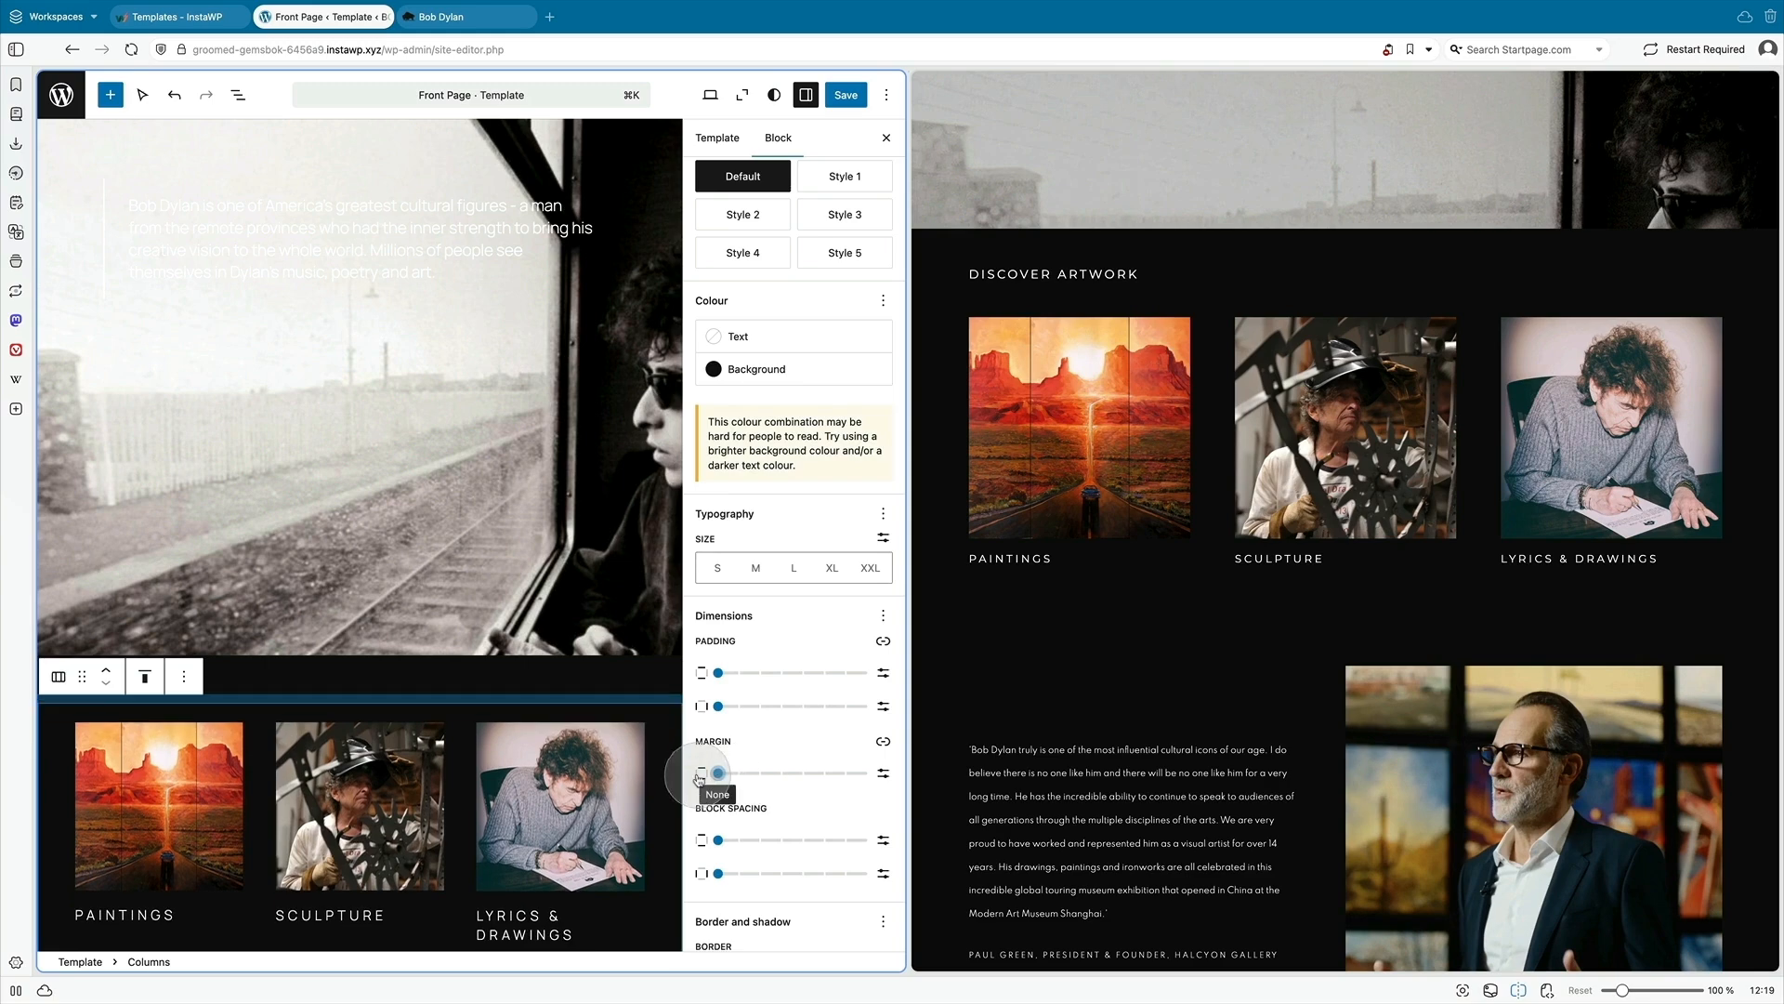
- Add an empty block directly after the artwork Columns block, outside its three columns
left_click(435, 703)
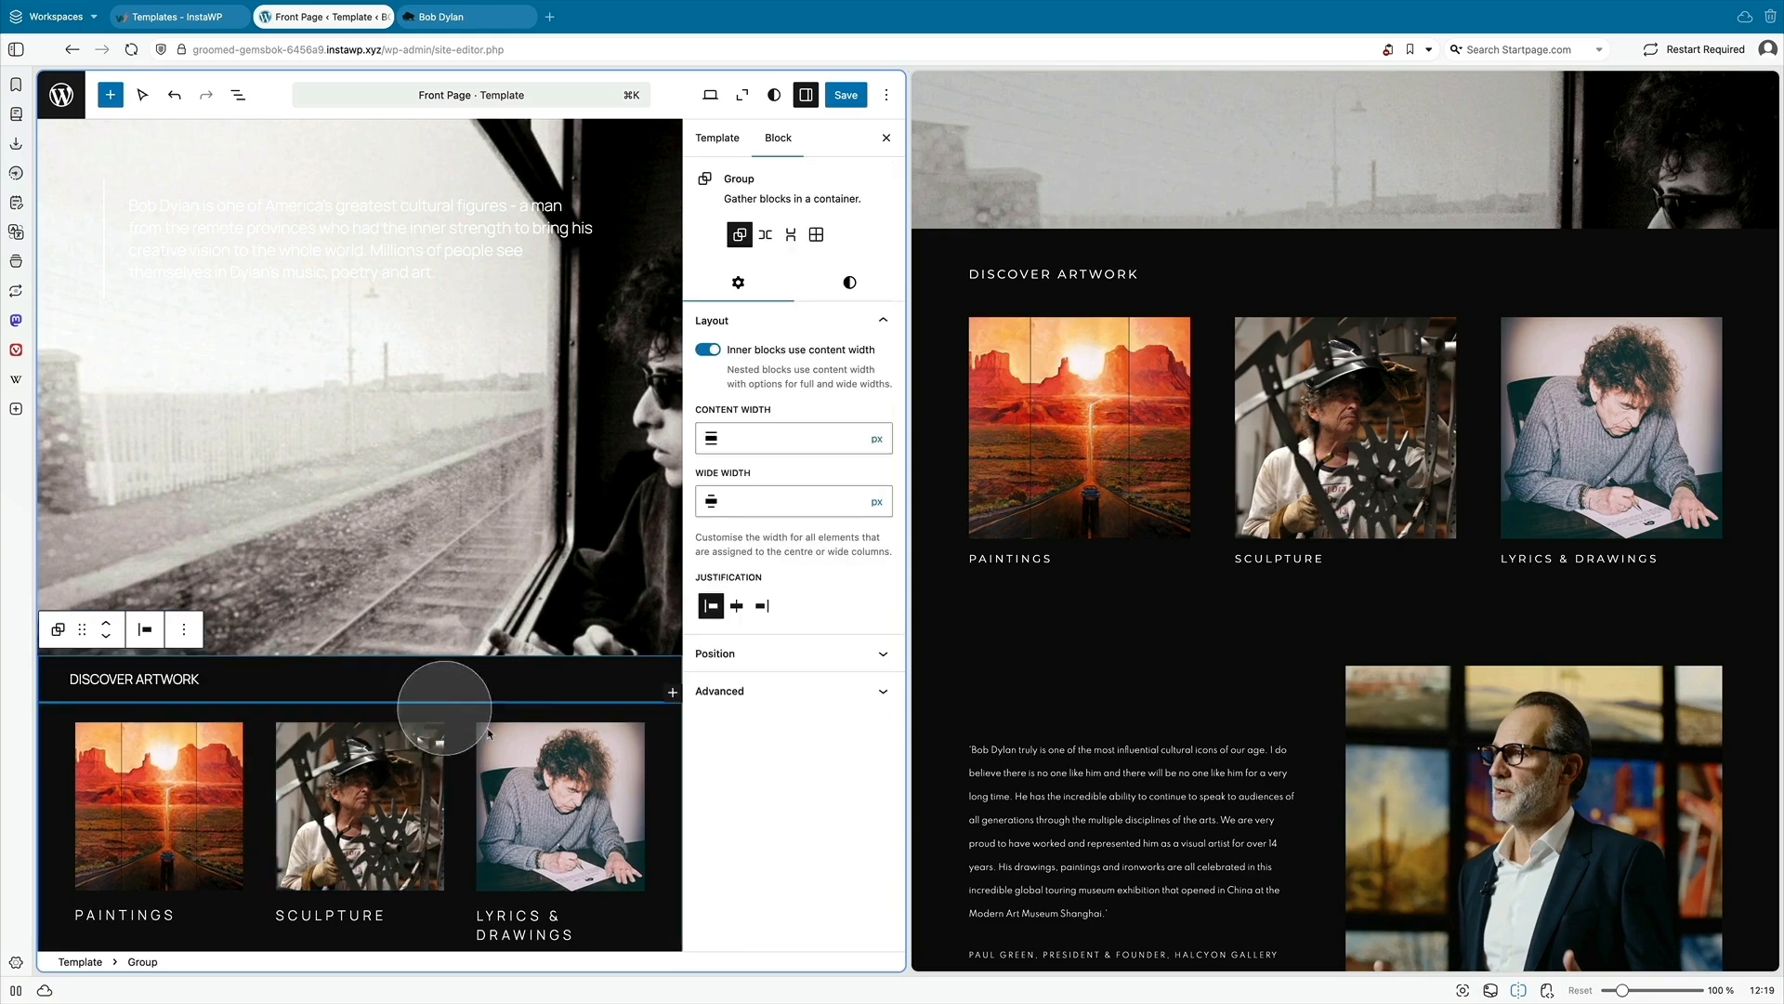
scroll(1166, 858, "down", 3)
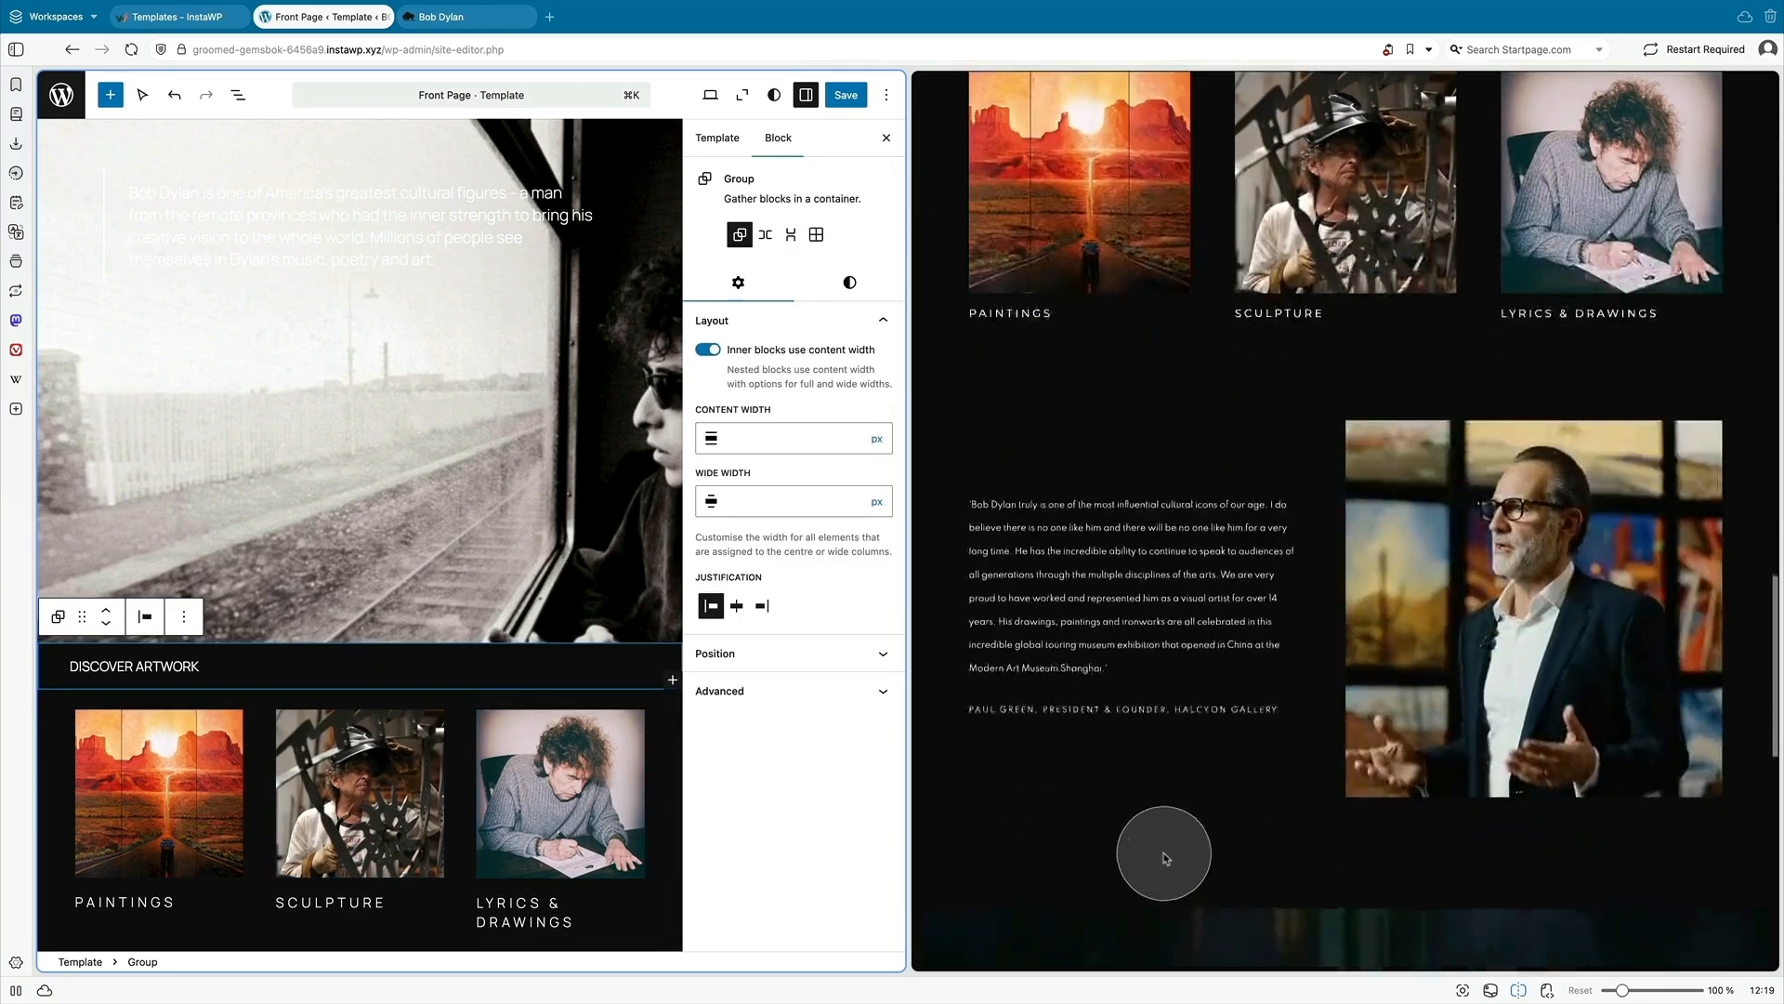
scroll(1162, 853, "down", 2)
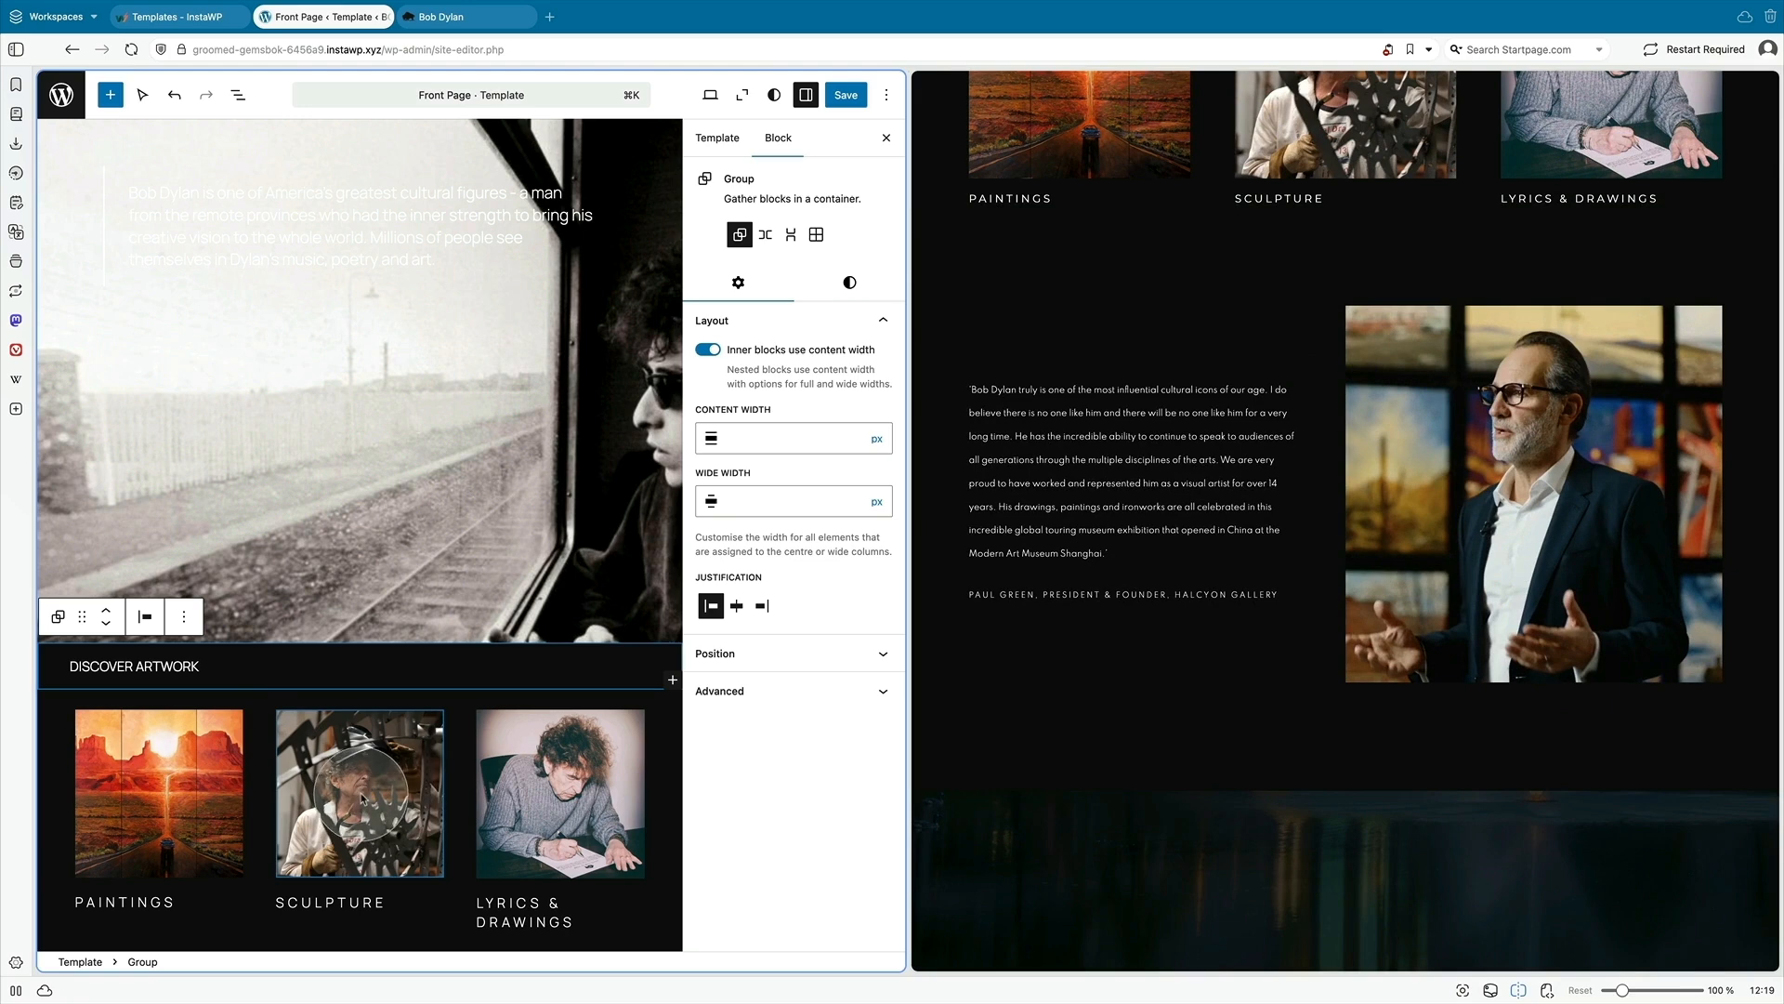
left_click(372, 777)
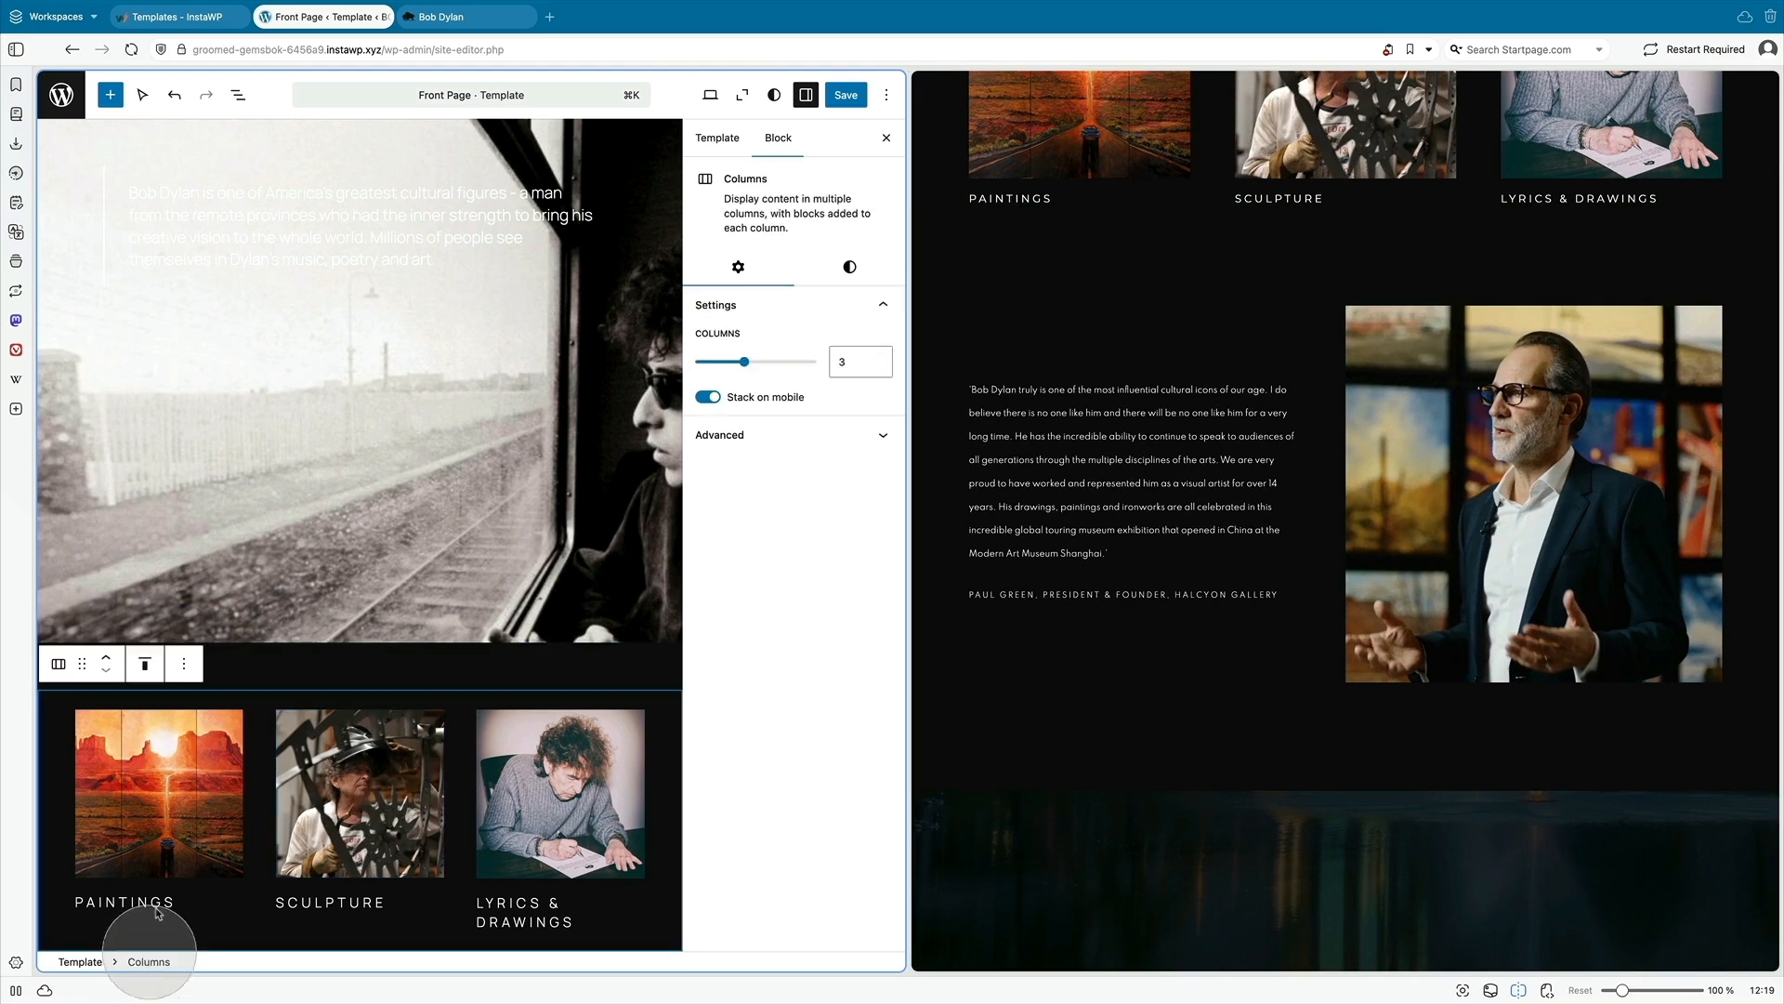
left_click(238, 95)
left_click(300, 276)
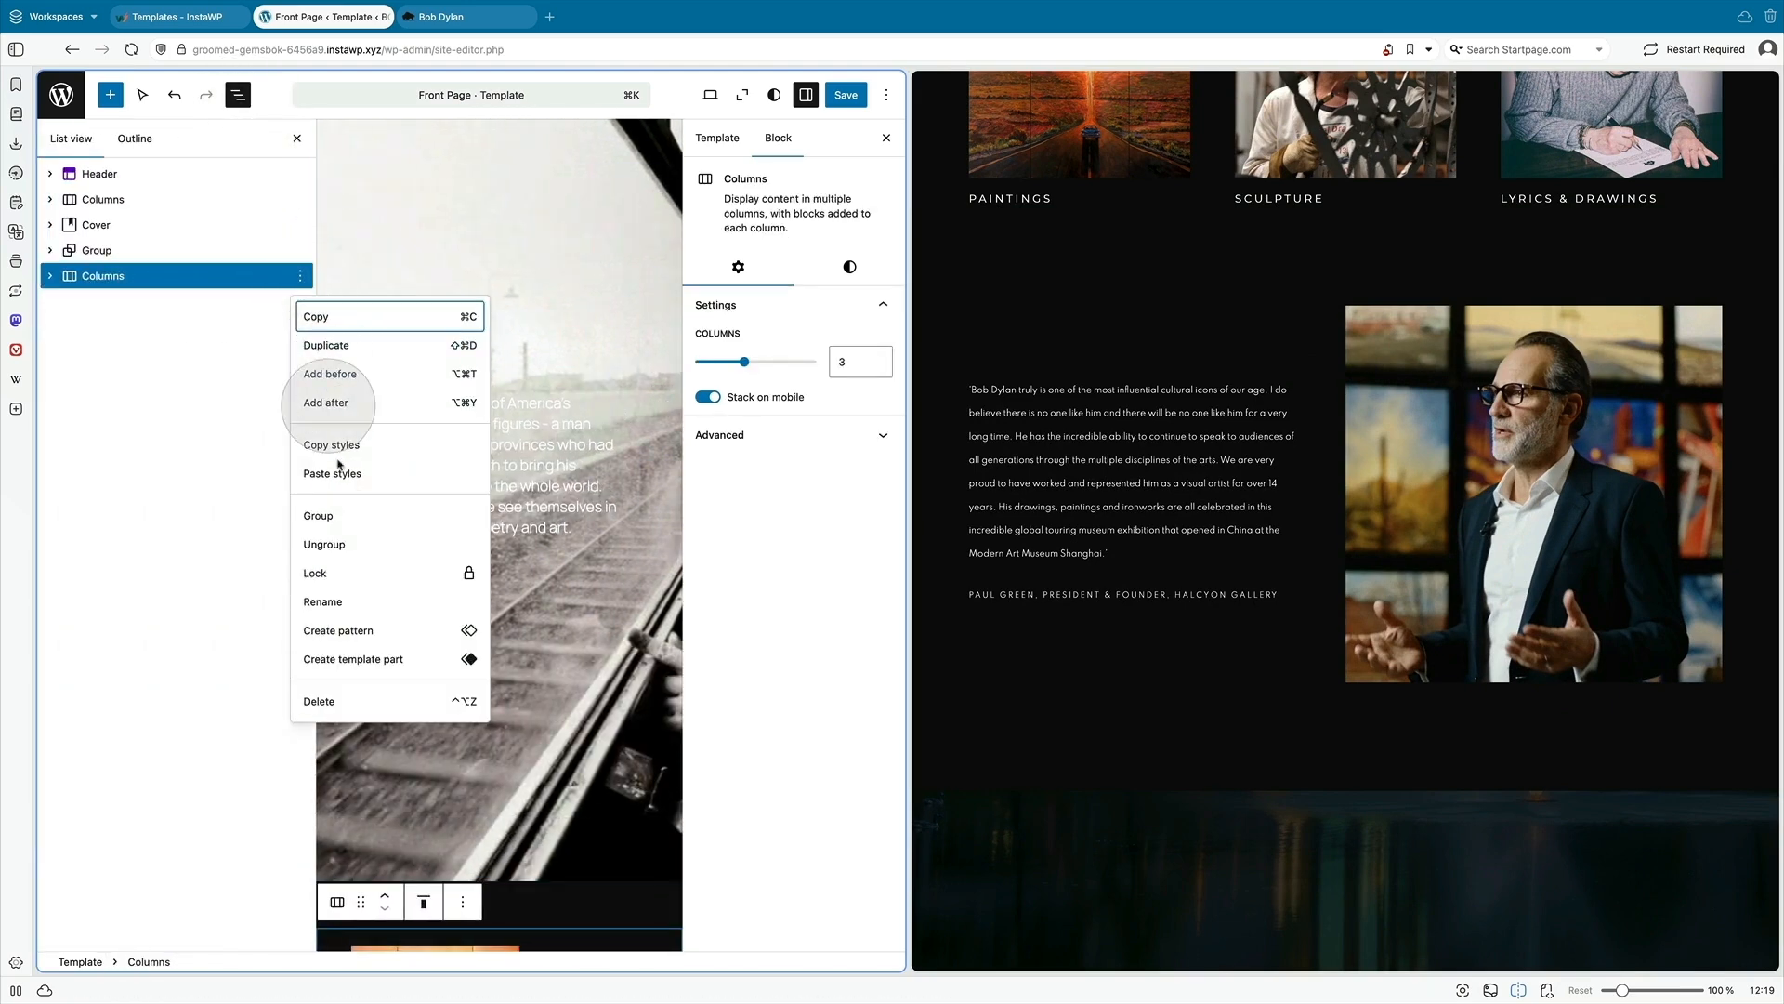
left_click(344, 418)
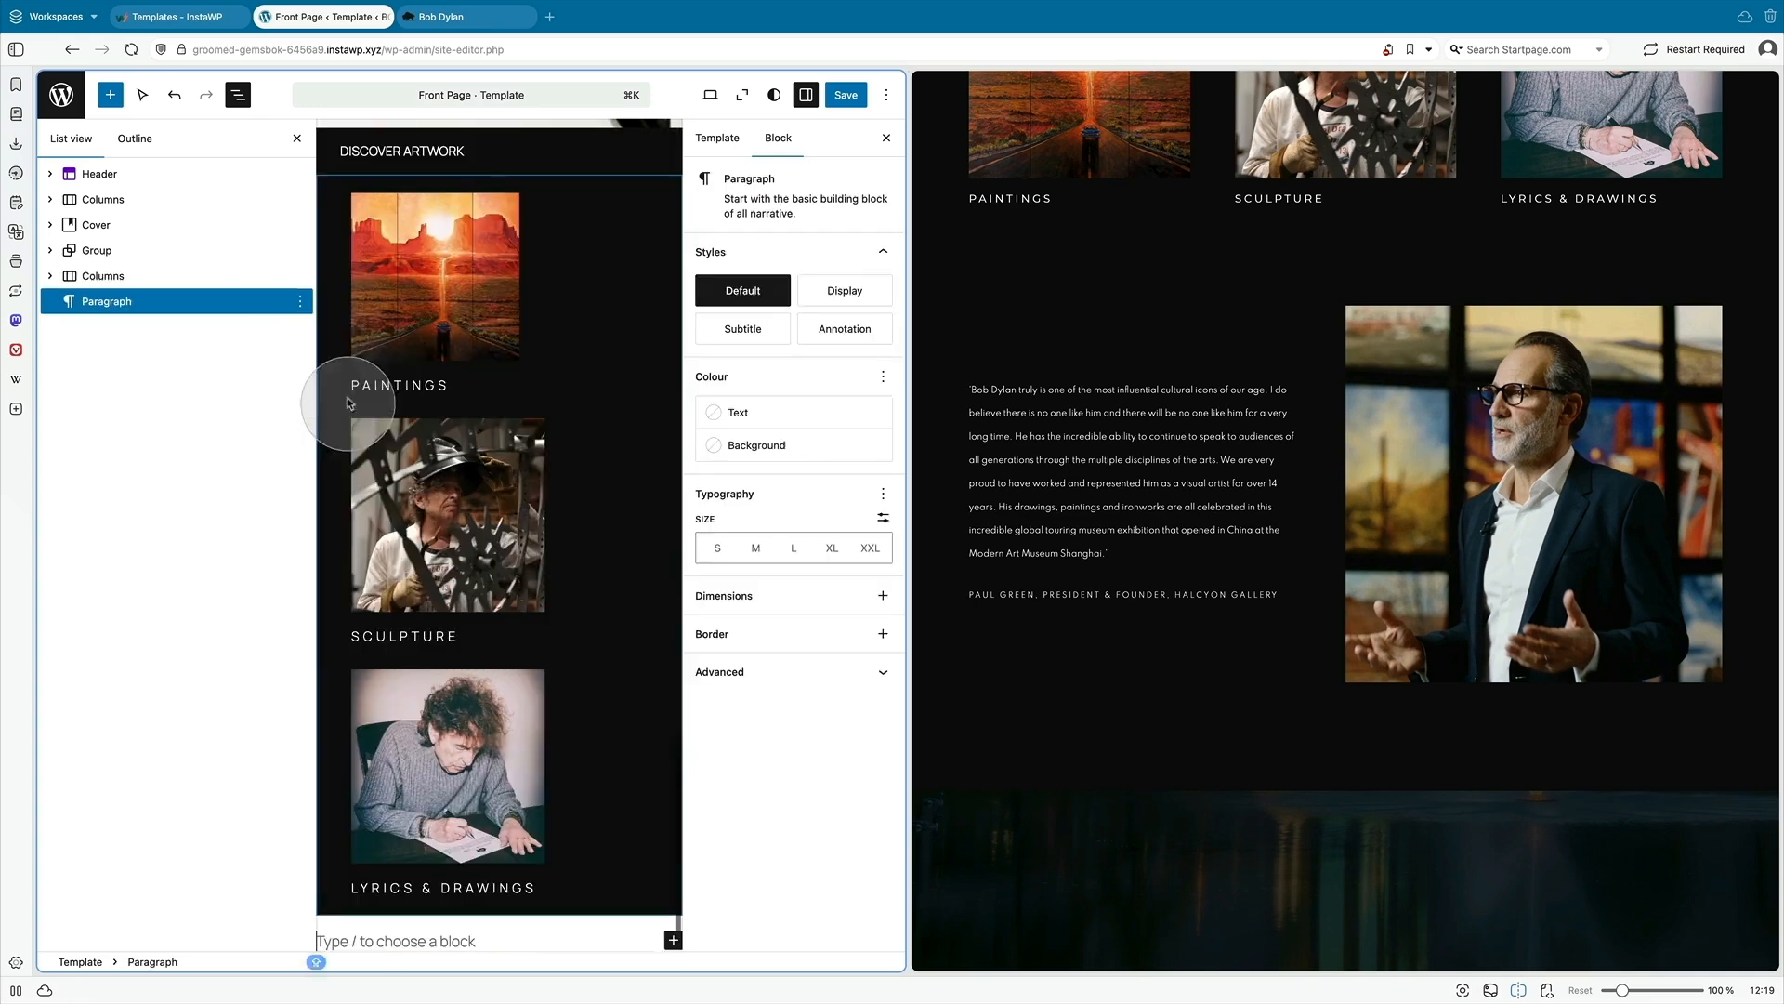
left_click_drag(315, 142, 297, 146)
left_click(275, 139)
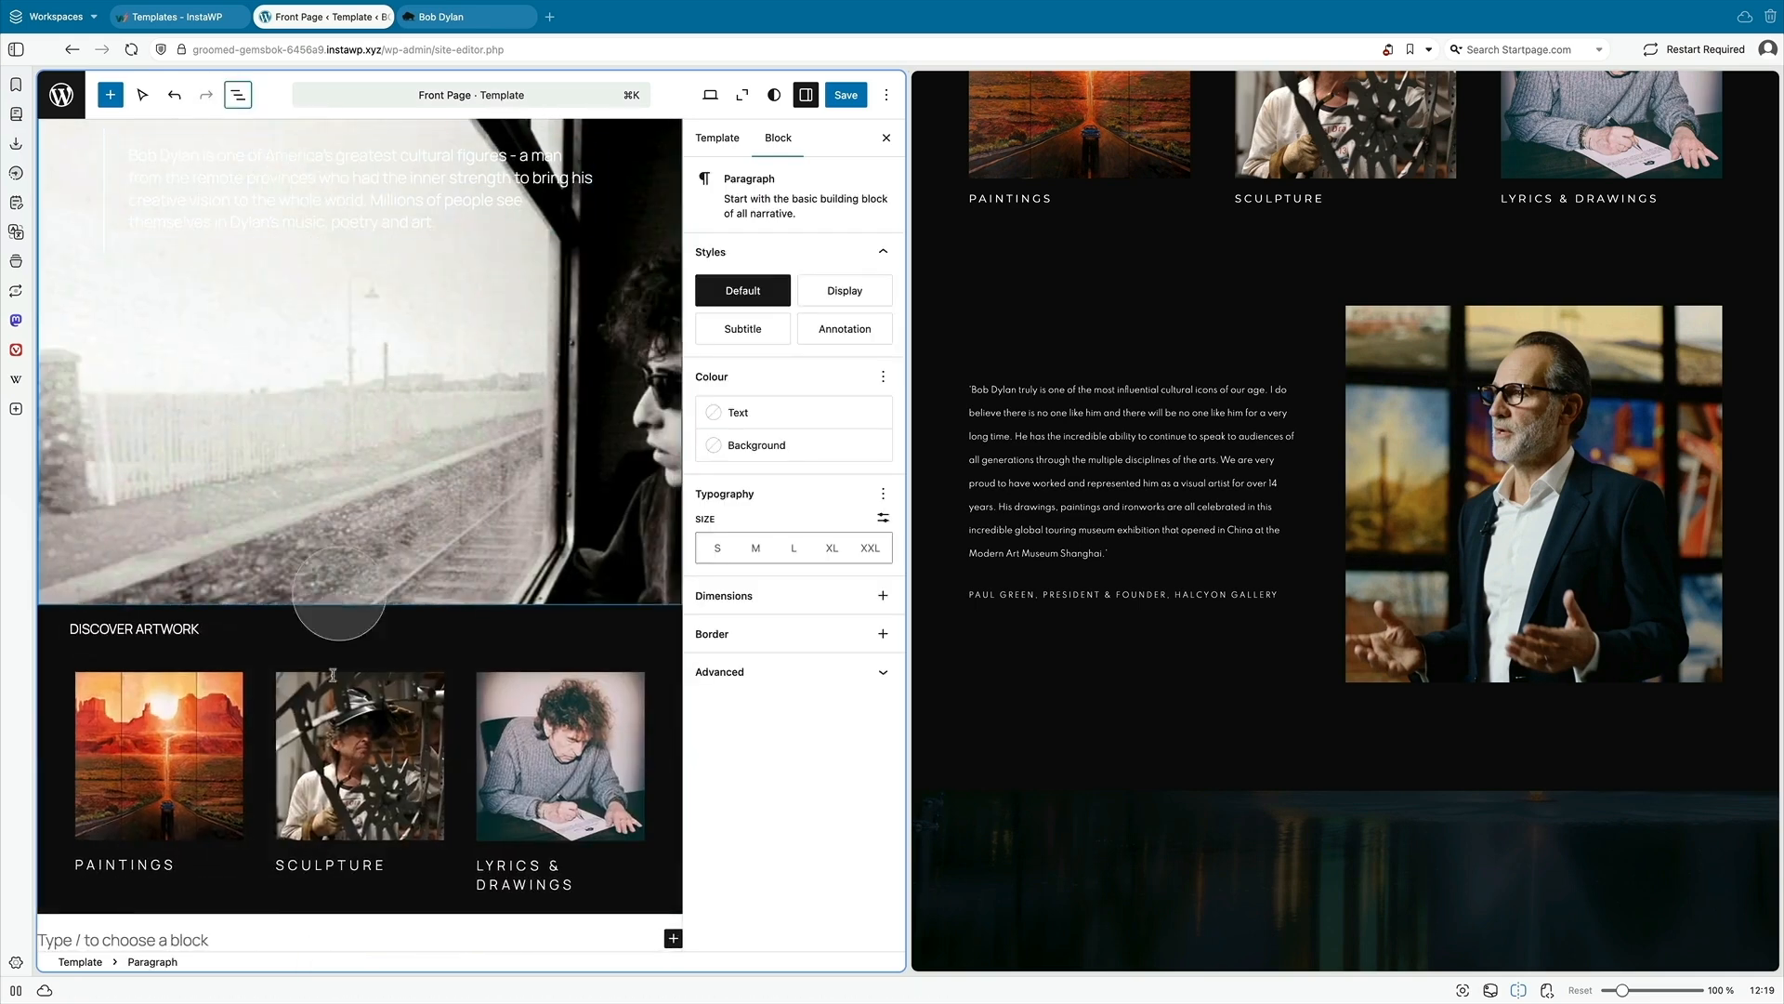
- Turn the empty block below the artwork section into a Columns block with the 50/50 layout
left_click(237, 934)
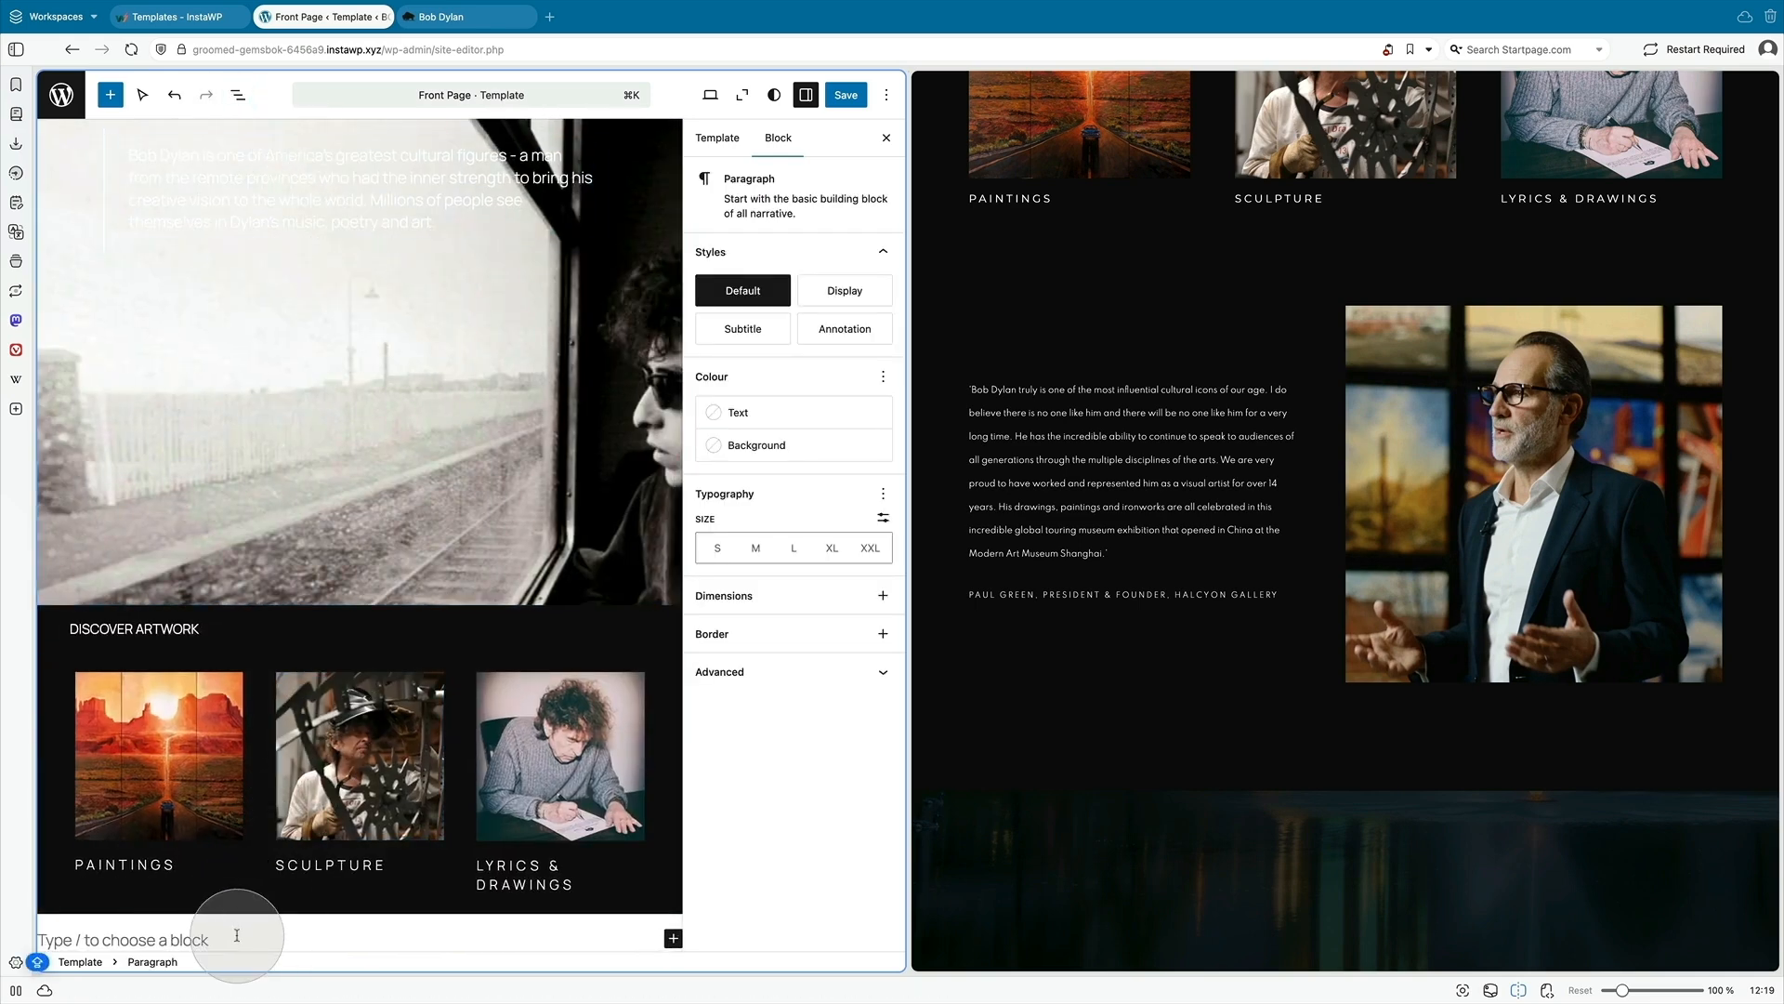
type("/col")
key("Return")
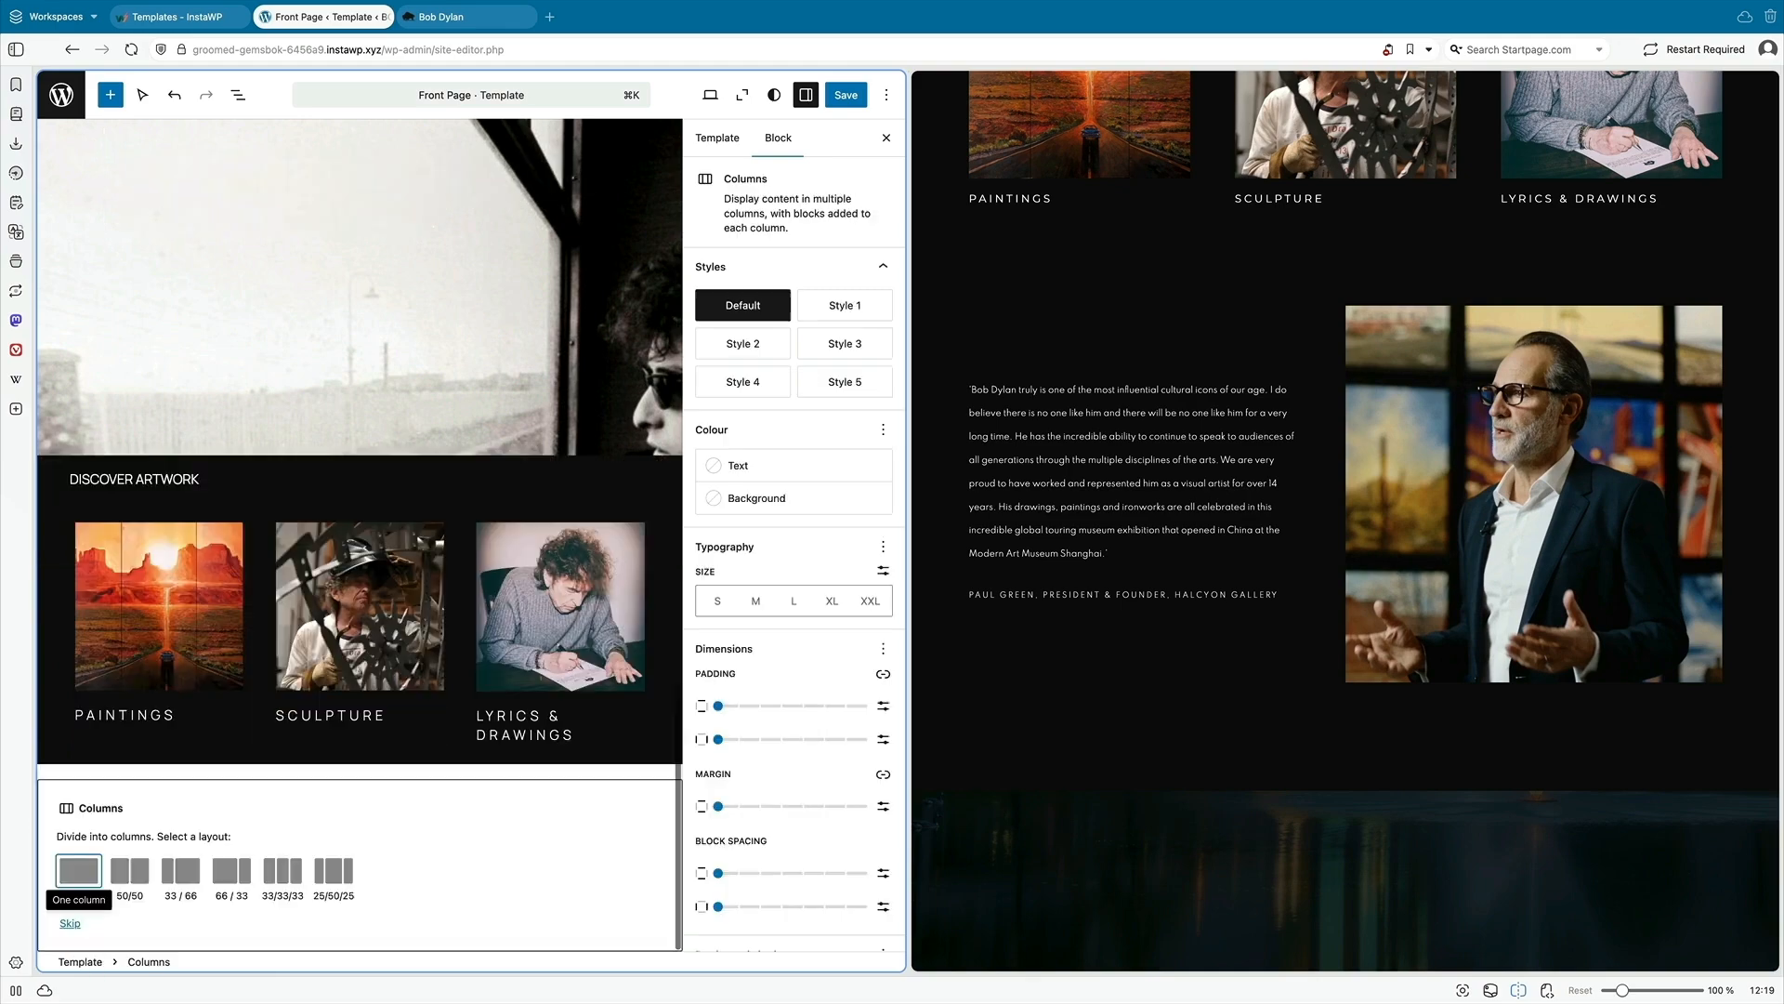
left_click(215, 958)
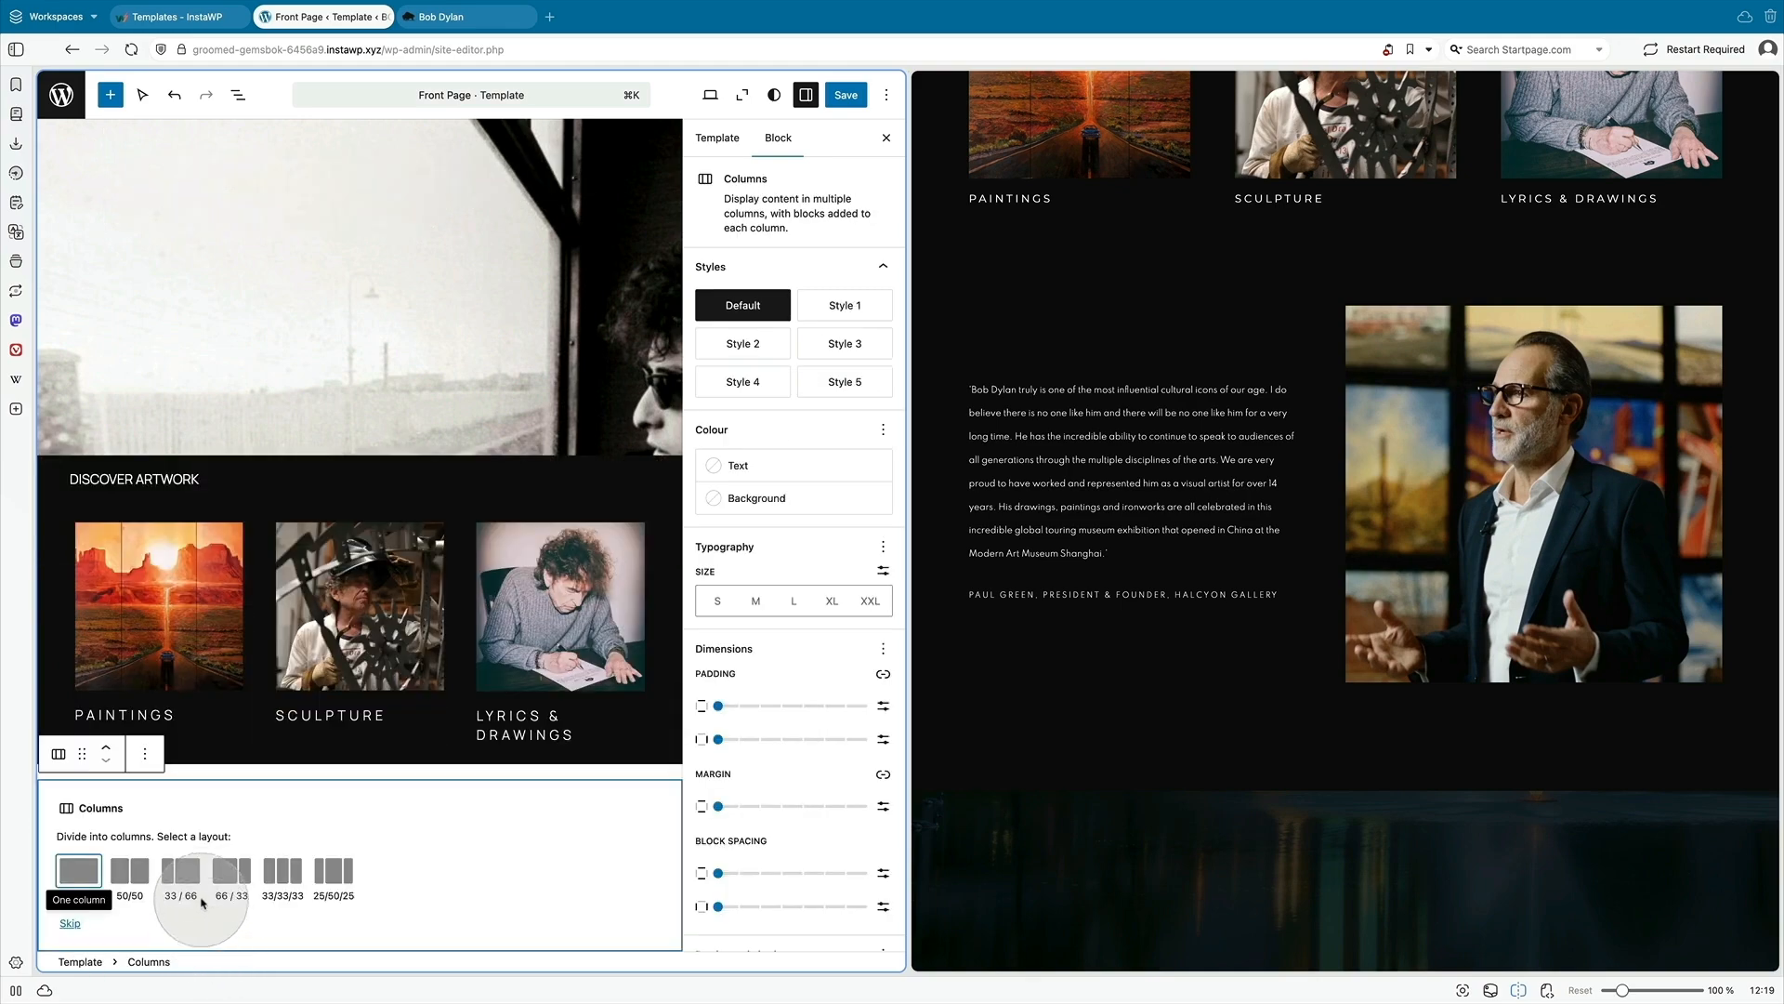
left_click(135, 874)
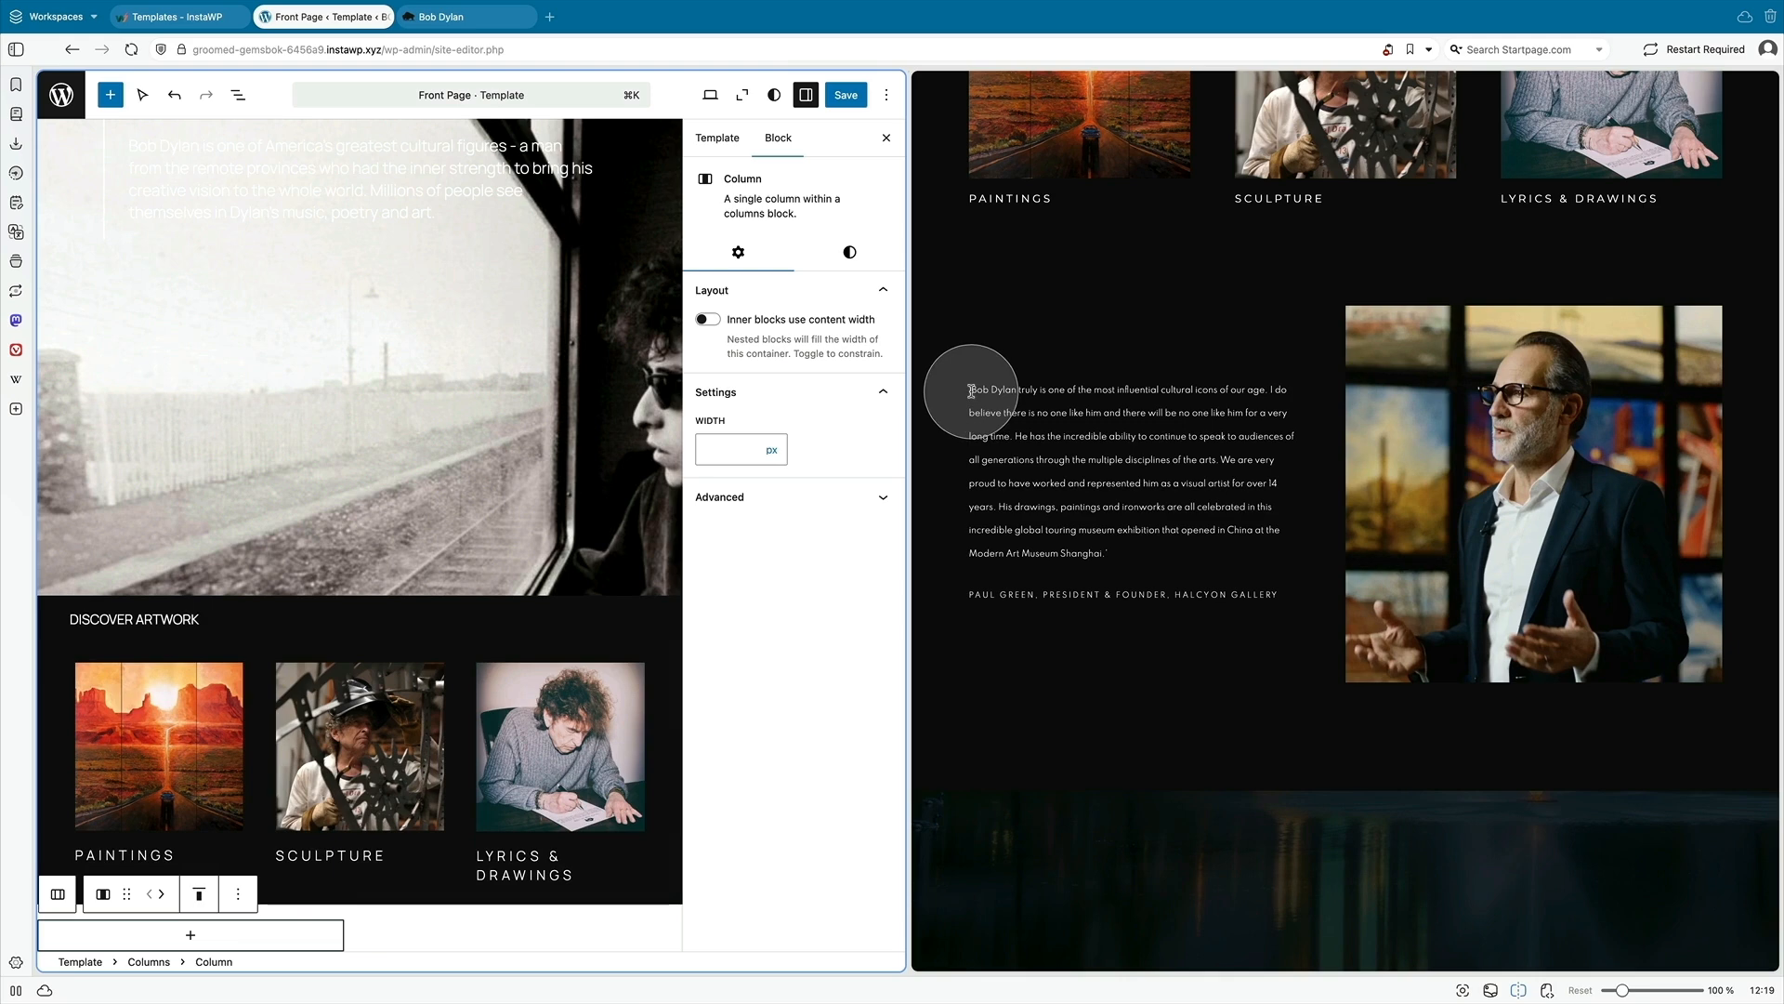
- Copy the gallery president's quote with its attribution from the Bob Dylan site and paste both into the first column's paragraph
left_click_drag(972, 391, 1281, 596)
key("super+c")
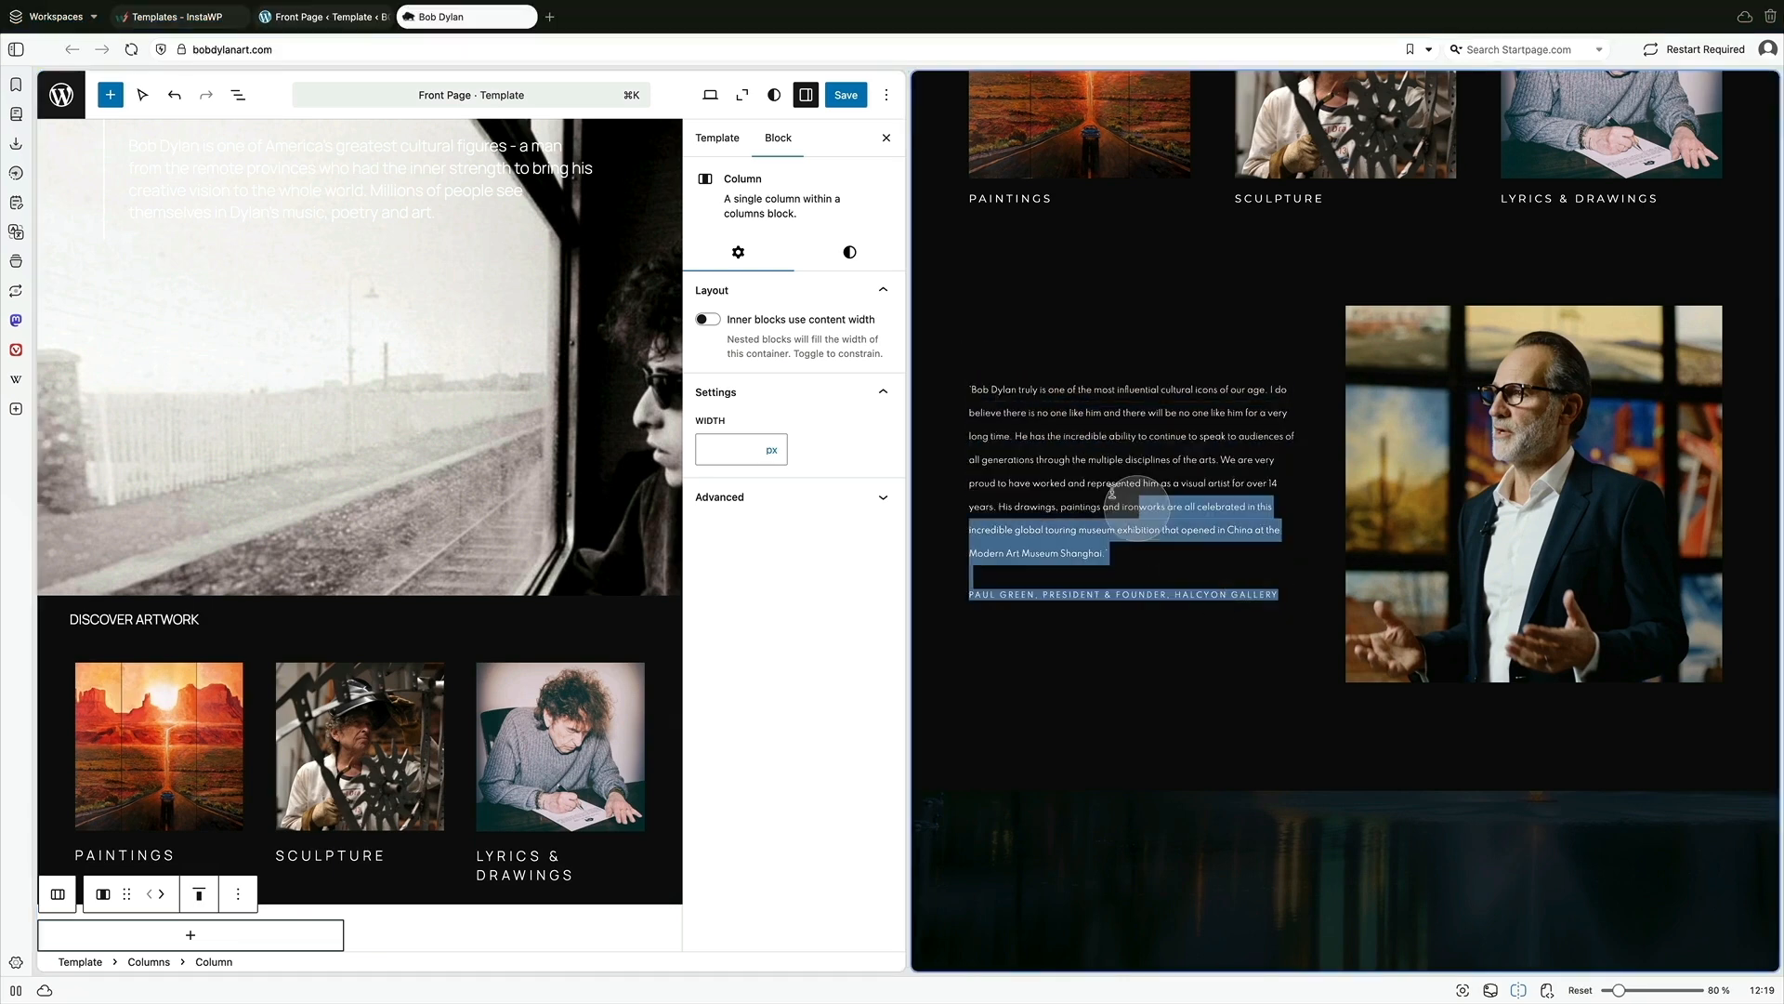
left_click(191, 934)
left_click(125, 762)
left_click(173, 930)
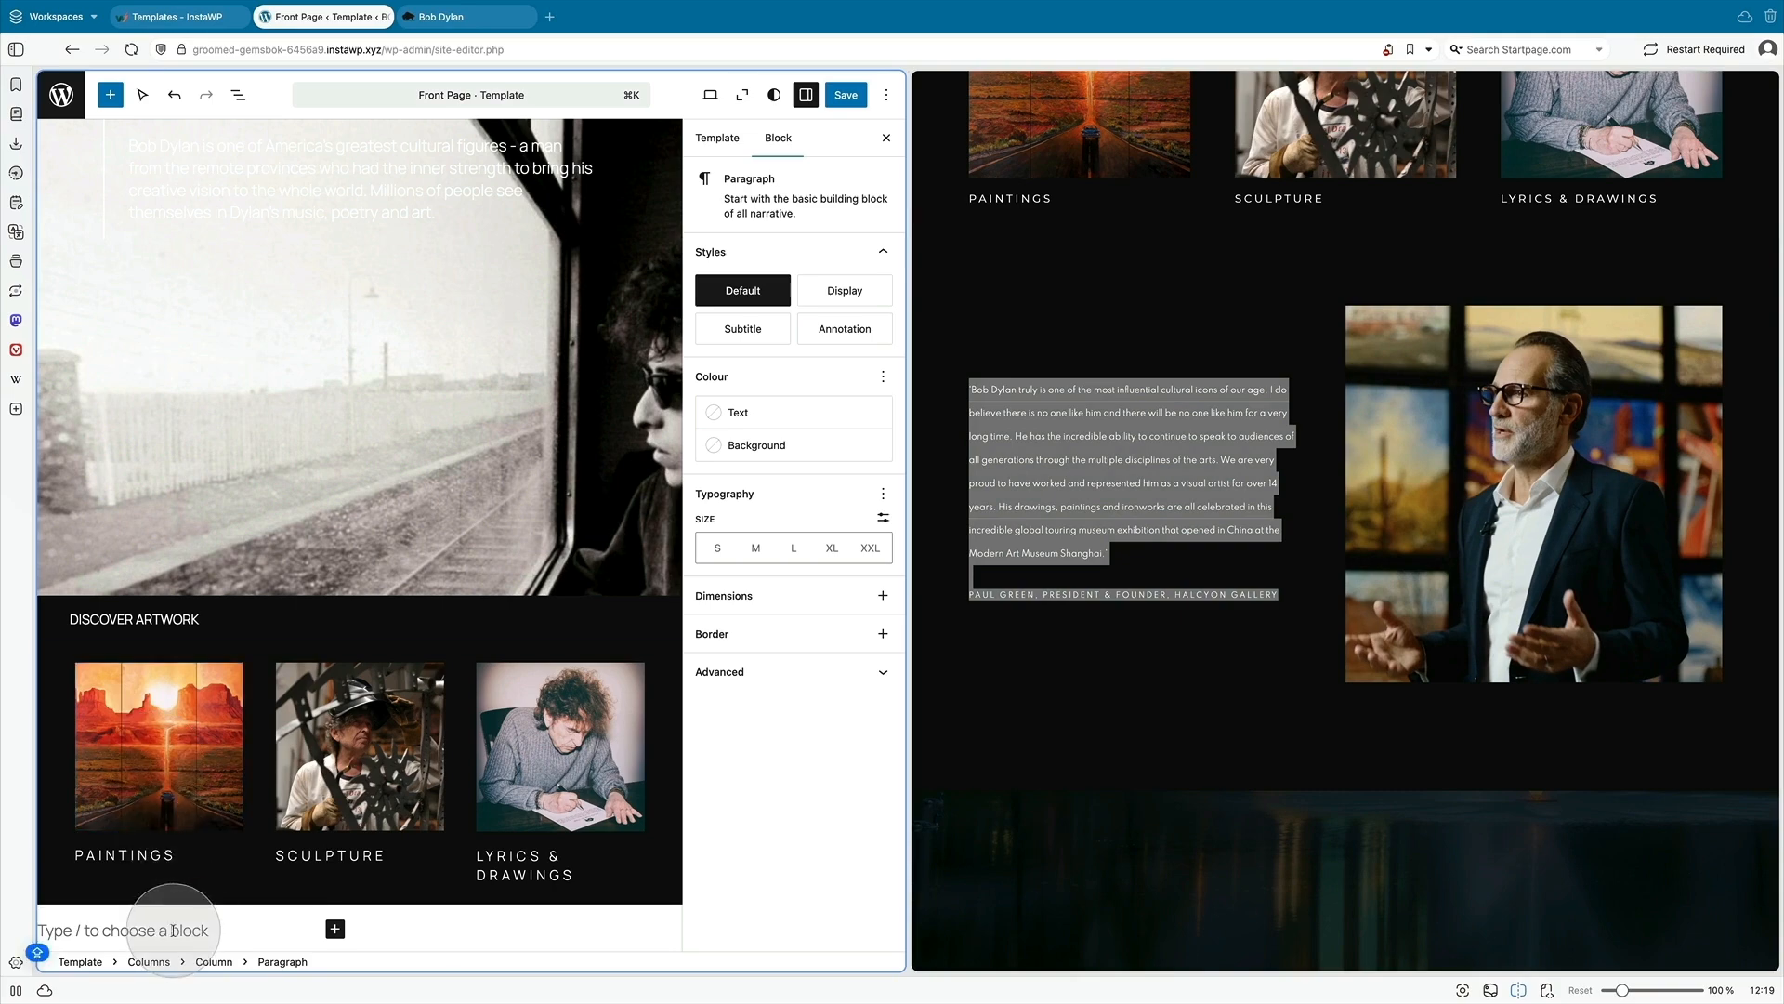
key("super+v")
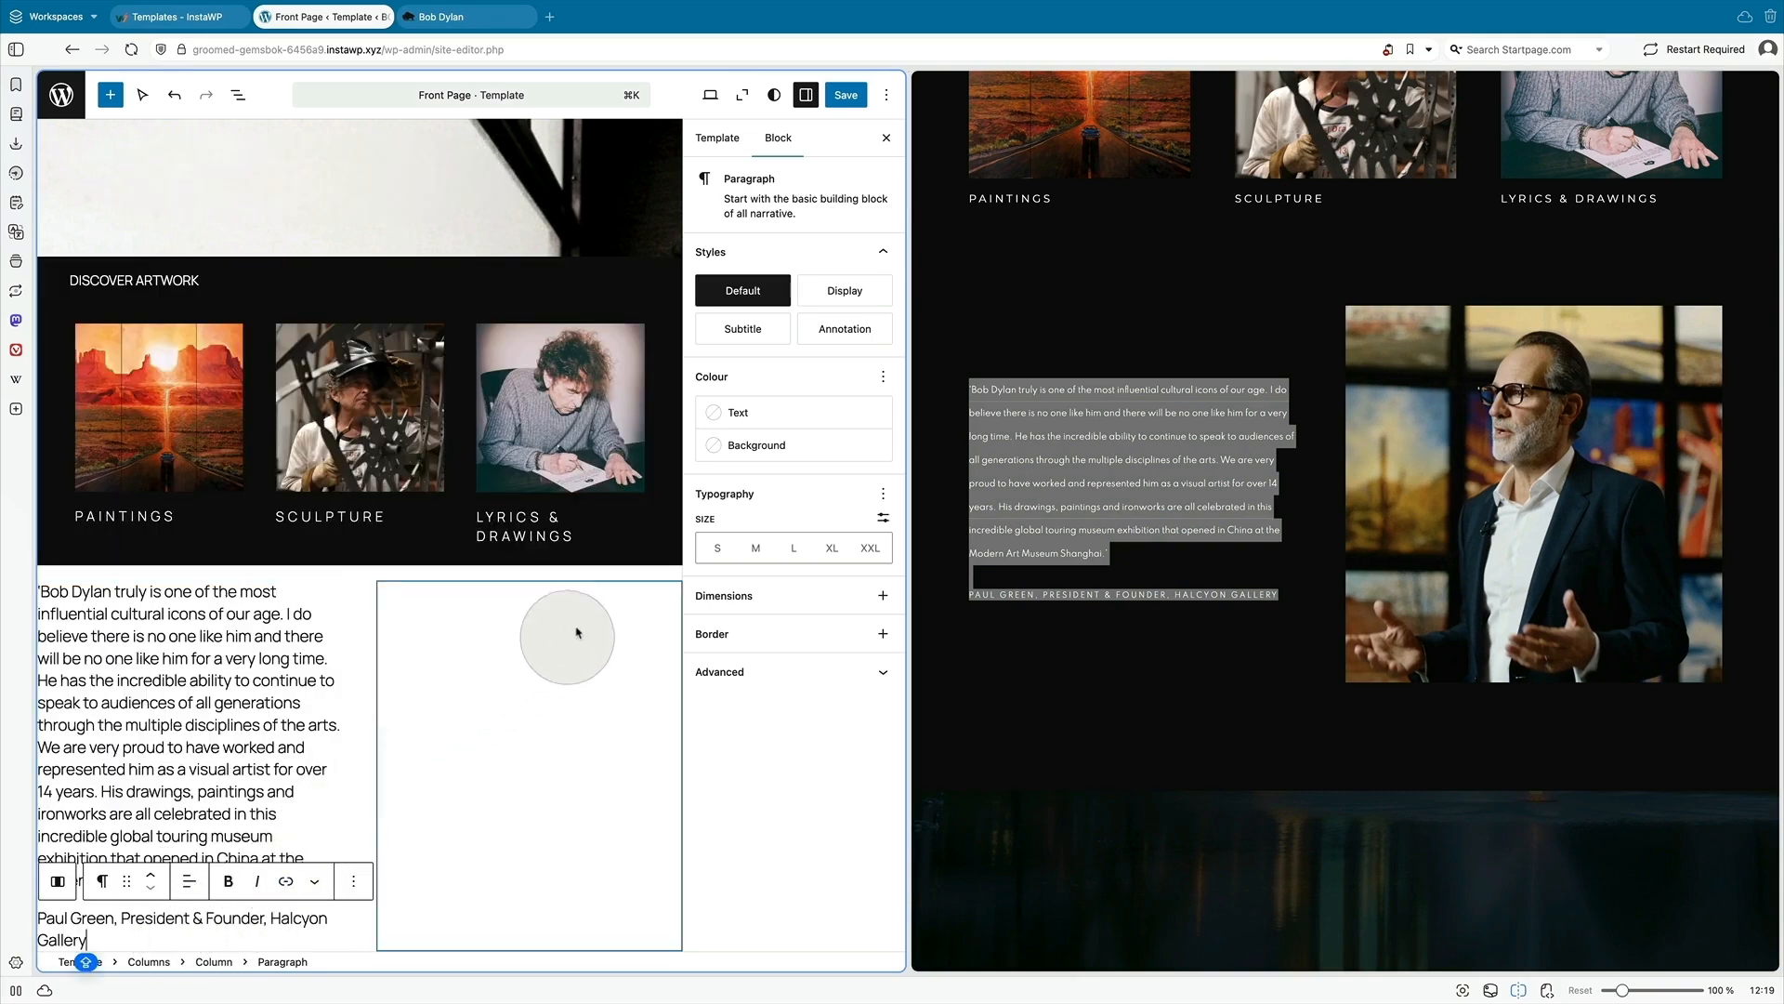
- Set the font size of both the attribution line and the quote paragraph to S (small)
left_click(717, 548)
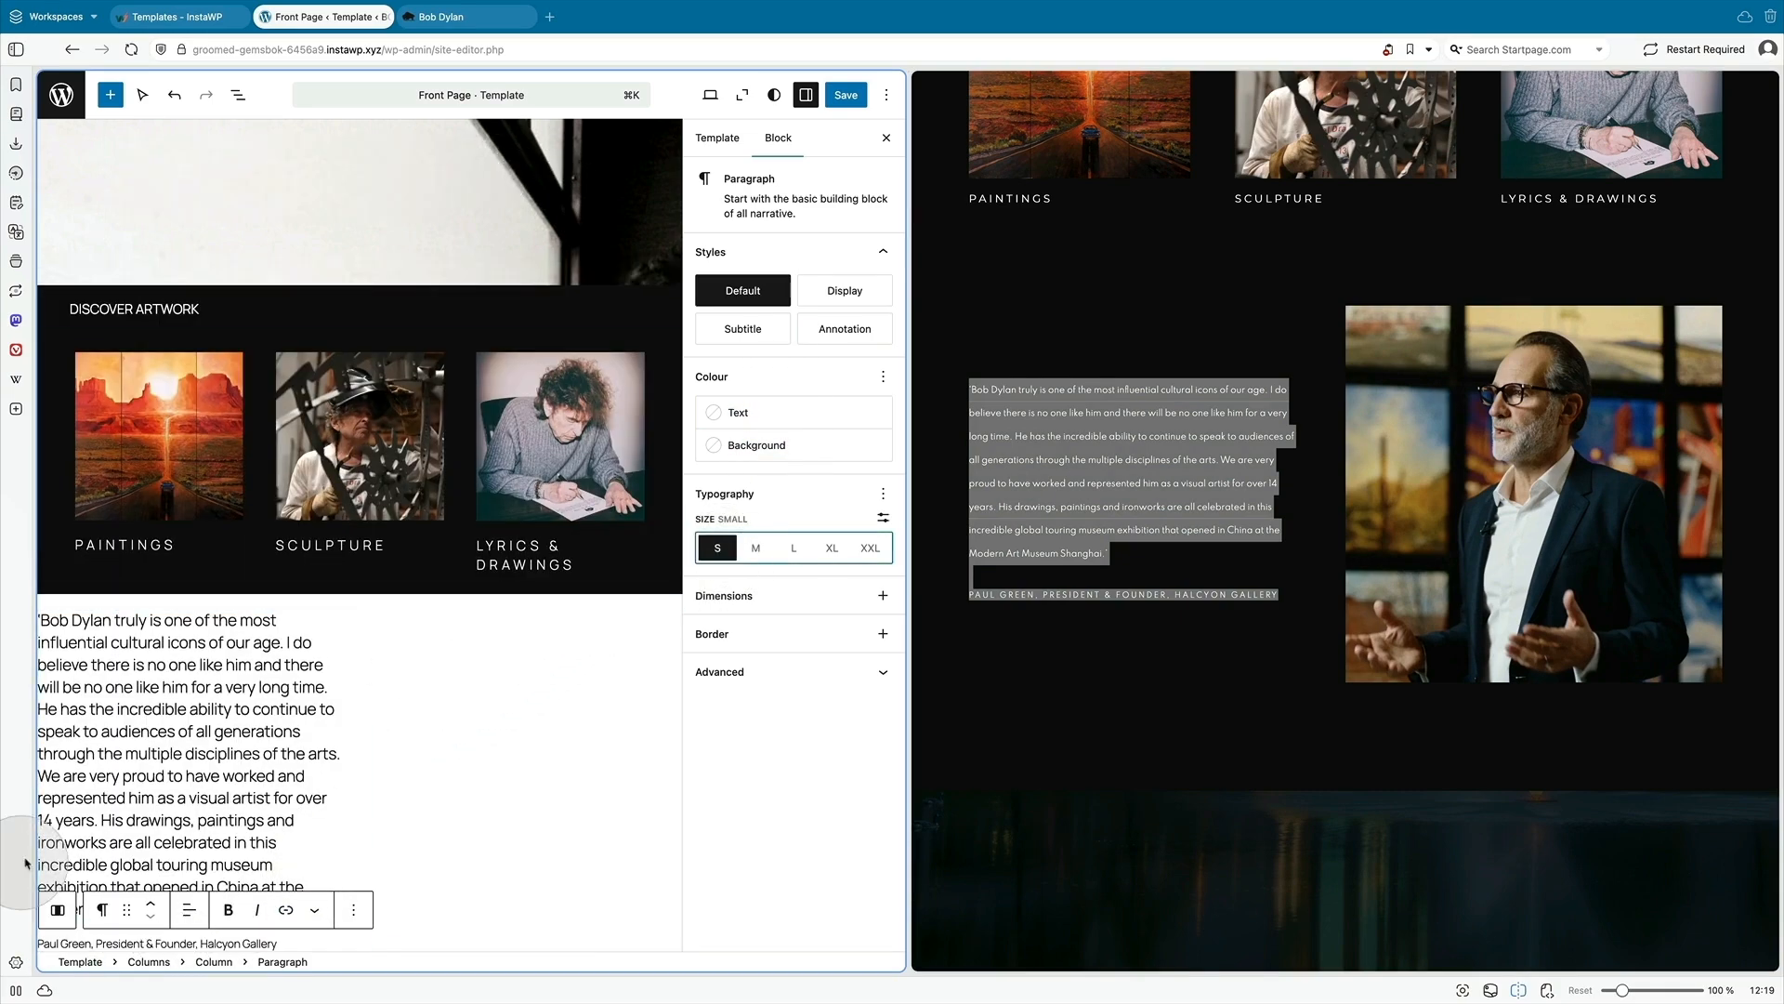
left_click(101, 818)
left_click(717, 549)
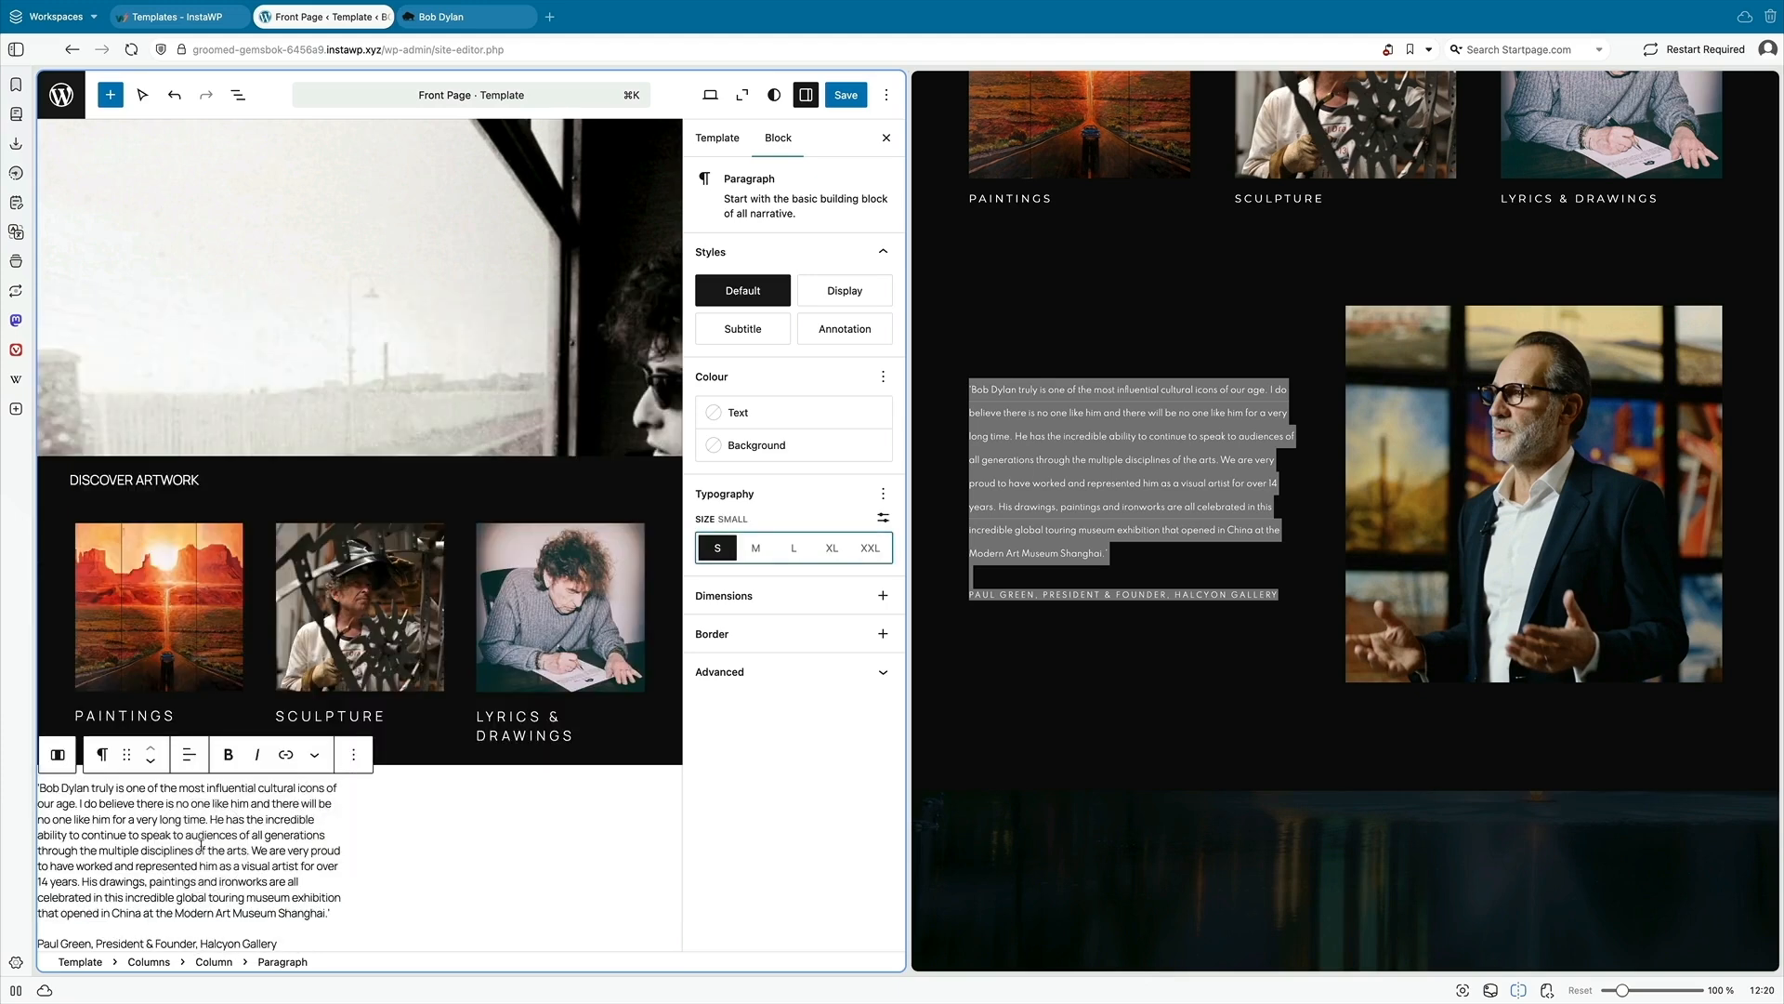
- Insert an Image block in the second column with the media library photo of the man in the dark suit
left_click(492, 849)
left_click(530, 800)
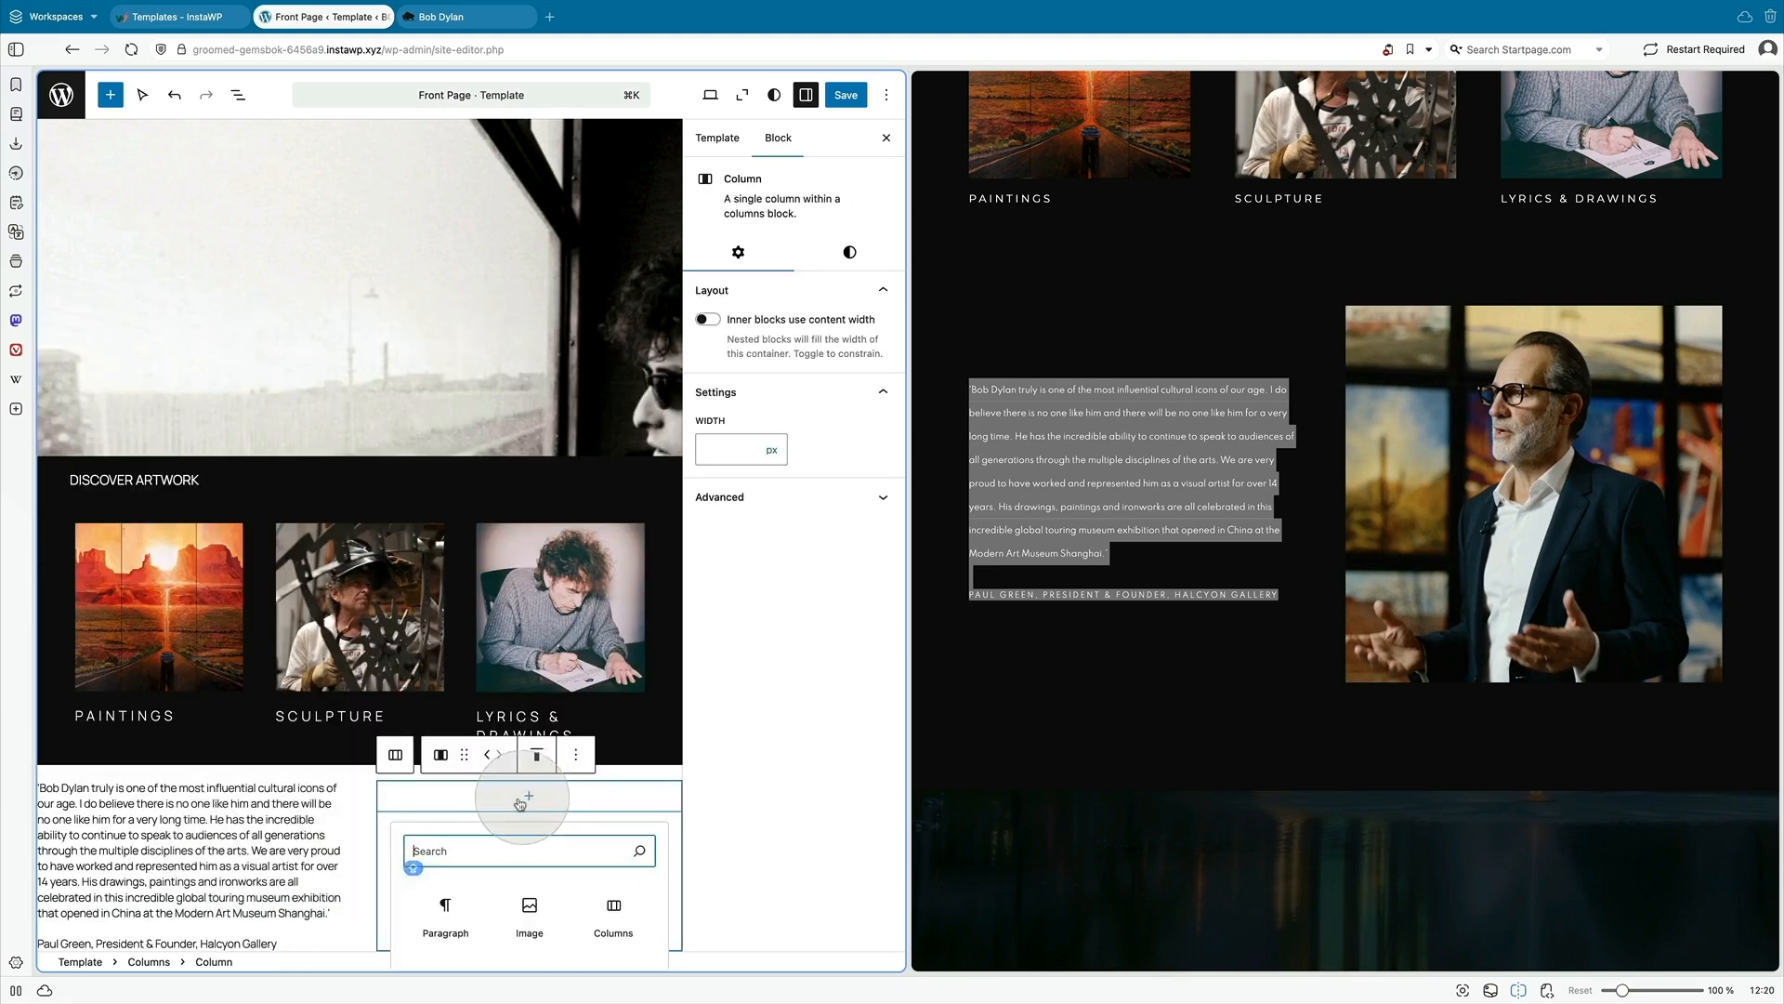
left_click(510, 895)
left_click(510, 883)
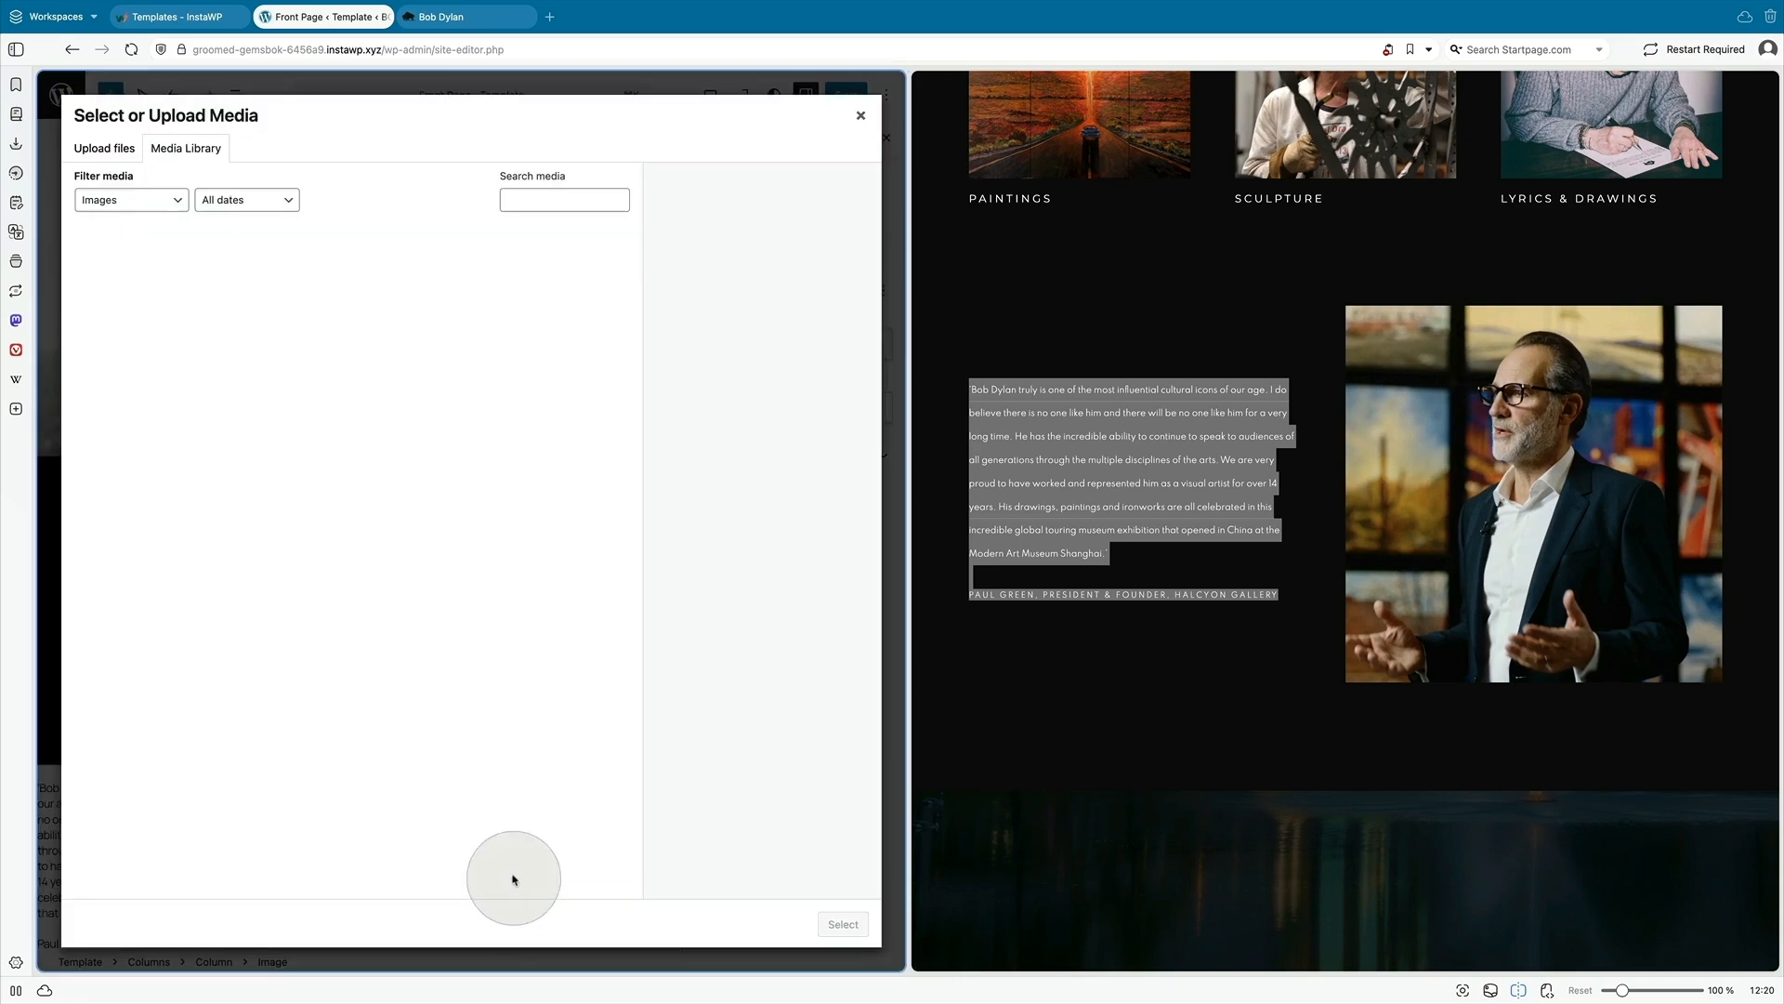
left_click(336, 321)
left_click(843, 924)
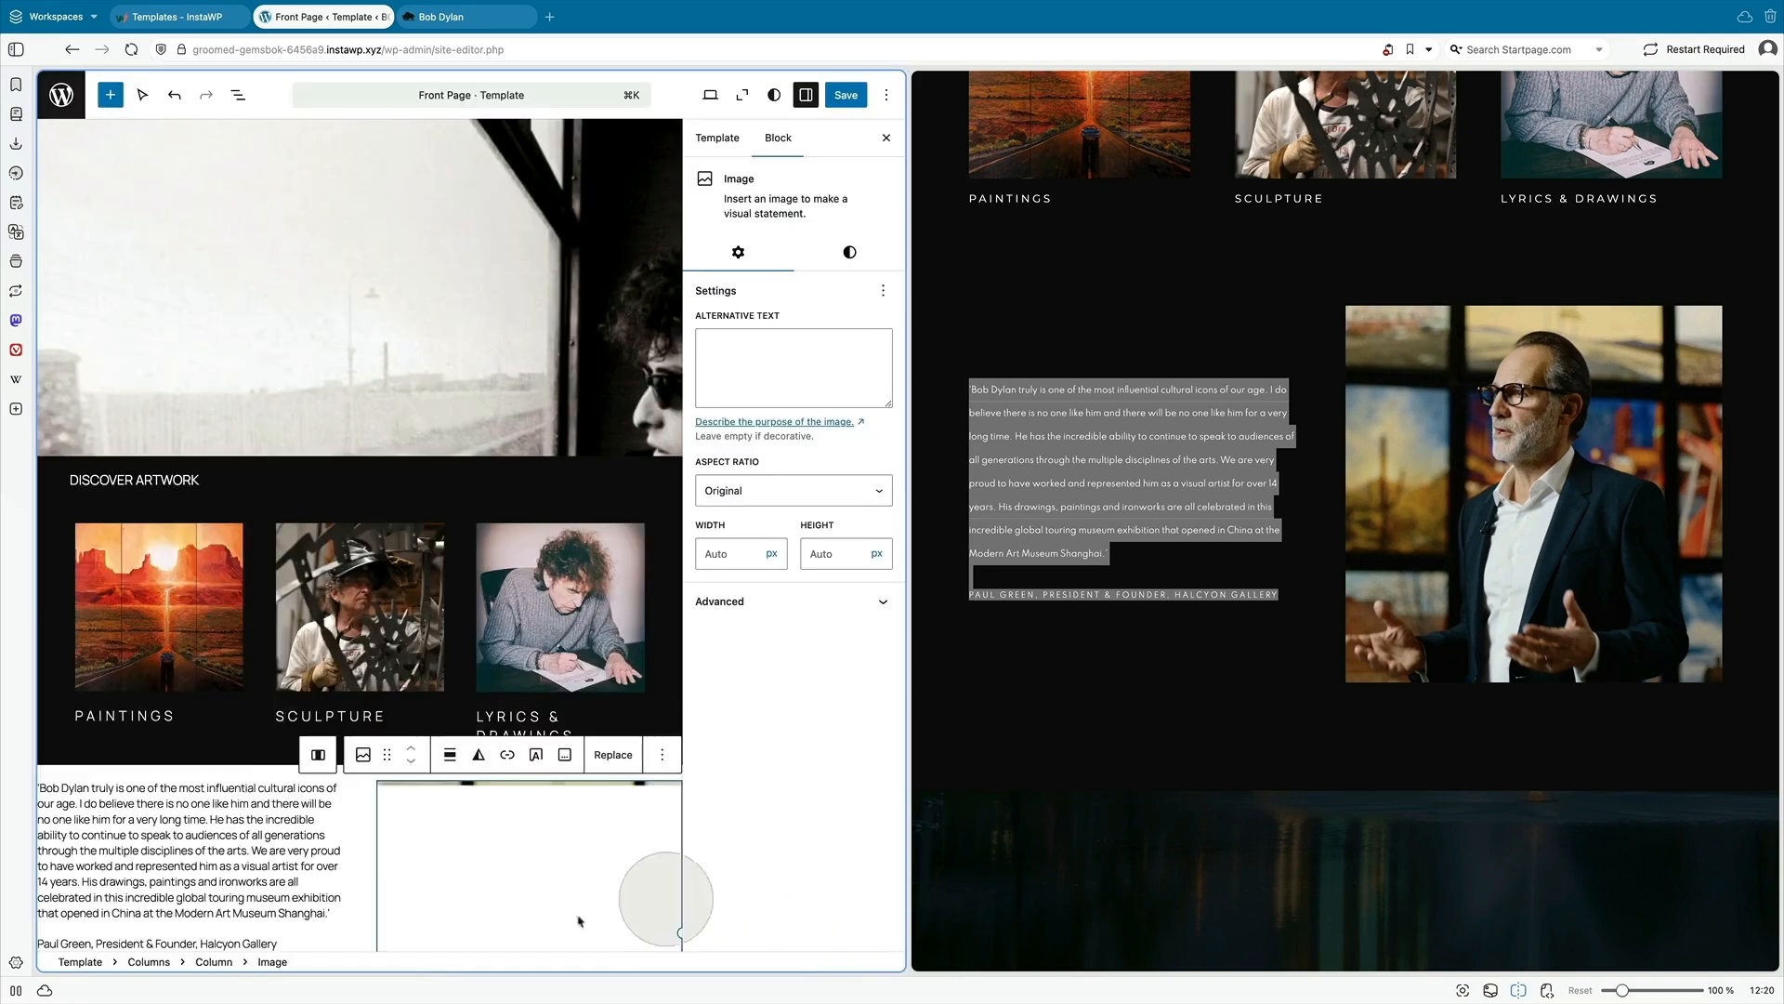
- Vertically align the quote Columns block to the middle and give it the Contrast (#111111) background colour
left_click(149, 962)
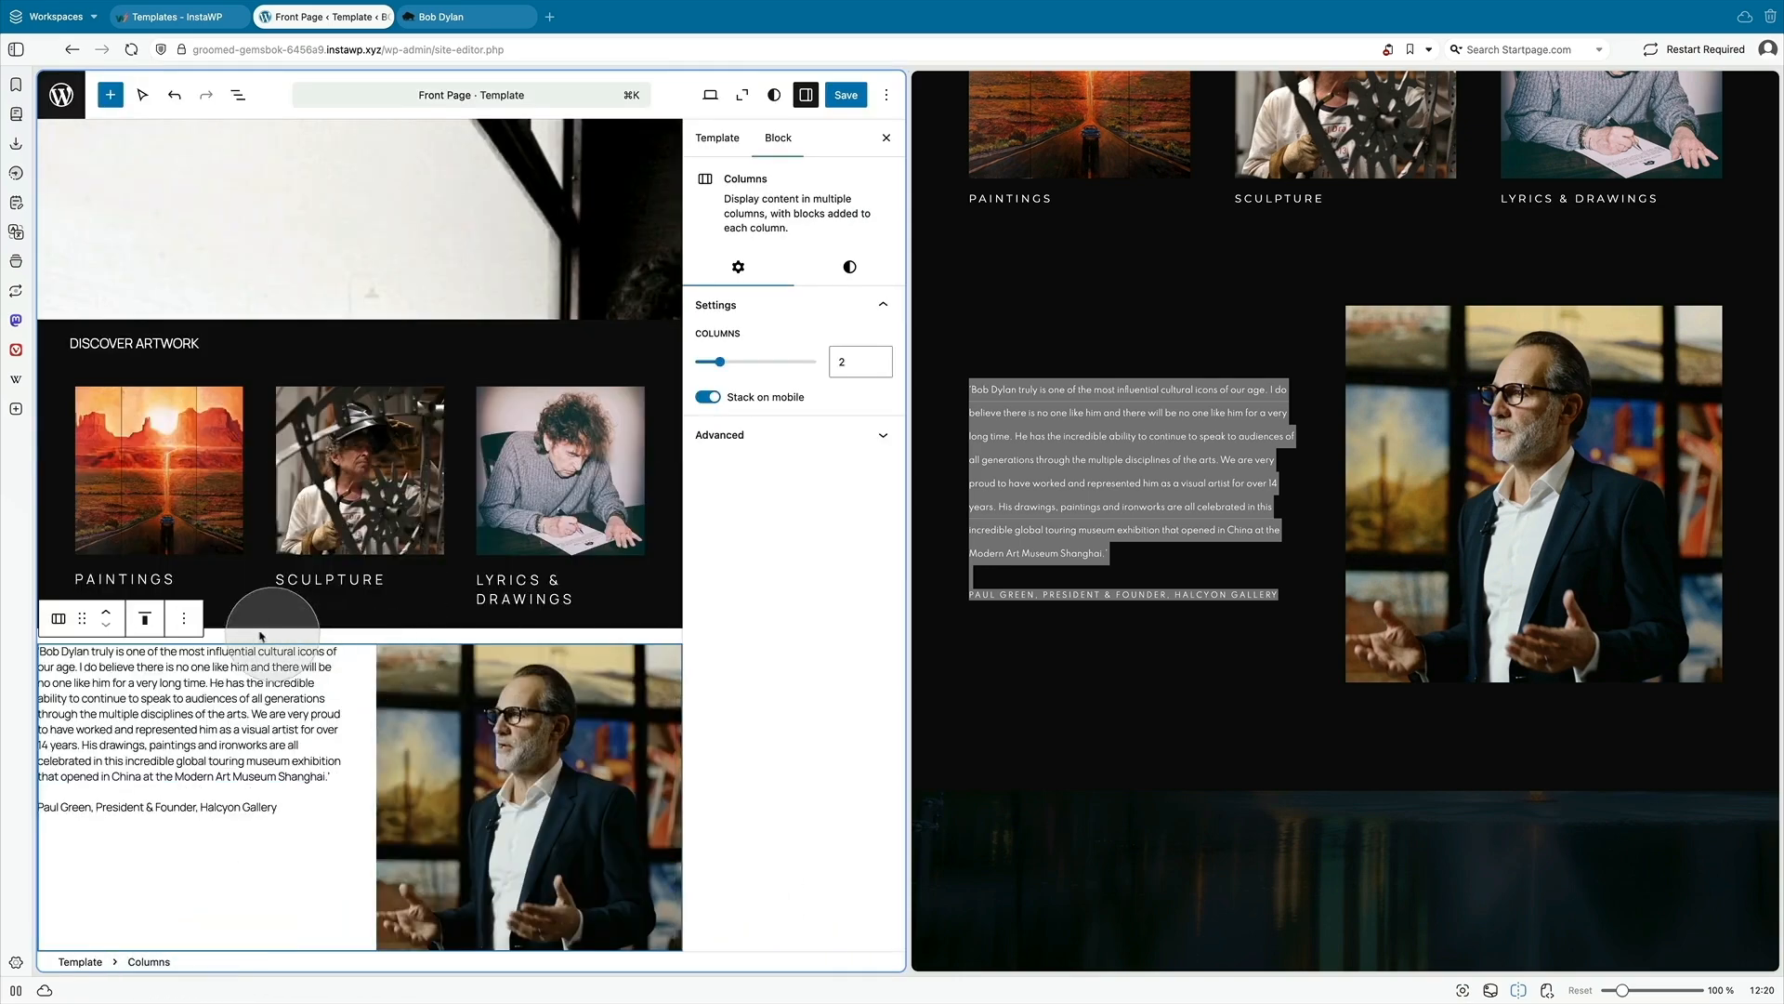
left_click(146, 619)
left_click(180, 695)
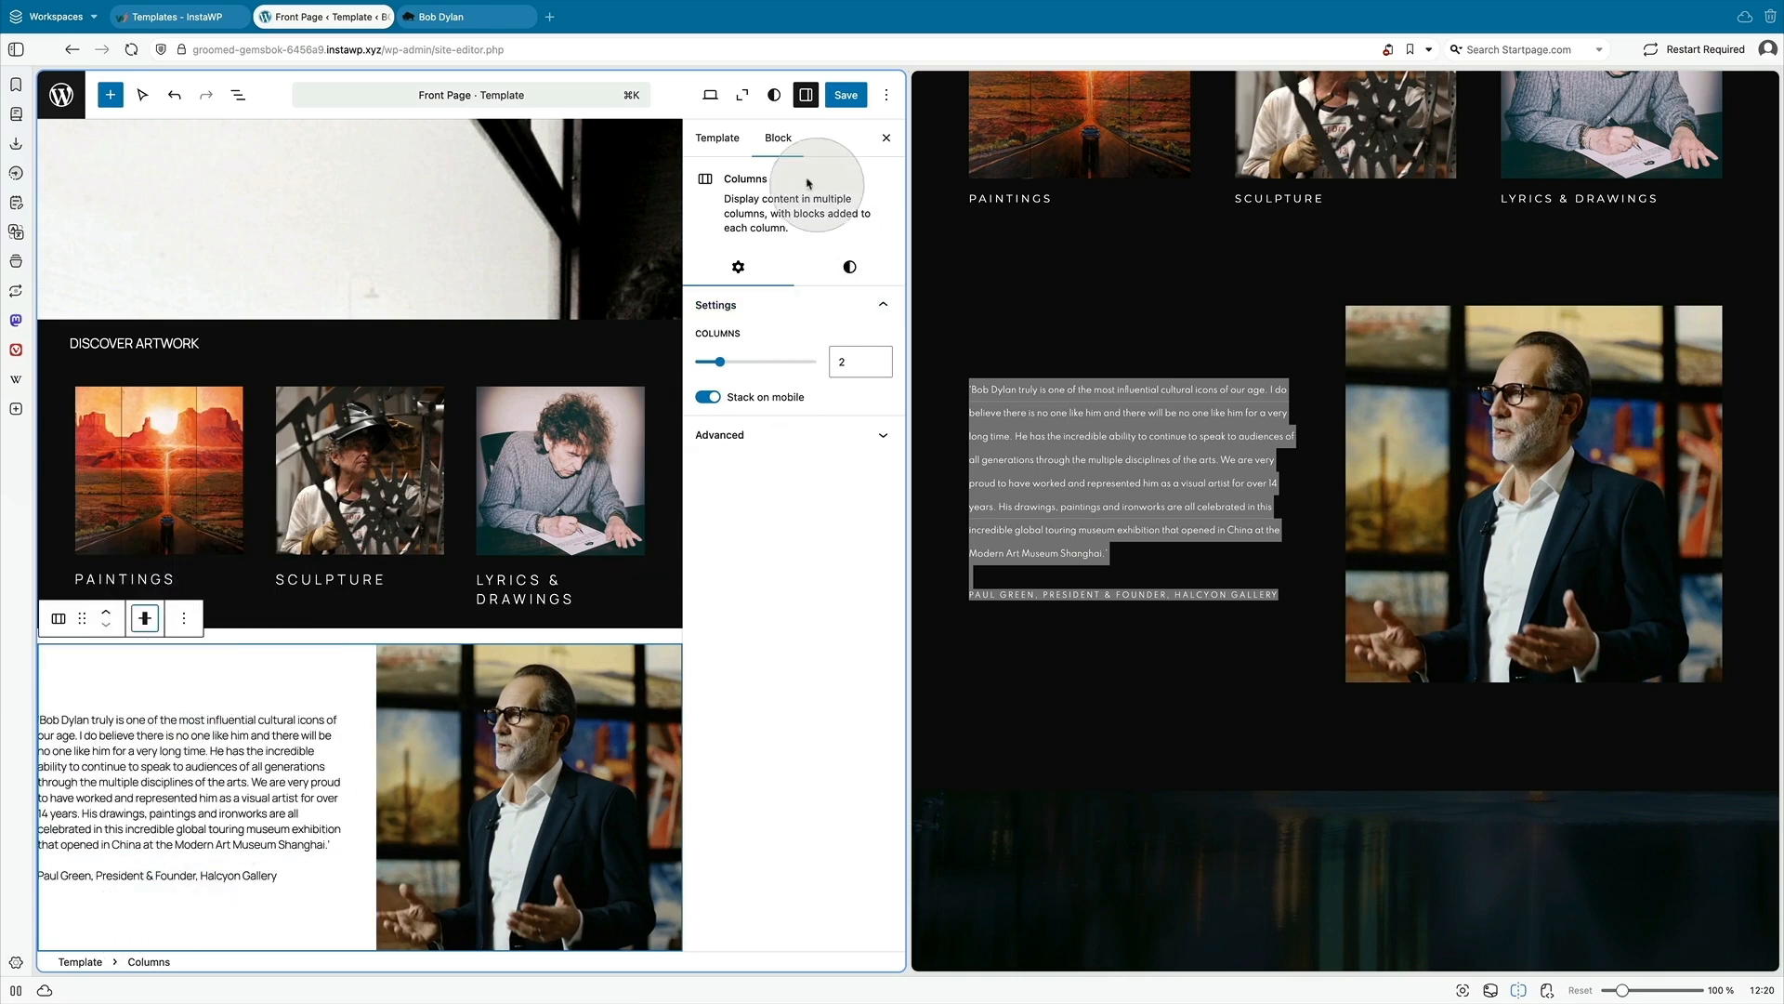
left_click(848, 264)
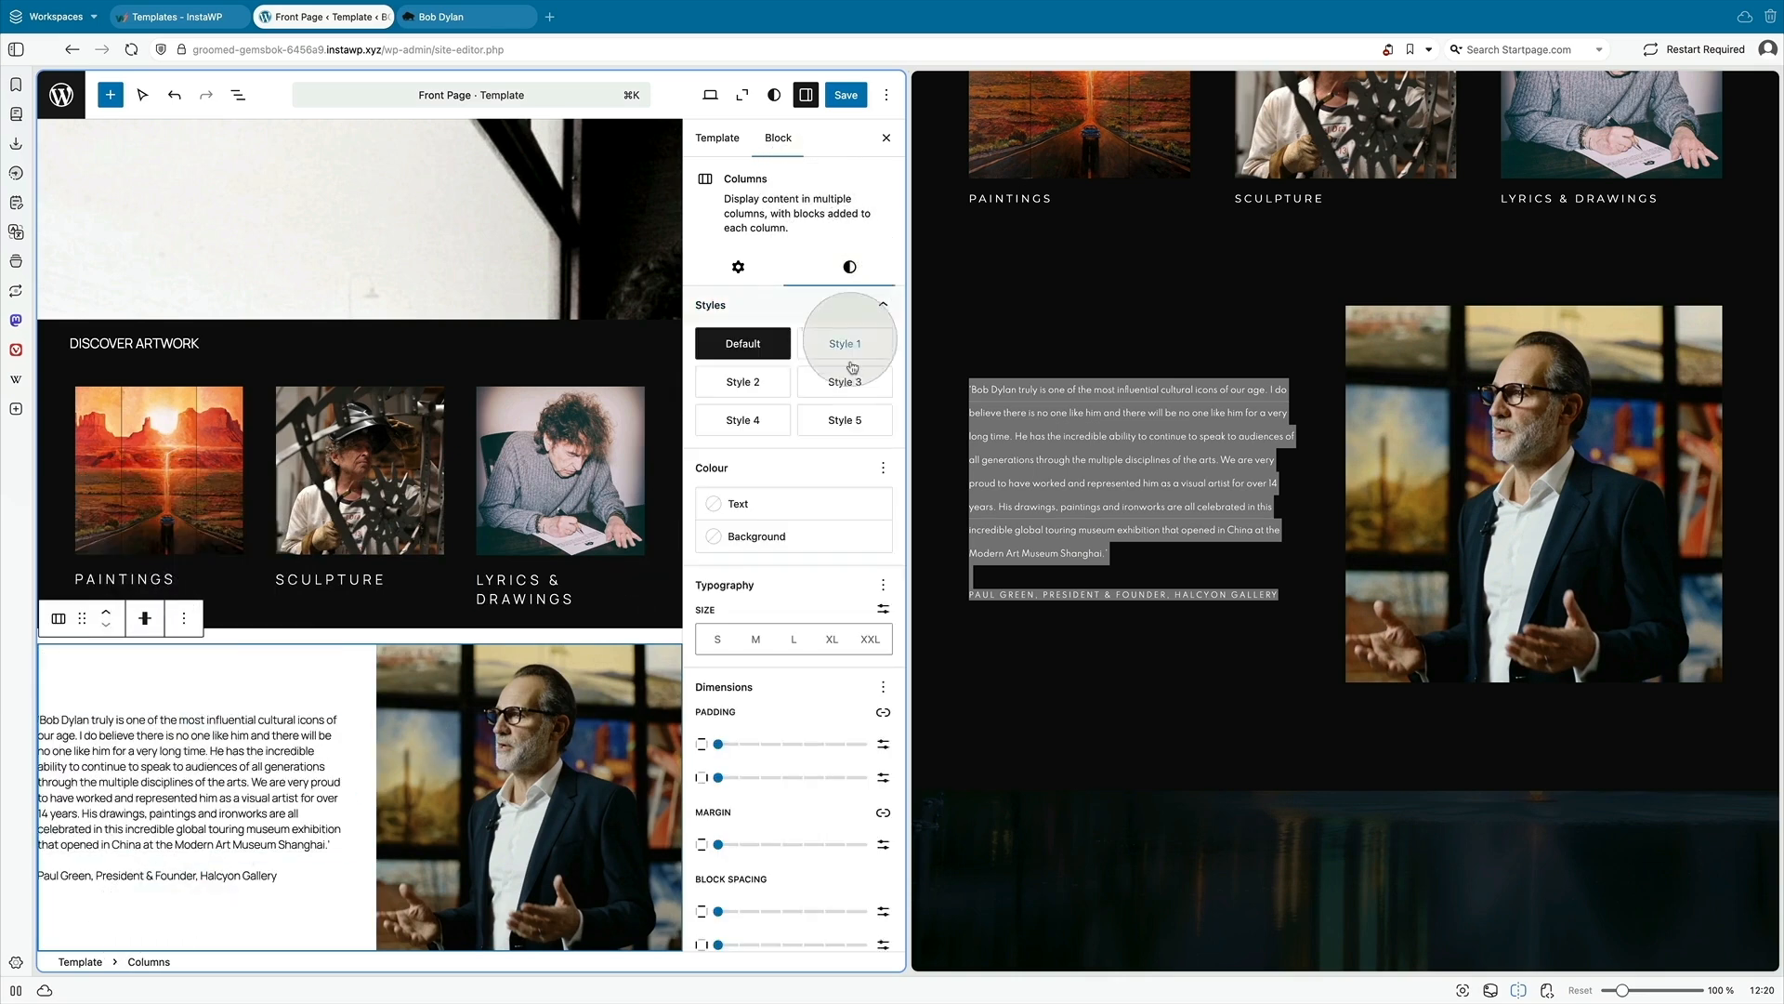
left_click(762, 535)
left_click(517, 717)
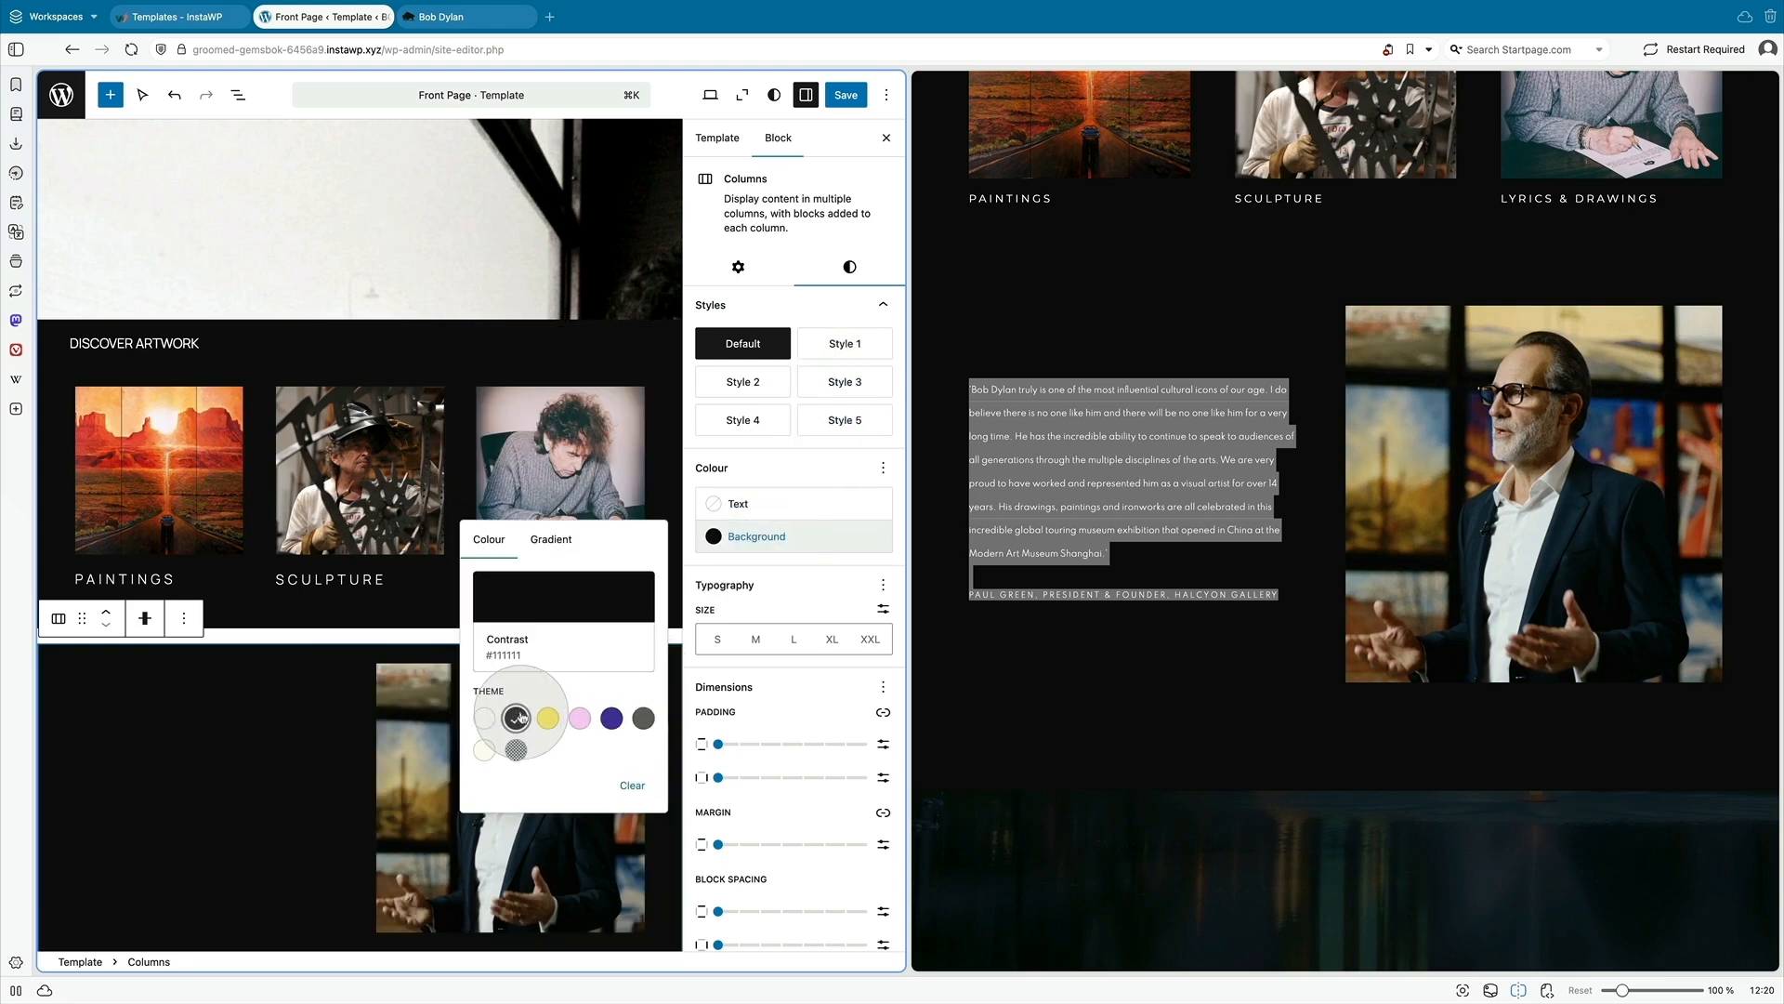
- Set the quote paragraph's text colour to Base (#FFFFFF)
left_click(223, 738)
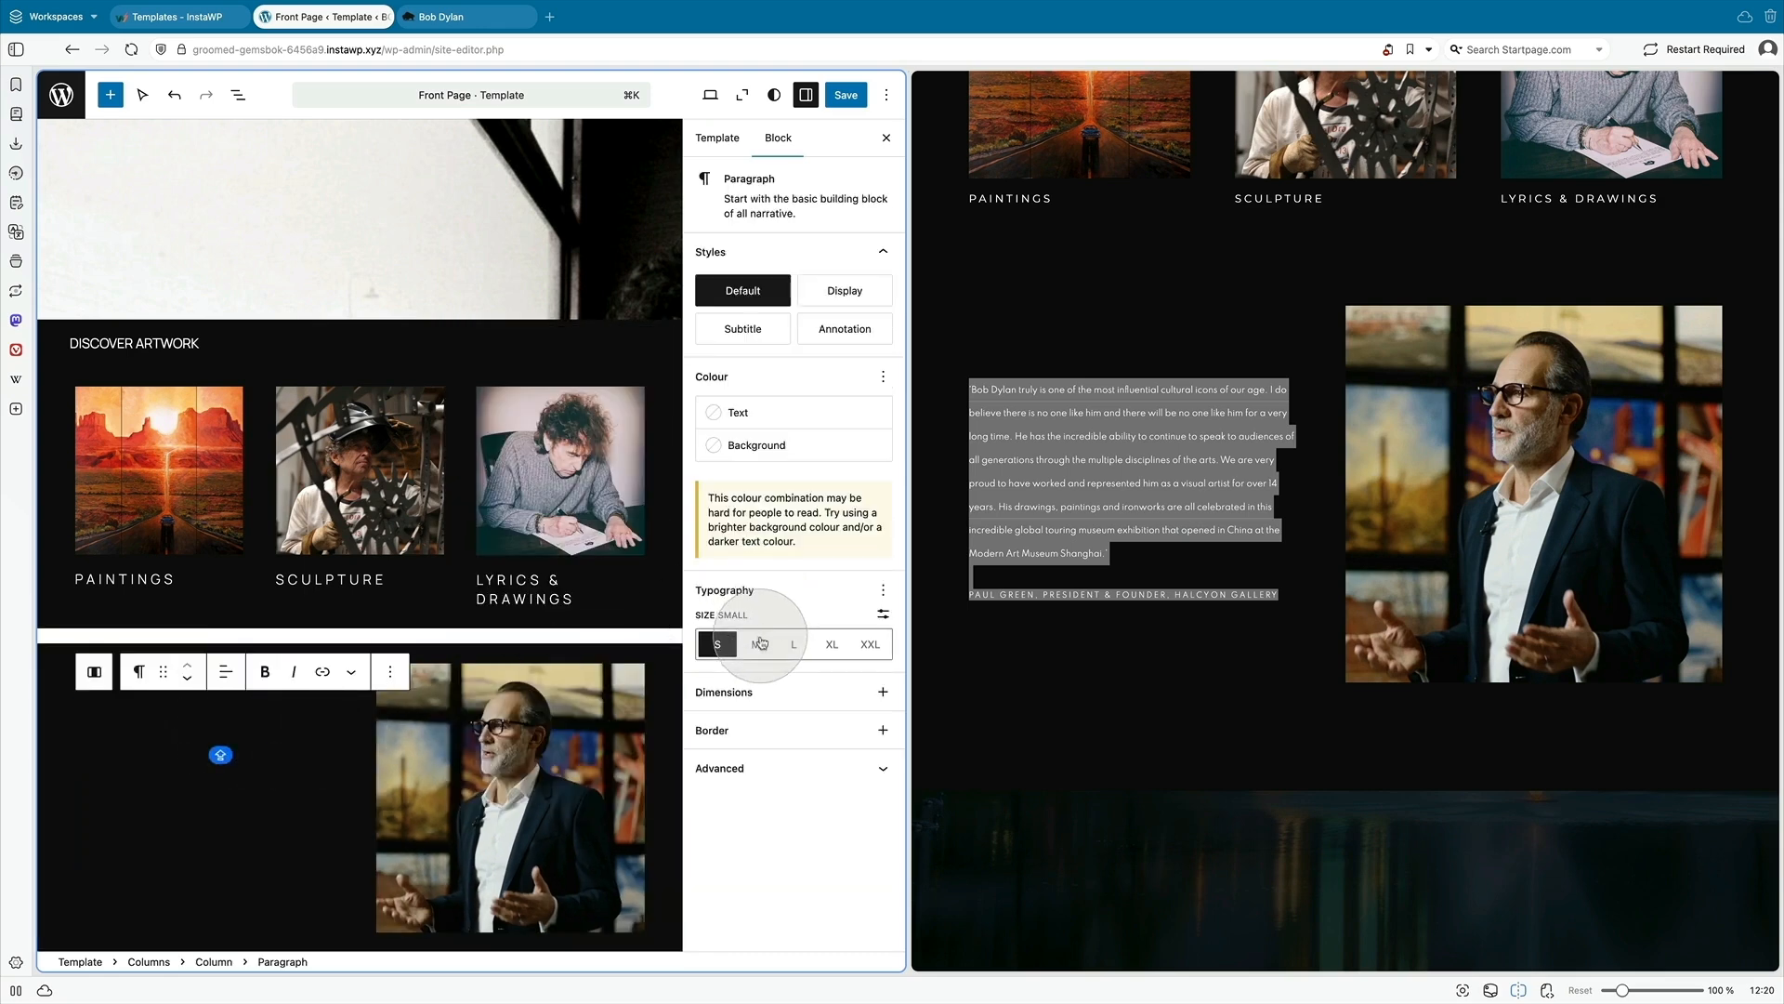
left_click(842, 407)
left_click(486, 556)
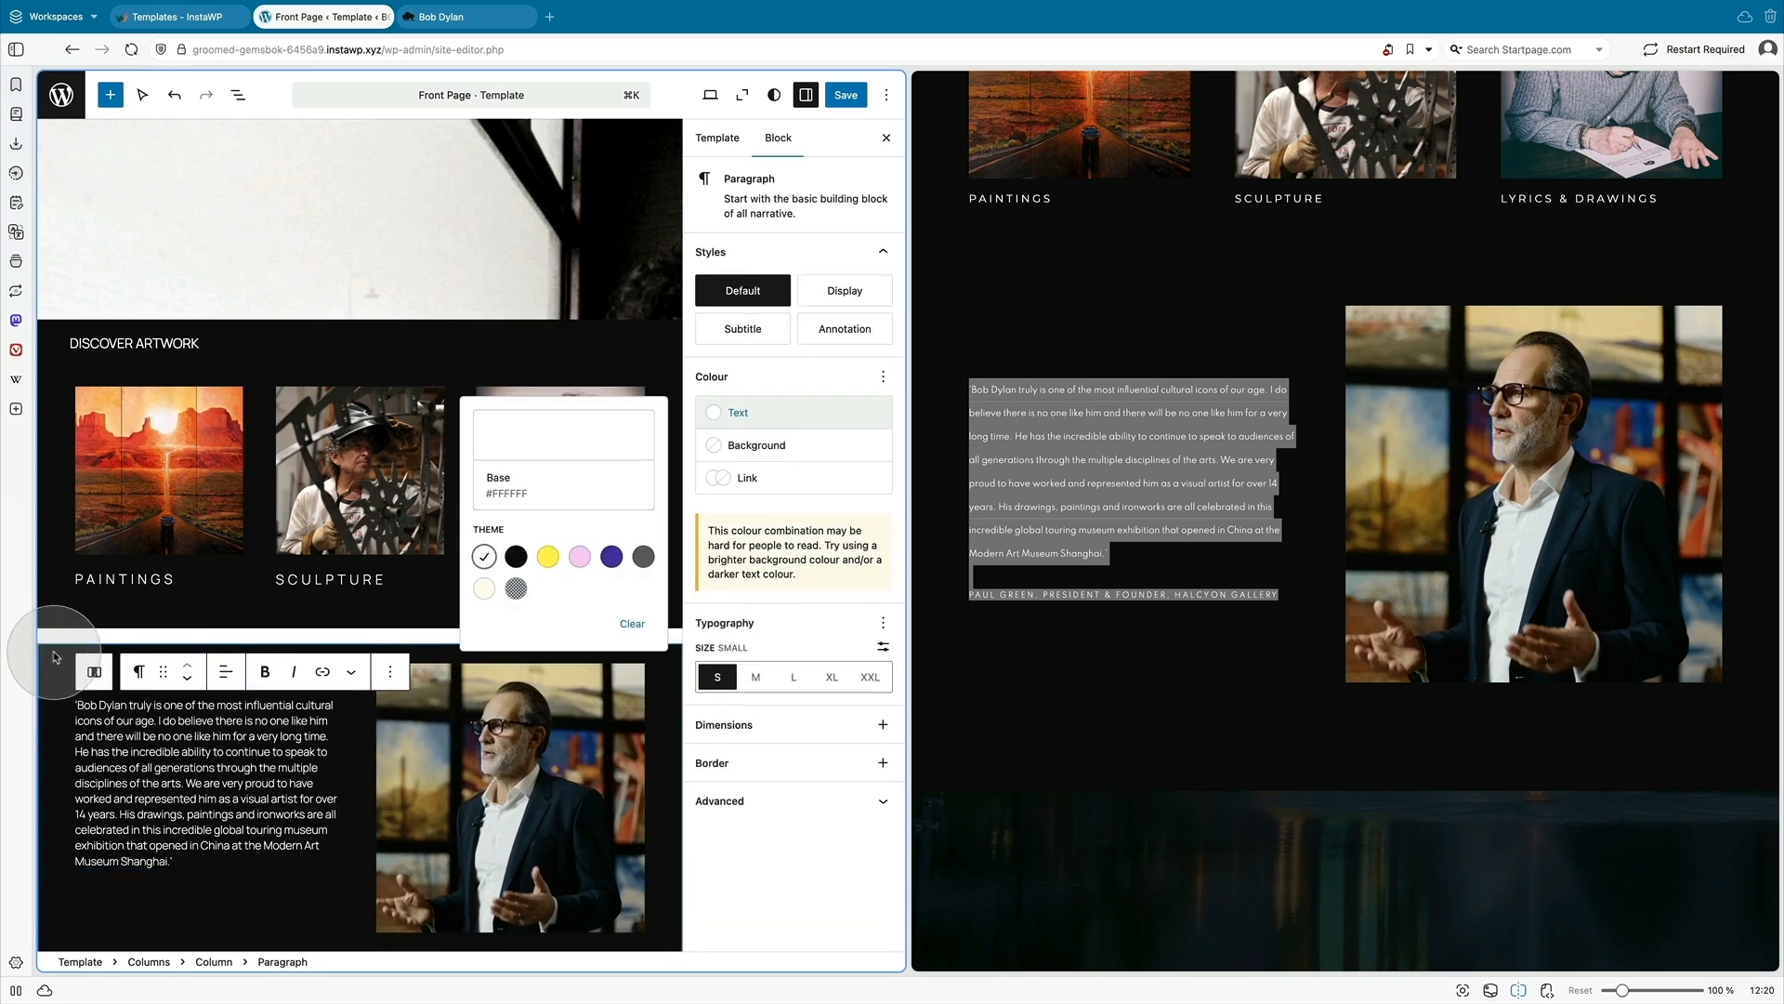
- Set the quote Columns block's top and bottom margin to None and raise its top and bottom padding to the second-highest preset
left_click(55, 654)
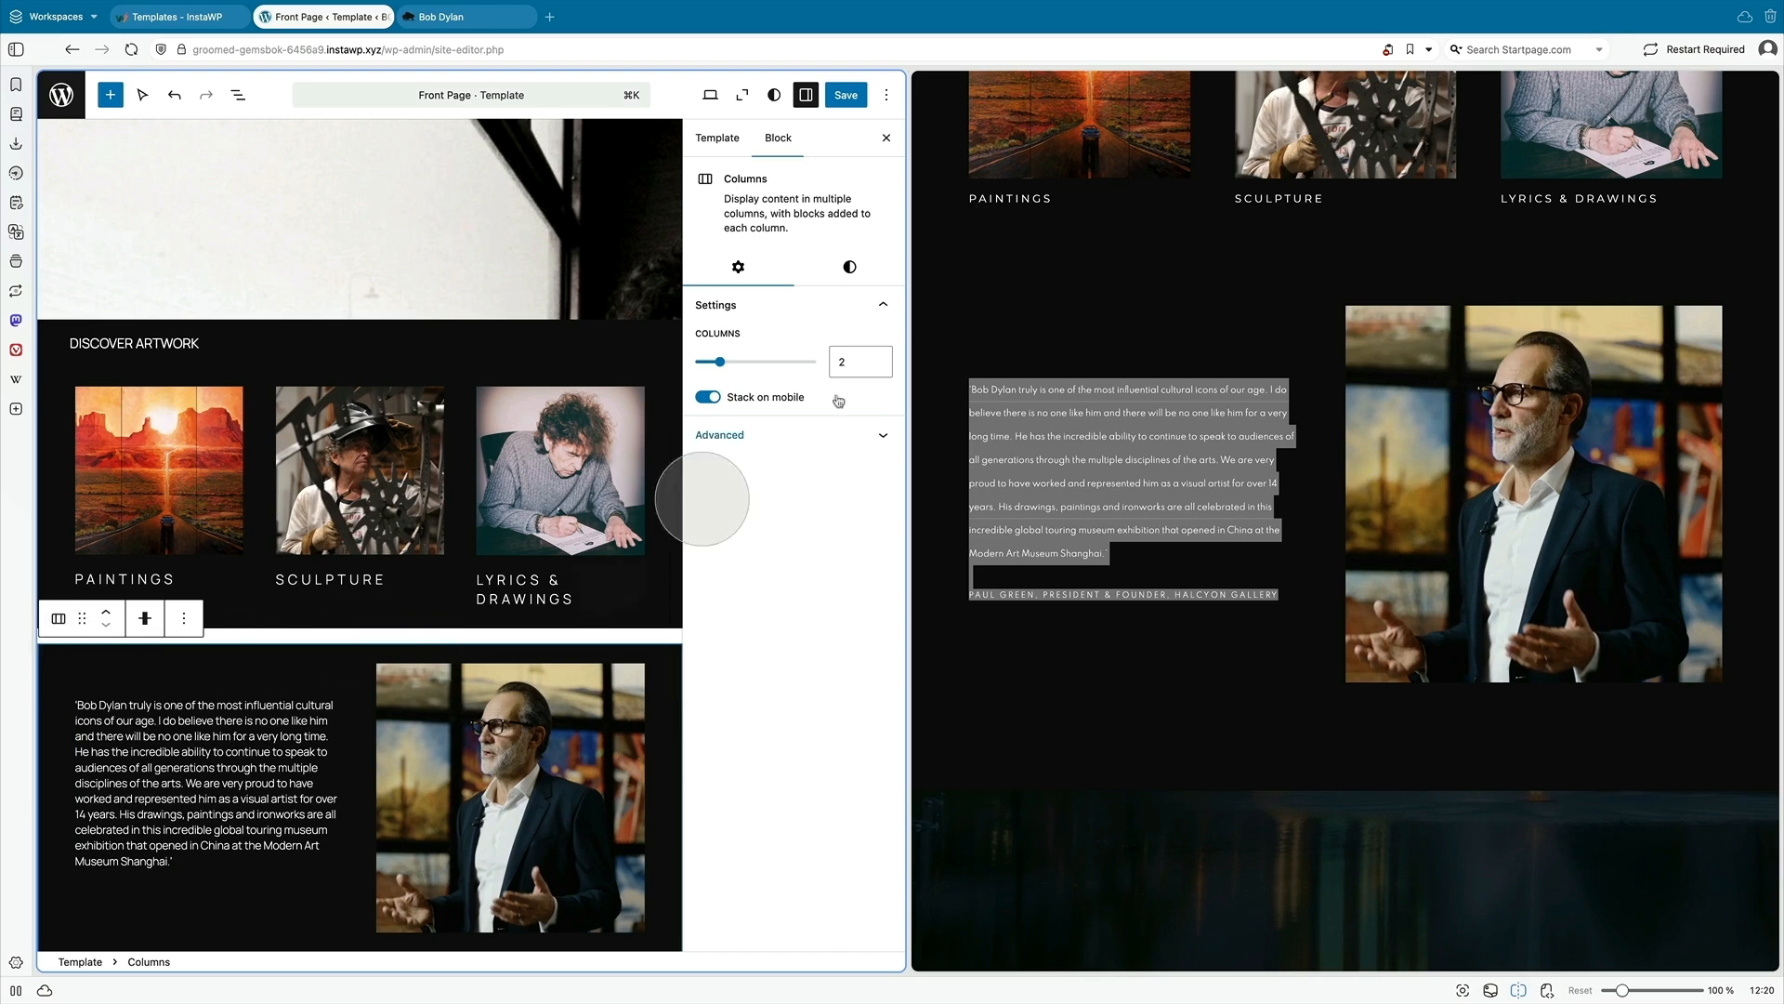
left_click(849, 267)
scroll(830, 656, "down", 3)
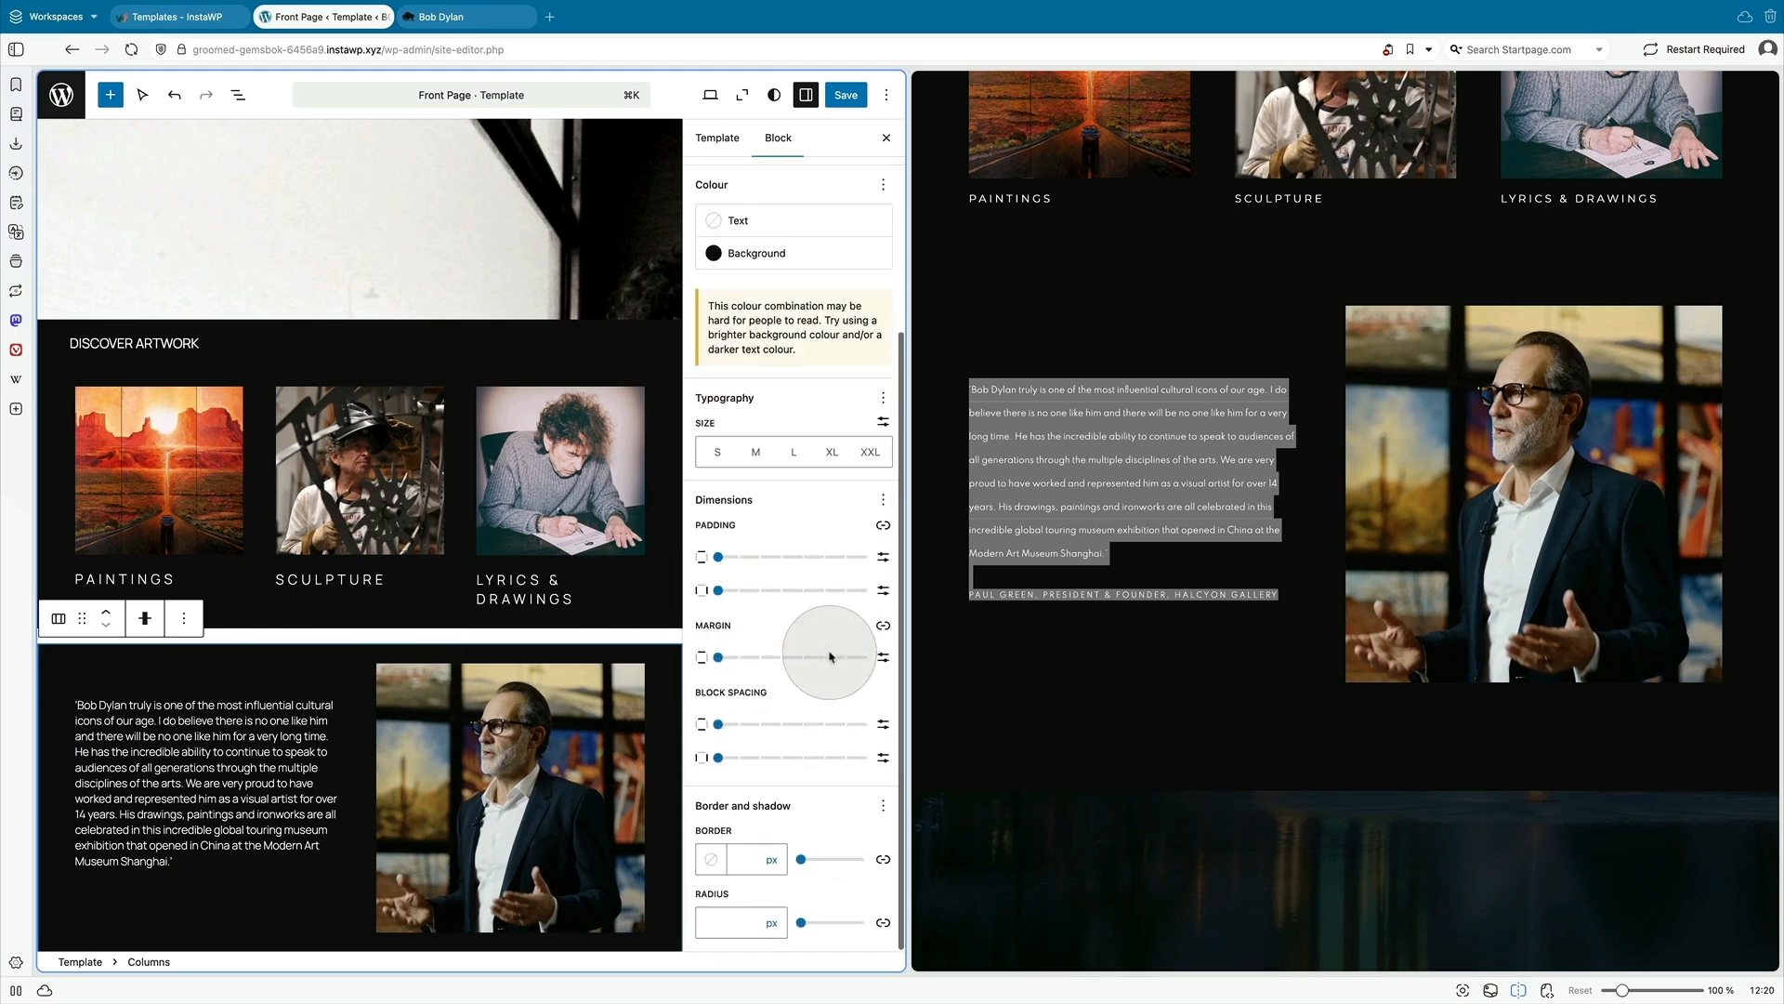
mouse_move(719, 658)
left_mouse_down()
mouse_move(844, 660)
mouse_move(692, 659)
left_mouse_up()
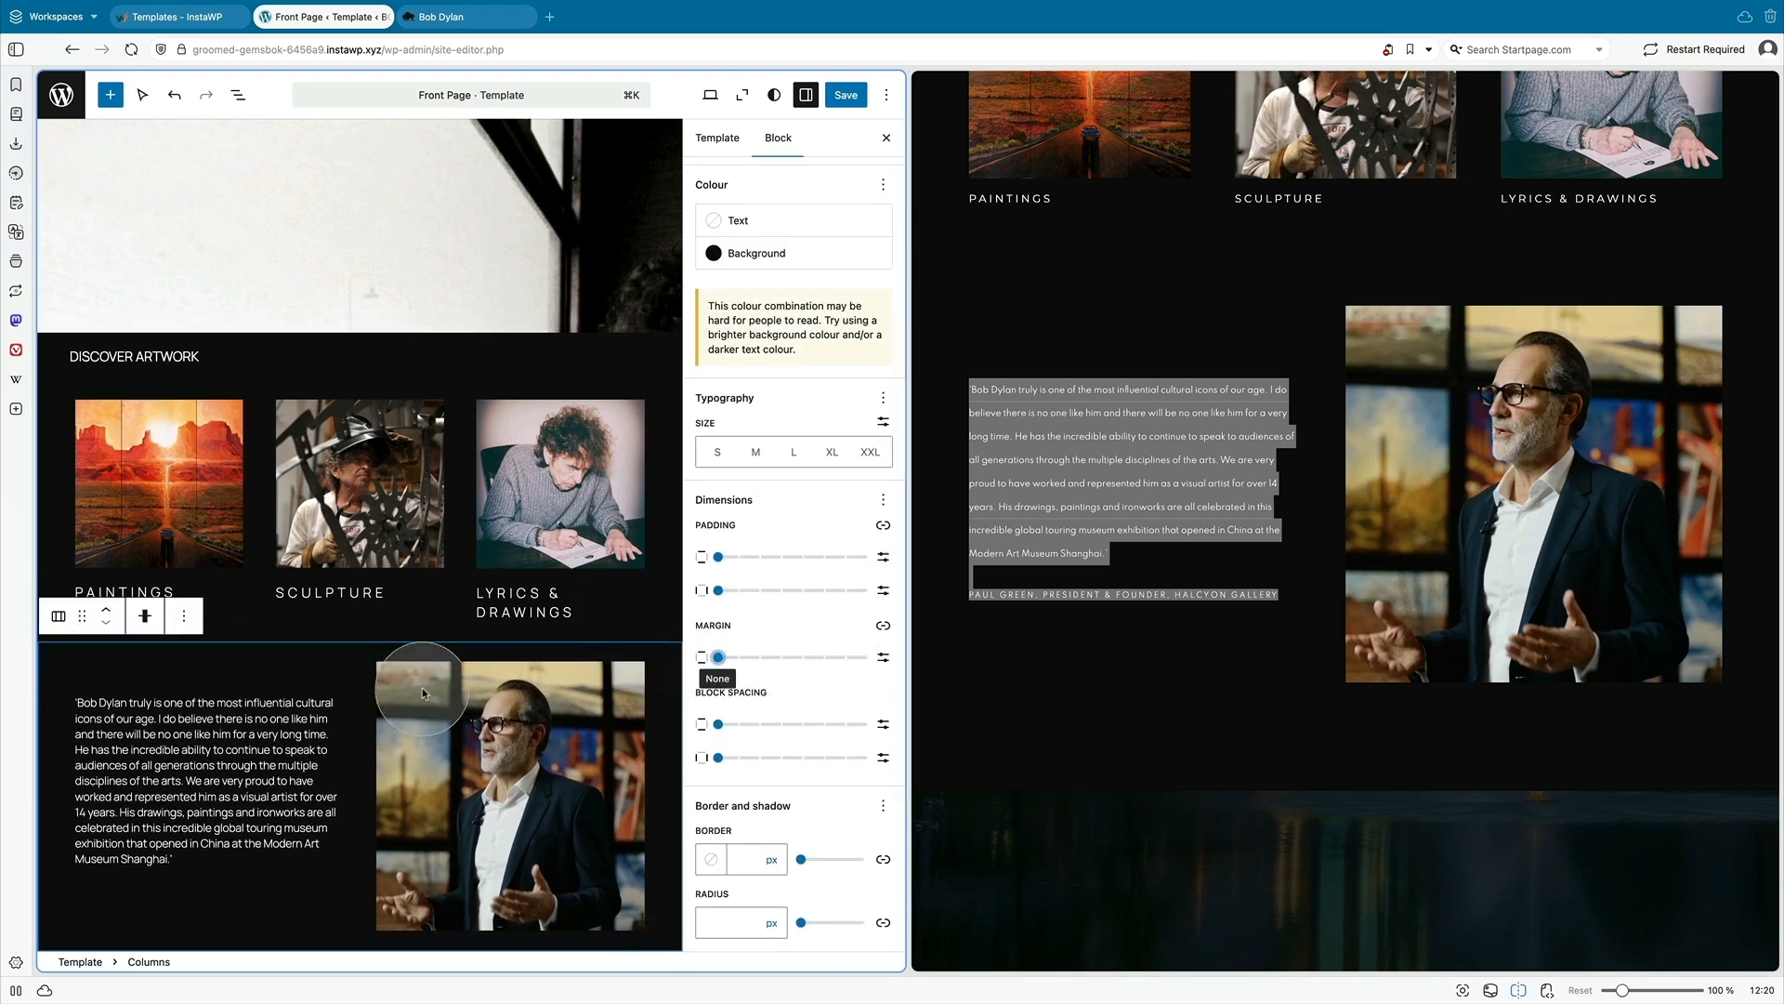
scroll(1103, 670, "down", 3)
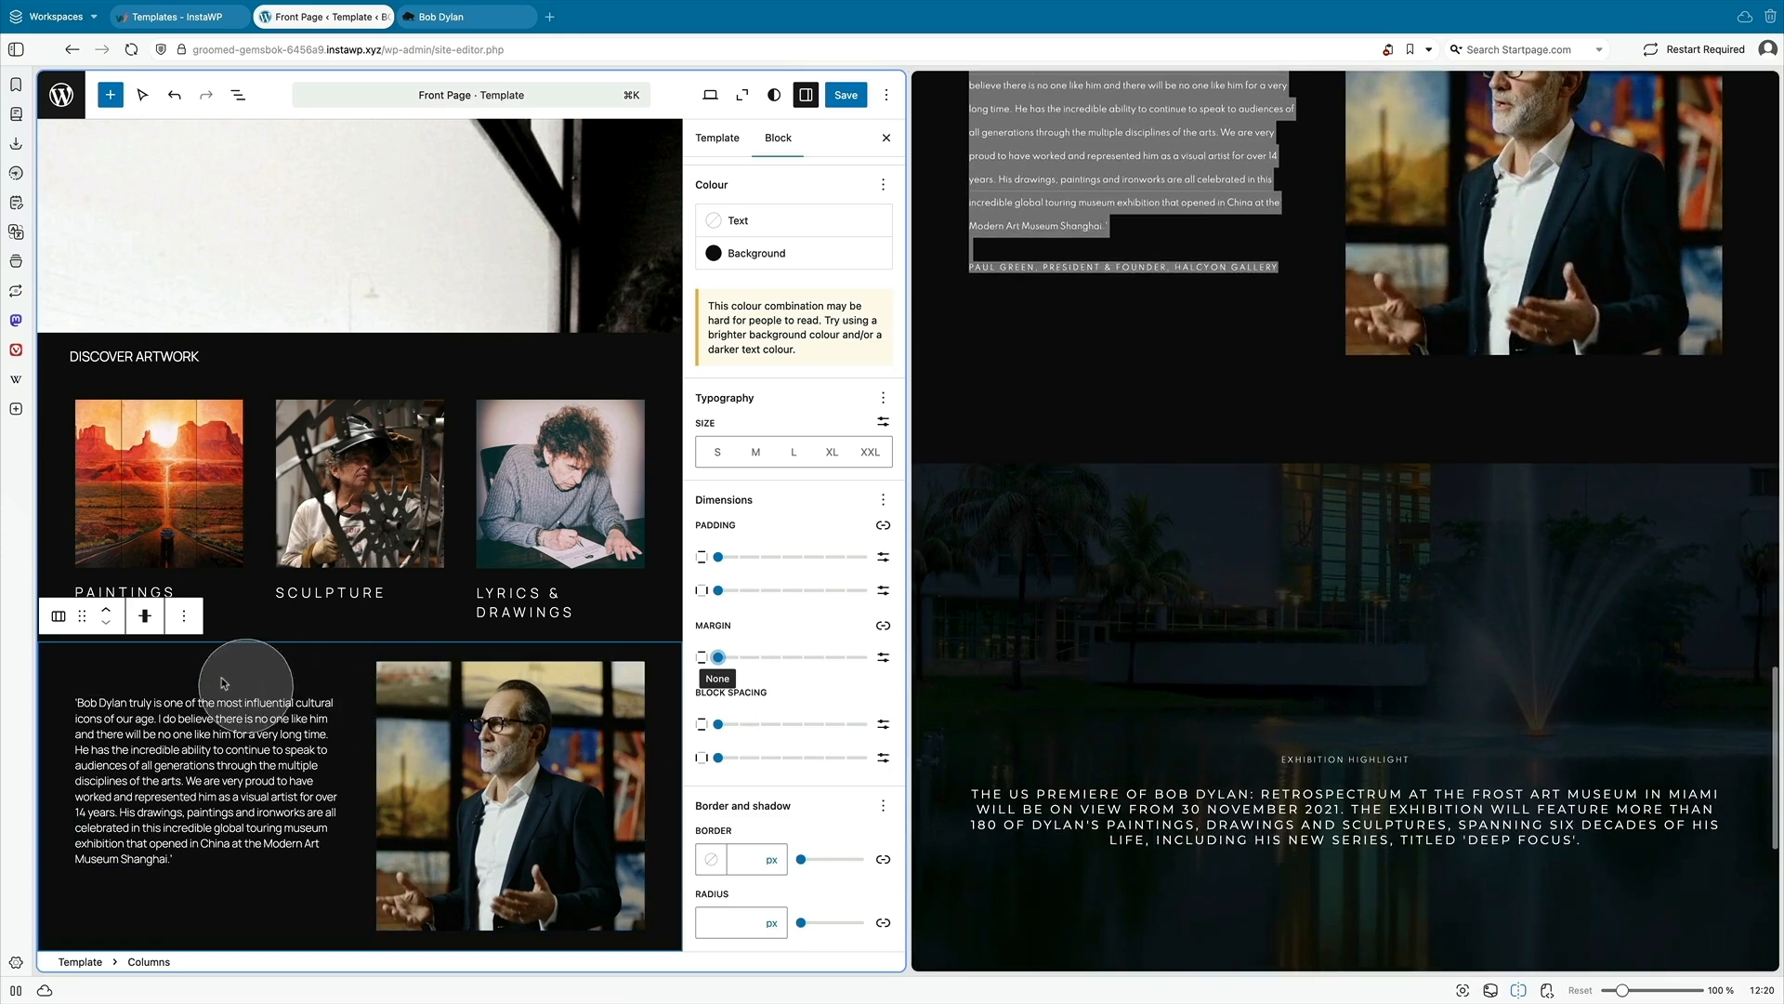
left_click_drag(718, 557, 846, 556)
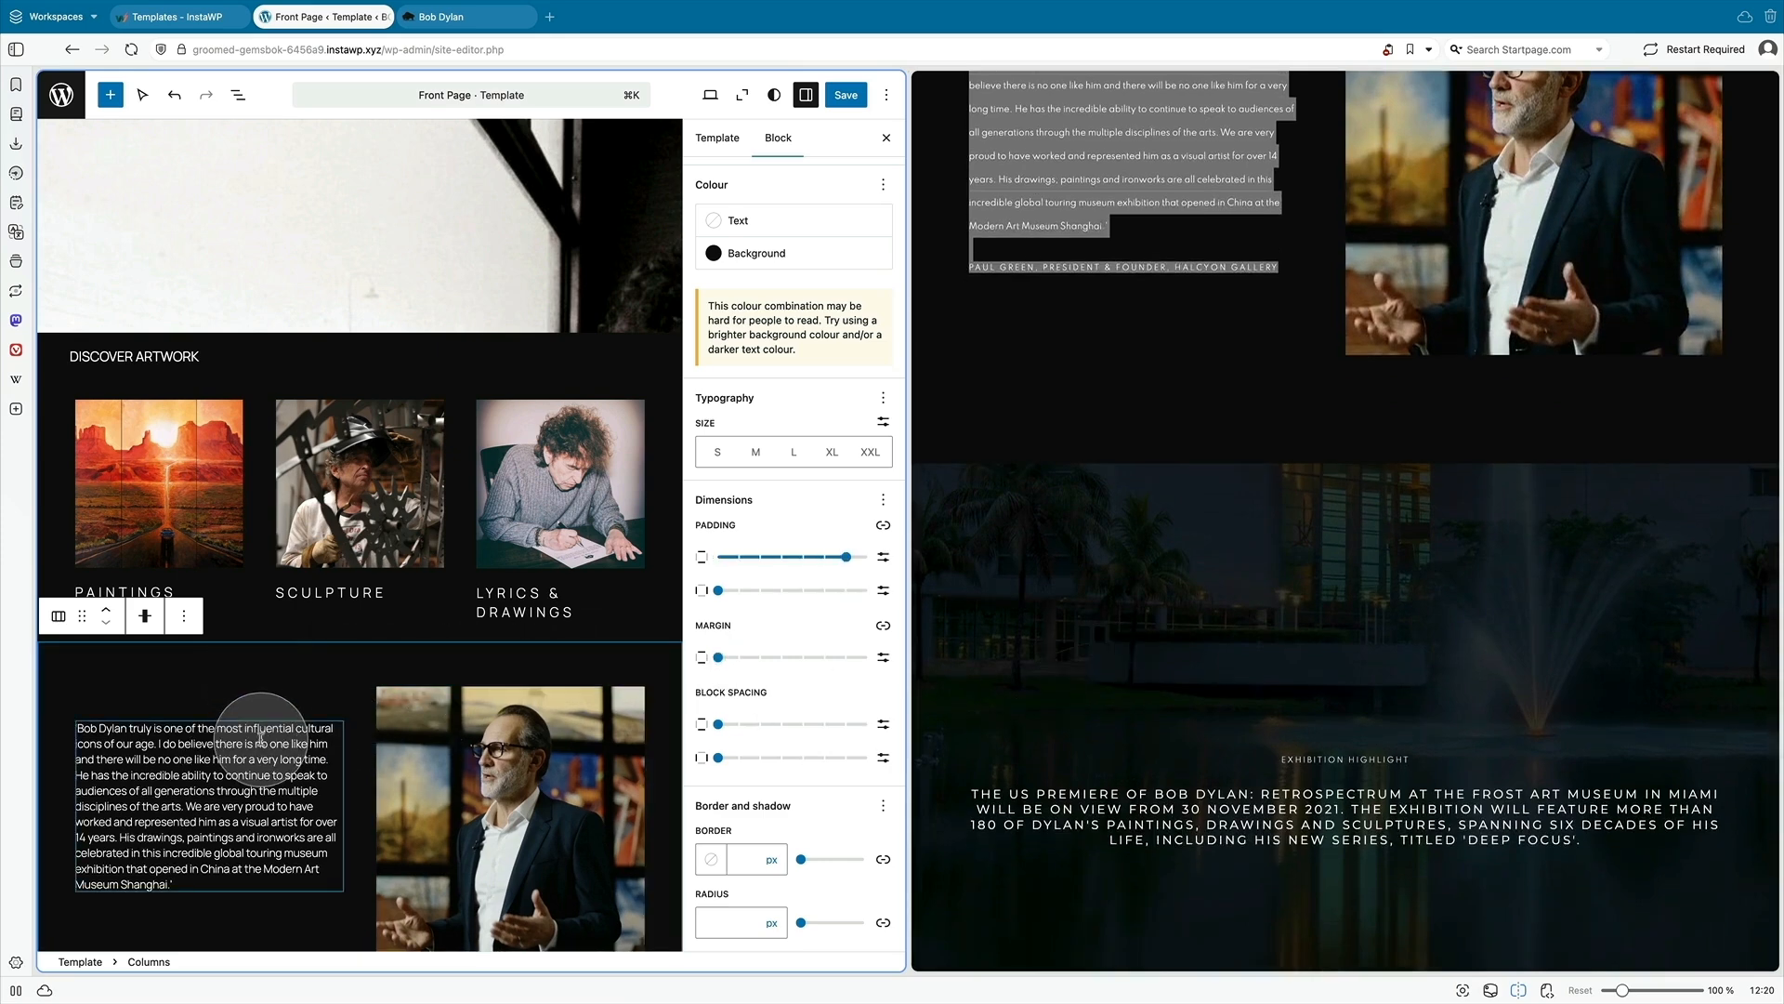
- Insert a Cover block below the quote Columns block with the exhibition-highlight fountain image from the media library
scroll(261, 738, "down", 1)
scroll(1065, 739, "down", 3)
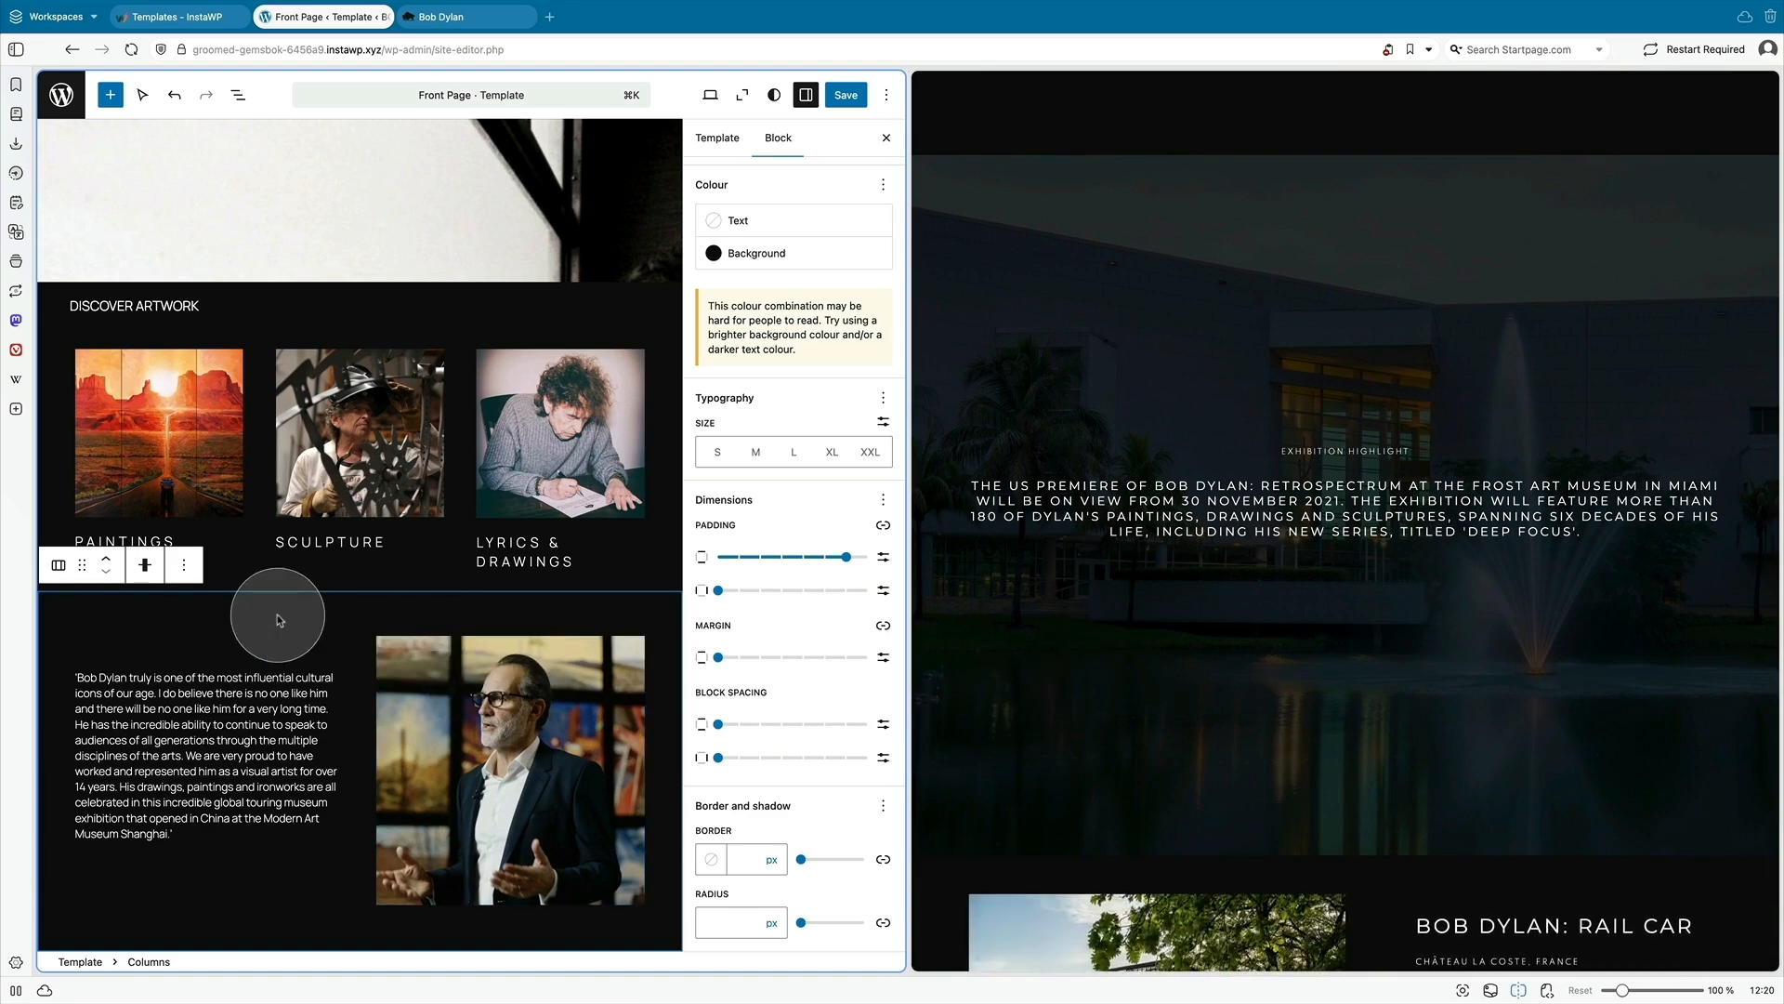
key("Return")
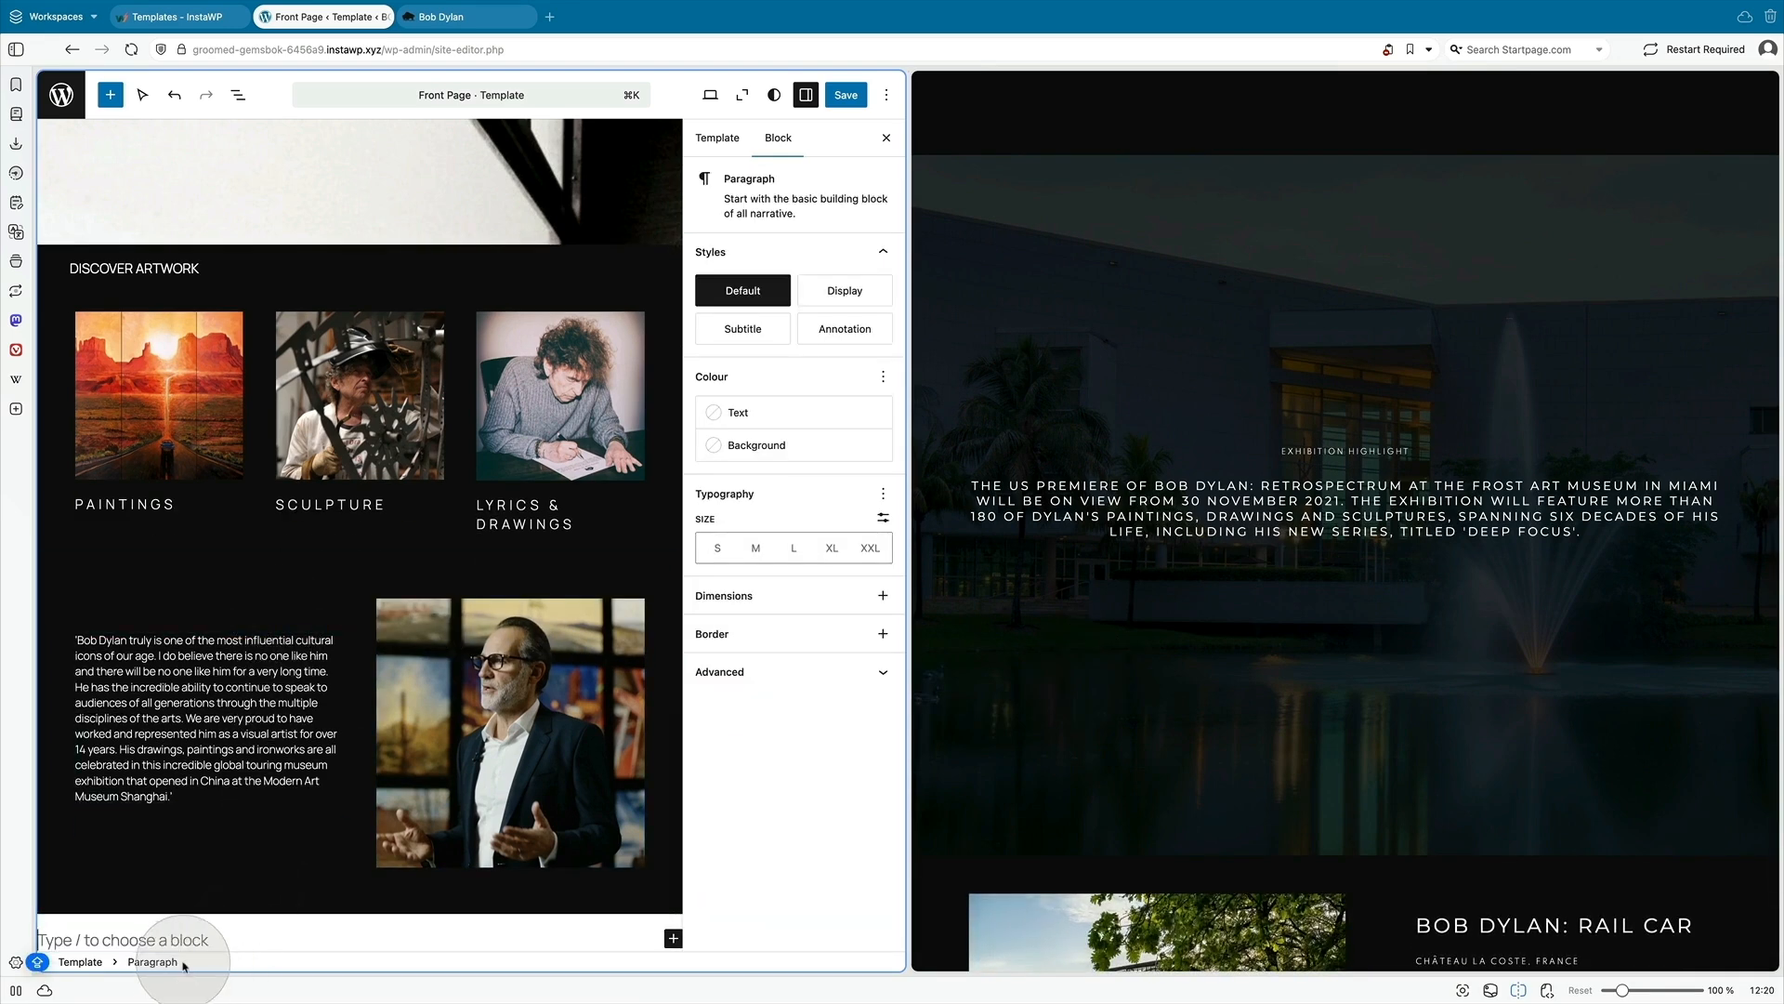
type("/COVE")
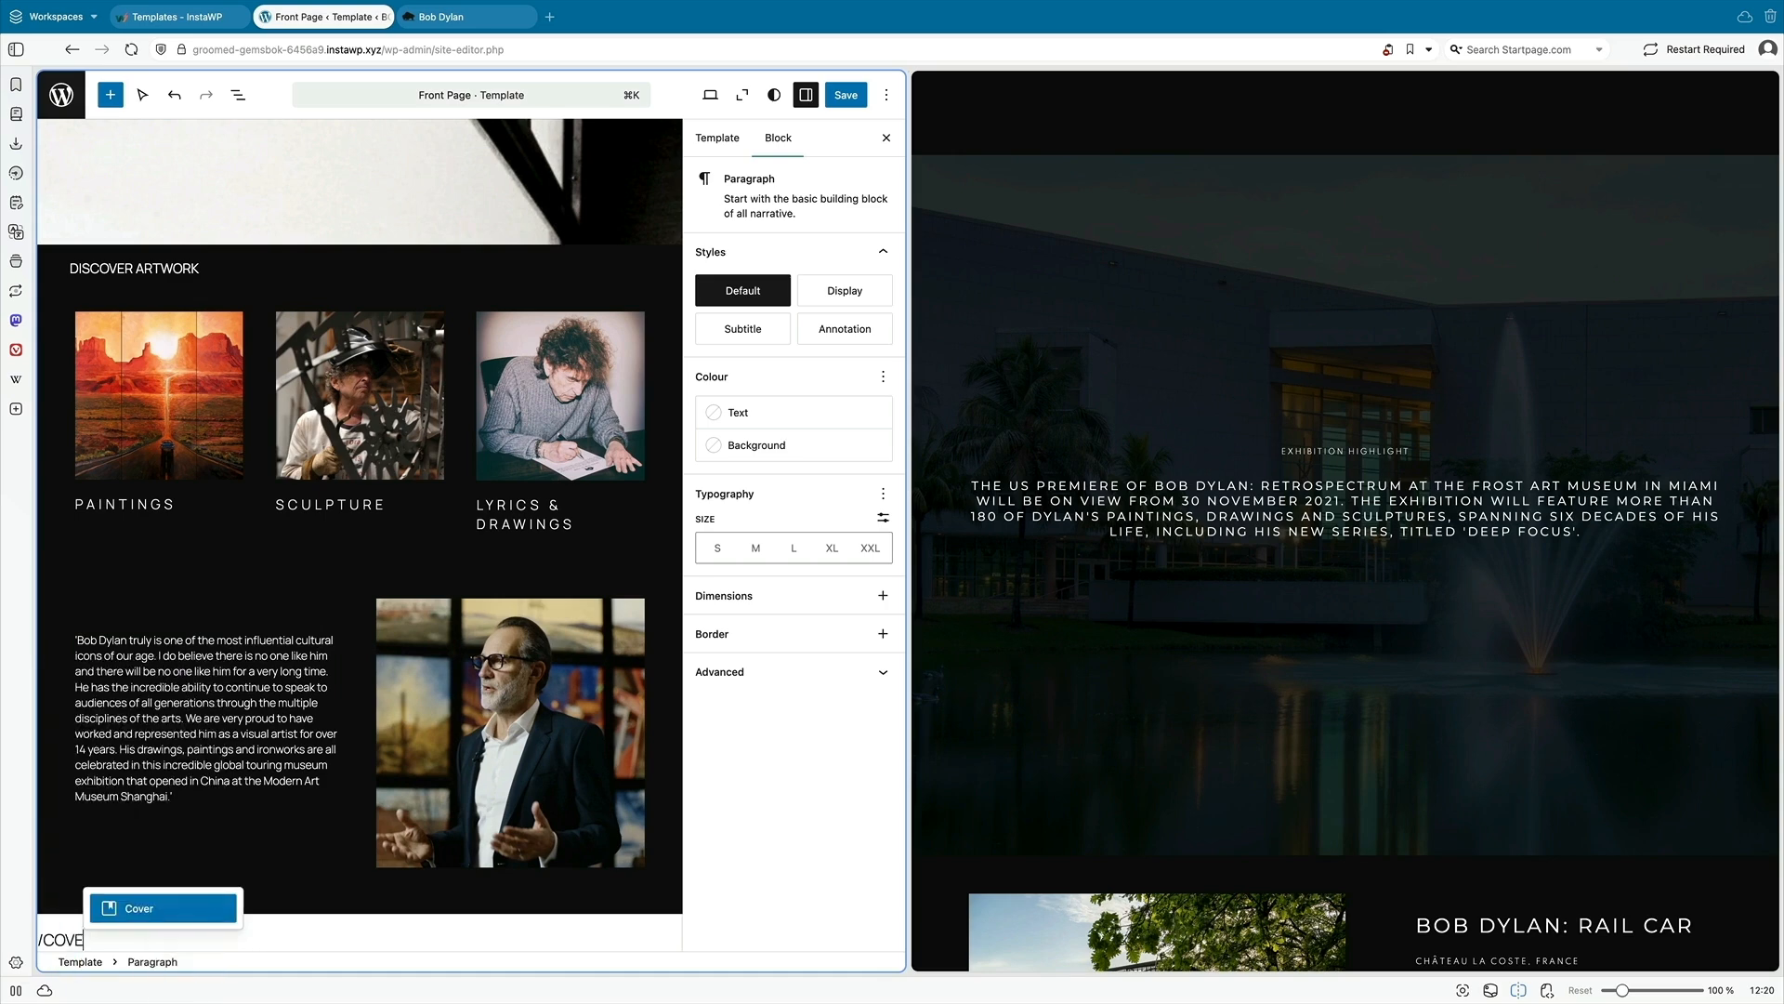
key("Return")
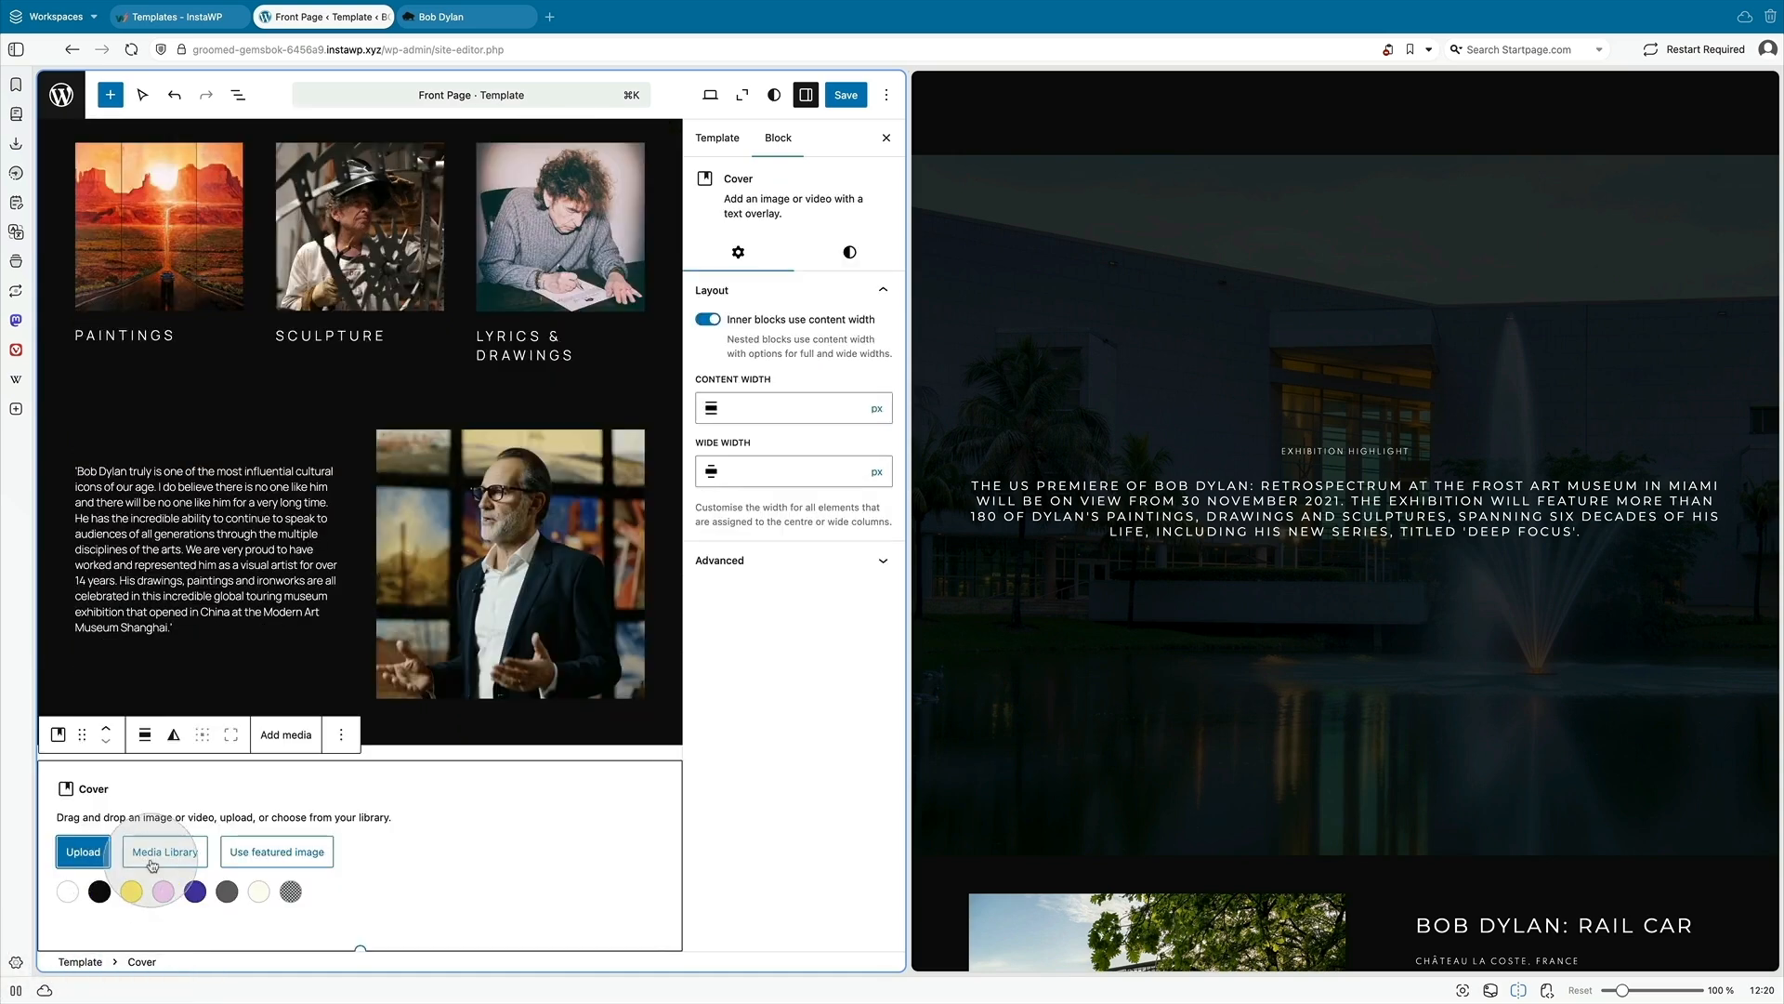
left_click(153, 862)
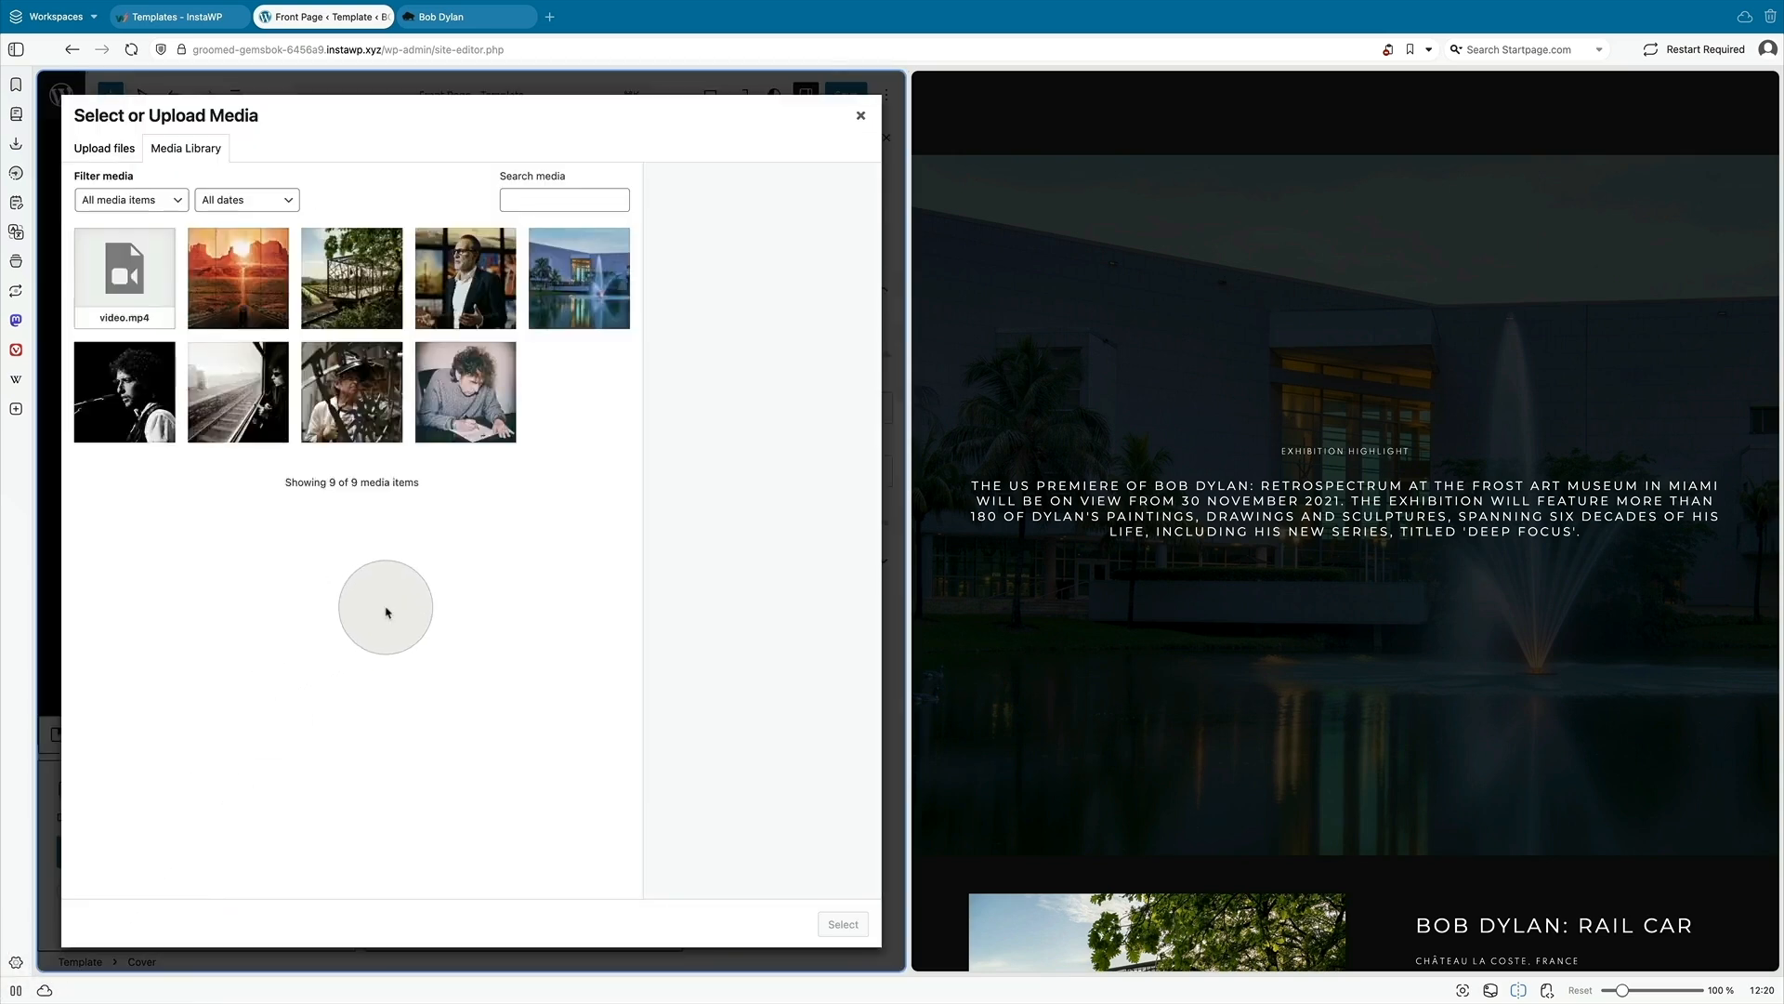
left_click(578, 279)
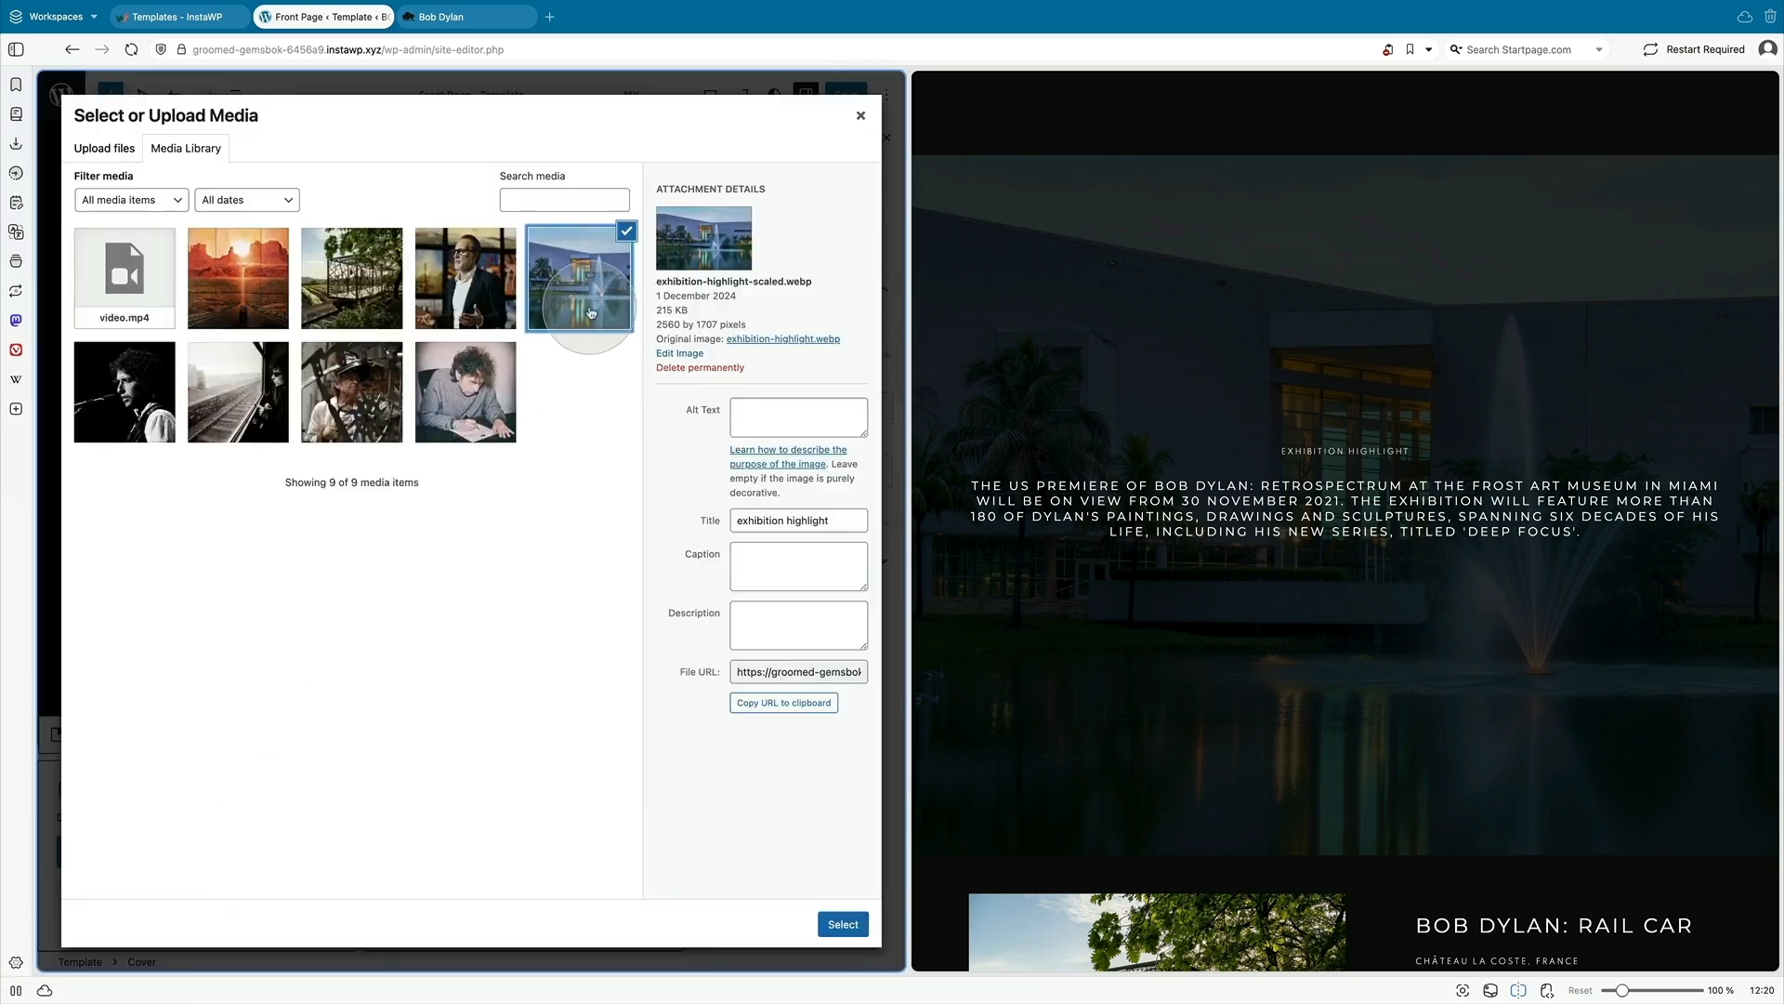
left_click(834, 924)
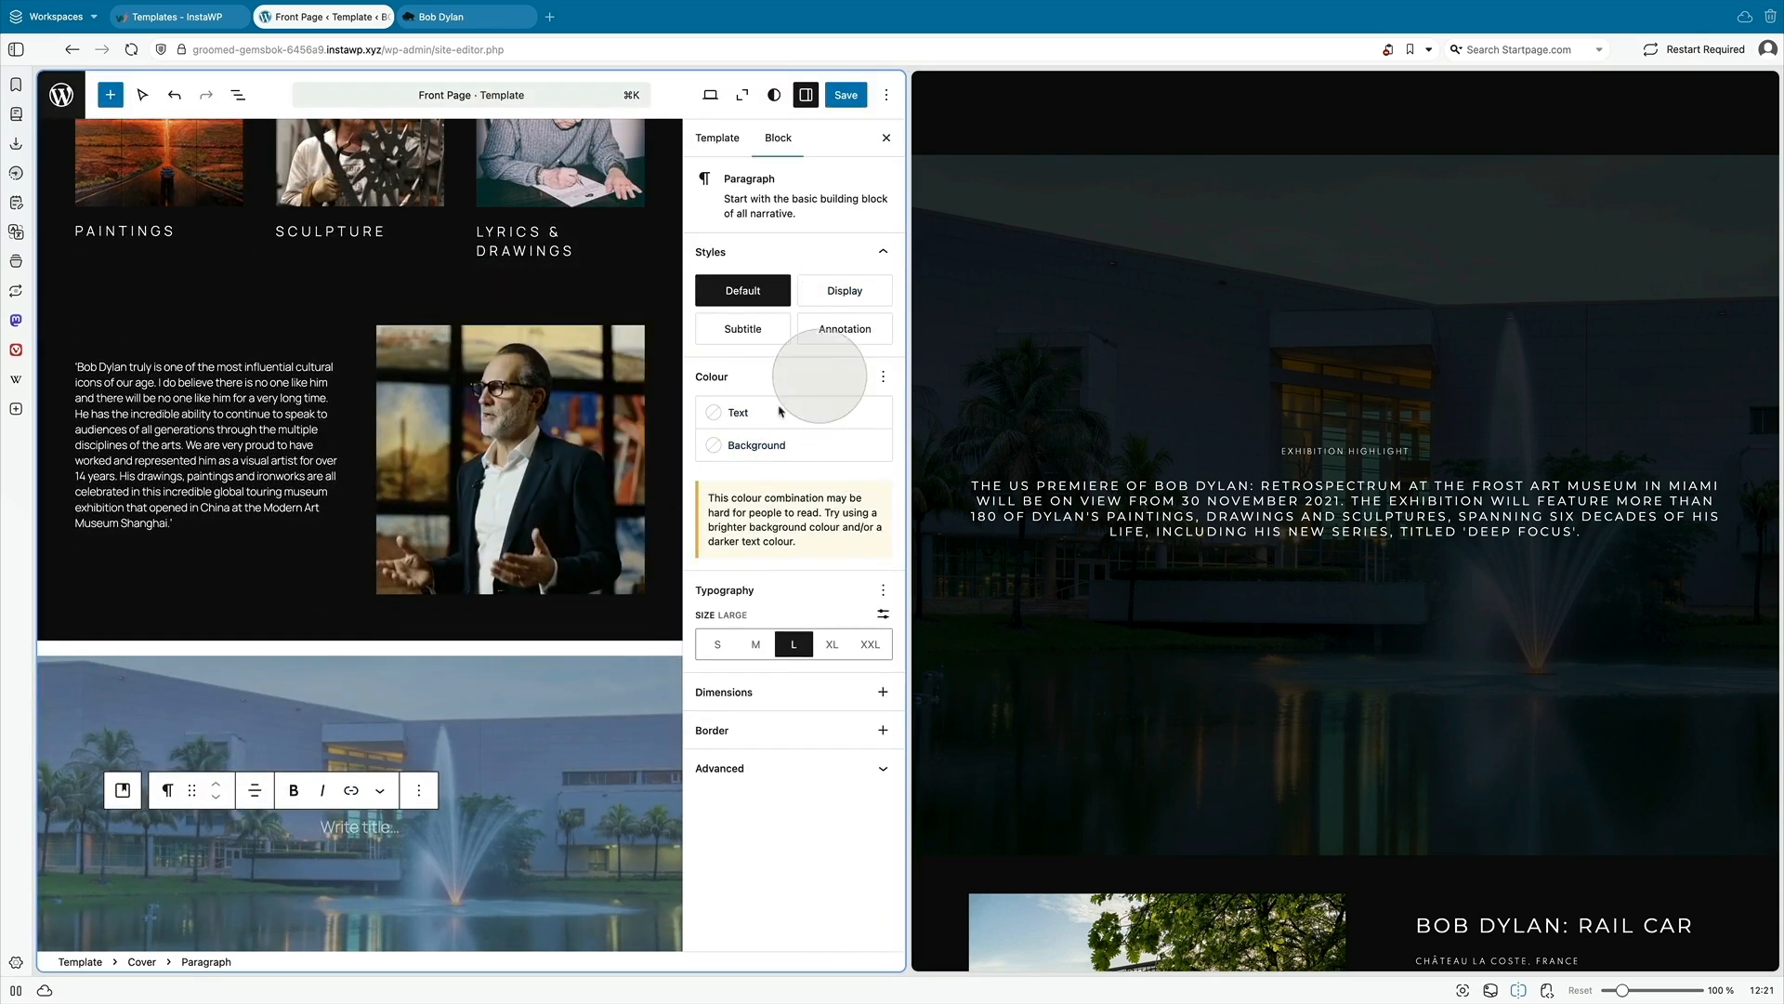
- Give the exhibition Cover block a fixed background and make it full height
left_click(393, 701)
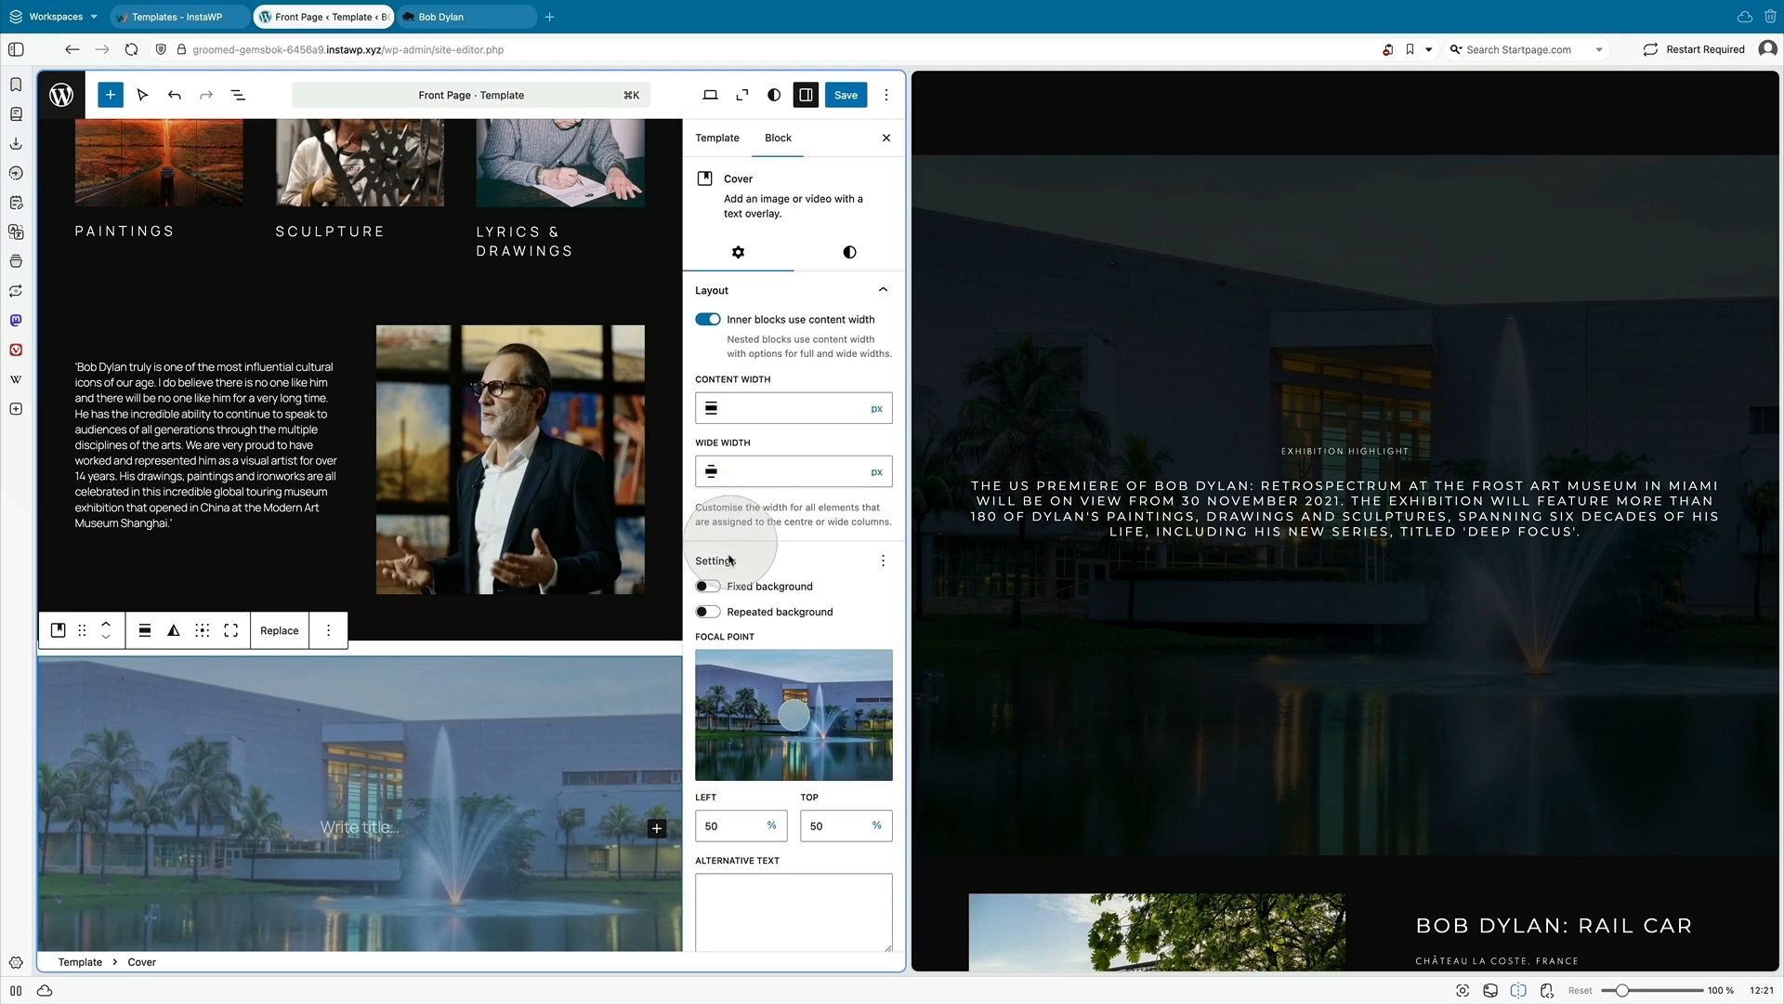
scroll(1195, 558, "down", 2)
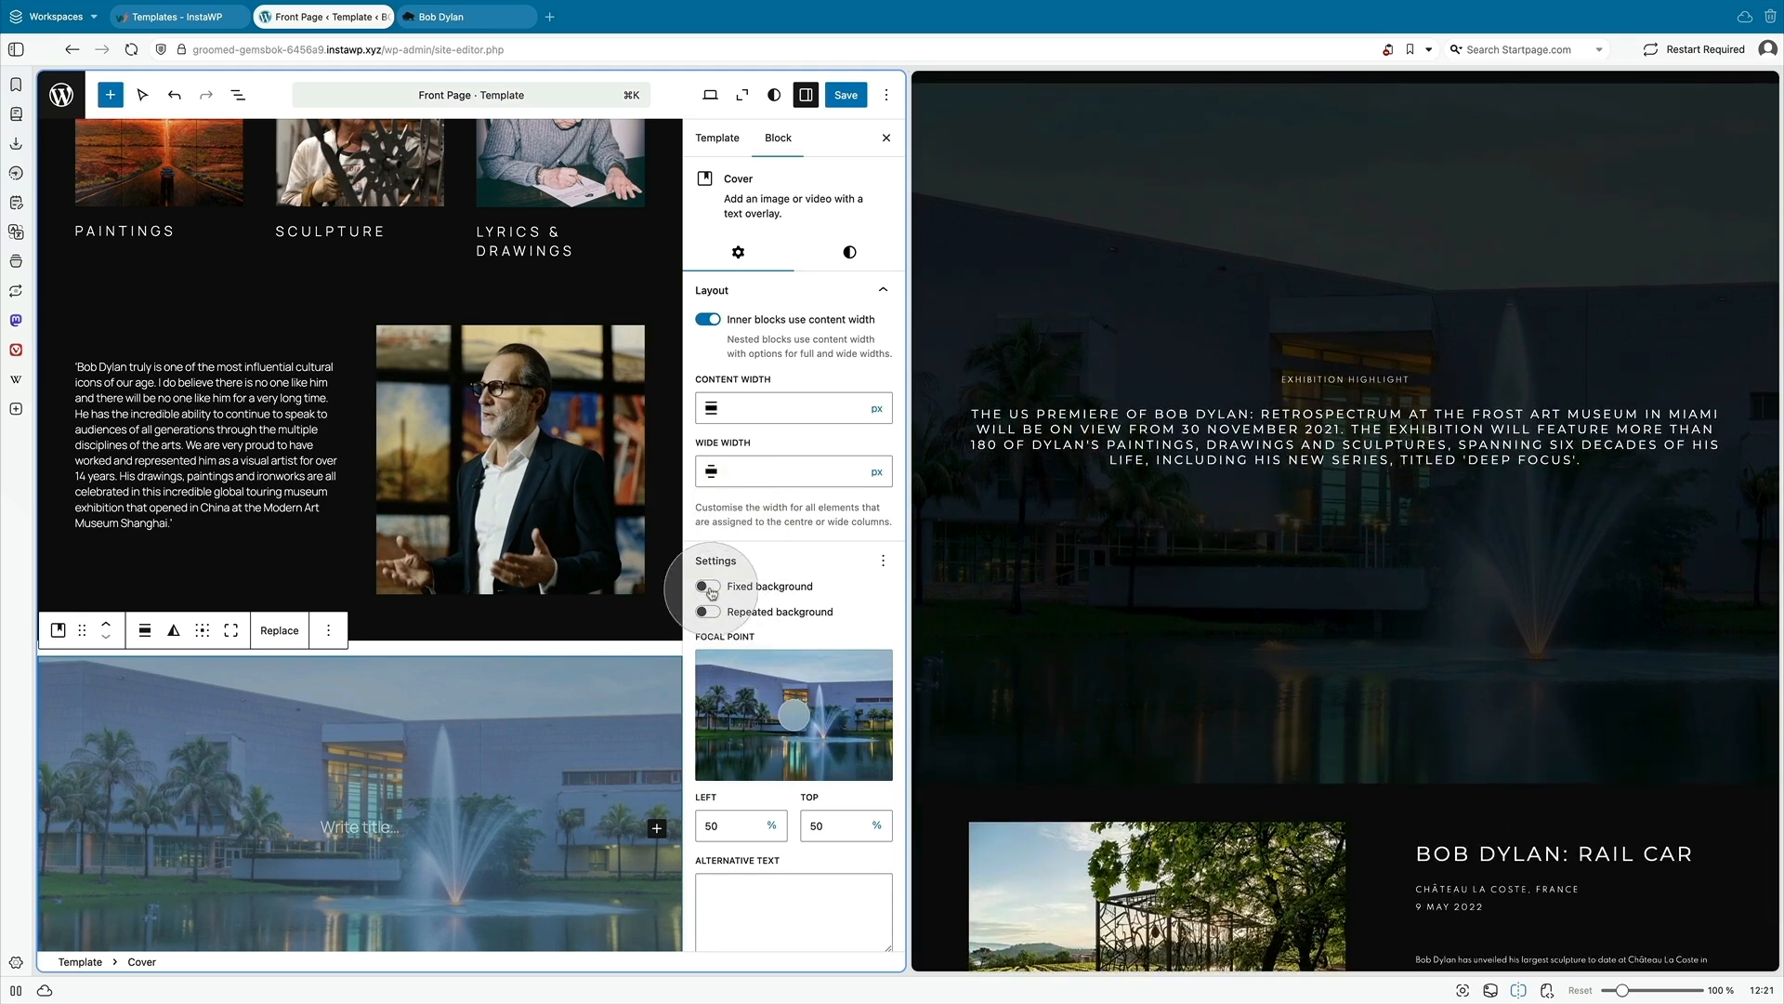
left_click(710, 588)
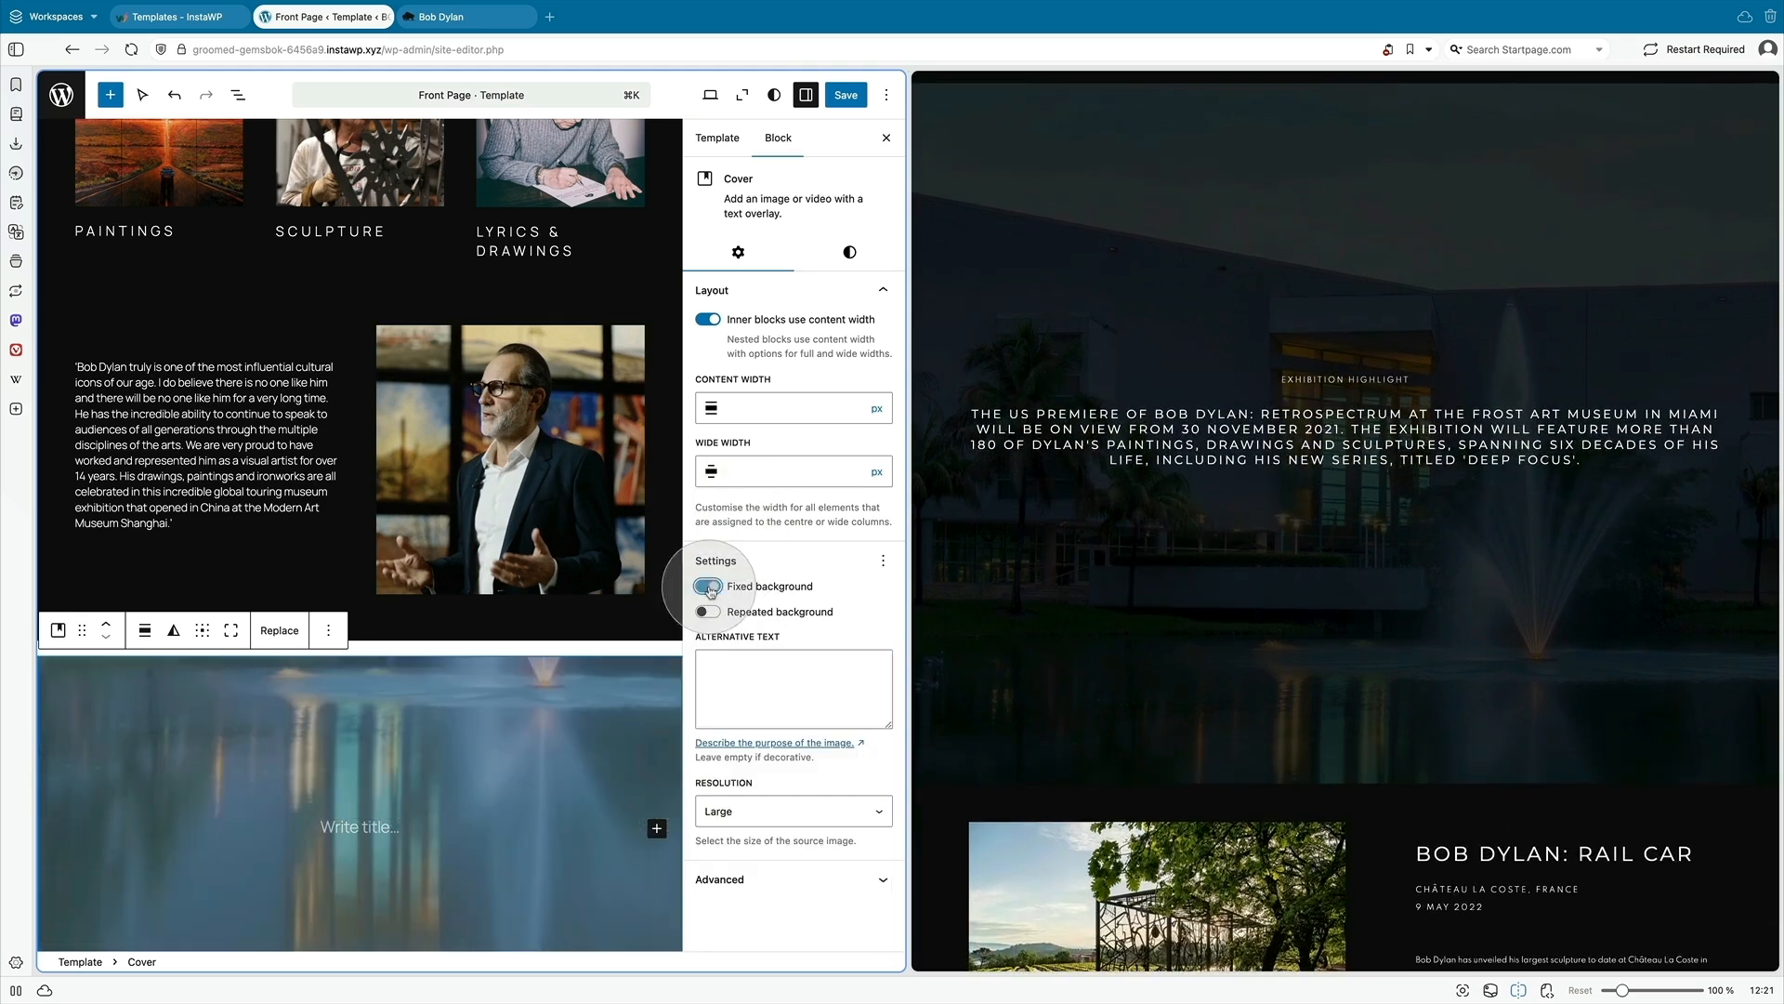
left_click(233, 637)
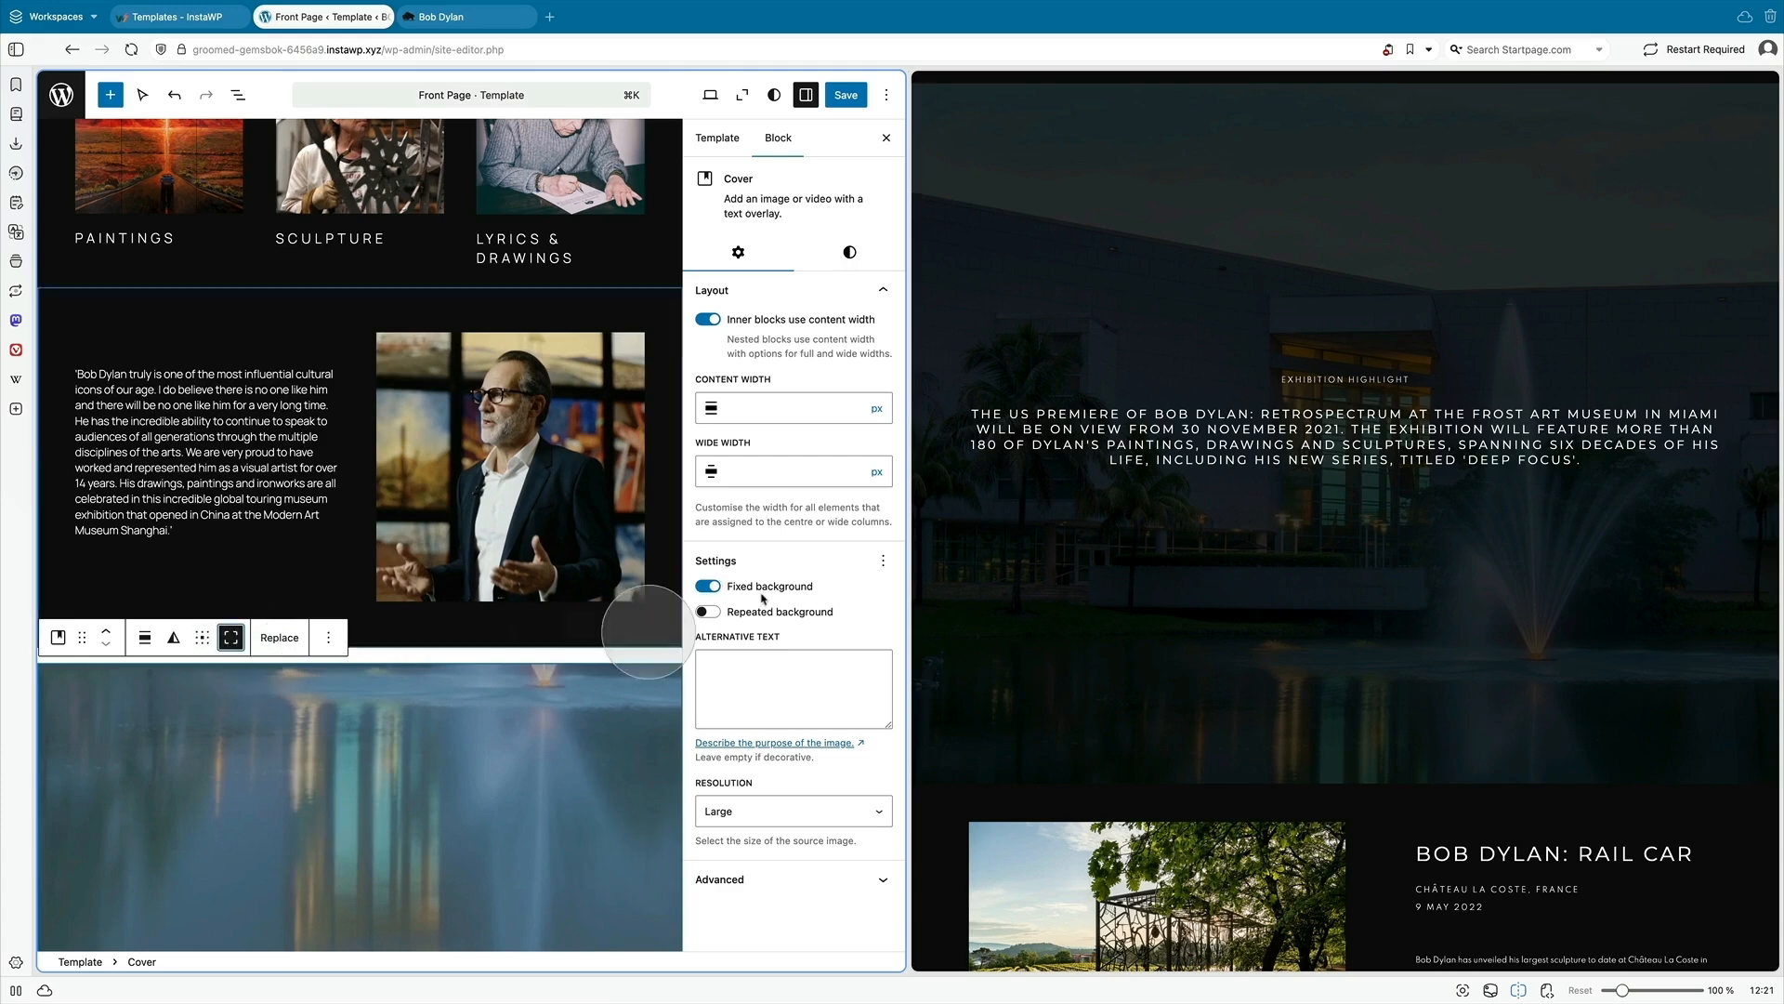
- Set the exhibition Cover's overlay opacity to 70 and its overlay colour to Contrast (#111111)
left_click(850, 253)
mouse_move(757, 462)
left_mouse_down()
mouse_move(795, 468)
mouse_move(780, 463)
left_mouse_up()
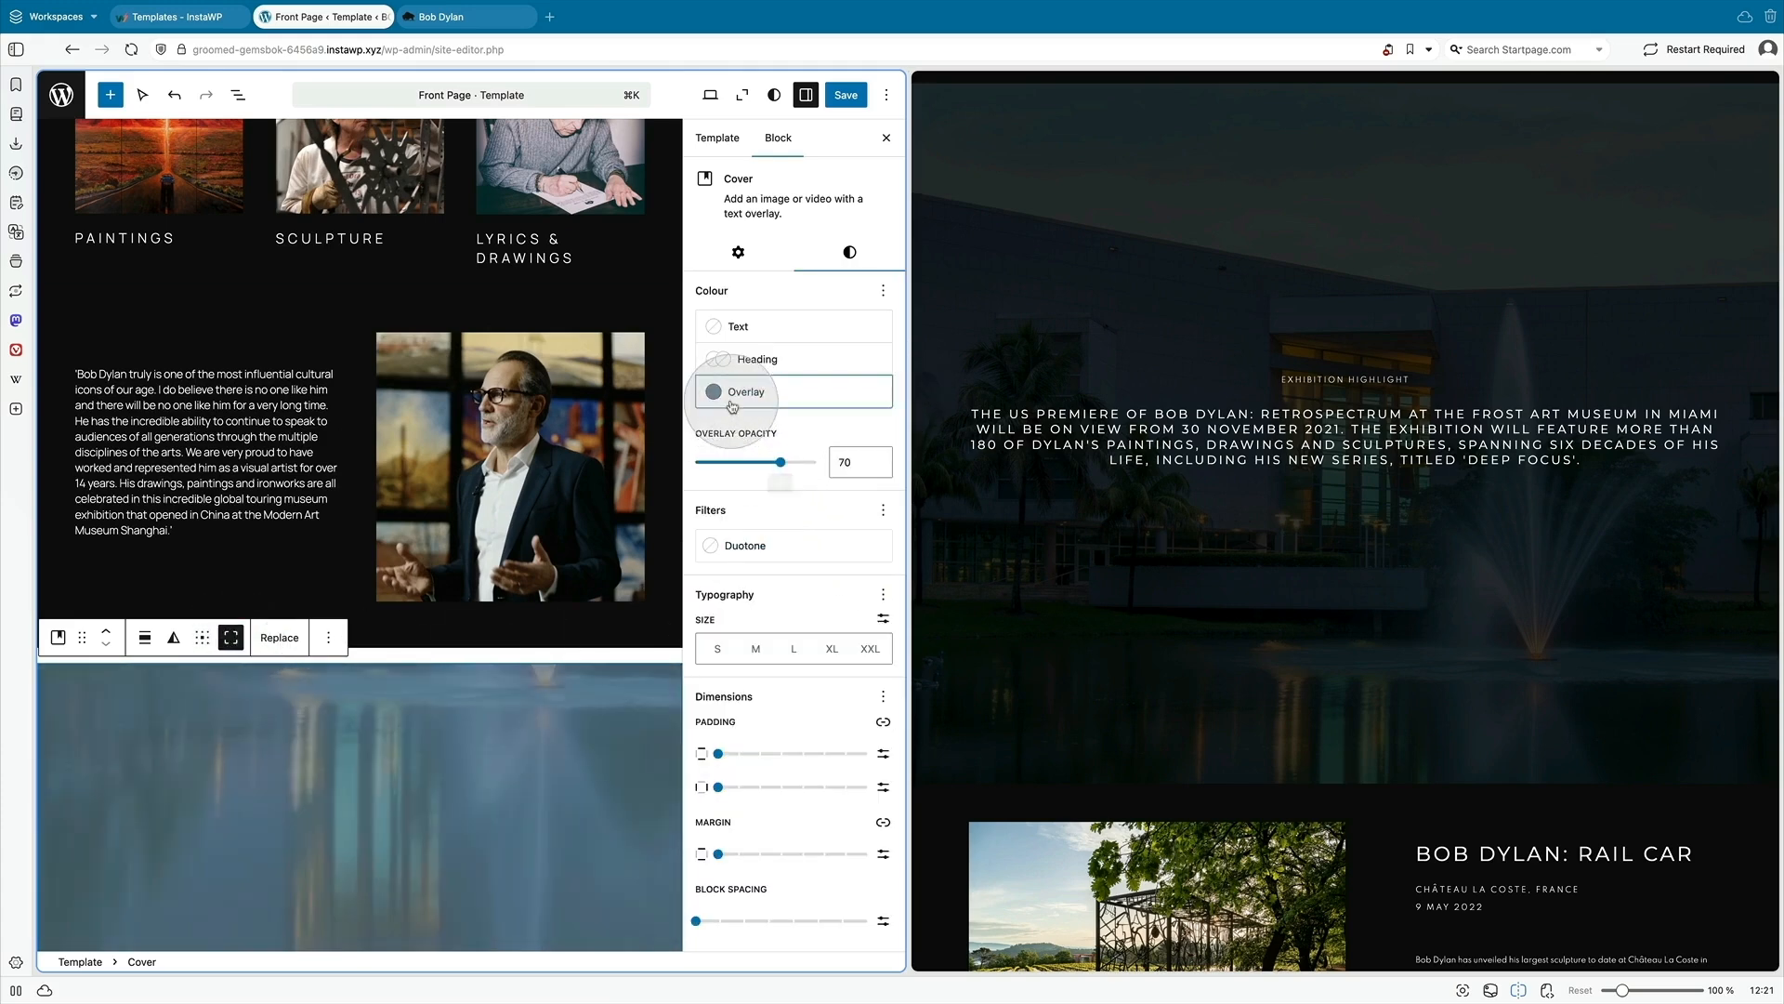
left_click(746, 391)
left_click(516, 574)
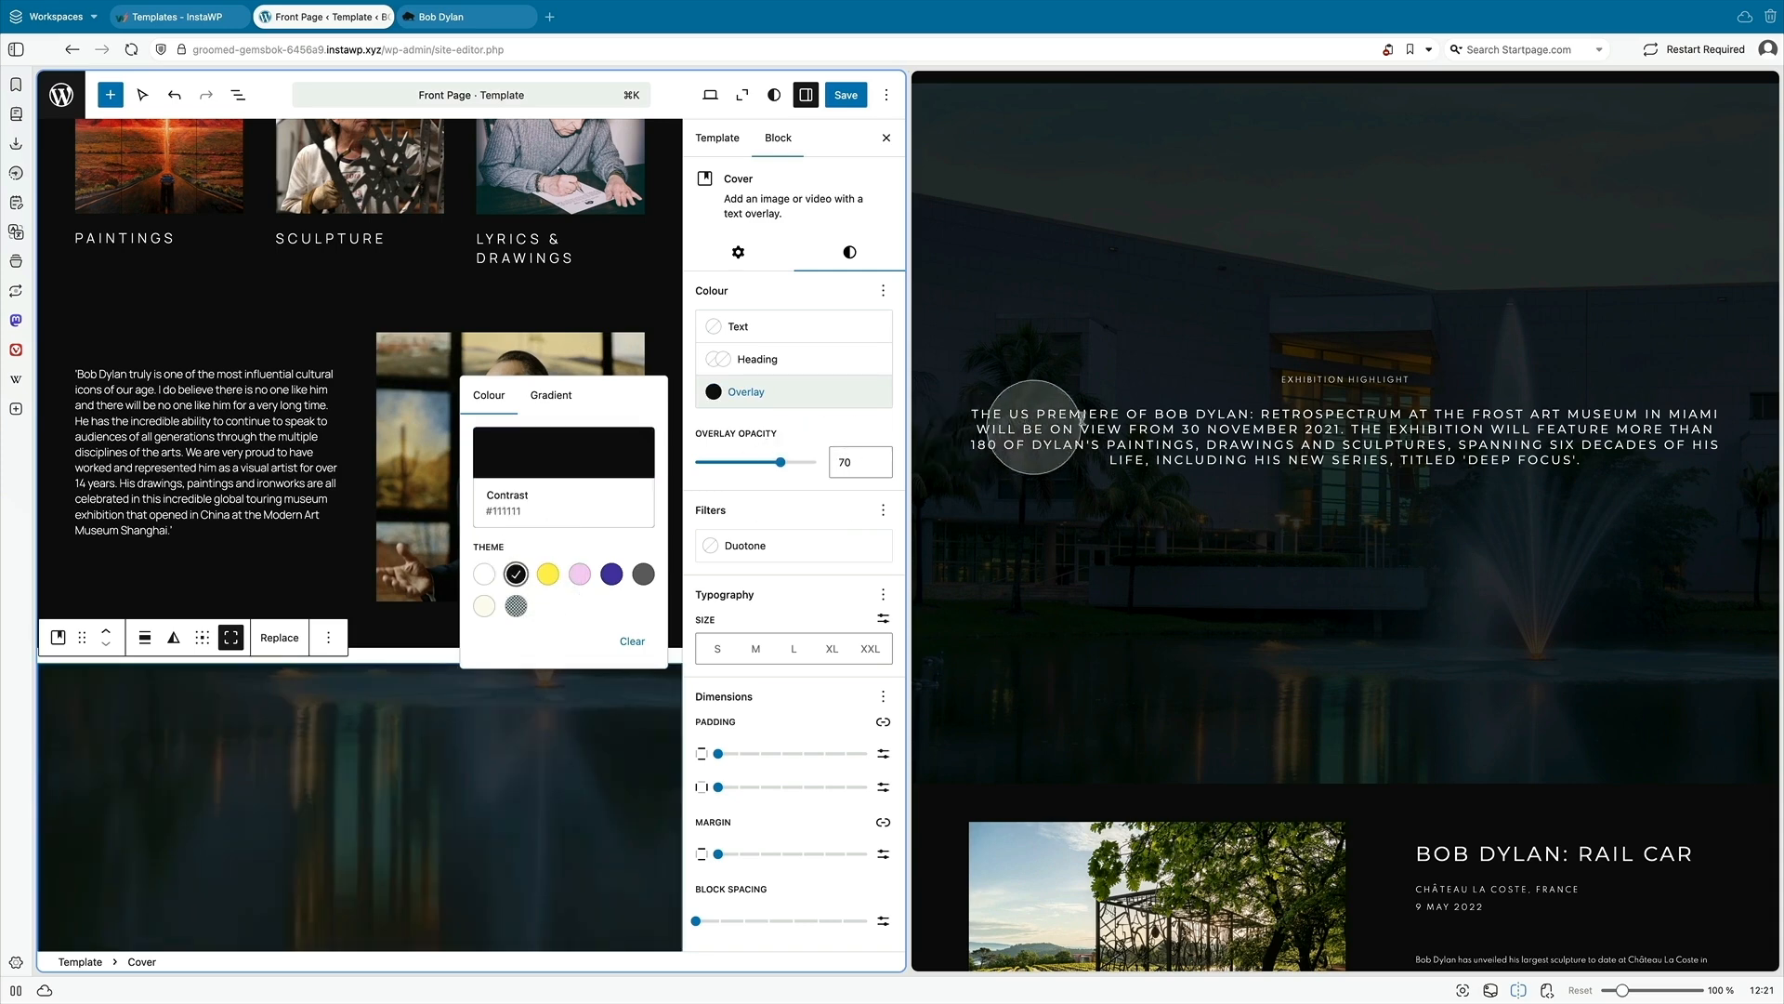
- Copy the "Exhibition Highlight" line and its premiere description from the Bob Dylan site into the Cover block
left_click_drag(1284, 378, 1595, 479)
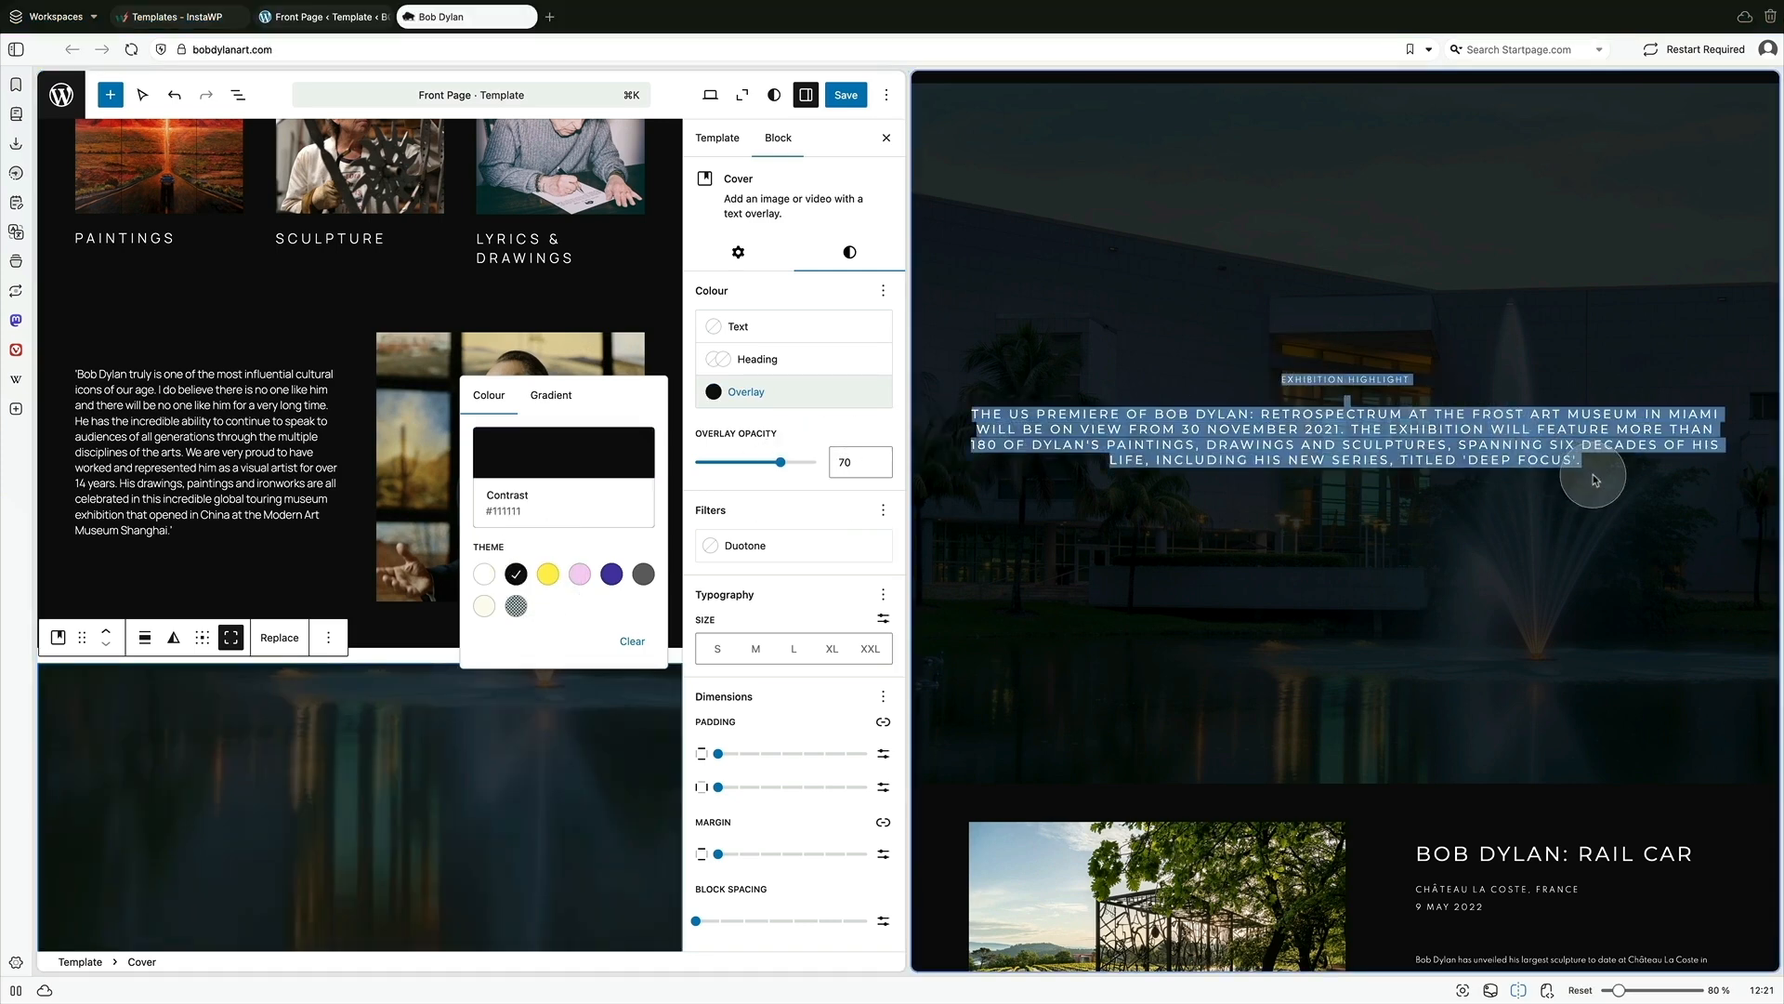
left_click(357, 841)
scroll(384, 830, "down", 2)
left_click(388, 884)
key("super+v")
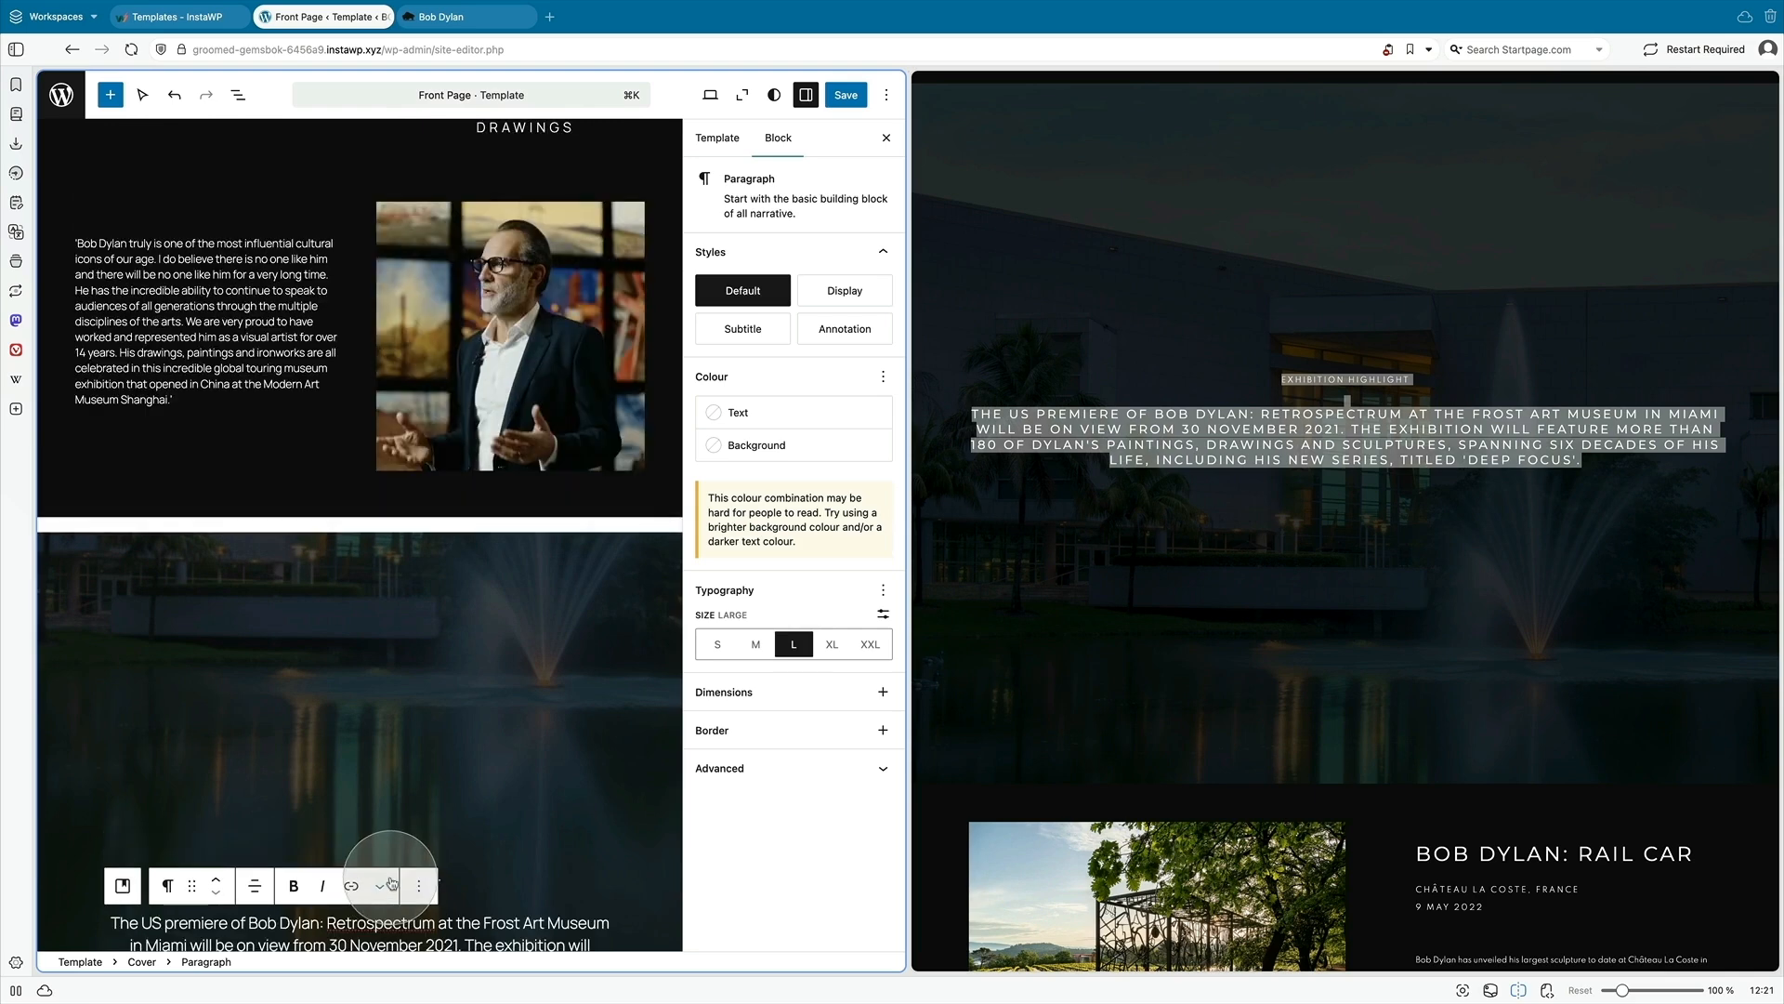
- Reduce the text size of the "EXHIBITION HIGHLIGHT" line in the Cover block
left_click(490, 828)
scroll(490, 836, "down", 2)
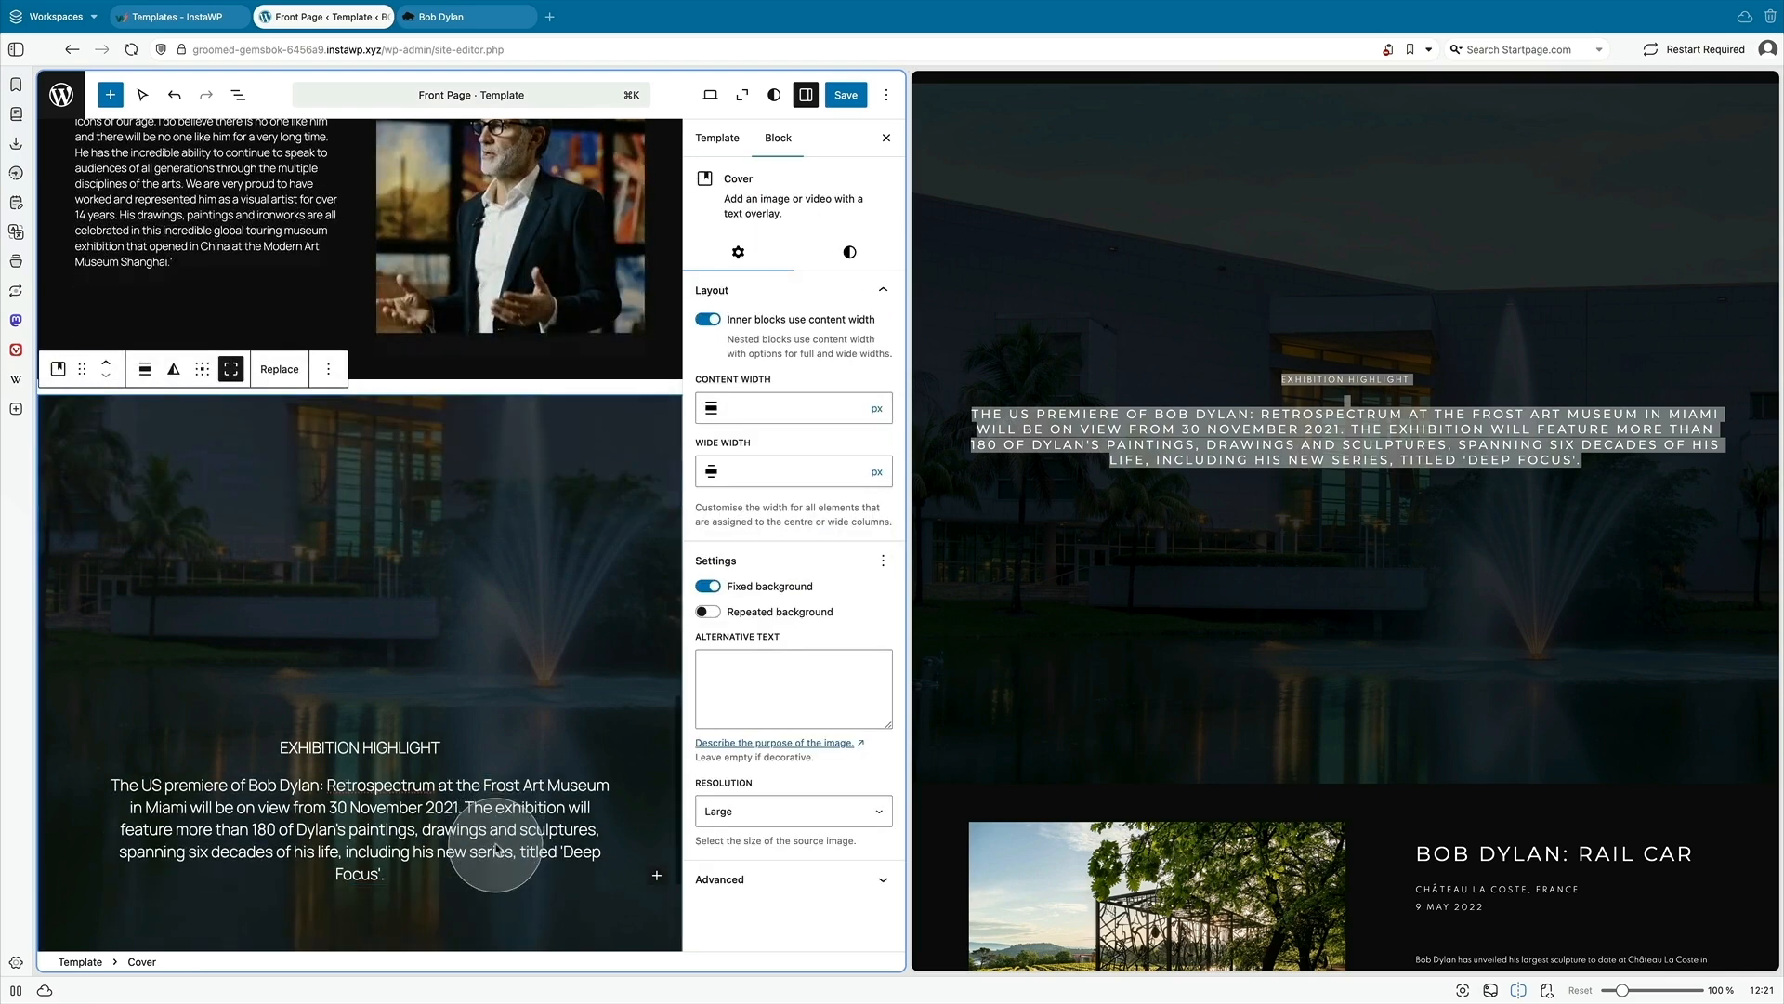
left_click(396, 740)
left_click(381, 817)
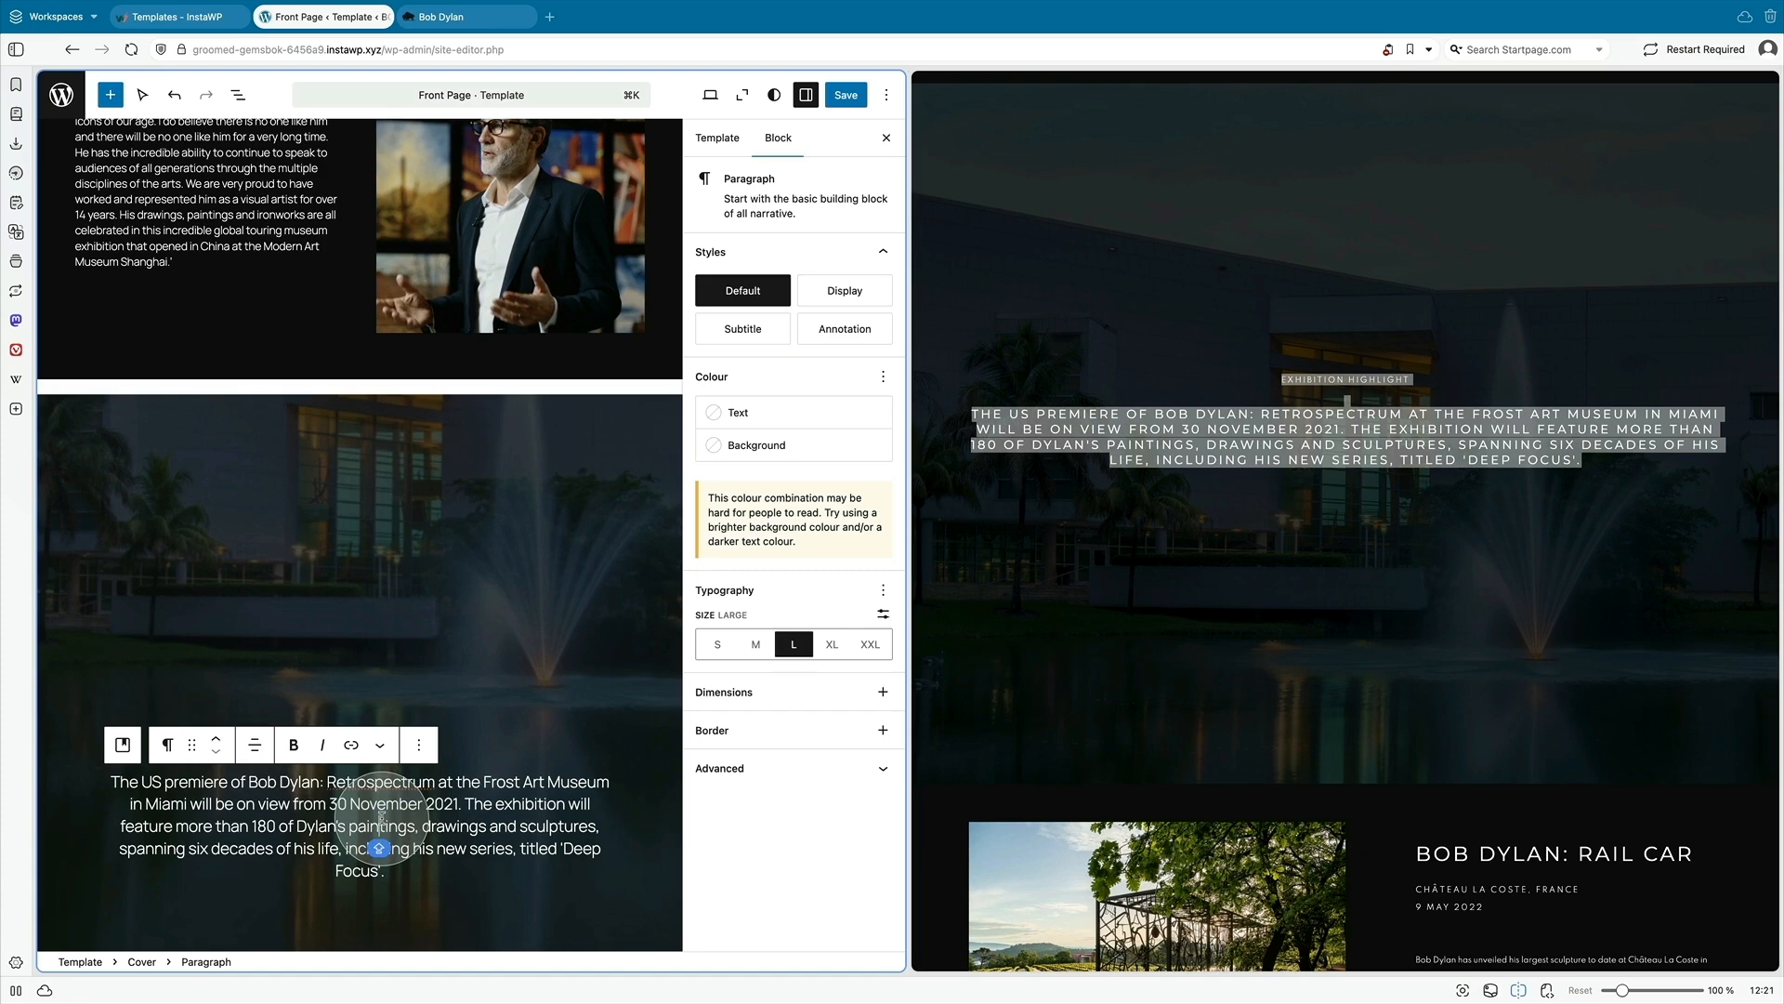
scroll(381, 818, "down", 3)
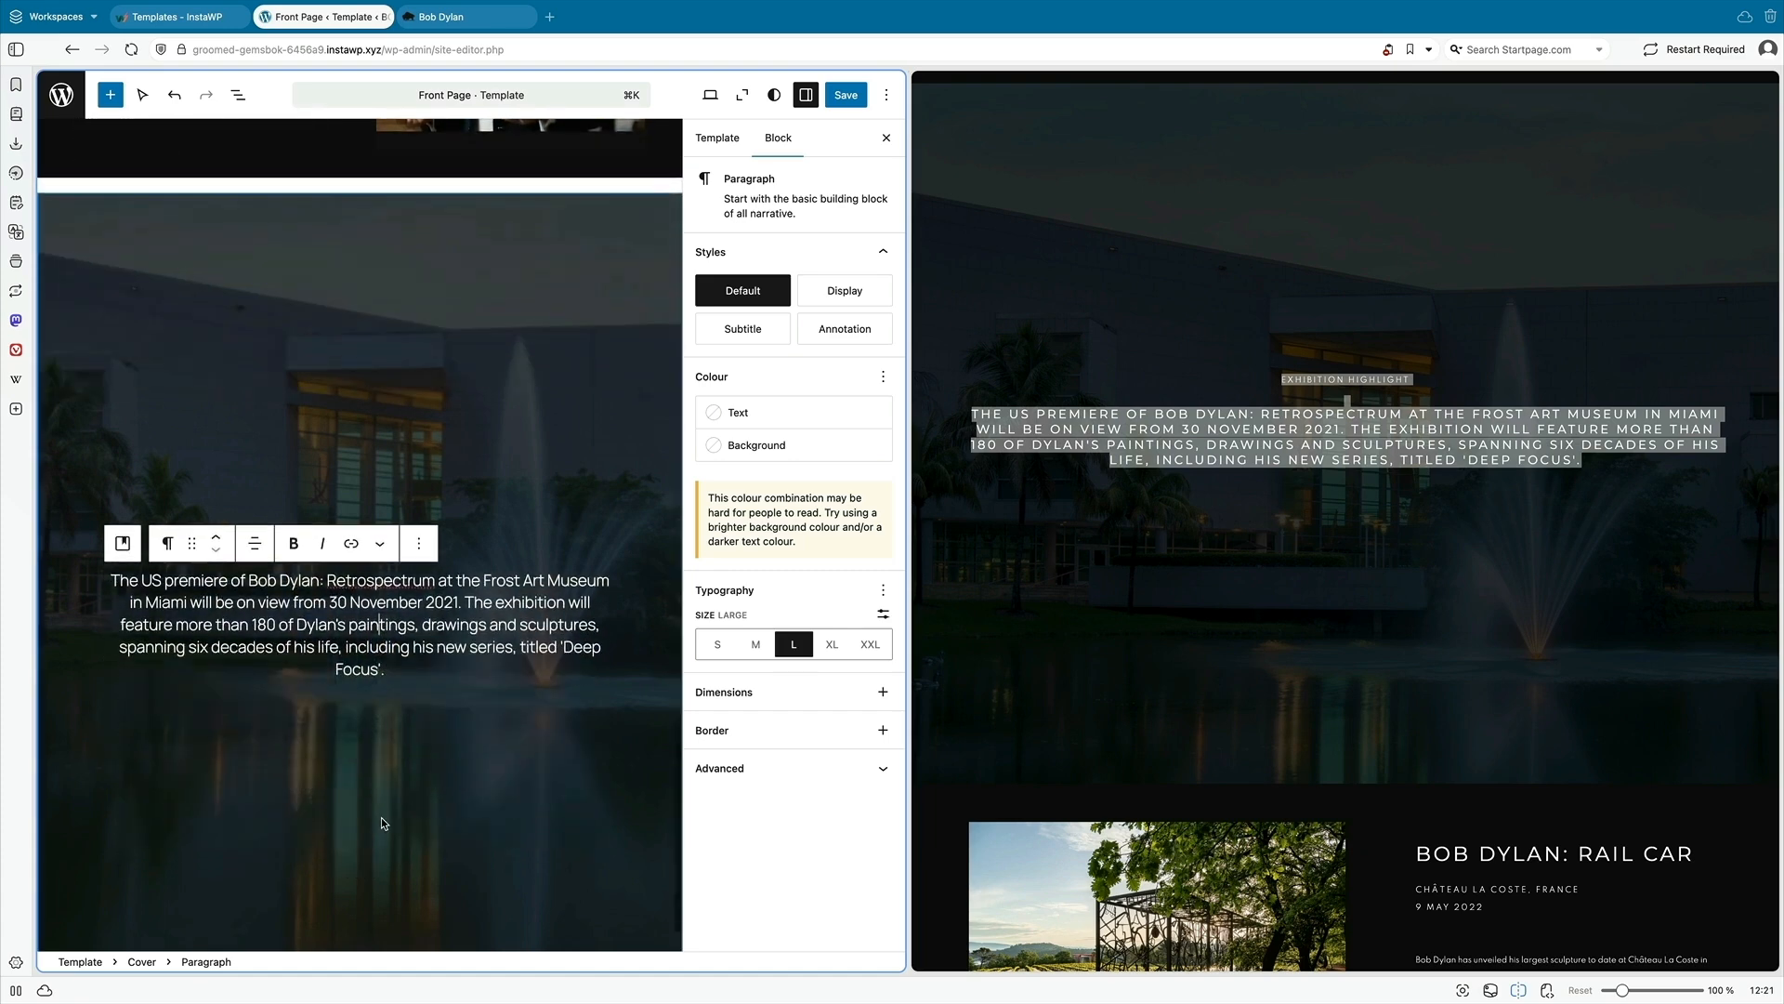
scroll(381, 822, "up", 2)
- Set the exhibition Cover block's top and bottom margin to None
left_click(240, 355)
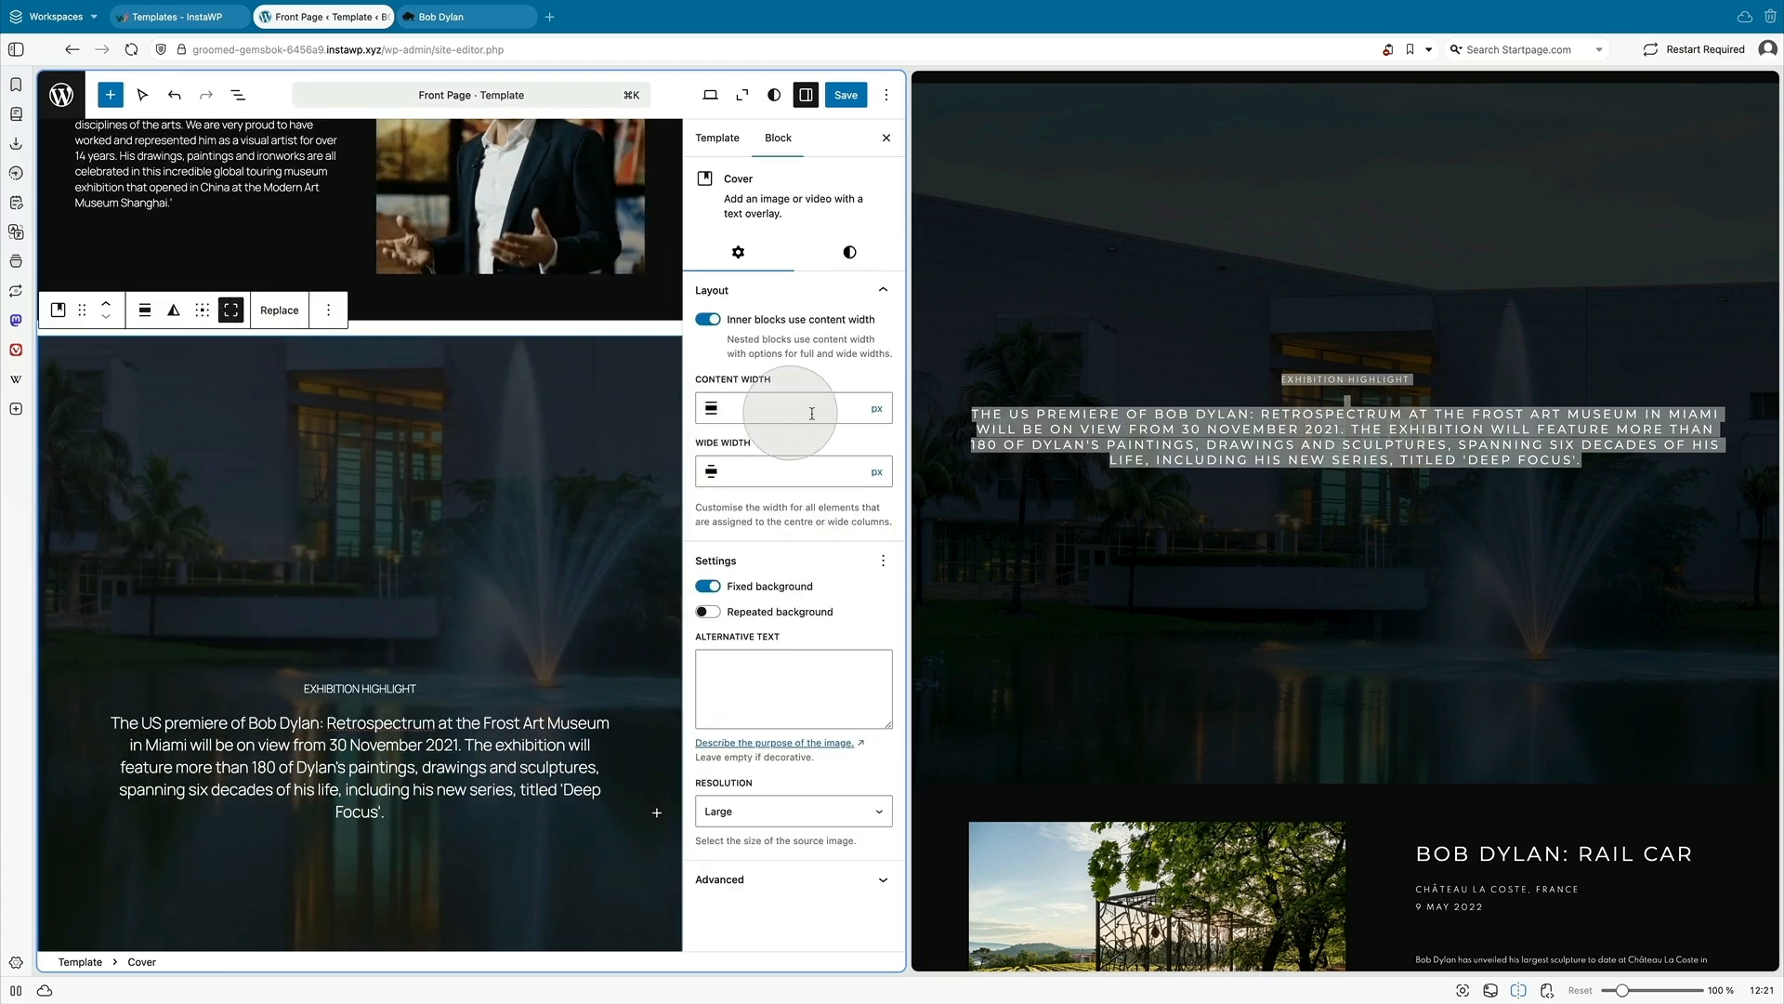
left_click(850, 251)
left_click_drag(786, 853, 692, 853)
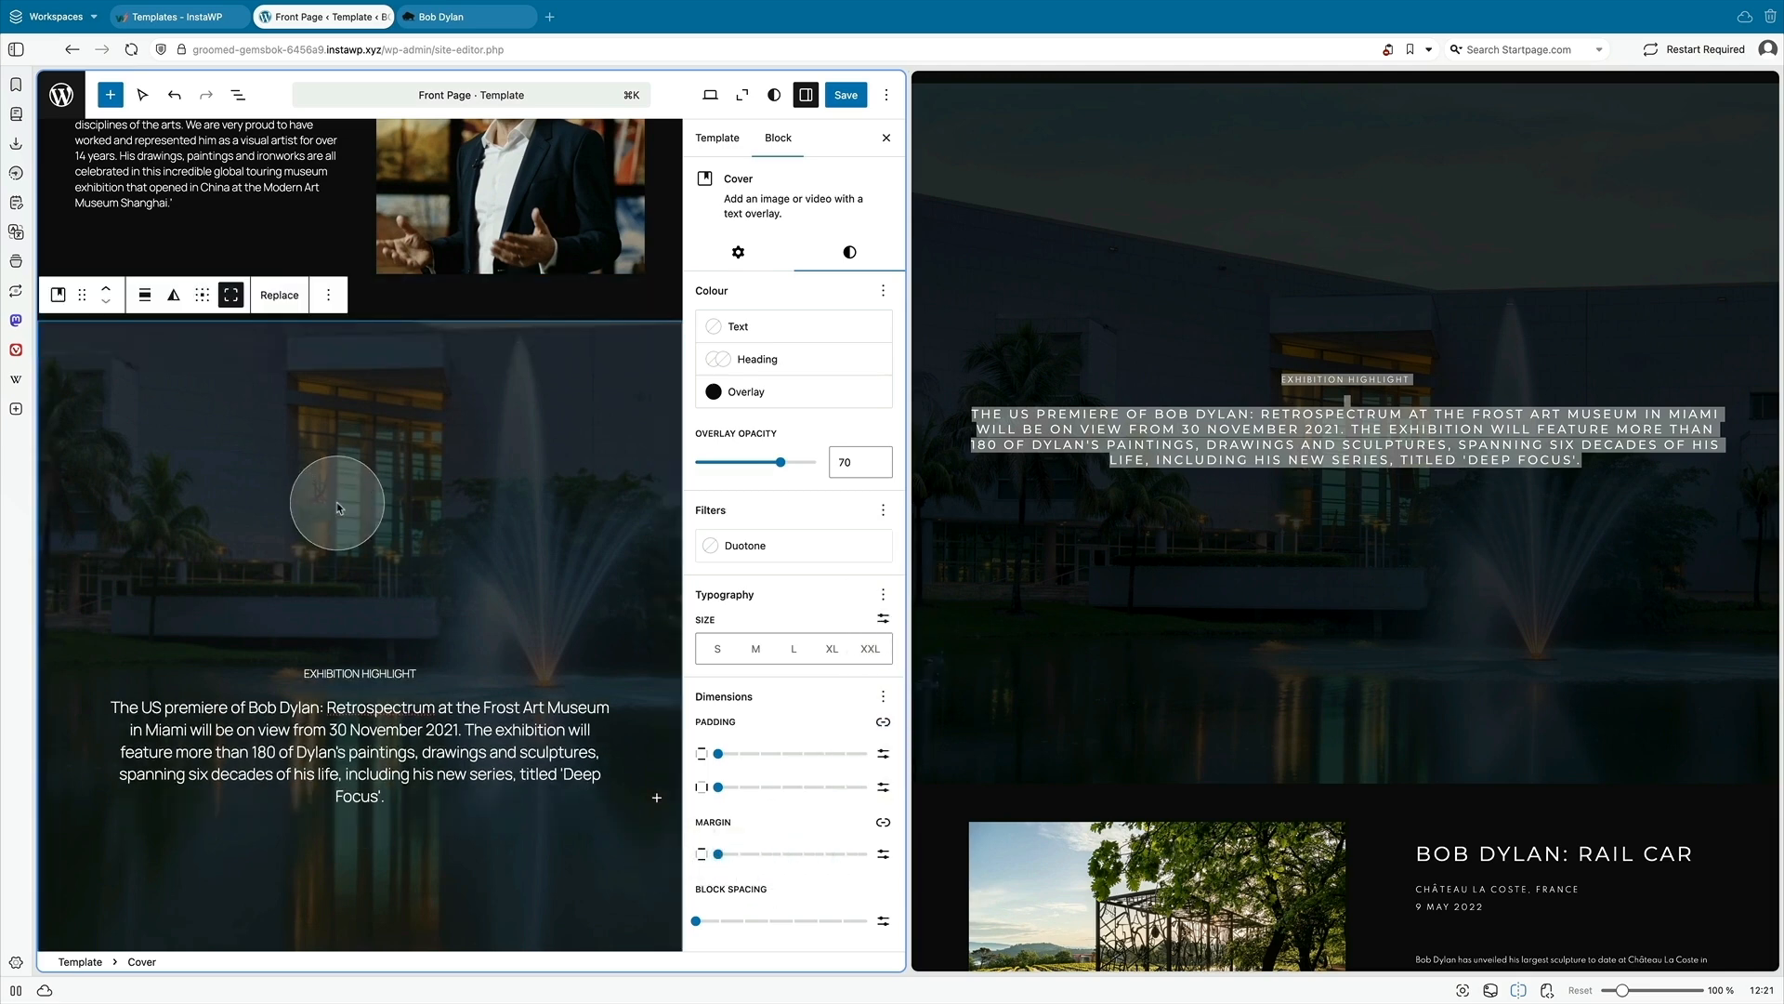
- Insert a Columns block with two equal columns below the exhibition Cover block
scroll(300, 583, "down", 3)
scroll(1187, 558, "down", 3)
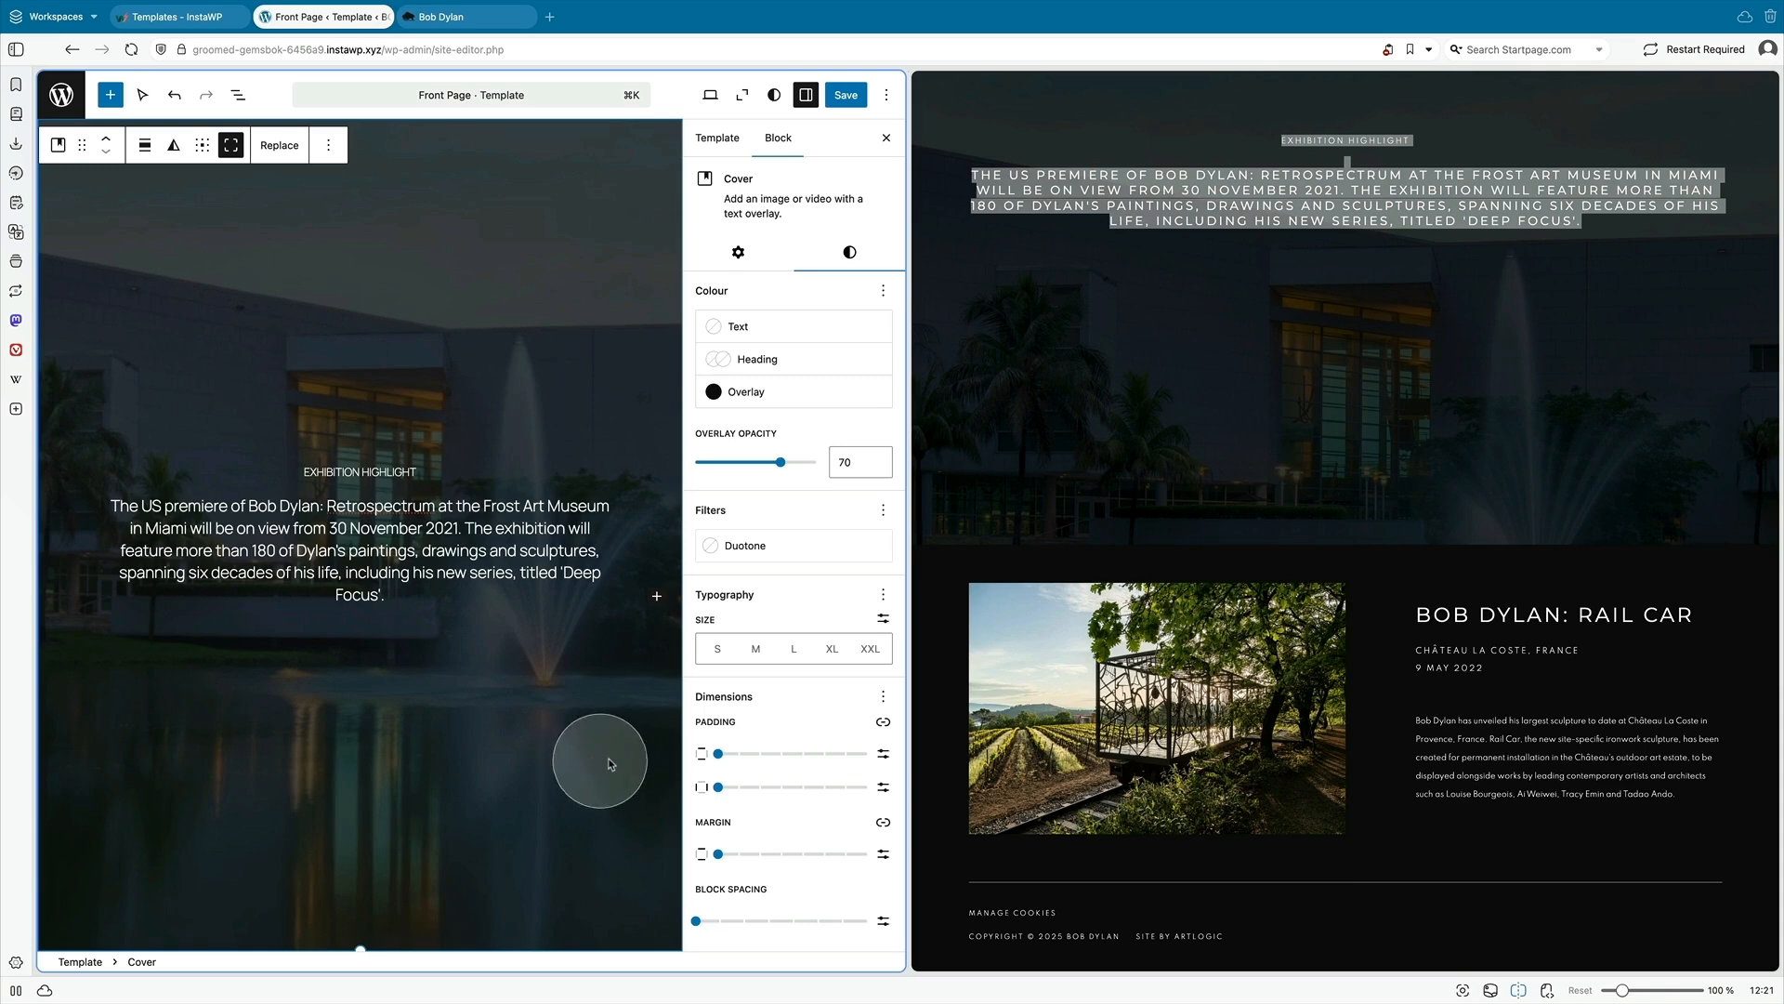
key("Return")
type("/C")
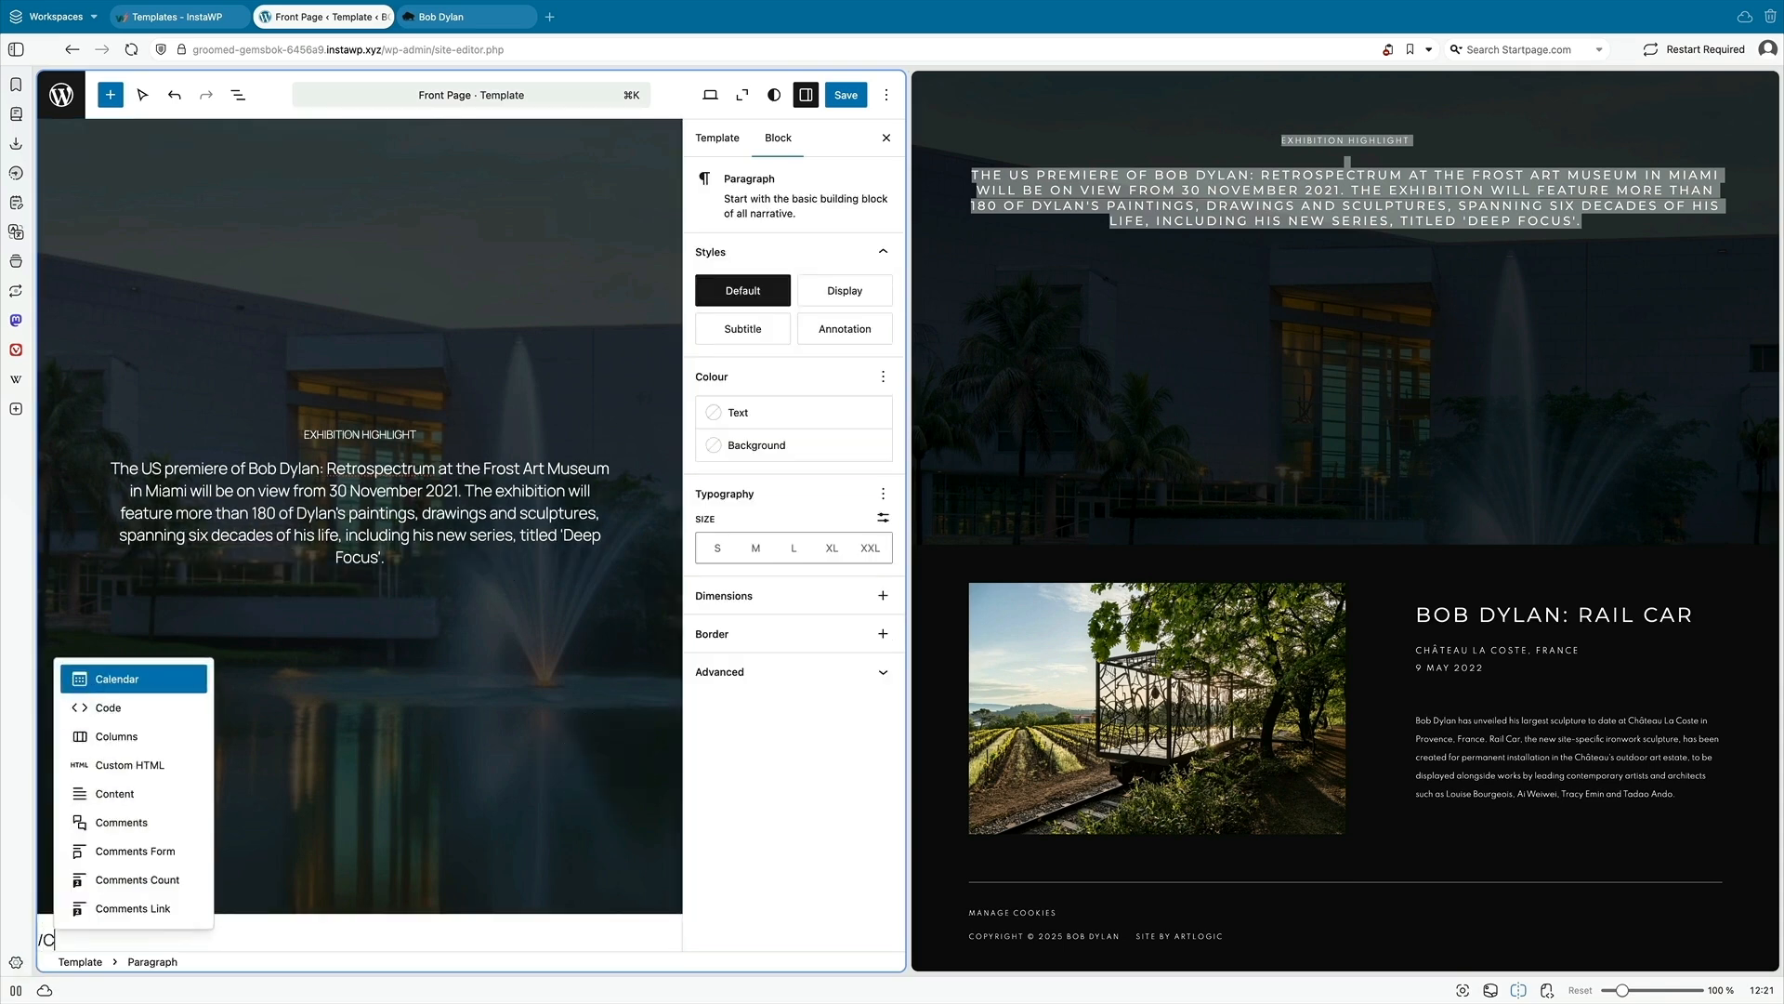
type("OLU")
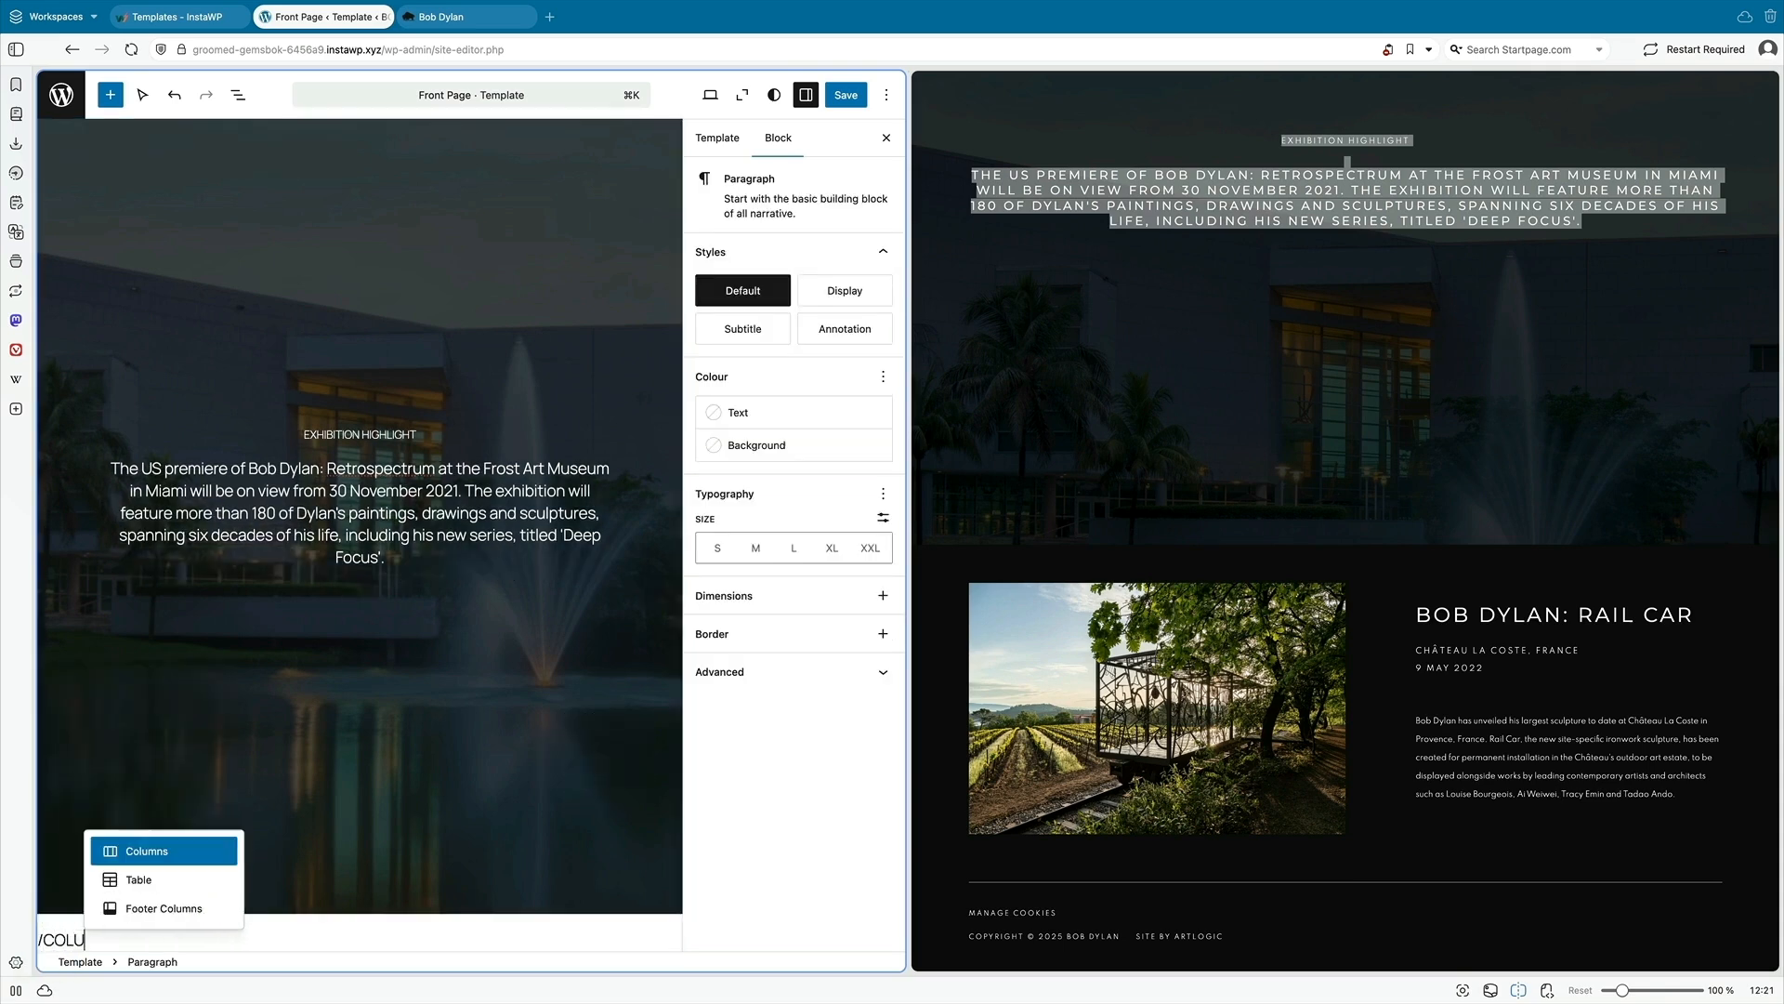
key("Return")
left_click(78, 870)
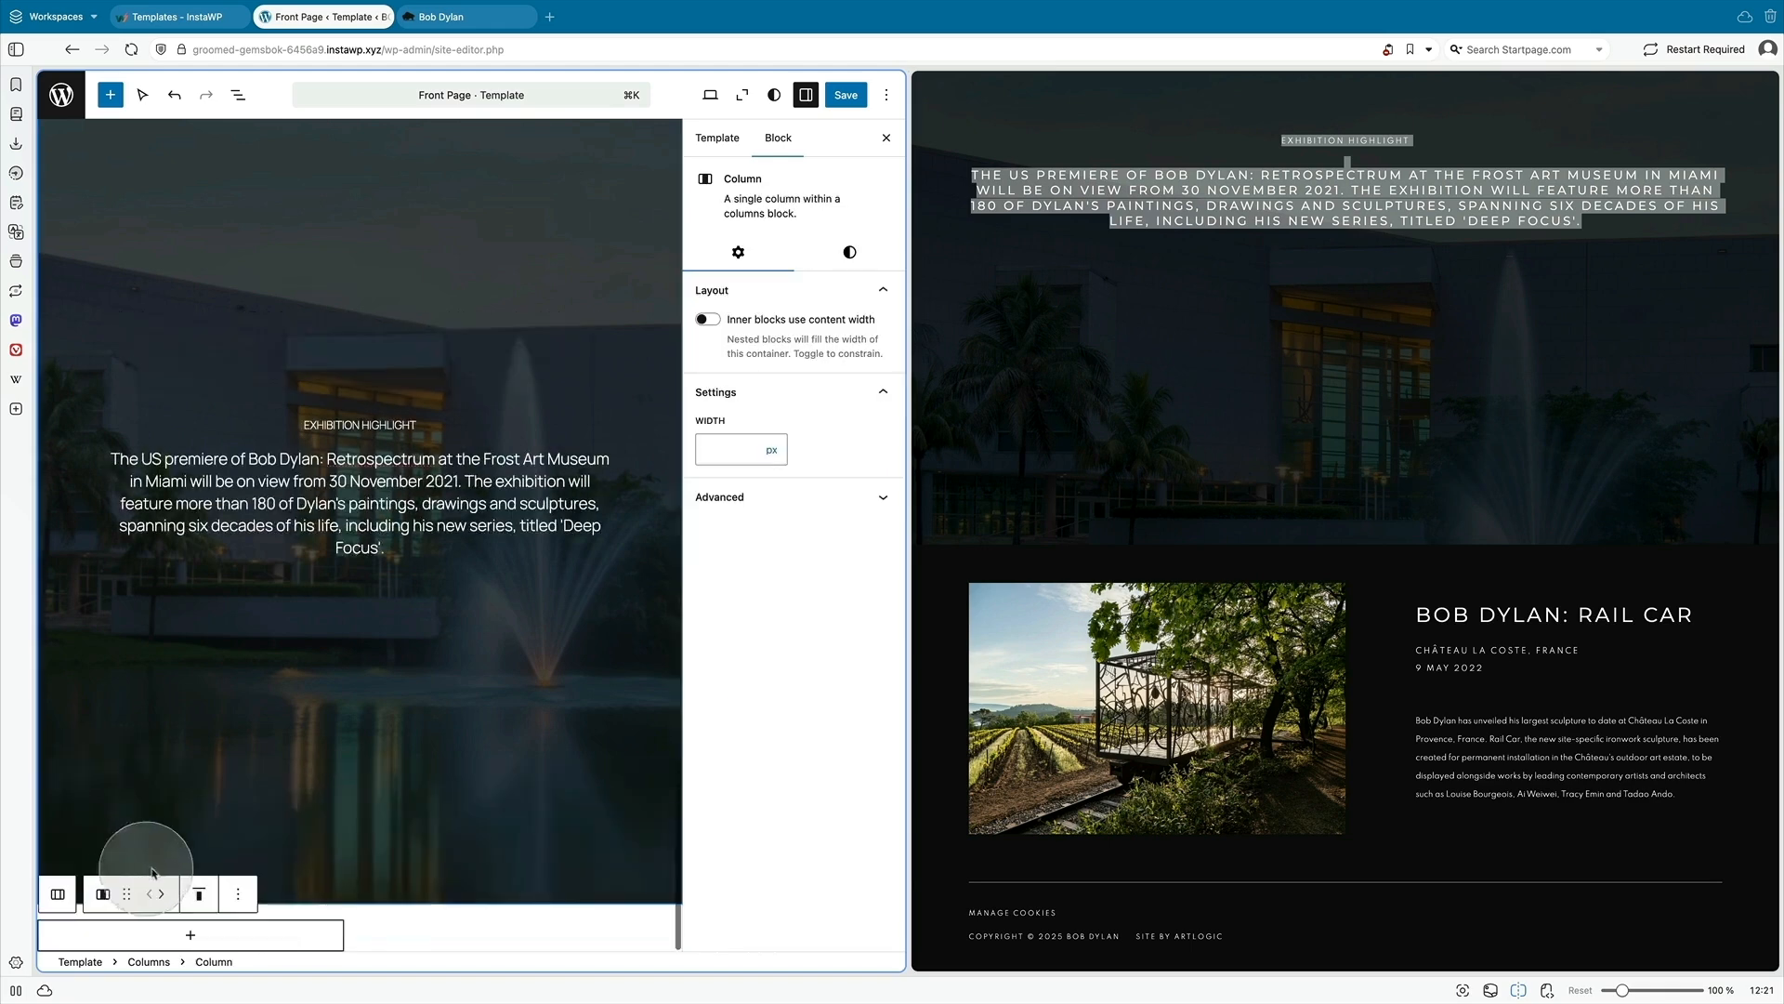
- Insert an Image block in the first column with railcar.png from the media library
left_click(185, 935)
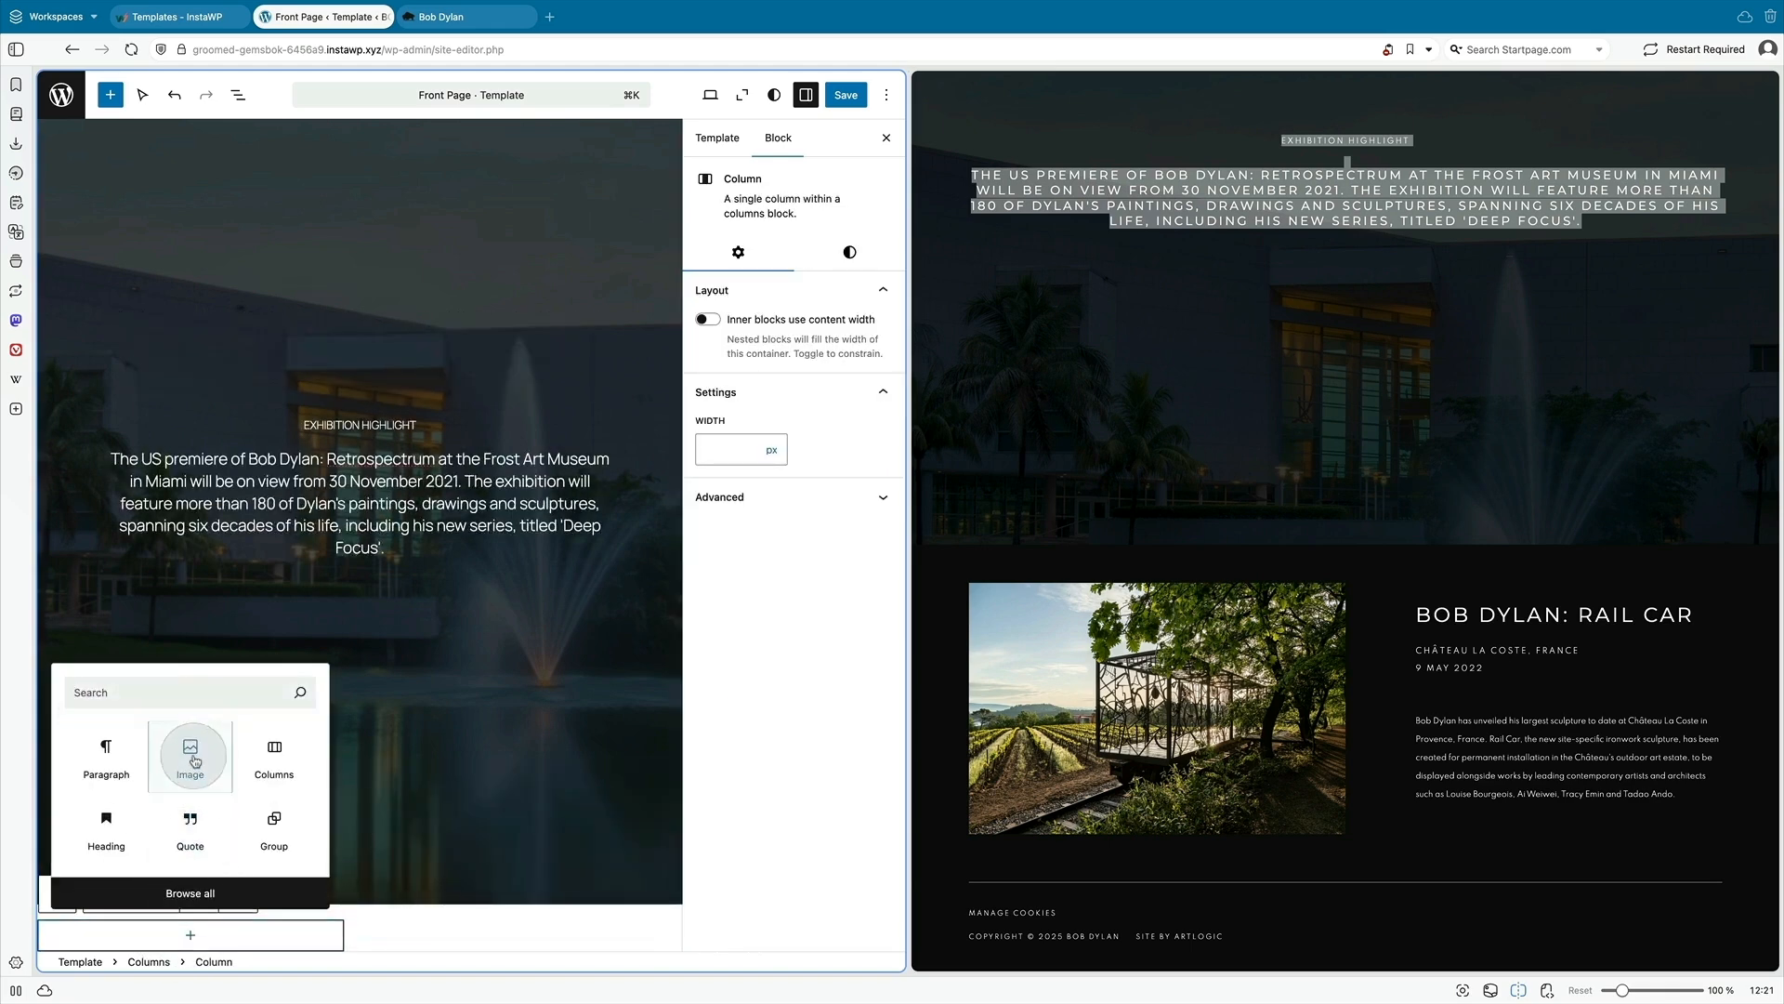
left_click(194, 761)
left_click(195, 922)
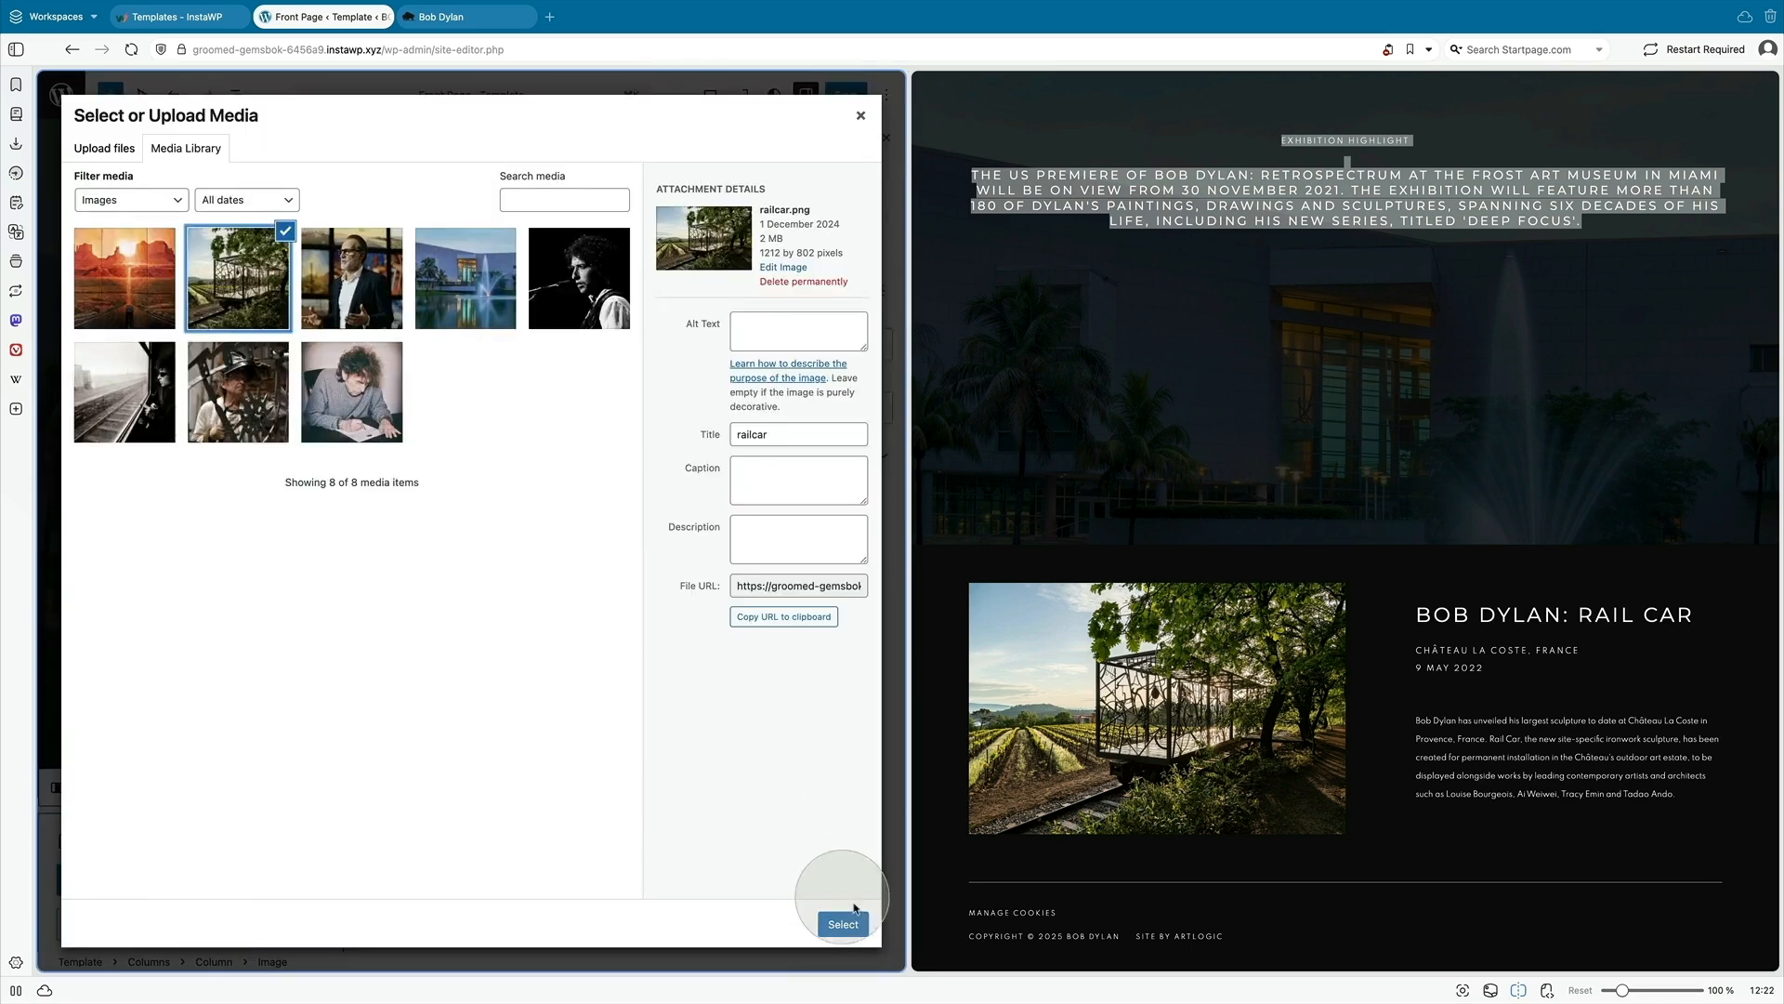
left_click(843, 925)
- Copy the site's "Bob Dylan: Rail Car" heading, place, date and description into the second column and vertically align the Columns block to the middle
left_click_drag(1414, 673, 1659, 784)
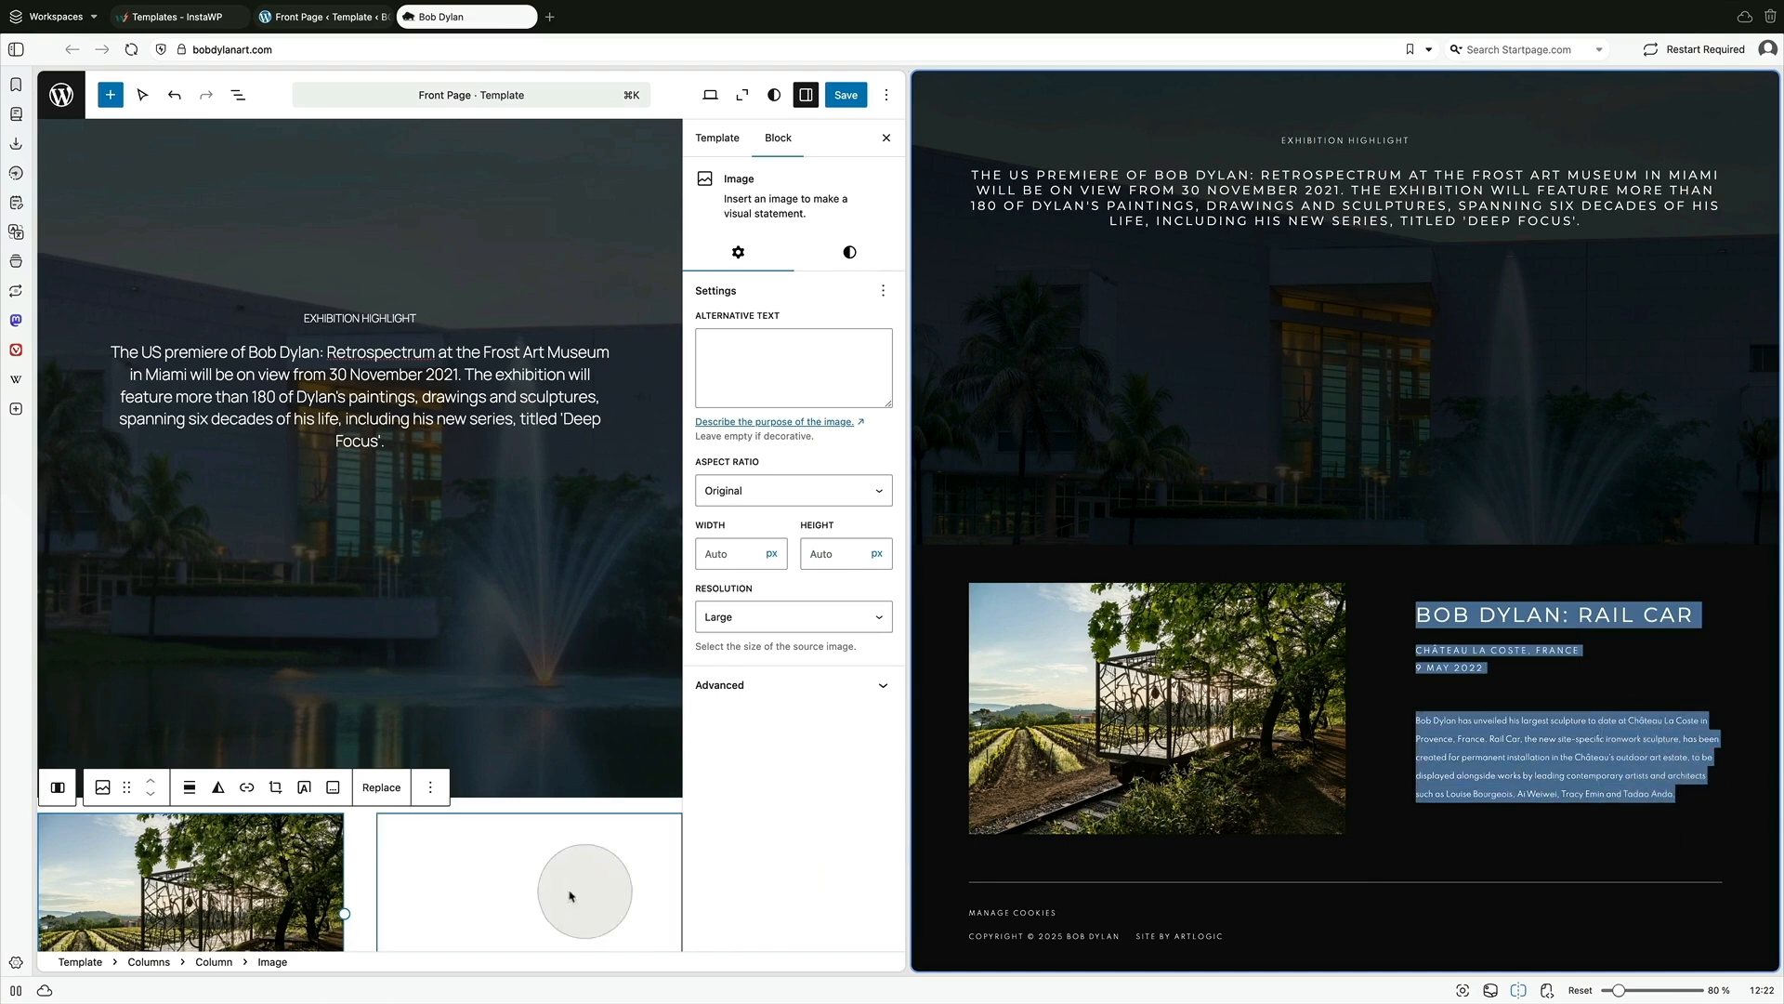
left_click(581, 895)
left_click(530, 835)
left_click(445, 937)
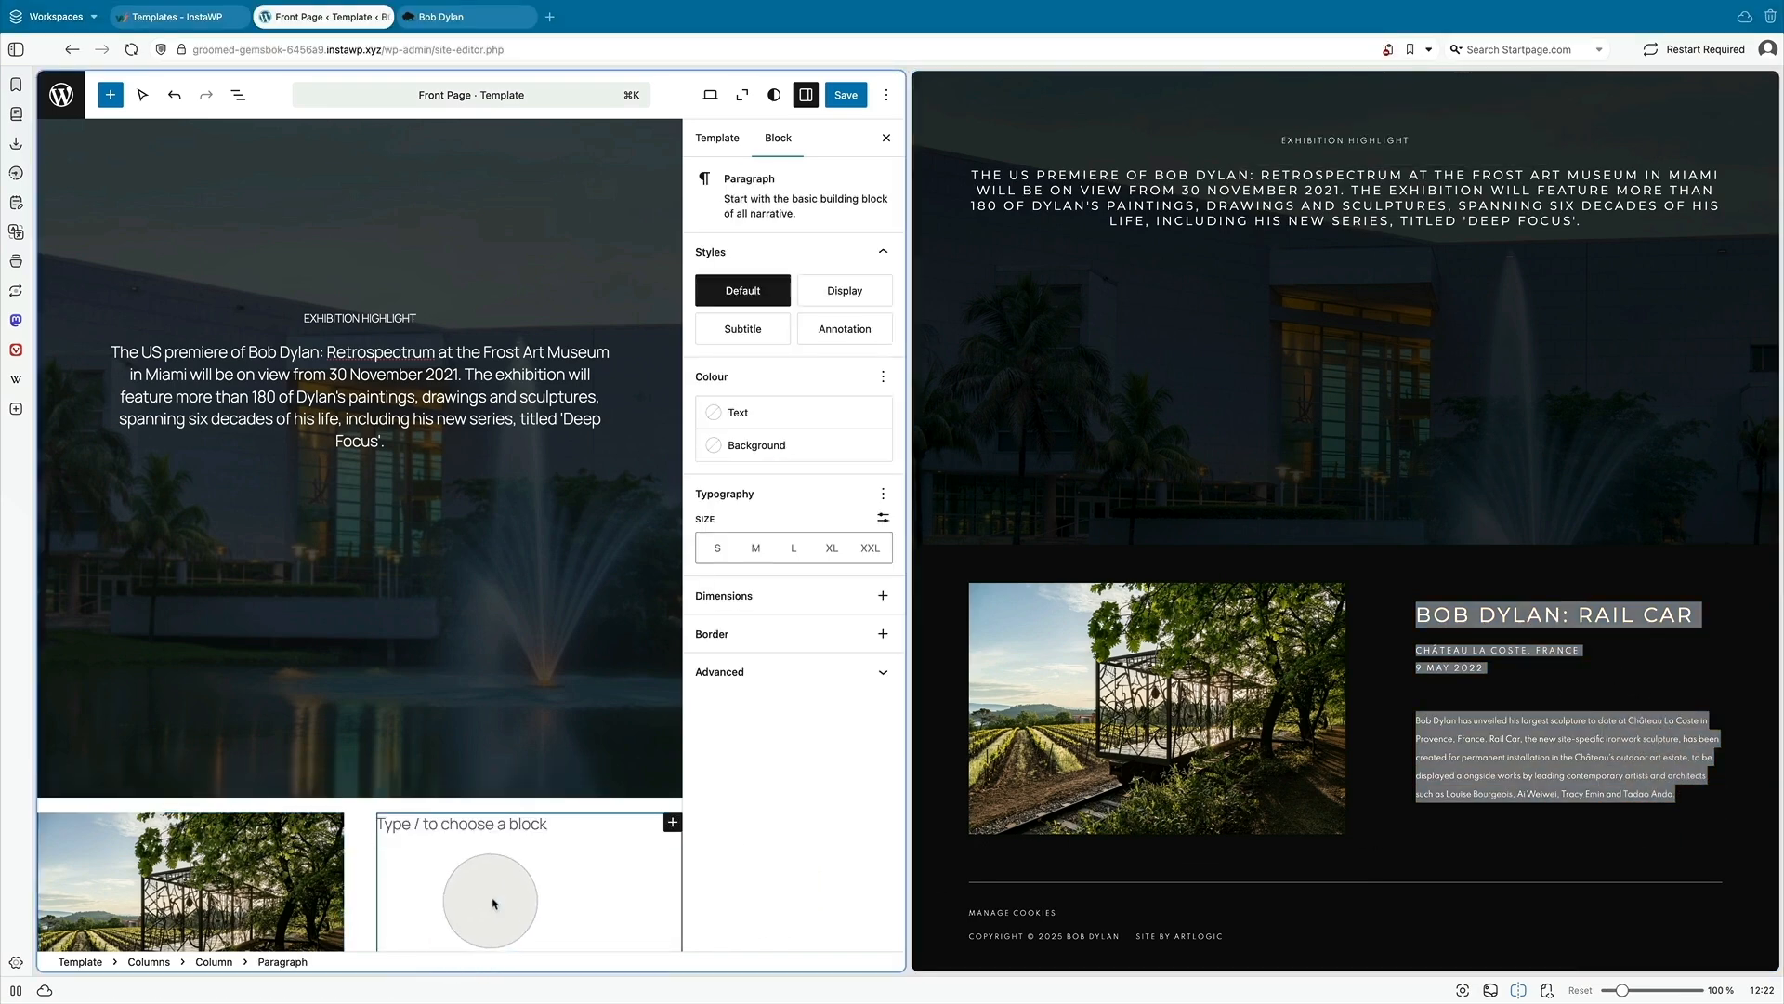
type("BOB DYLAN: RAIL CAR Bob Dylan has unveiled his largest sculpture to date at Château La Coste in Provence, France. Rail Car, the new site-specific ironwork sculpture, has been created for permanent installation in the Château's outdoor art estate, to be displayed alongside works by leading contemporary artists and architects such as Louise Bourgeois, Ai Weiwei, Tracy Emin and Tadao Ando.")
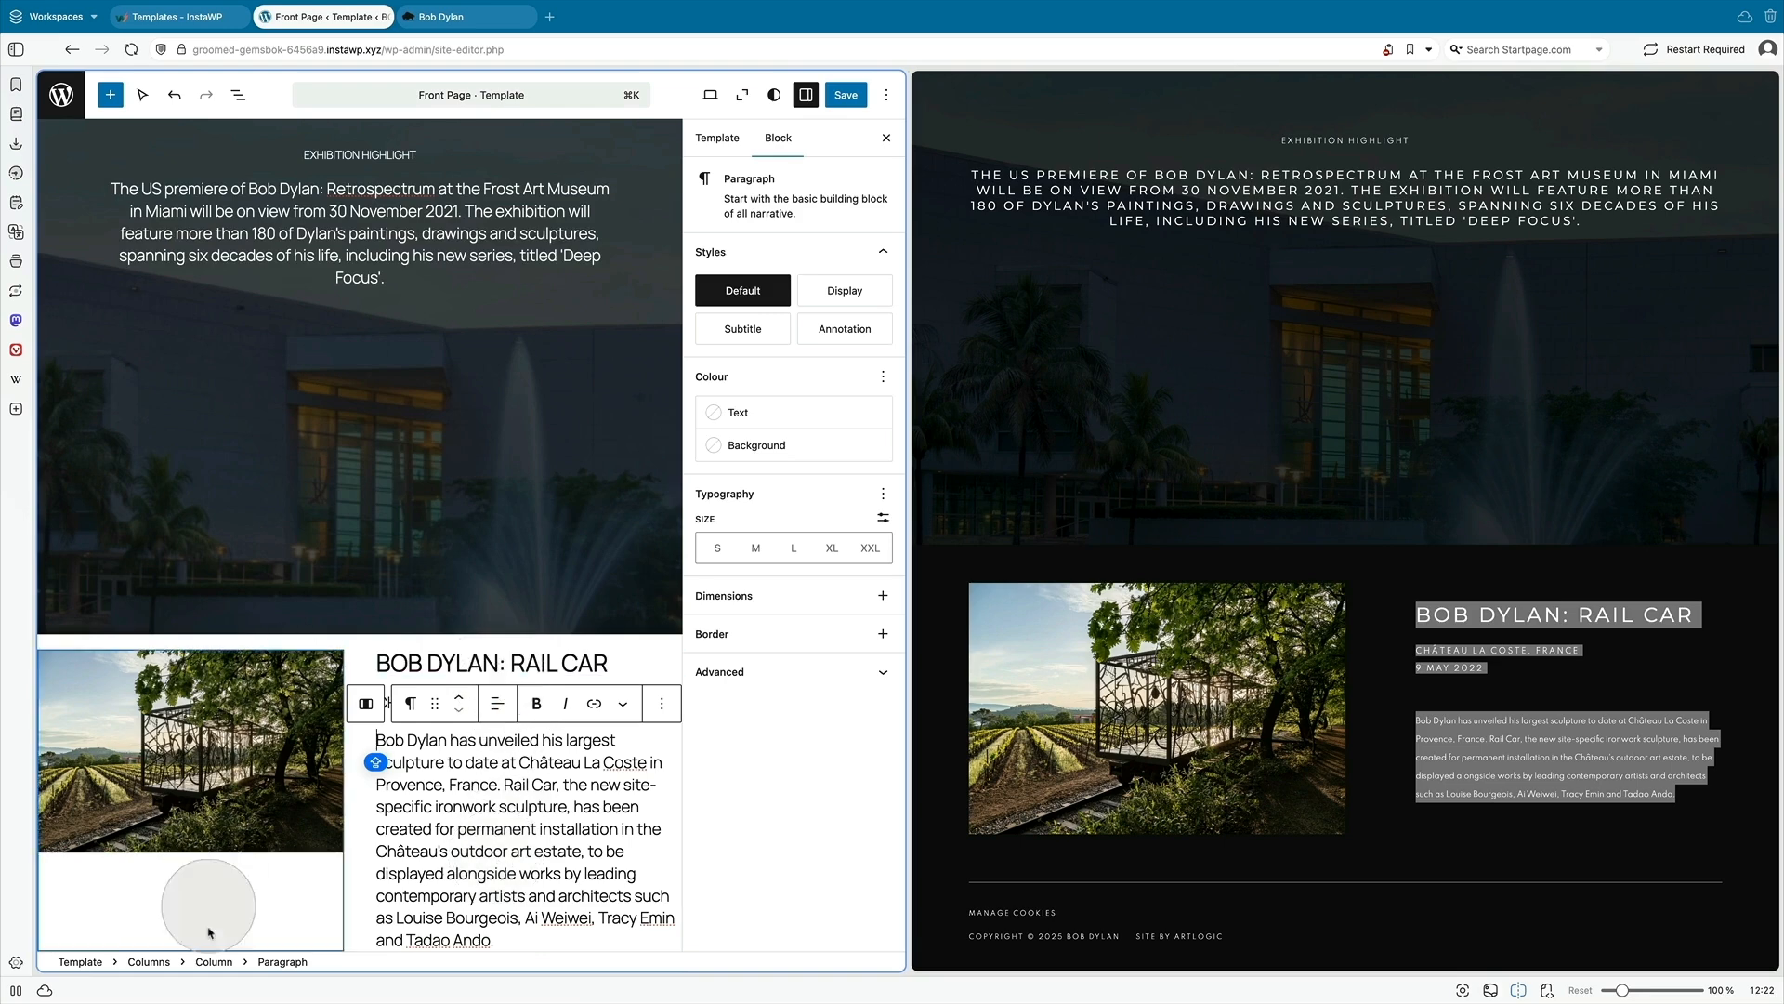
left_click(162, 962)
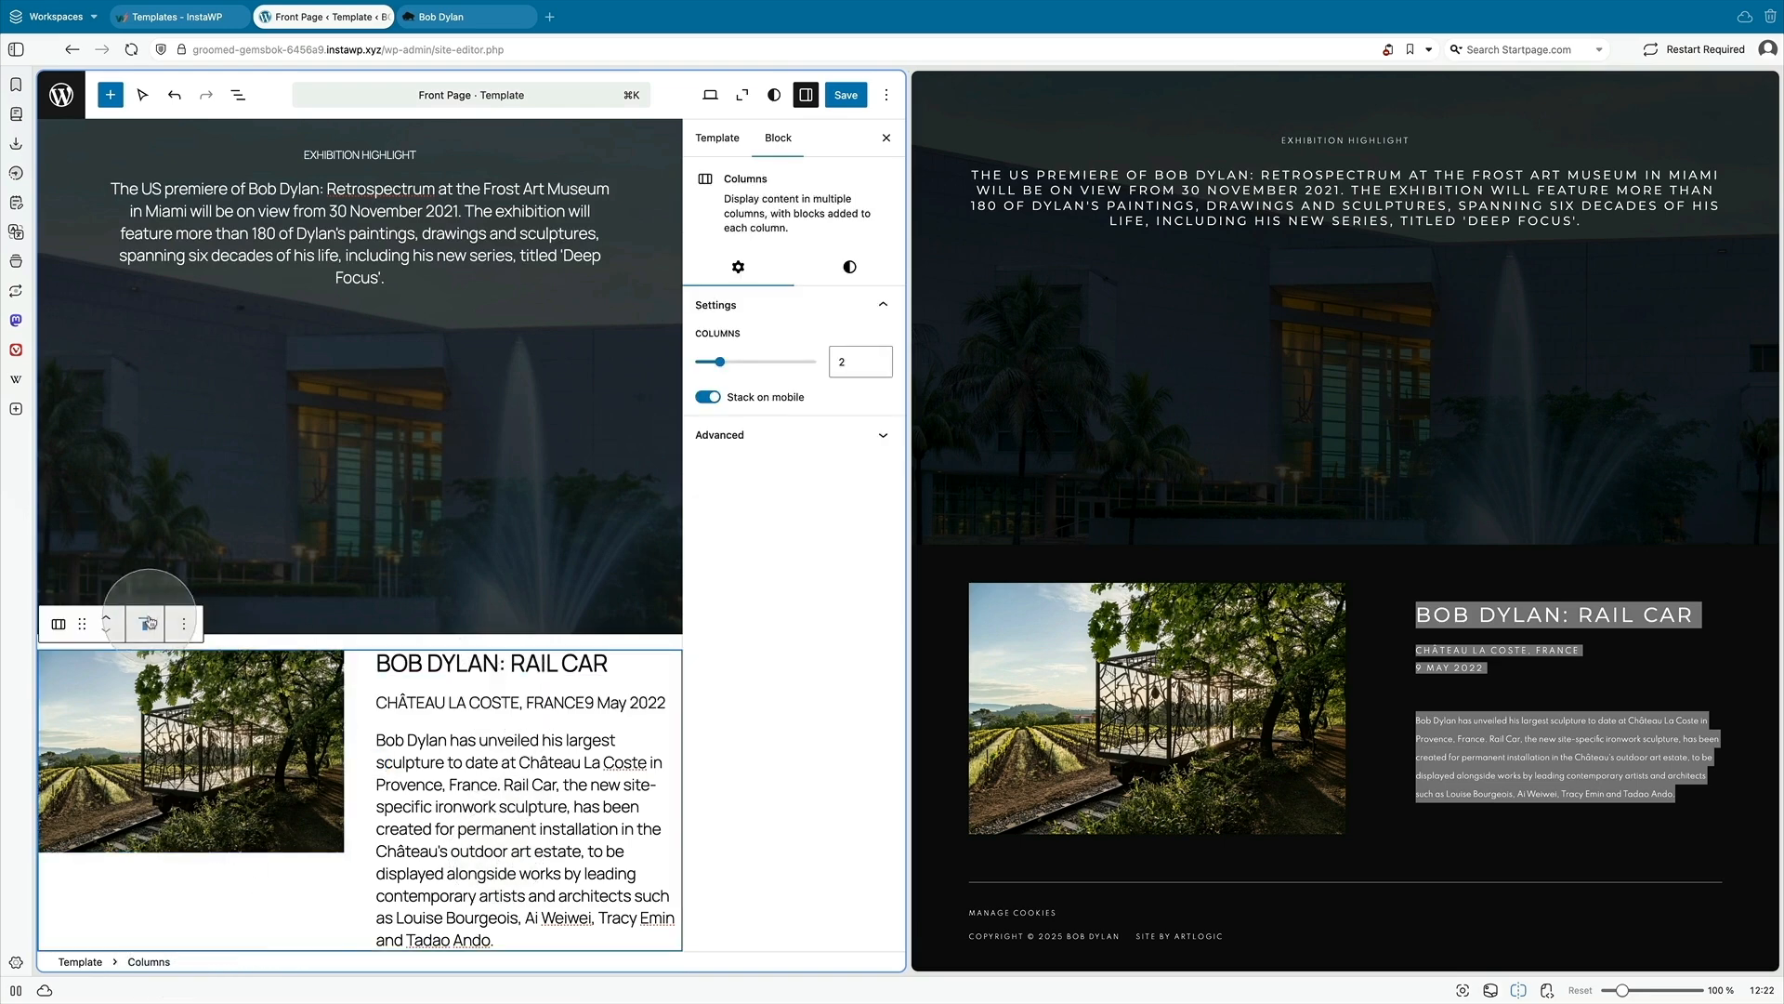
left_click(201, 705)
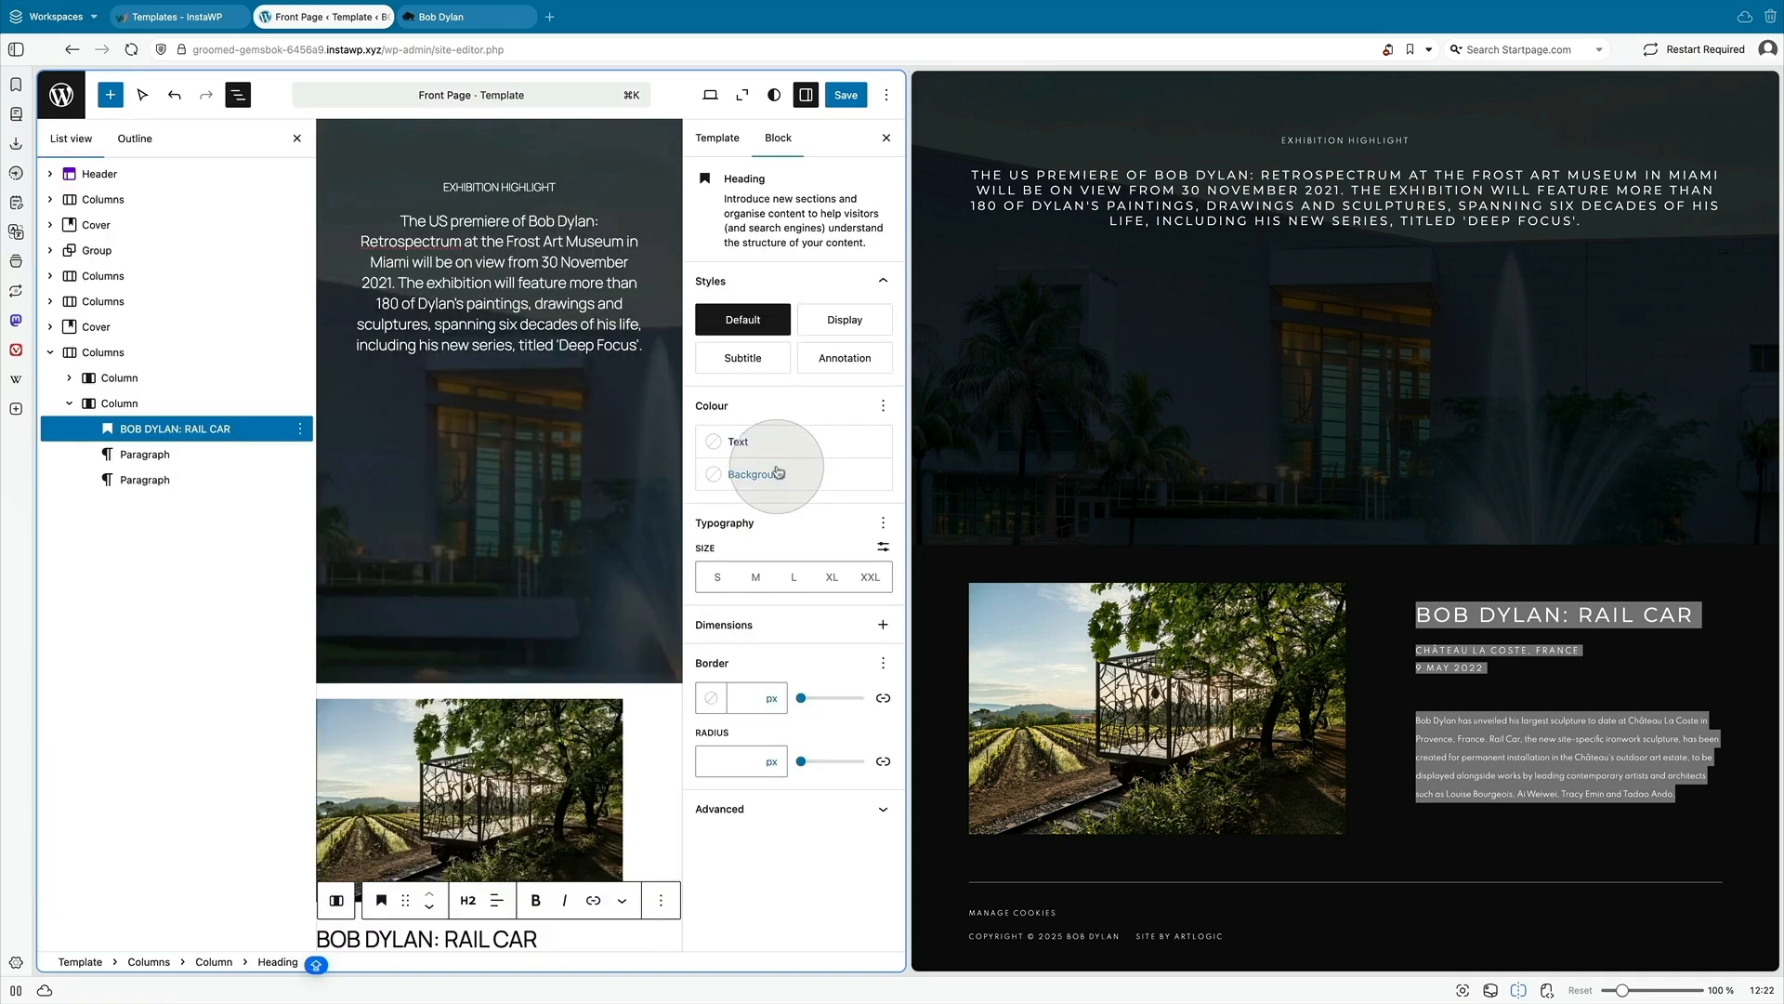
- Set the text colour of the Rail Car heading and both paragraphs below it to Base (#FFFFFF)
left_click(781, 443)
left_click(493, 581)
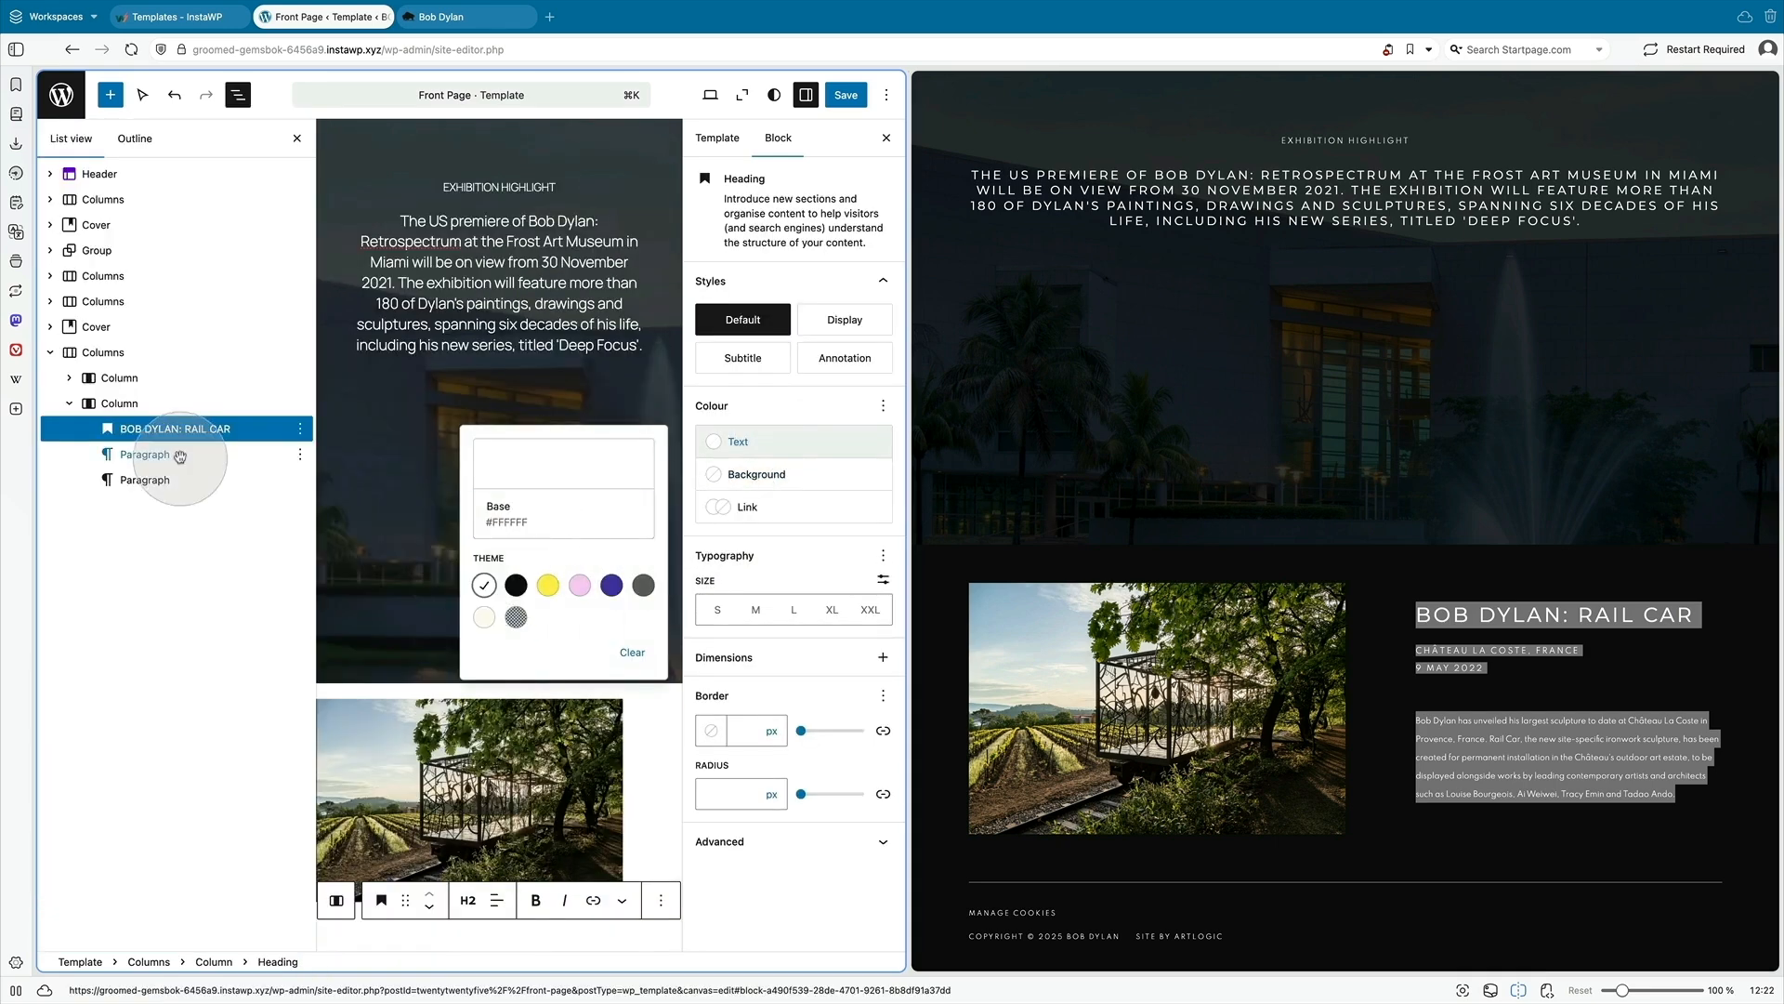
left_click(174, 456)
left_click(743, 414)
left_click(484, 559)
left_click(151, 482)
left_click(739, 414)
left_click(485, 558)
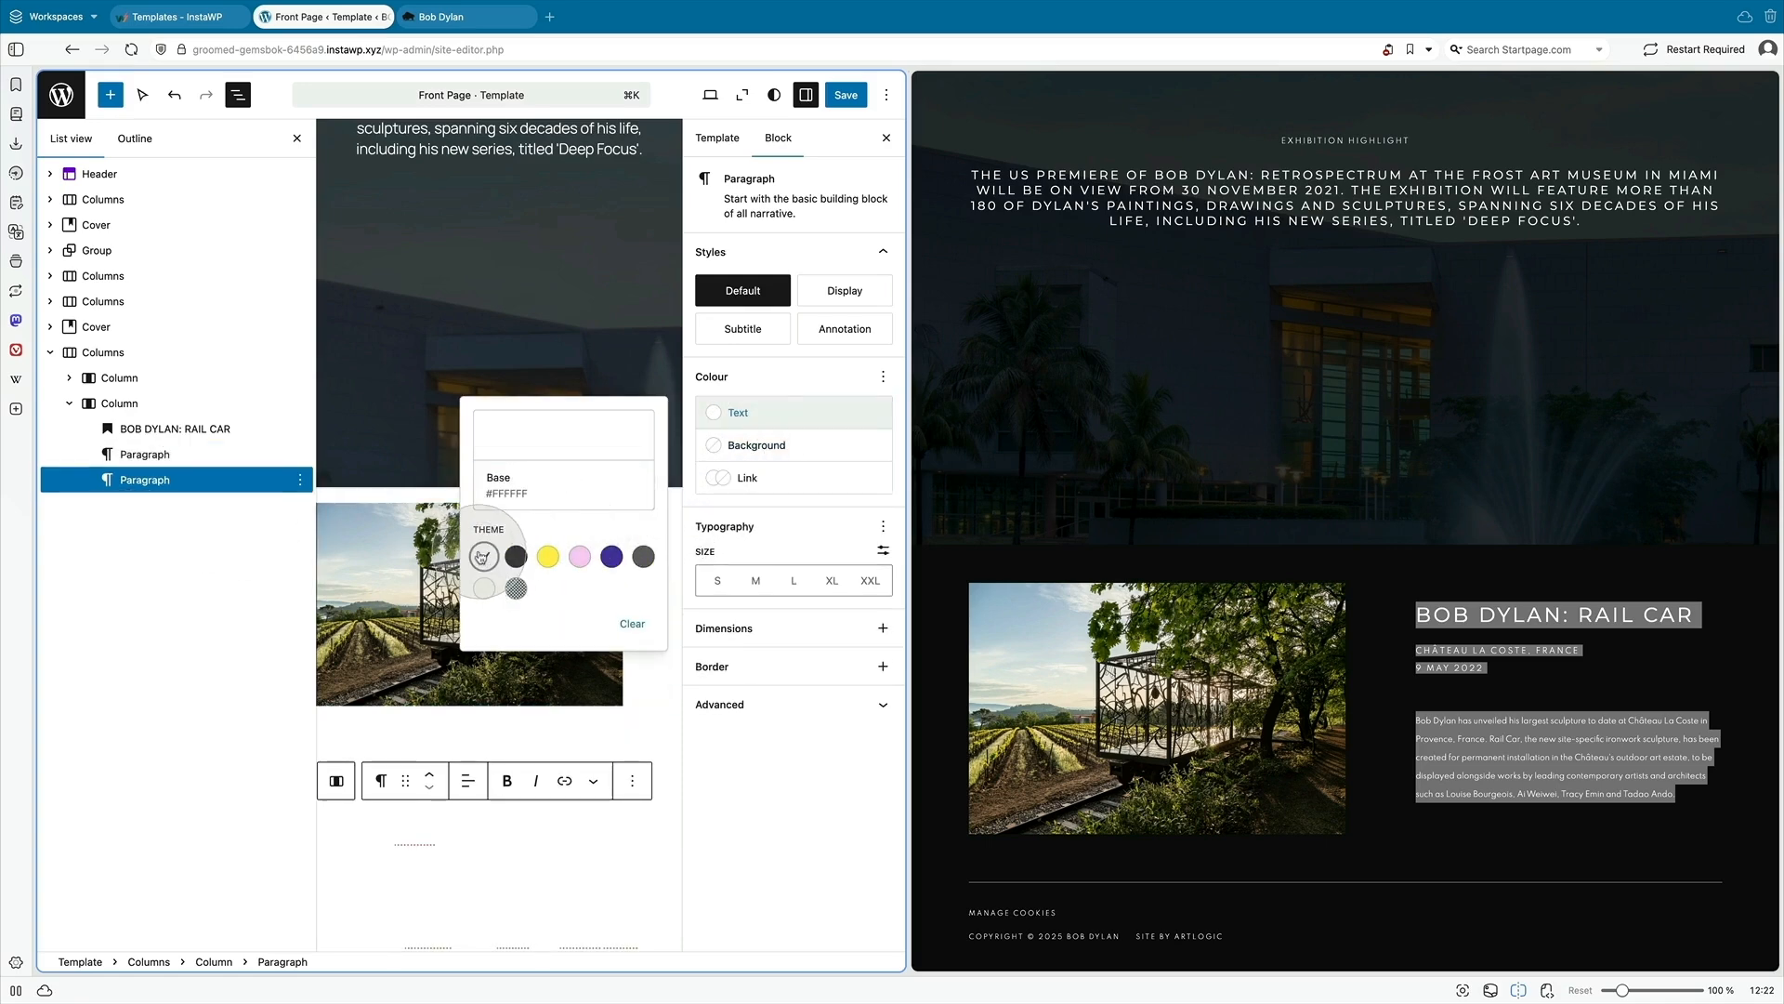
- Set the background colour of the Rail Car Columns block to Contrast (#111111)
left_click(140, 351)
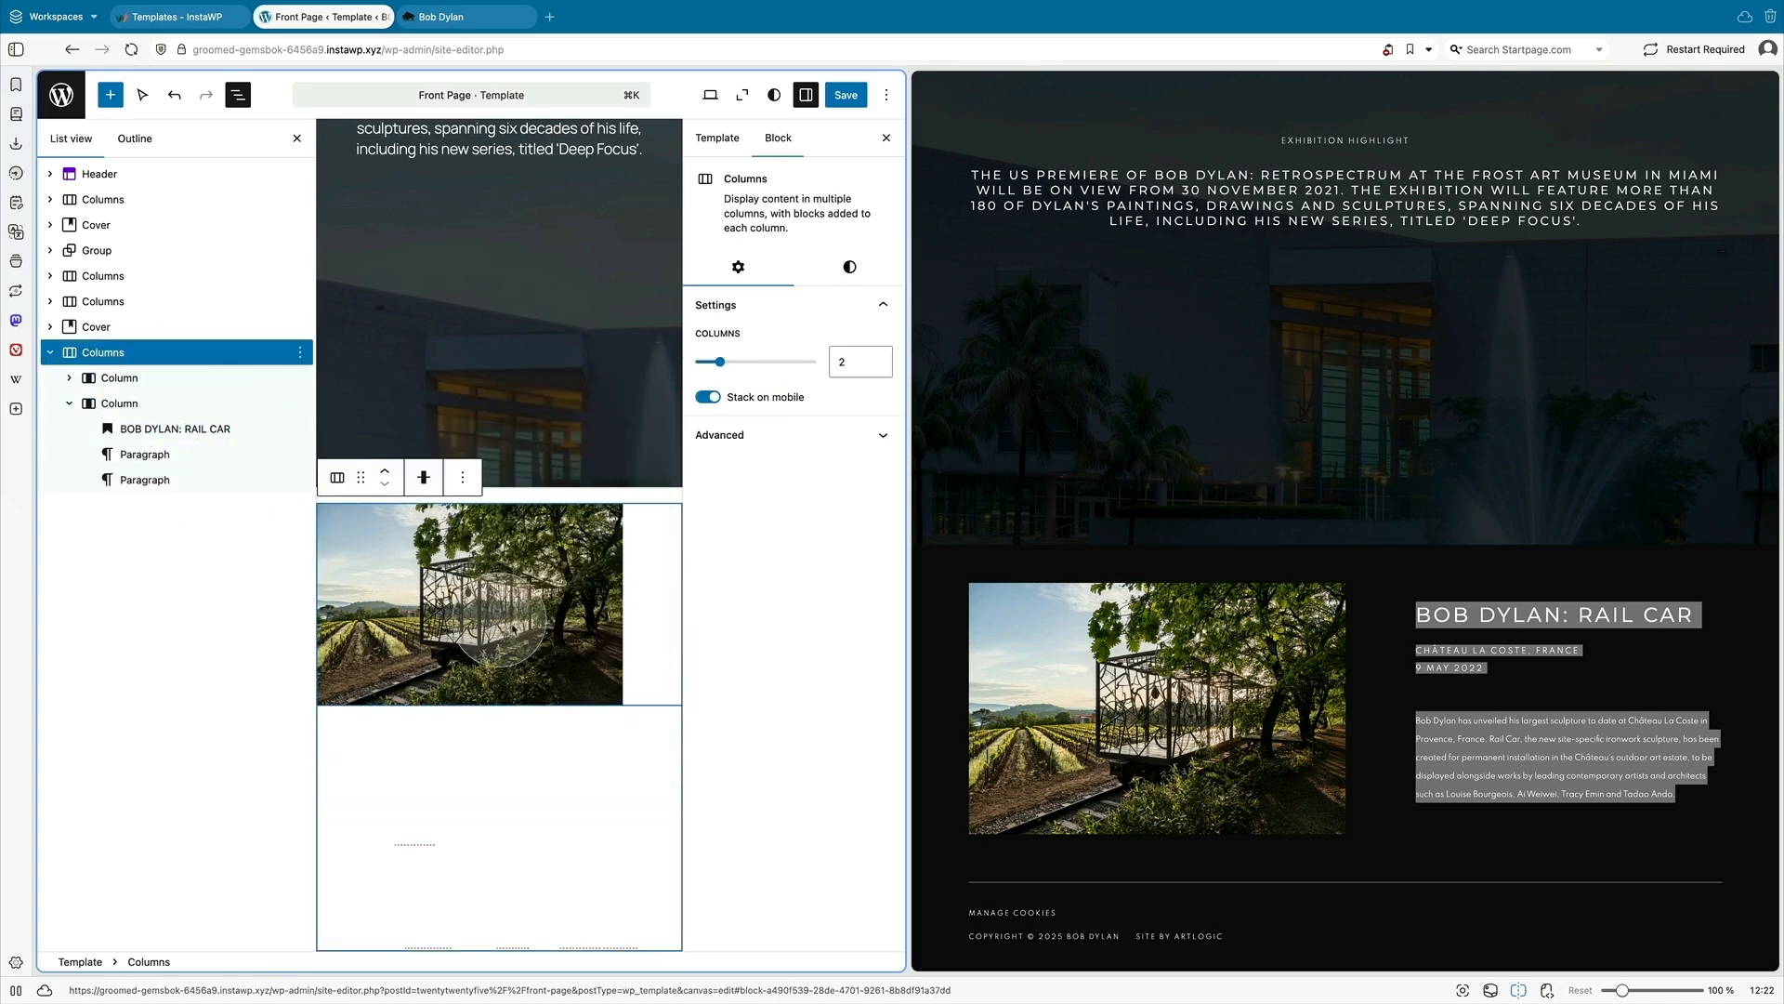
left_click(848, 269)
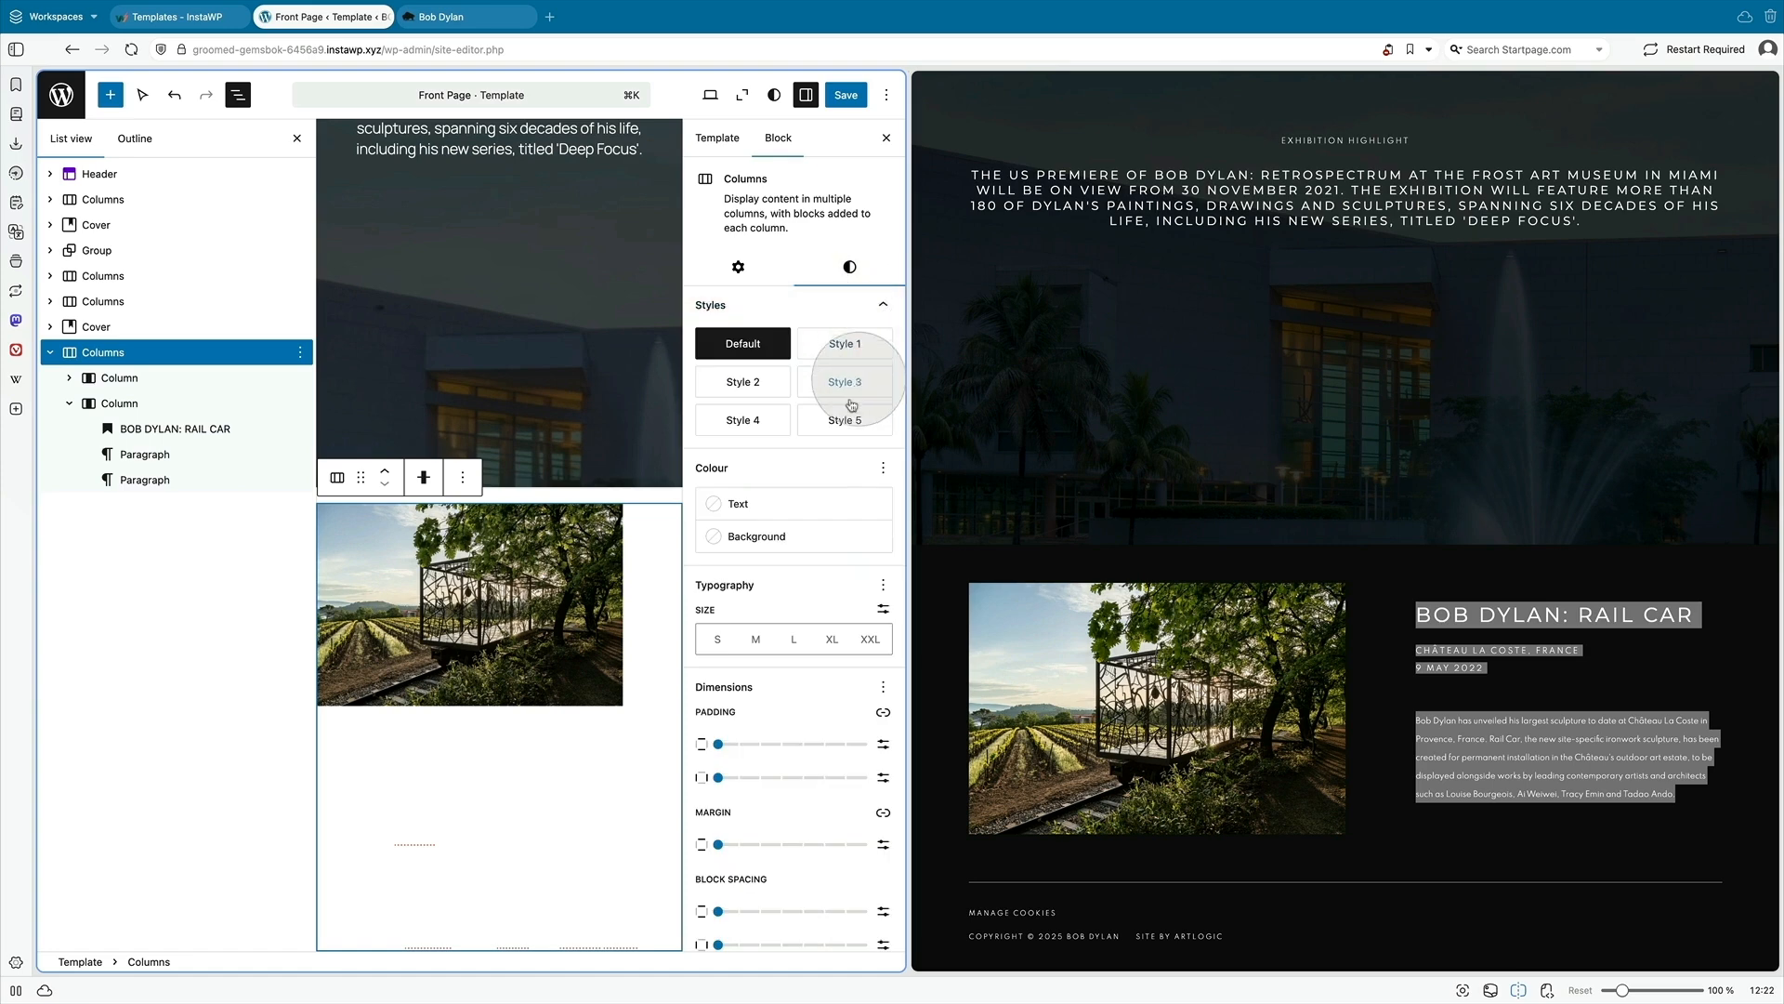
left_click(757, 538)
left_click(517, 719)
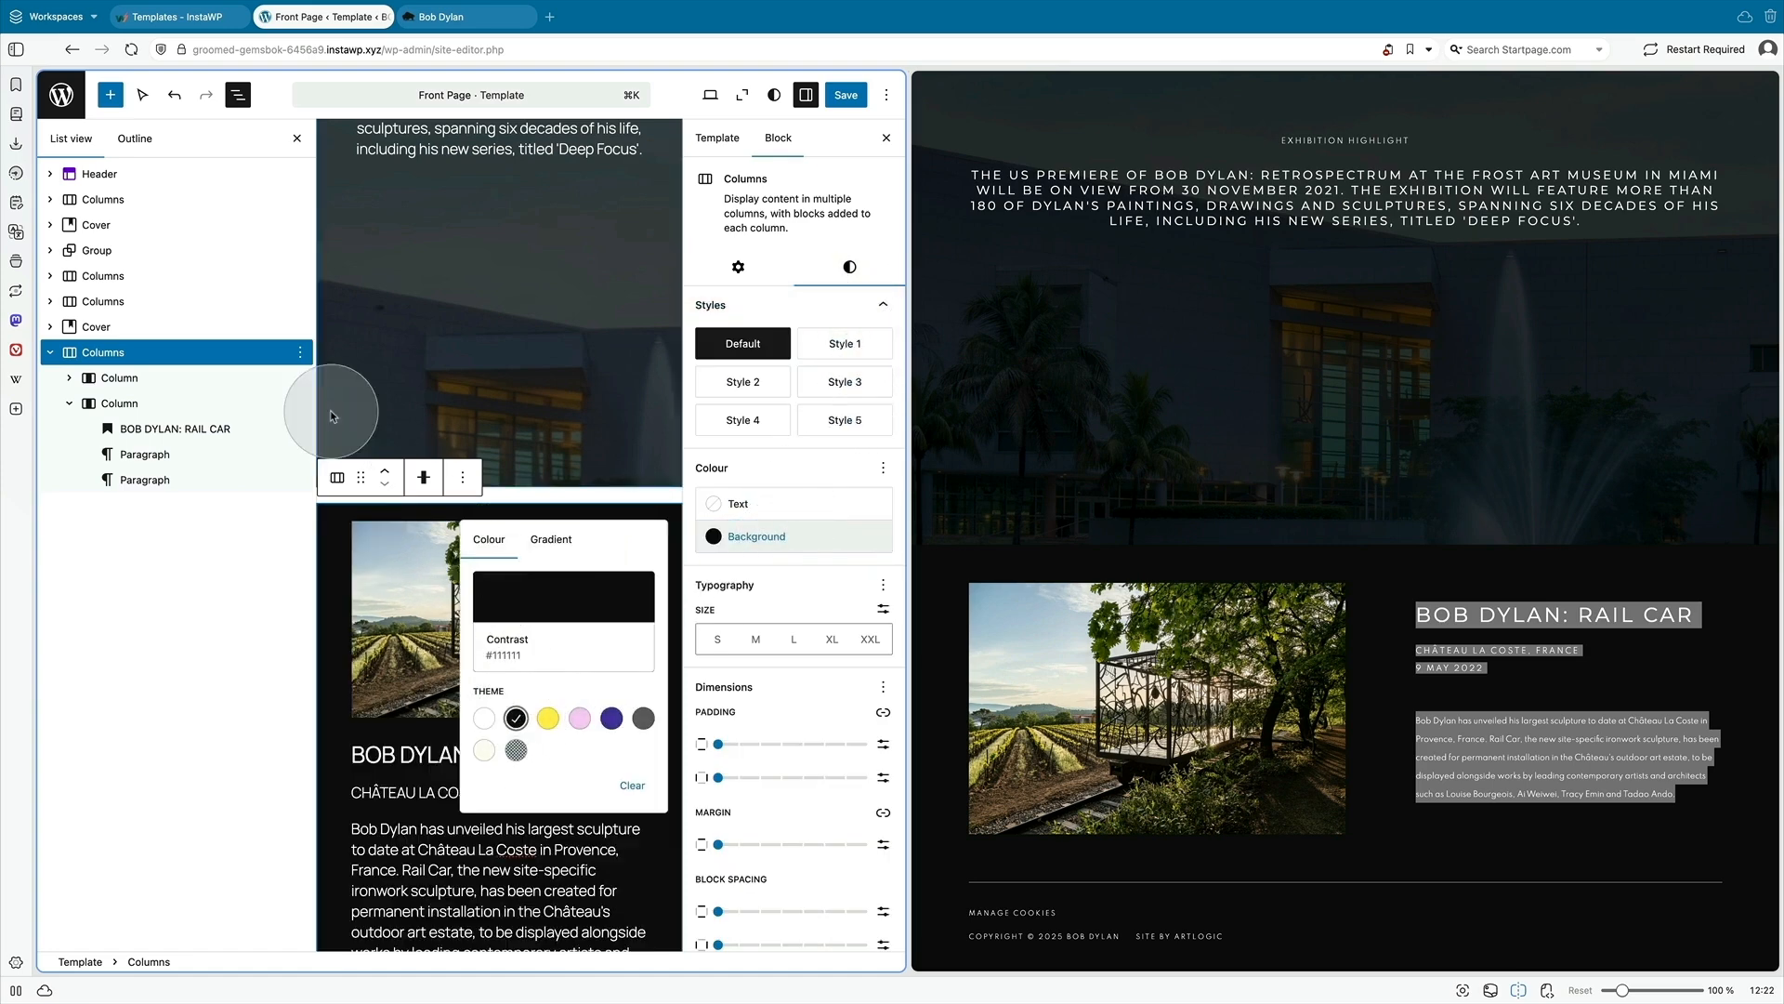
- Set the vertical margin of the Rail Car Columns block to None
left_click(296, 138)
left_click(495, 591)
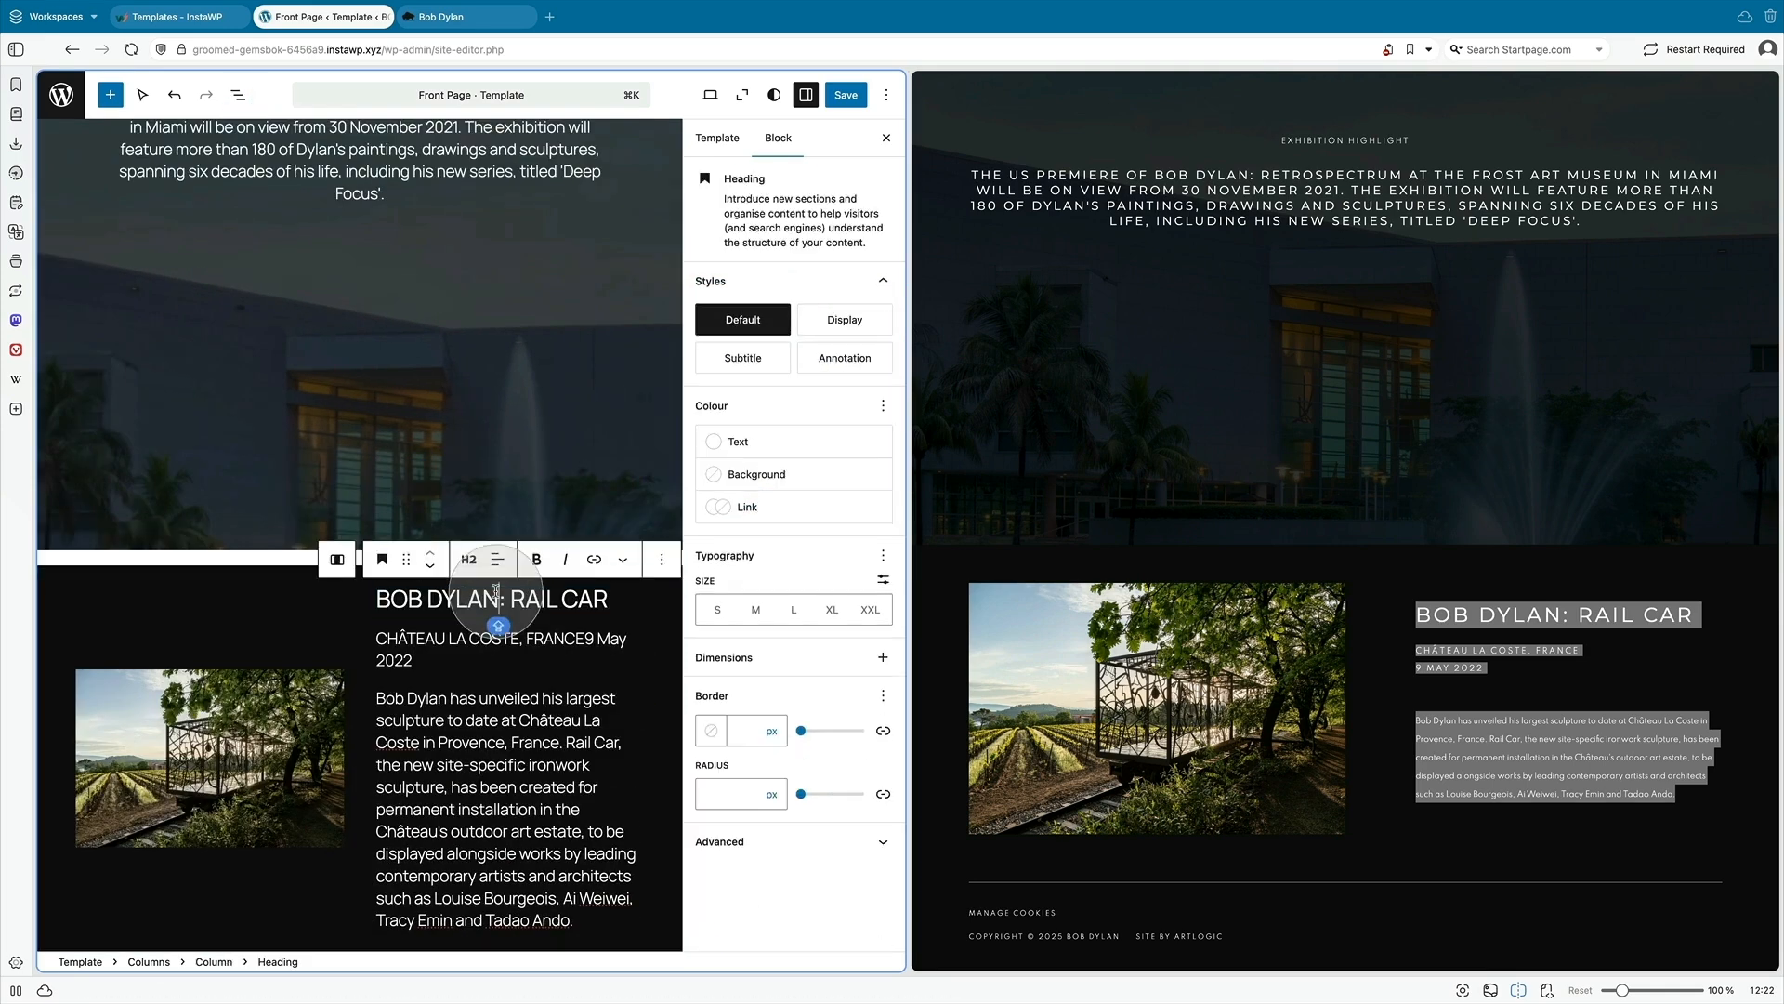
left_click(260, 581)
left_click(850, 266)
scroll(816, 721, "down", 3)
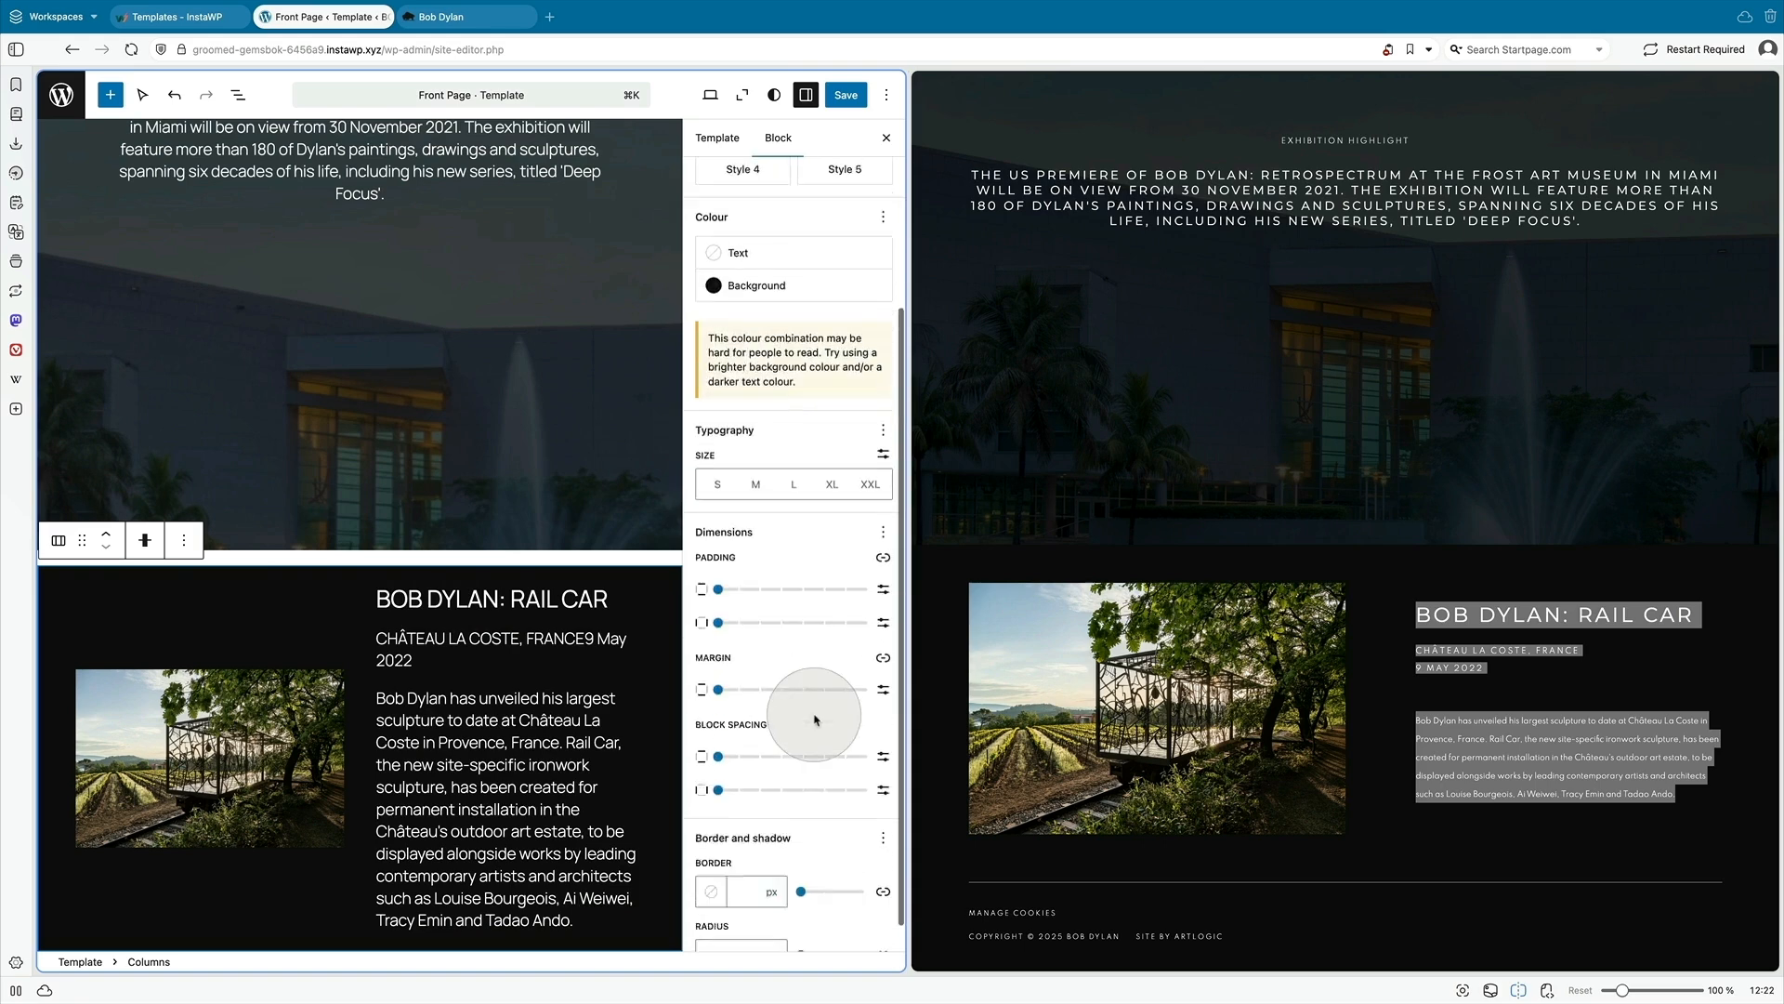
mouse_move(718, 658)
left_mouse_down()
mouse_move(766, 666)
mouse_move(685, 656)
left_mouse_up()
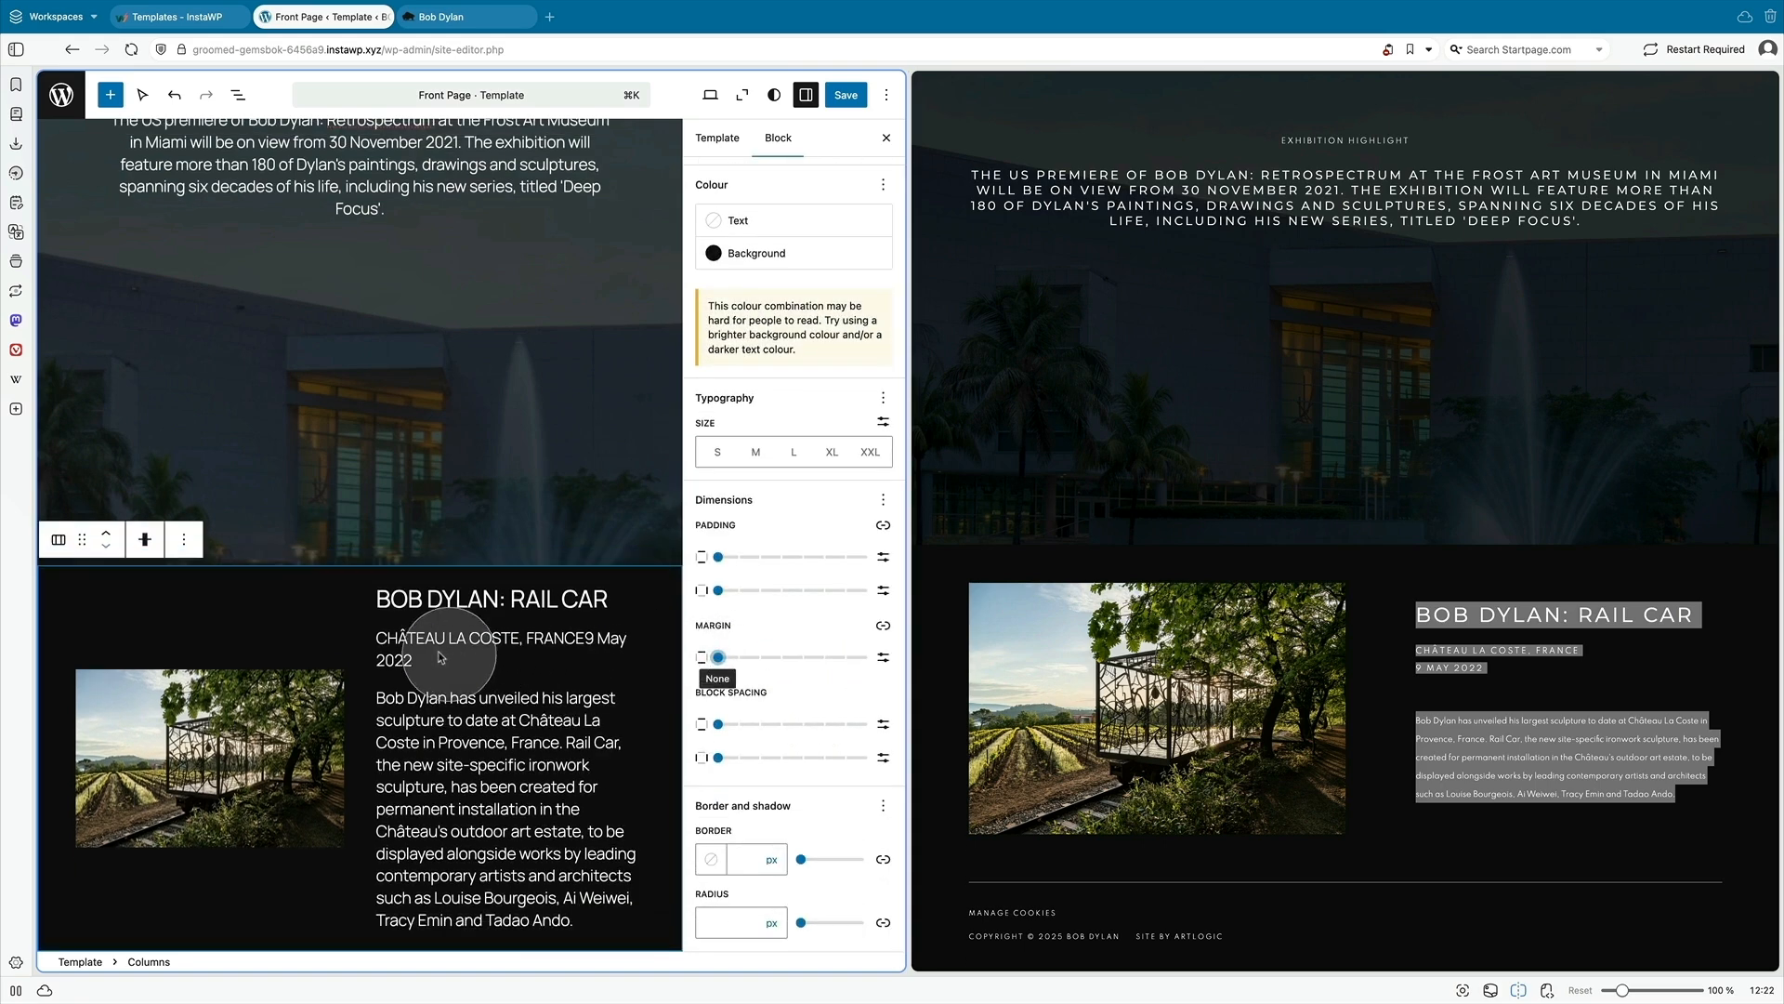
- Set the font size of the Rail Car heading and place line to Medium and the description to Small
left_click(446, 603)
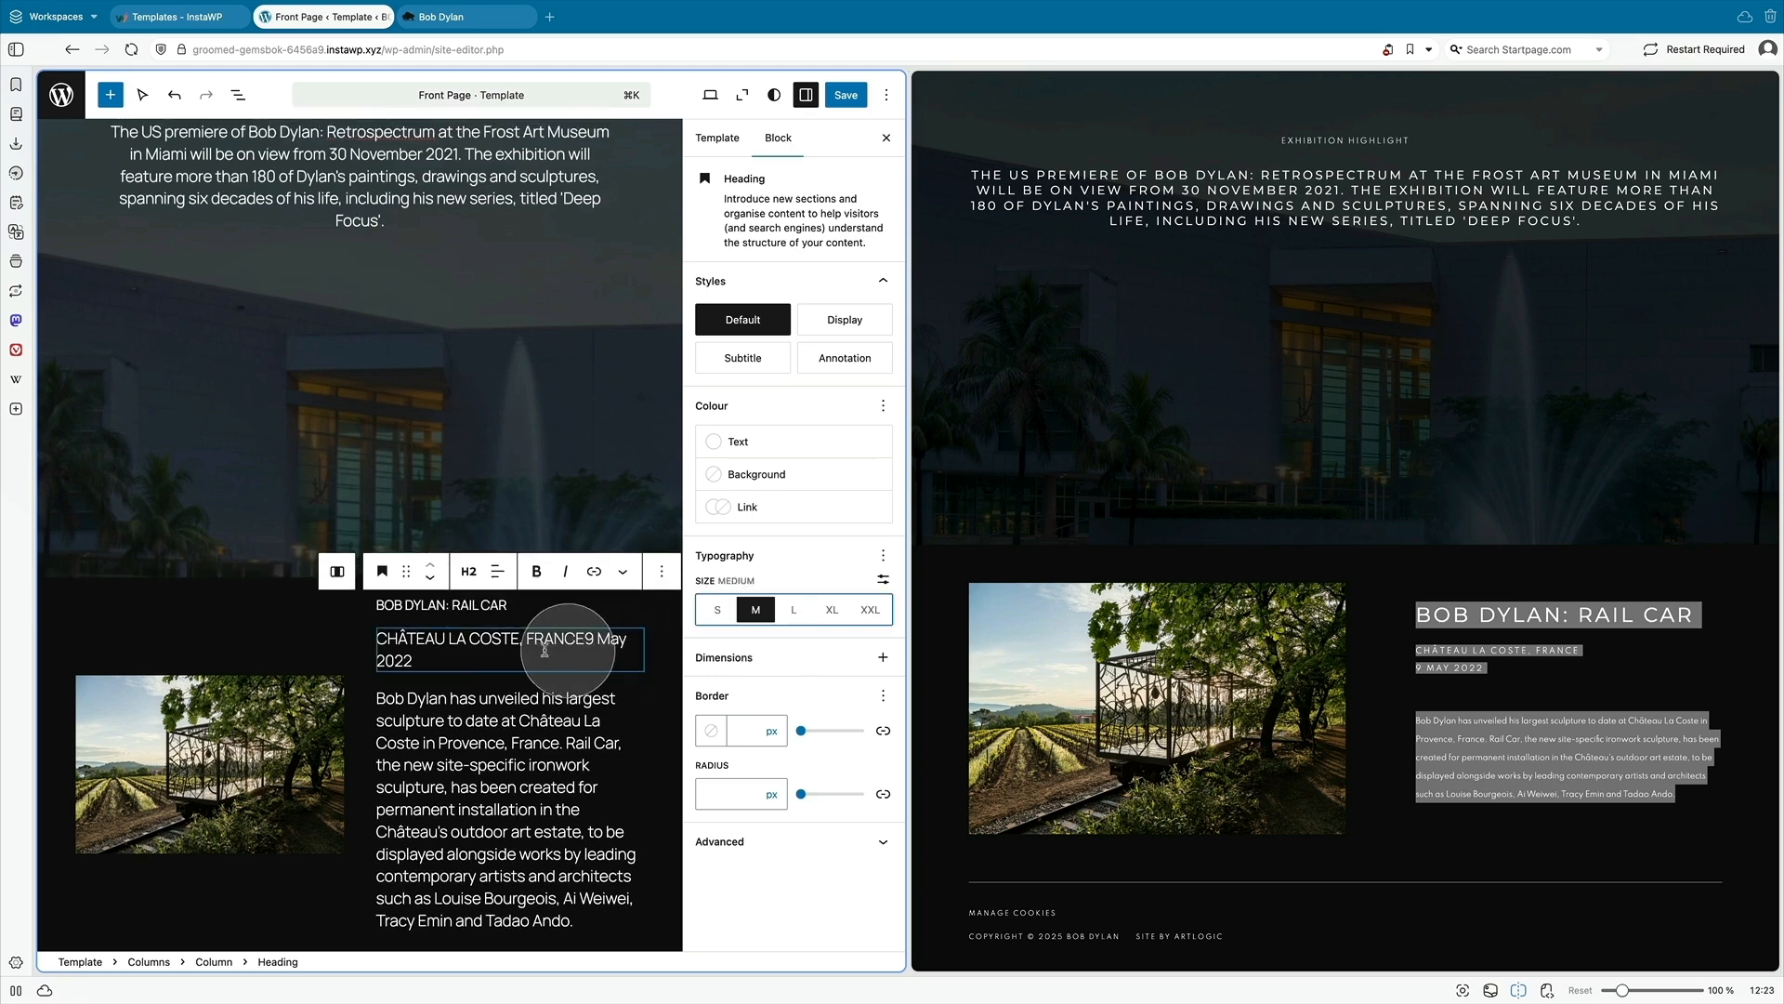
left_click(542, 644)
left_click(717, 580)
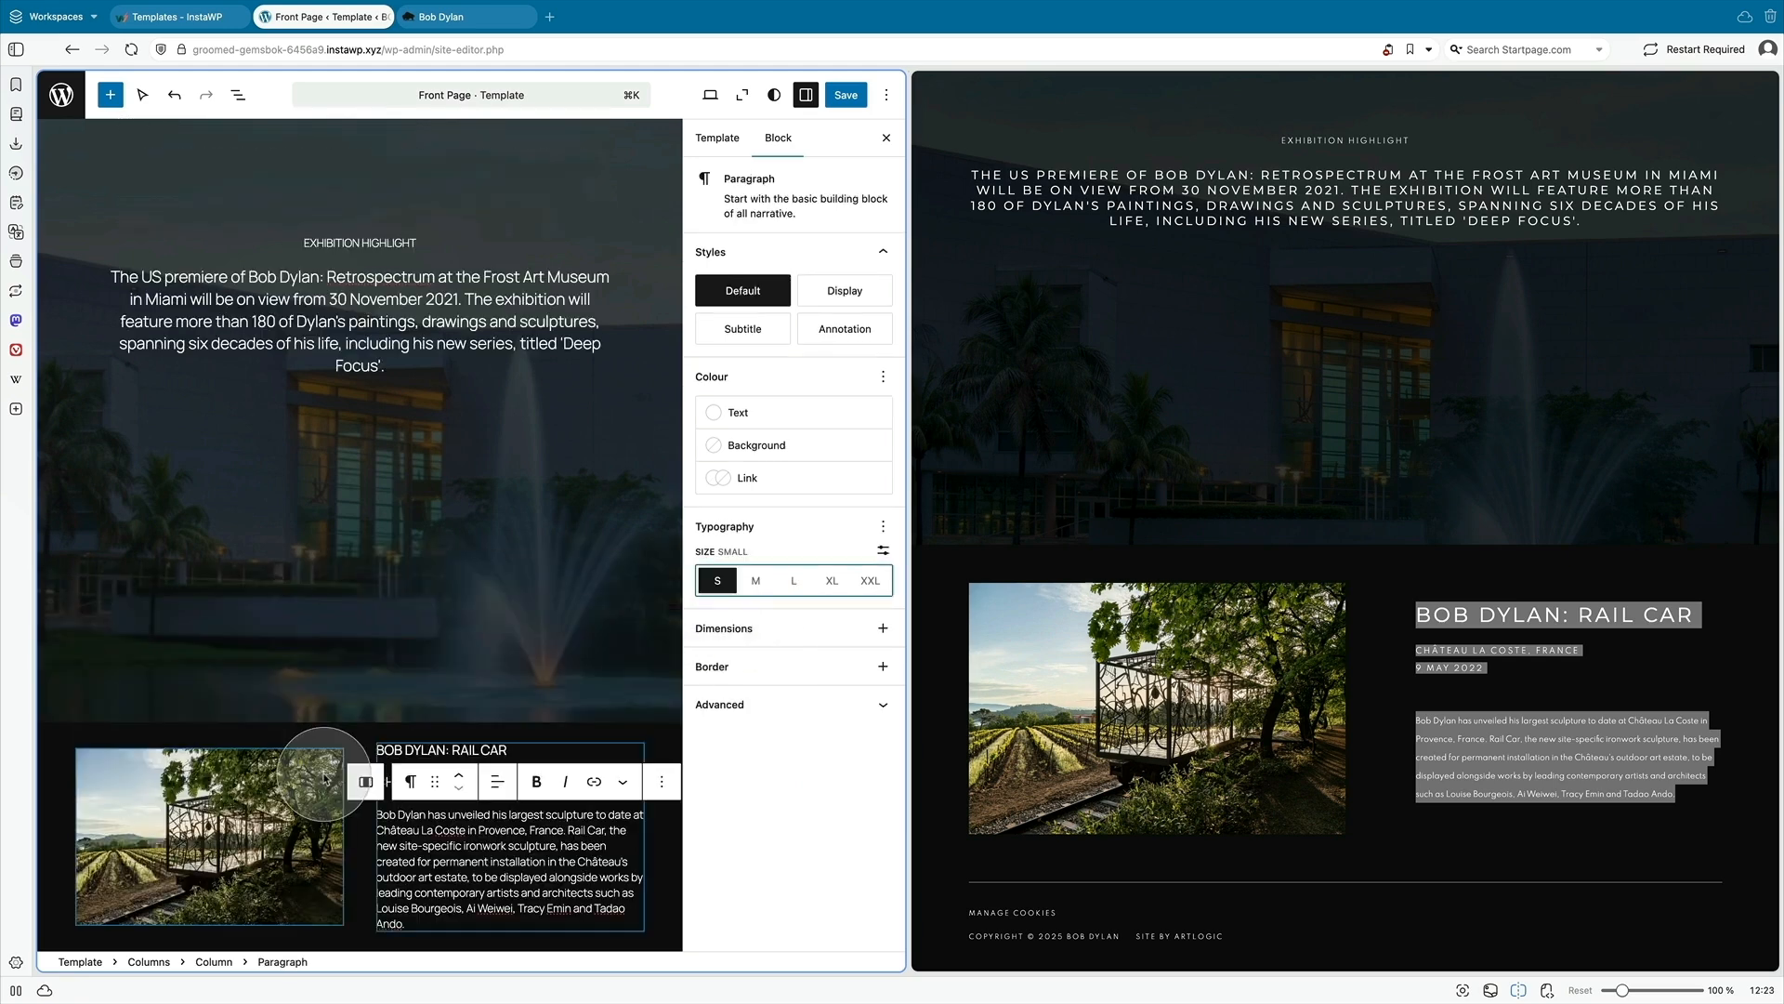
- Set the vertical padding of the Rail Car Columns block to X-Large
left_click(65, 735)
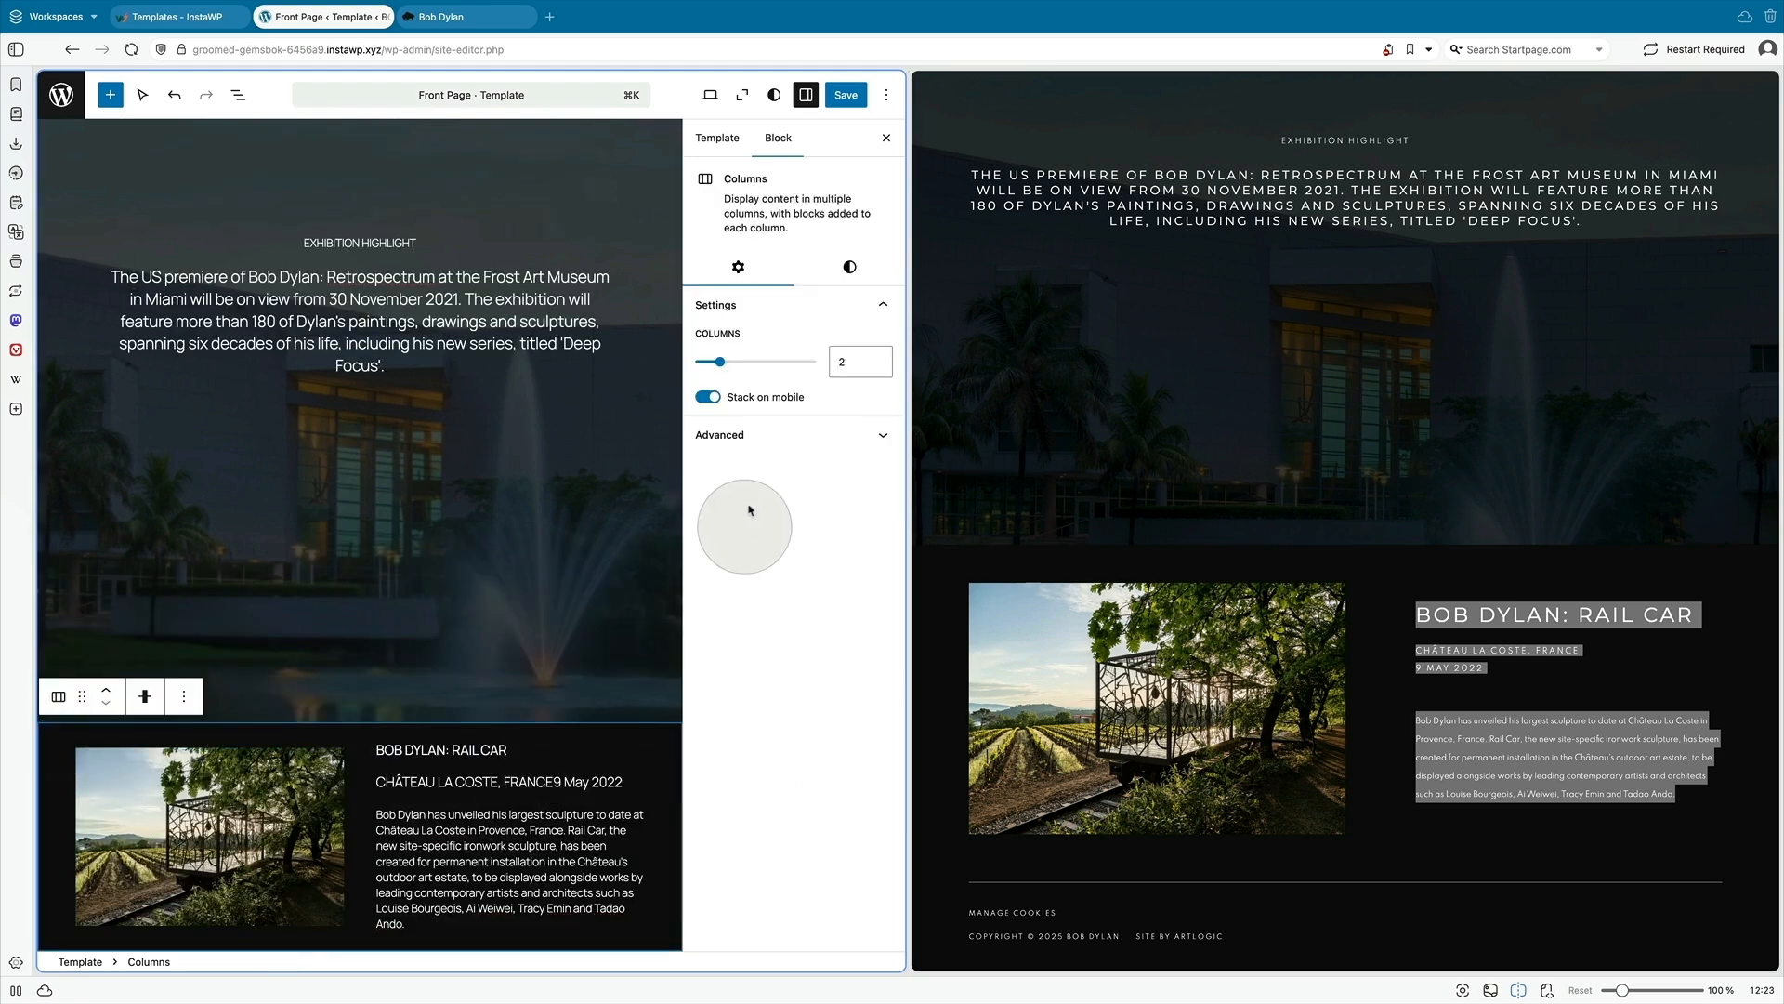
left_click(850, 266)
scroll(796, 734, "down", 4)
left_click(755, 676)
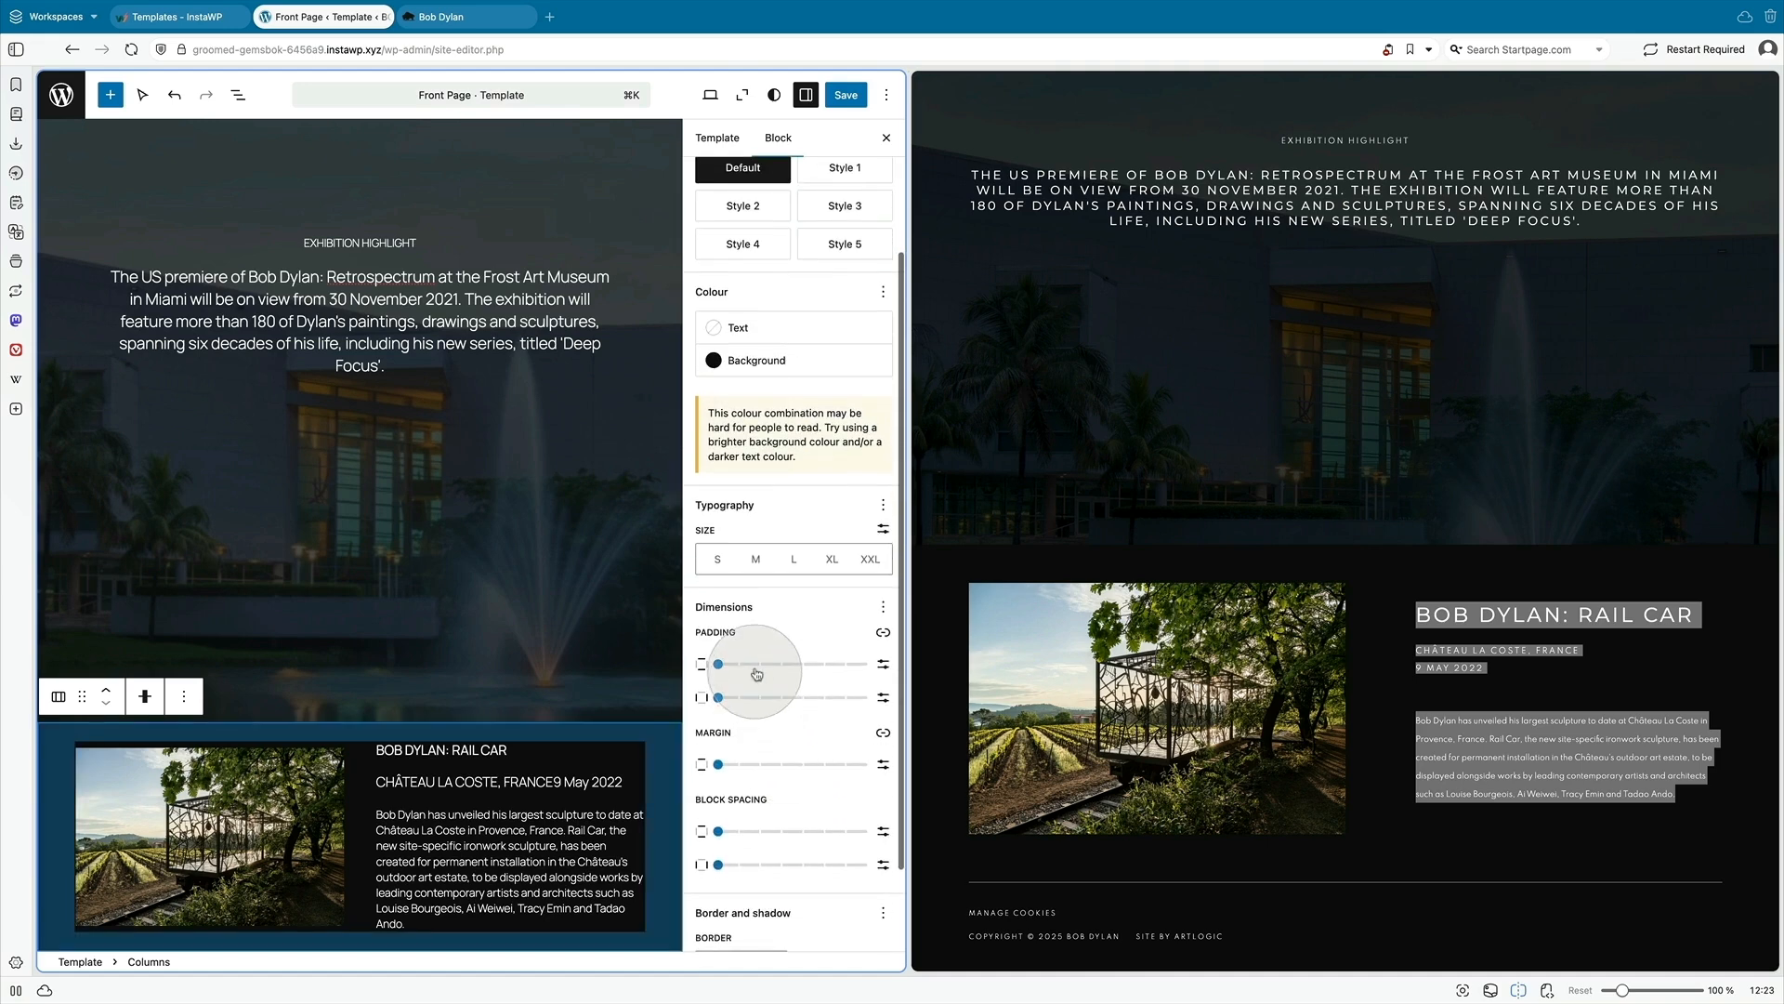
left_click_drag(760, 668, 846, 674)
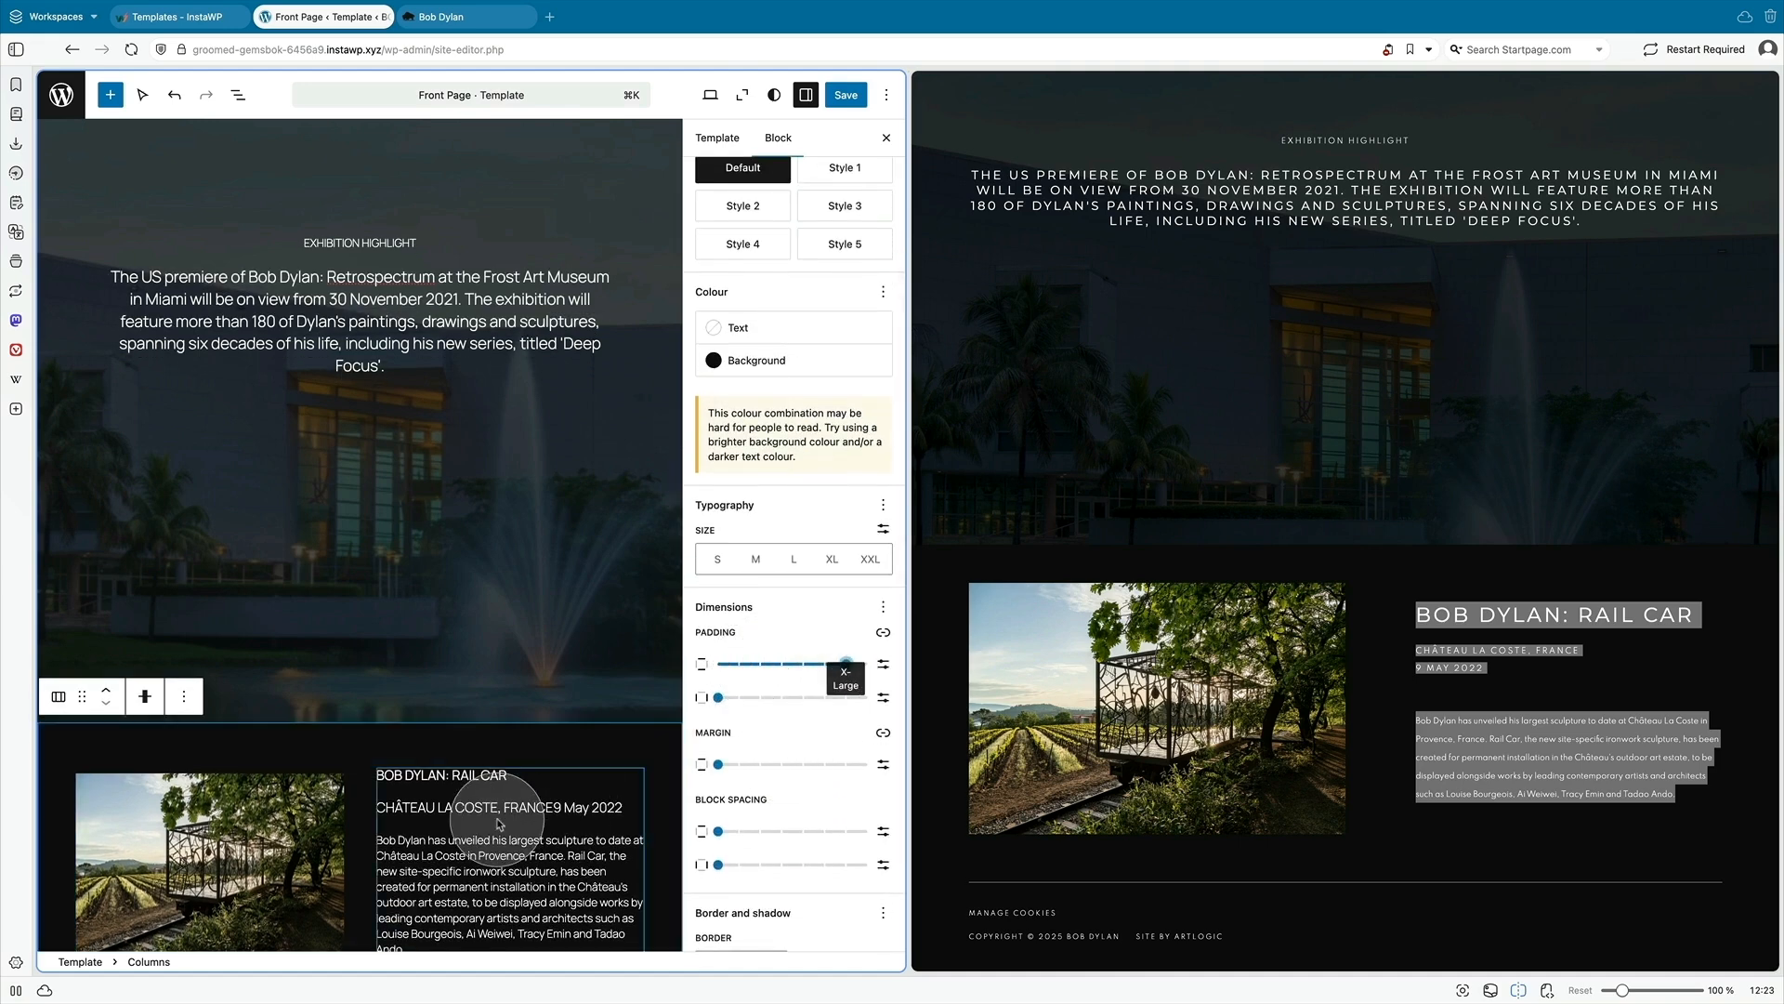
- Set the Rail Car heading's font size to Large and break the place and date line before "May 2022"
left_click(488, 774)
left_click(795, 609)
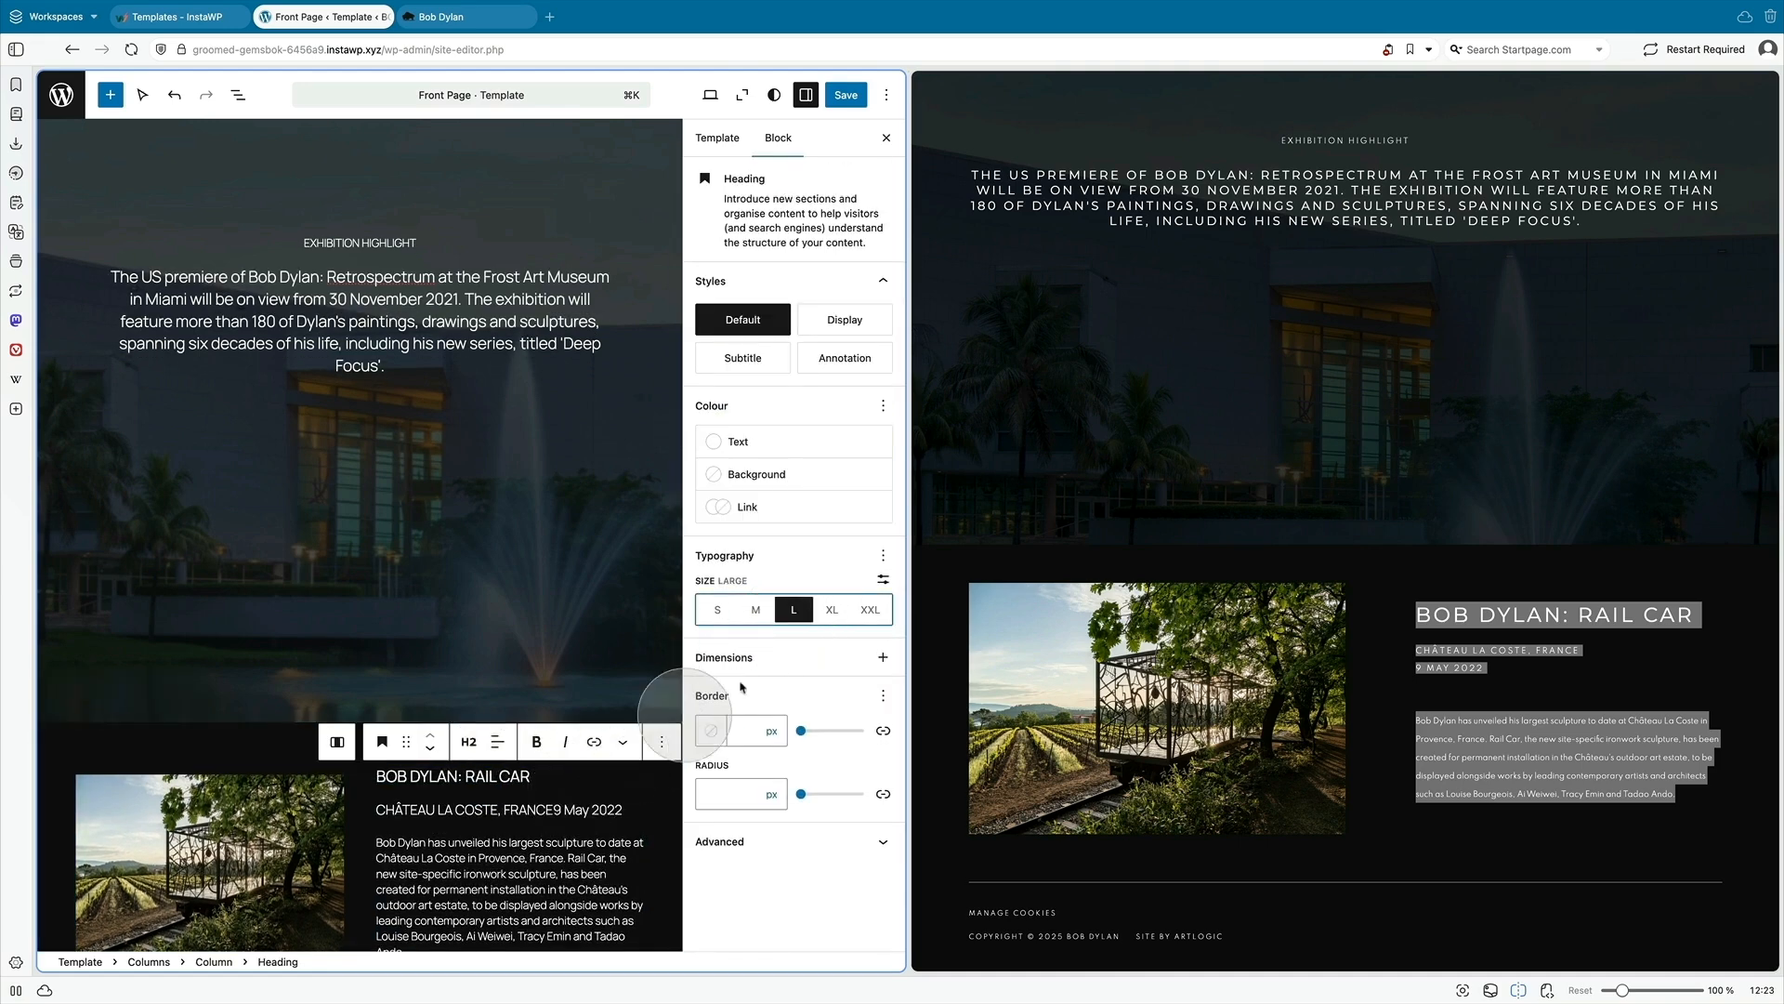
left_click(549, 821)
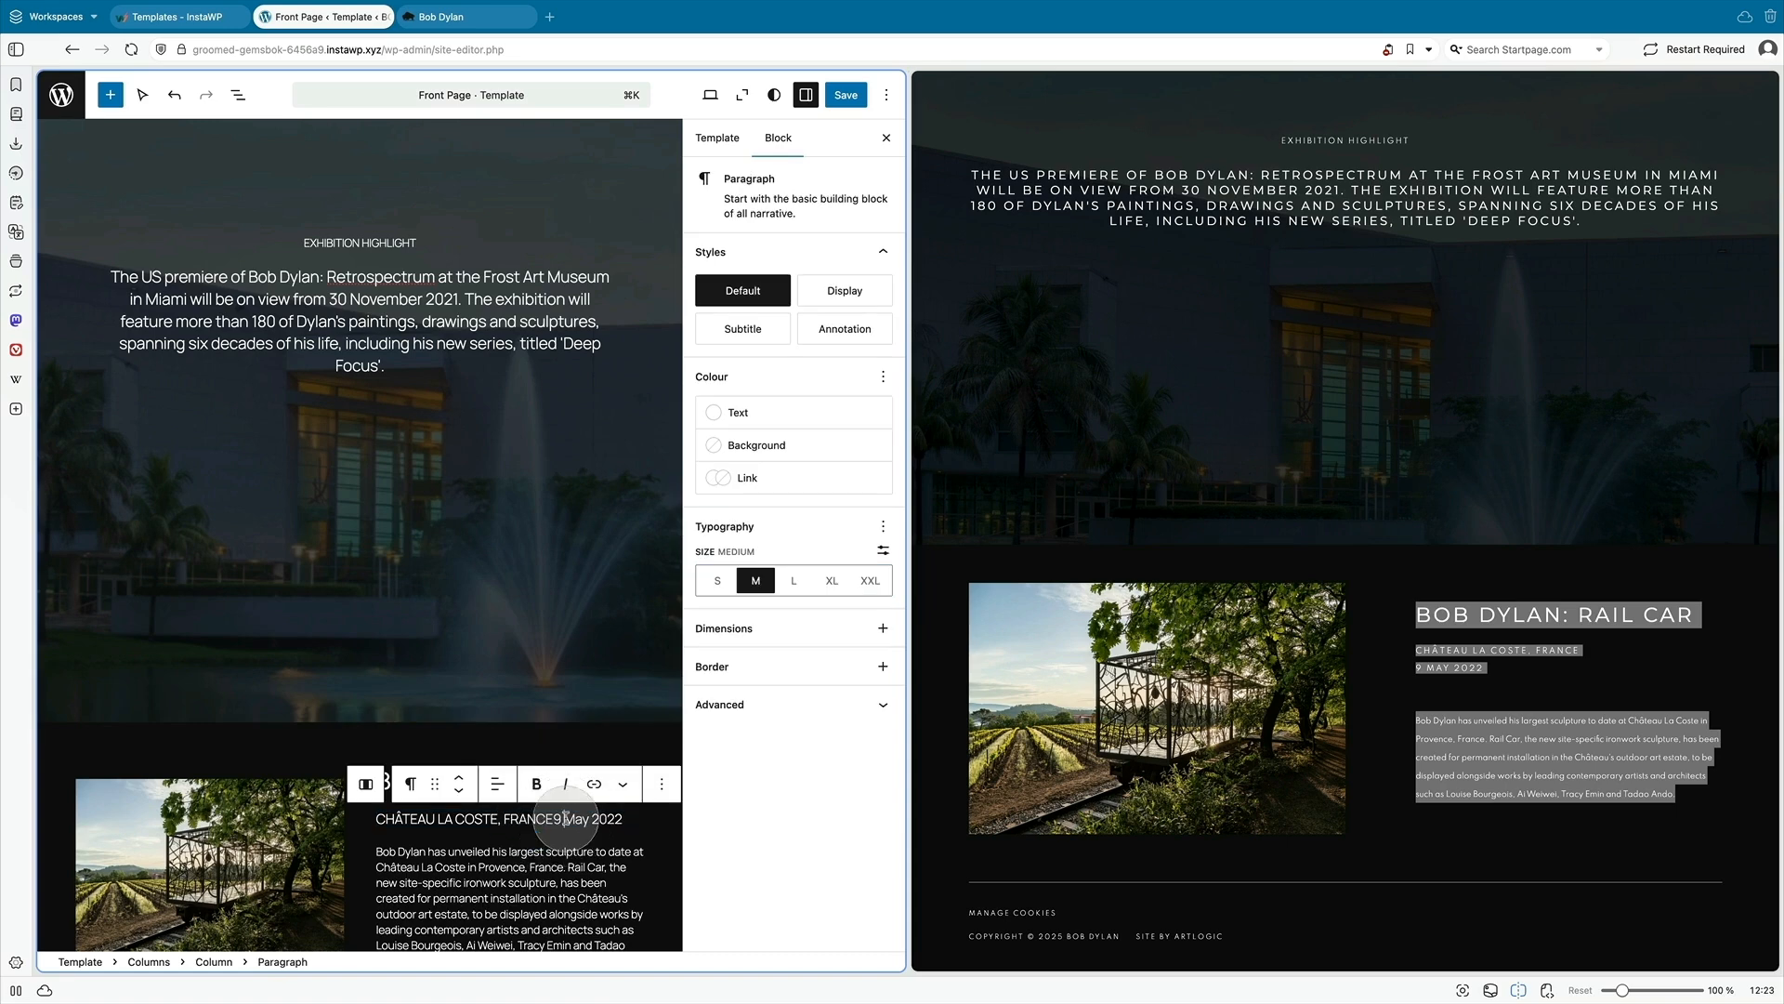
key("shift+Return")
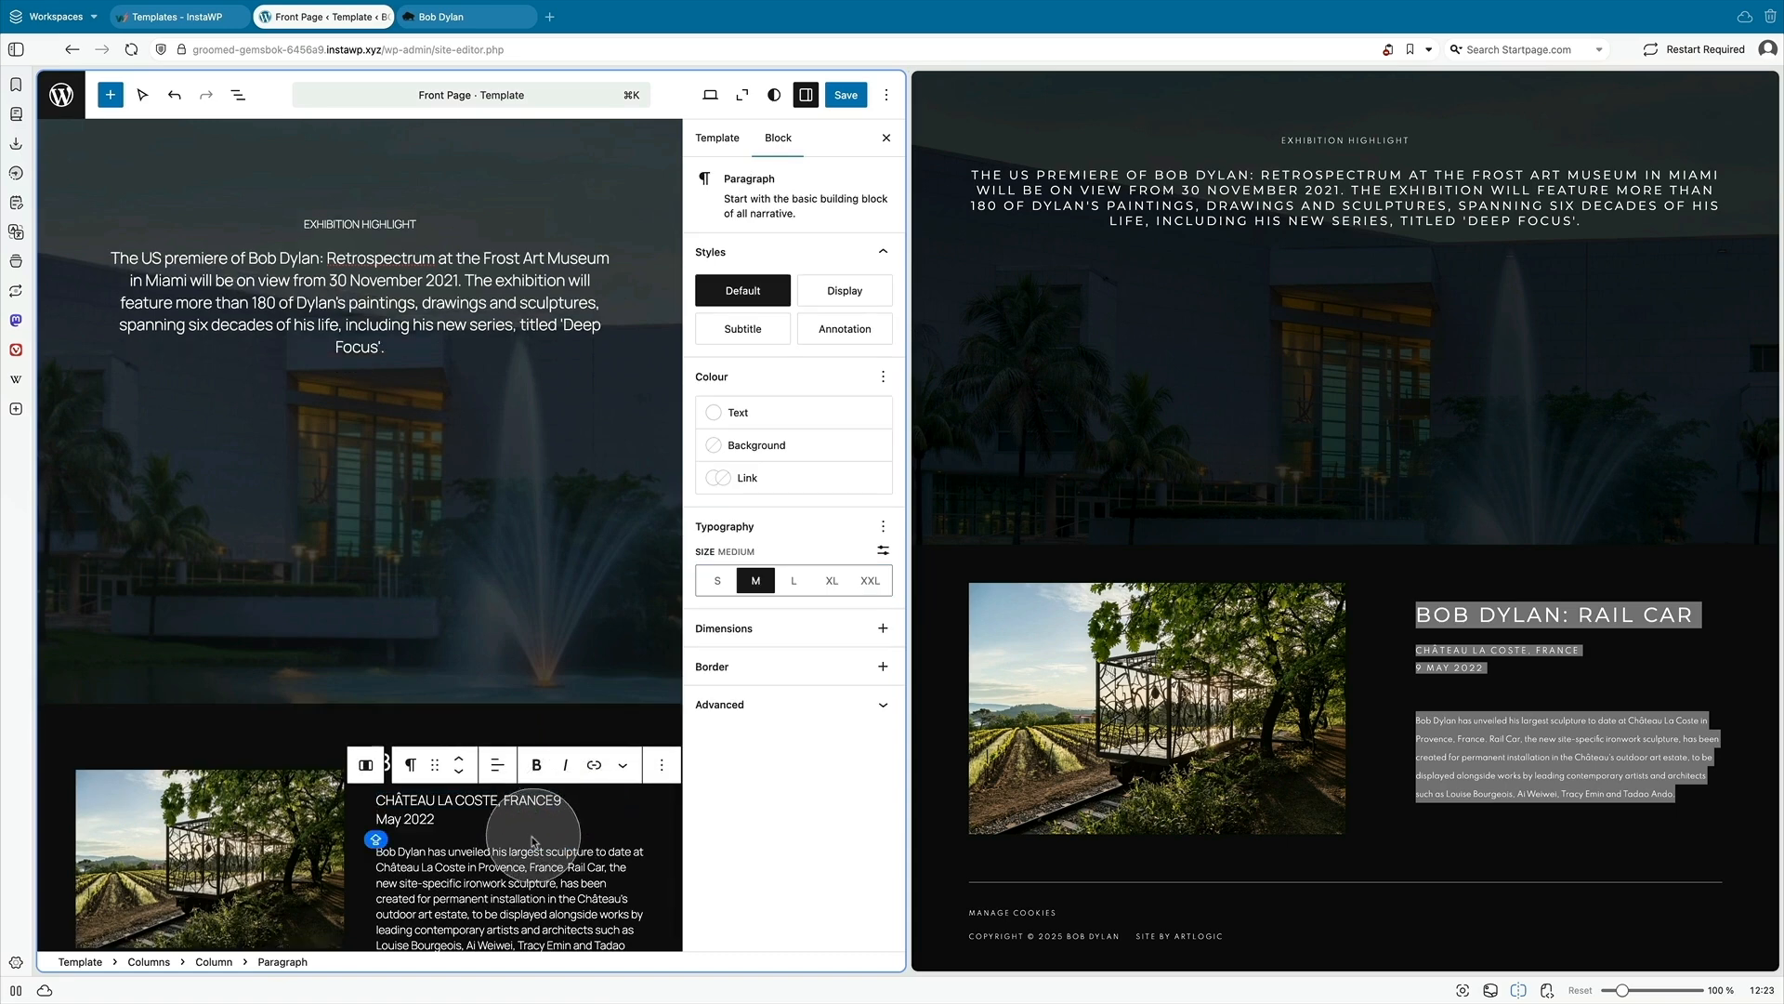
scroll(527, 855, "down", 1)
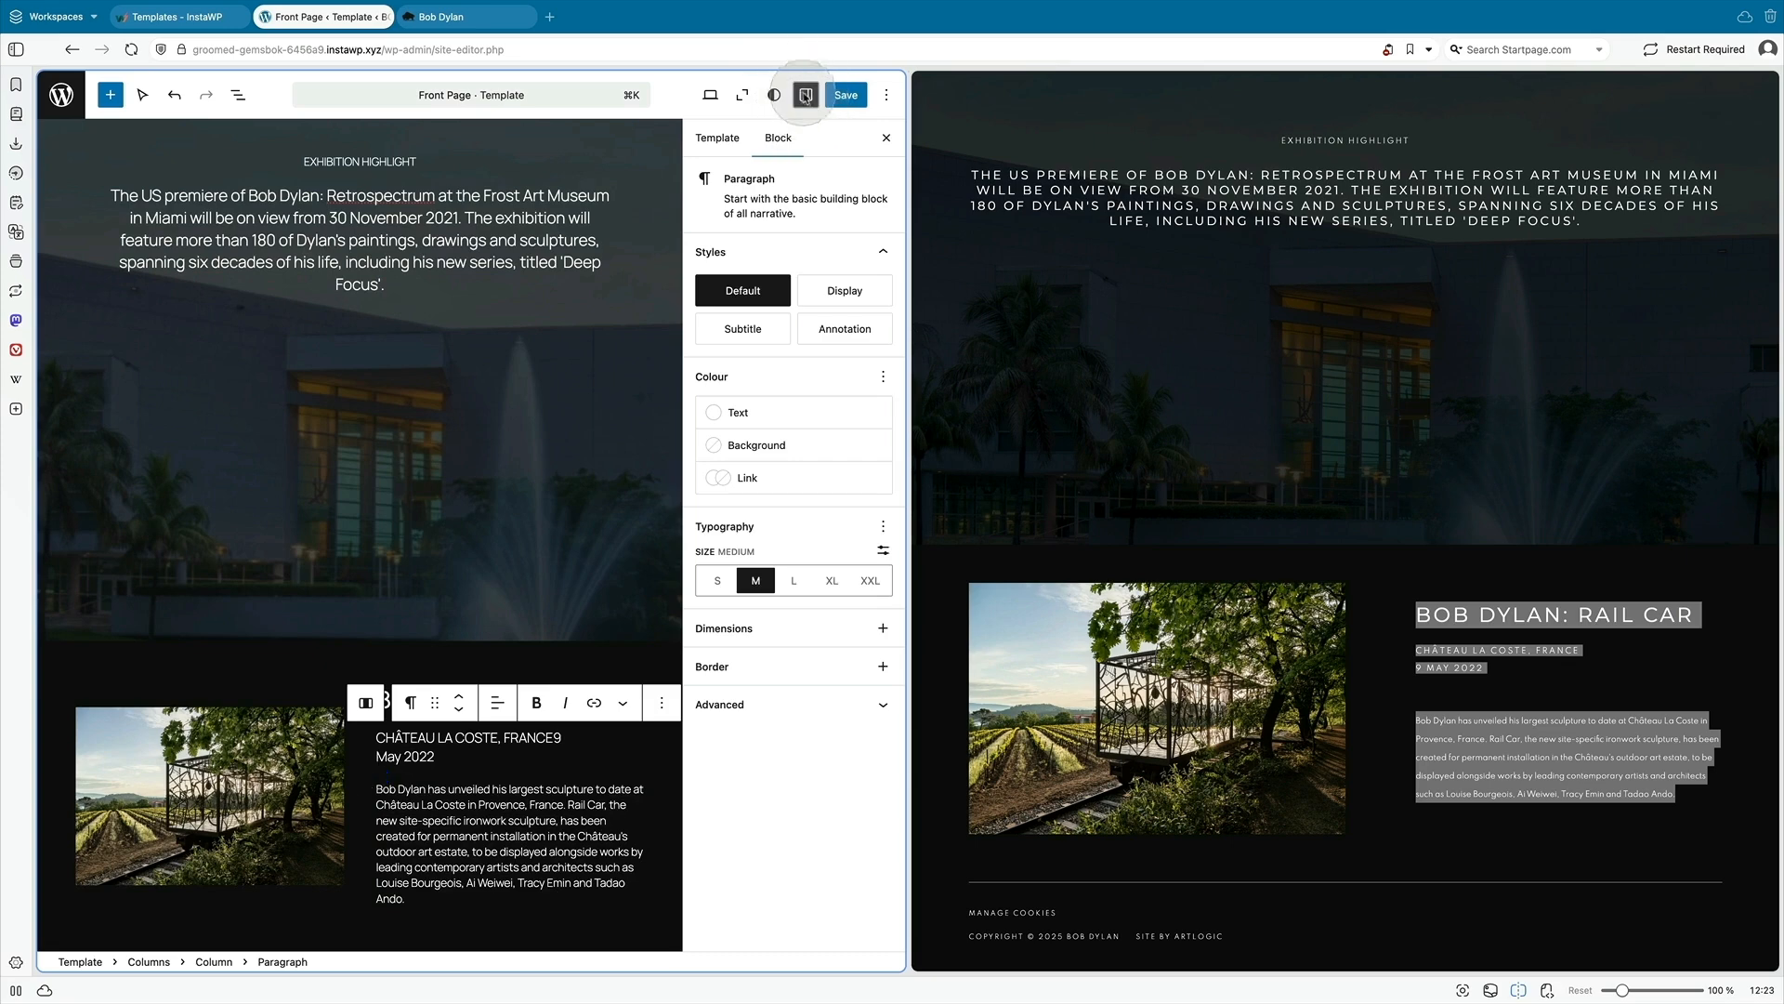
left_click(805, 95)
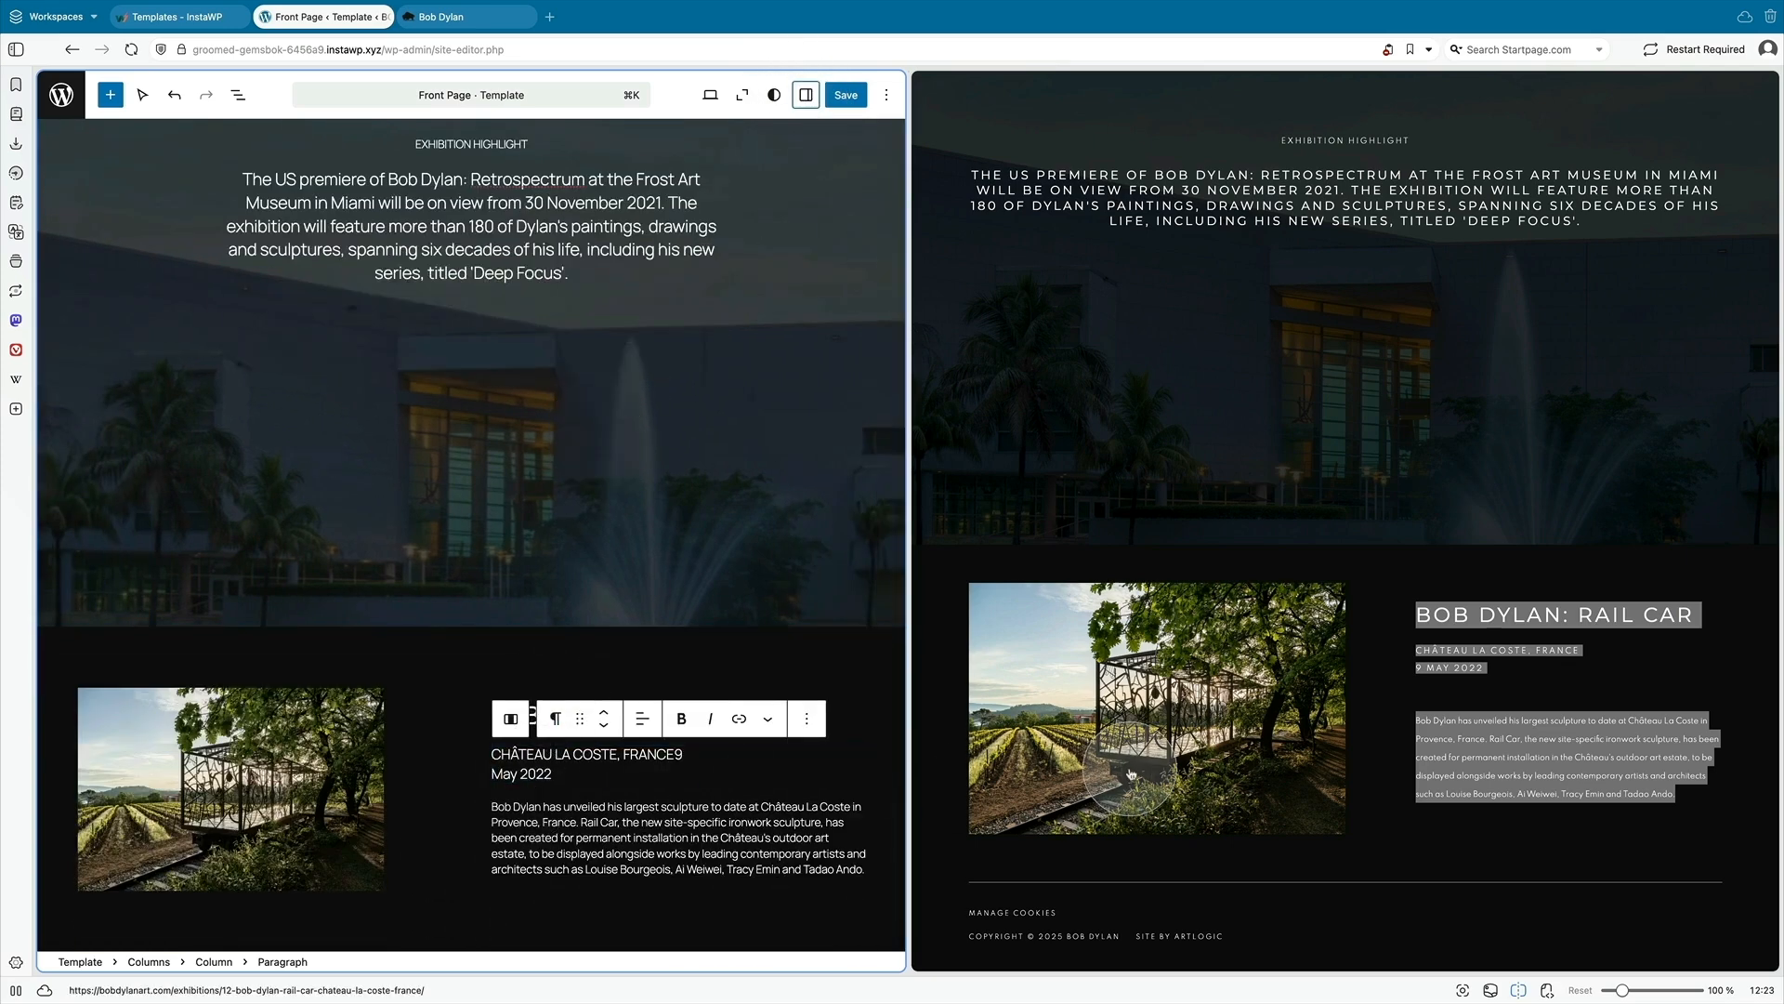
- Add the footer text "Manage cookies", "Copyright © 2025 Bob Dylan" and "Site by Artlogic" as paragraphs below the Rail Car Columns block
left_click(352, 650)
key("Return")
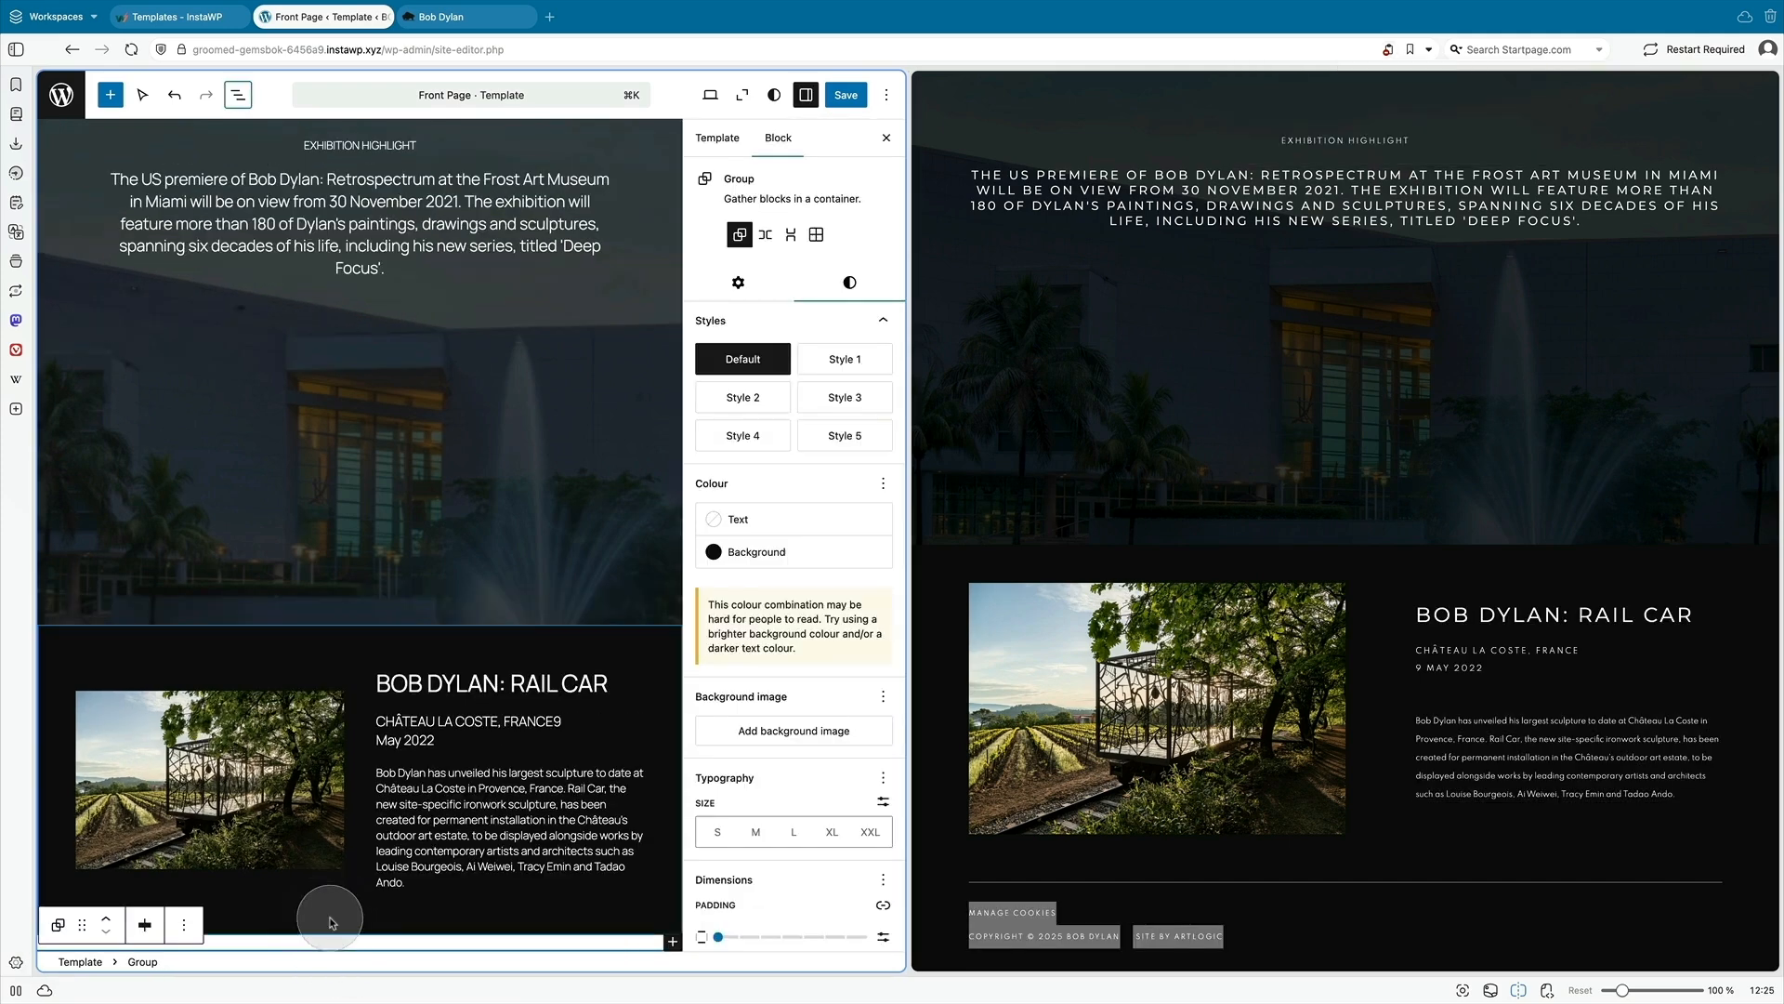
left_click(332, 923)
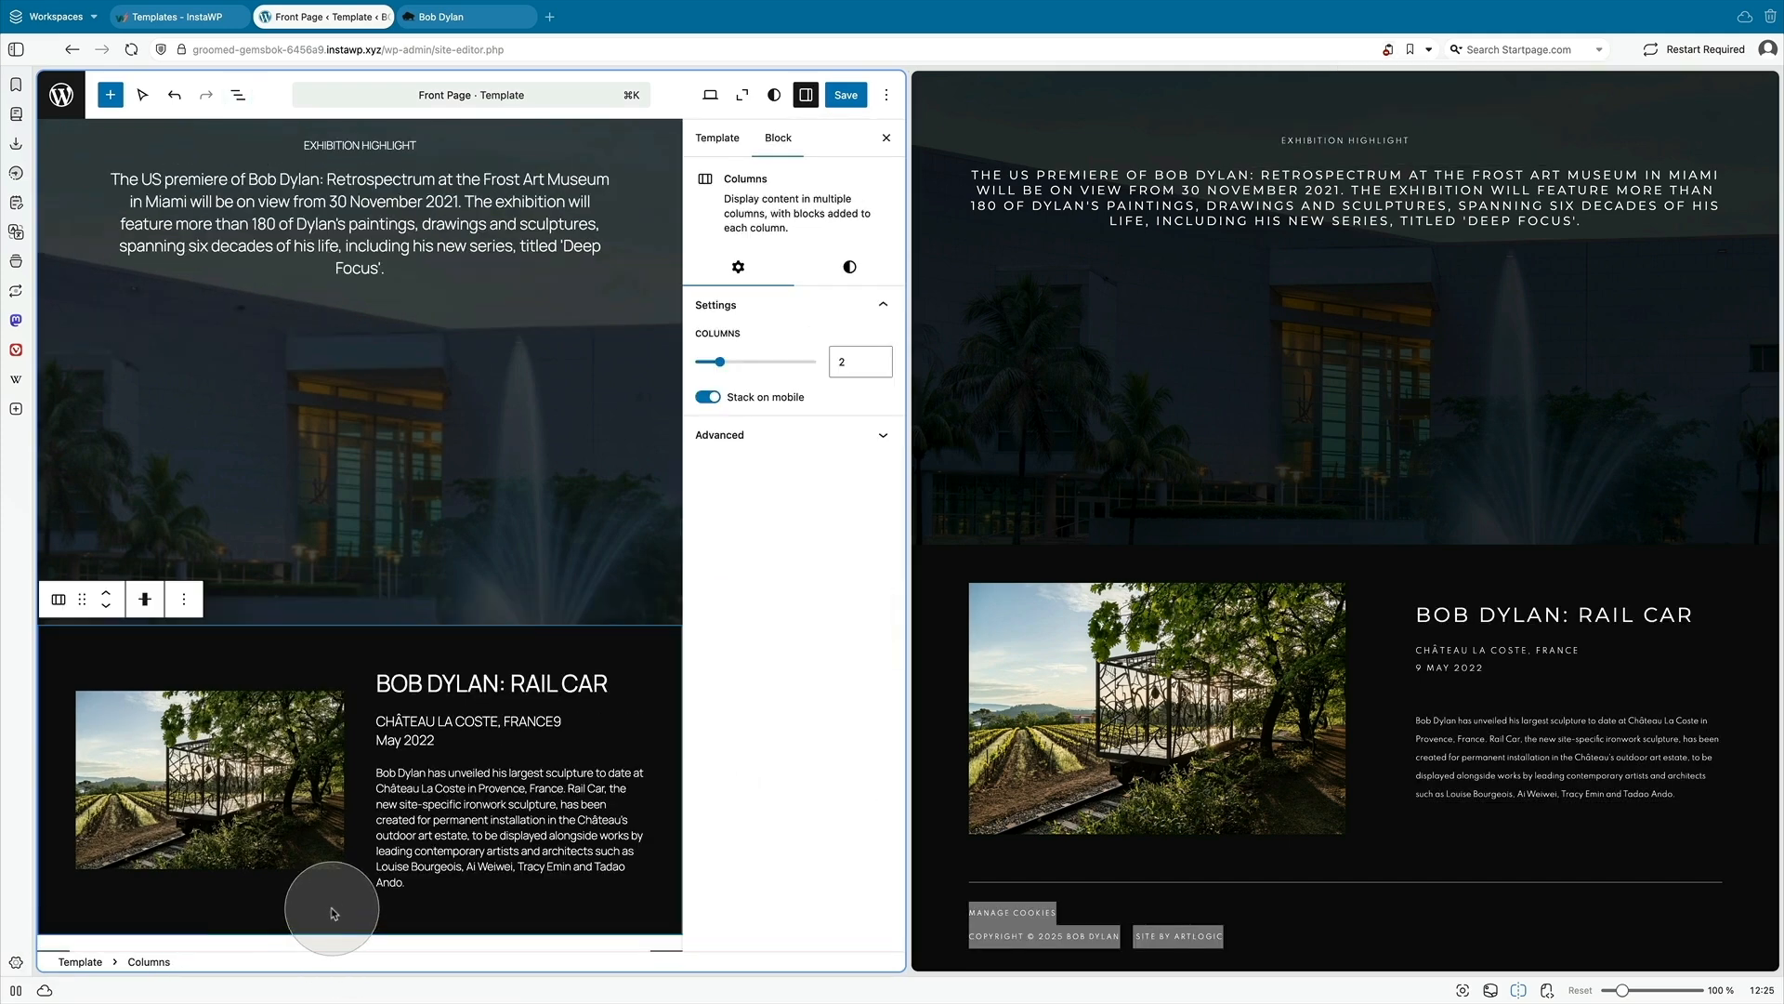
key("Return")
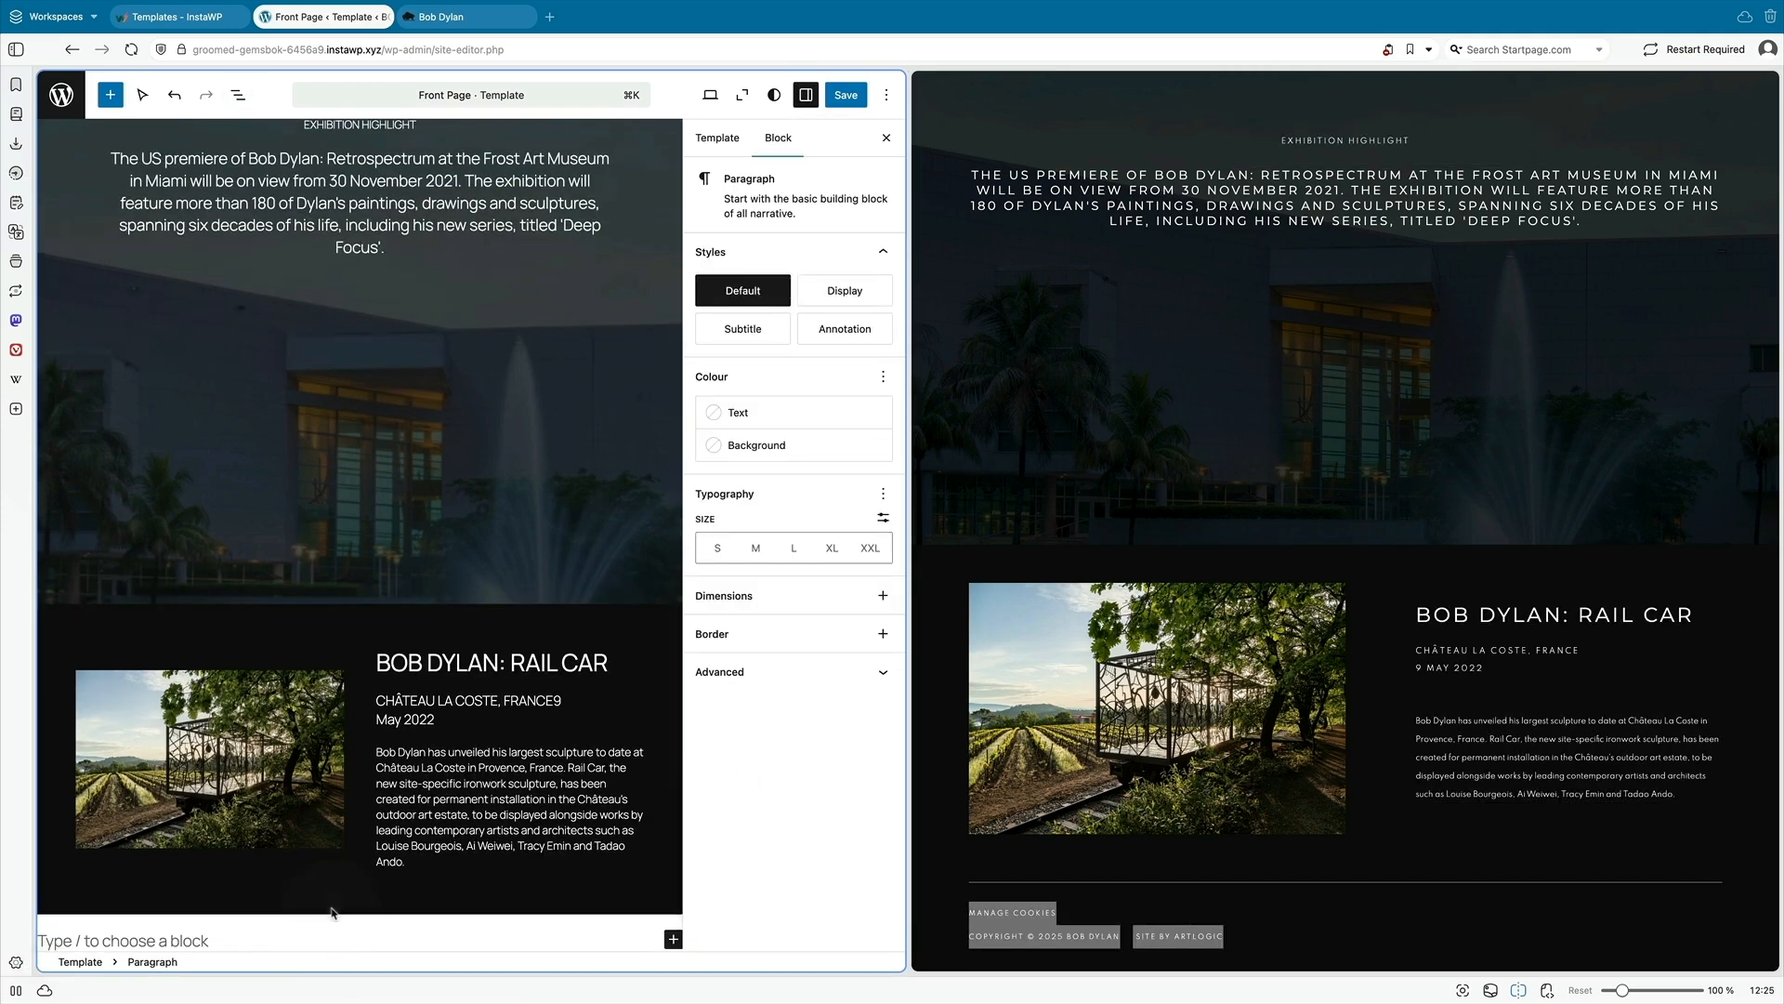
type("Manage cookies Site by Artlogic")
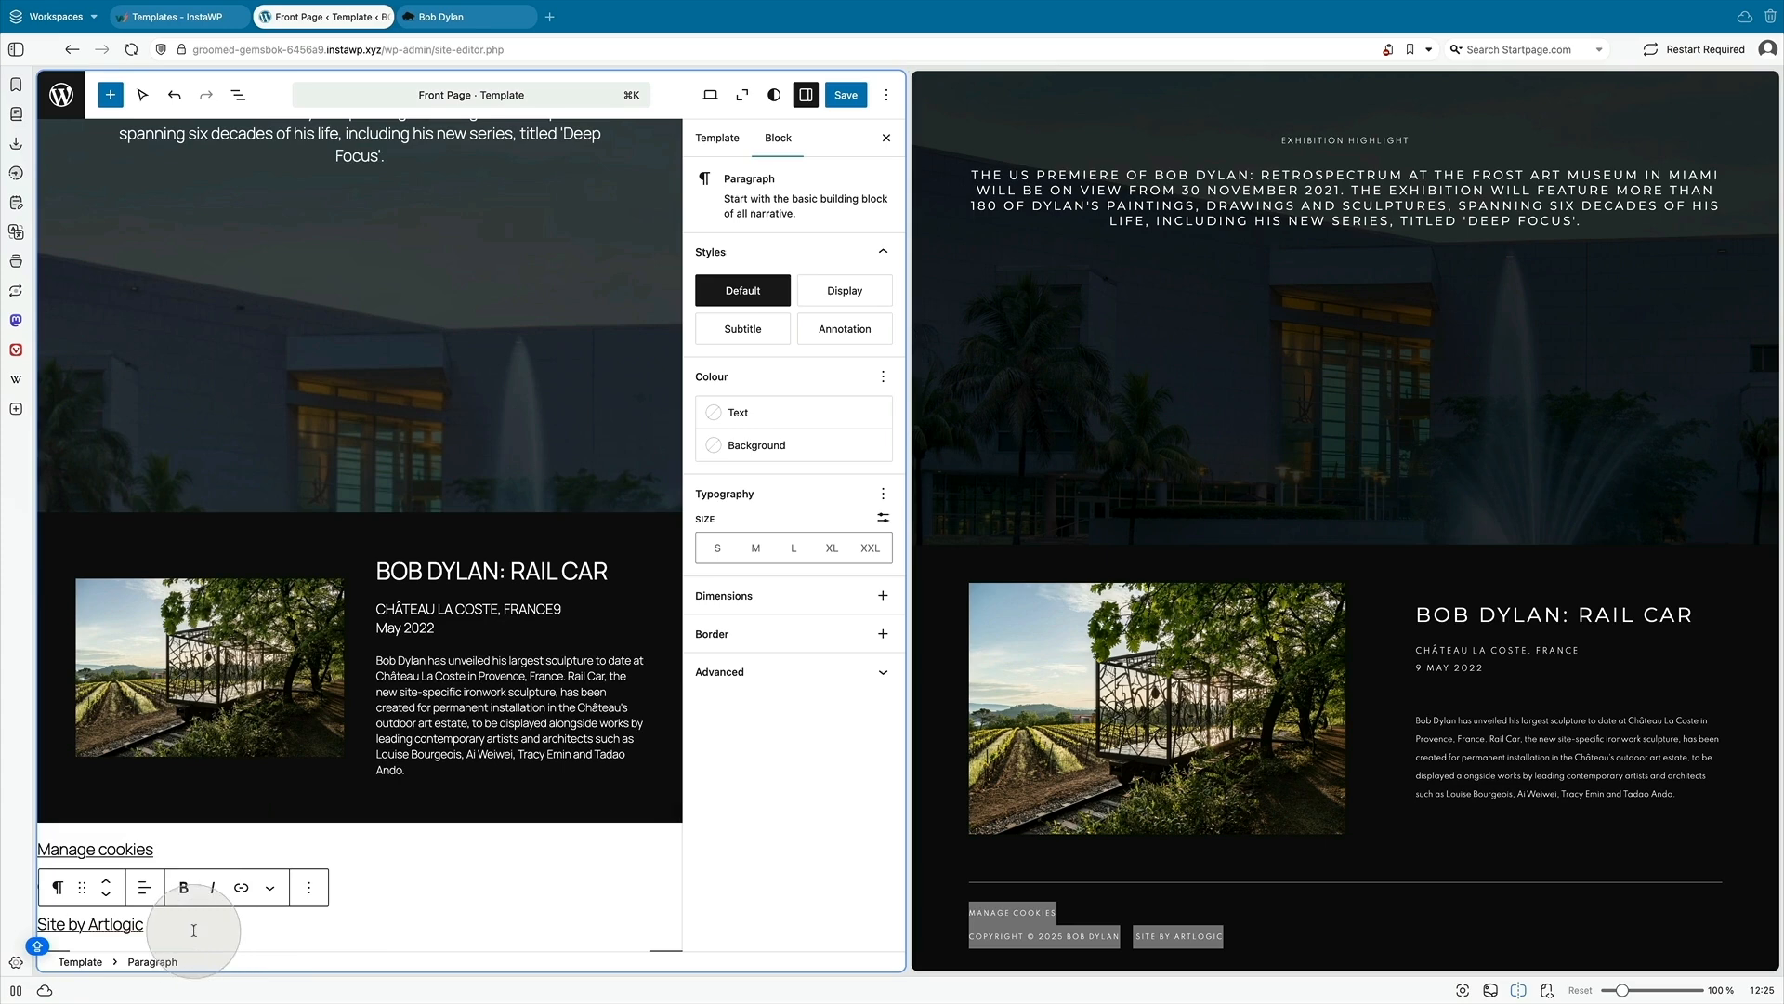
- Wrap the three footer paragraphs in a Group block and insert a Separator block above them inside it
left_click_drag(208, 926, 60, 847)
left_click_drag(45, 843, 38, 845)
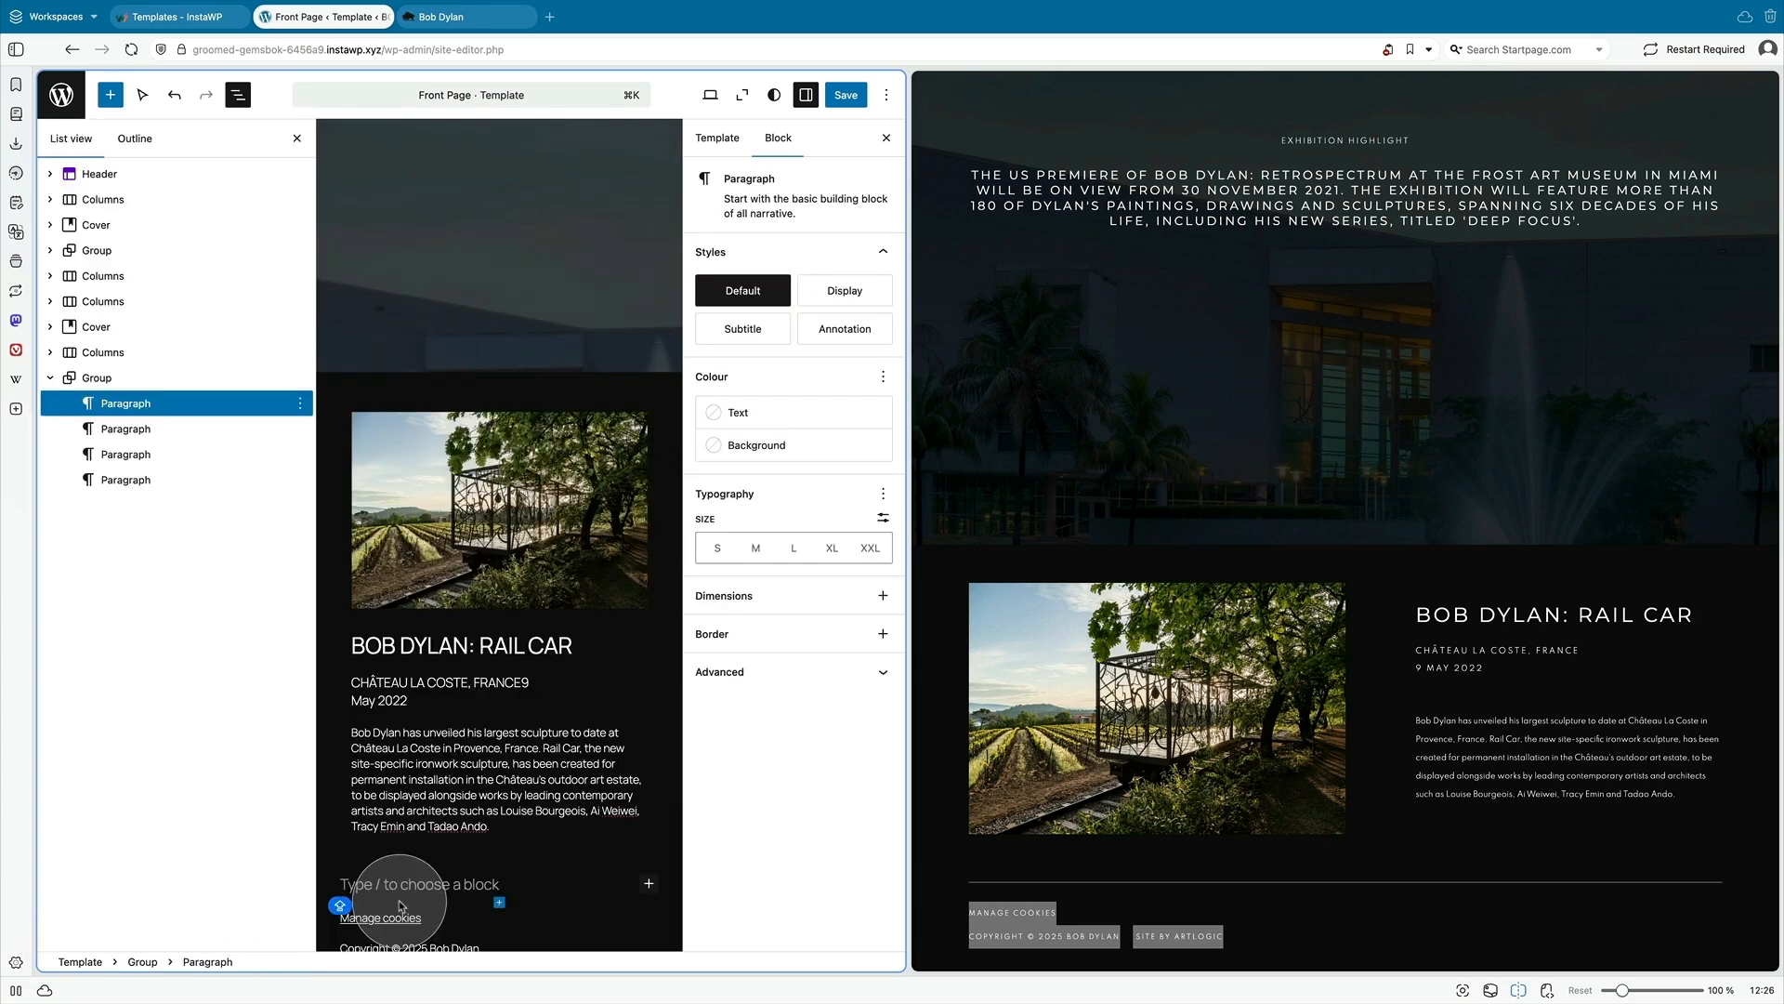
type("/S")
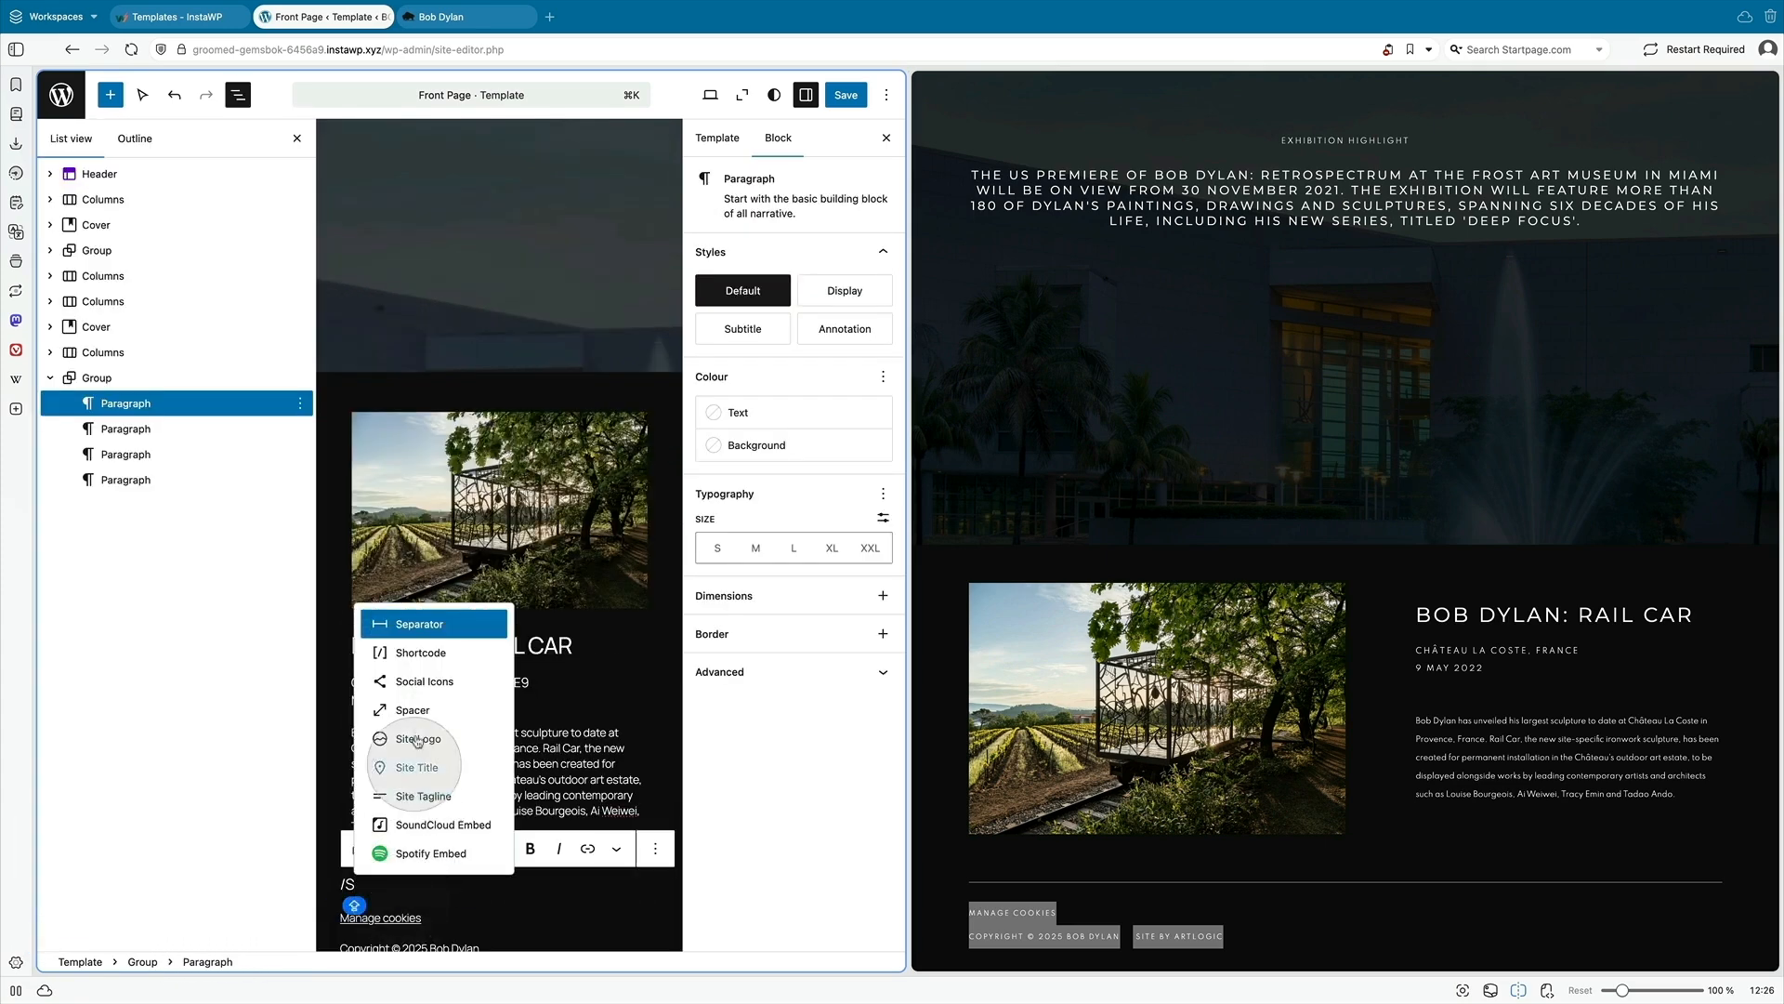
left_click(420, 624)
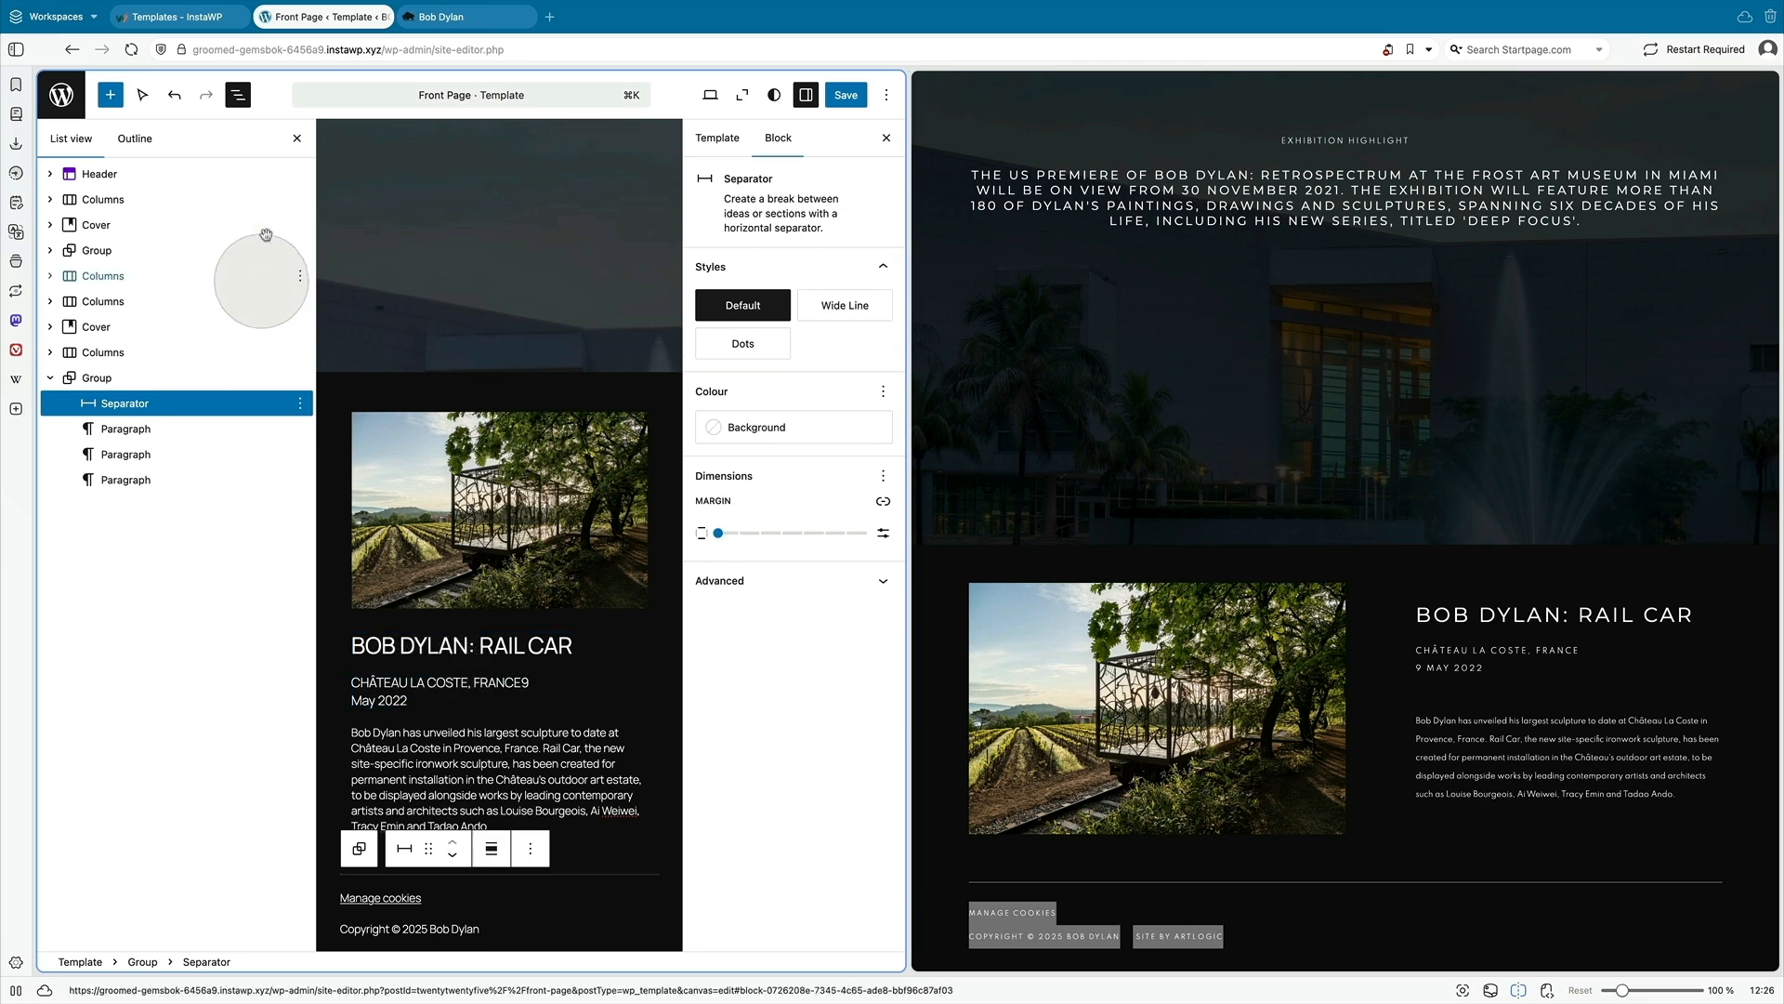
left_click(238, 95)
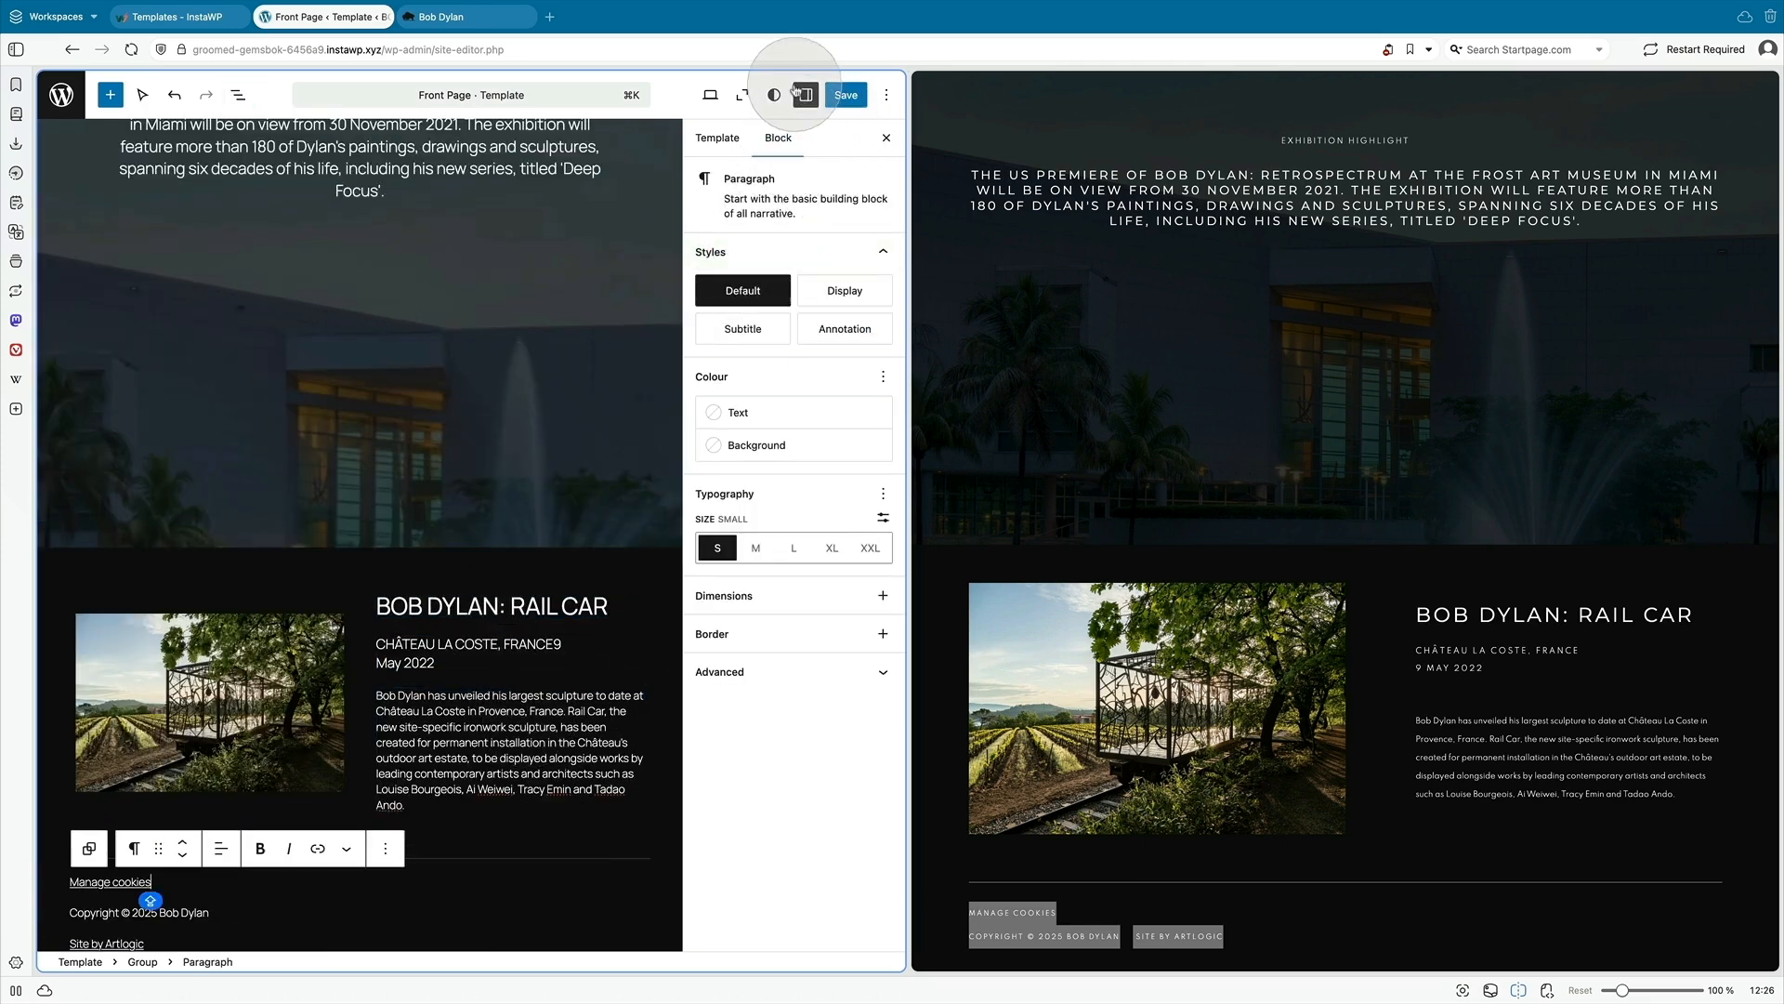
- Compare the rebuilt page with the original website, from the video header through the biography to the artwork section
left_click(804, 94)
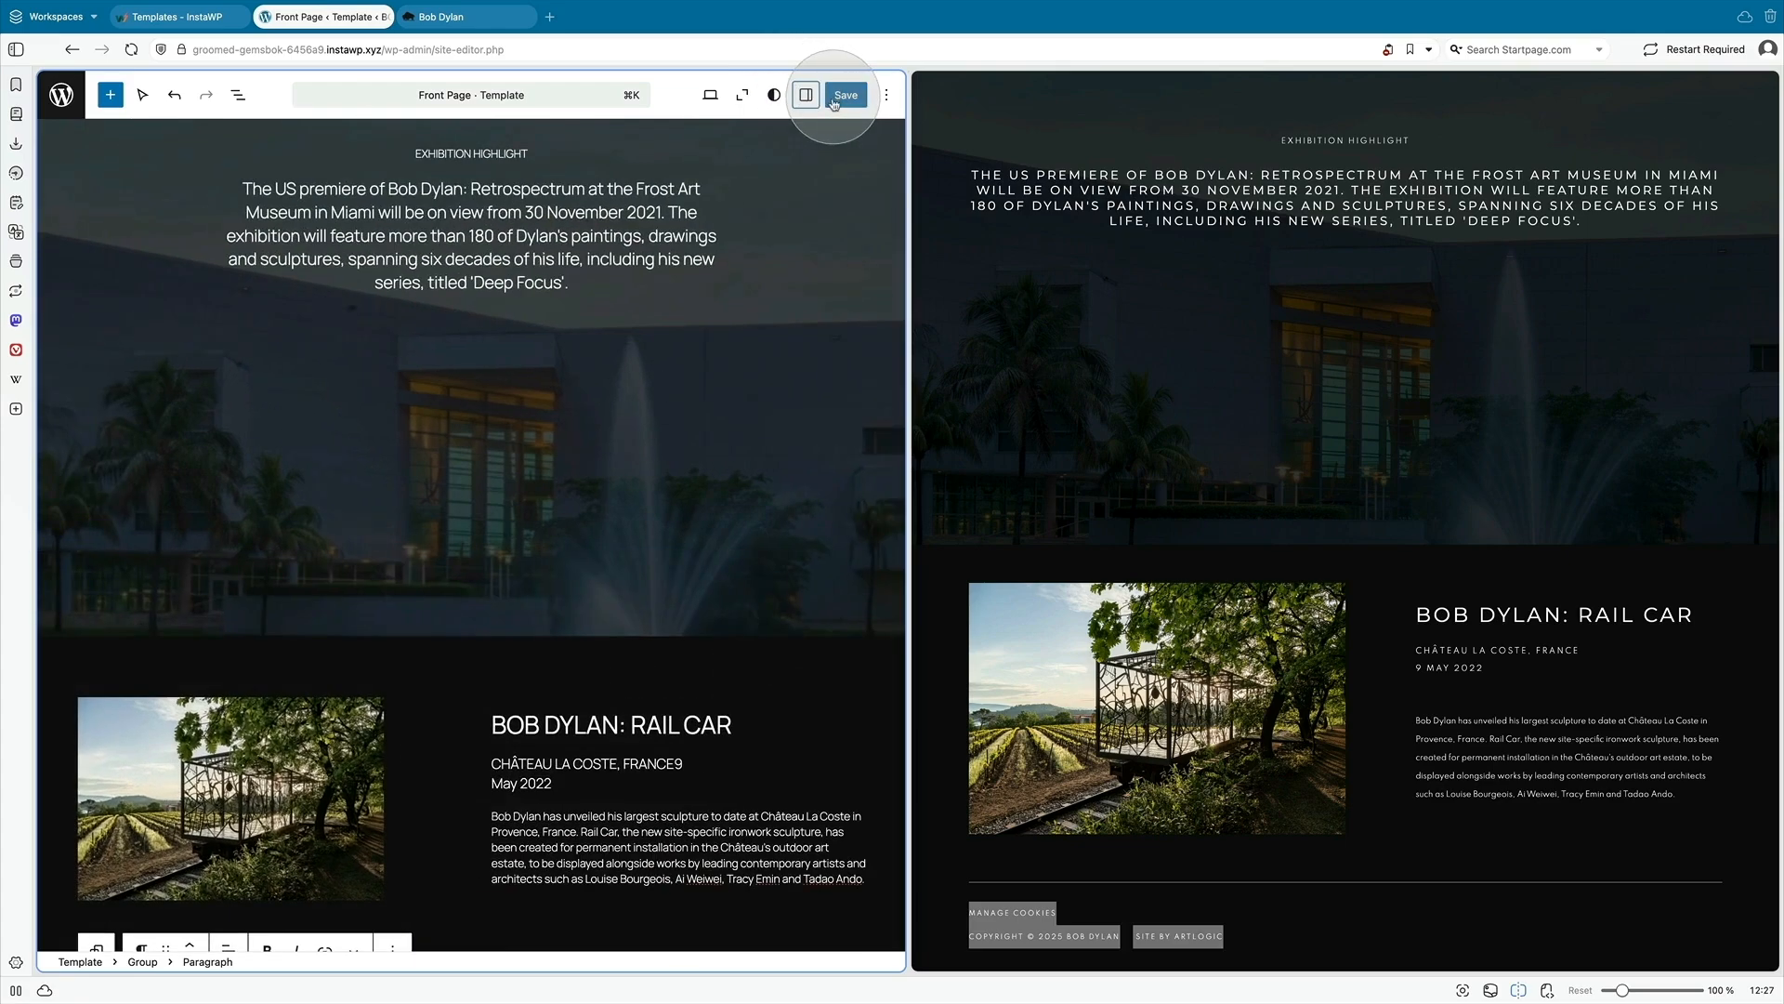
scroll(725, 470, "up", 10)
scroll(734, 484, "up", 6)
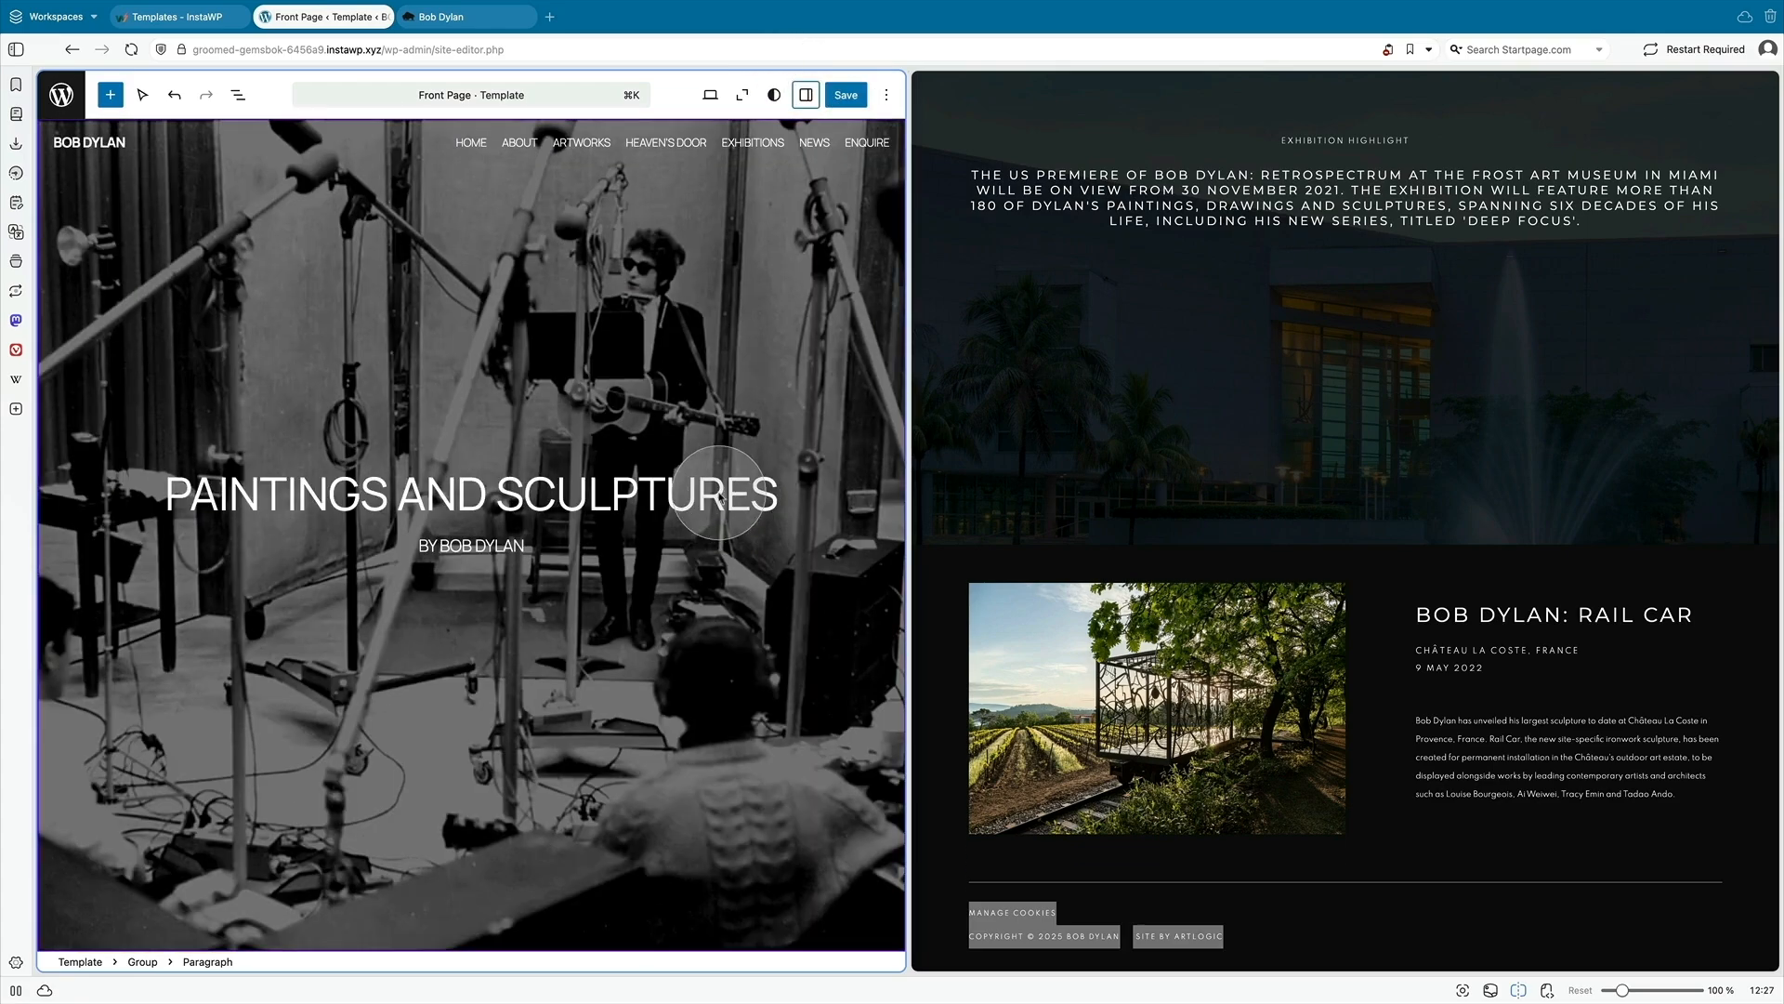
scroll(1261, 474, "up", 10)
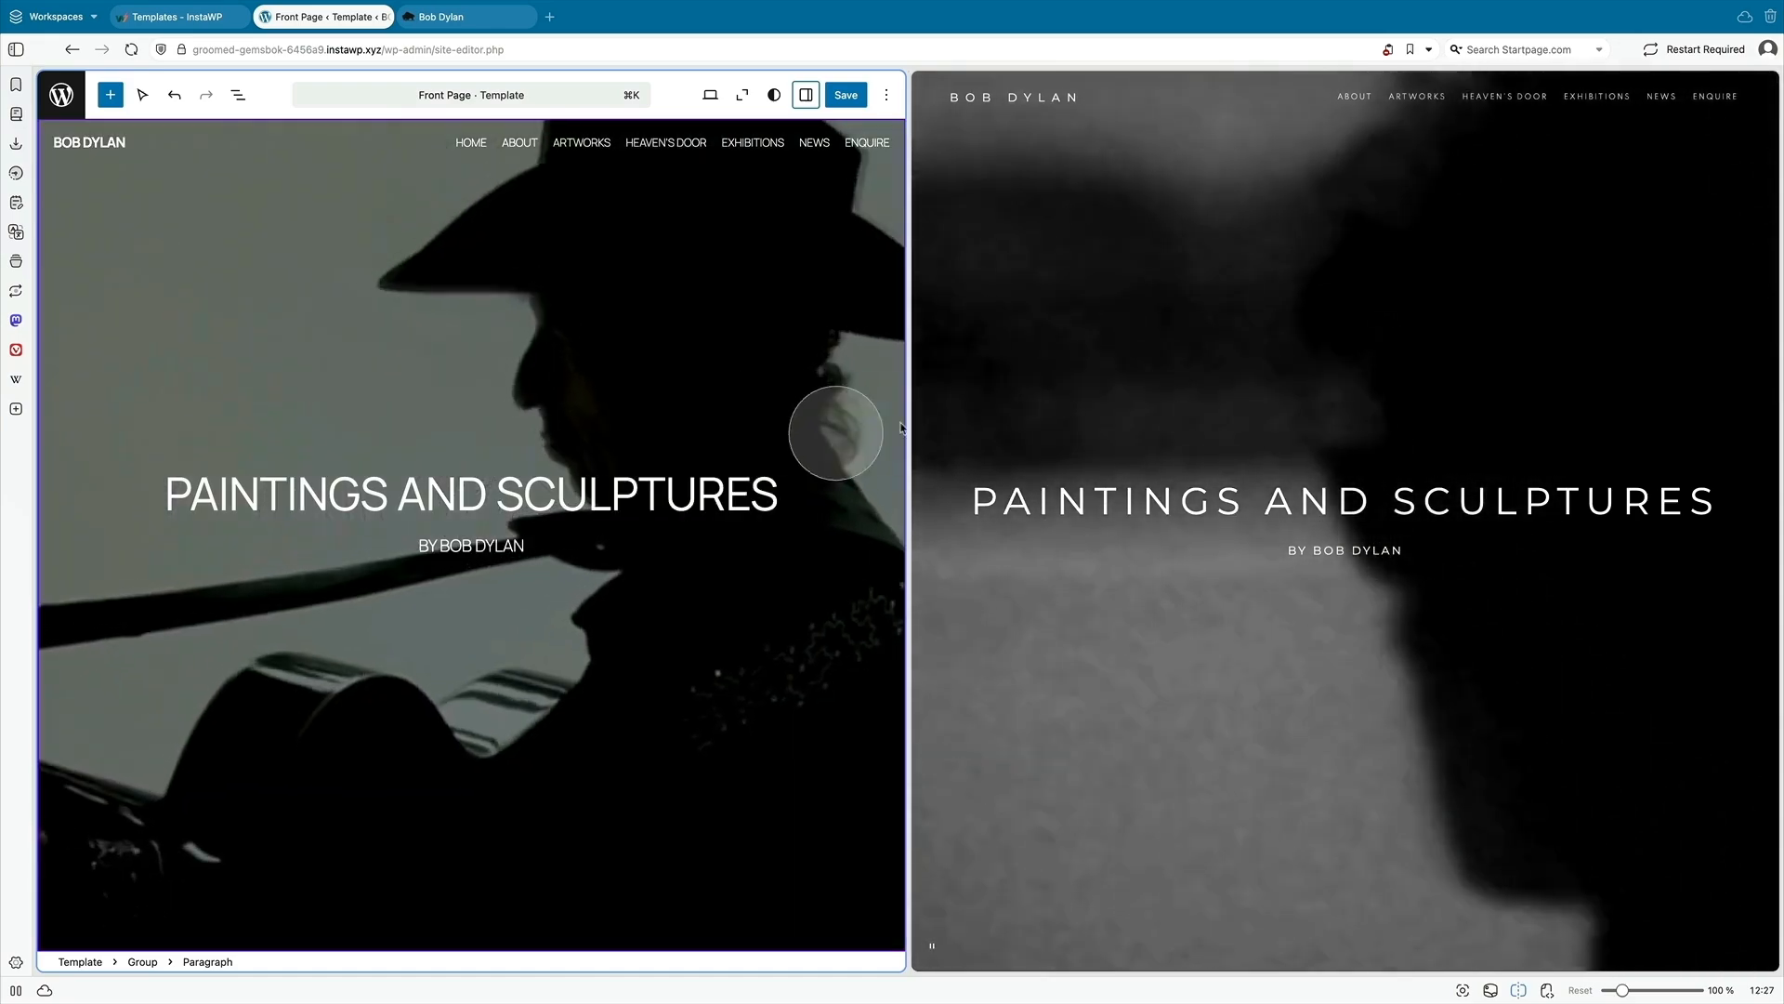
scroll(837, 478, "down", 3)
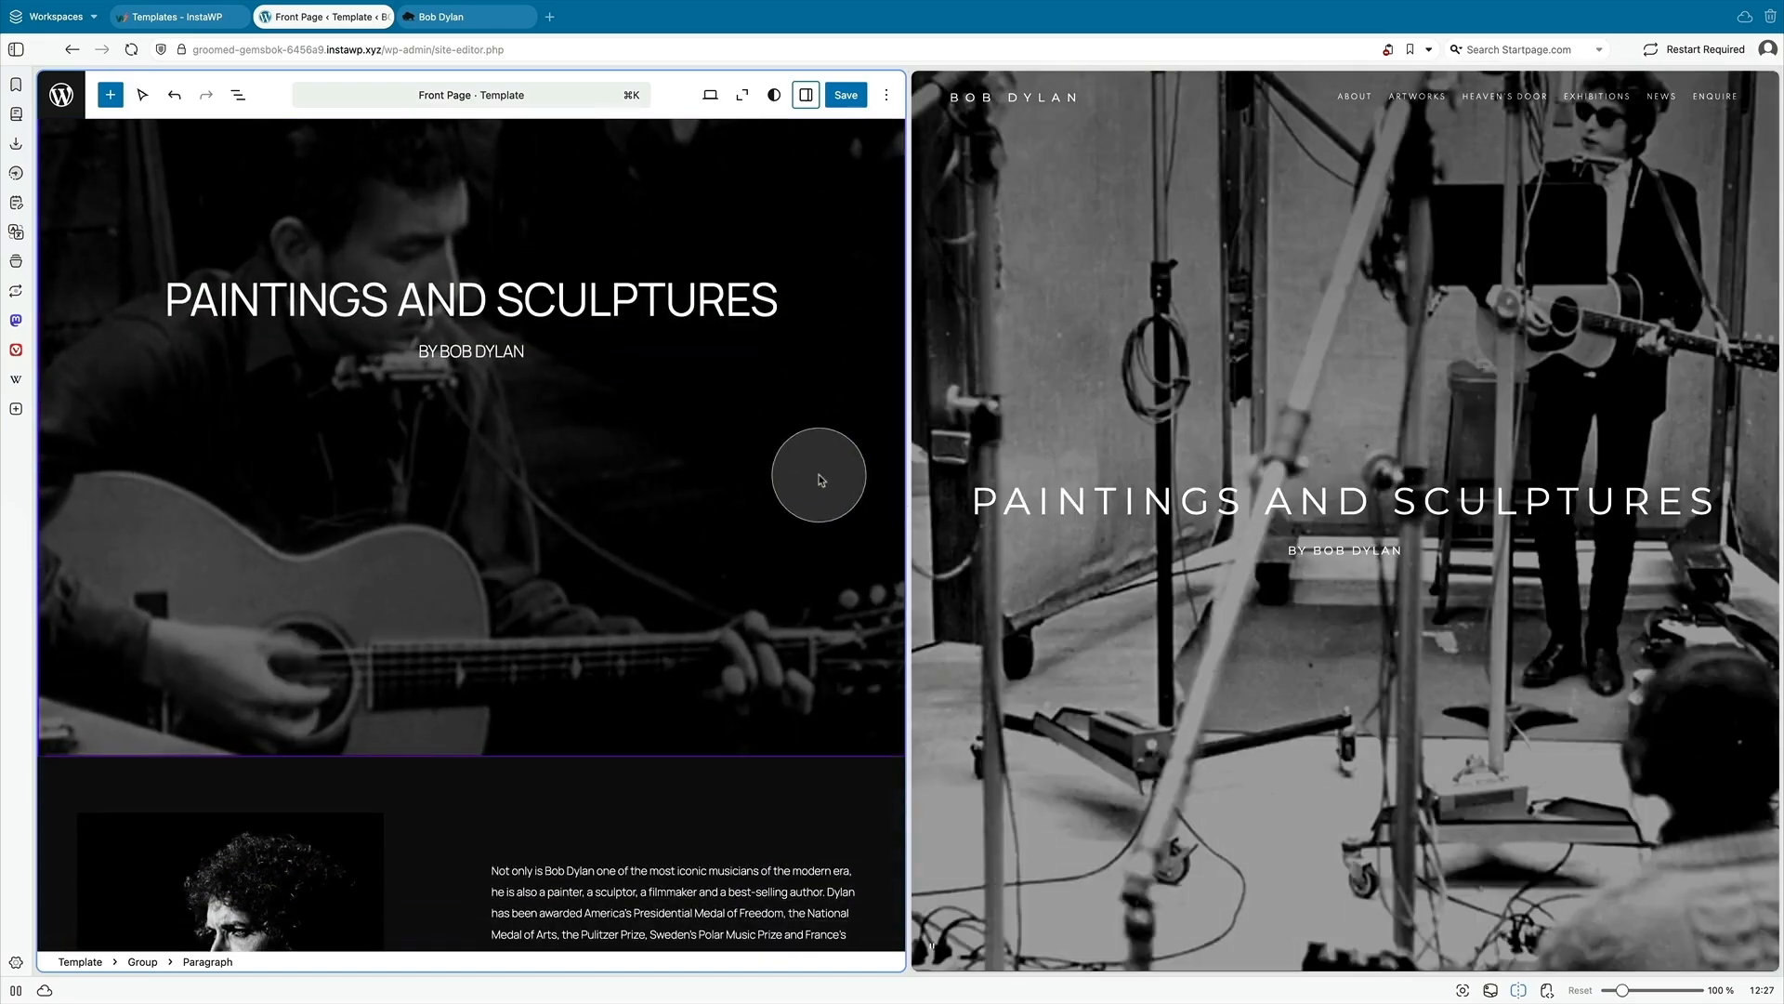
scroll(925, 418, "down", 3)
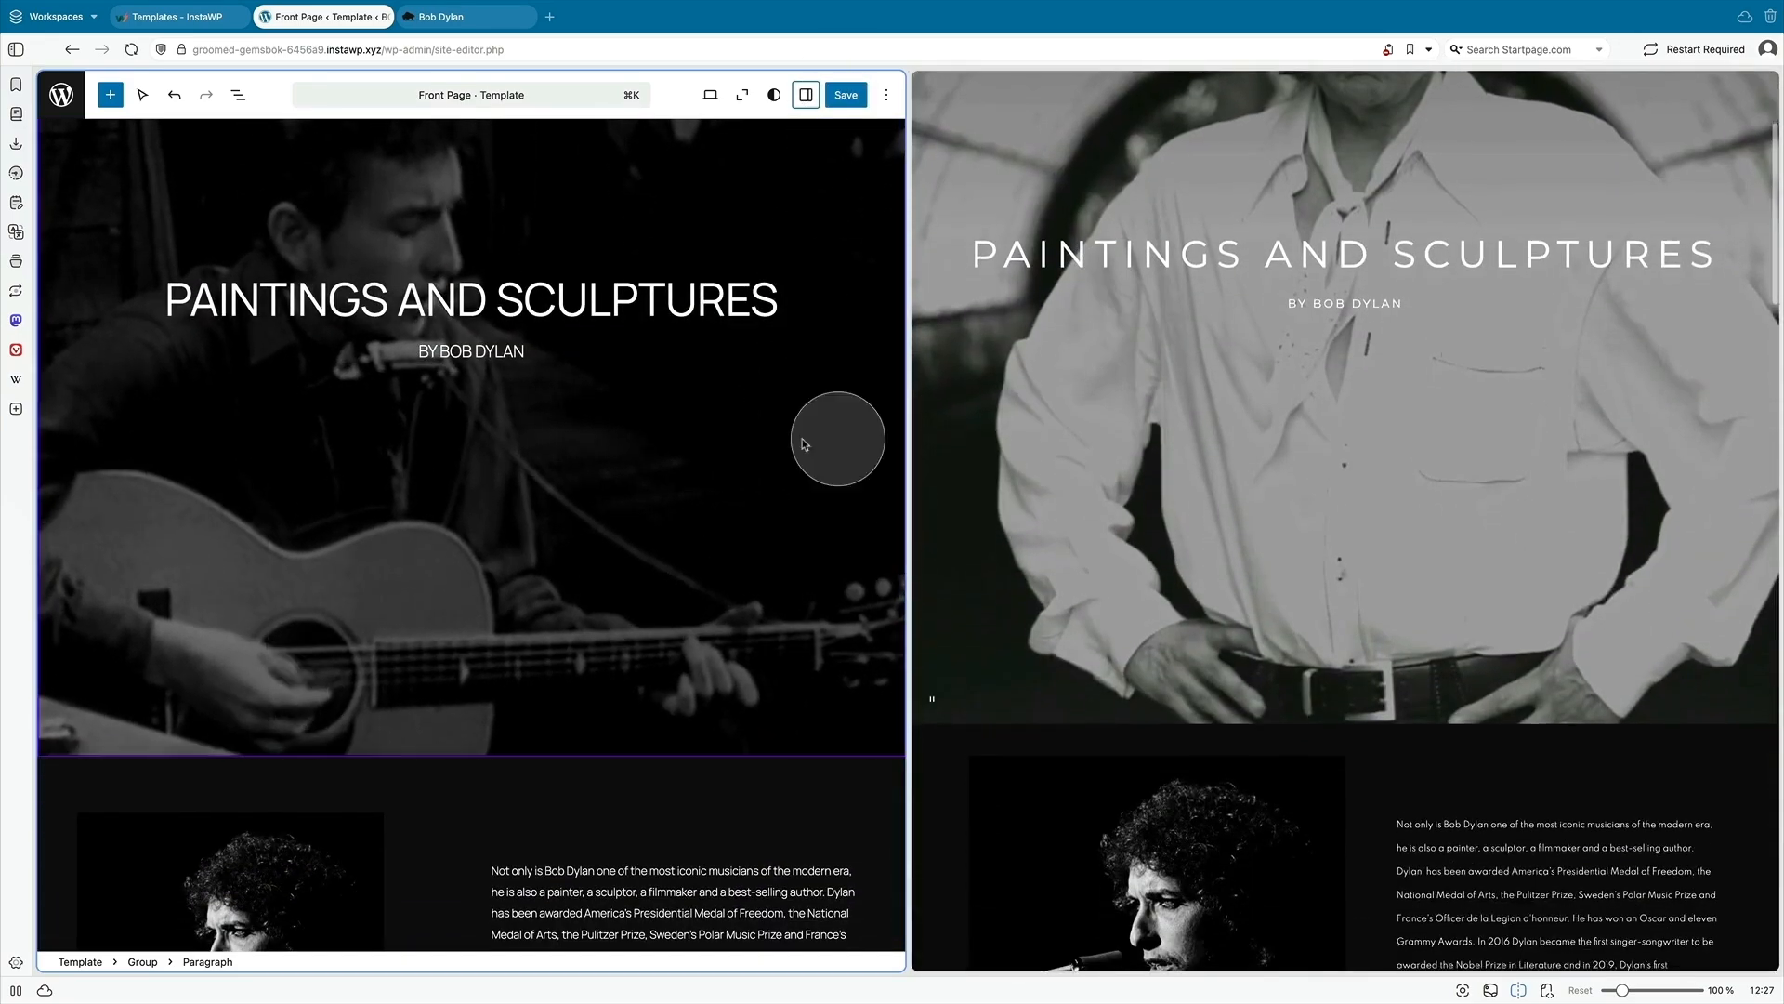
scroll(788, 443, "down", 3)
scroll(788, 443, "down", 5)
scroll(1232, 469, "down", 5)
scroll(1162, 482, "down", 3)
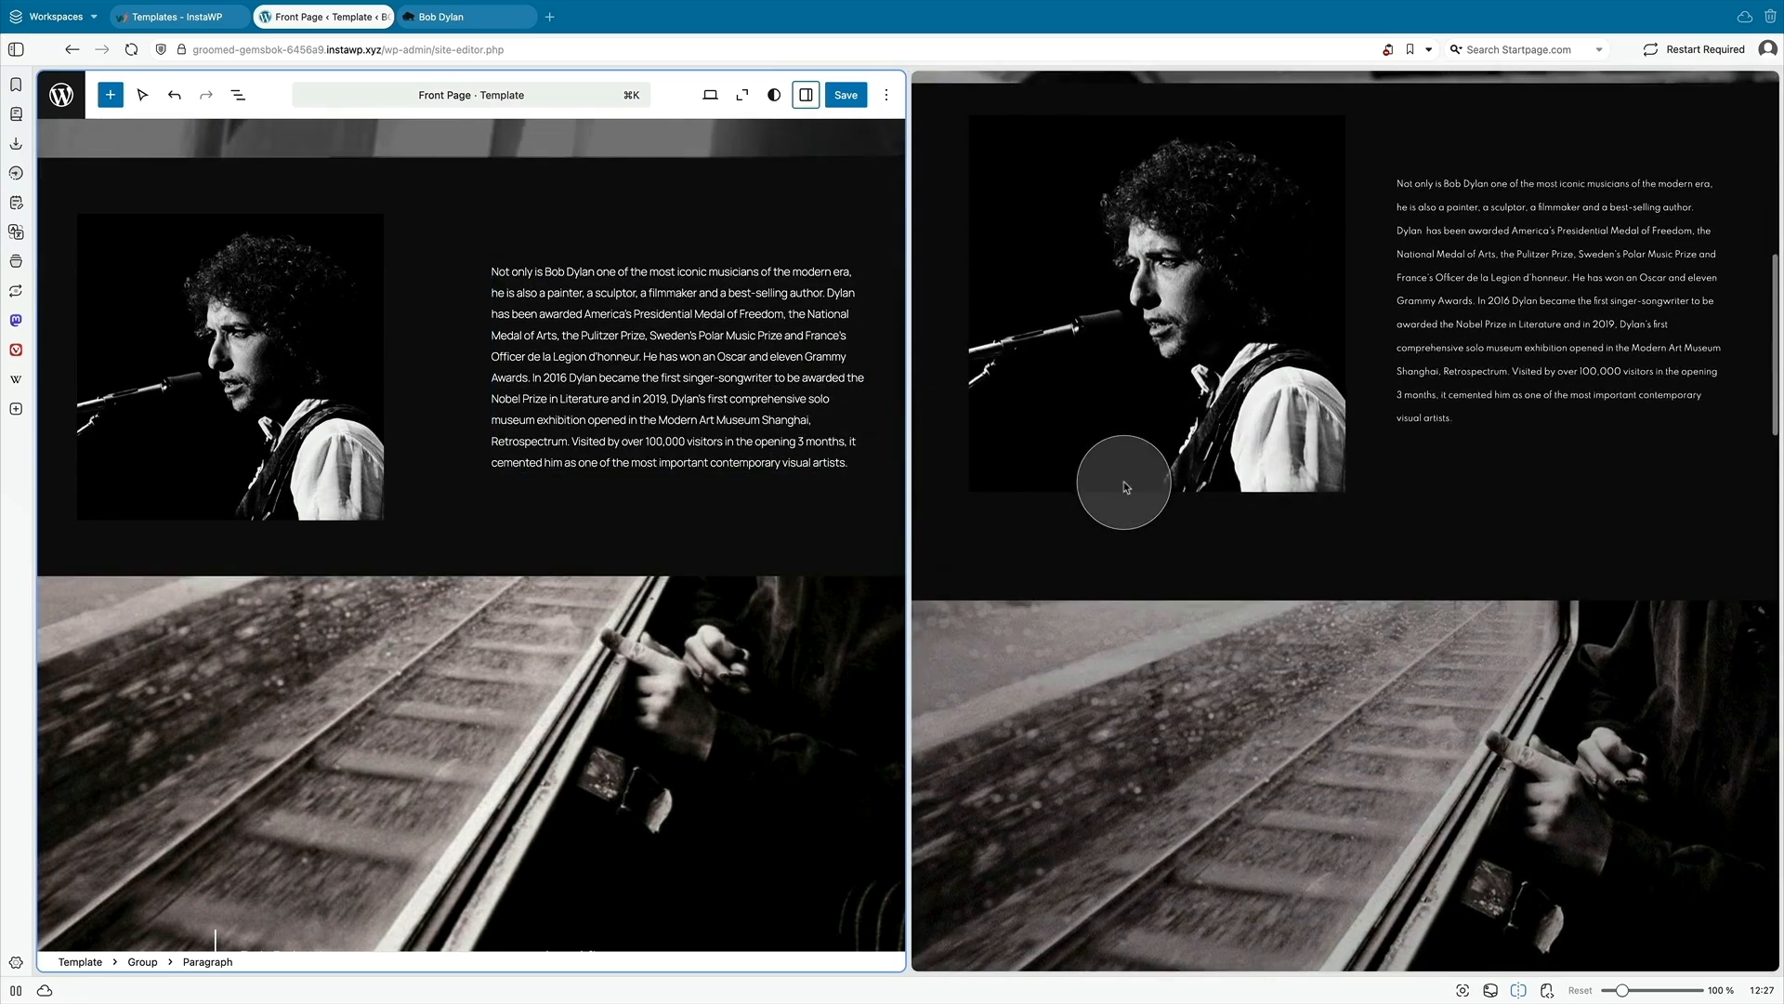
scroll(1125, 486, "up", 1)
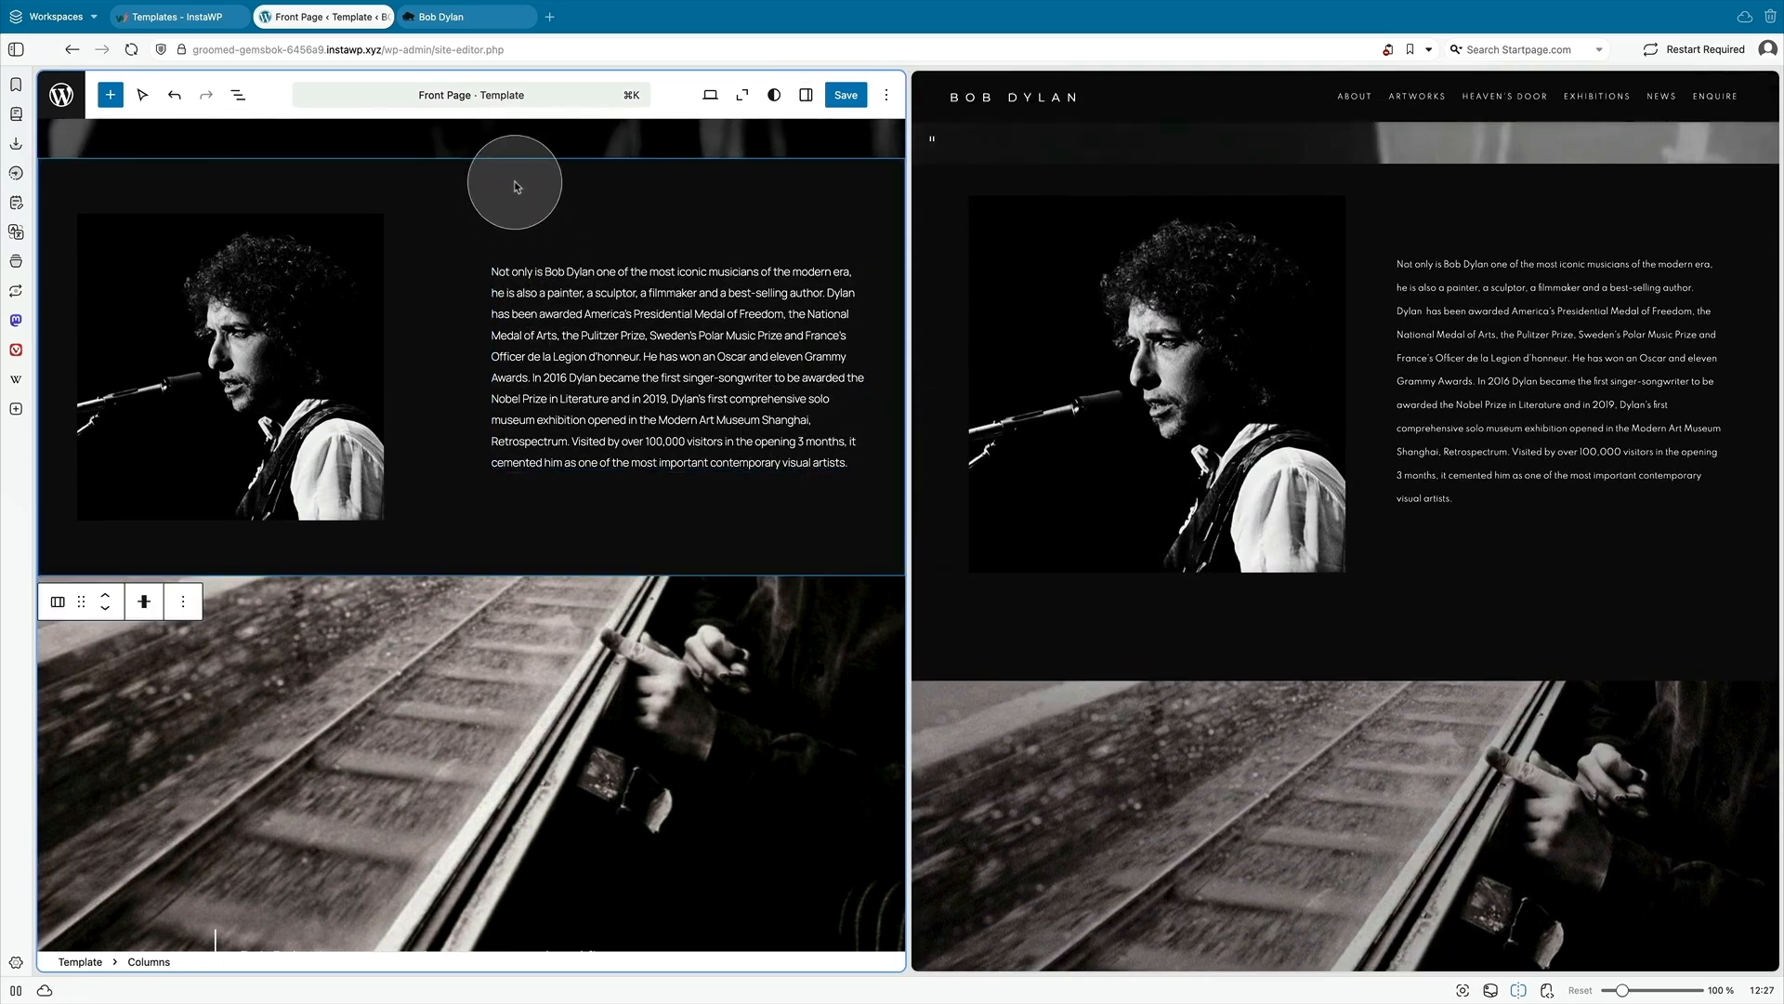
- Set the vertical padding of the biography Columns block to XX-Large
left_click(806, 95)
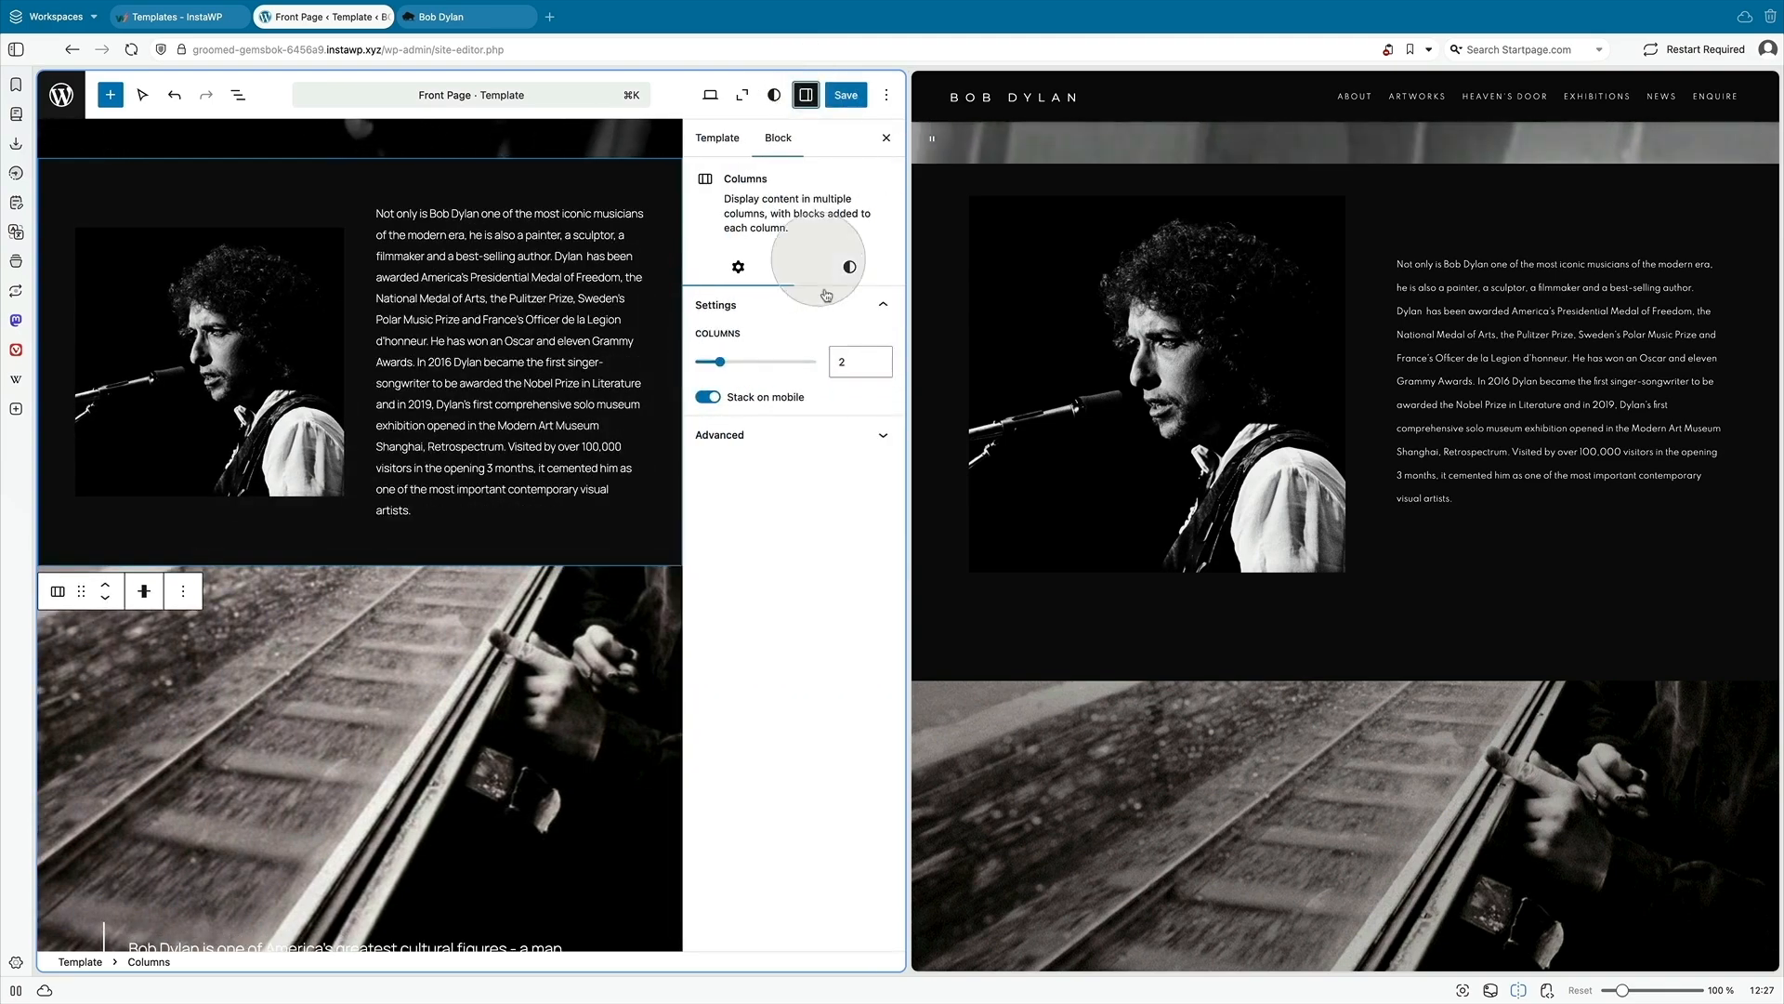
left_click(846, 270)
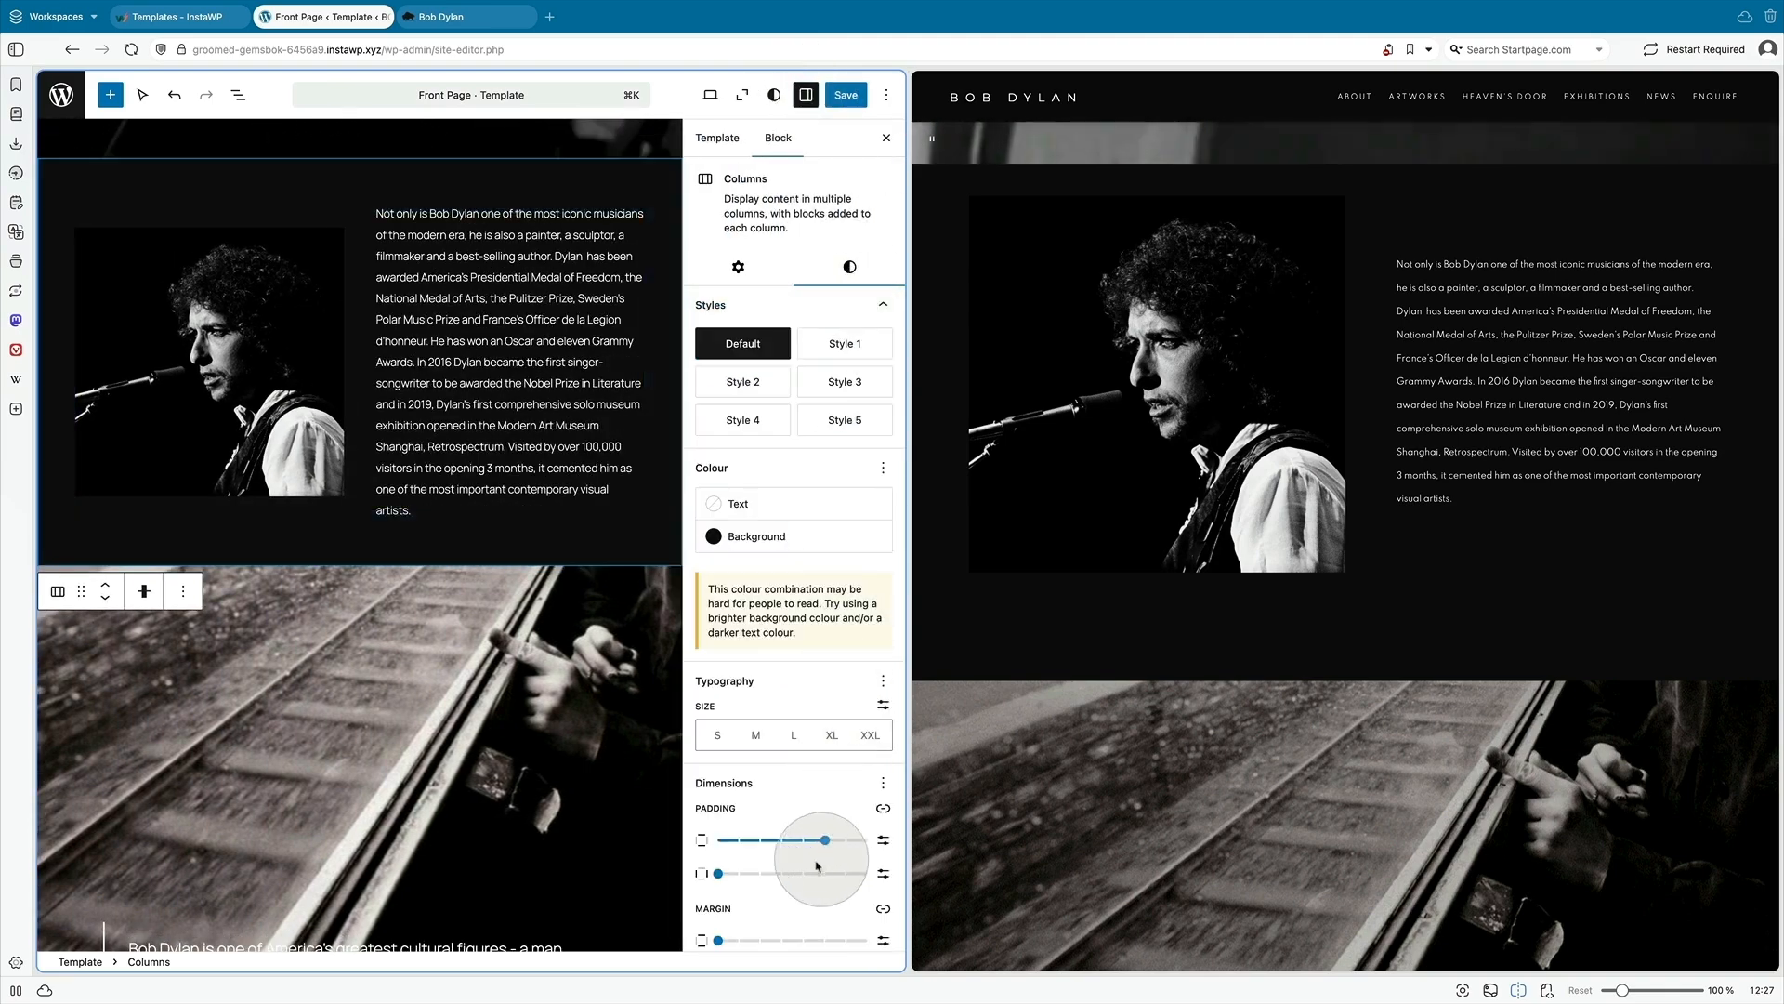
scroll(818, 883, "down", 2)
left_click_drag(846, 761, 872, 757)
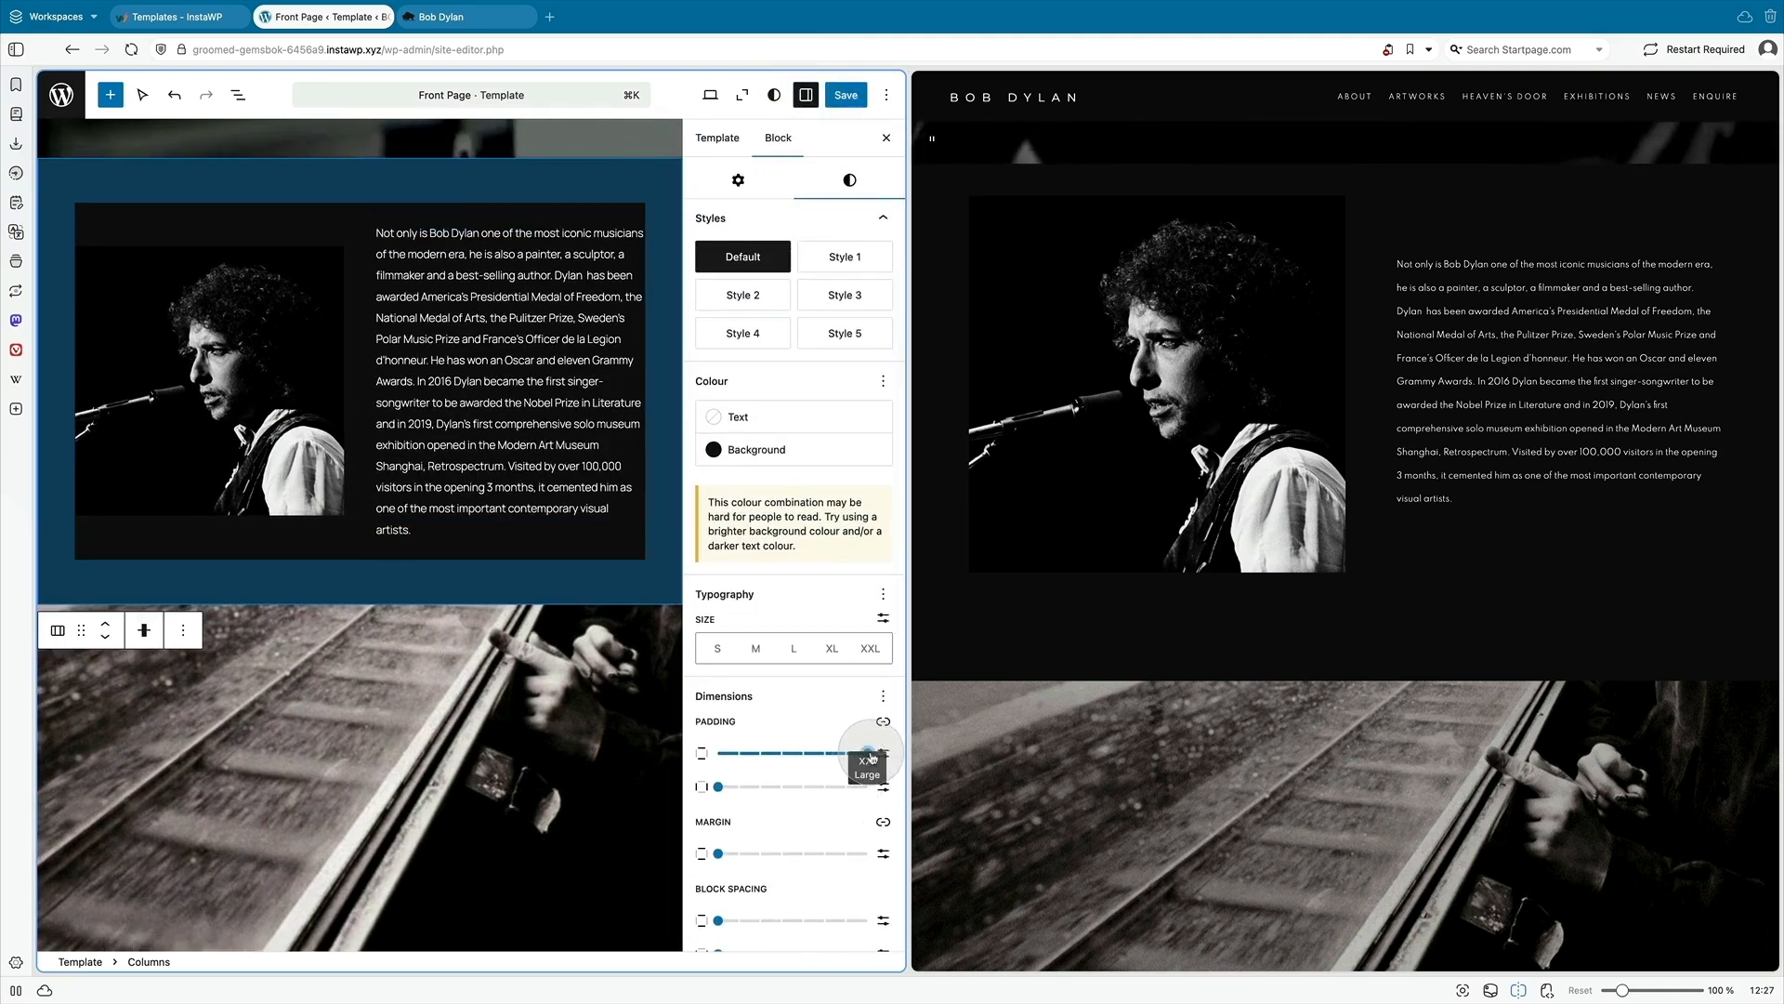
left_click(803, 100)
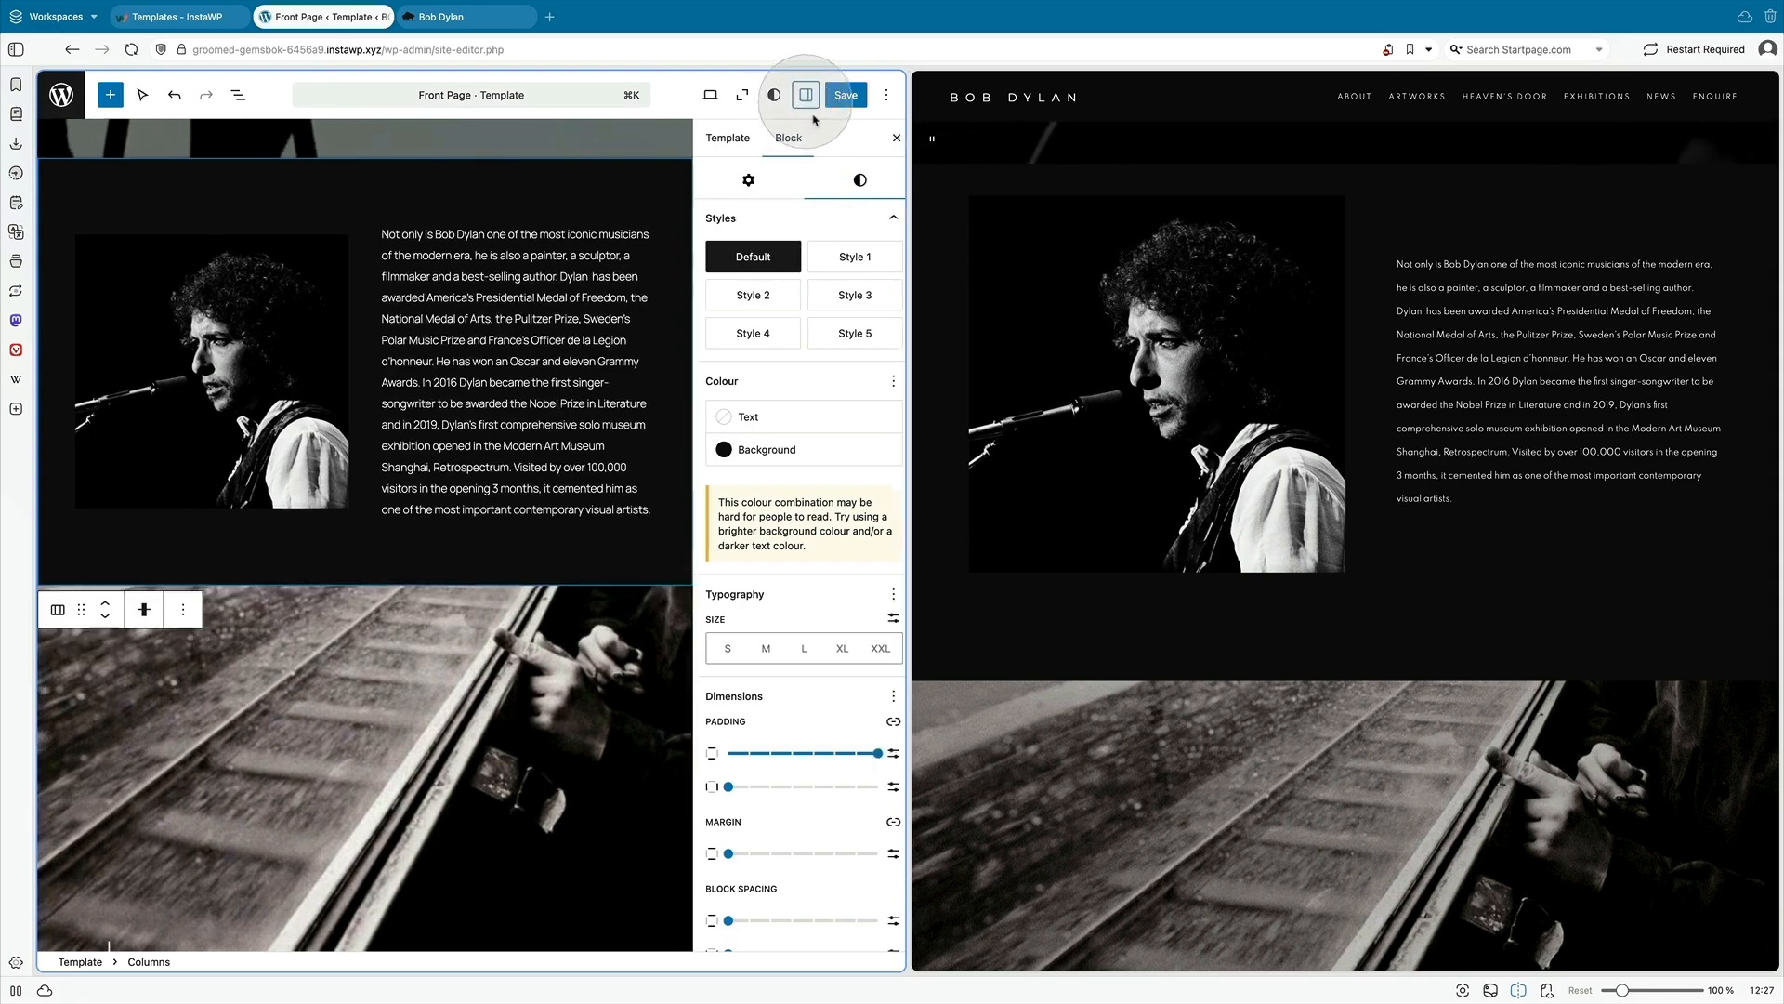
- Compare the rebuilt page with the original website, from the padded biography section through the train image to the Discover Artwork columns
scroll(960, 470, "up", 2)
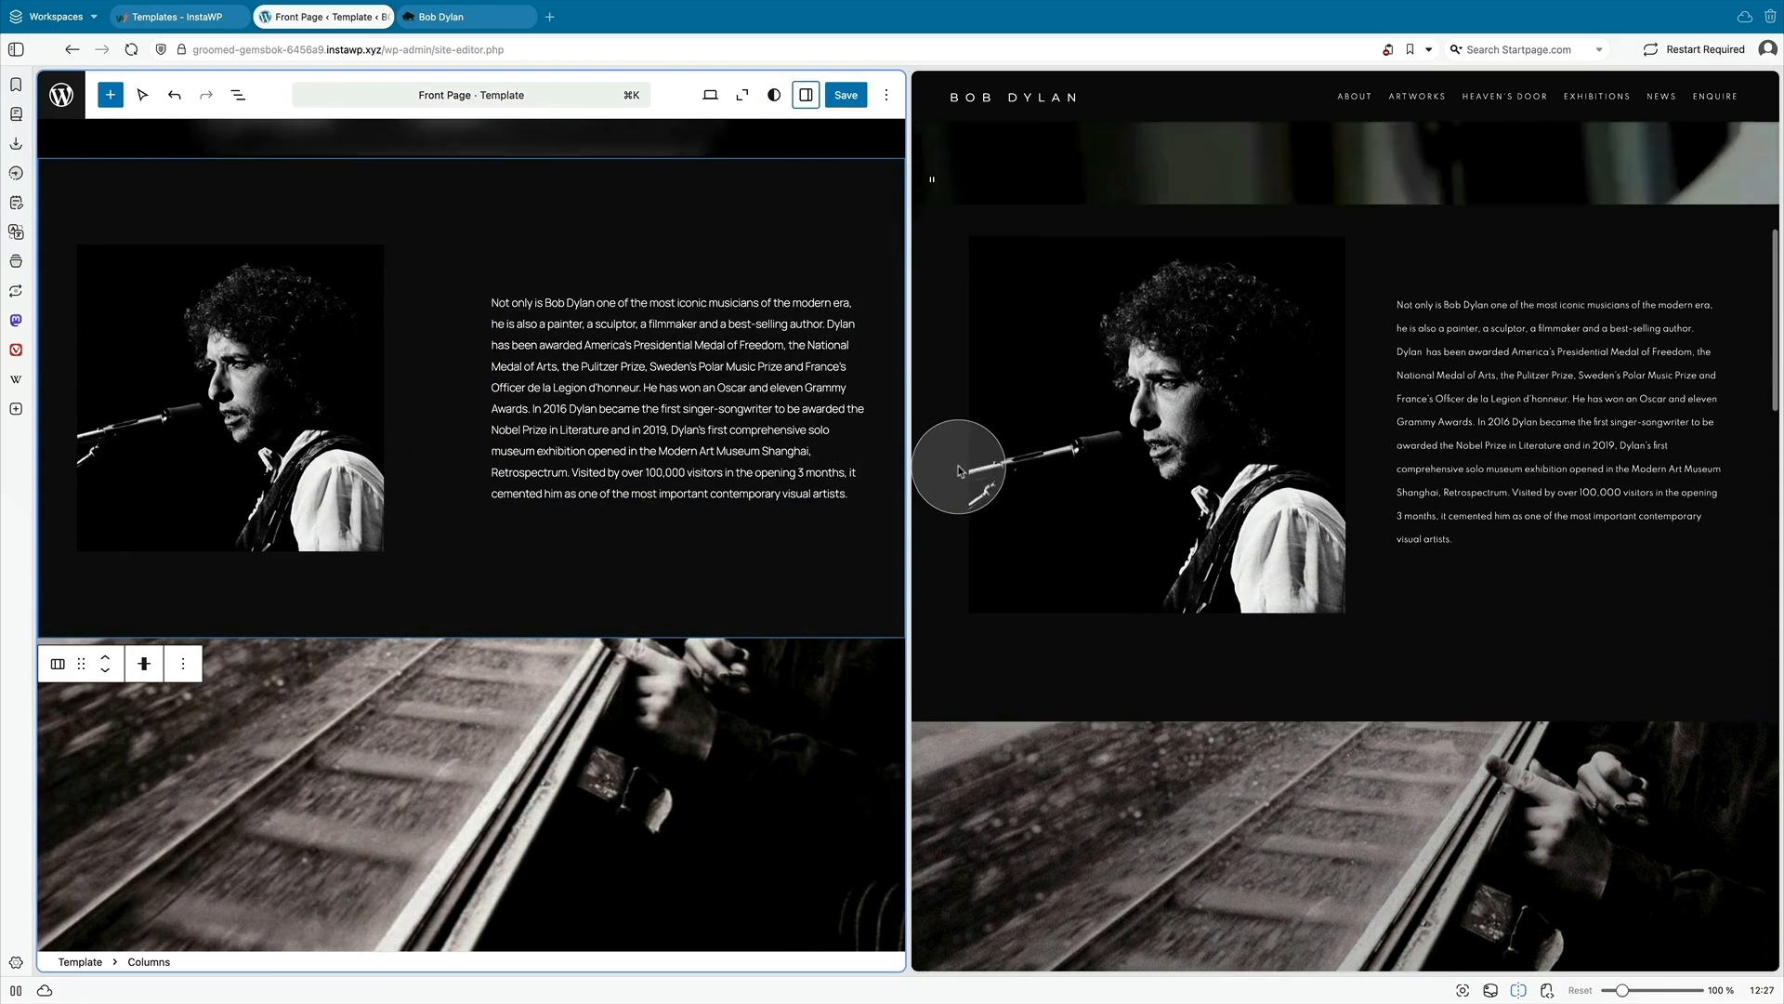
scroll(819, 437, "up", 3)
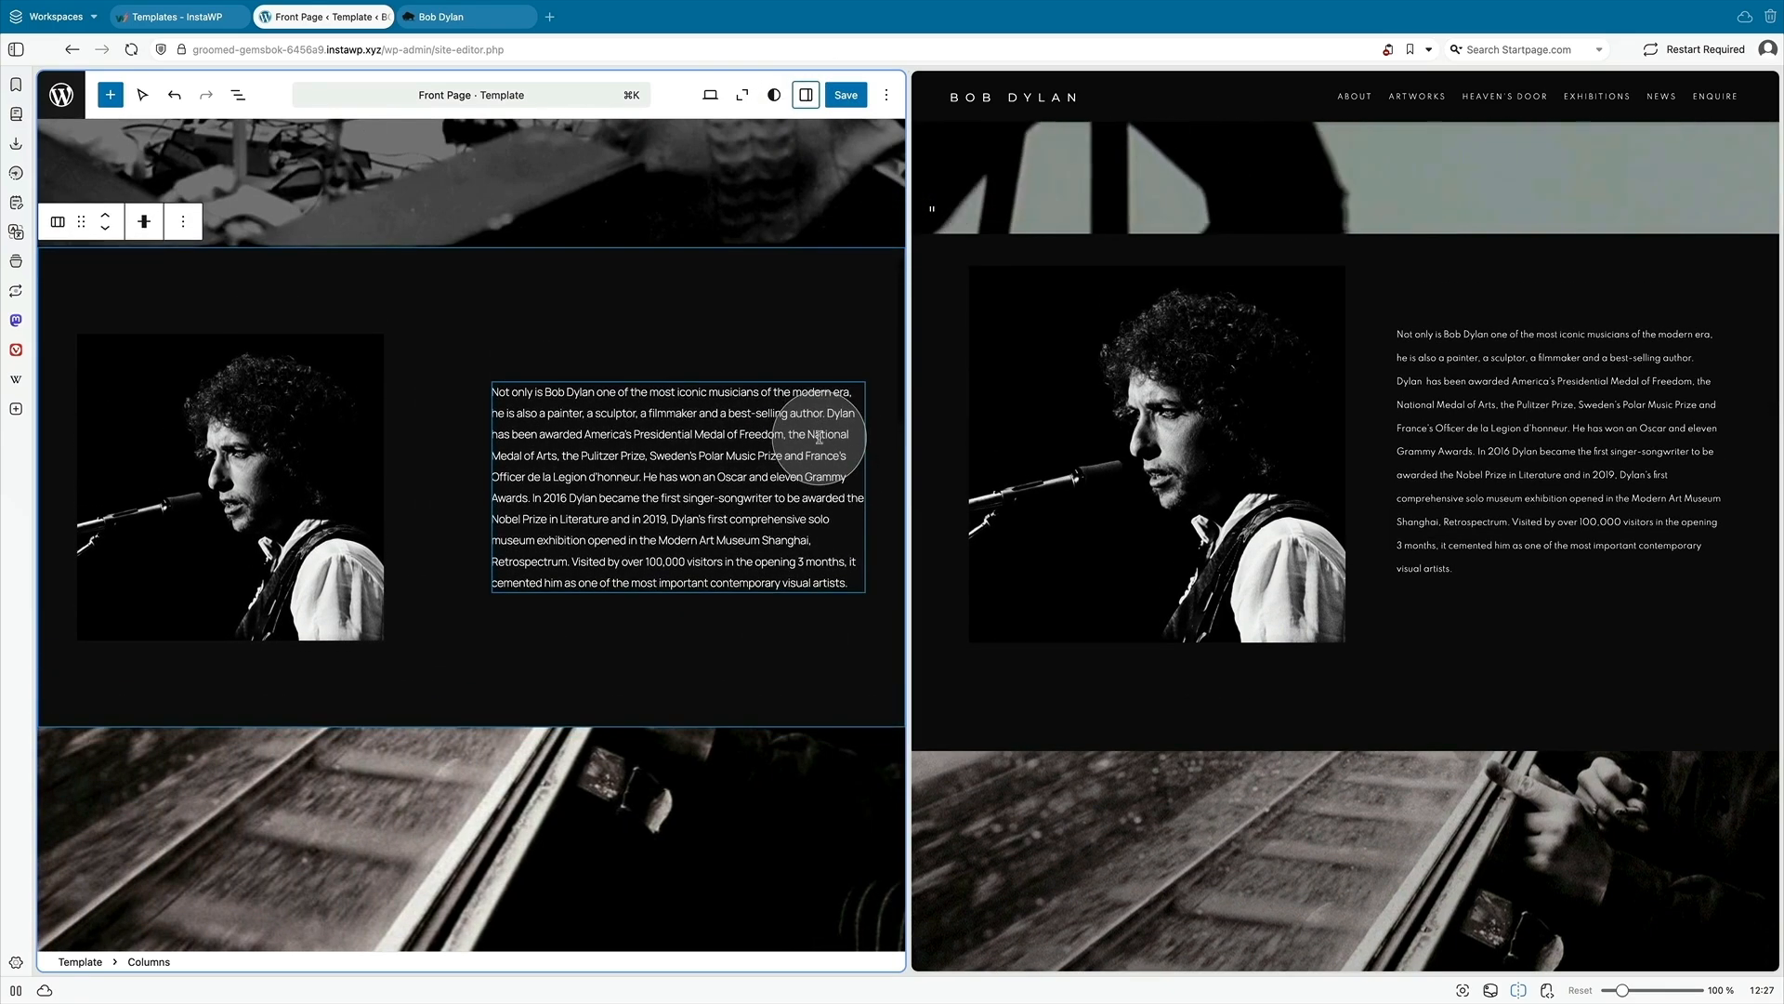
scroll(771, 460, "down", 5)
scroll(754, 470, "down", 2)
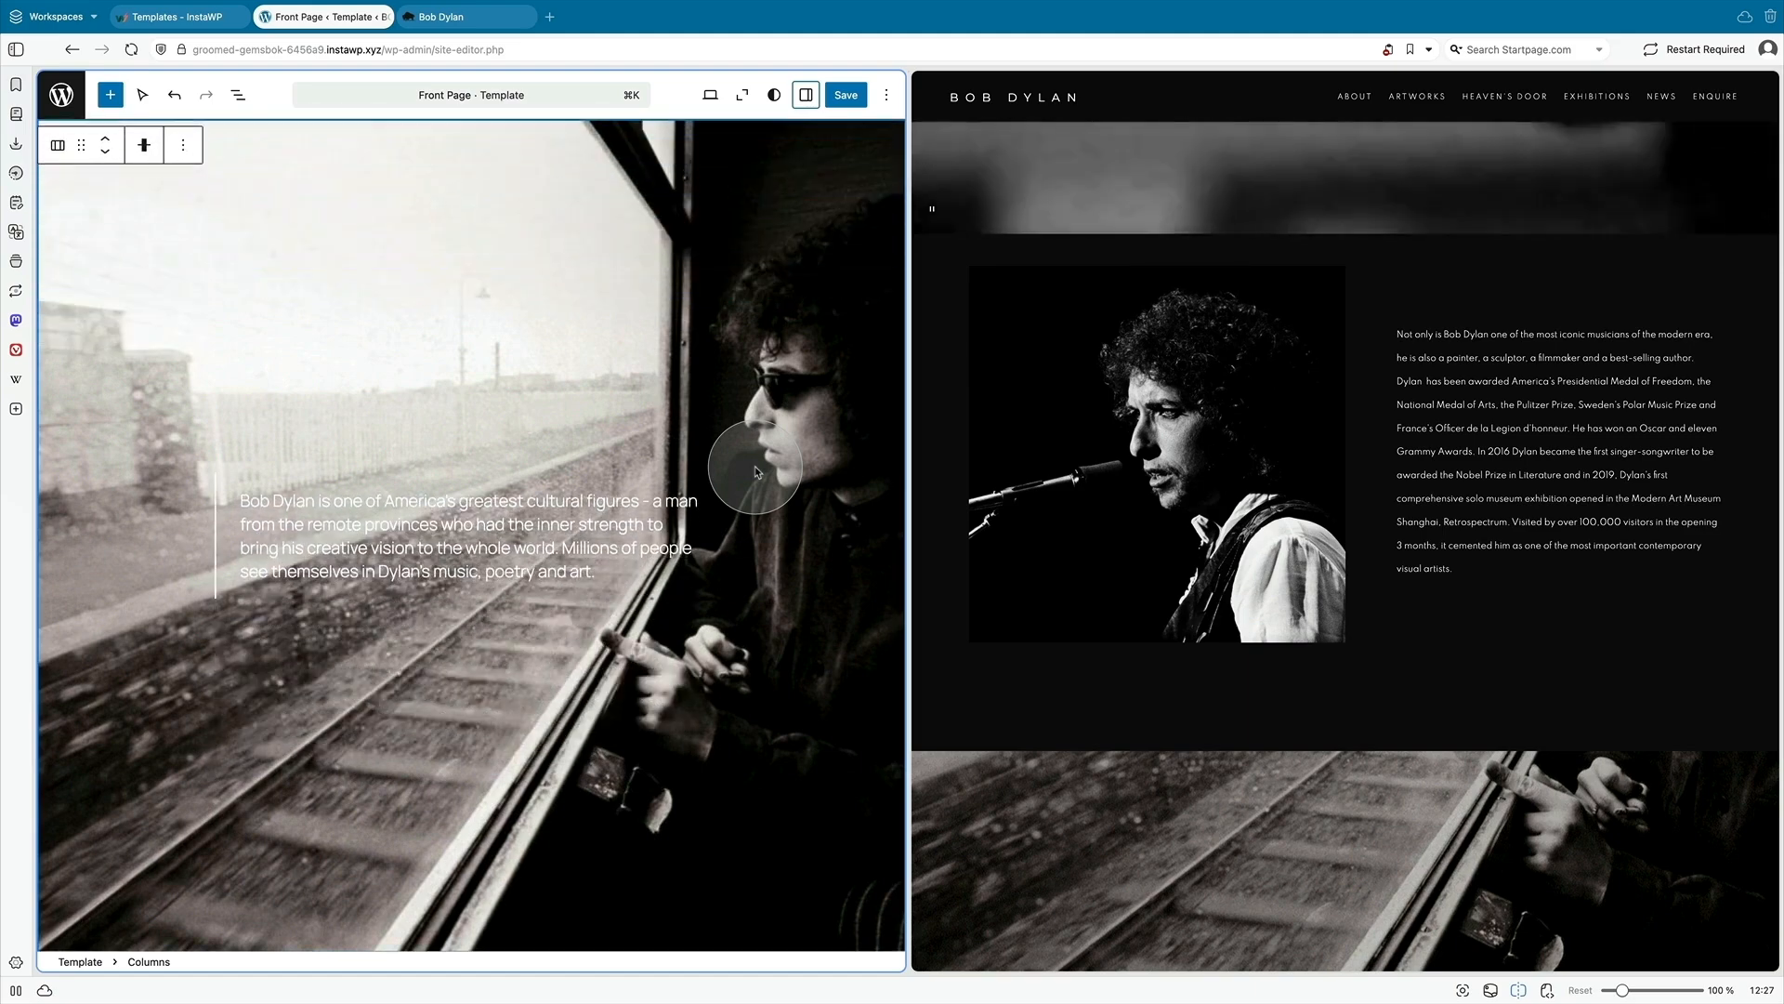
scroll(995, 493, "down", 8)
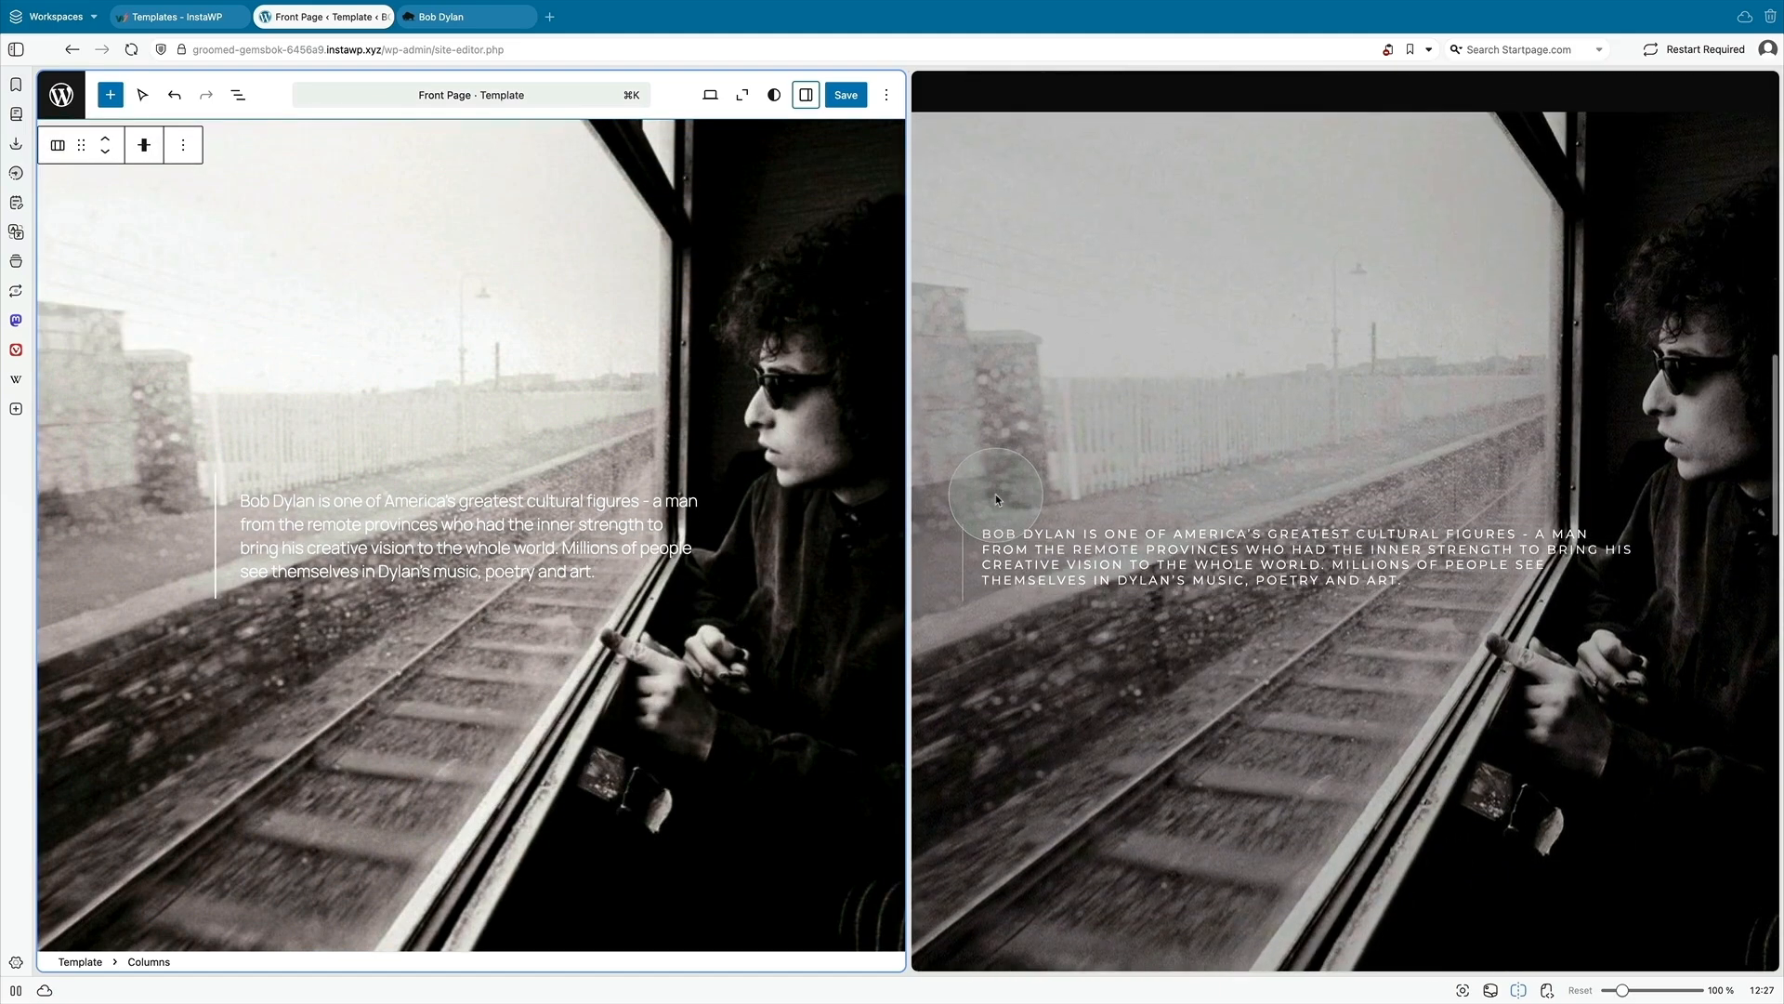
scroll(687, 506, "down", 8)
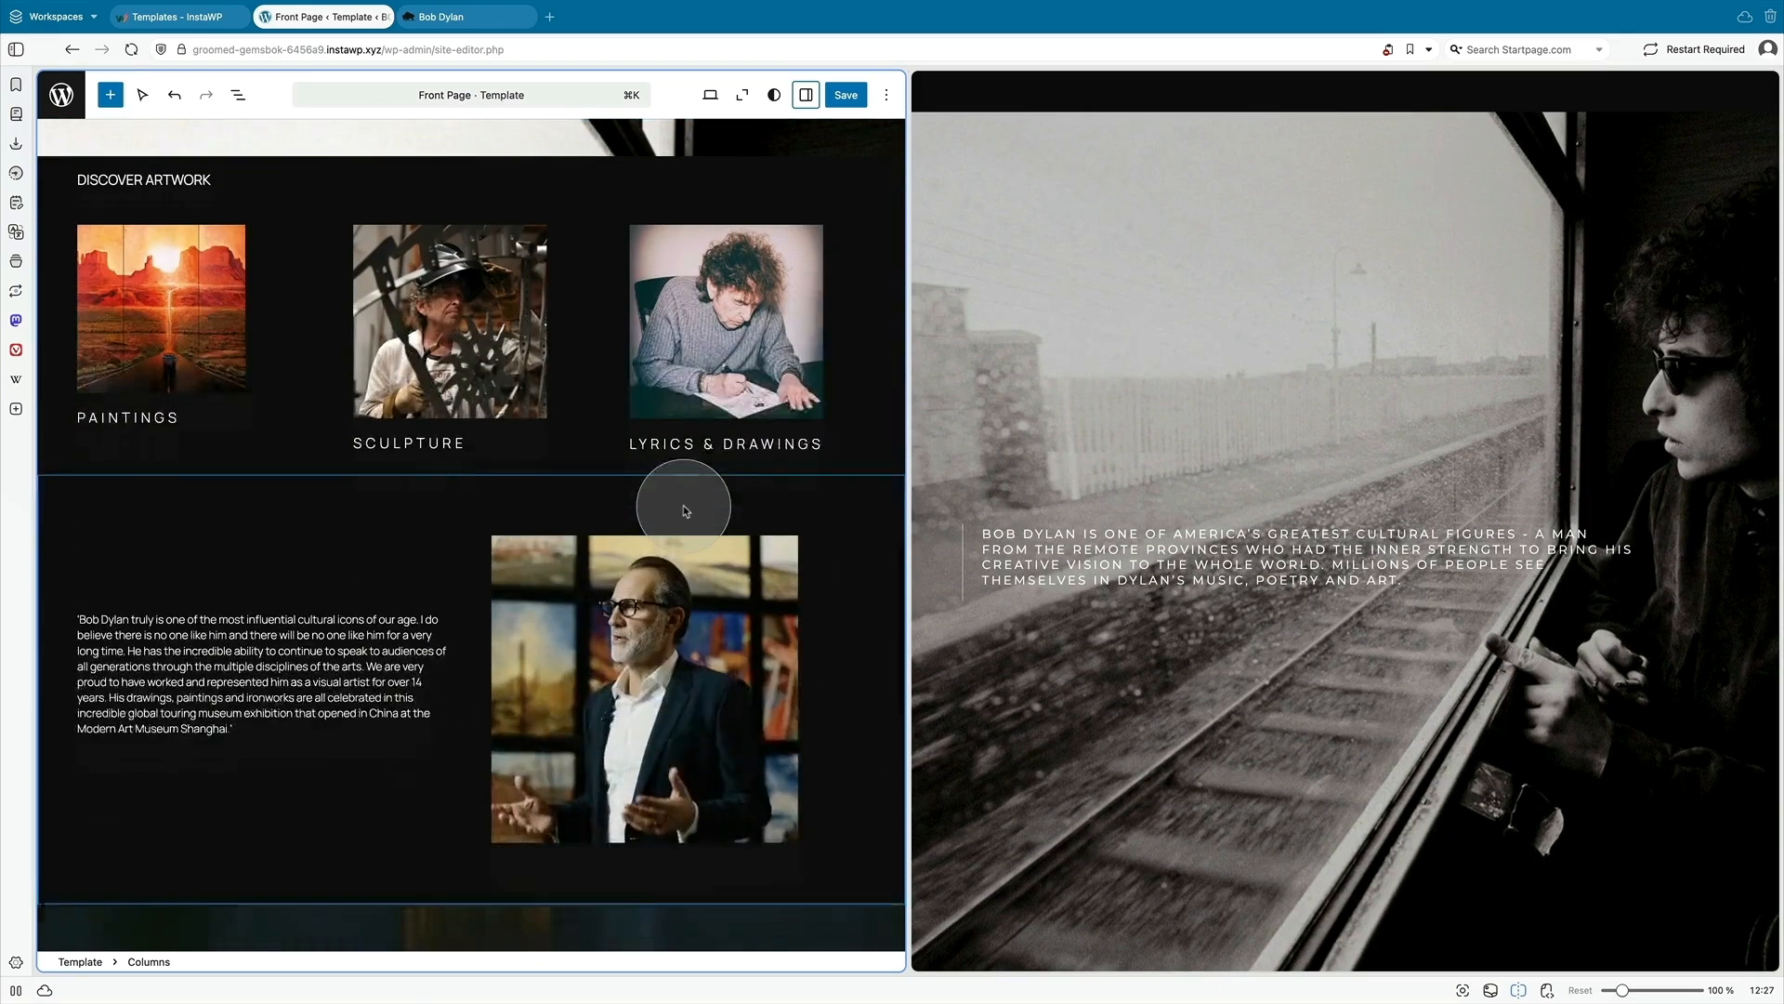
scroll(1116, 549, "down", 1)
scroll(1116, 548, "down", 10)
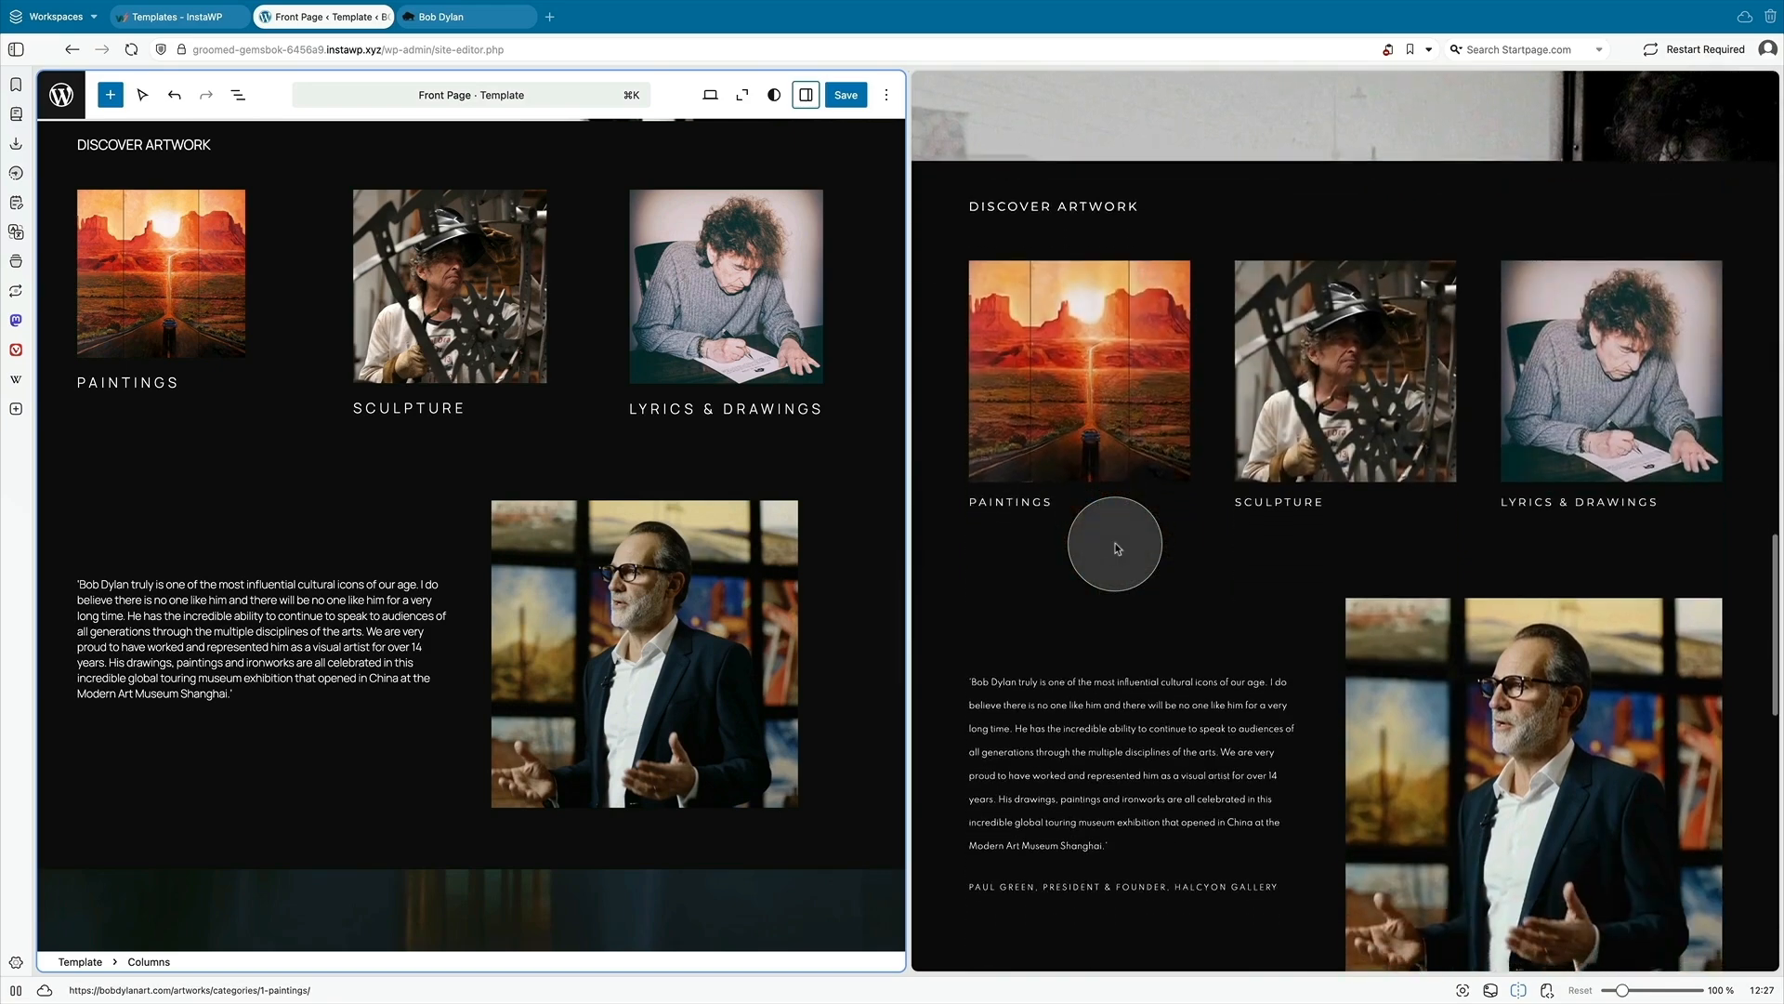
scroll(1035, 549, "up", 1)
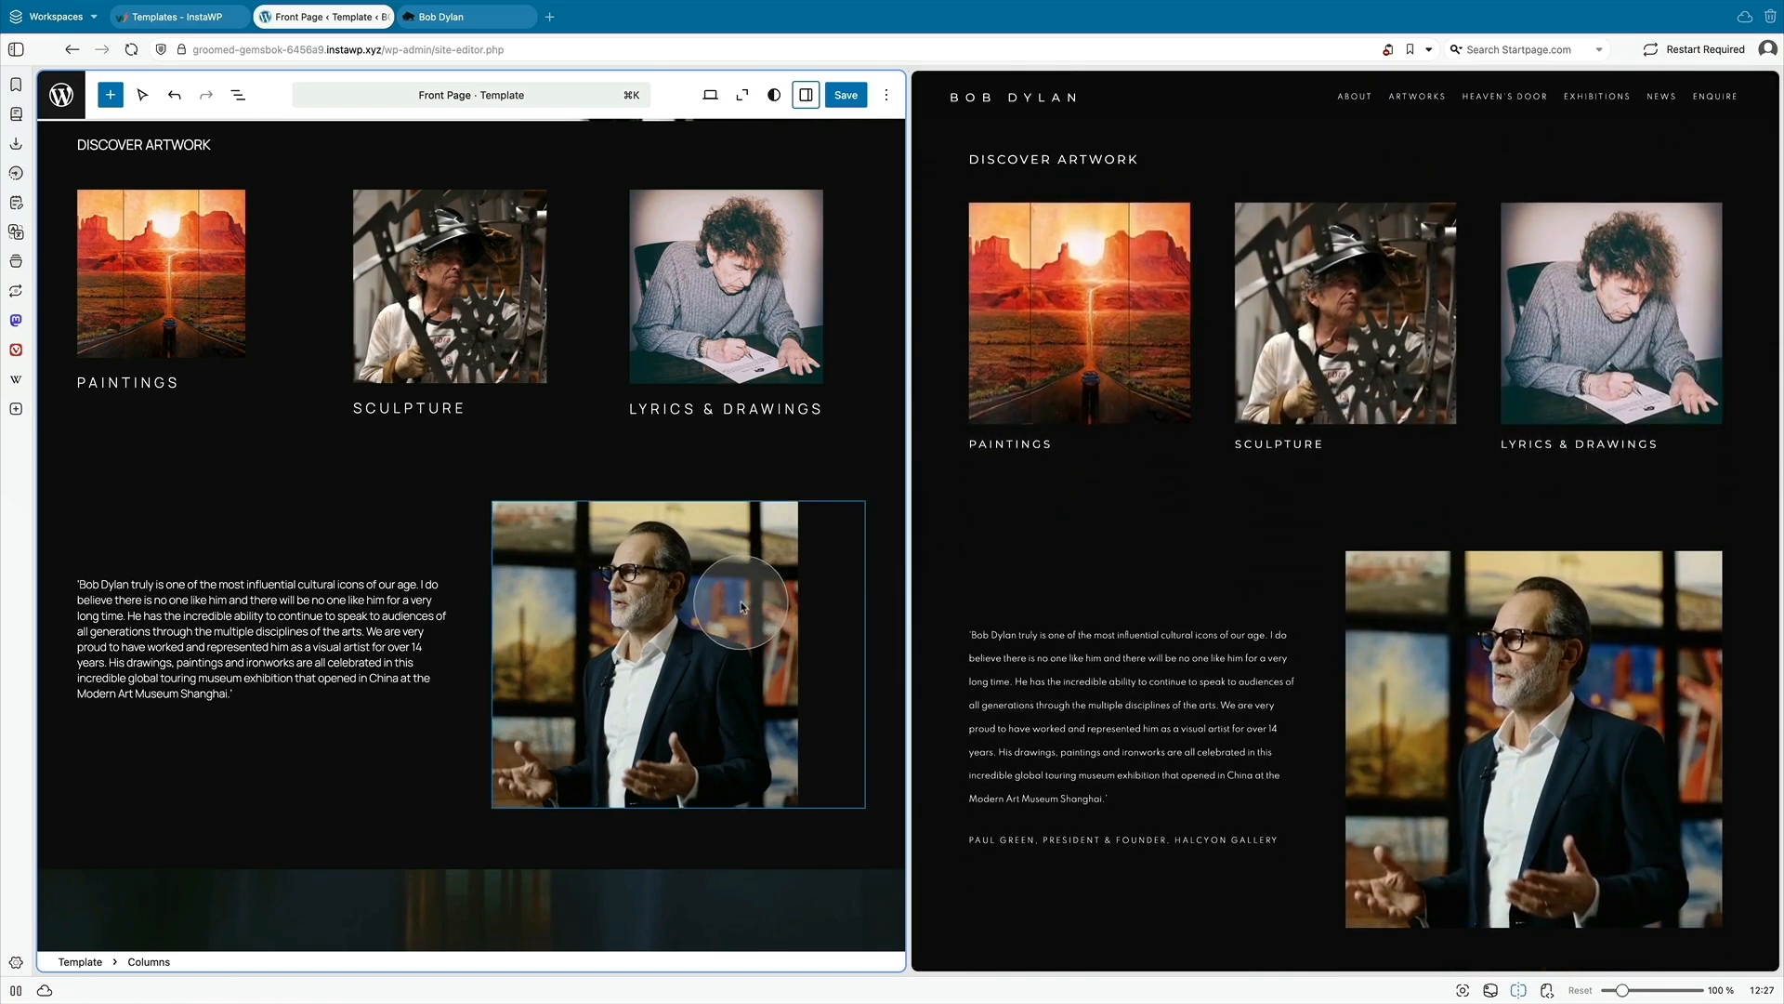
- Compare the gallery founder's quote, exhibition highlight, Rail Car and footer sections with the original website
scroll(729, 605, "down", 5)
scroll(1061, 617, "down", 4)
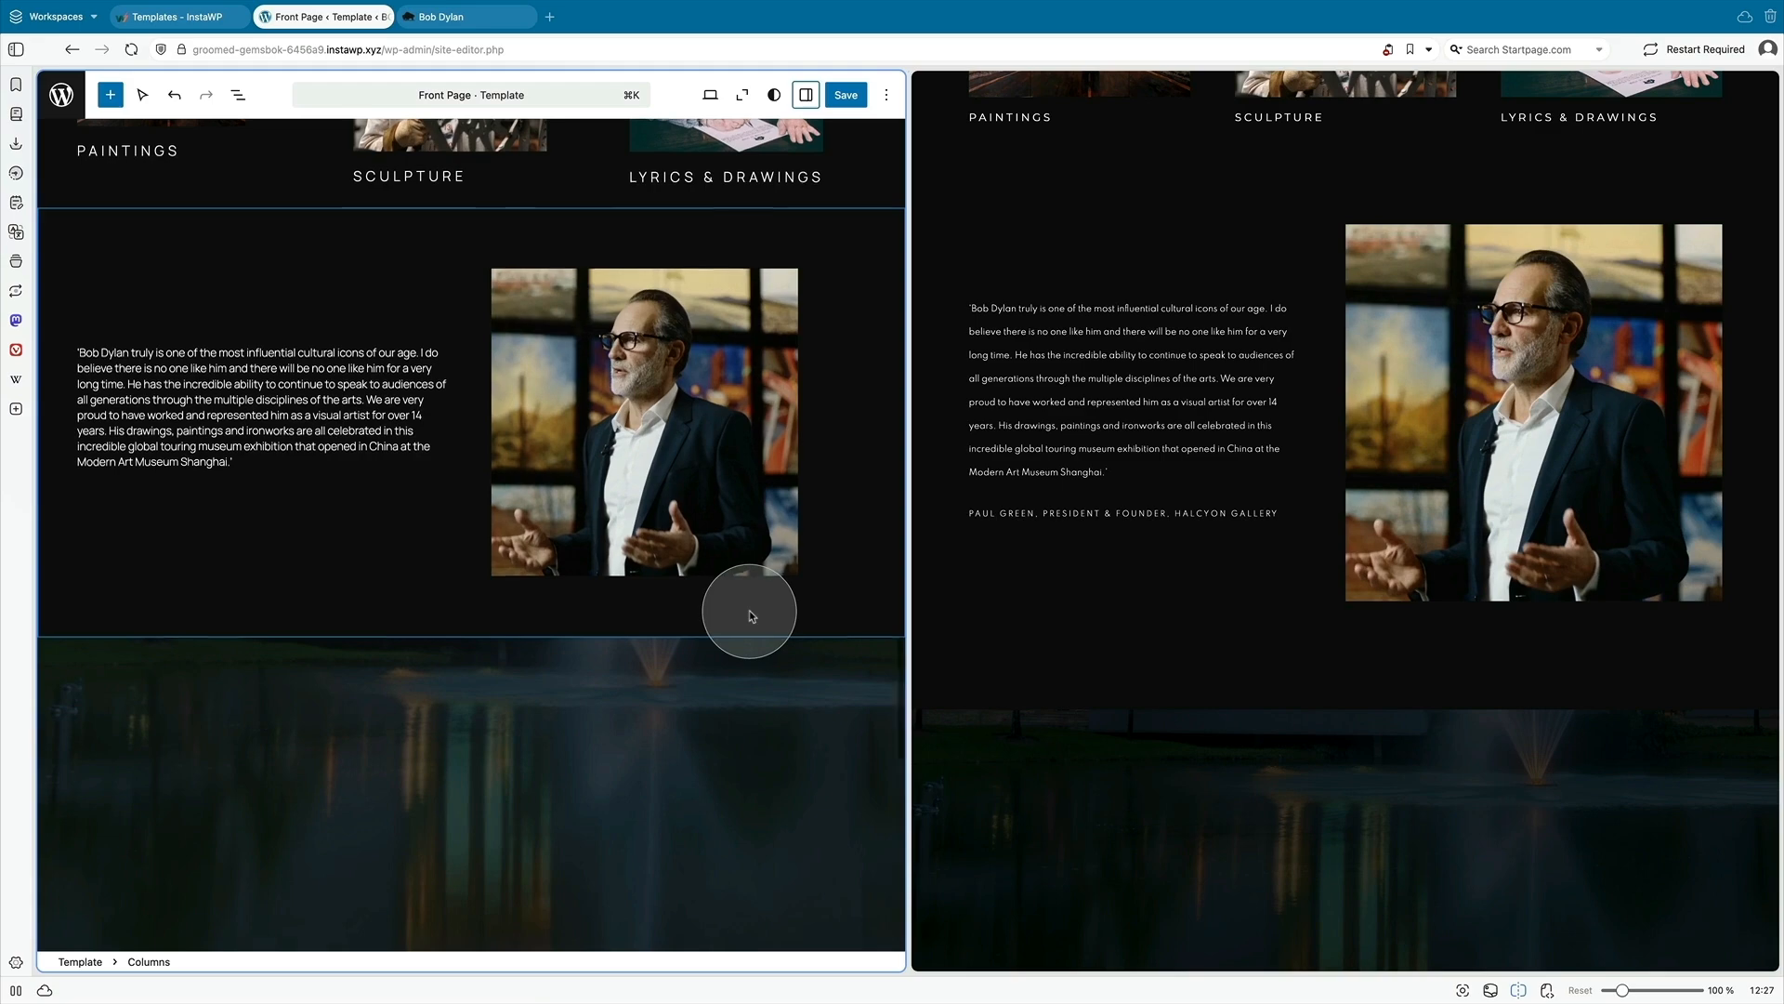
scroll(749, 610, "down", 5)
scroll(1044, 617, "down", 6)
scroll(1041, 615, "up", 1)
scroll(777, 607, "down", 4)
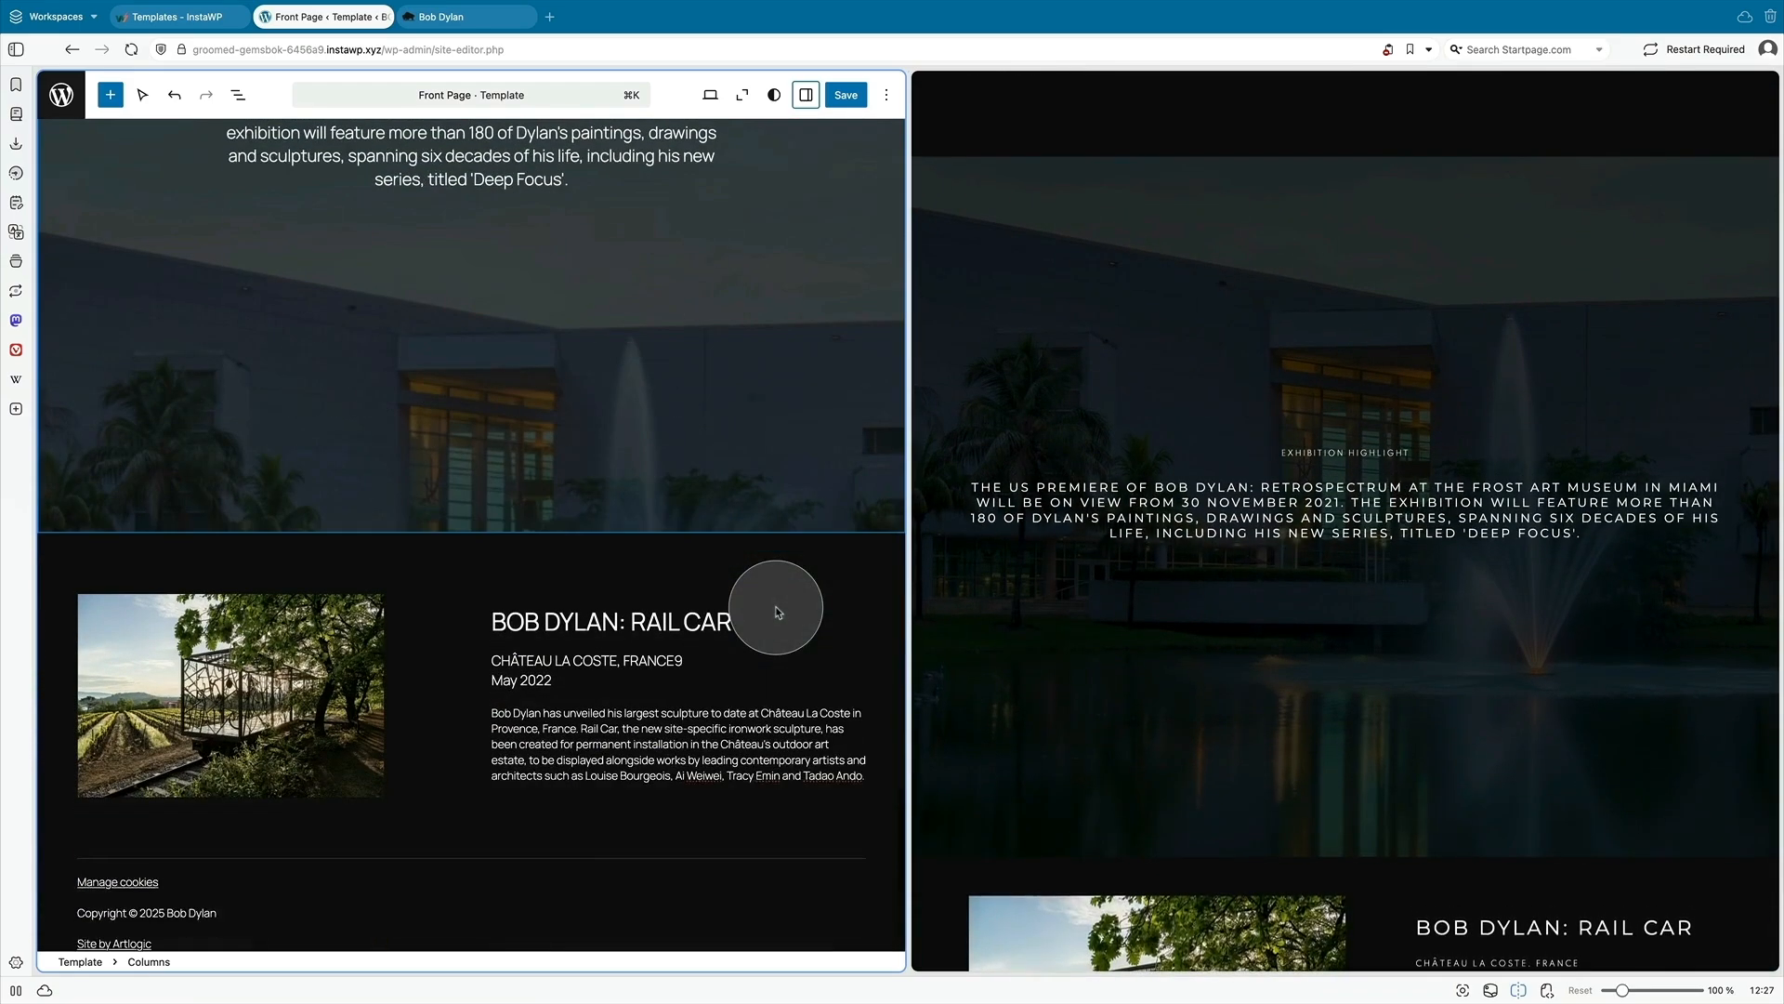
scroll(1040, 619, "down", 4)
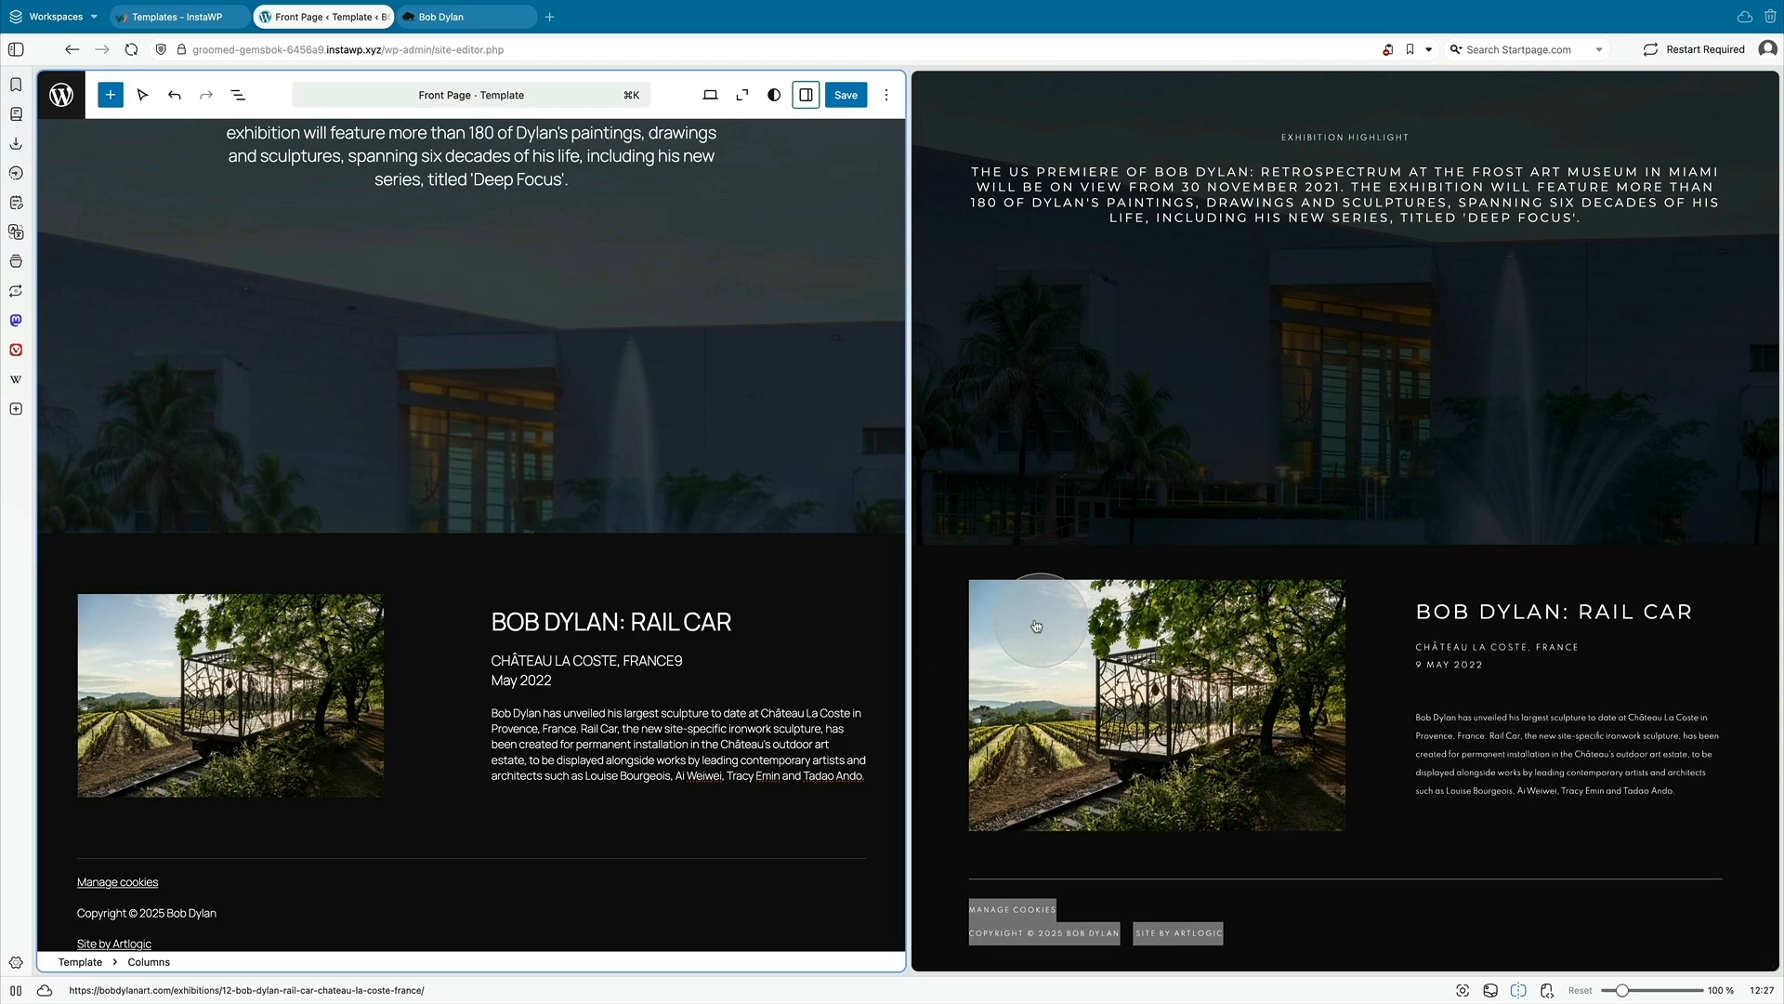
- Save the Front Page template together with the pending site changes
left_click(645, 913)
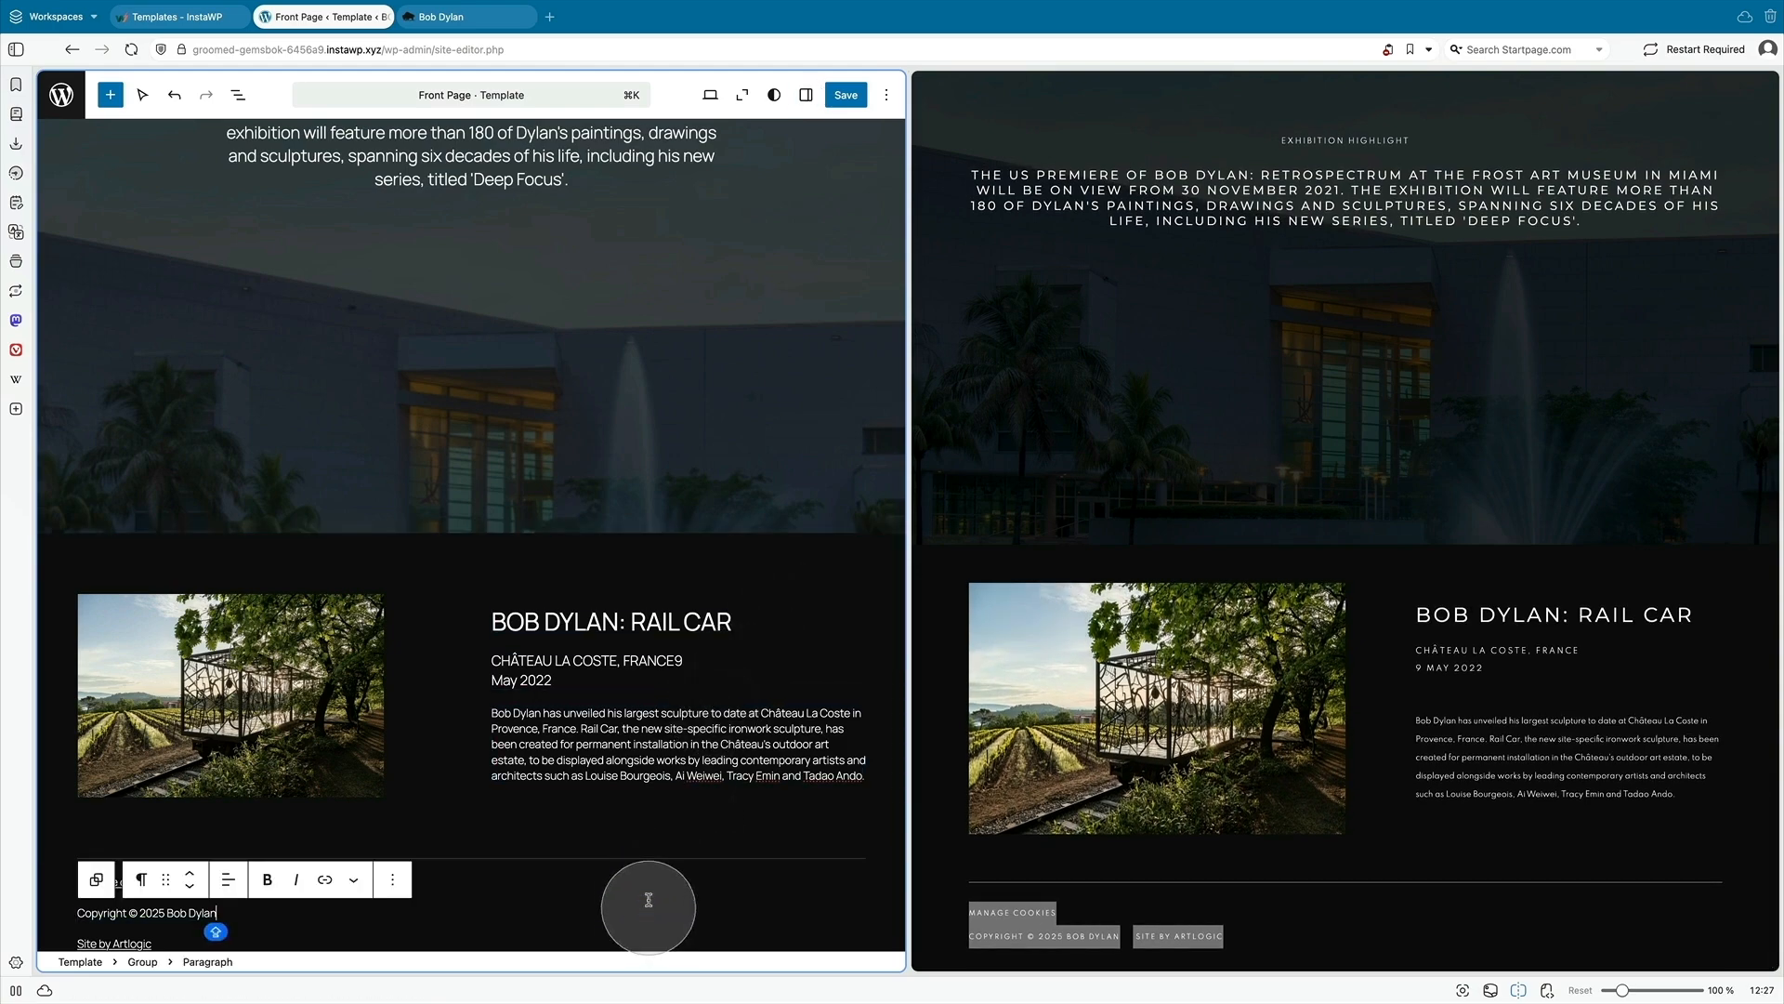
scroll(676, 743, "up", 1)
scroll(676, 742, "up", 15)
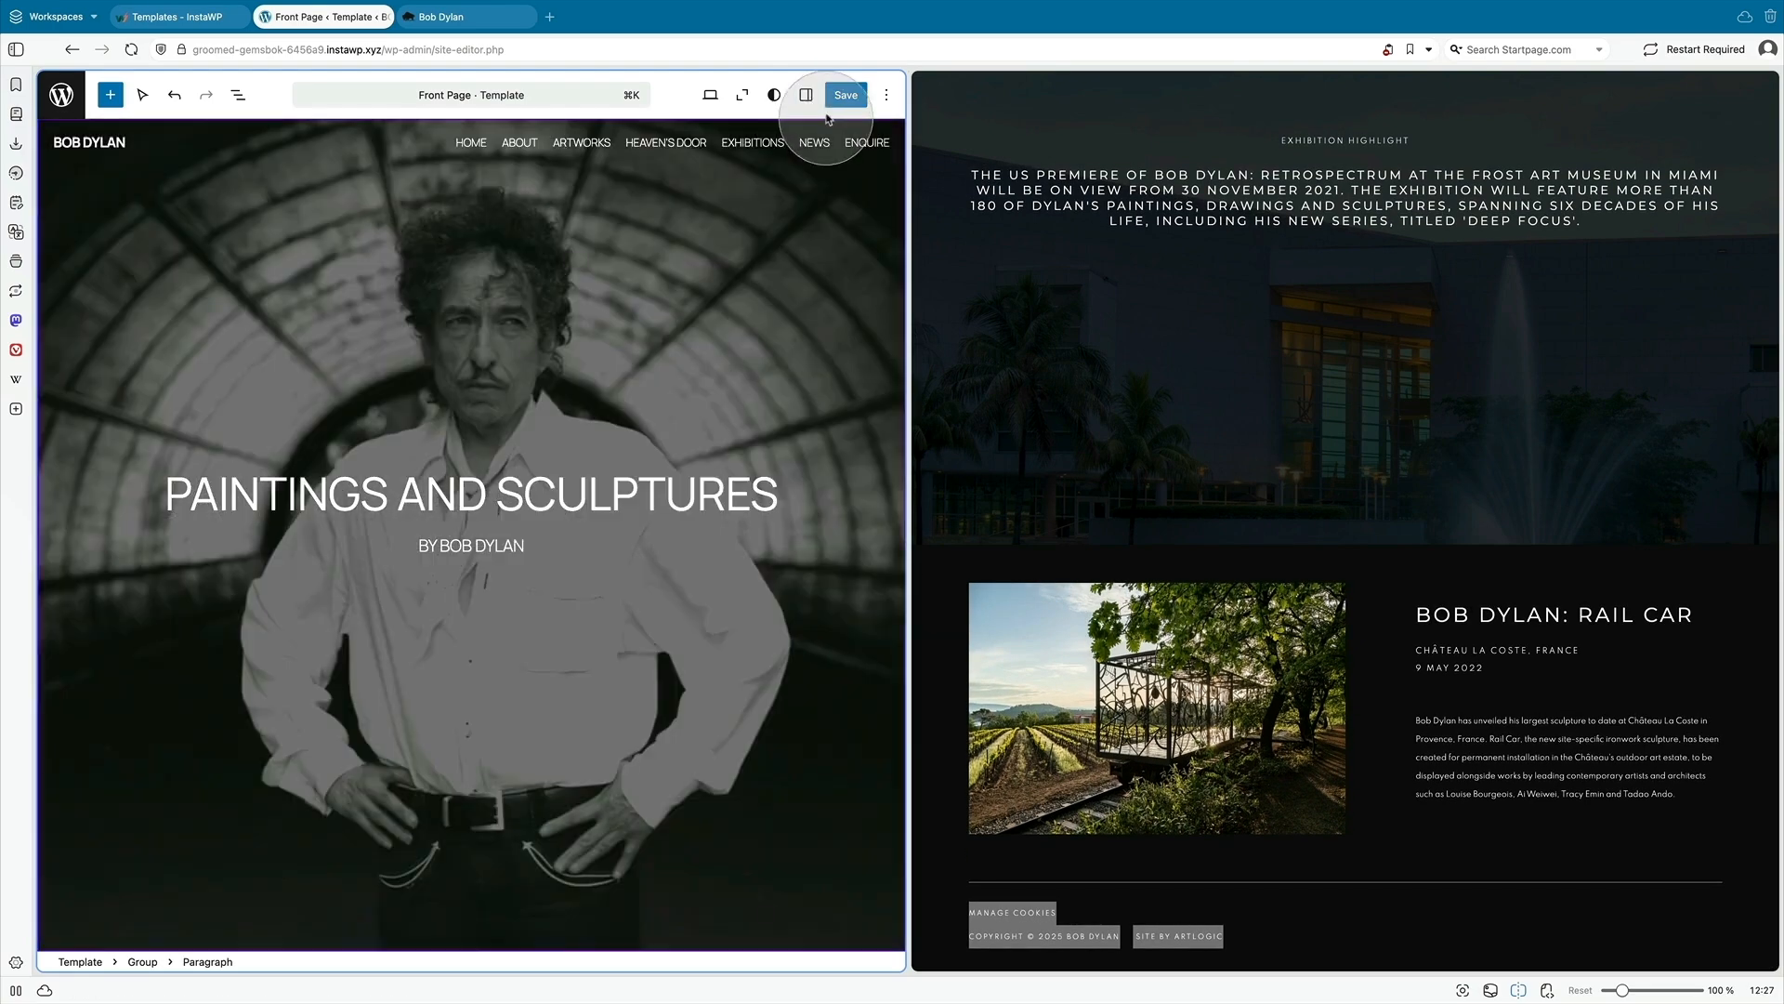
left_click(842, 95)
left_click(834, 95)
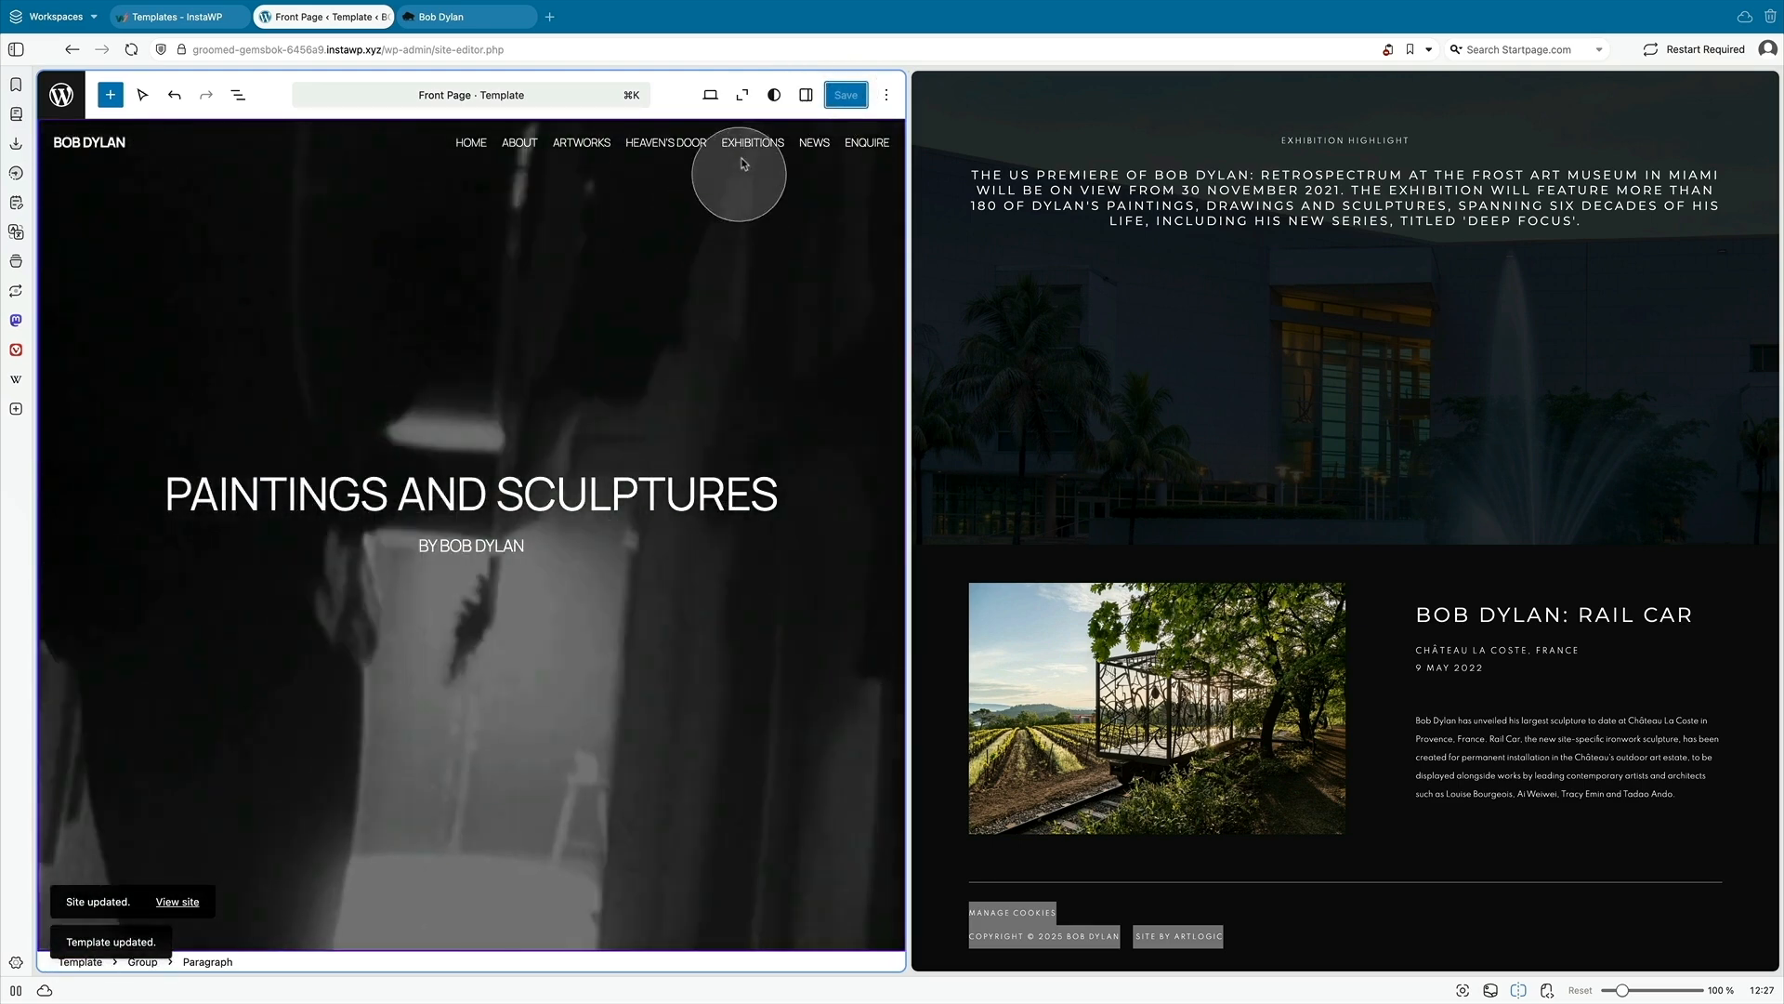
- Review the whole rebuilt page in the zoomed-out view, from the video header down to the footer
left_click(741, 95)
scroll(805, 546, "up", 3)
scroll(804, 545, "up", 4)
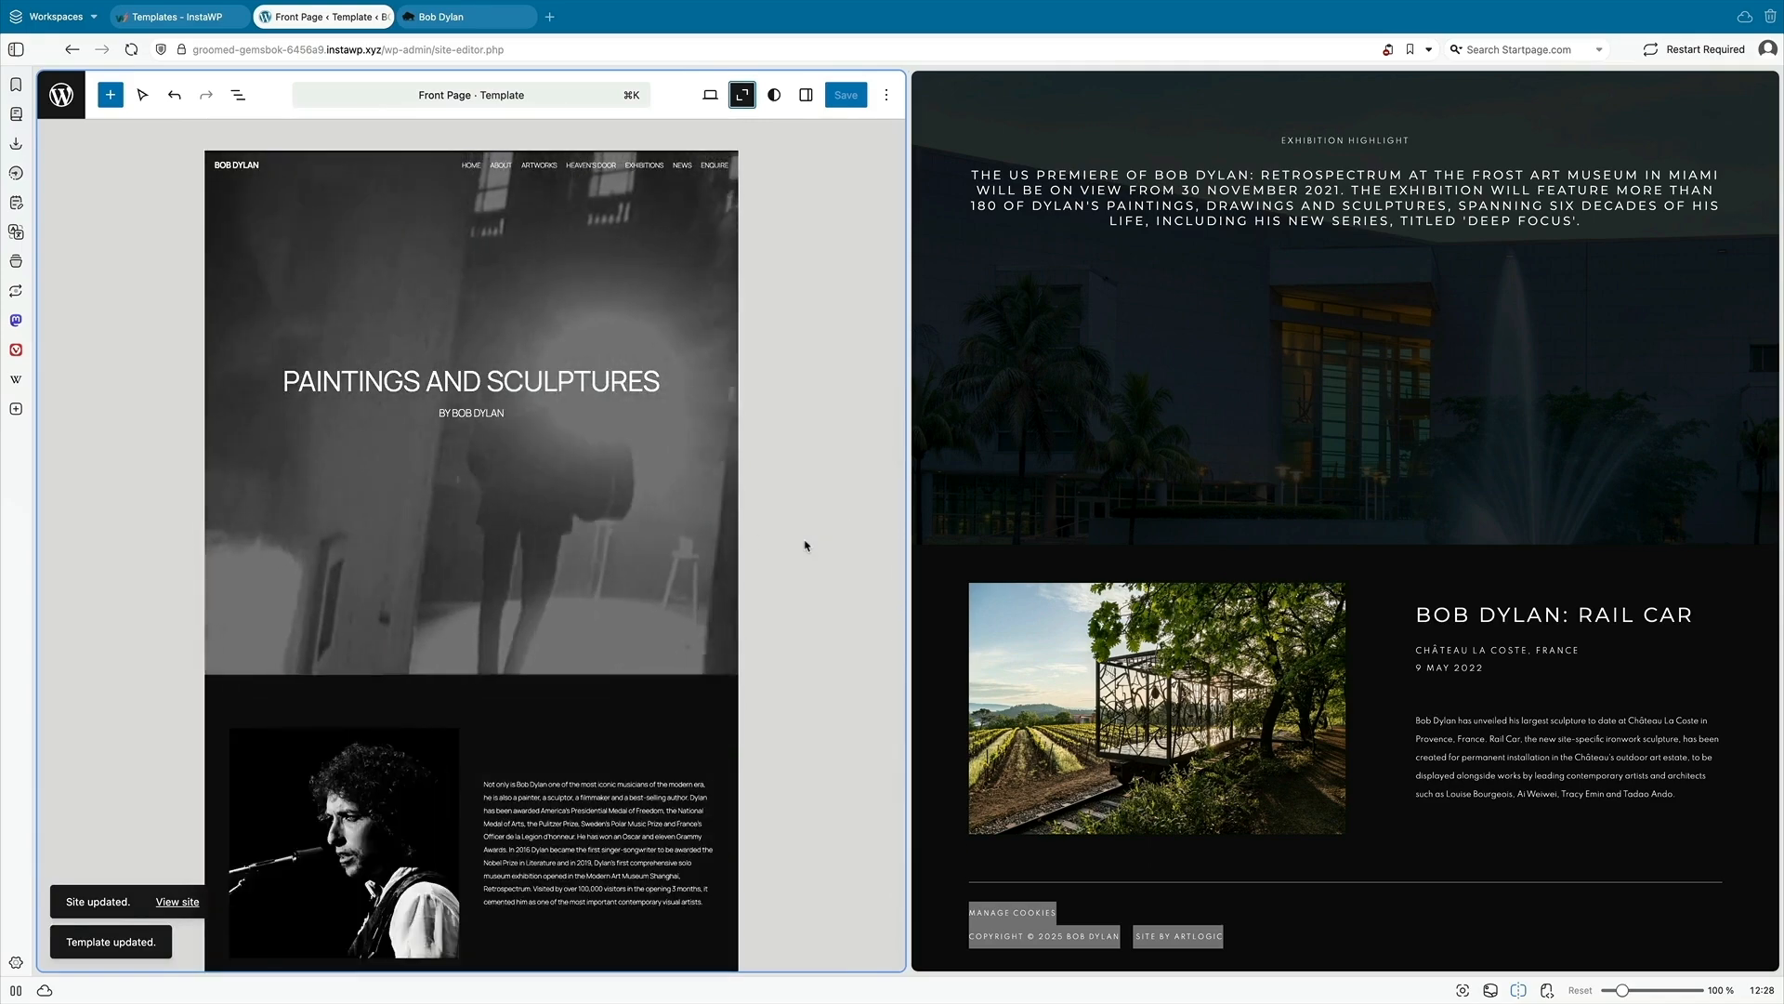
scroll(805, 546, "down", 10)
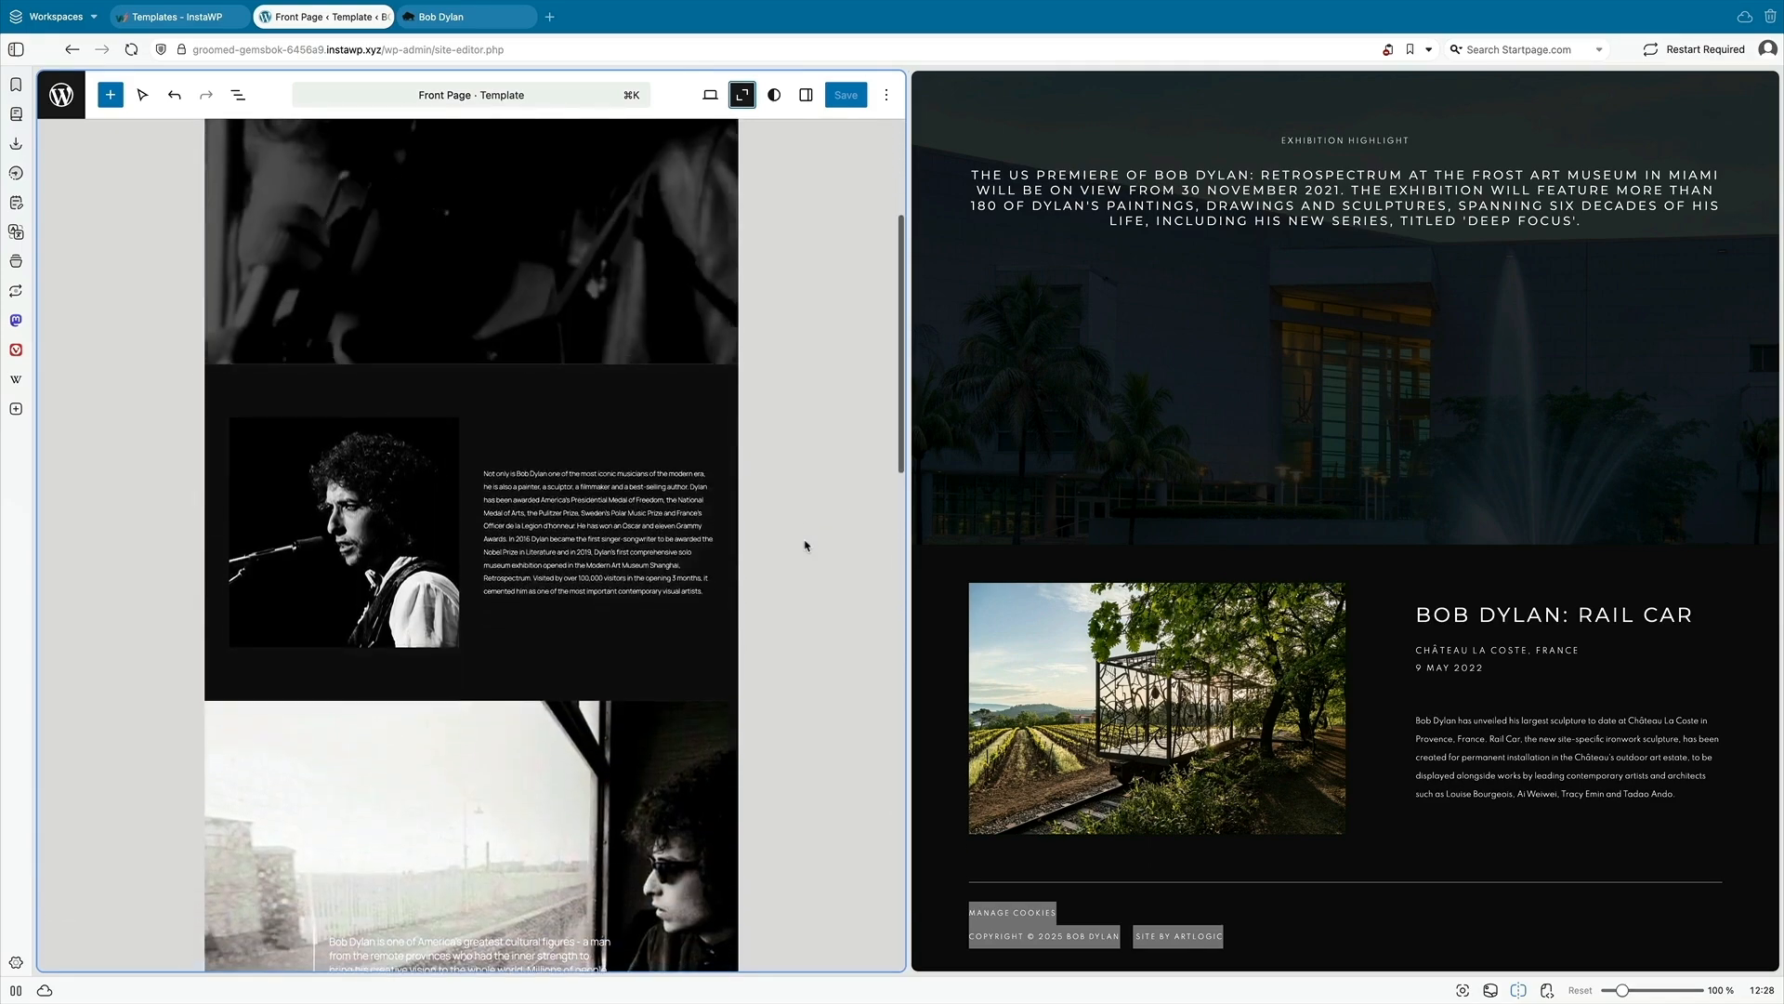
scroll(805, 546, "down", 8)
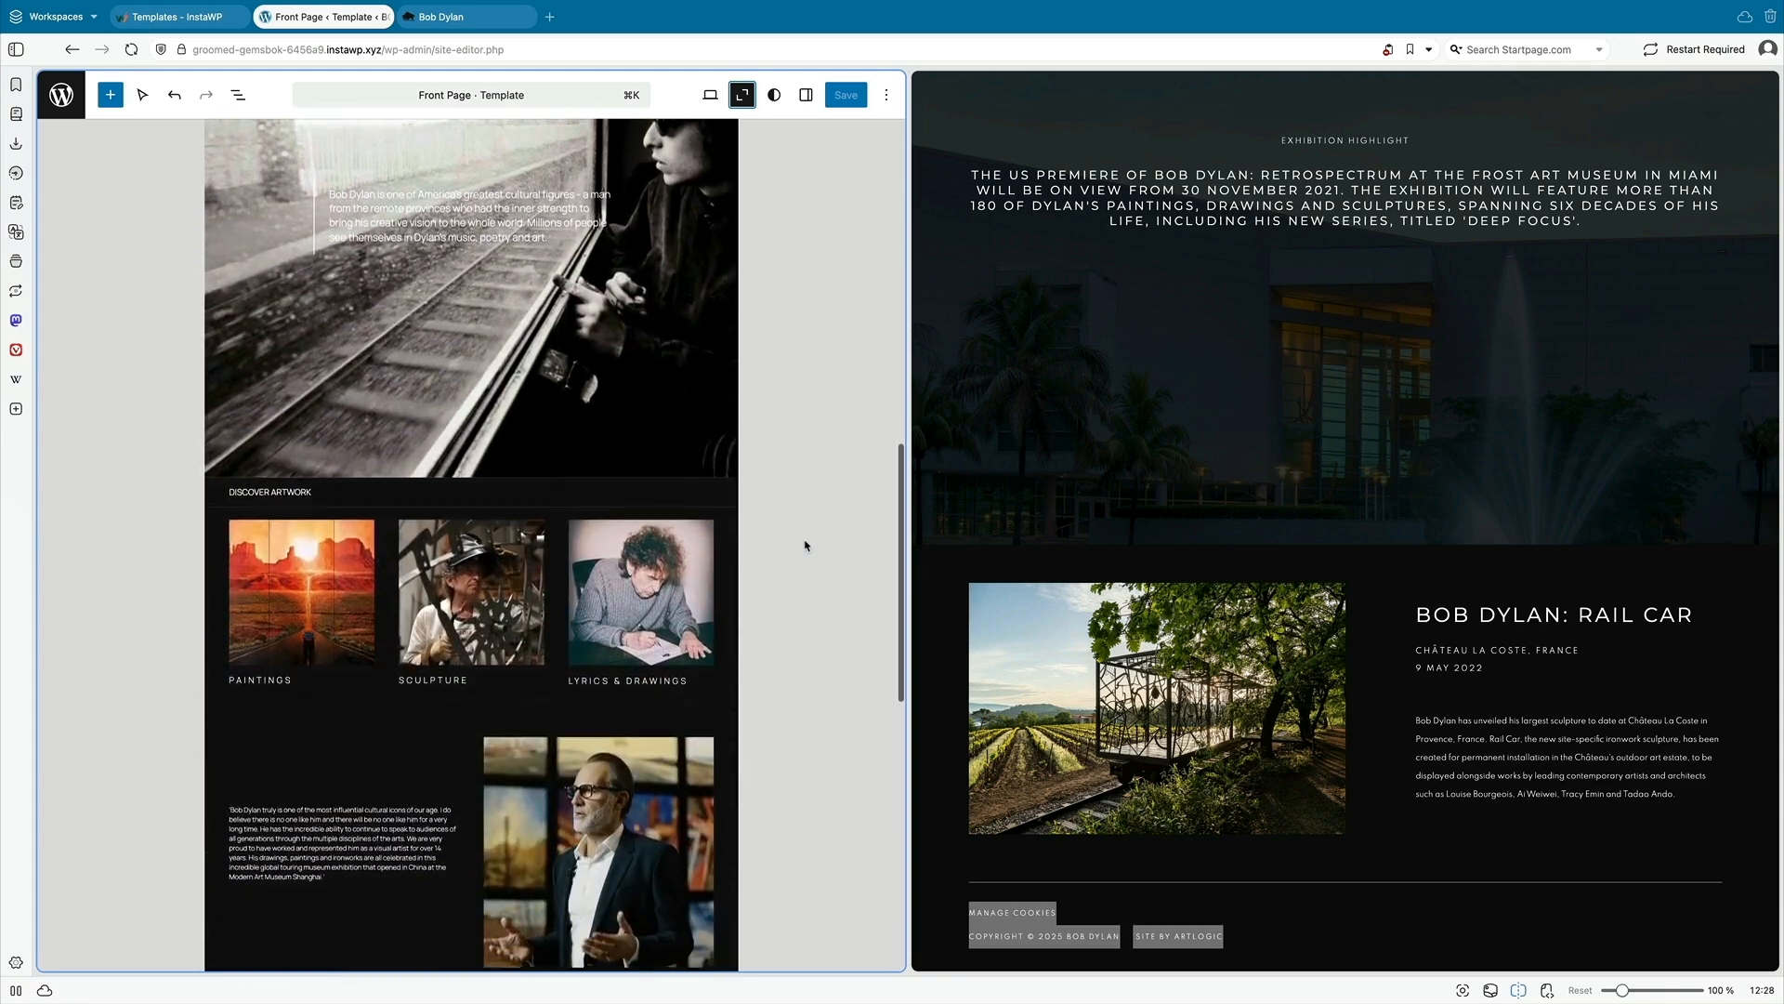
scroll(804, 546, "down", 5)
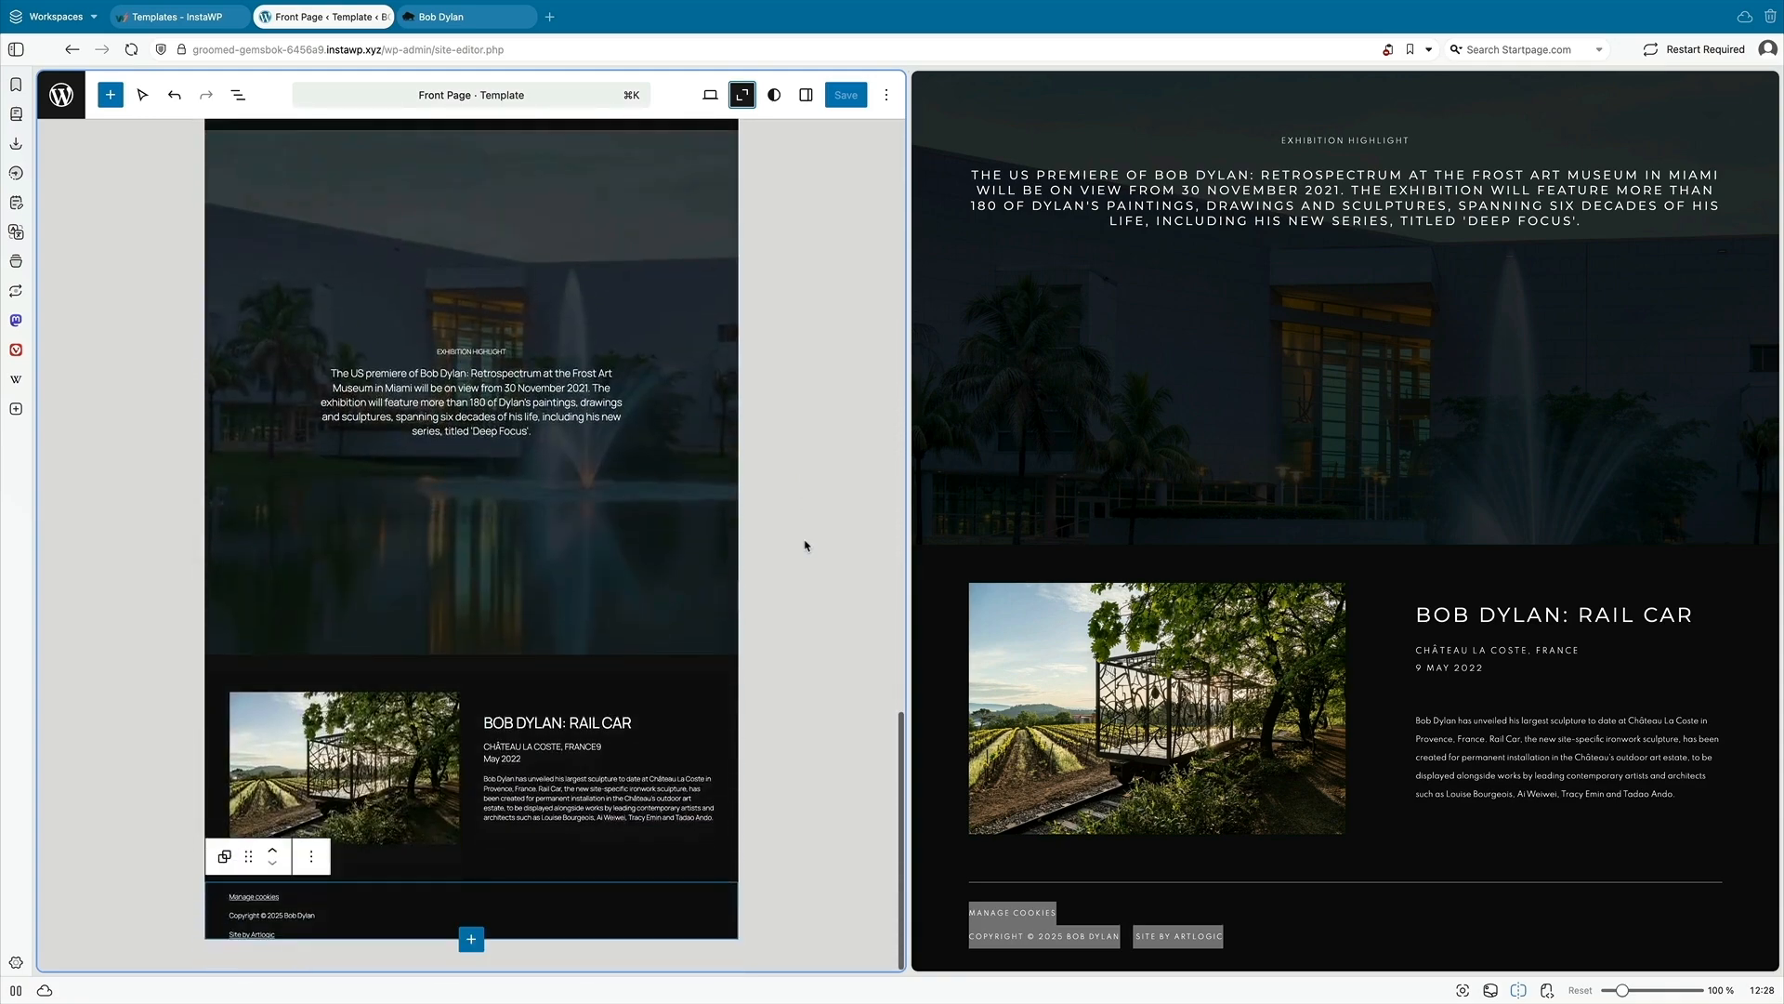
scroll(805, 545, "up", 20)
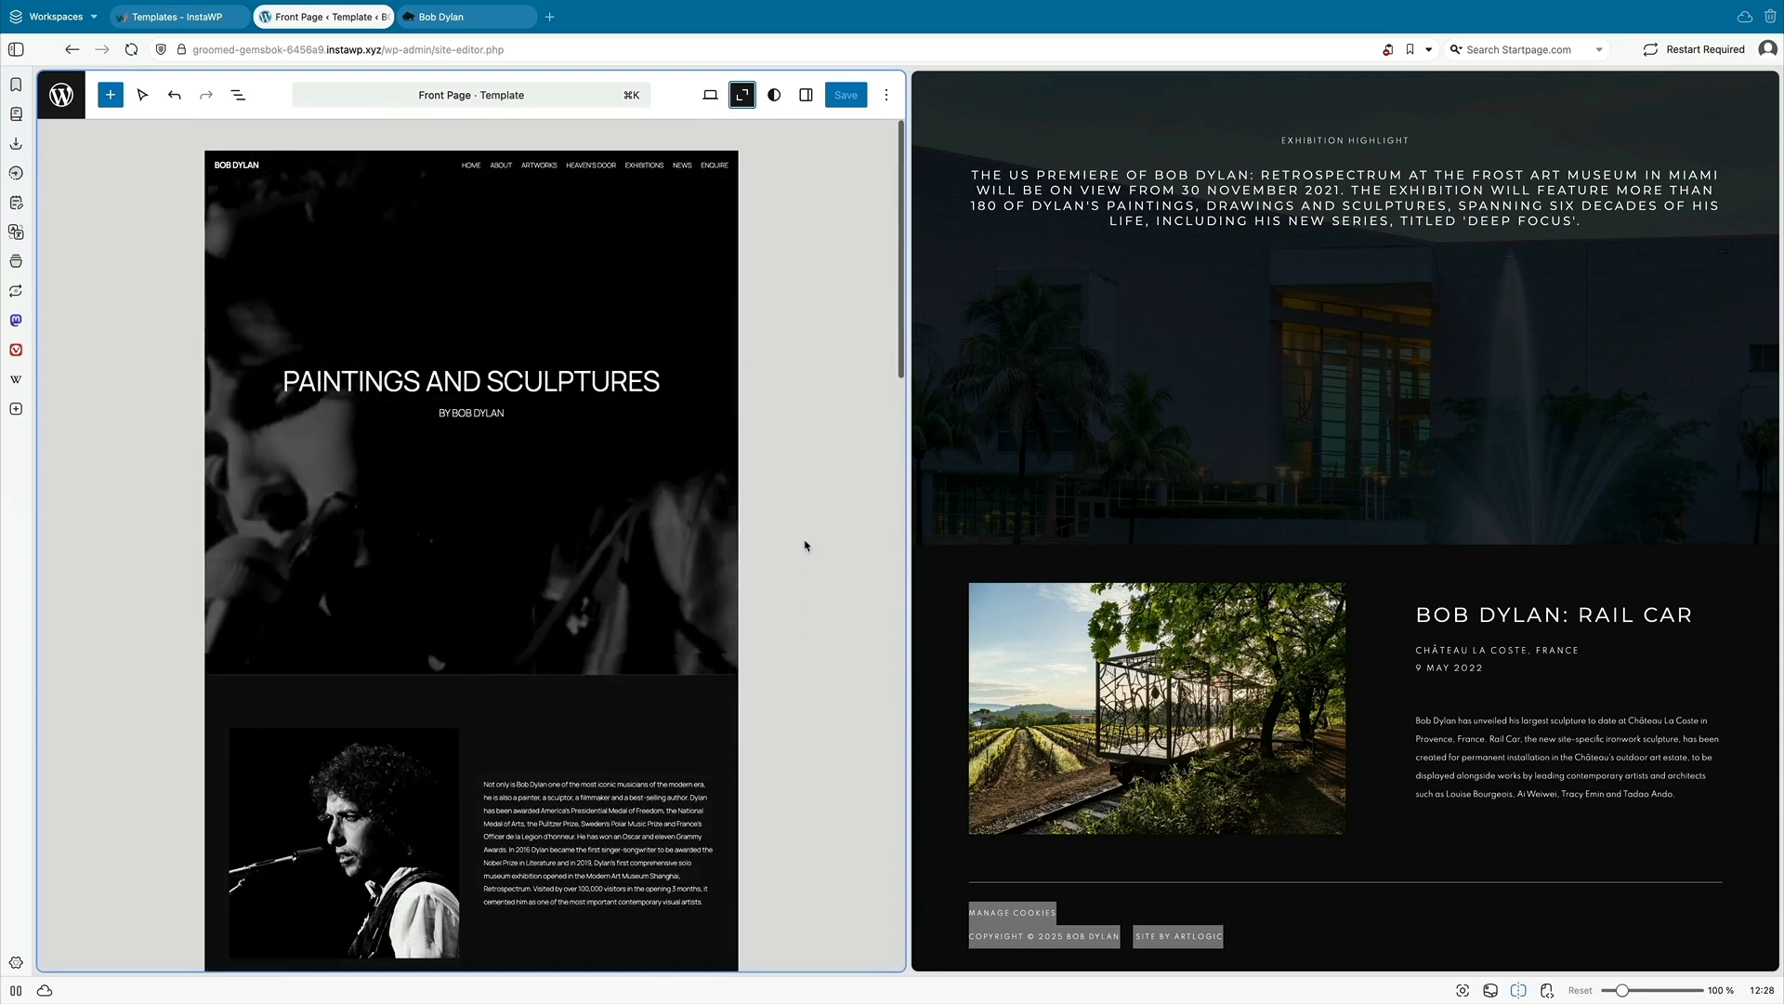
left_click(805, 545)
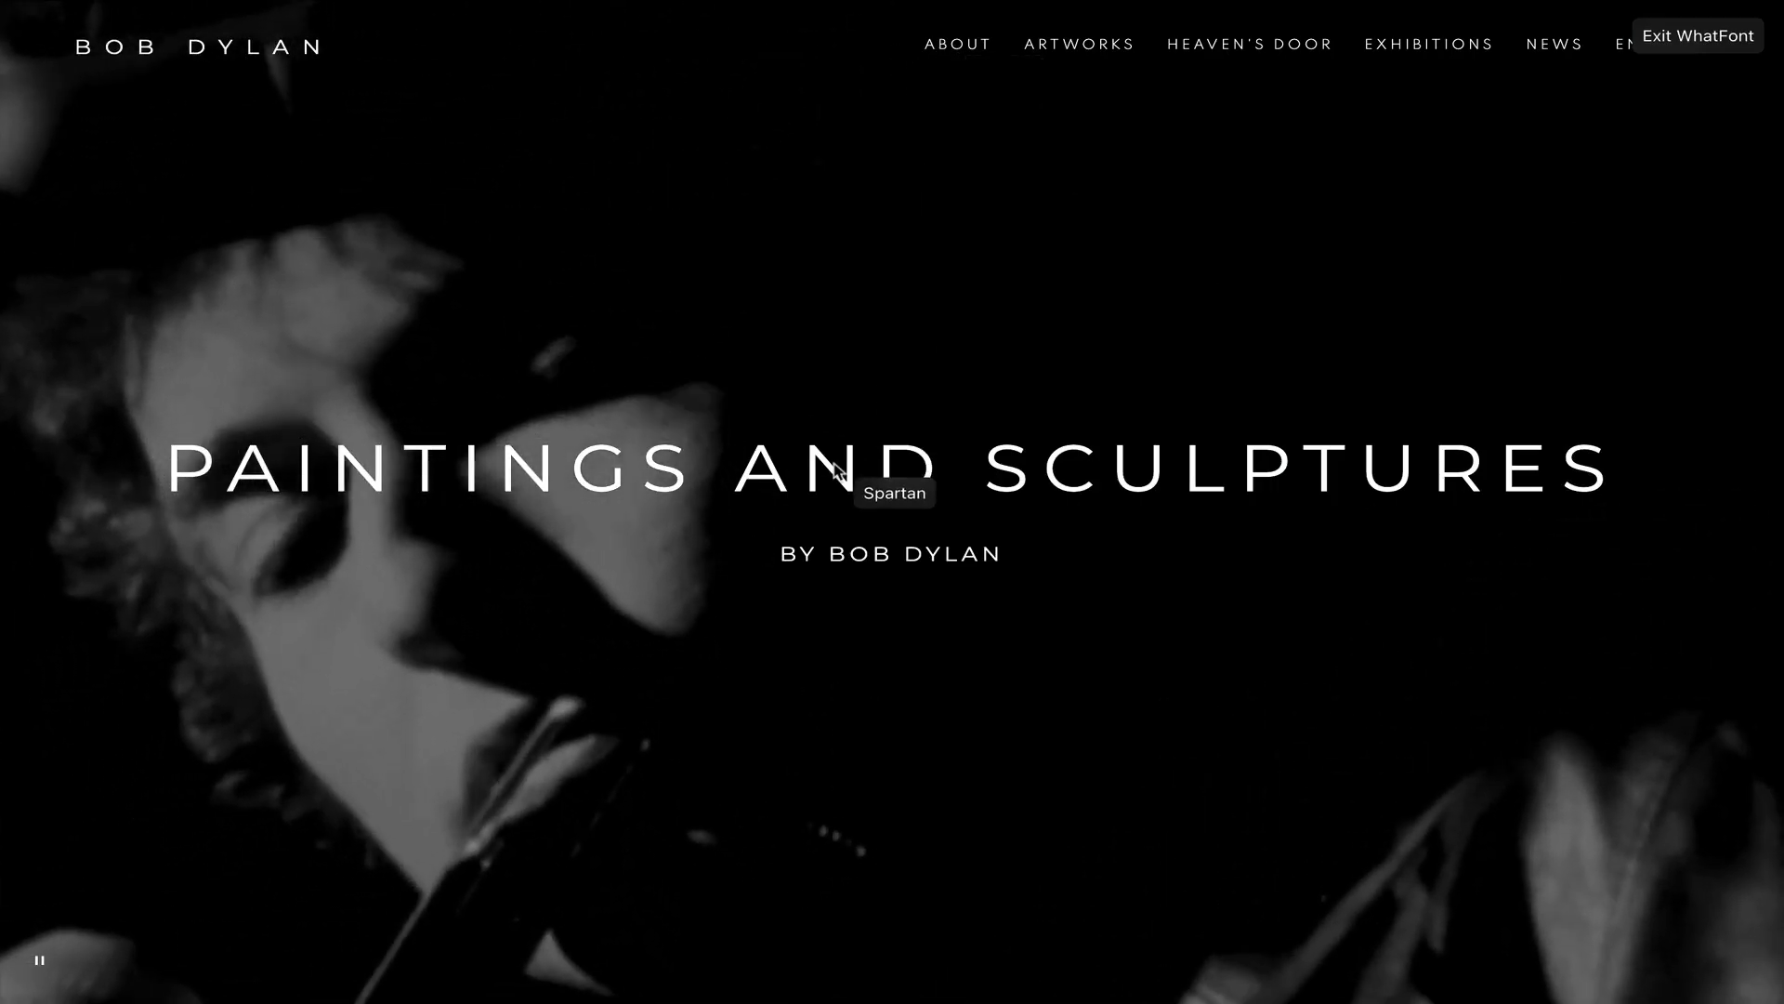
- Examine with WhatFont which fonts the original website uses for its headings, body texts, labels and Rail Car section
scroll(565, 684, "down", 5)
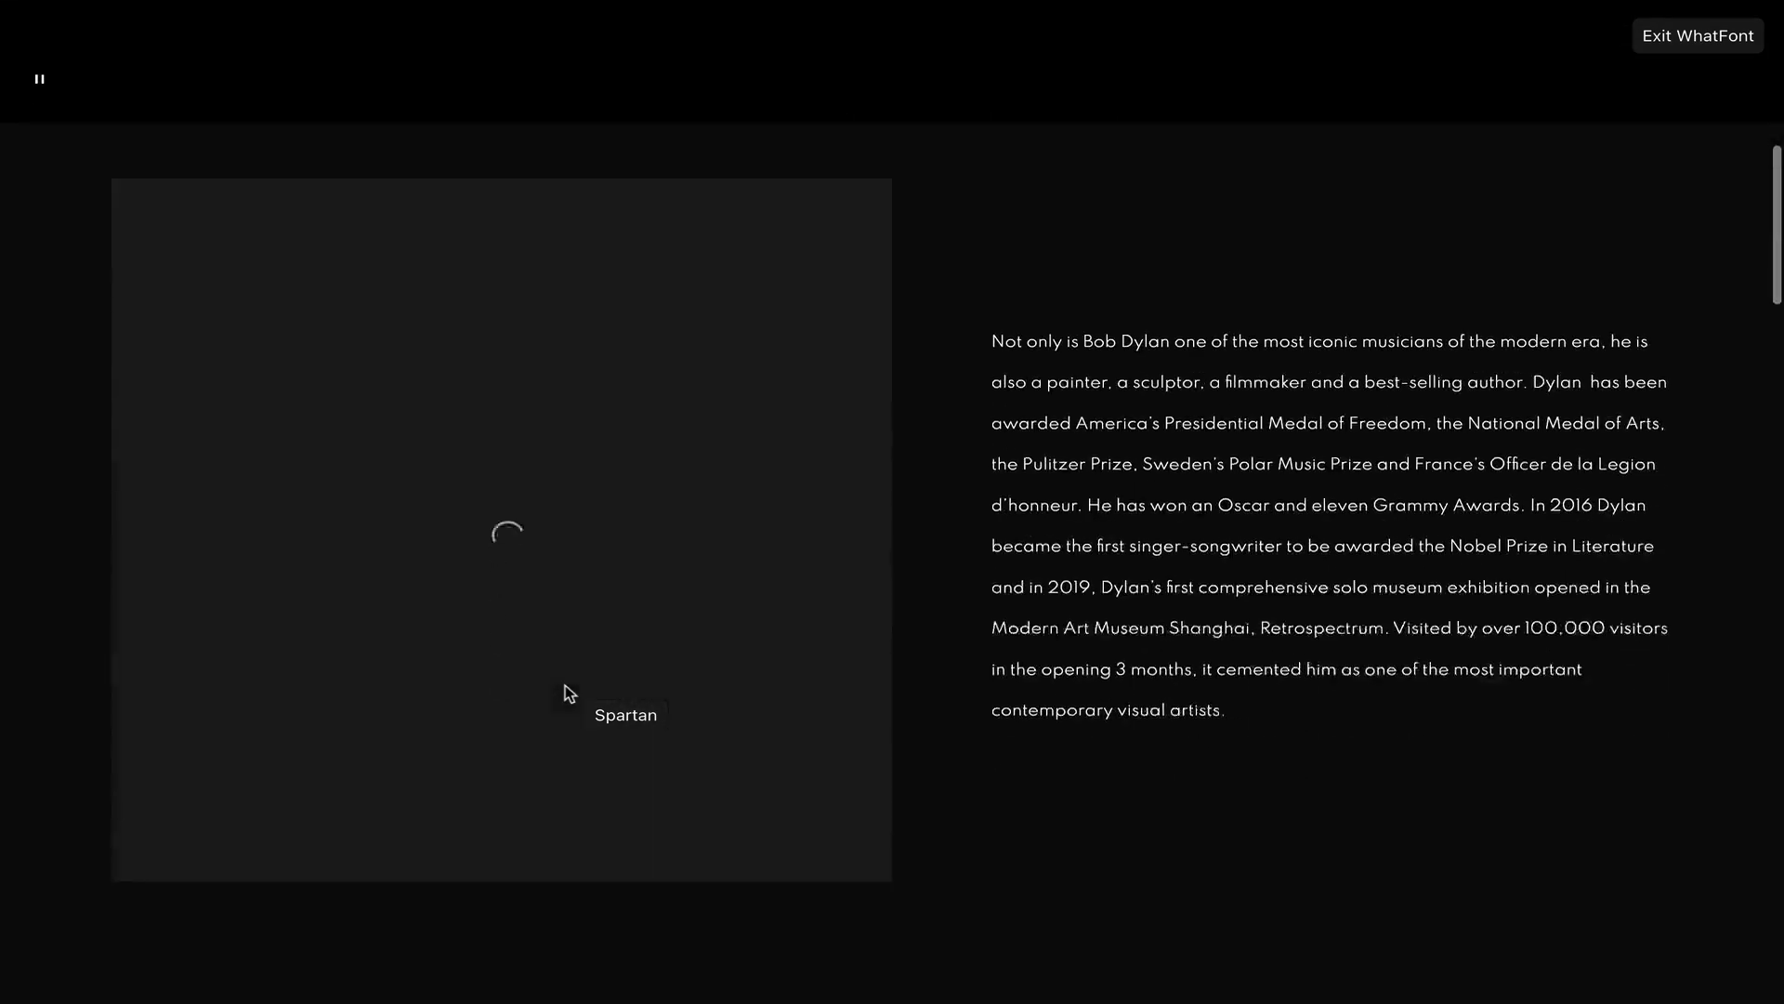
scroll(785, 715, "down", 8)
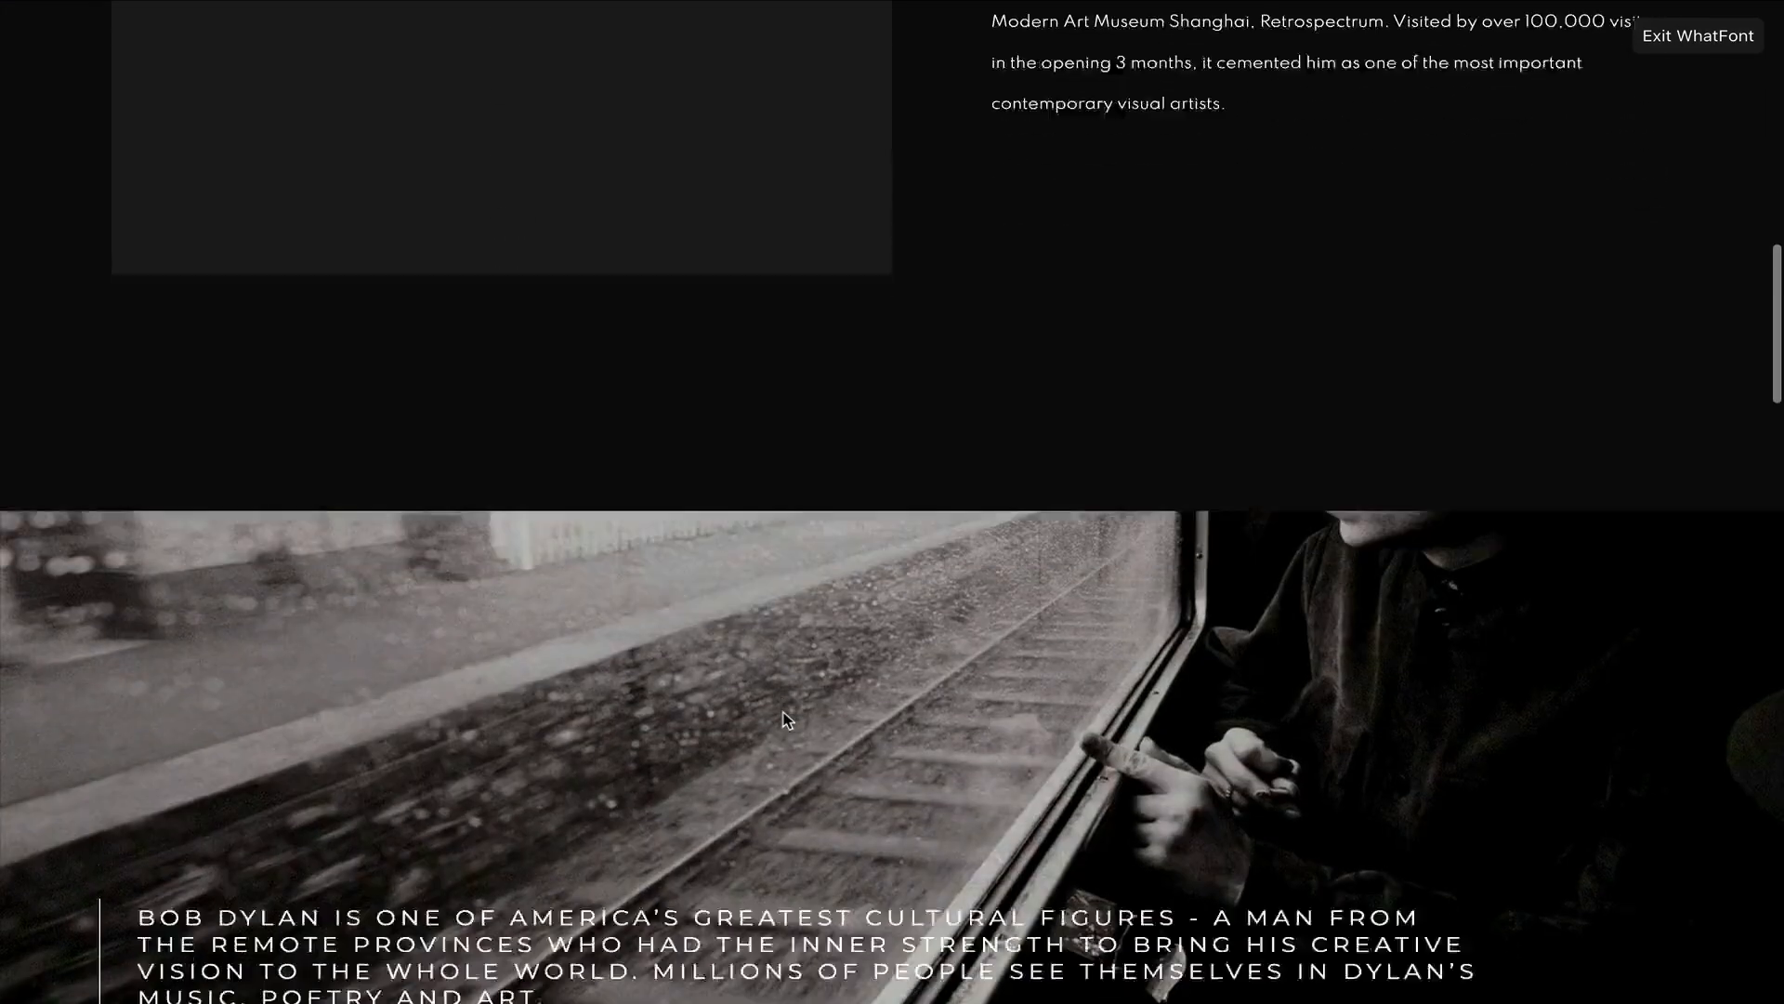
scroll(784, 713, "down", 3)
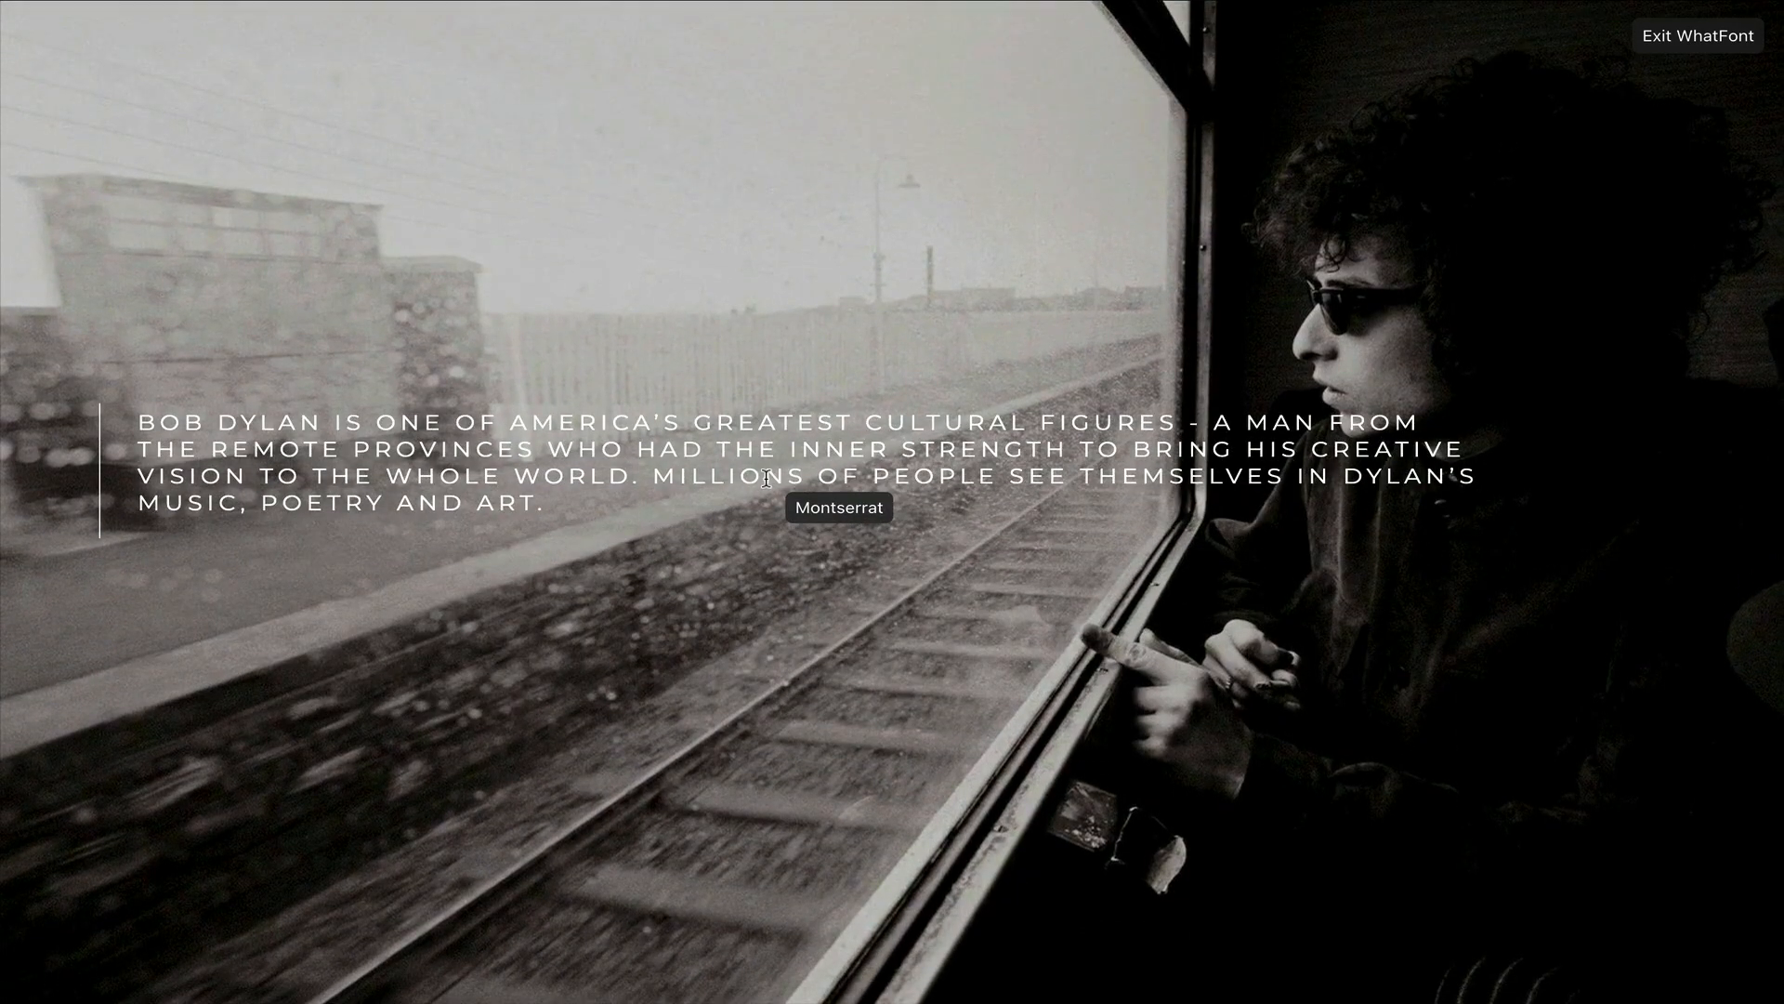
scroll(766, 478, "down", 8)
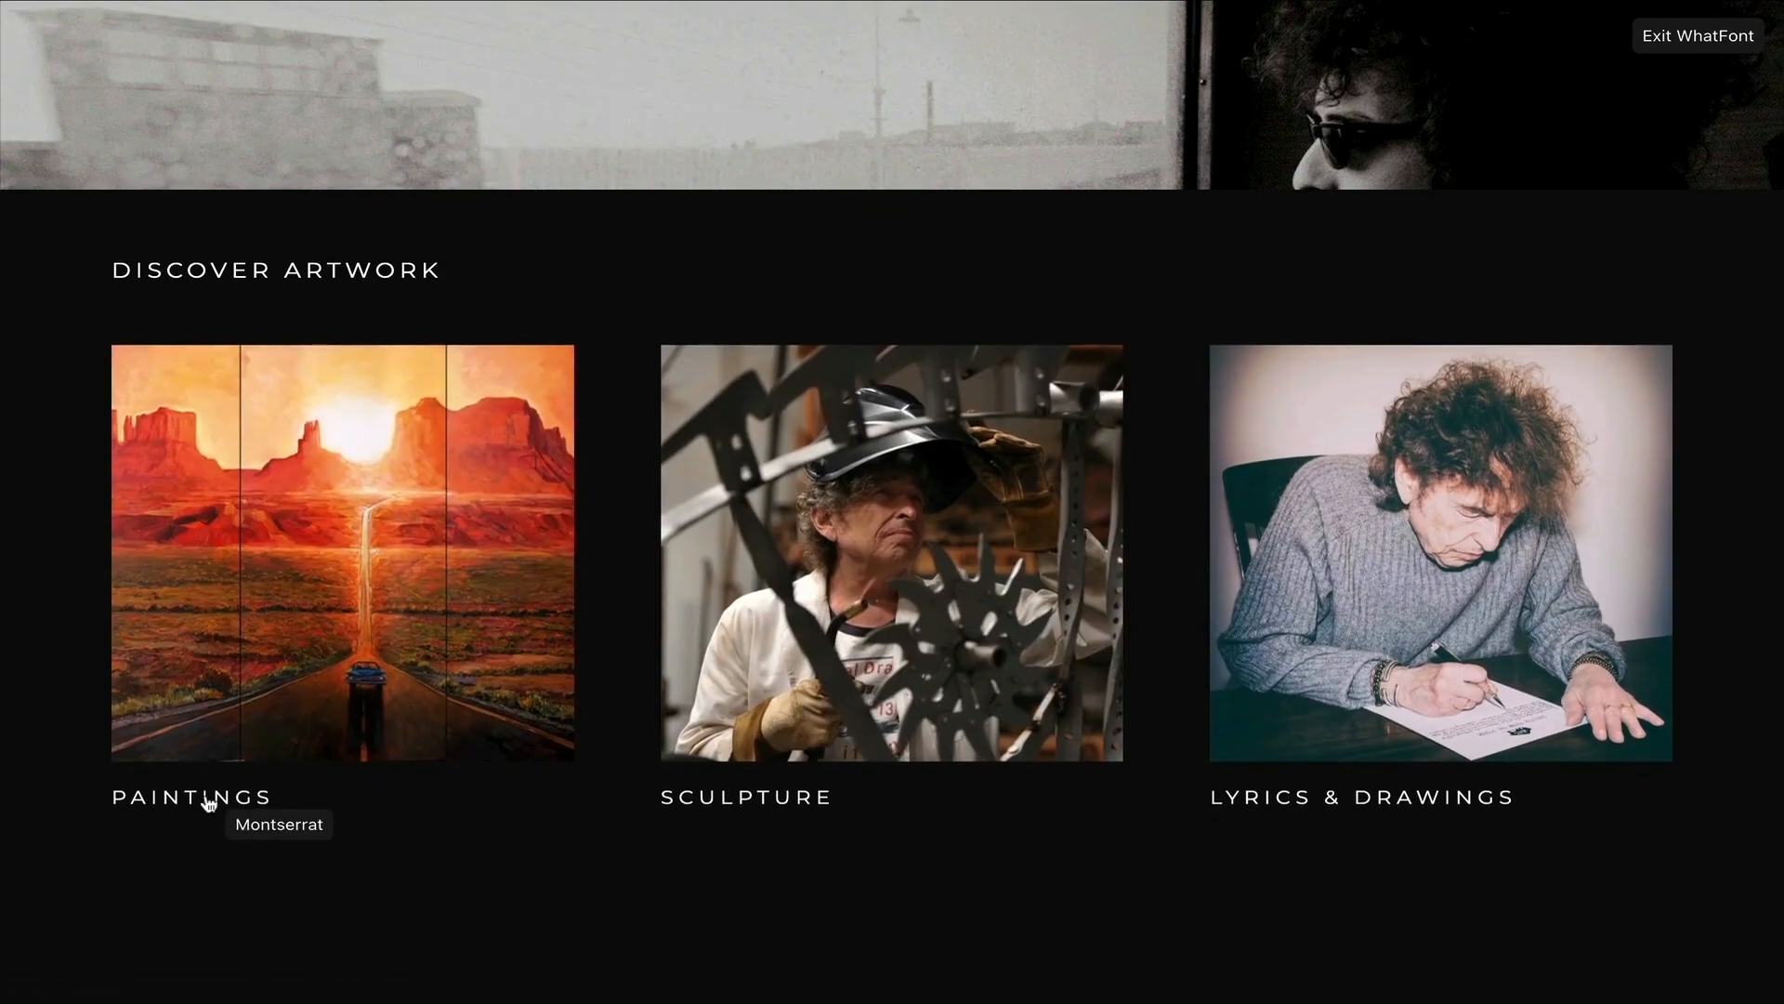
scroll(400, 829, "down", 7)
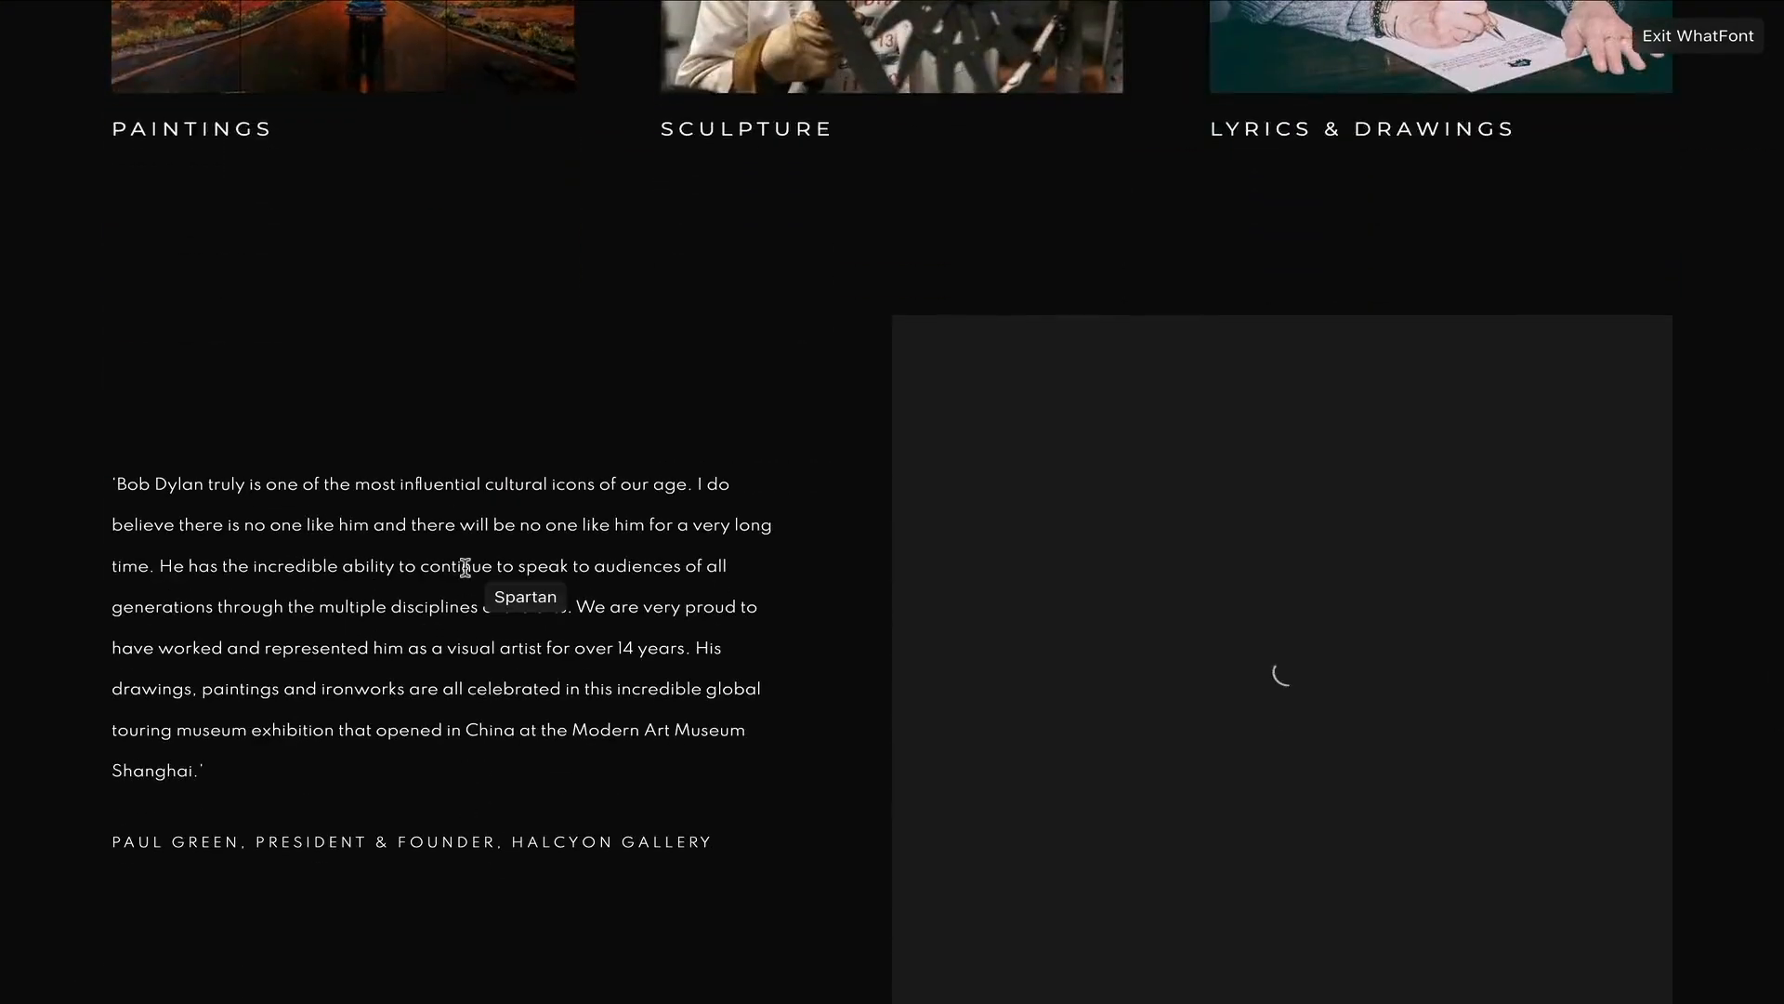
scroll(464, 567, "down", 4)
scroll(437, 476, "down", 7)
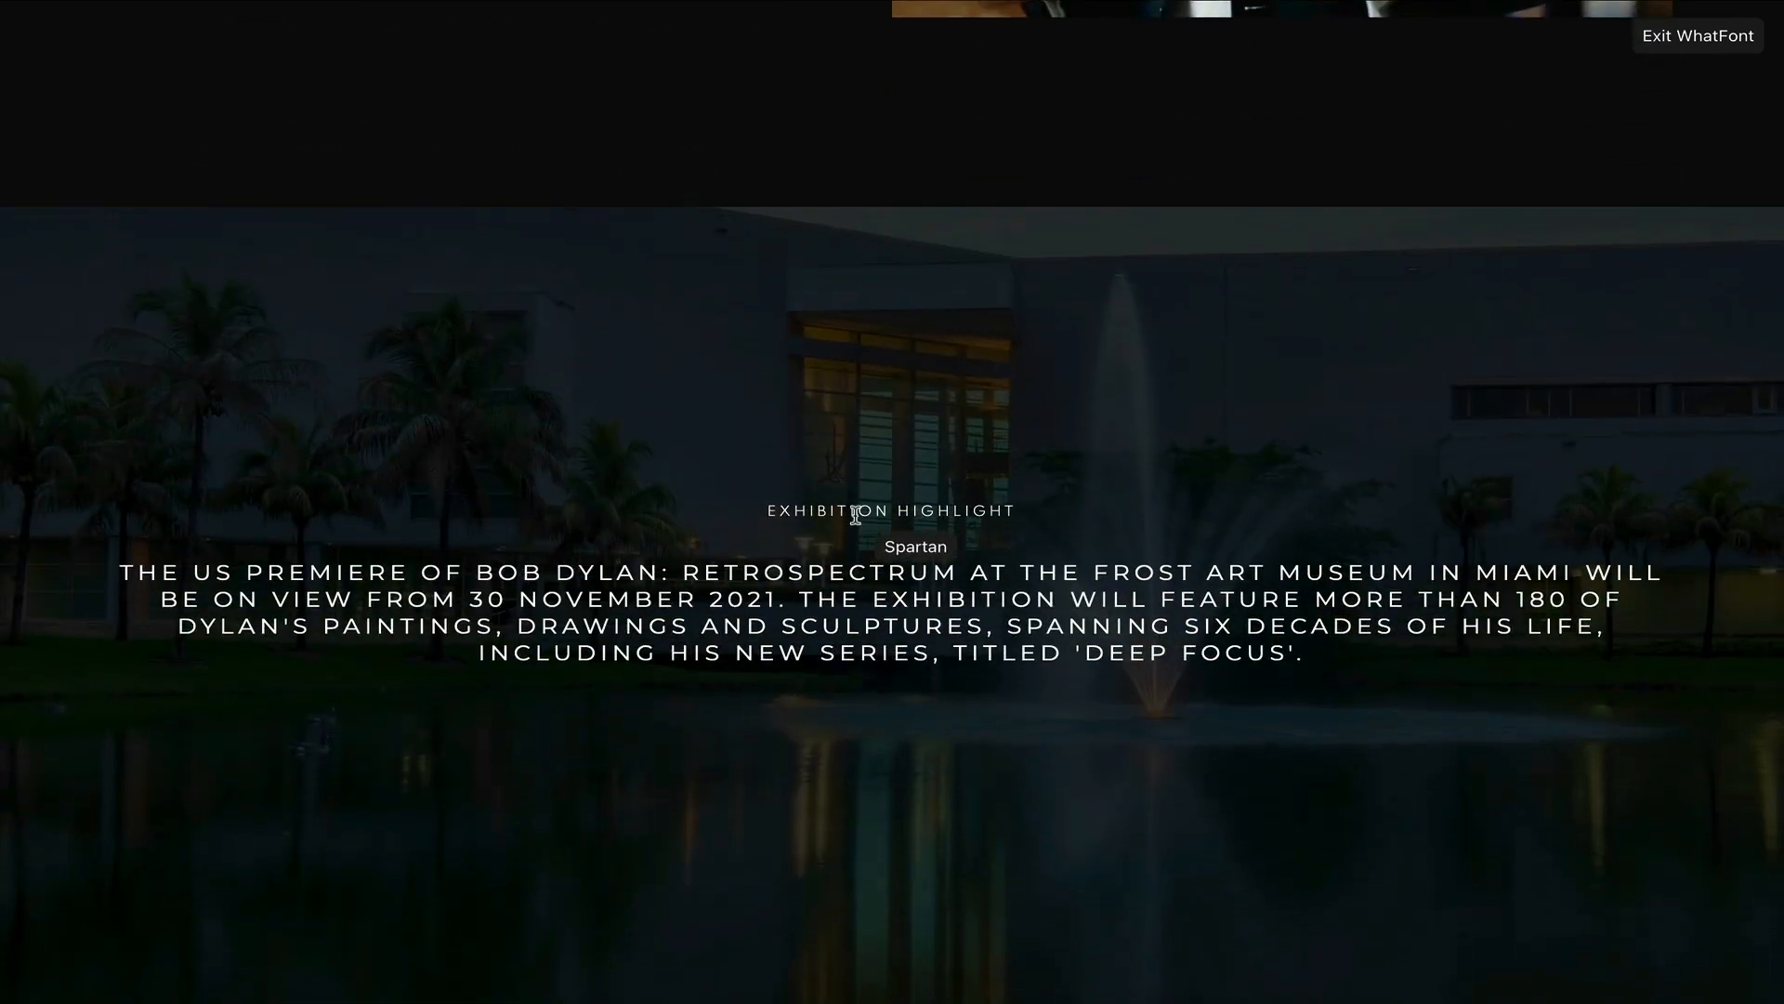
scroll(855, 511, "down", 7)
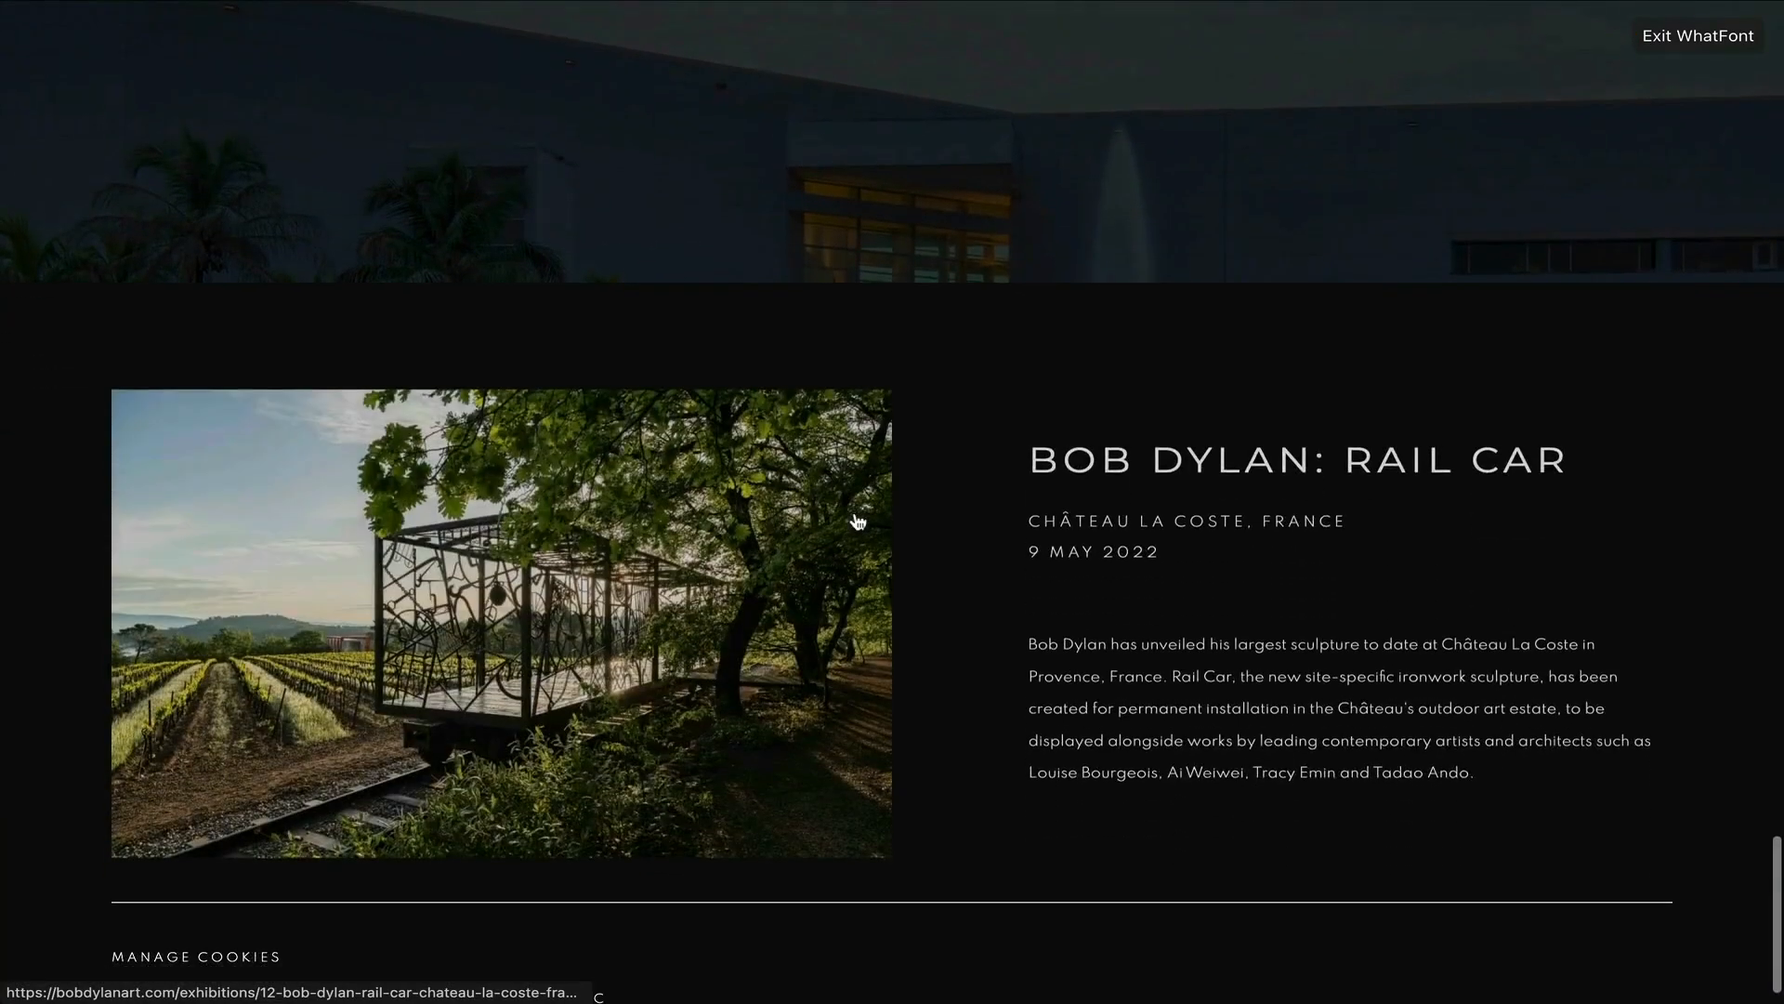
scroll(1079, 697, "up", 2)
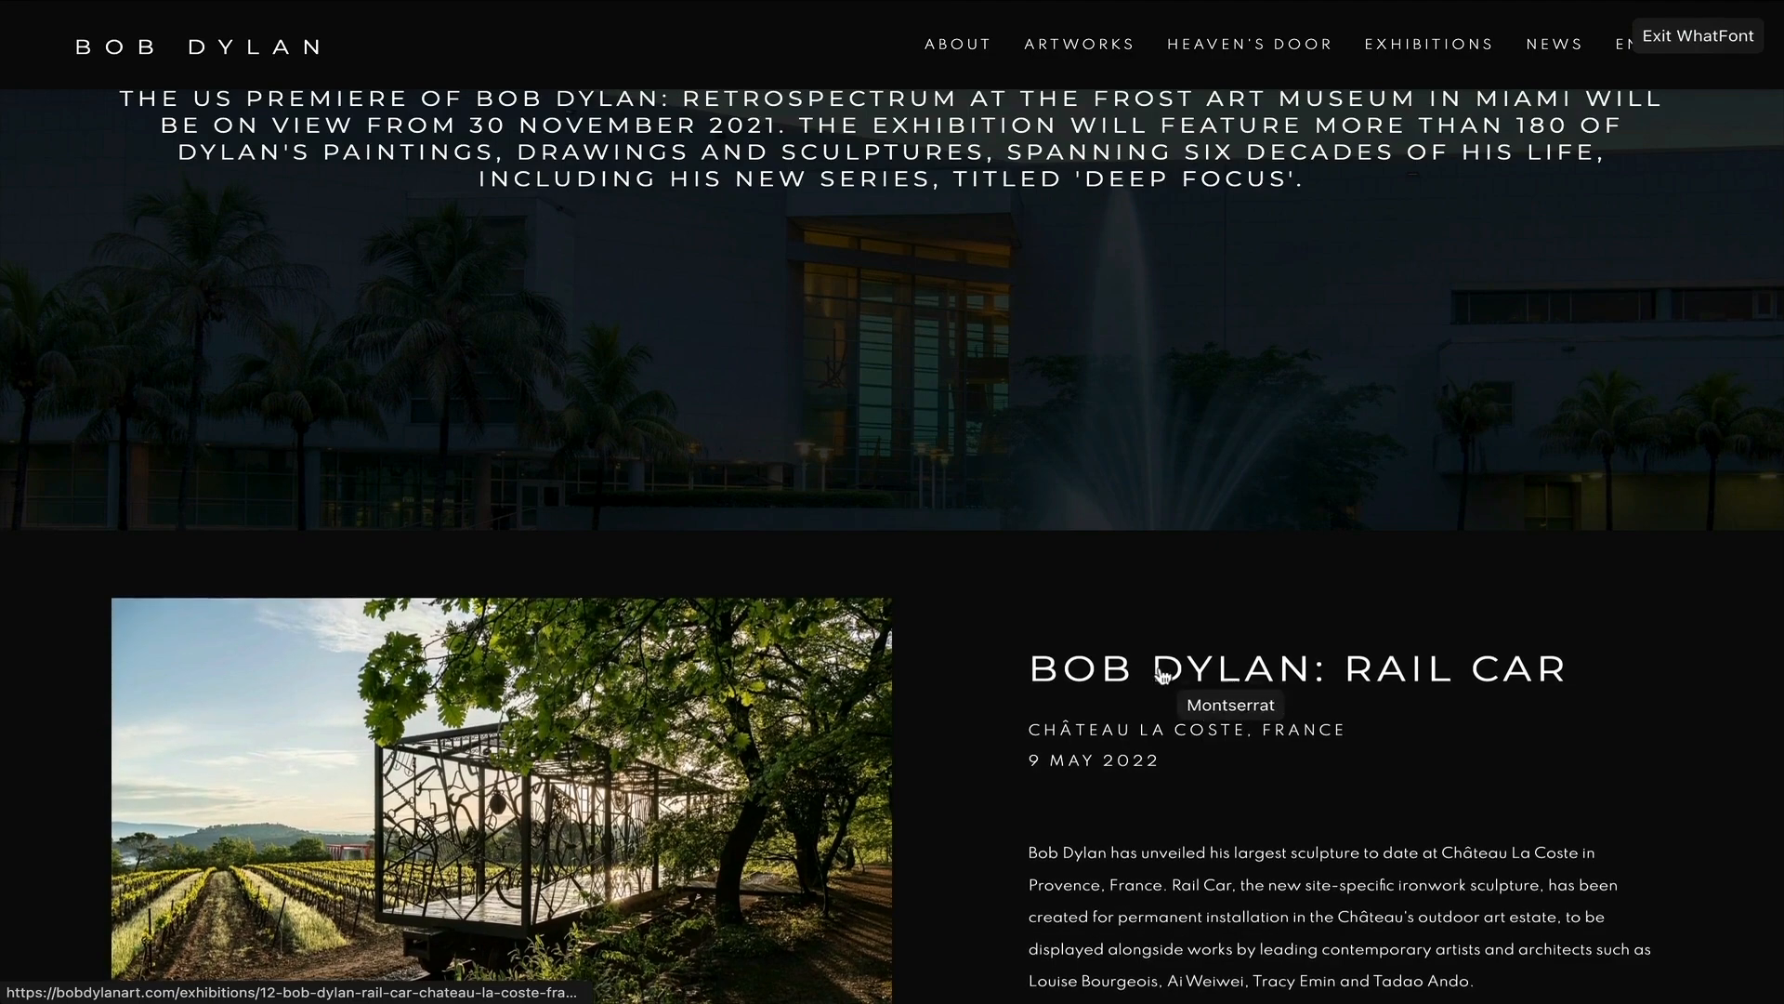
scroll(1161, 683, "down", 3)
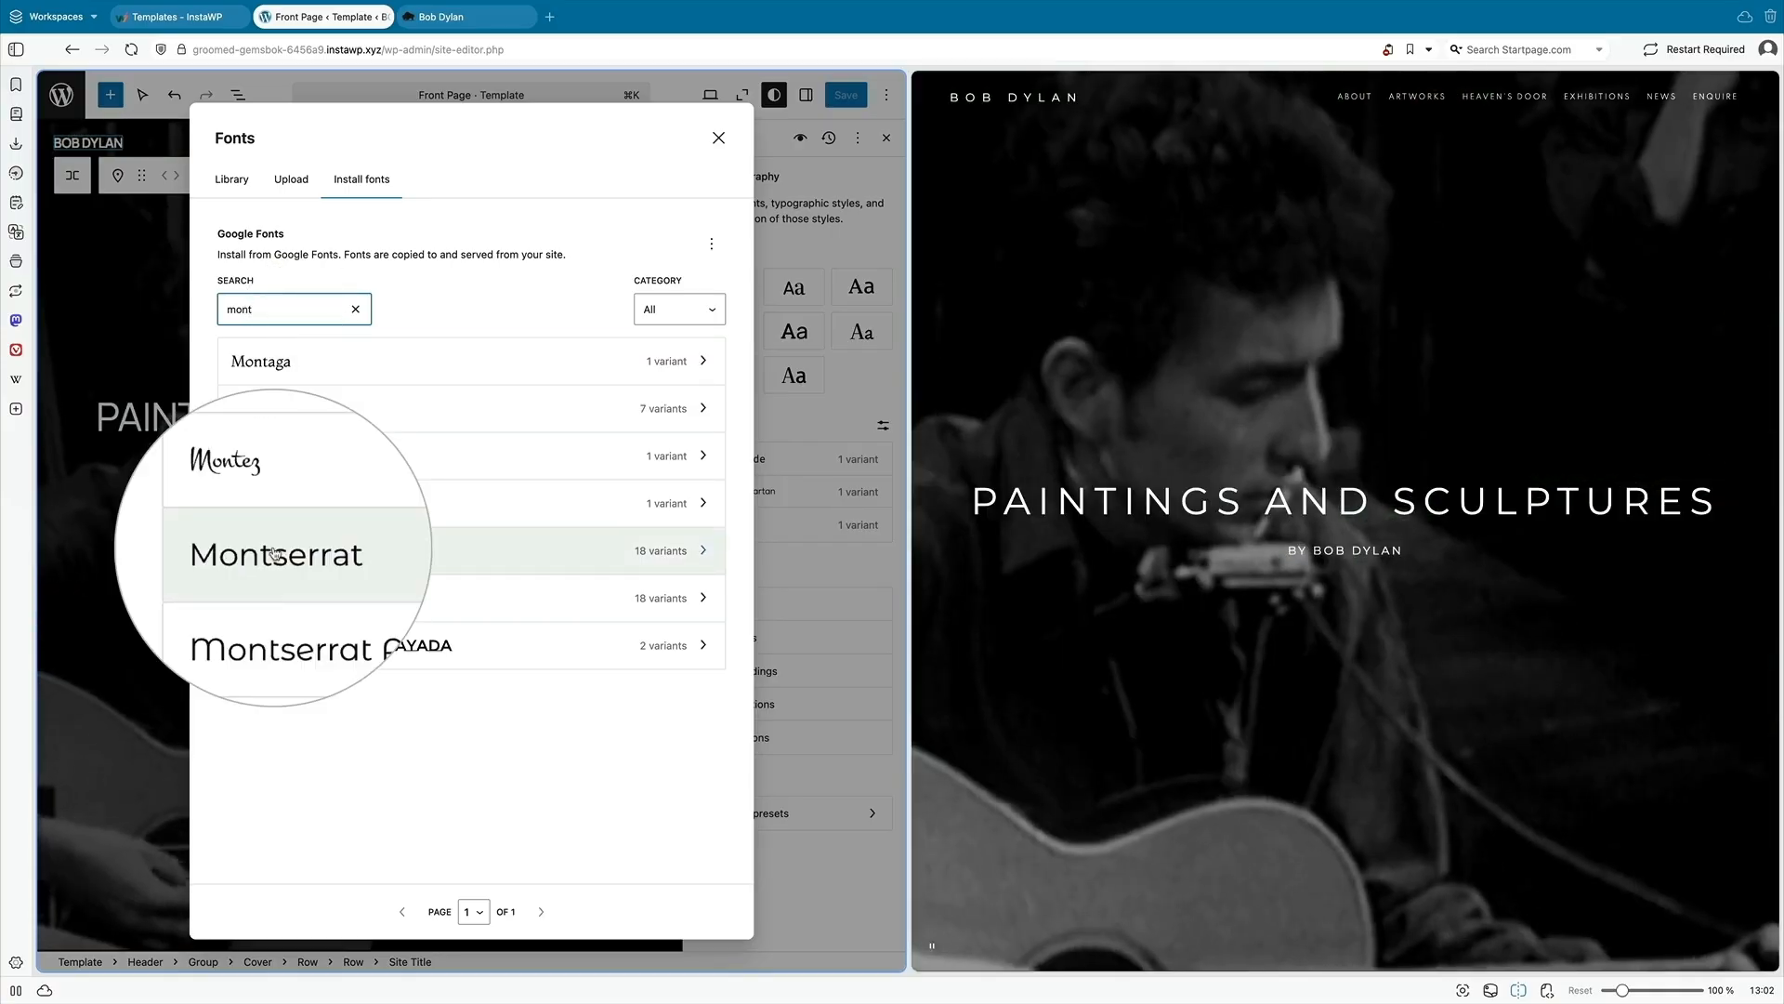
- Install the Montserrat 400 normal and 500 normal variants from Google Fonts and close the Fonts dialog
left_click(418, 555)
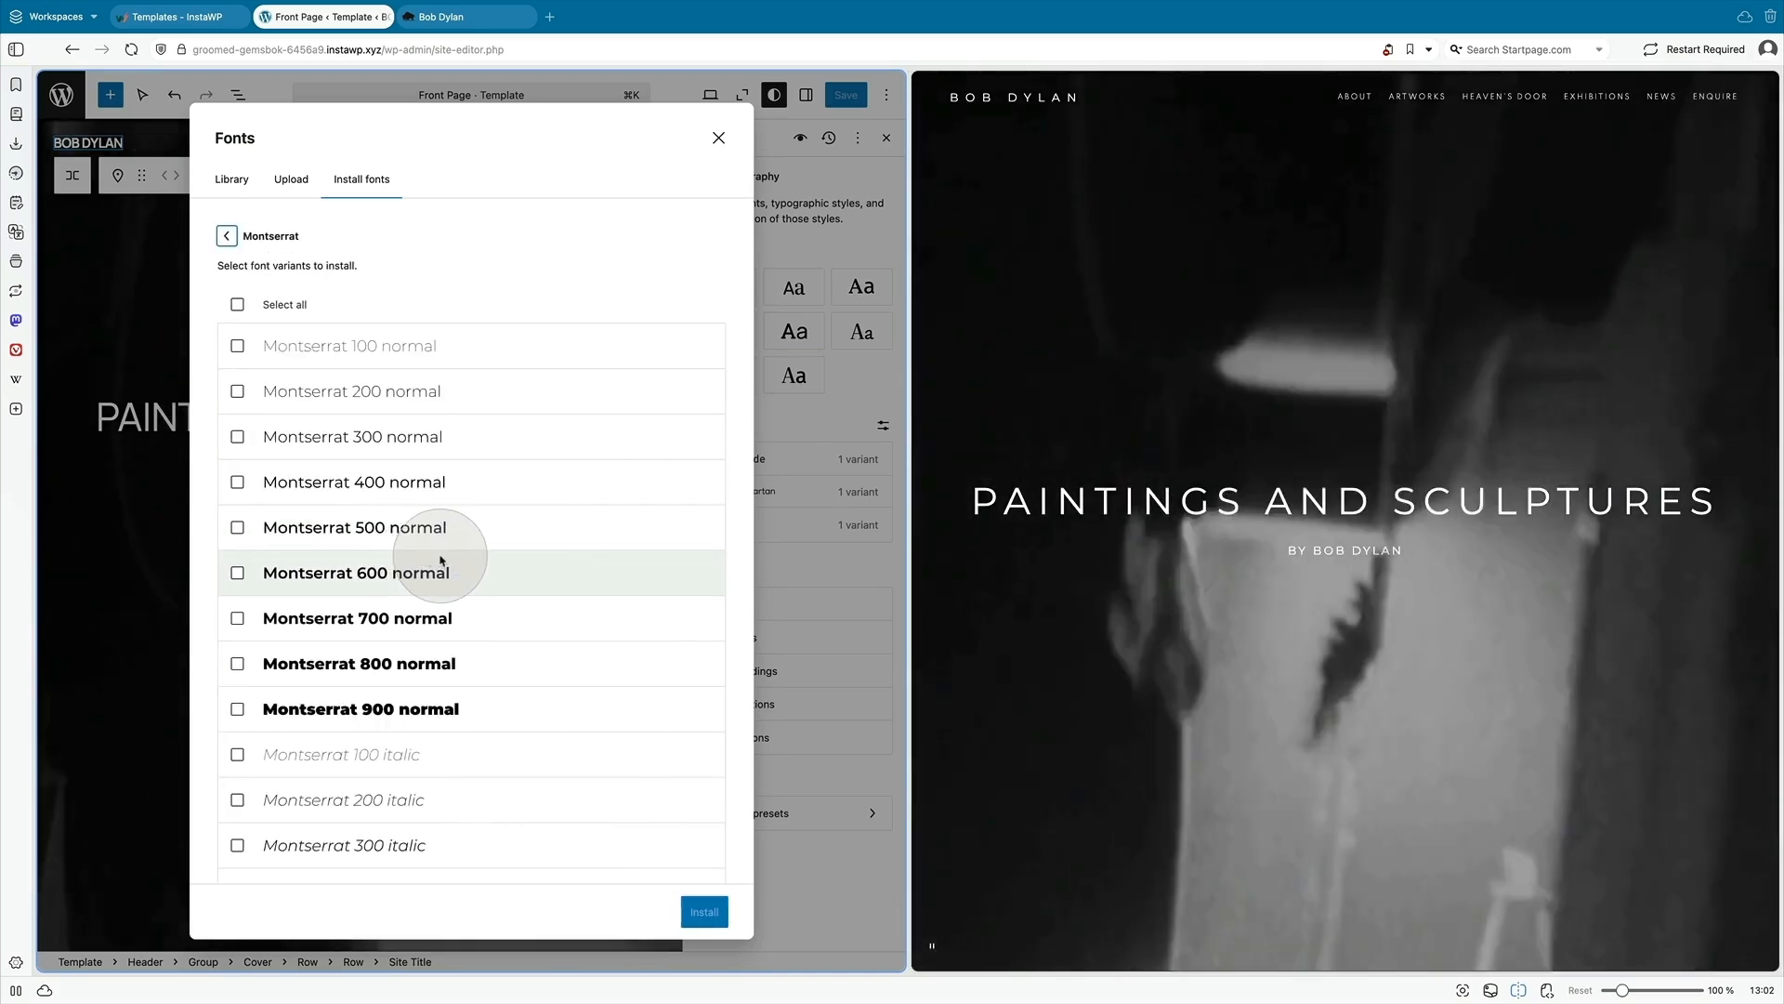
left_click(395, 491)
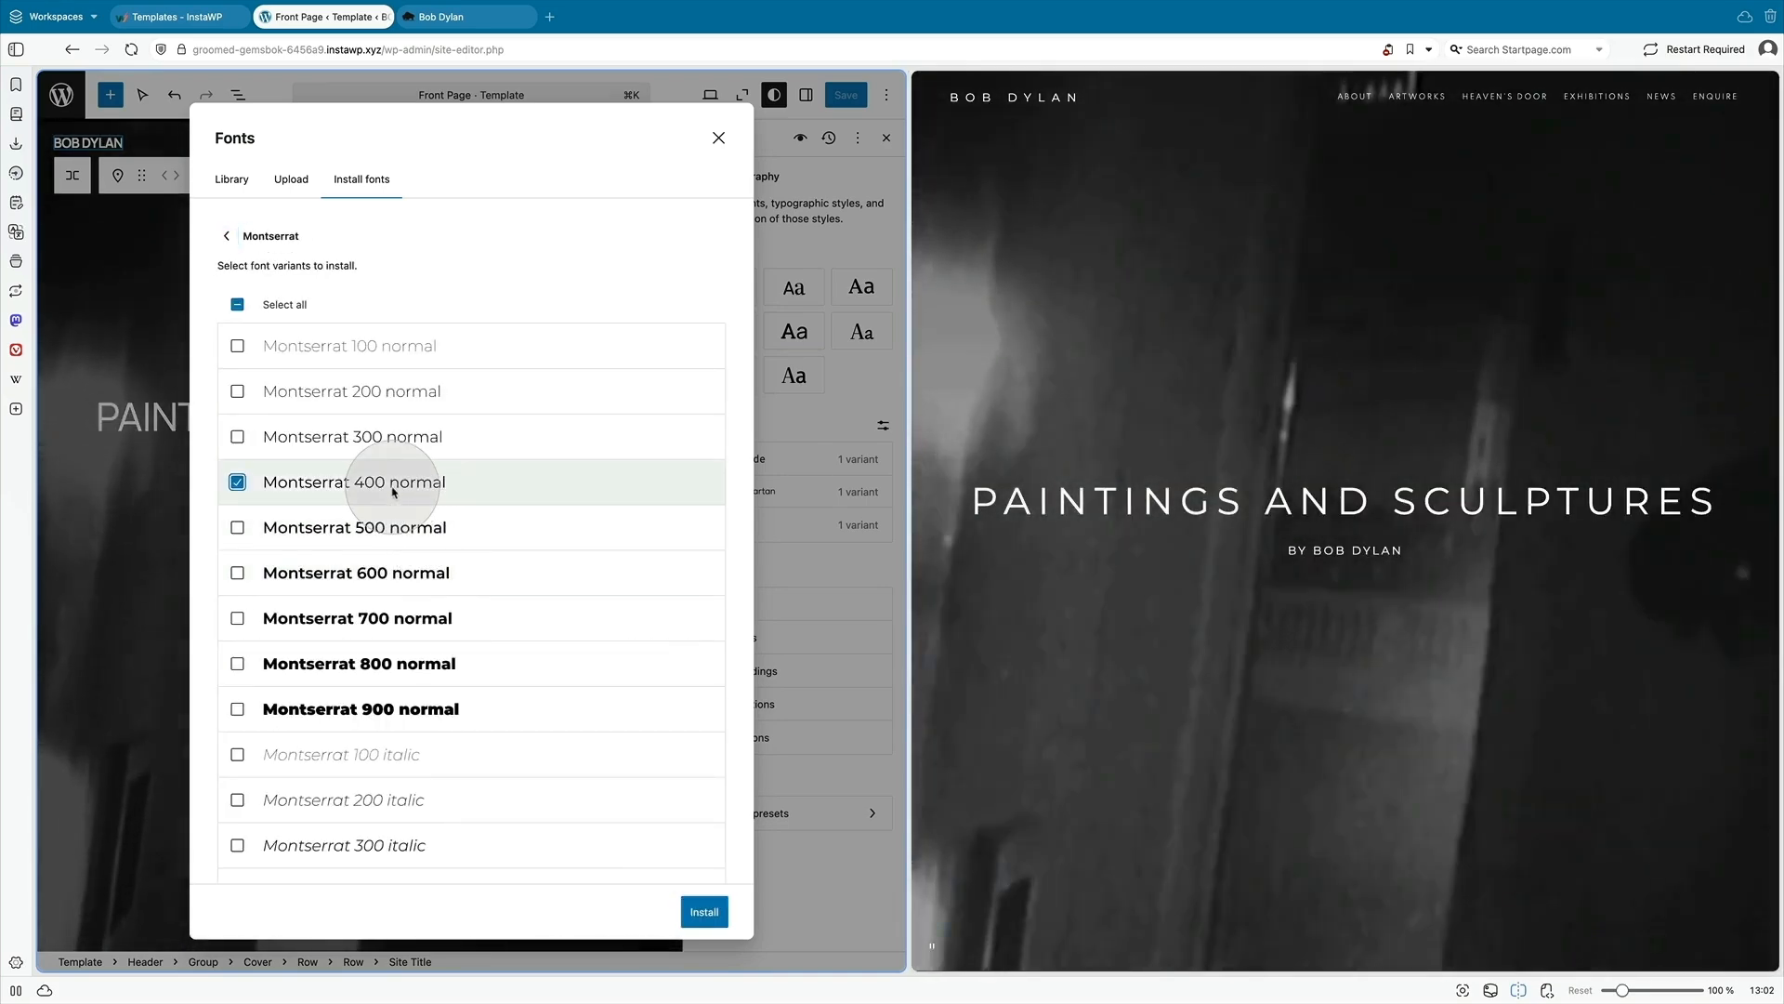
left_click(396, 528)
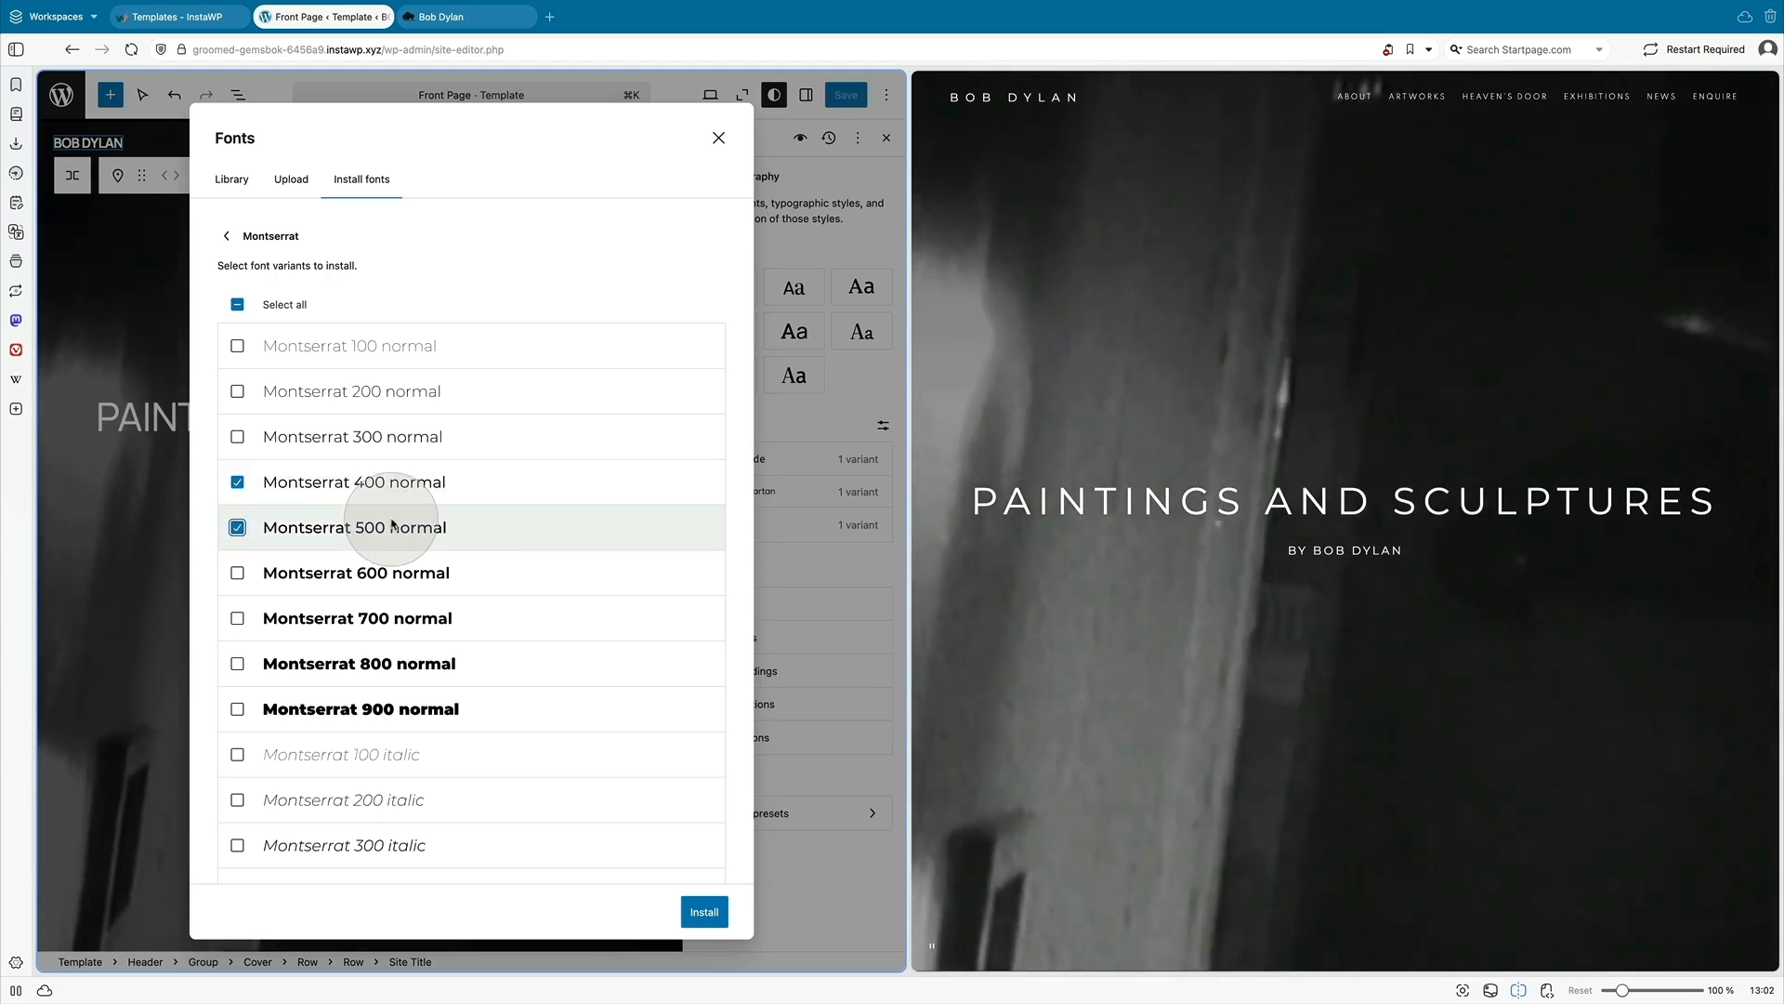
left_click(703, 912)
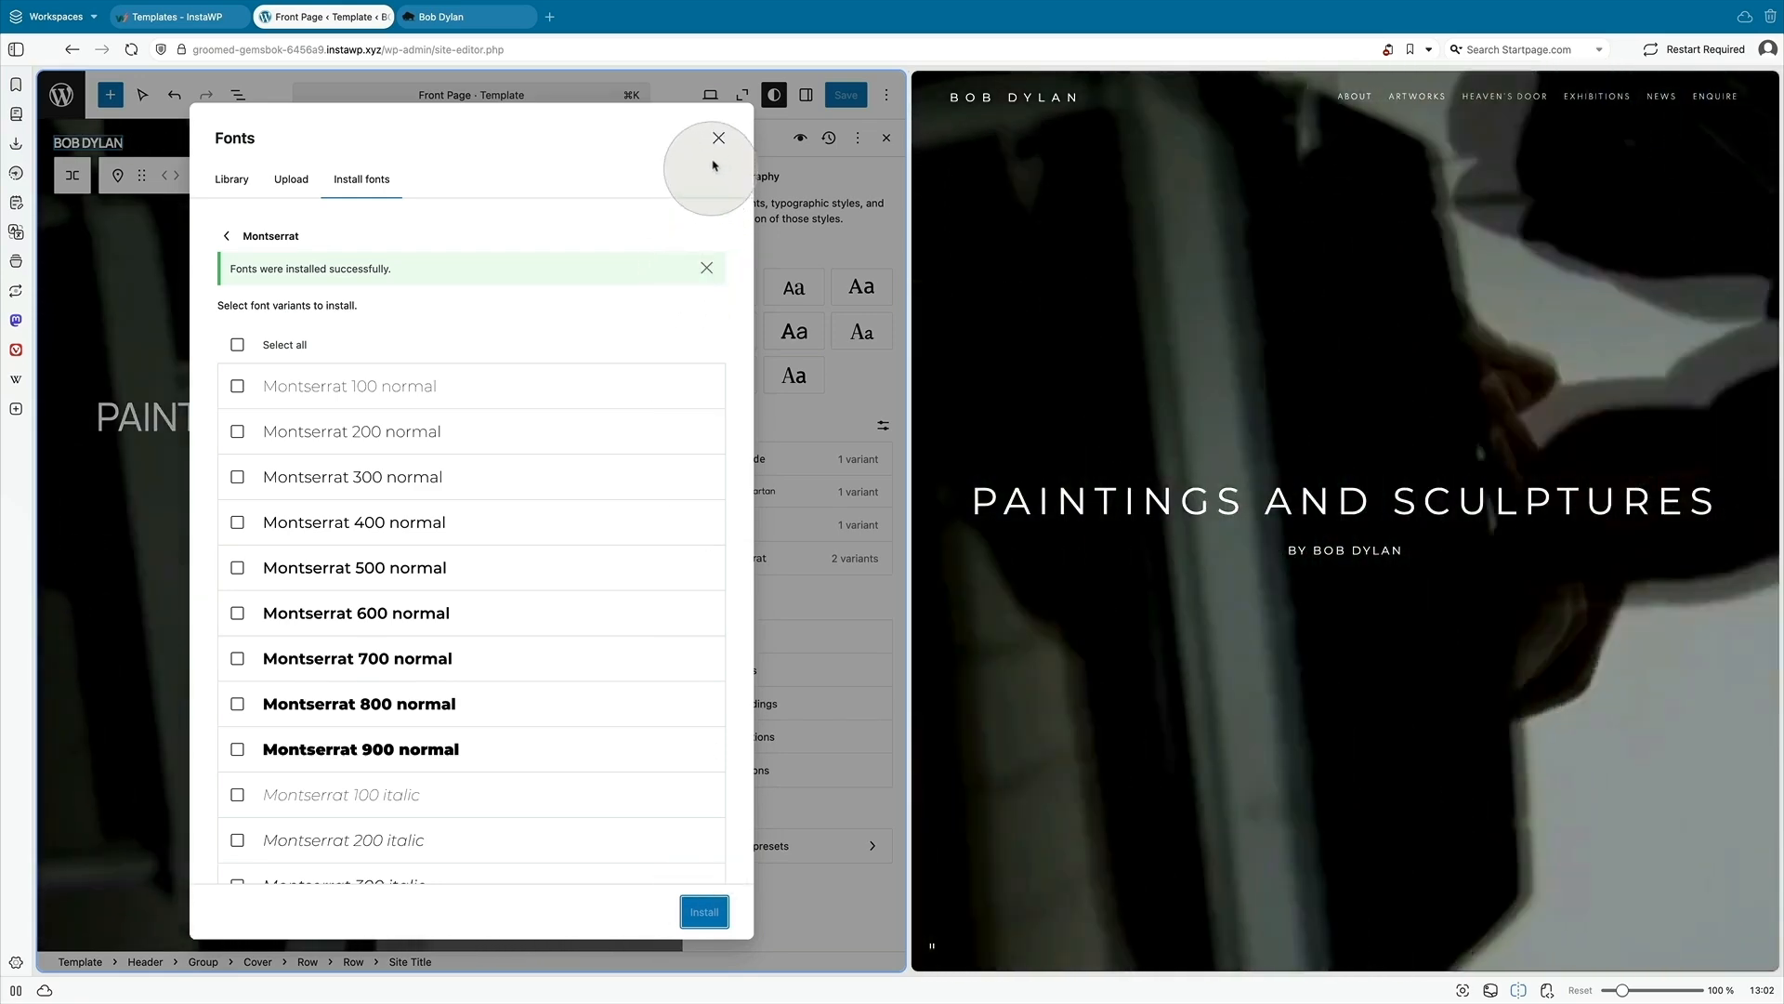
left_click(718, 138)
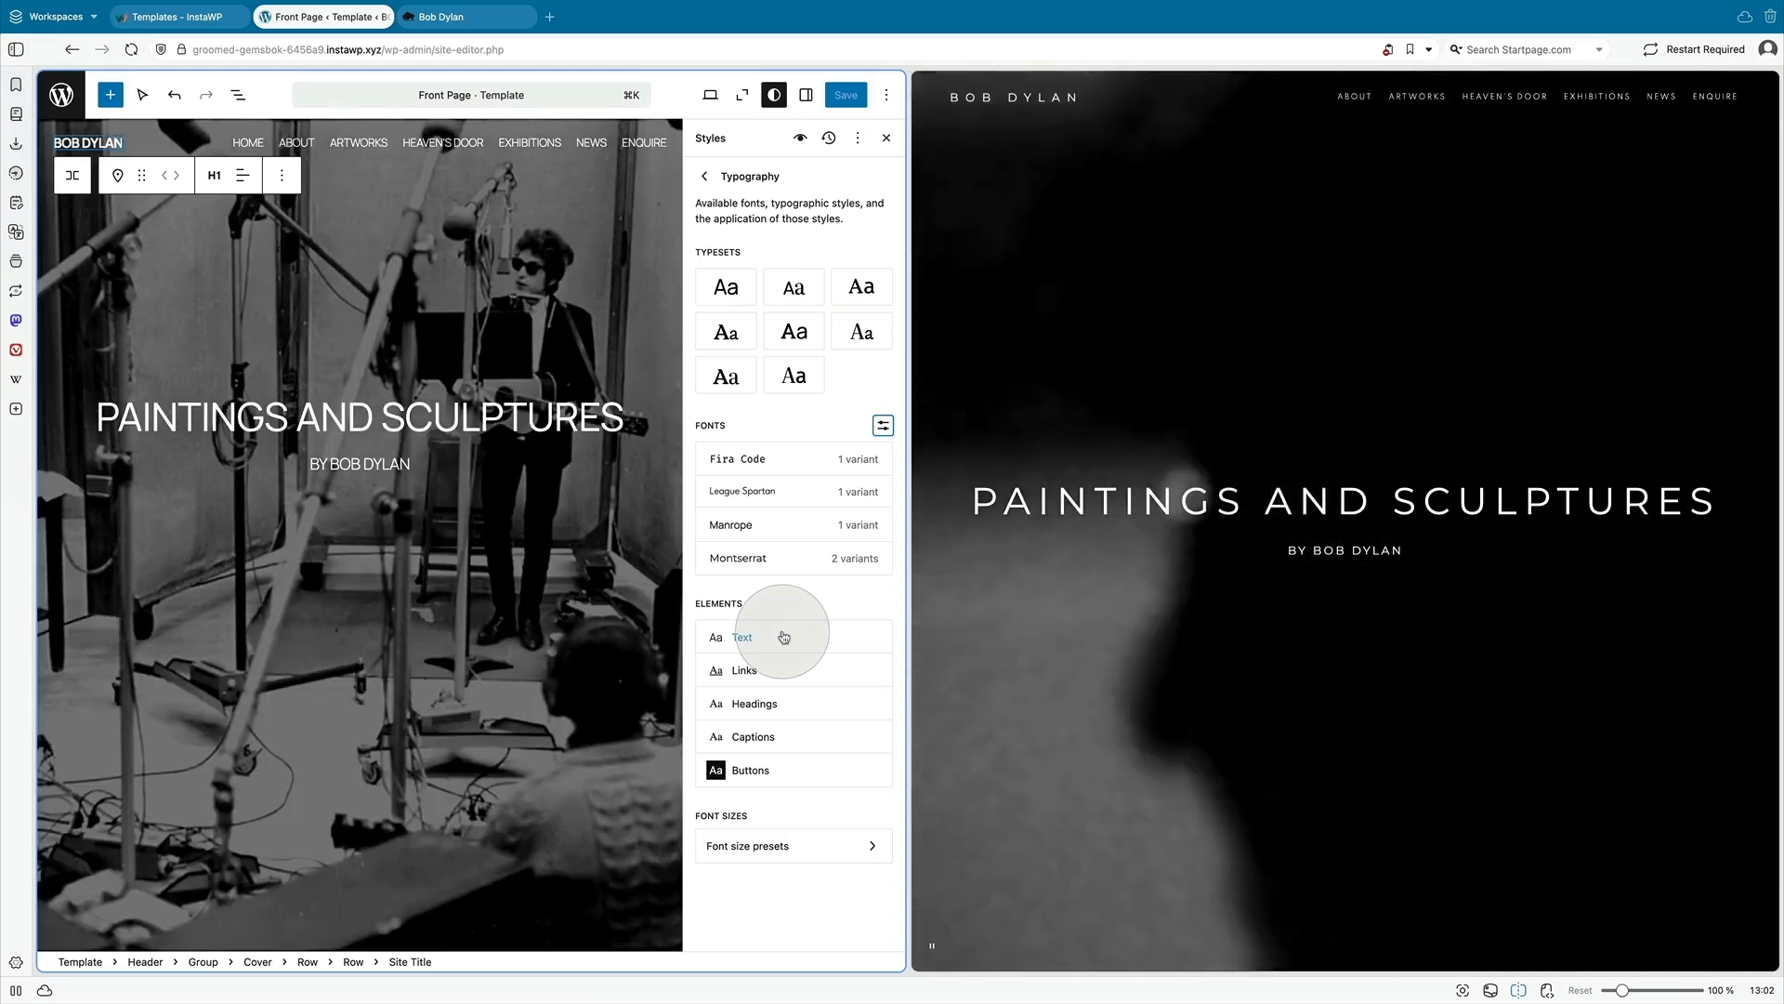
- In the global typography styles, set the Text element's font to Montserrat and the Headings font to League Spartan
left_click(784, 637)
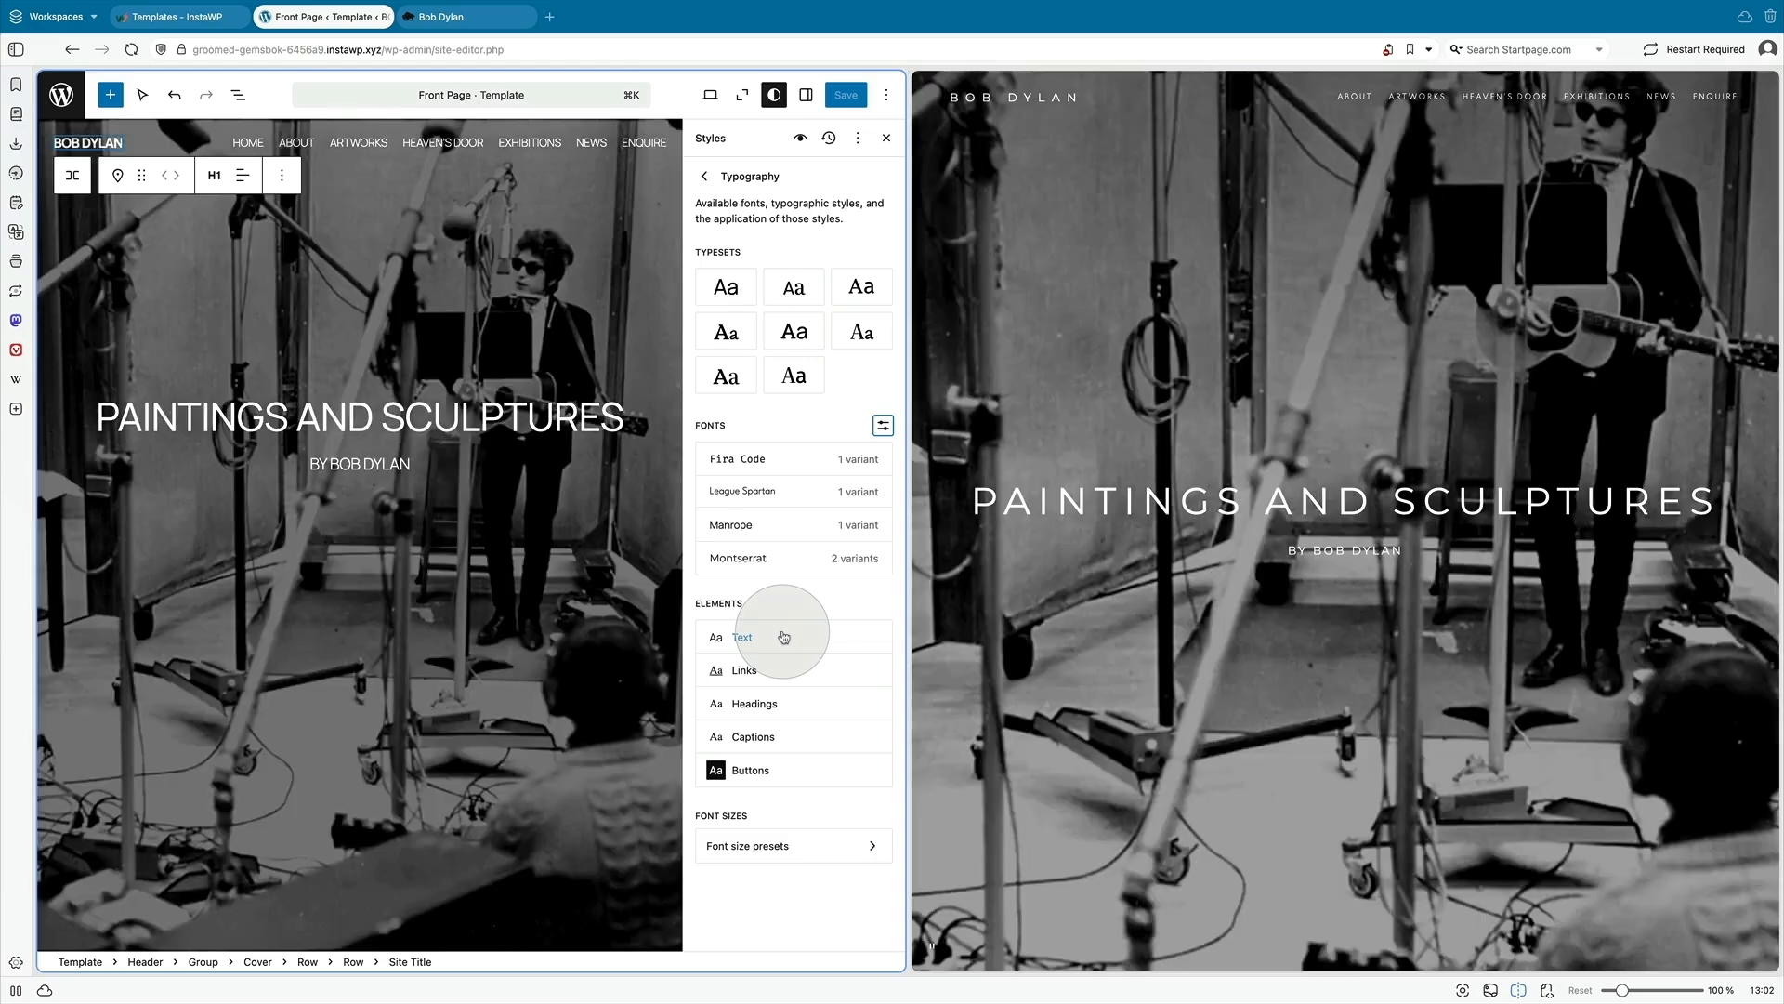
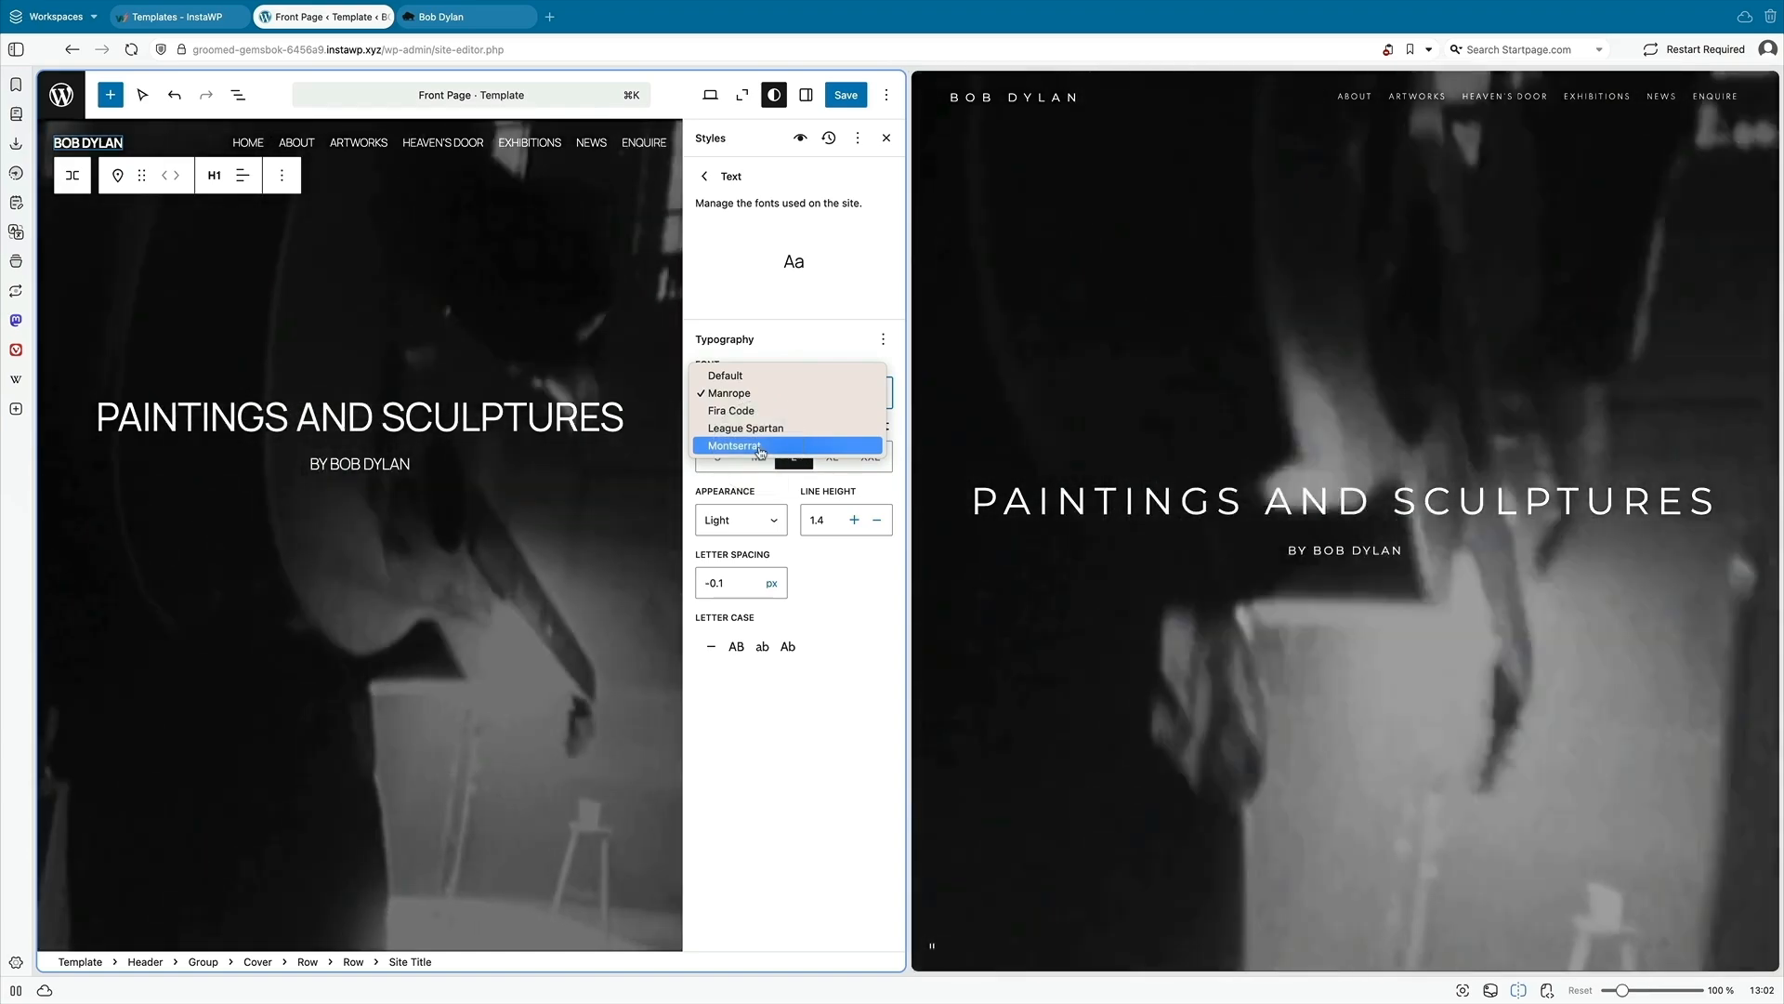
left_click(760, 446)
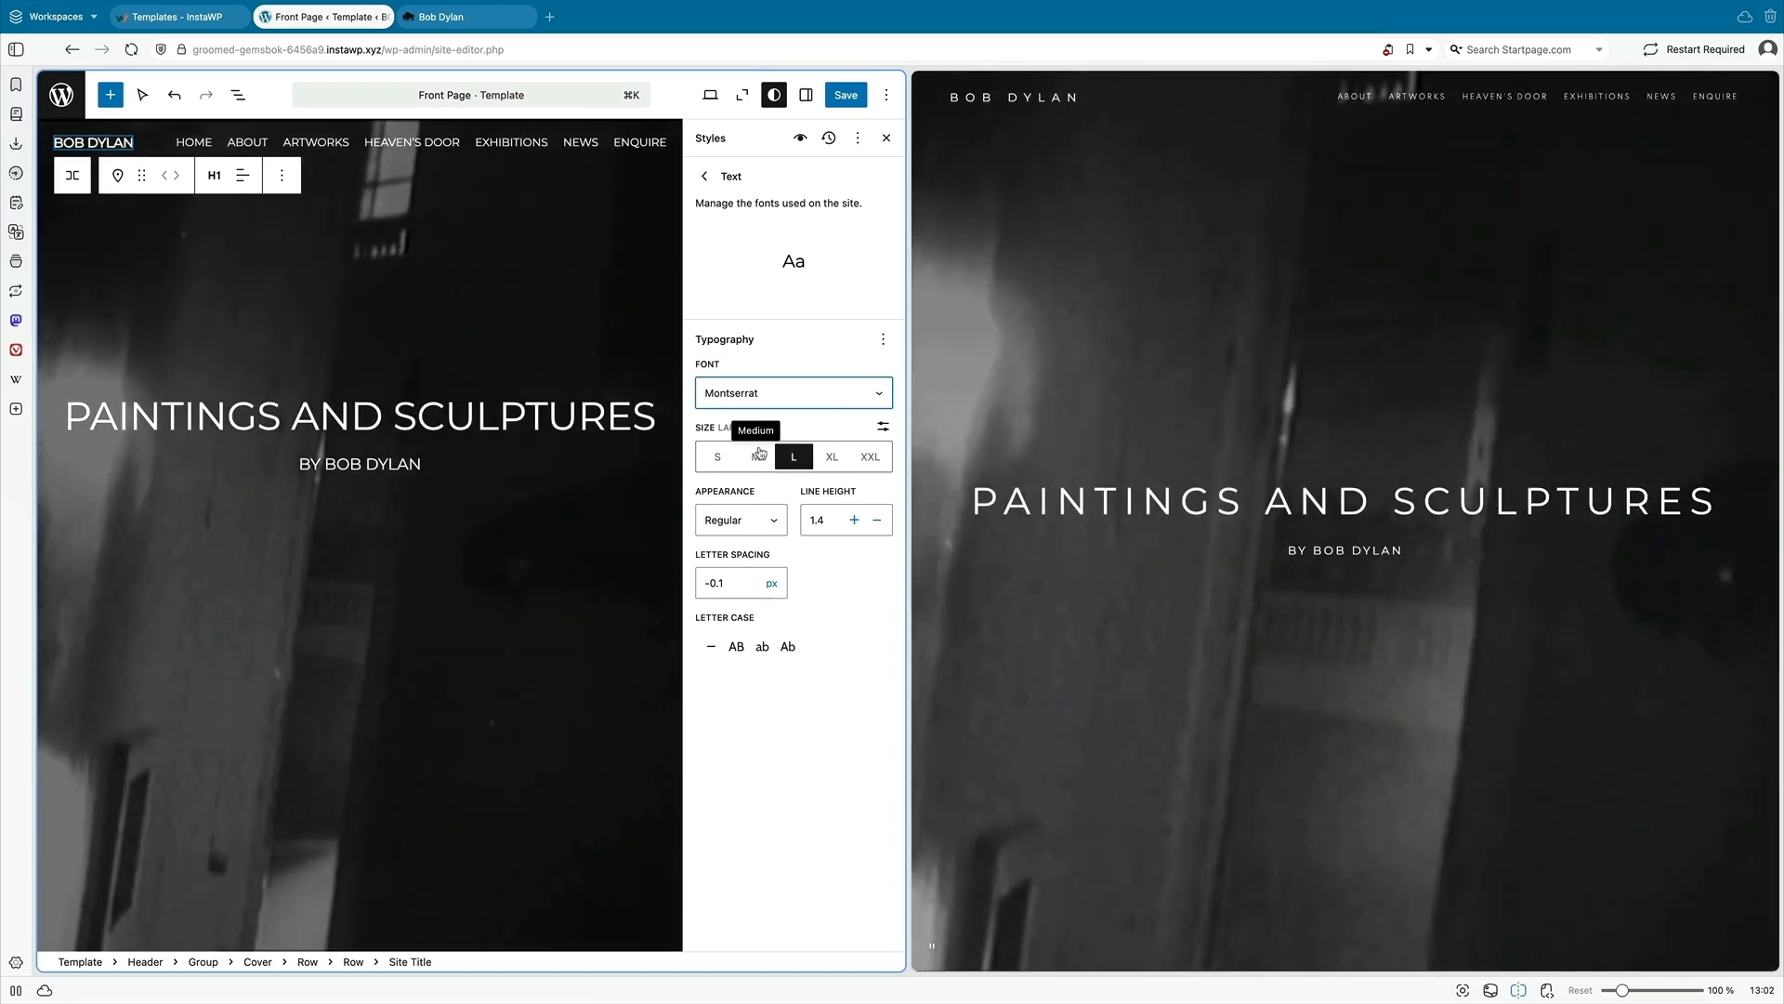
left_click(760, 454)
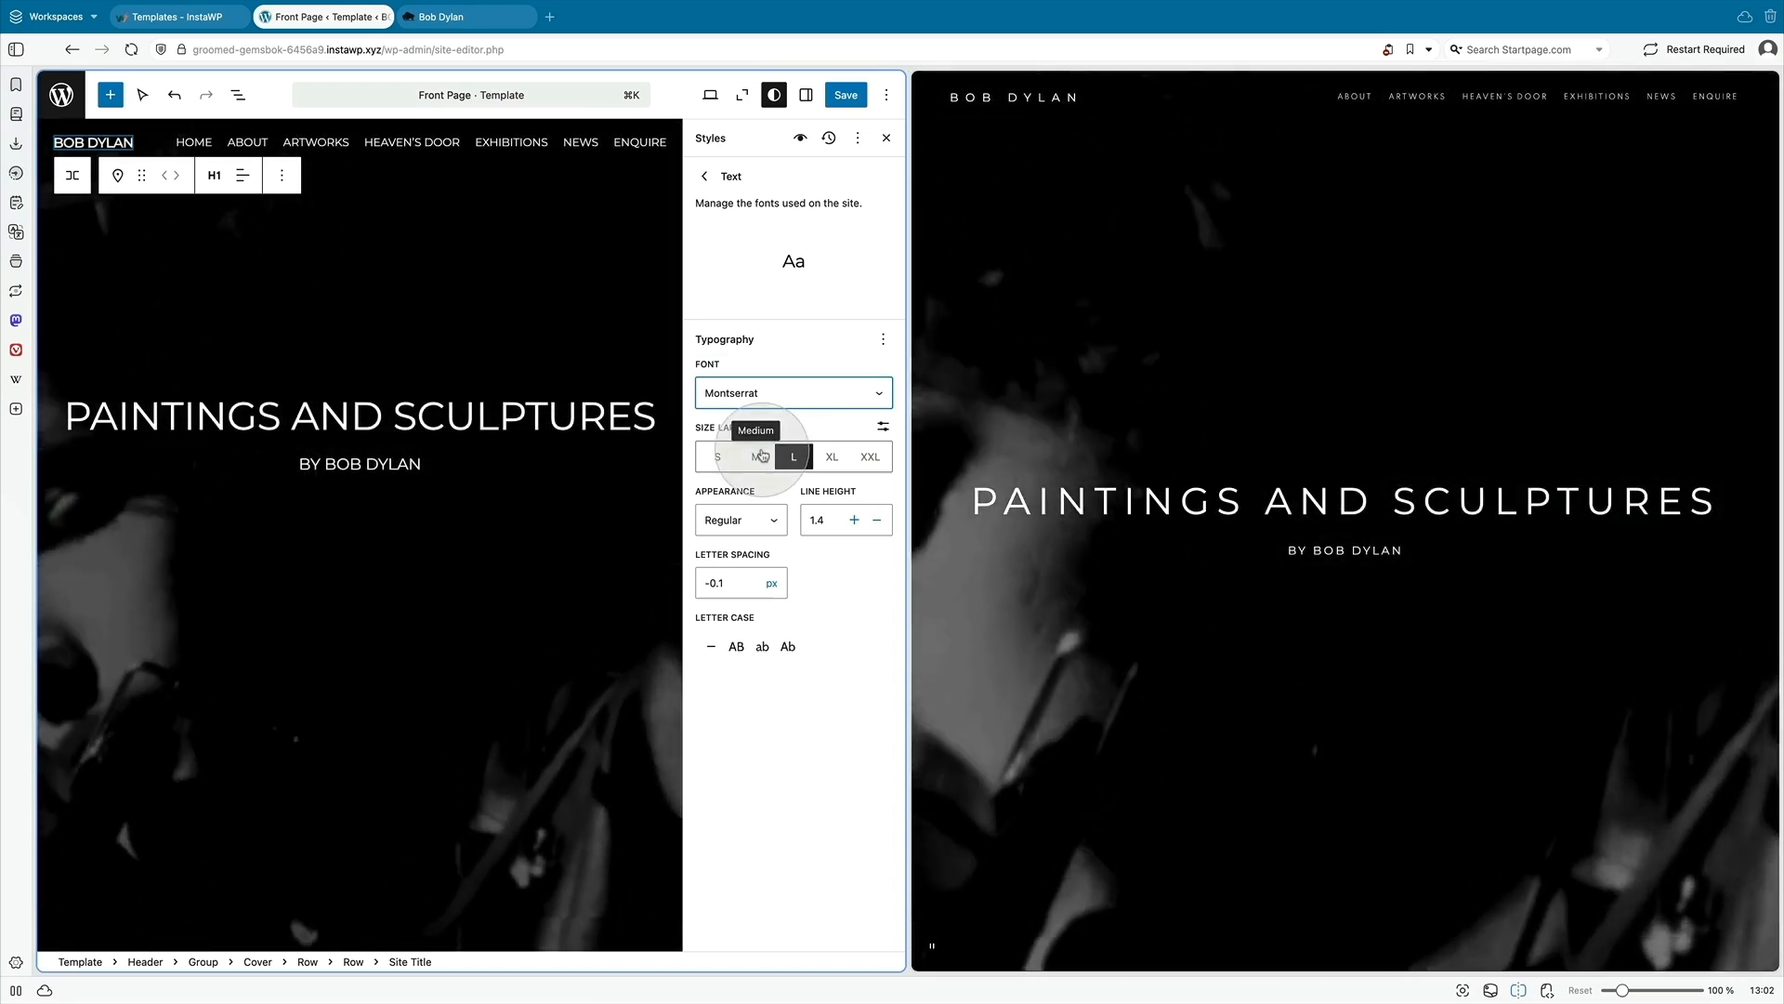
left_click(702, 177)
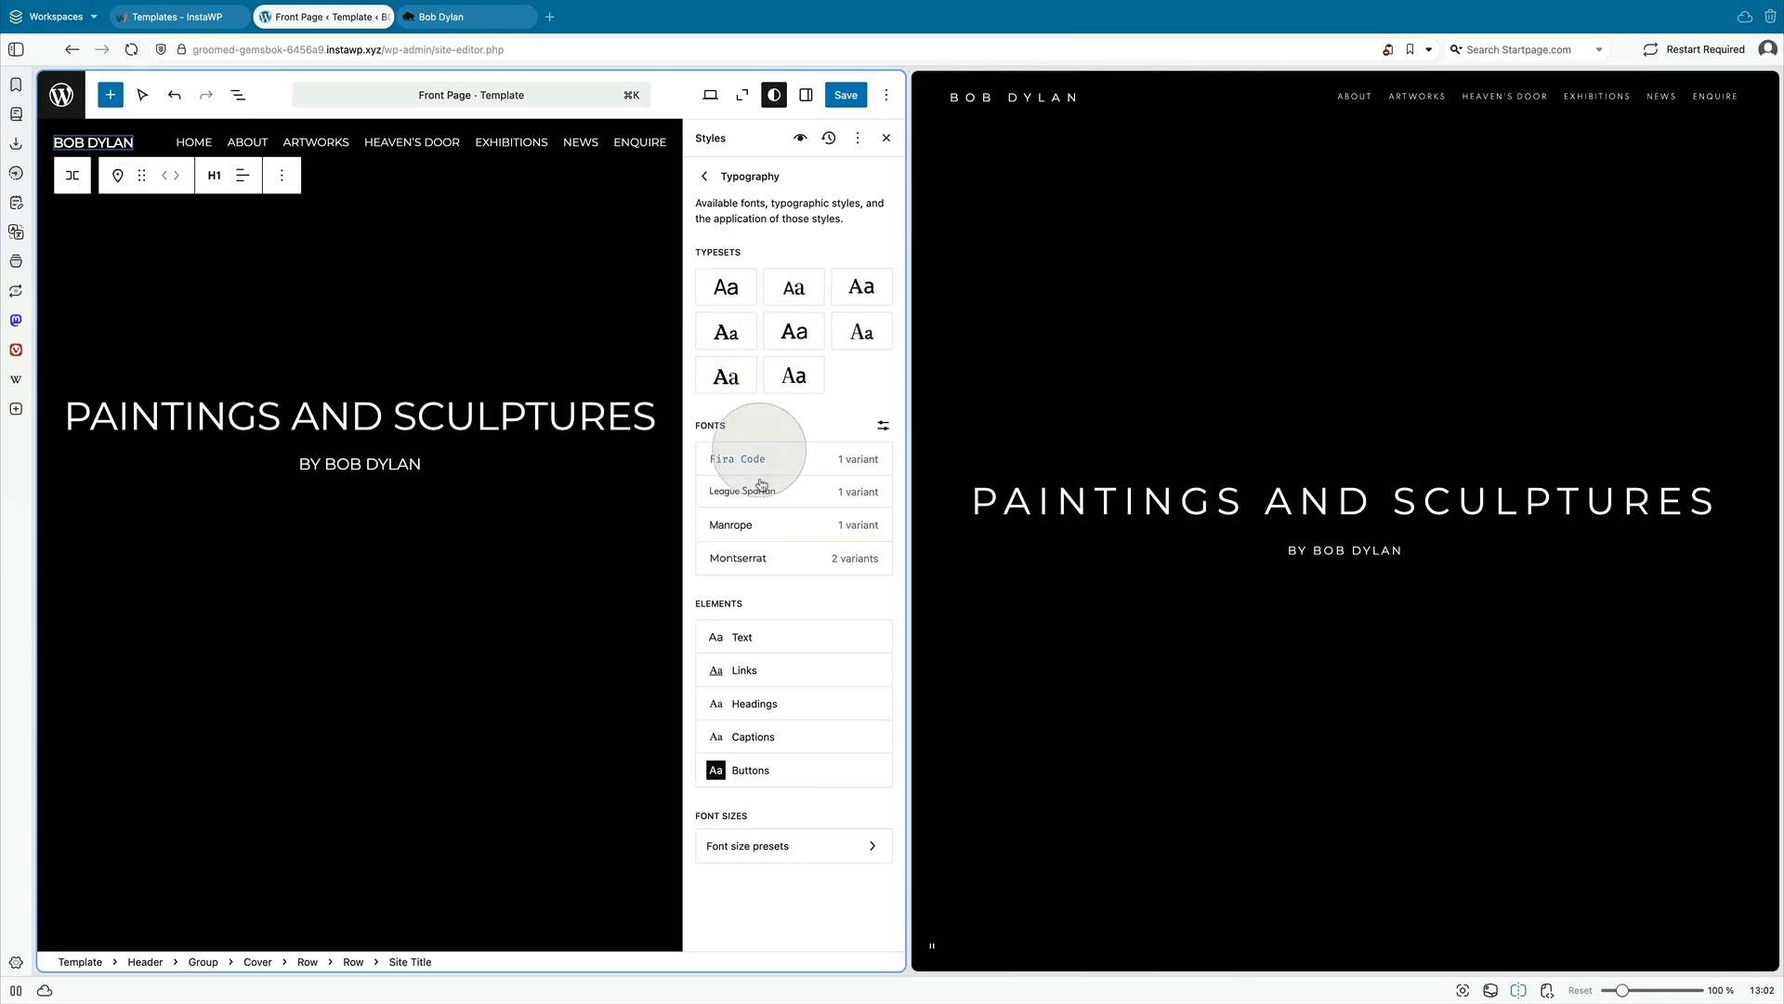
left_click(764, 702)
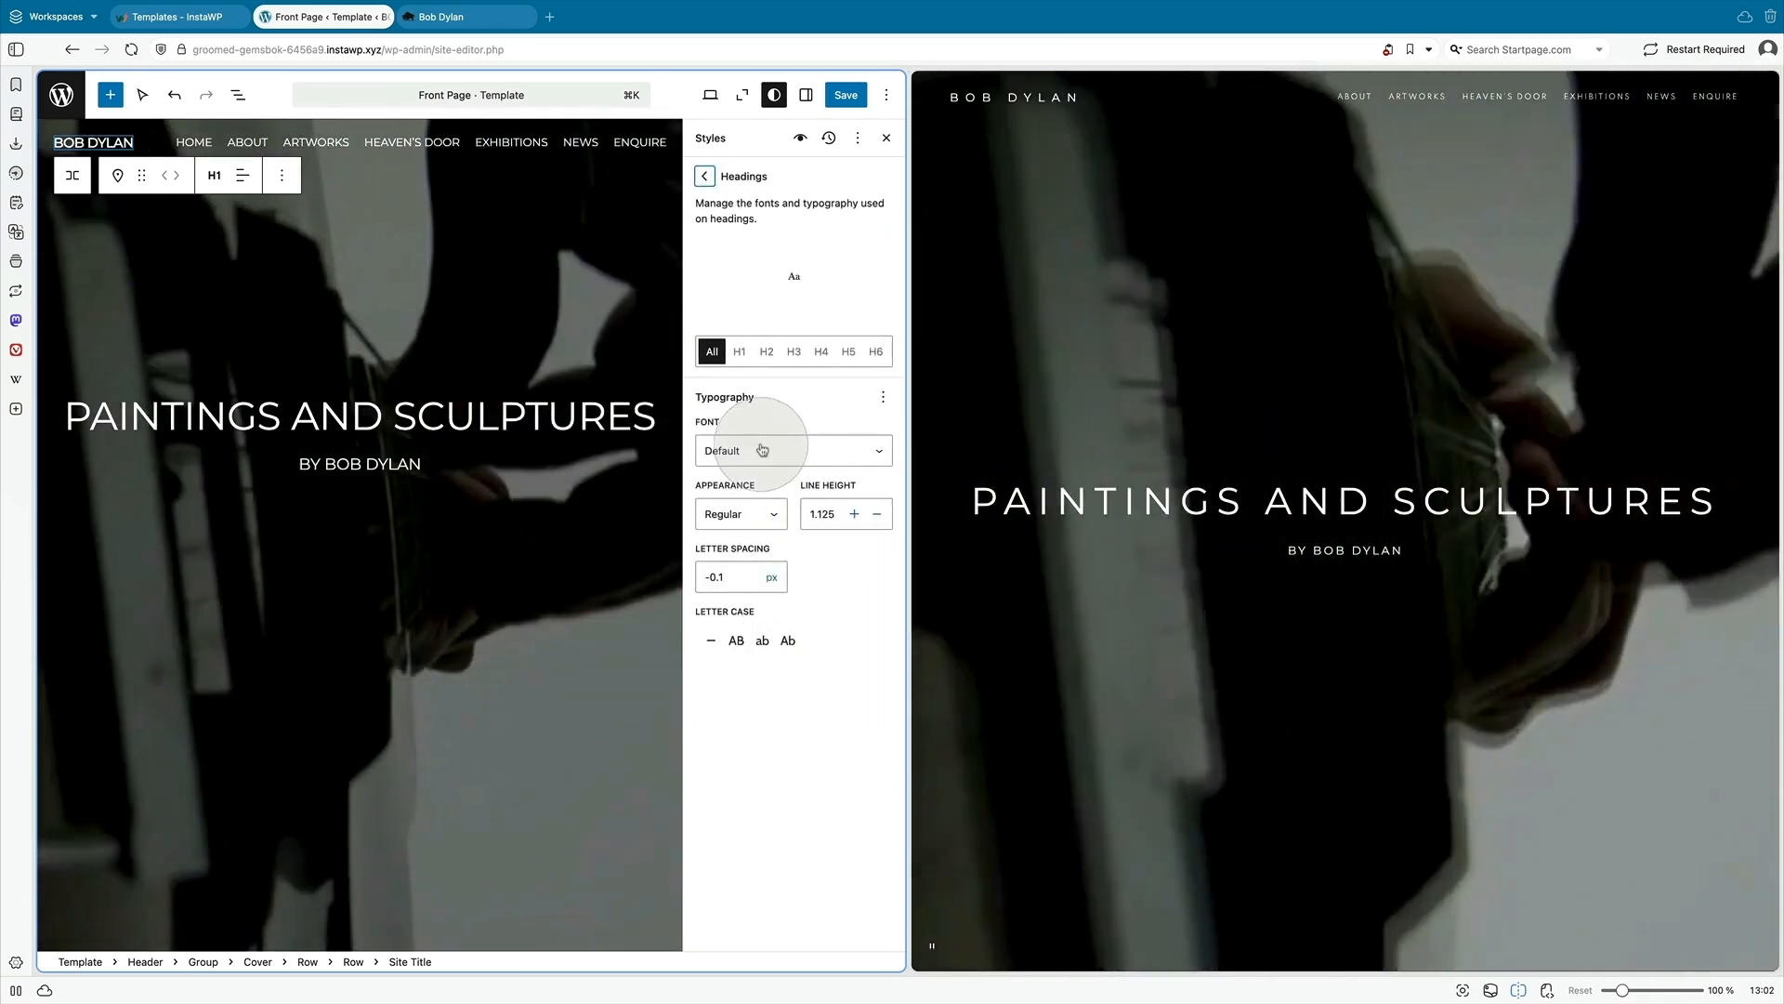
left_click(762, 450)
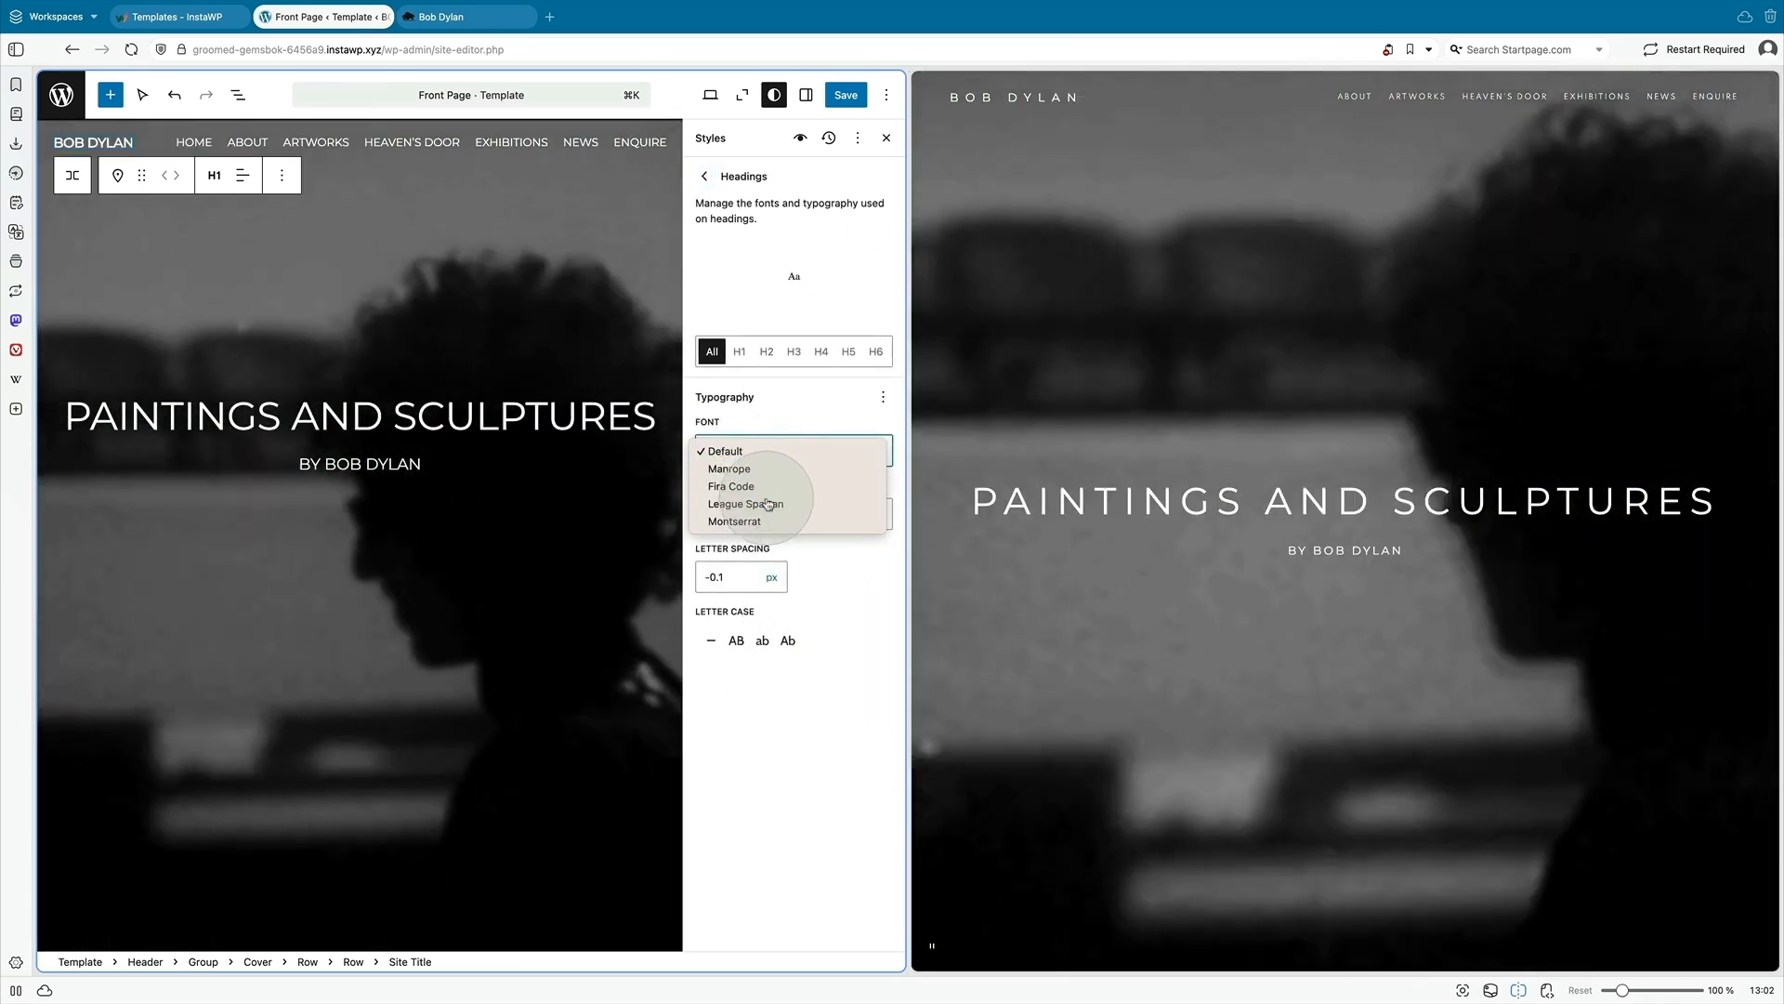
left_click(767, 503)
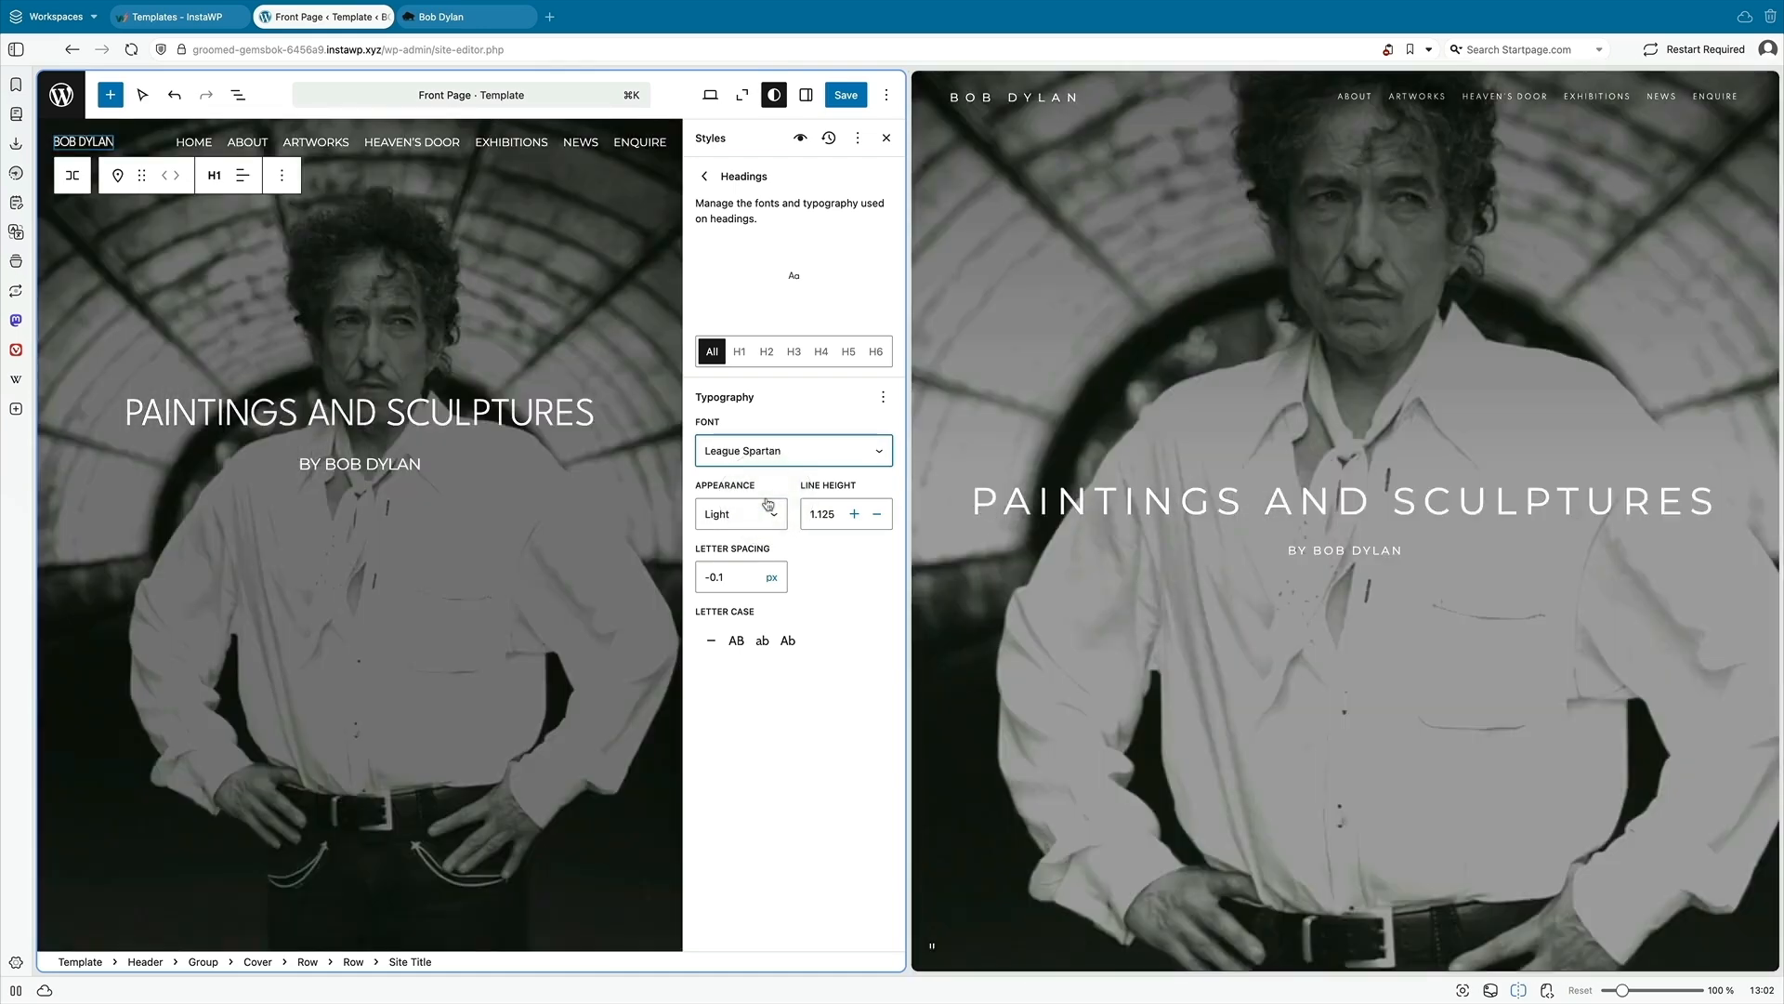
- Give the header's site title an Extra Light appearance and a letter spacing of 5 px
left_click(768, 788)
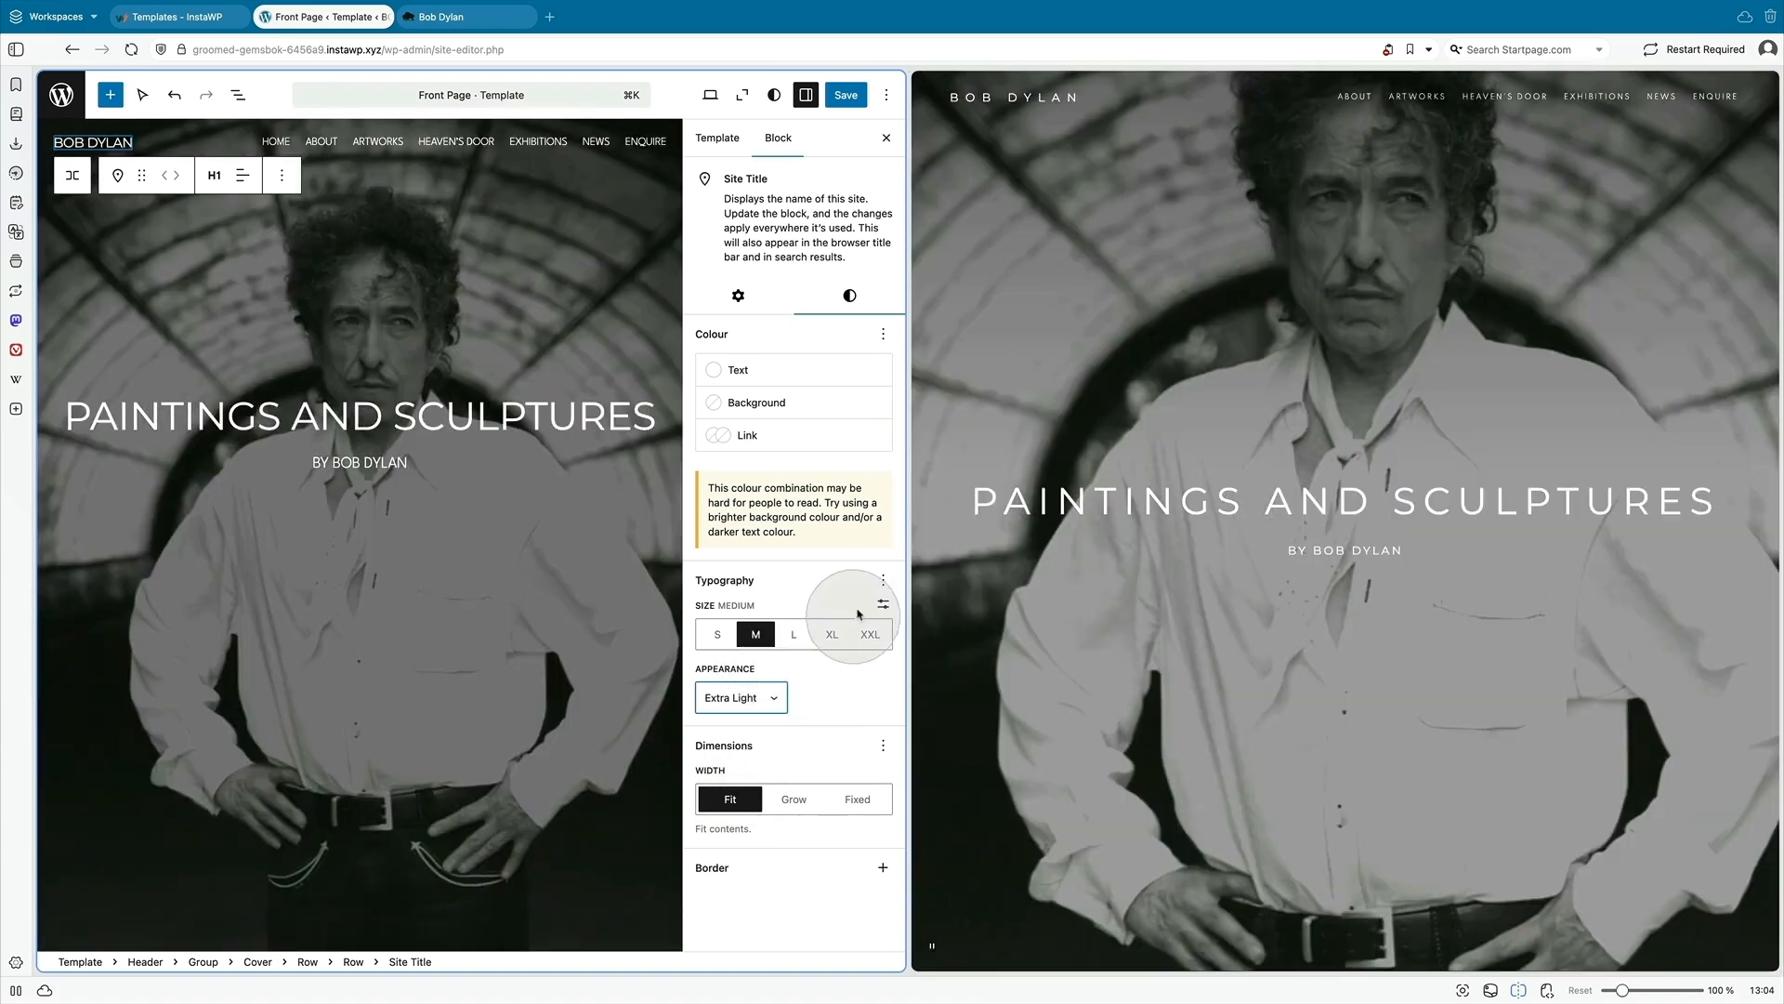
left_click(881, 580)
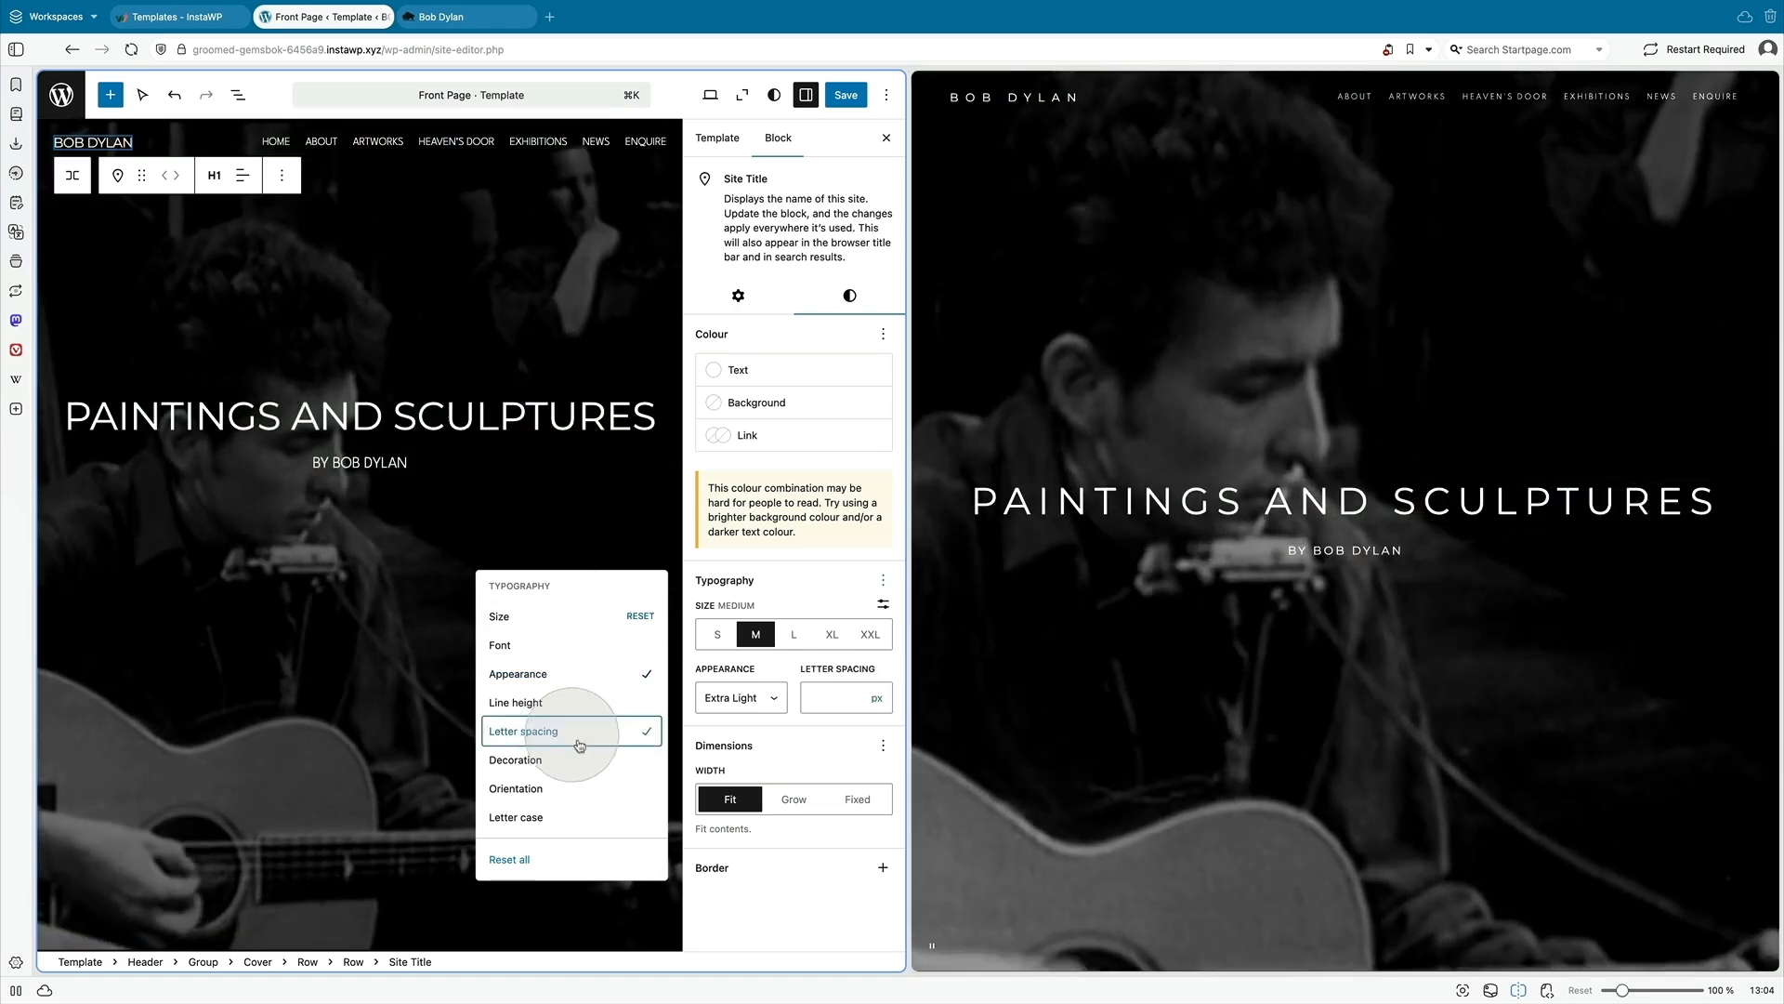
left_click(814, 699)
type("5")
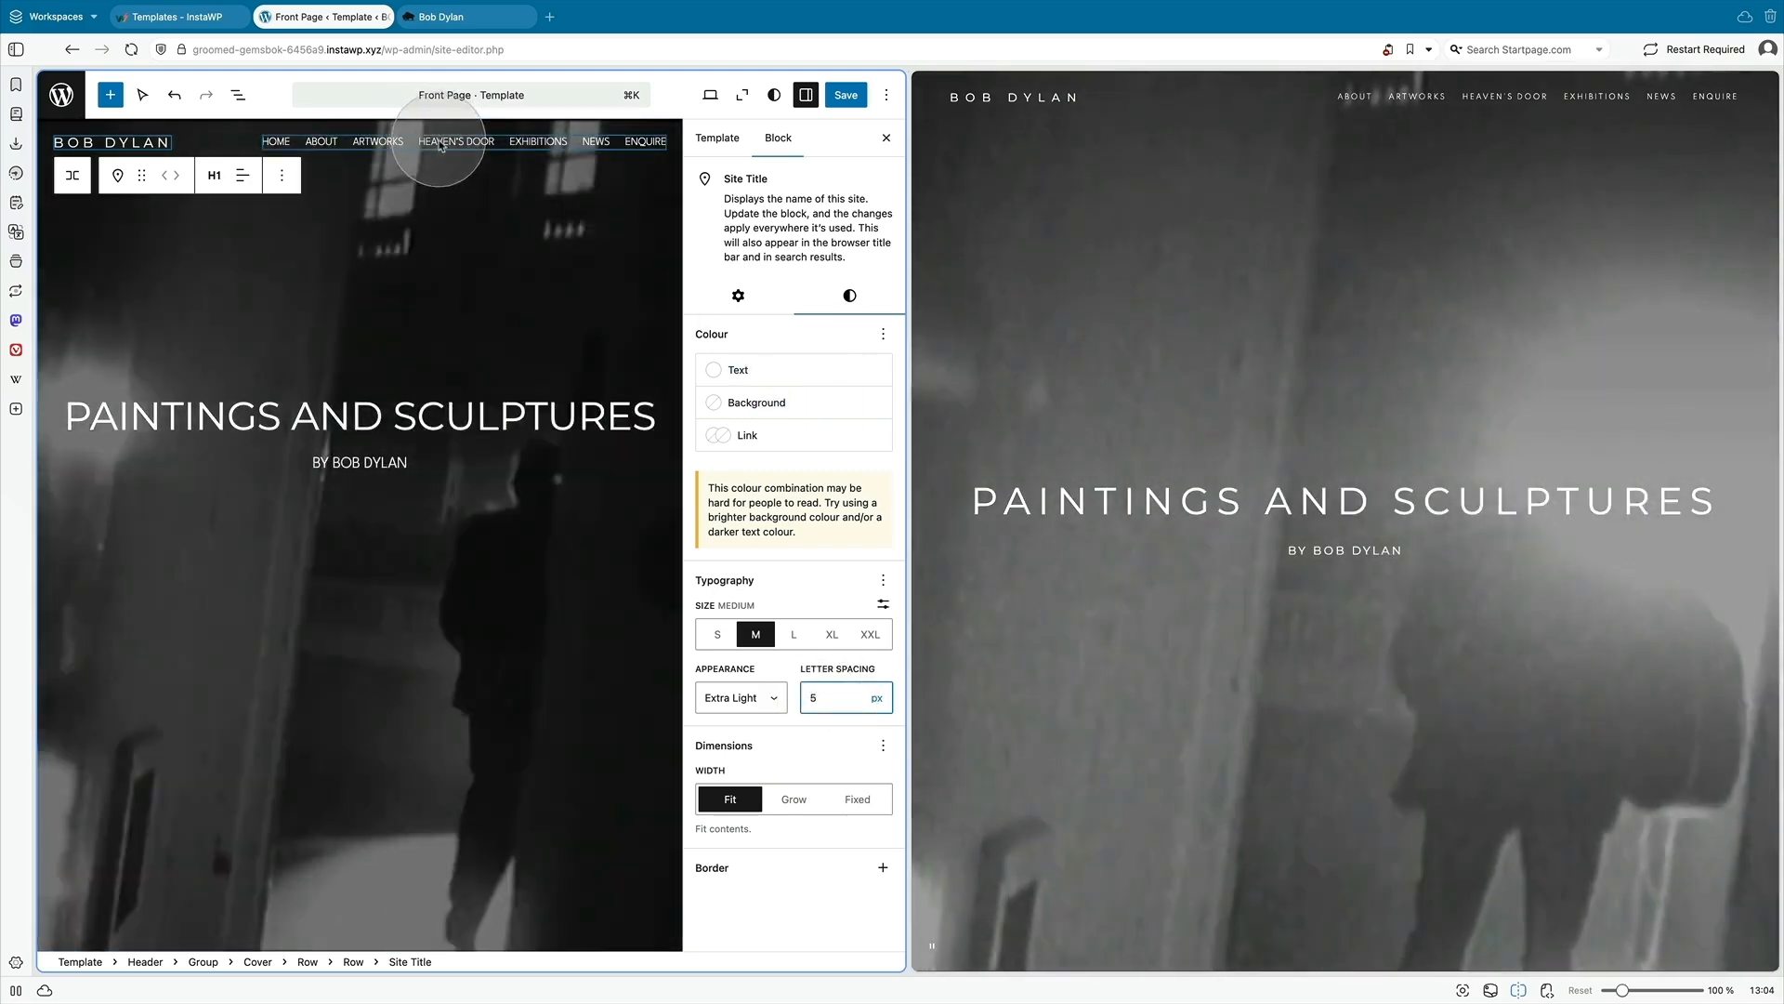
- Set the header navigation's letter spacing to 5 px and hide the block settings to check it at full width
left_click(442, 146)
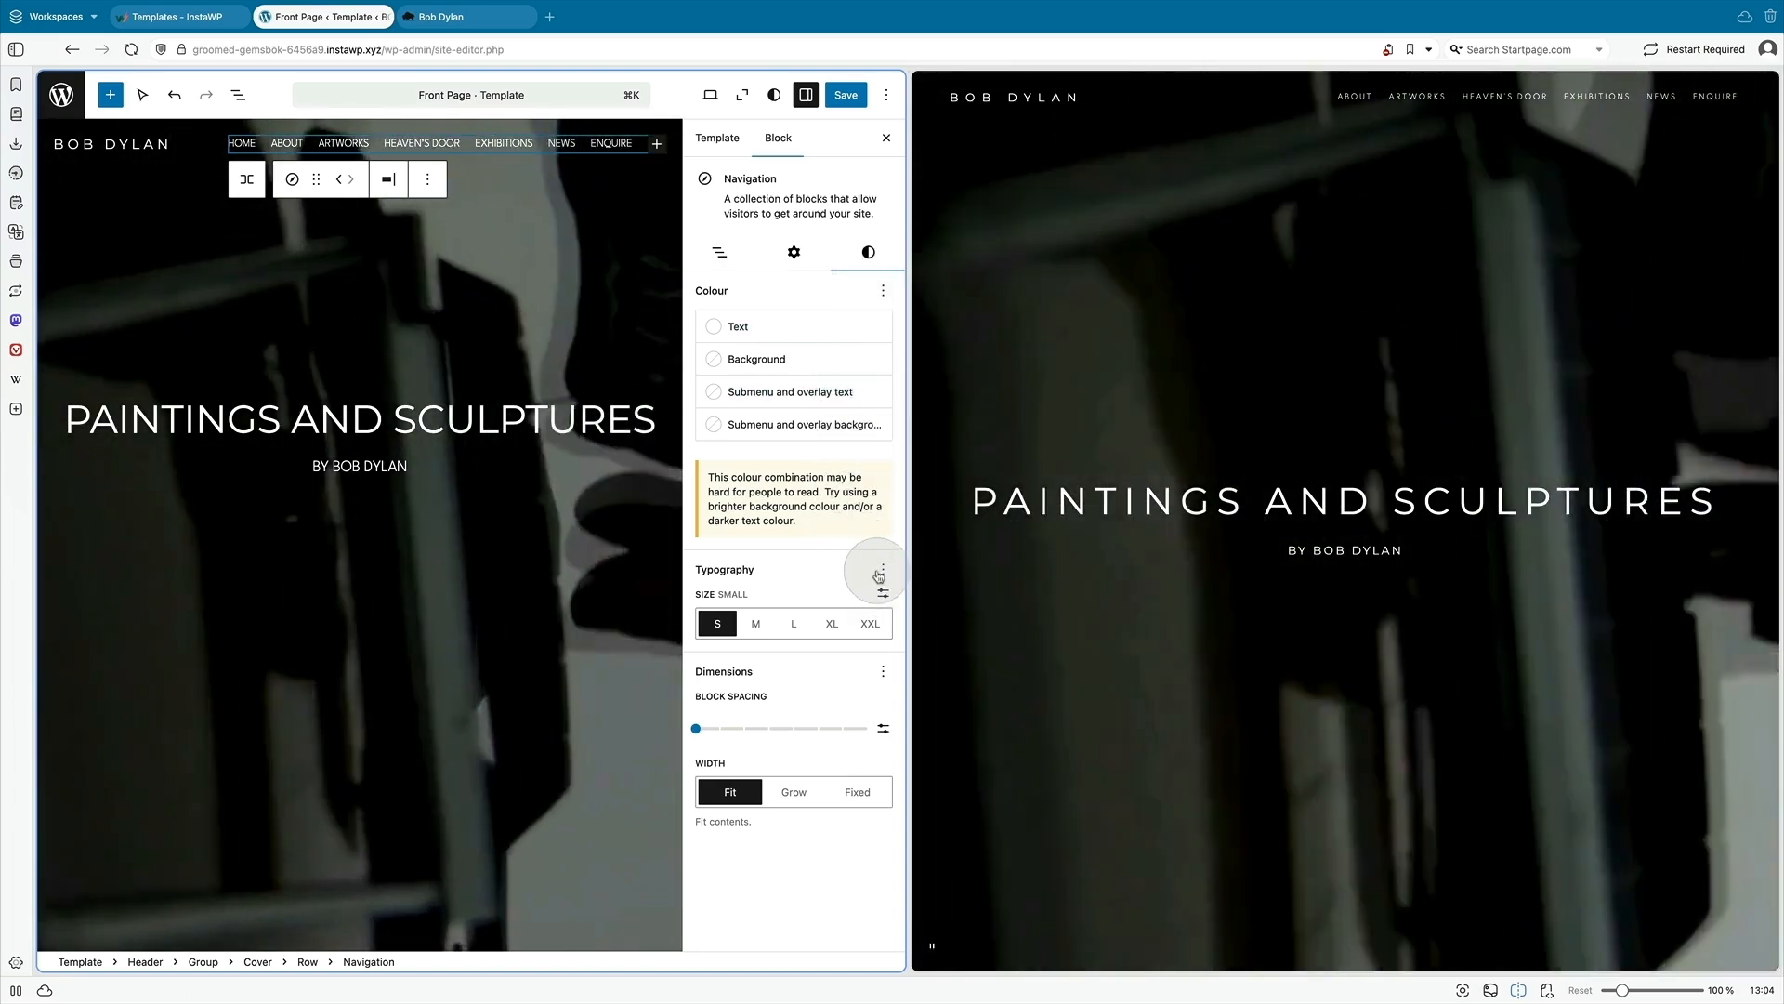
left_click(881, 571)
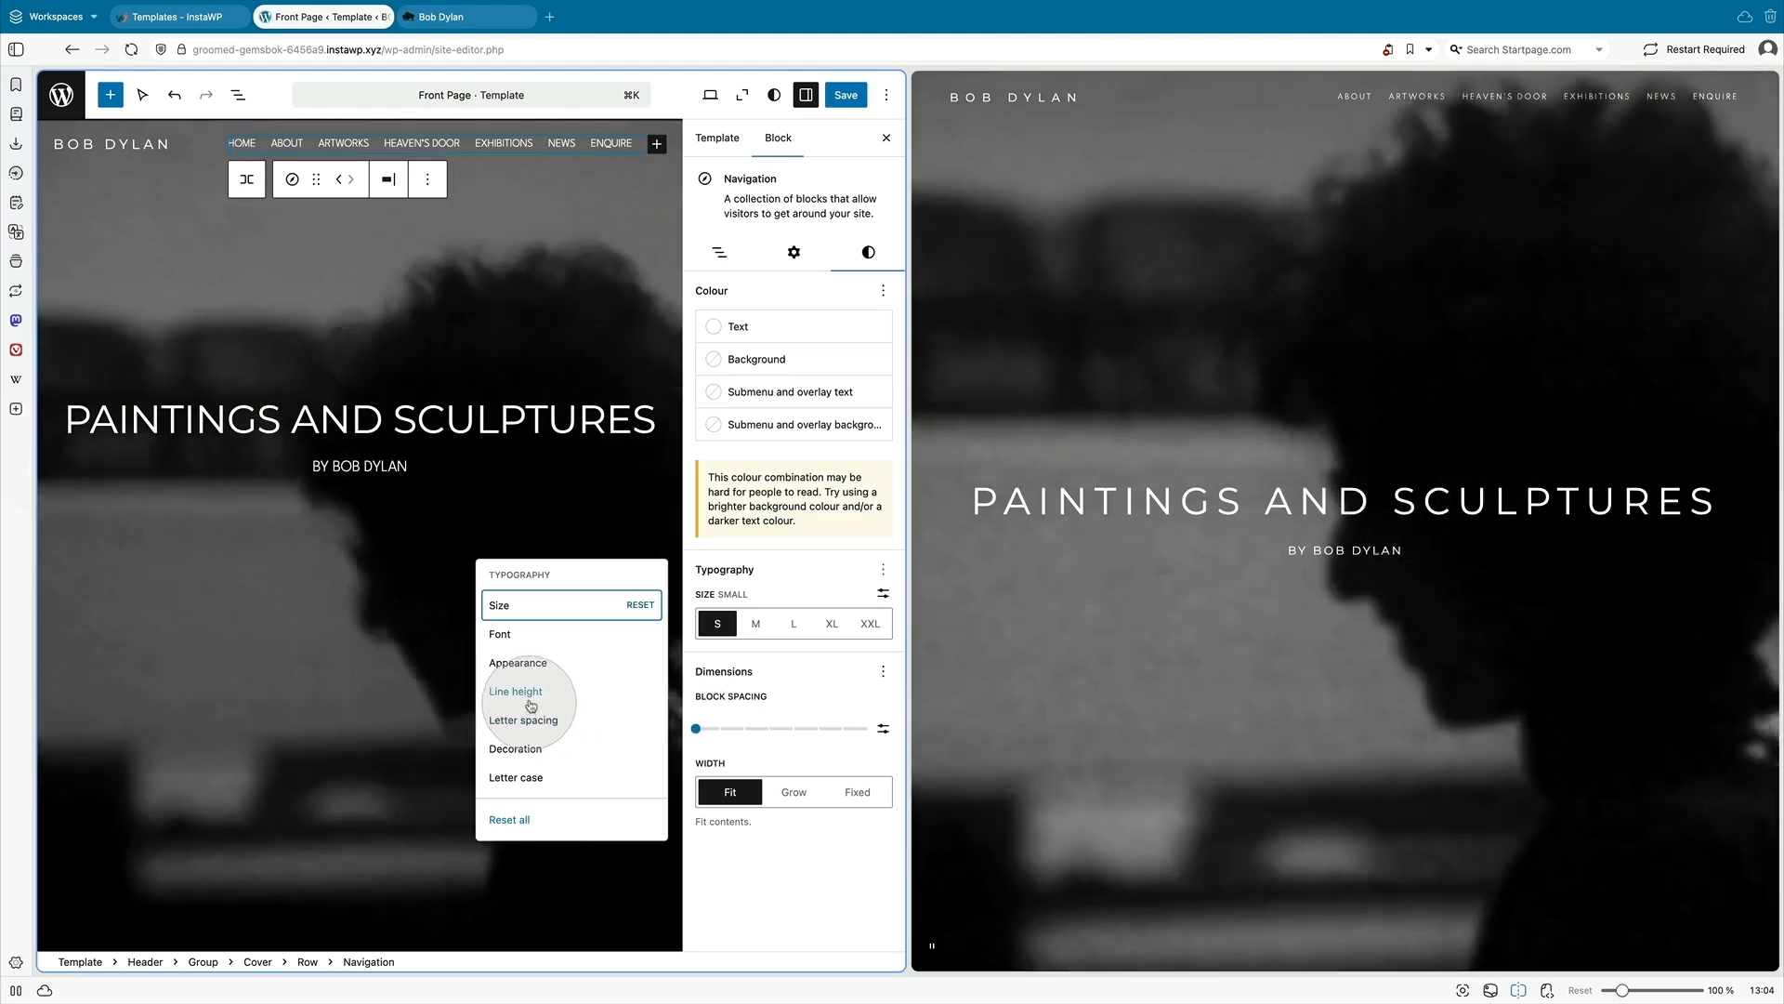
left_click(604, 720)
left_click(720, 689)
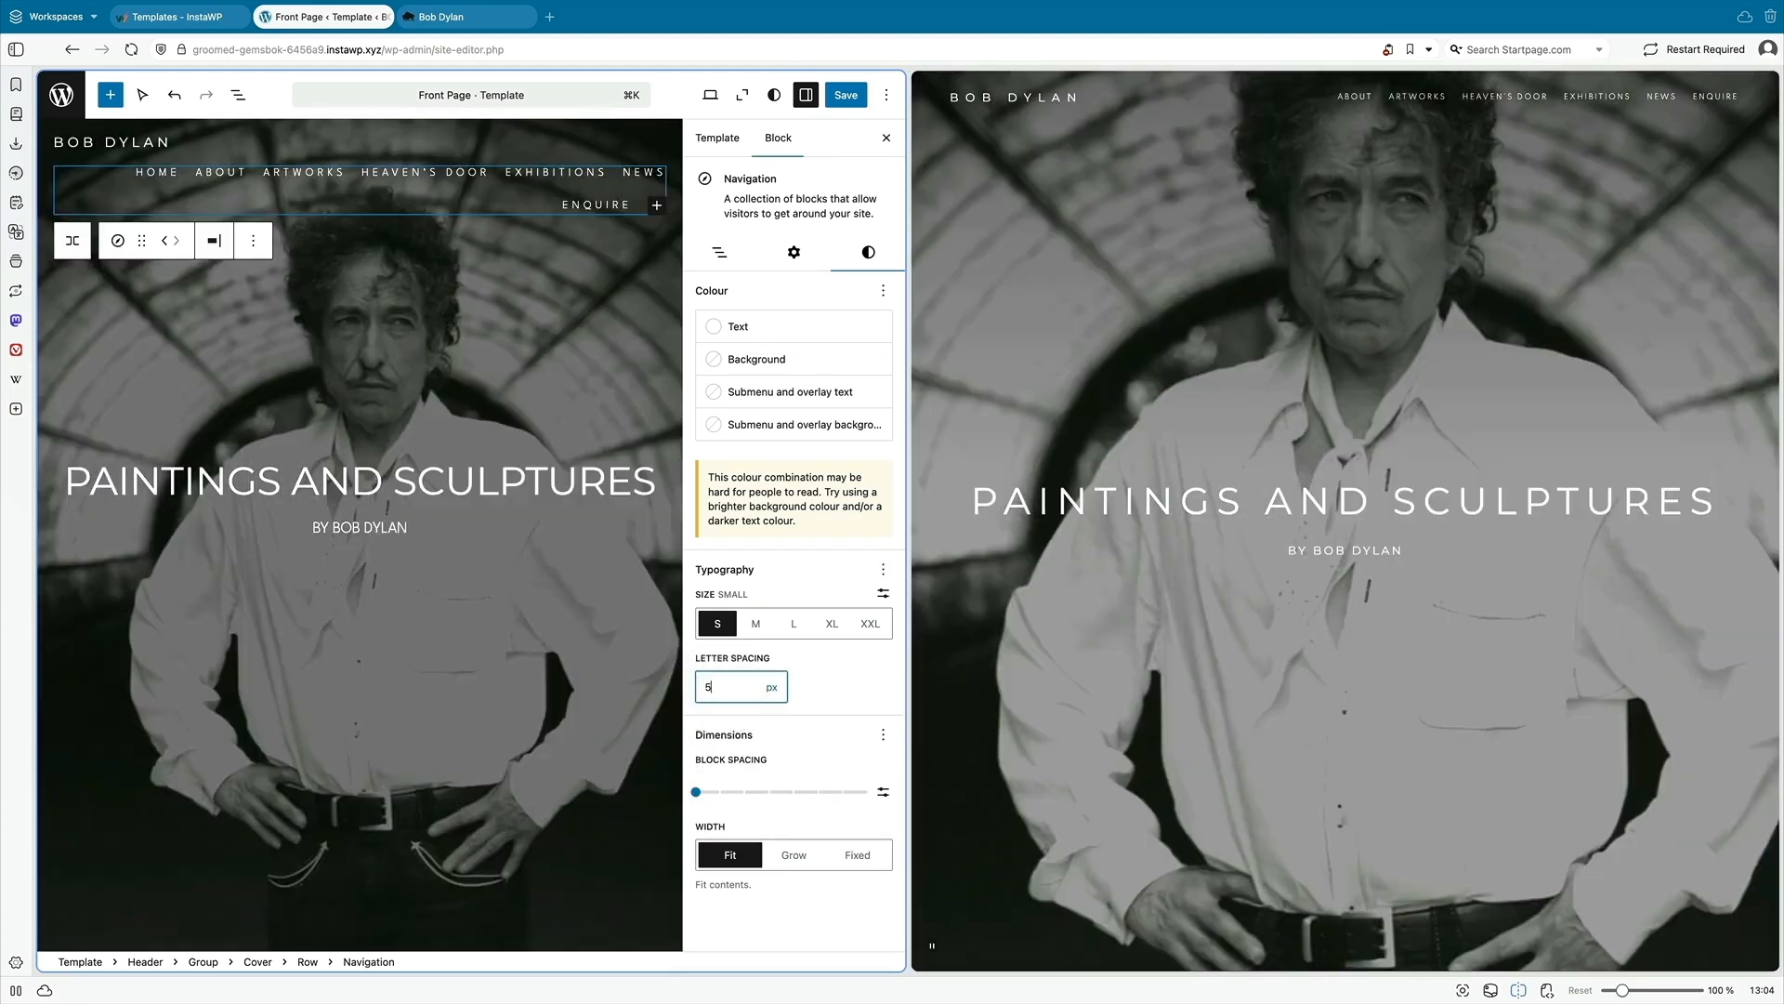
left_click(809, 99)
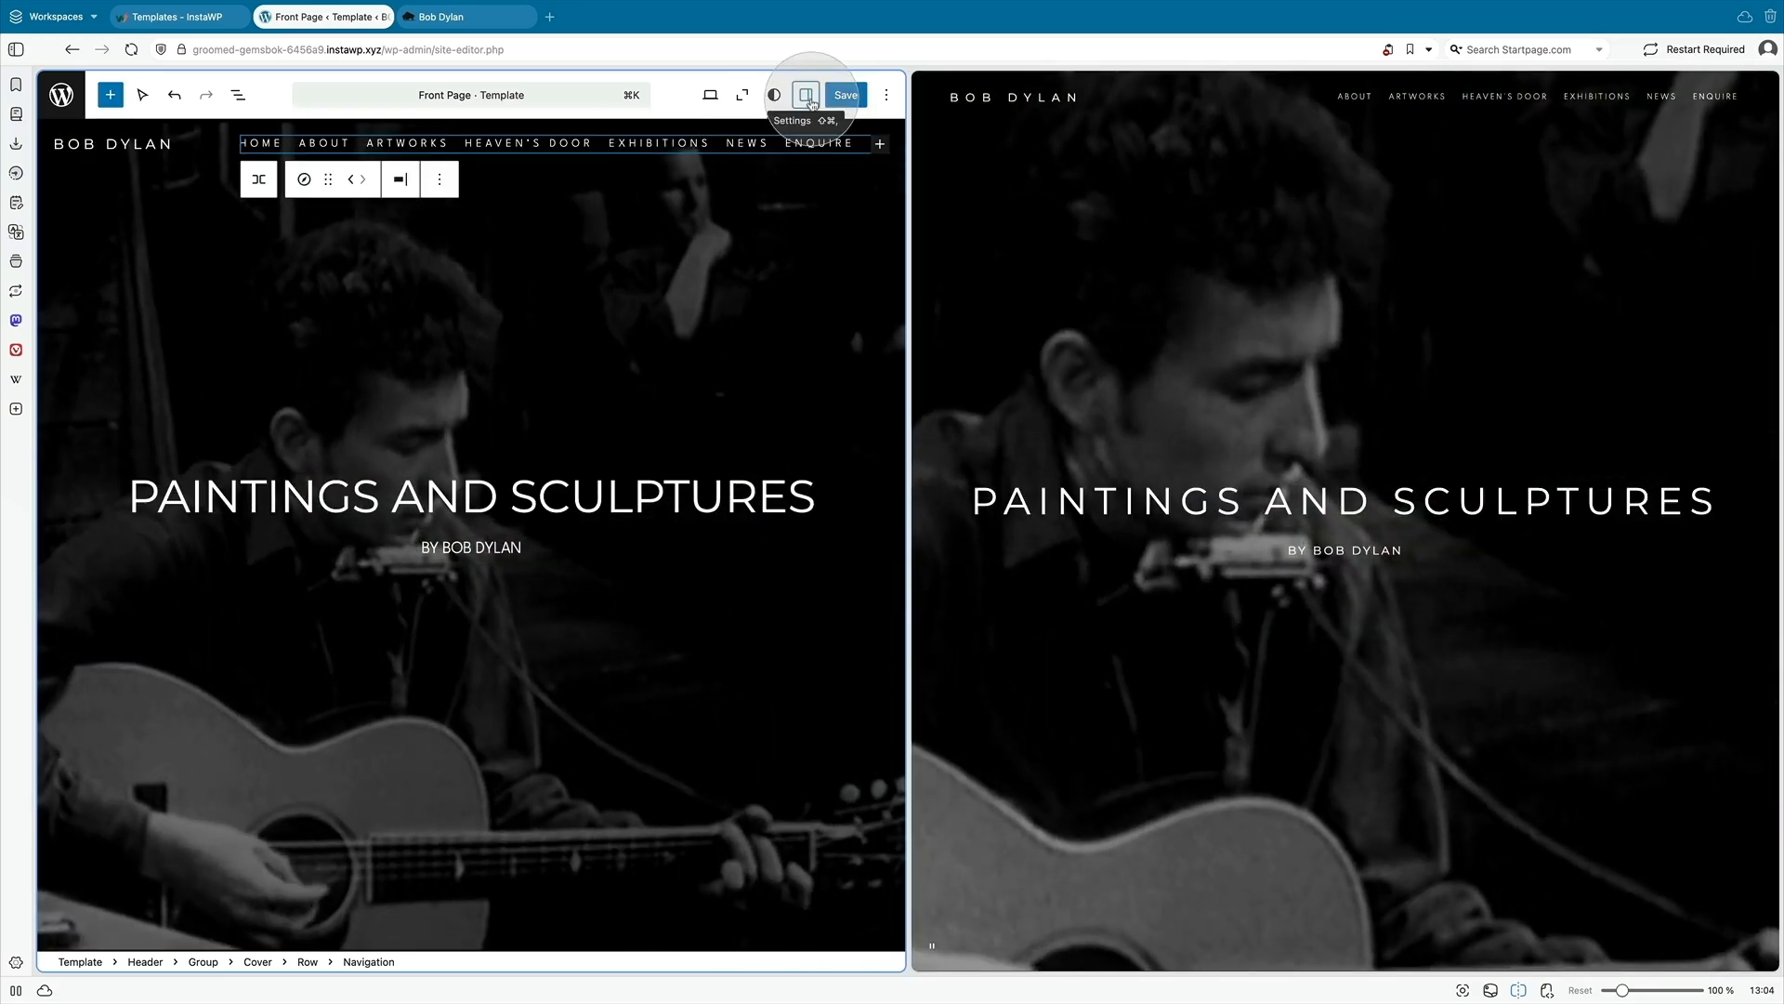
- Set the header navigation's font size to a custom 0.6 rem and hide the block settings again
left_click(807, 96)
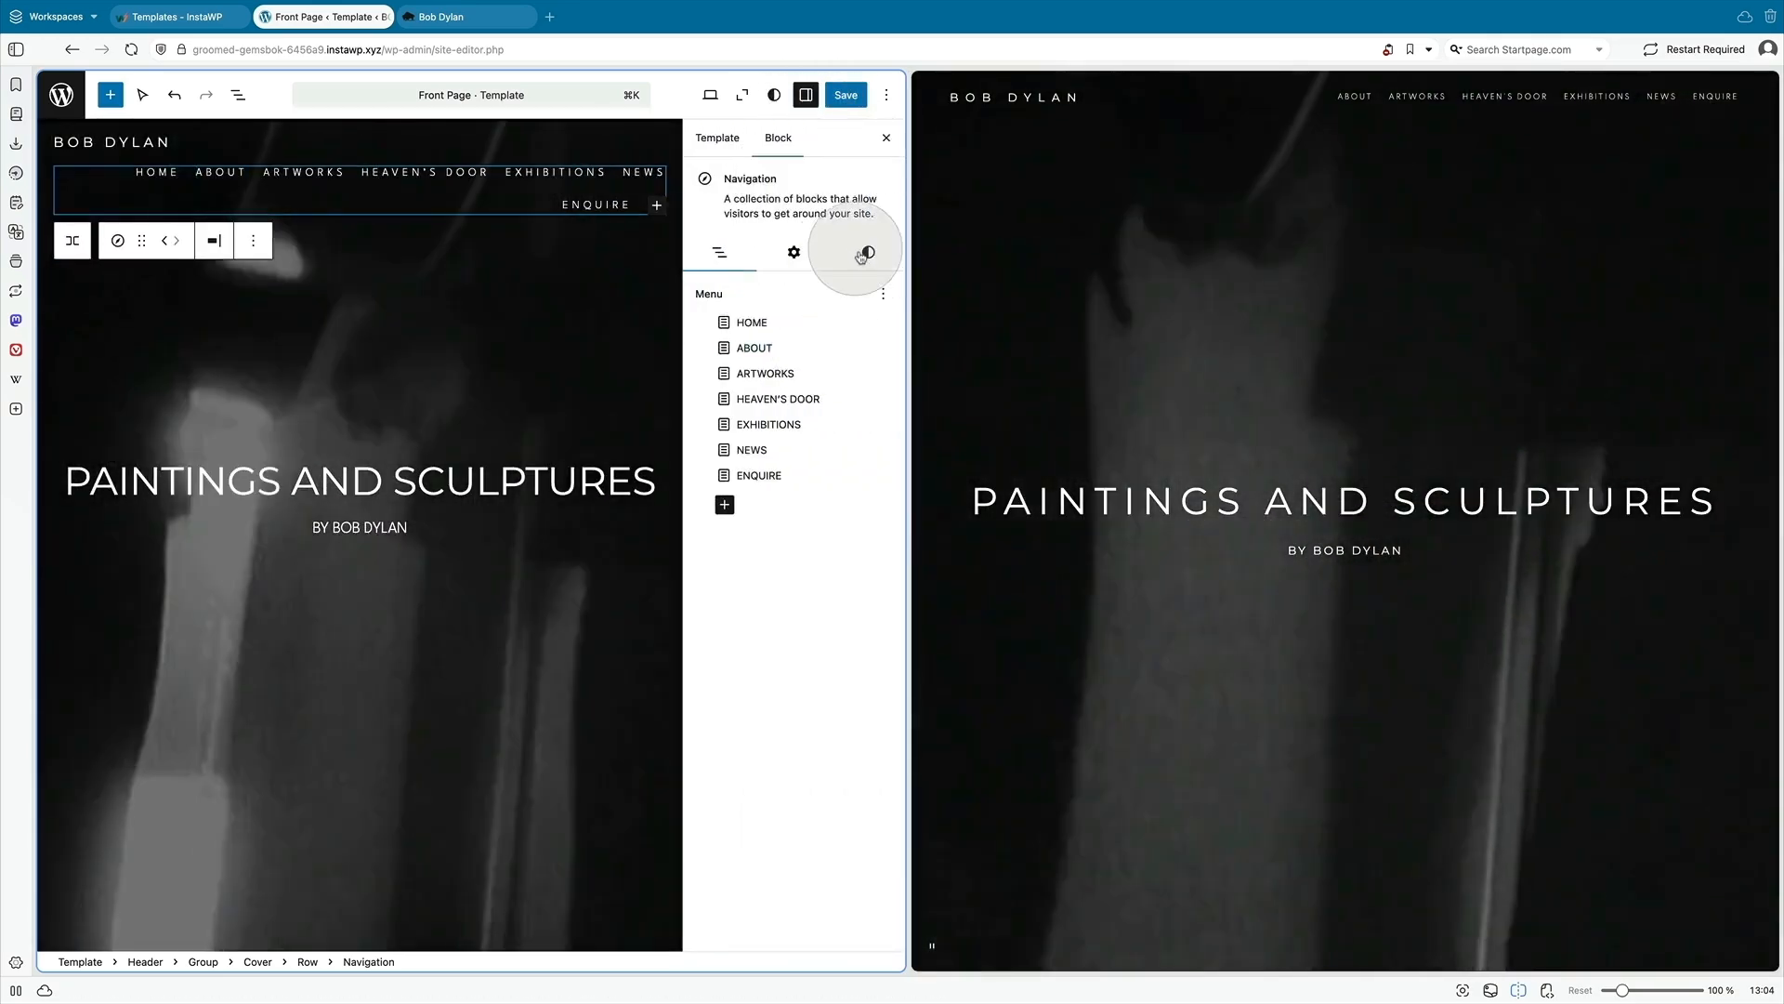
left_click(868, 252)
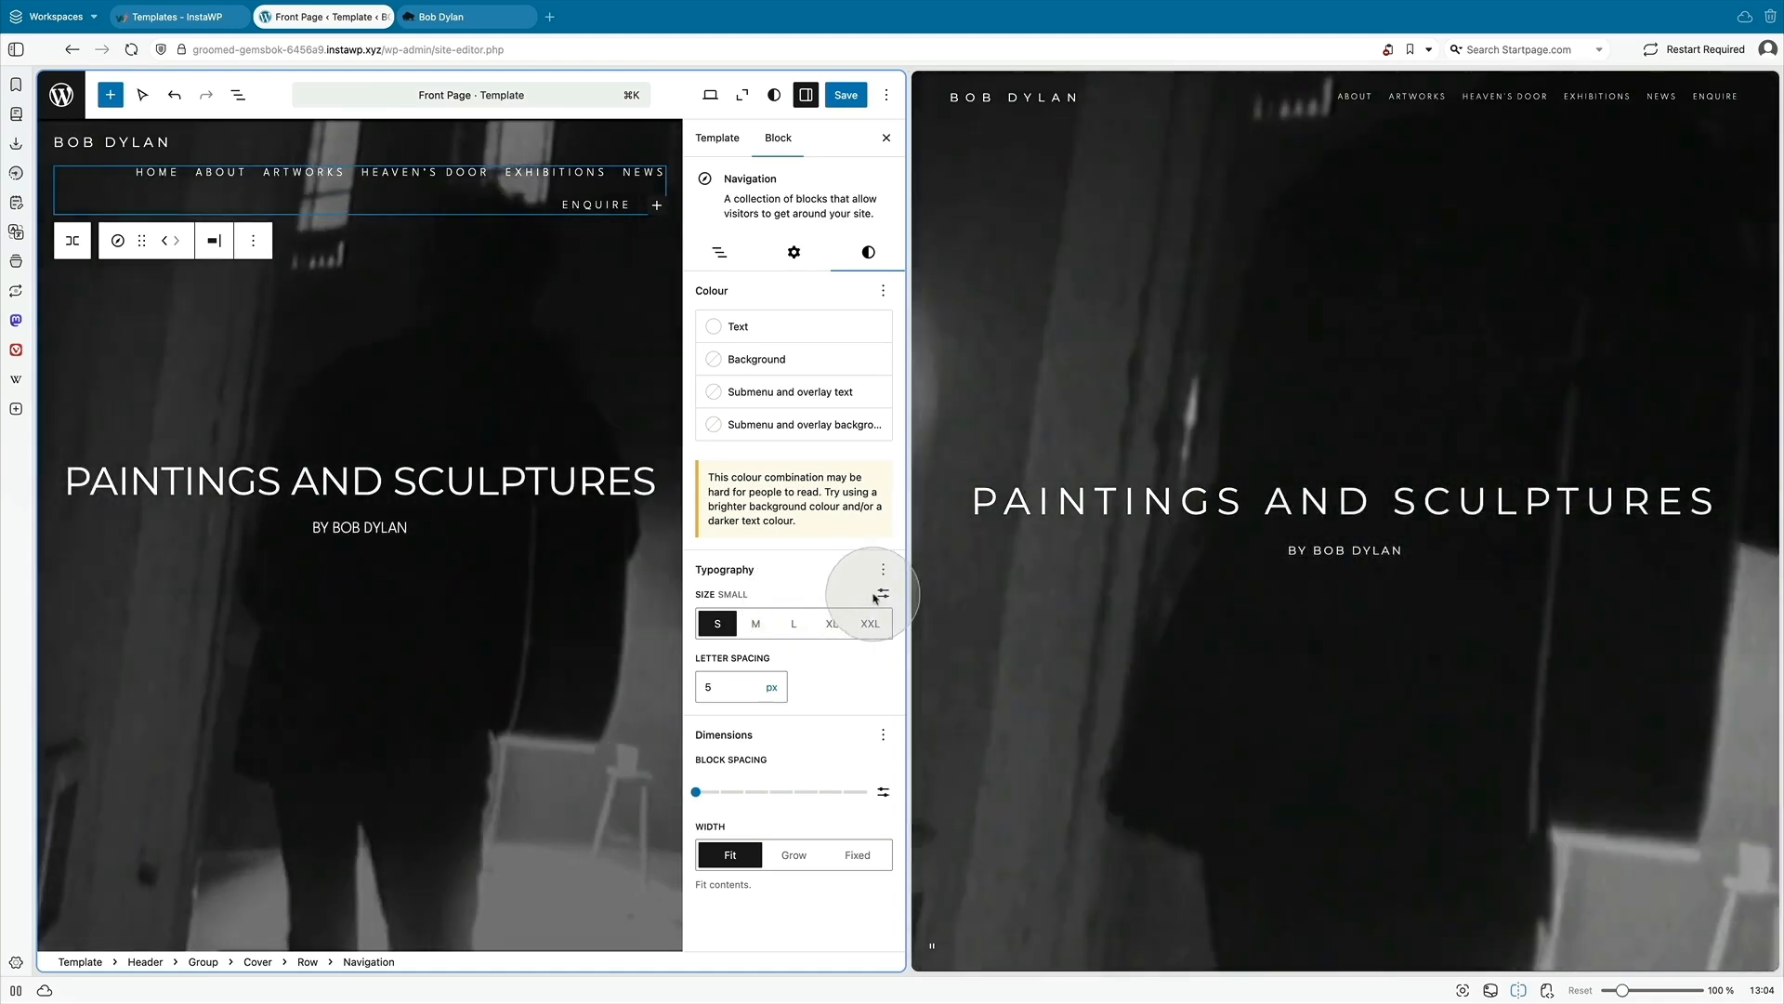
left_click(876, 594)
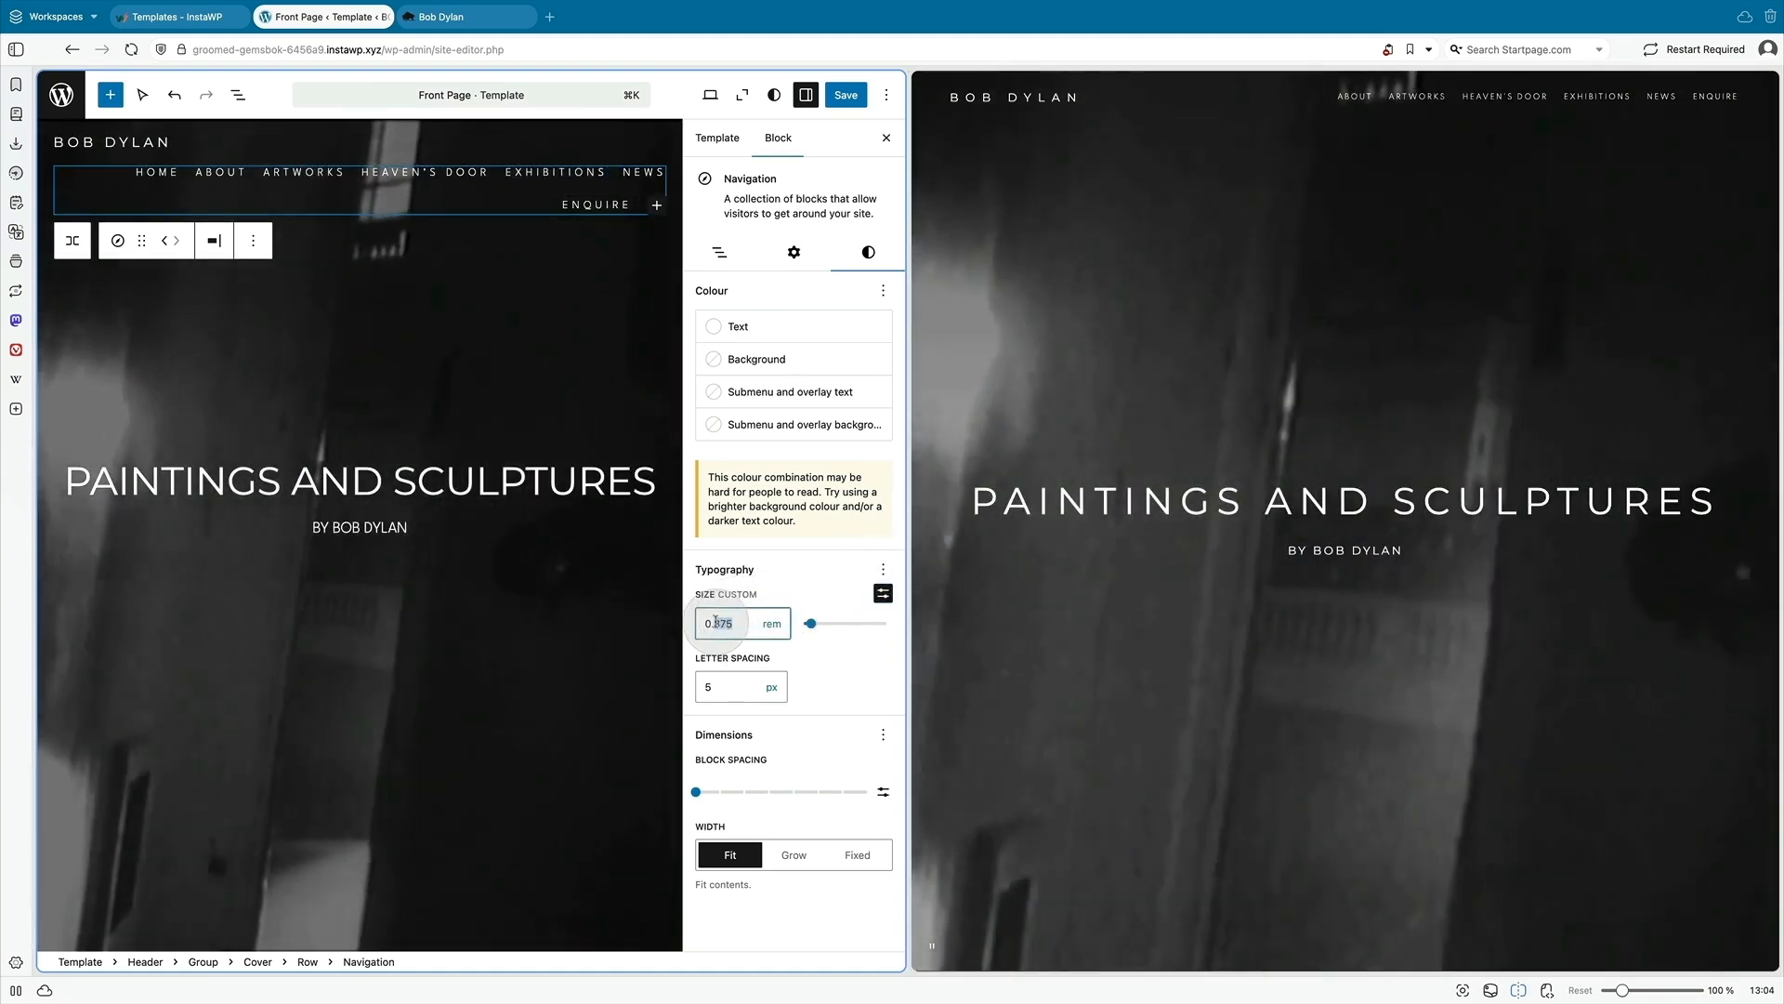
left_click_drag(734, 624, 715, 622)
type("5")
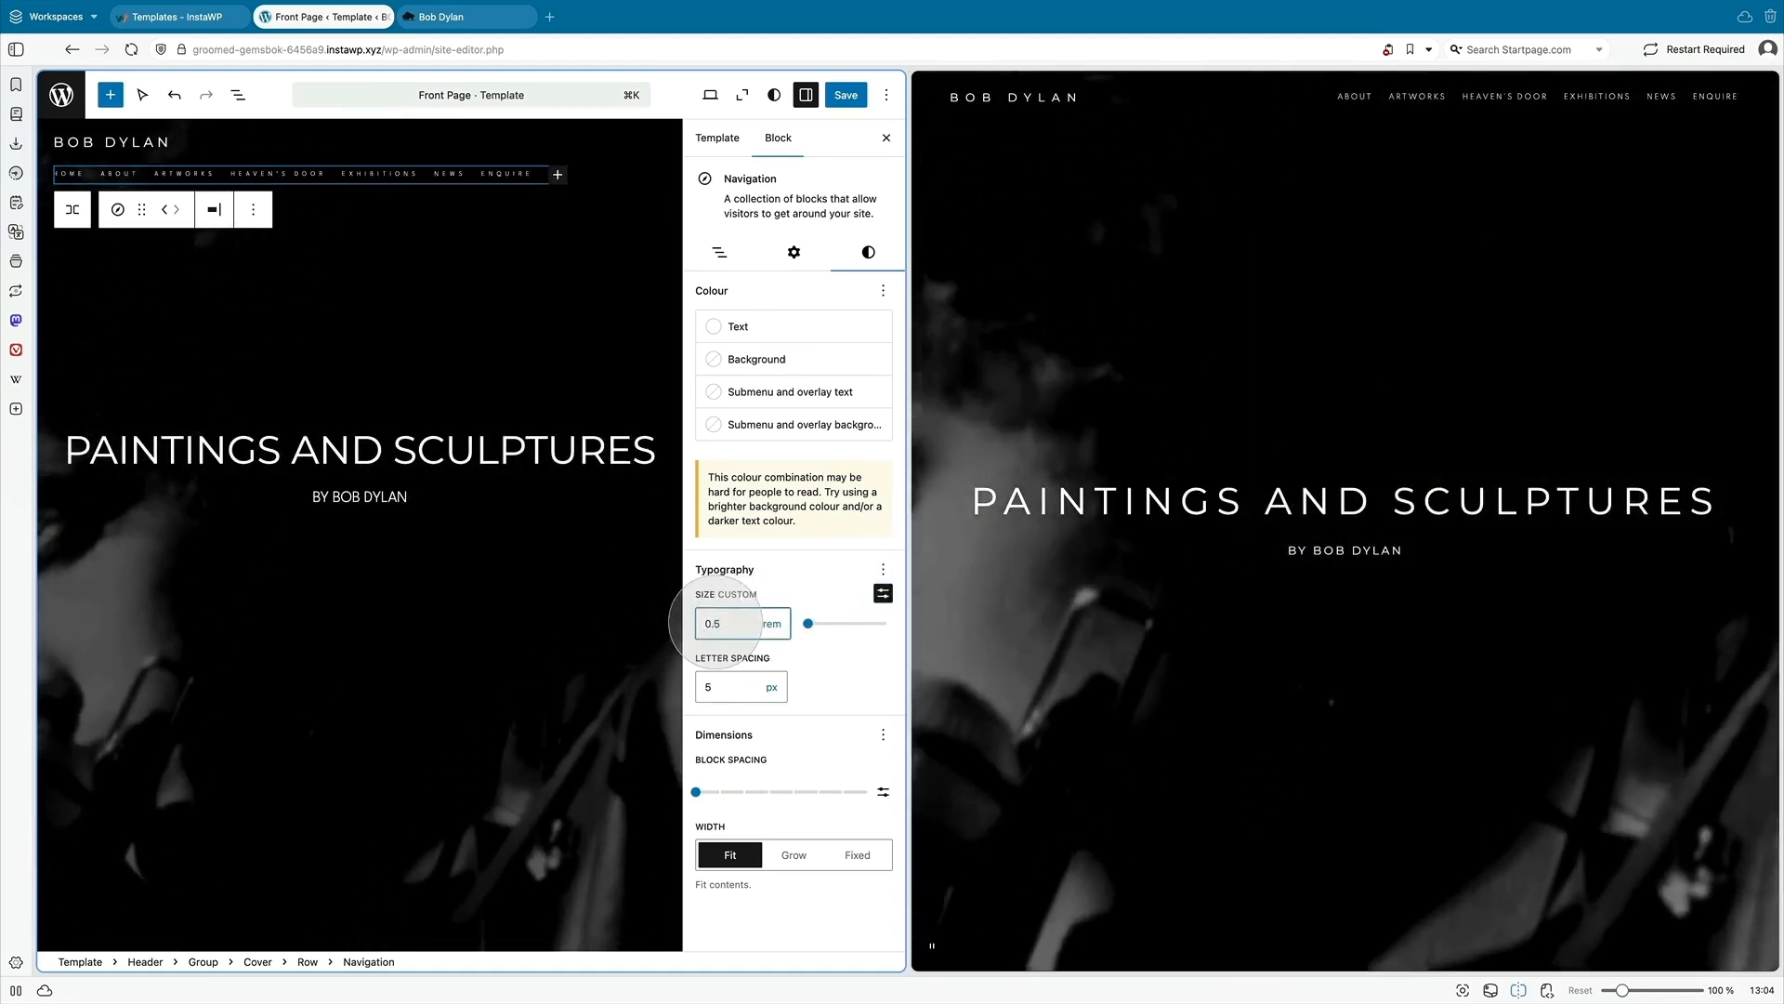
left_click(737, 630)
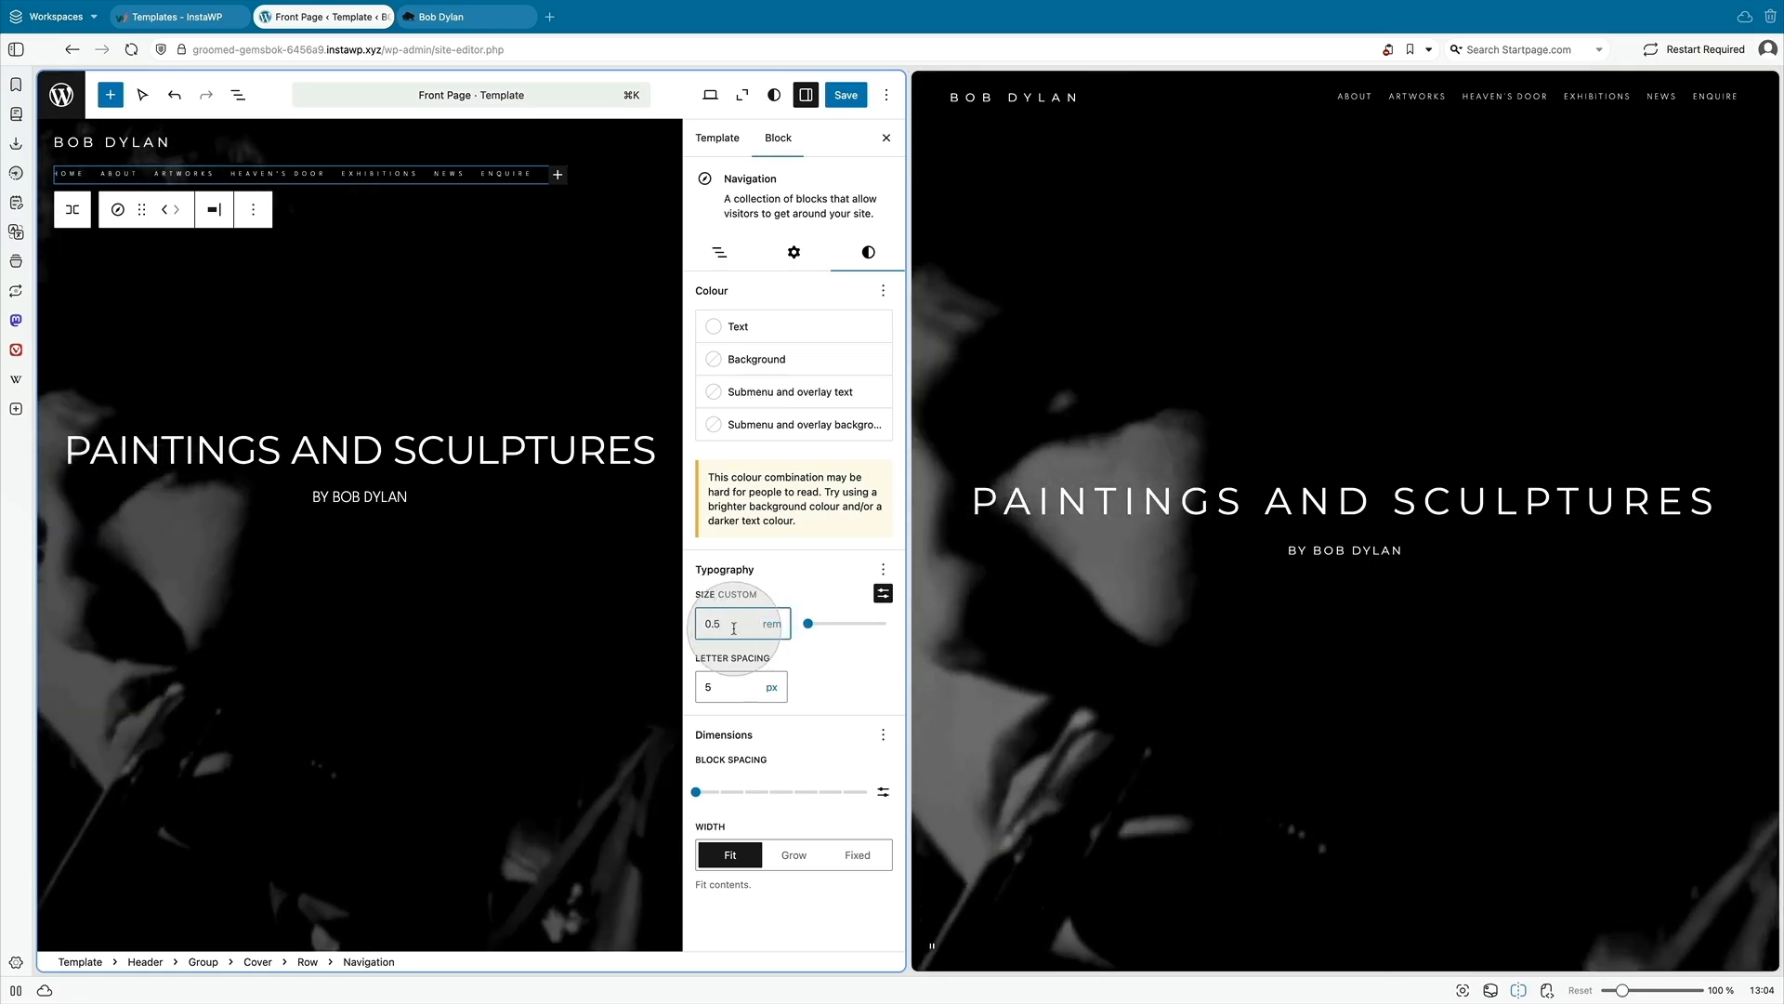
key("BackSpace")
type("6")
left_click(776, 273)
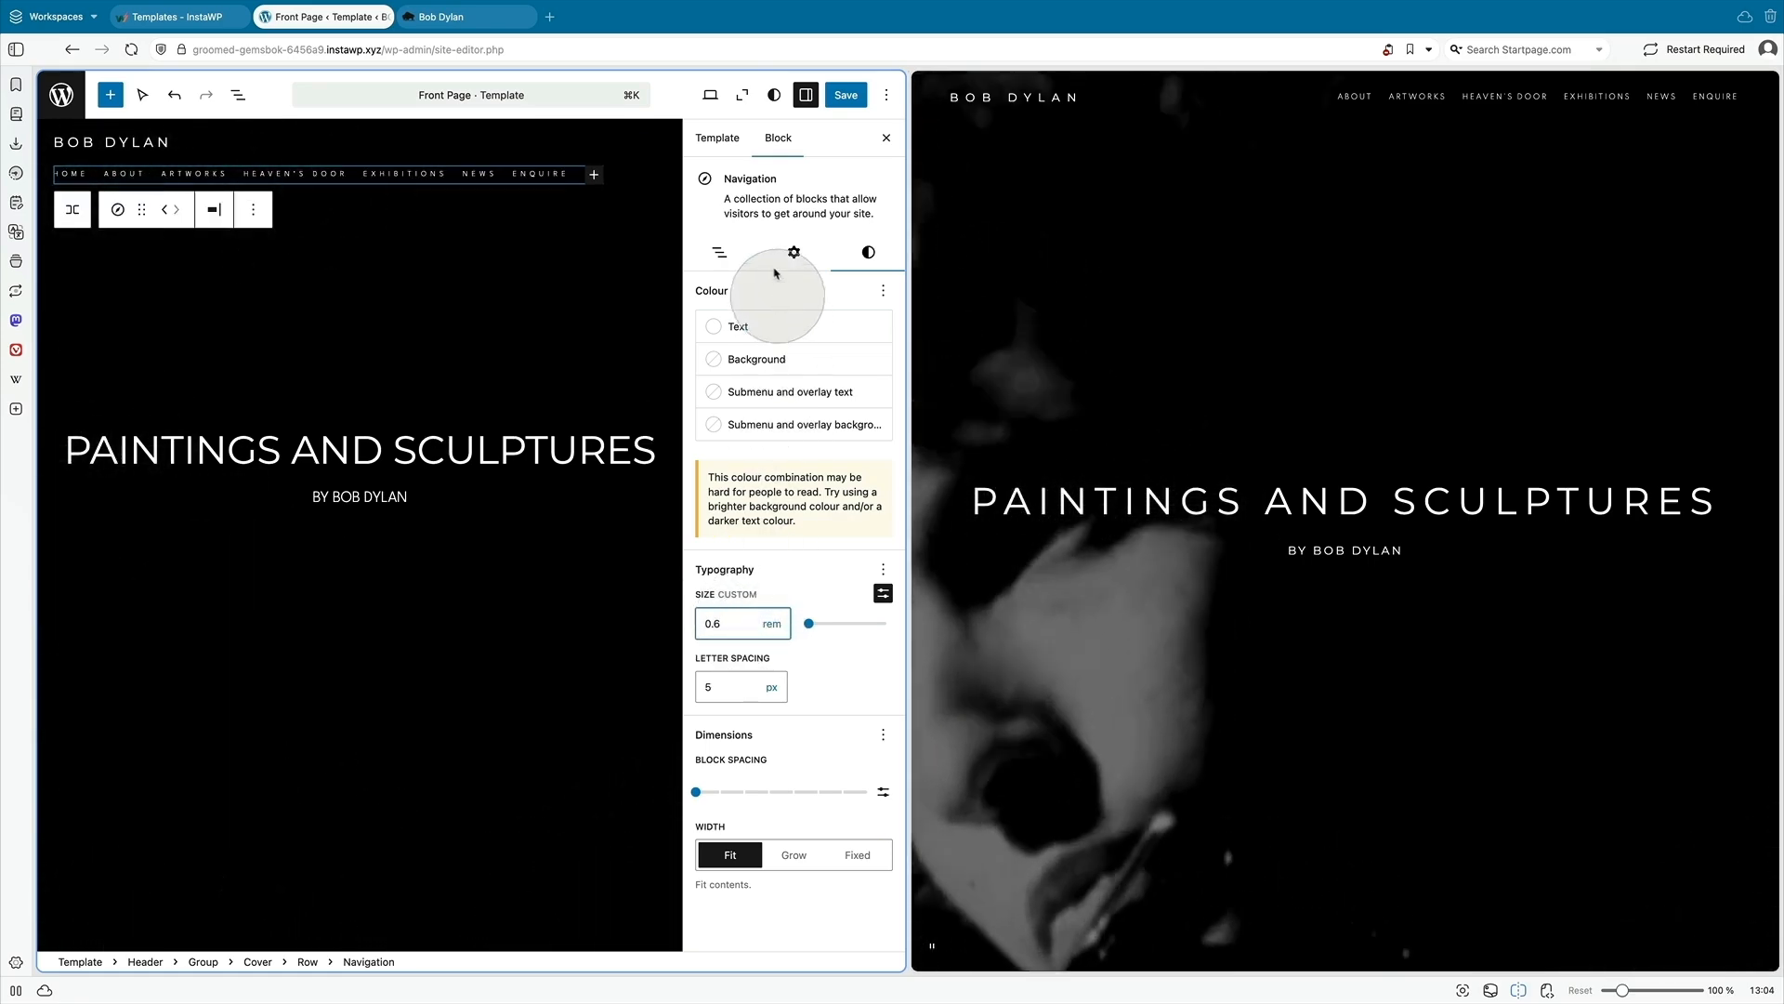
left_click(805, 94)
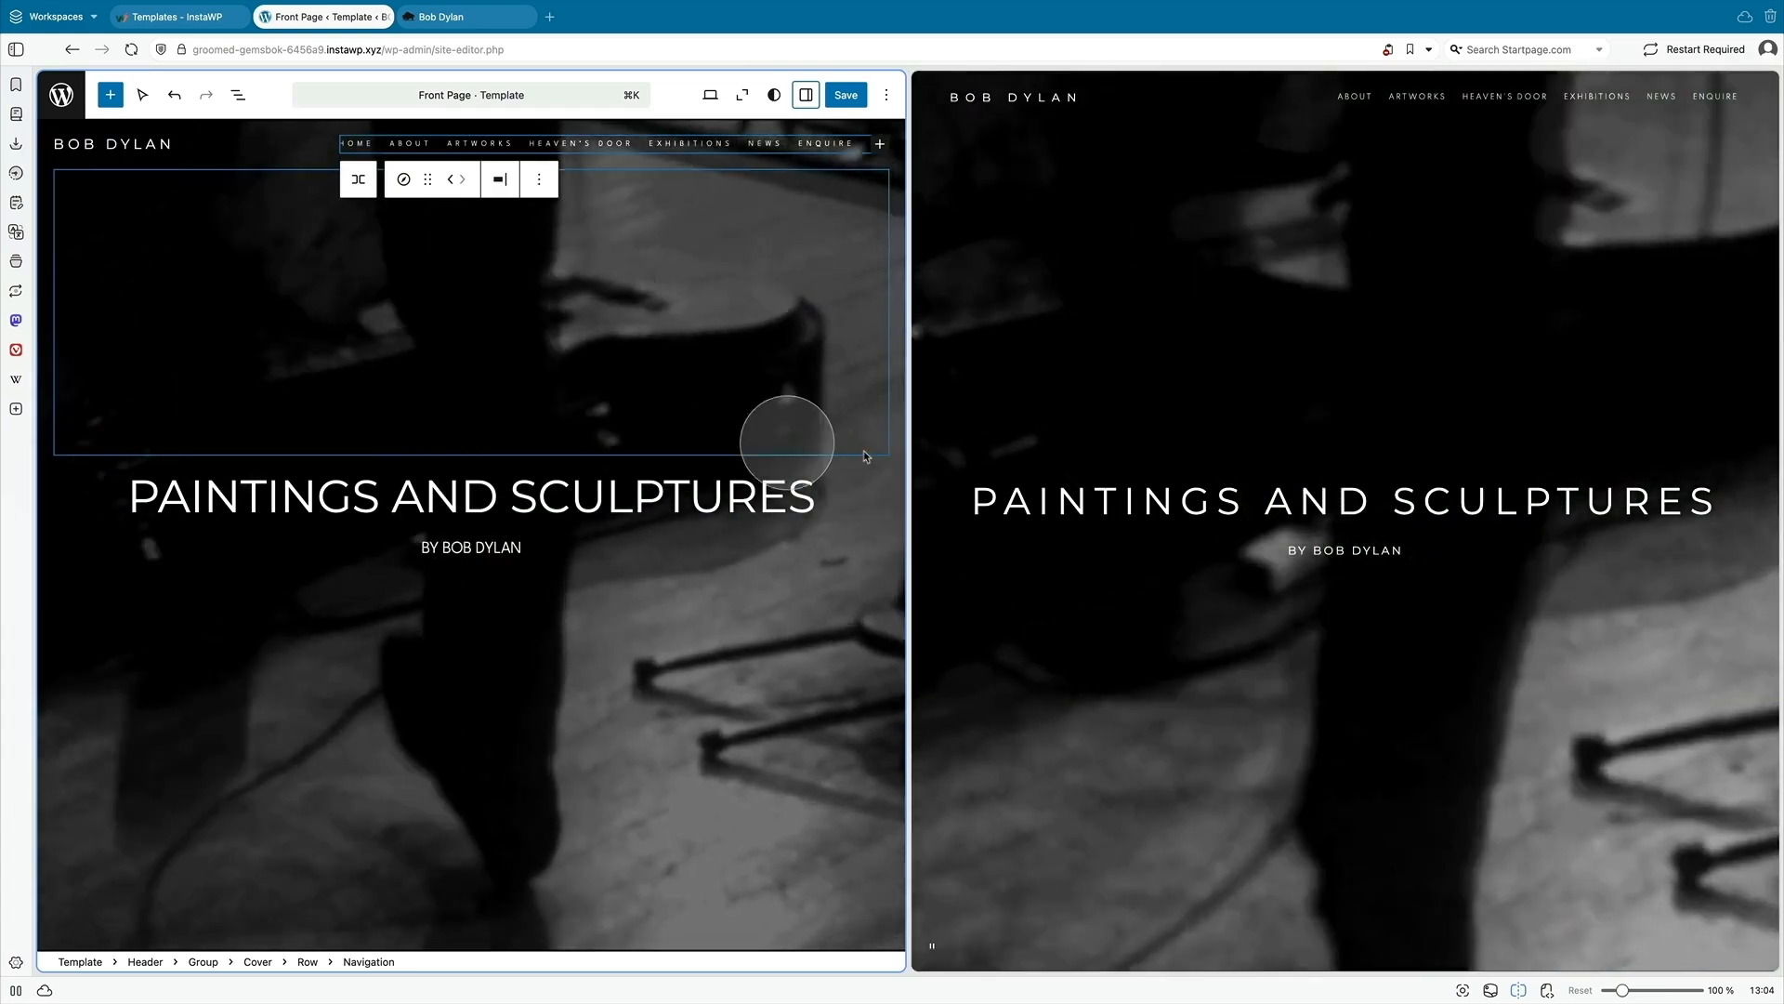
- Check the section below the video header against the original and save the Header template part changes
scroll(1015, 438, "down", 5)
scroll(617, 431, "down", 5)
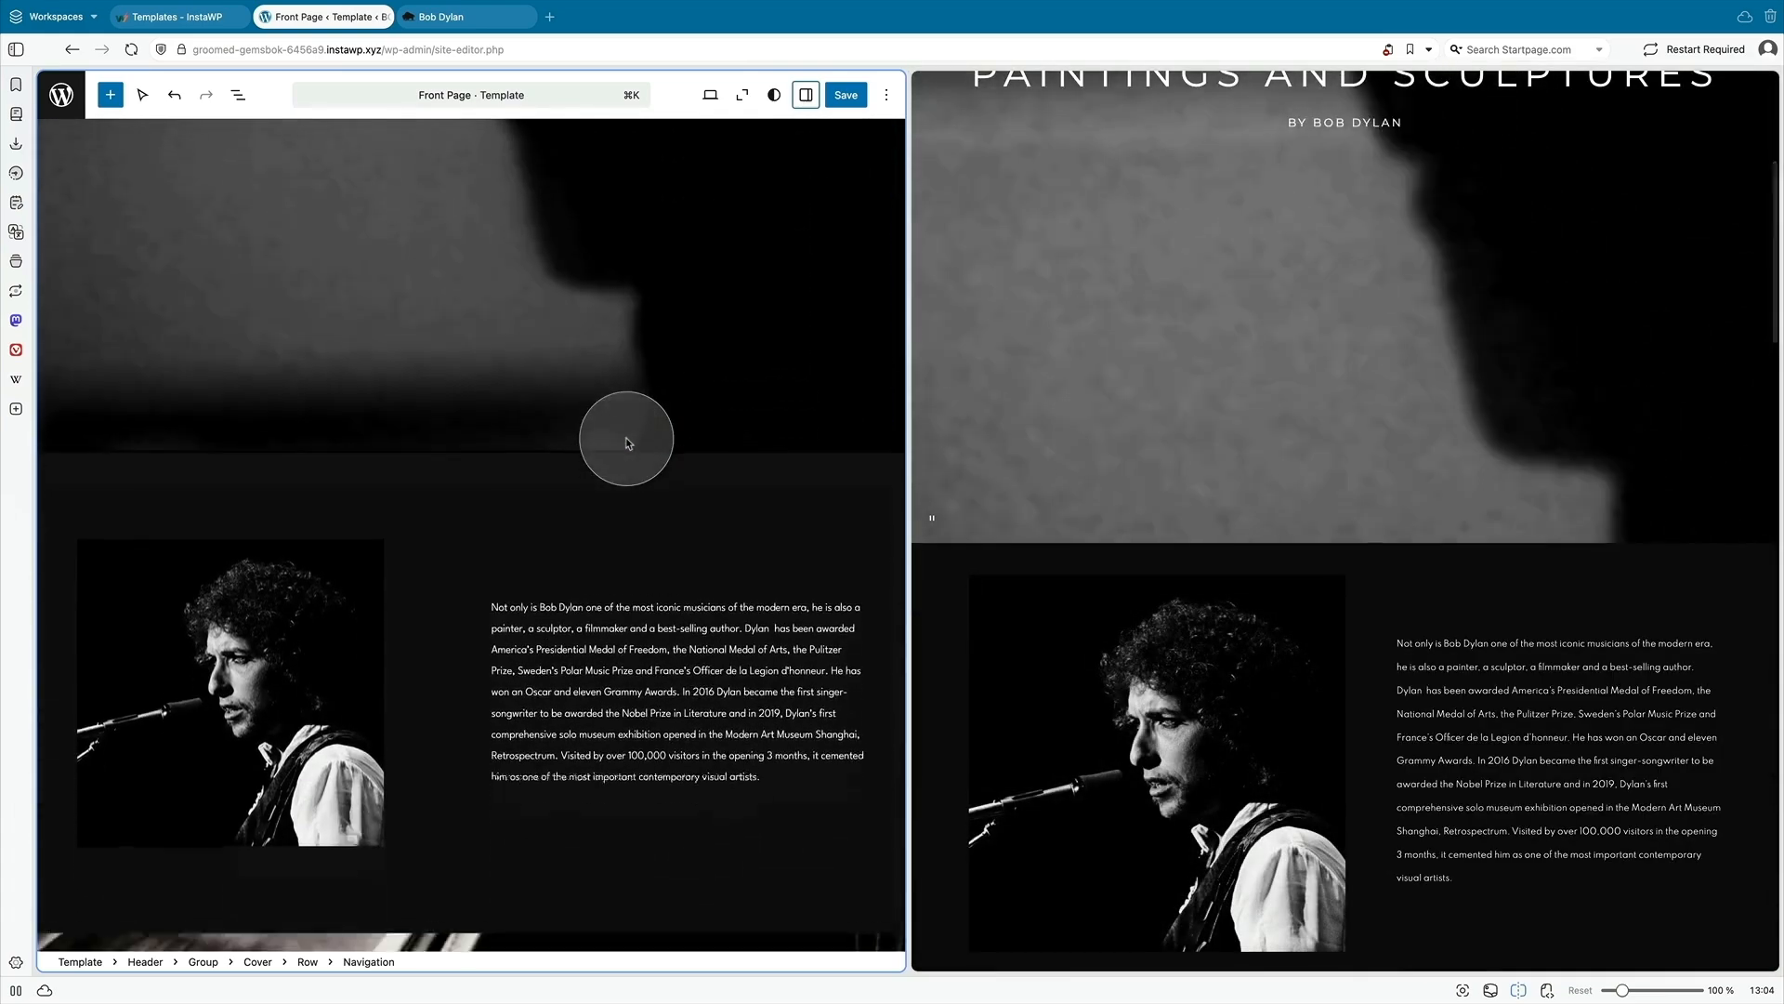
scroll(627, 443, "down", 1)
scroll(1208, 549, "down", 3)
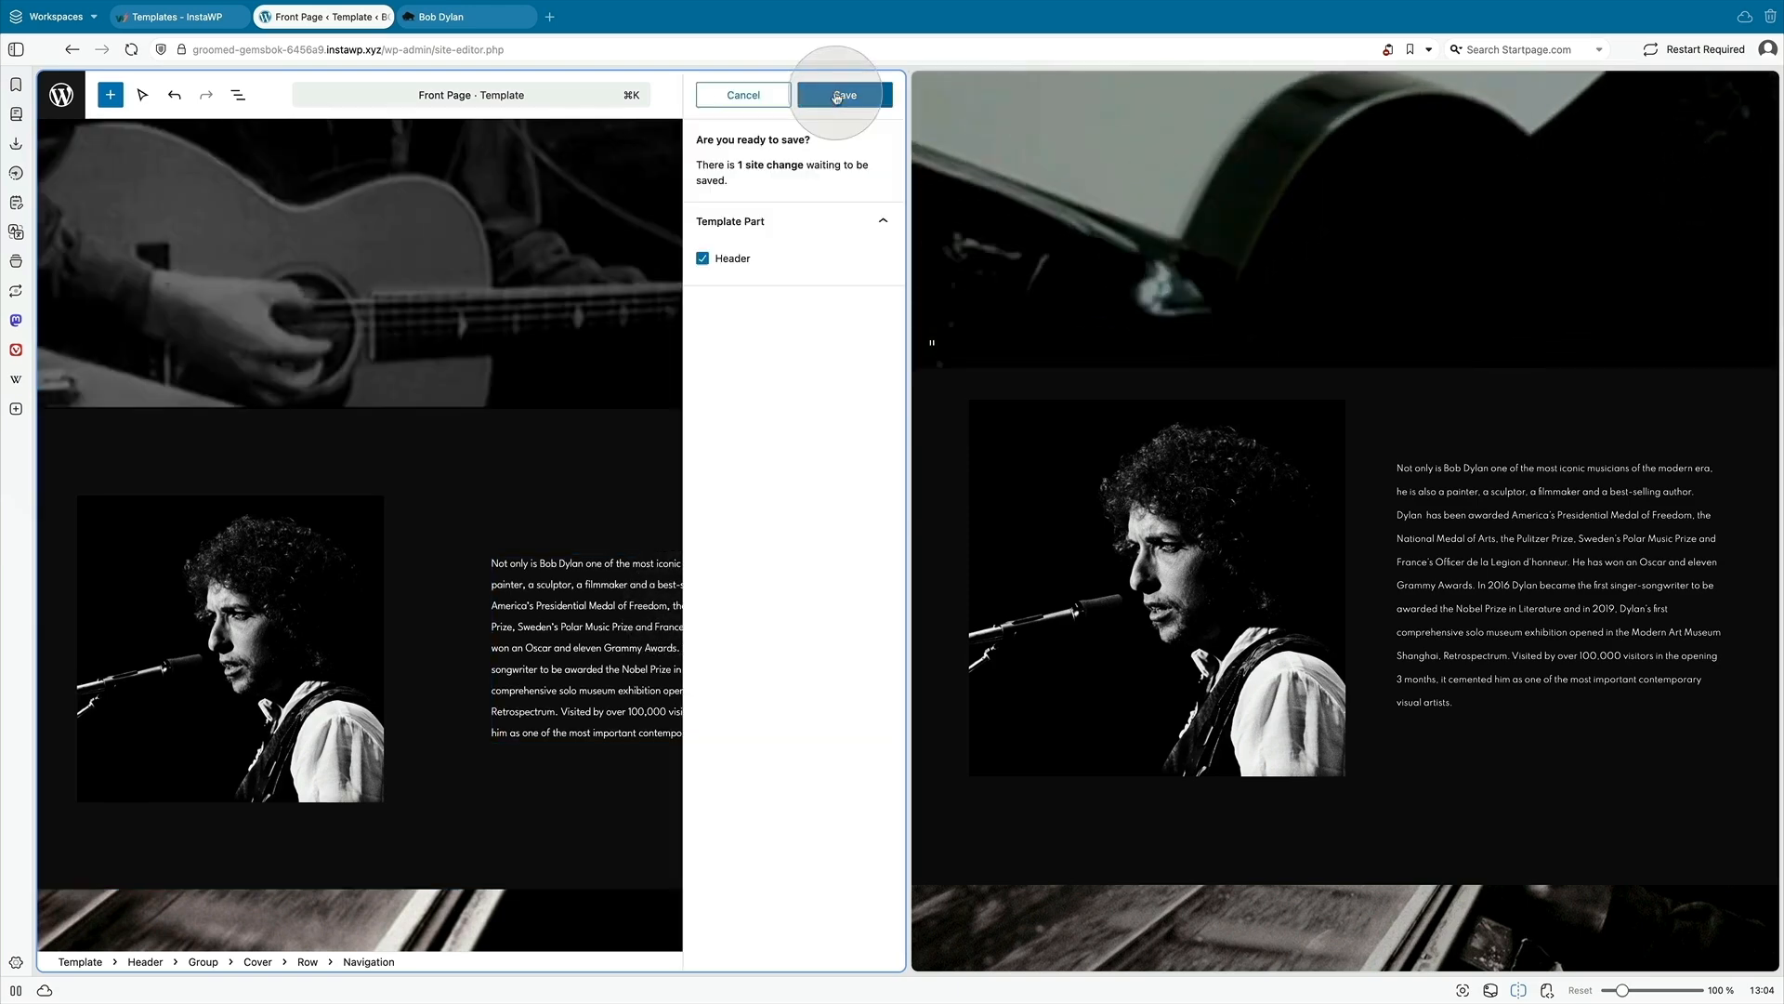
left_click(846, 95)
left_click(841, 97)
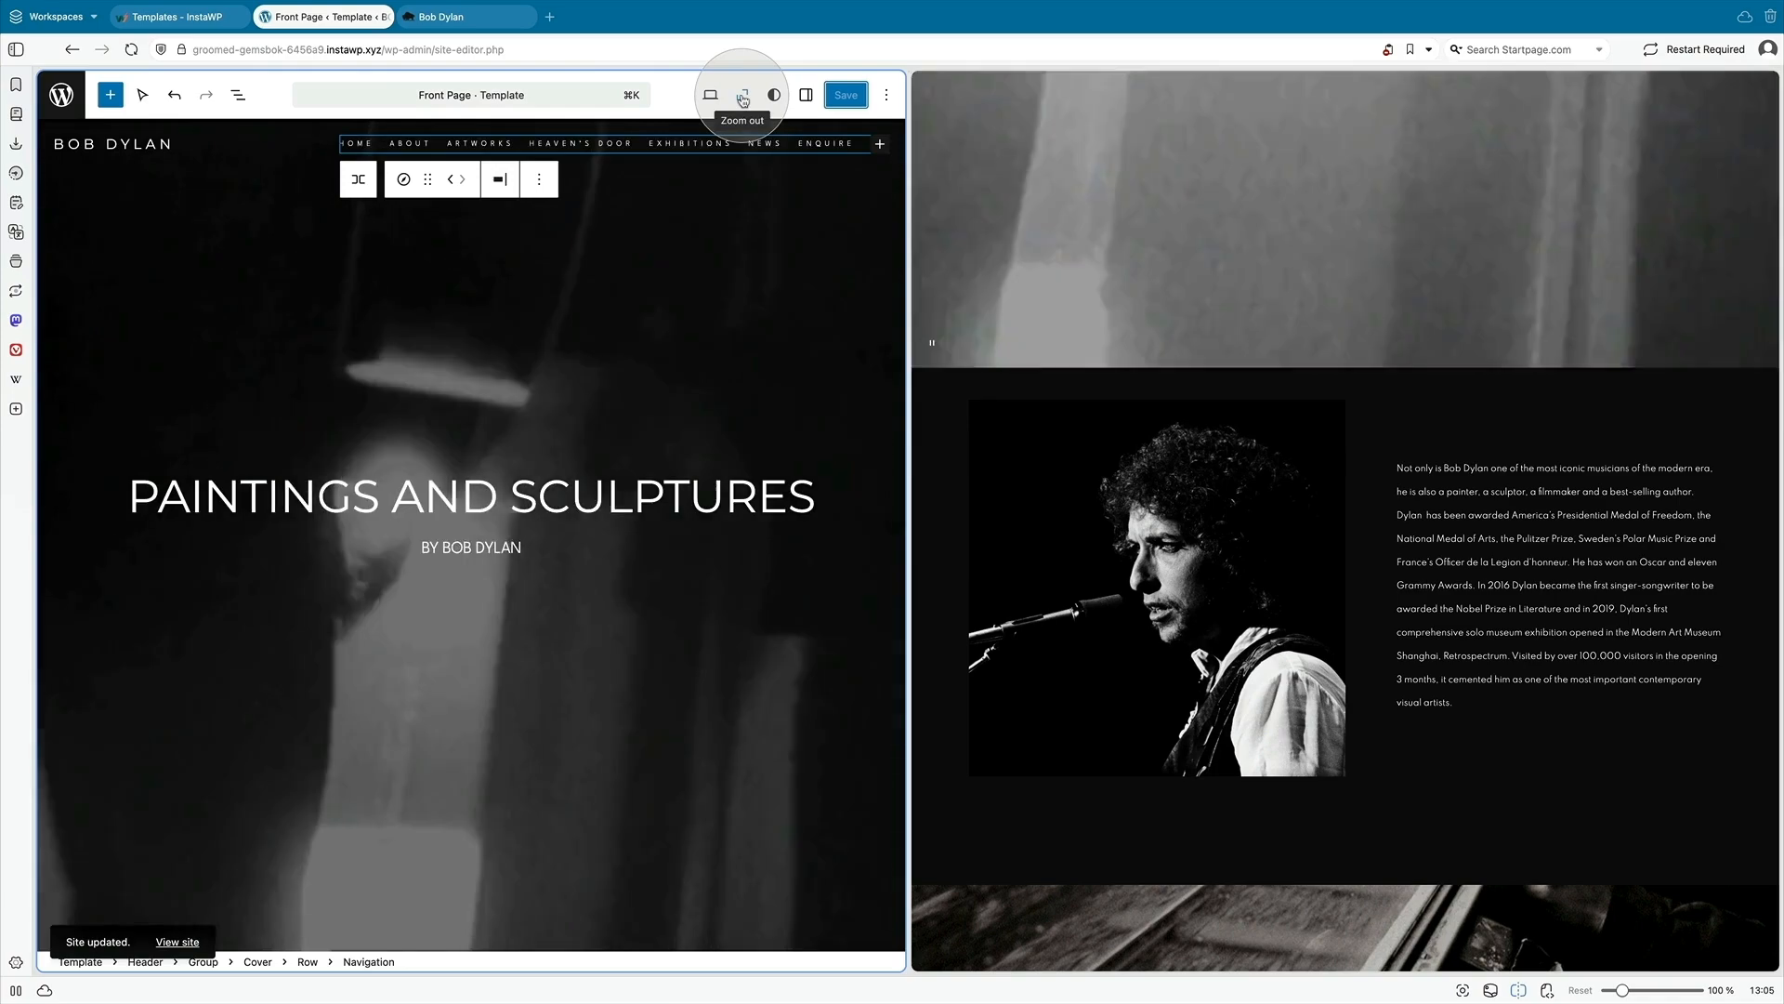
- Compare the rebuilt page in the zoomed-out view with the original website, section by section down to the footer
left_click(743, 96)
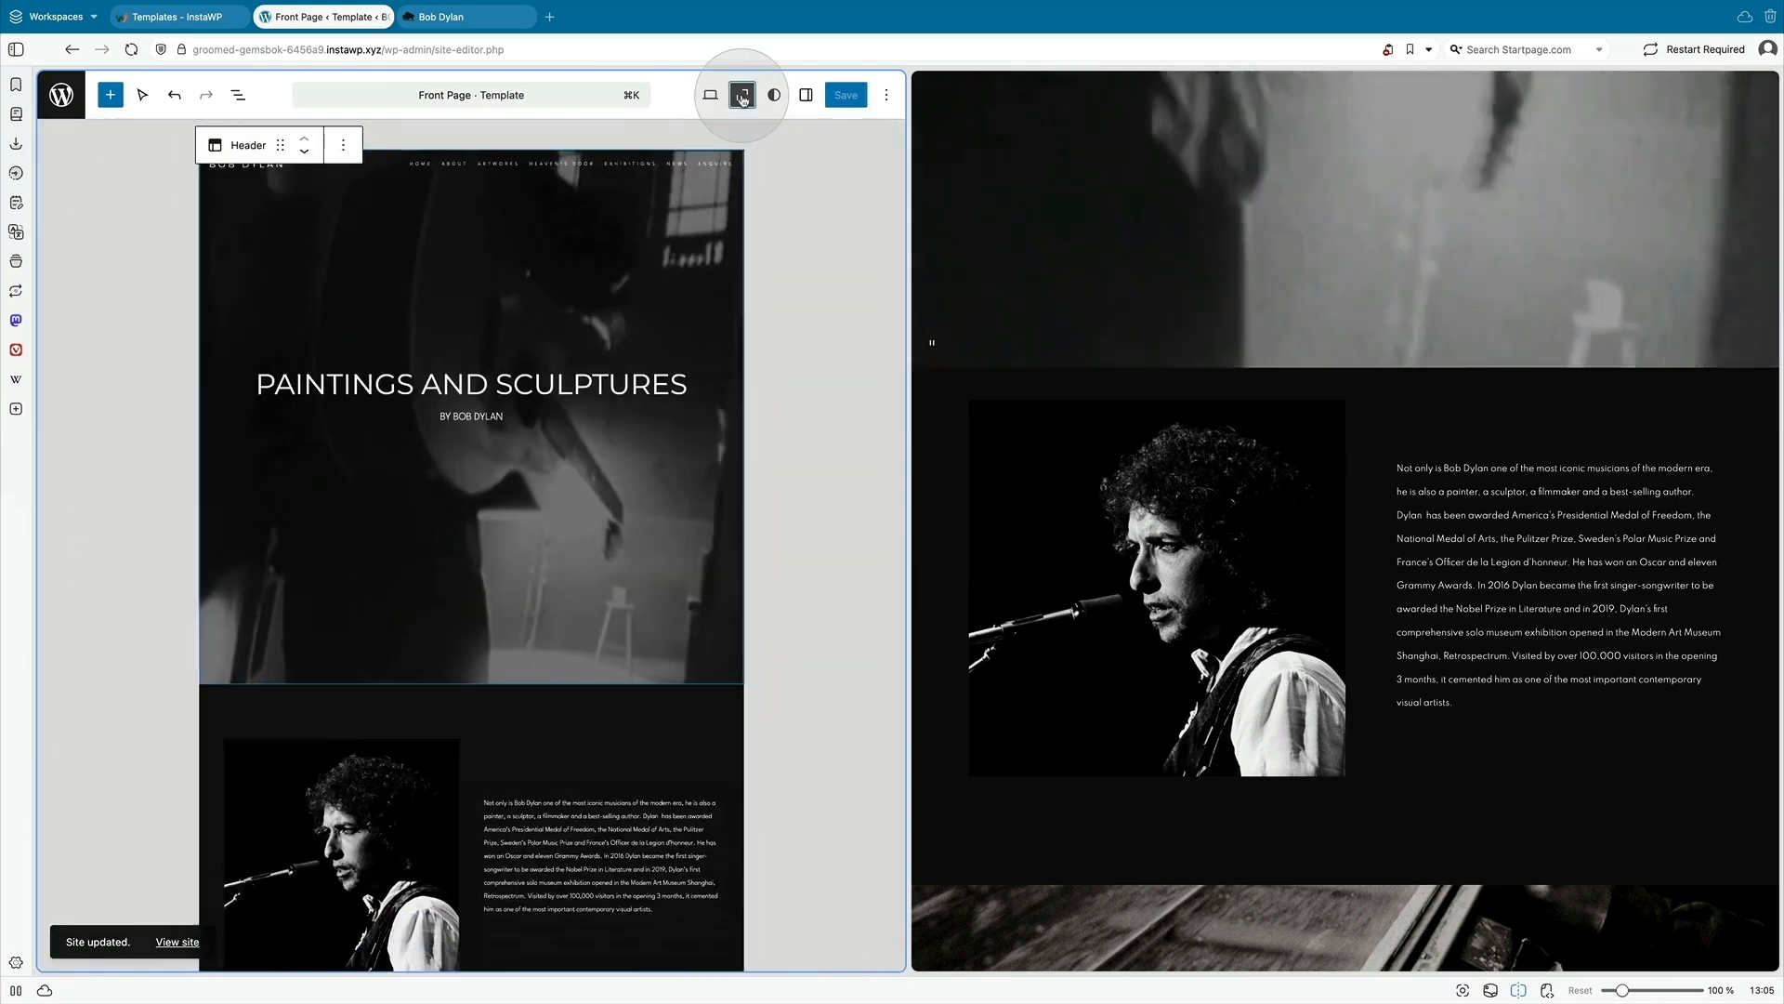
scroll(639, 414, "down", 10)
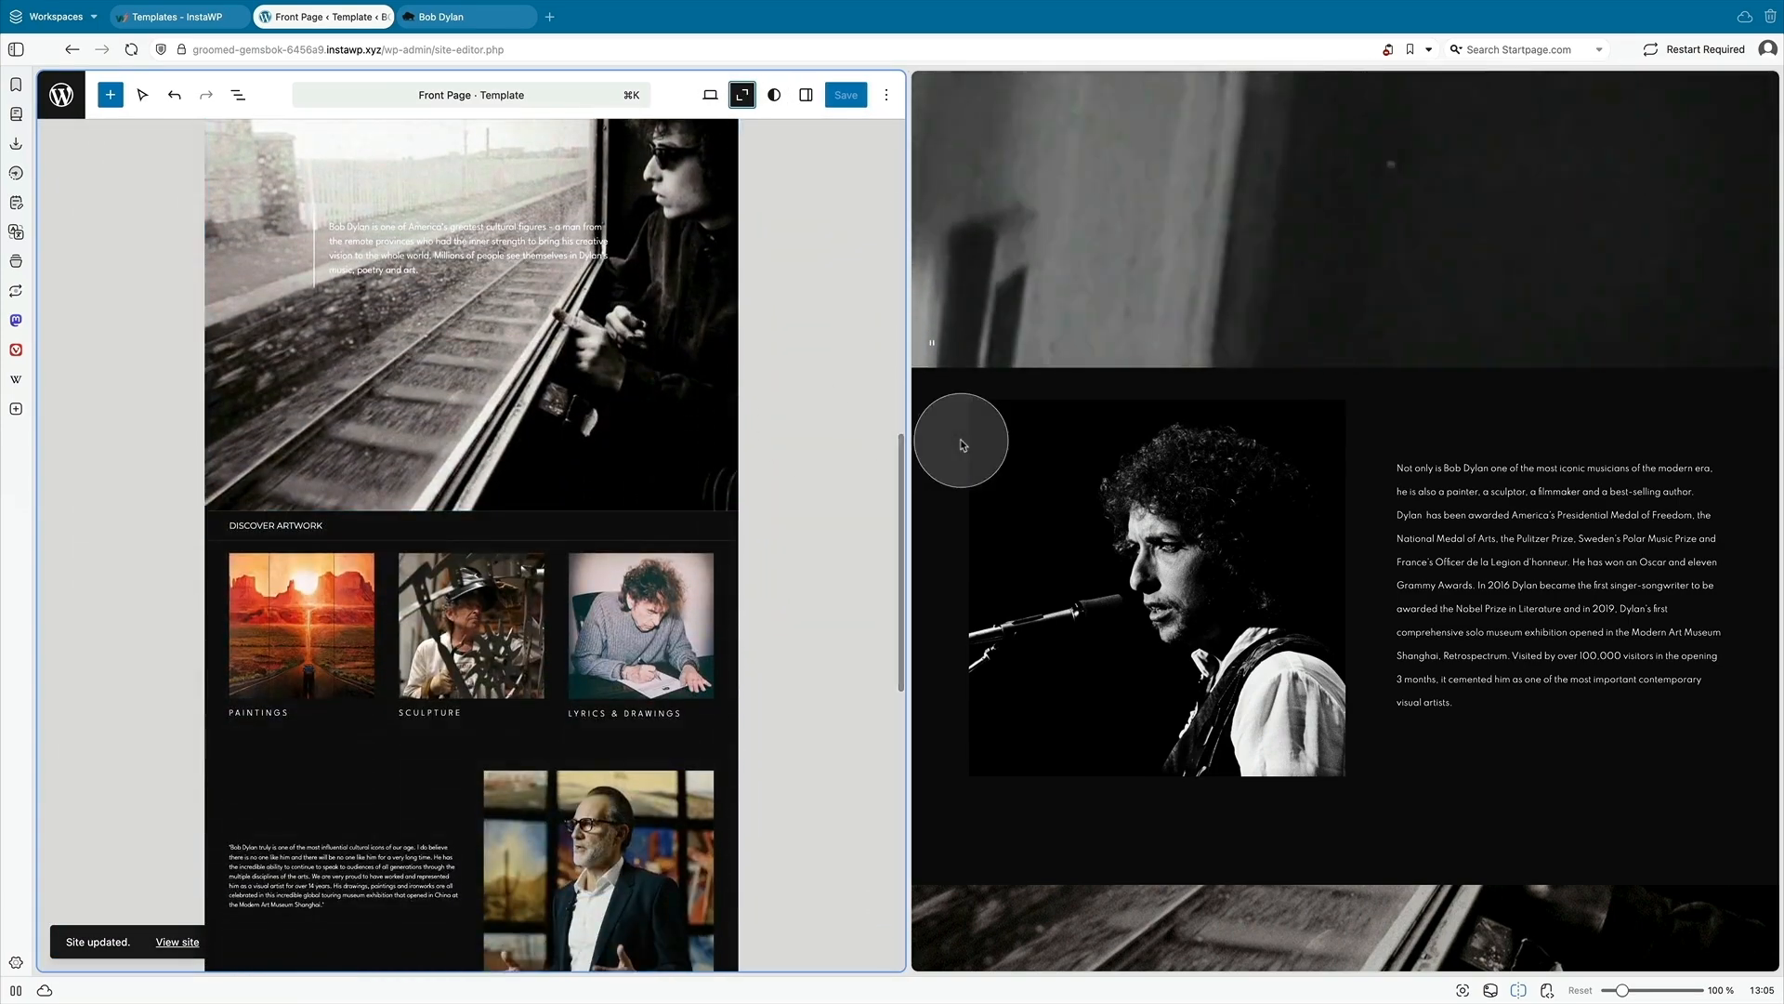
scroll(962, 445, "down", 10)
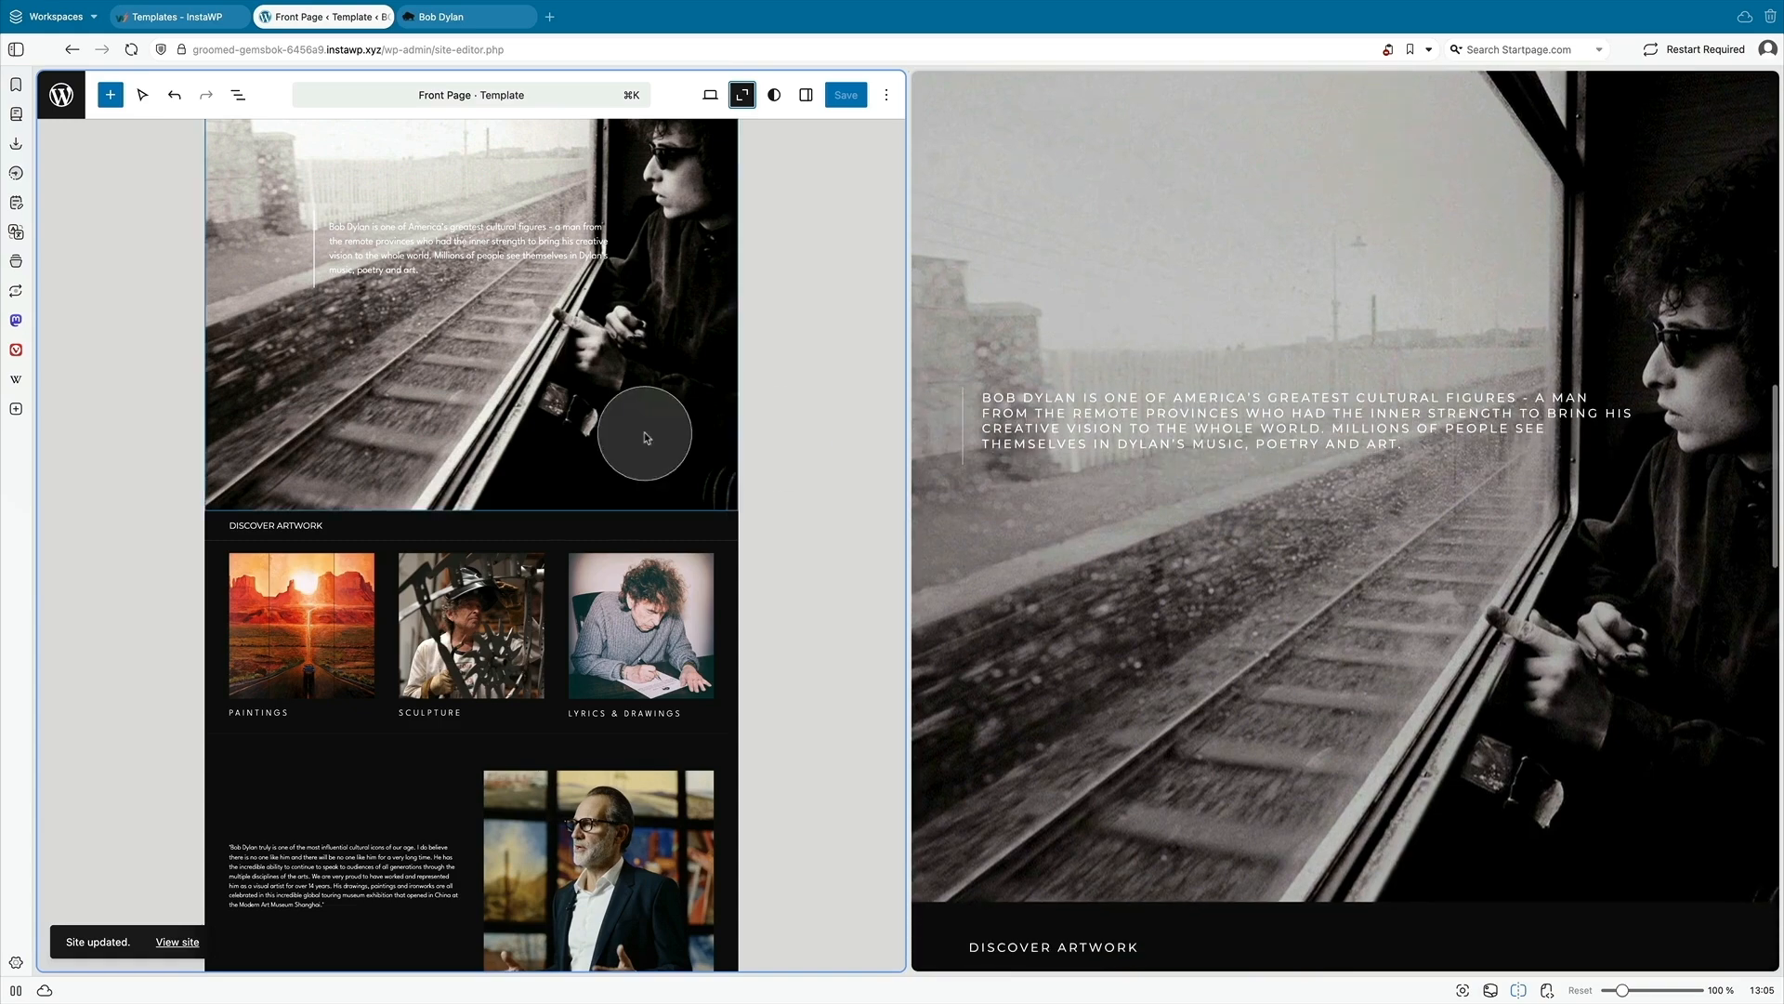
scroll(646, 437, "down", 6)
scroll(1127, 469, "down", 8)
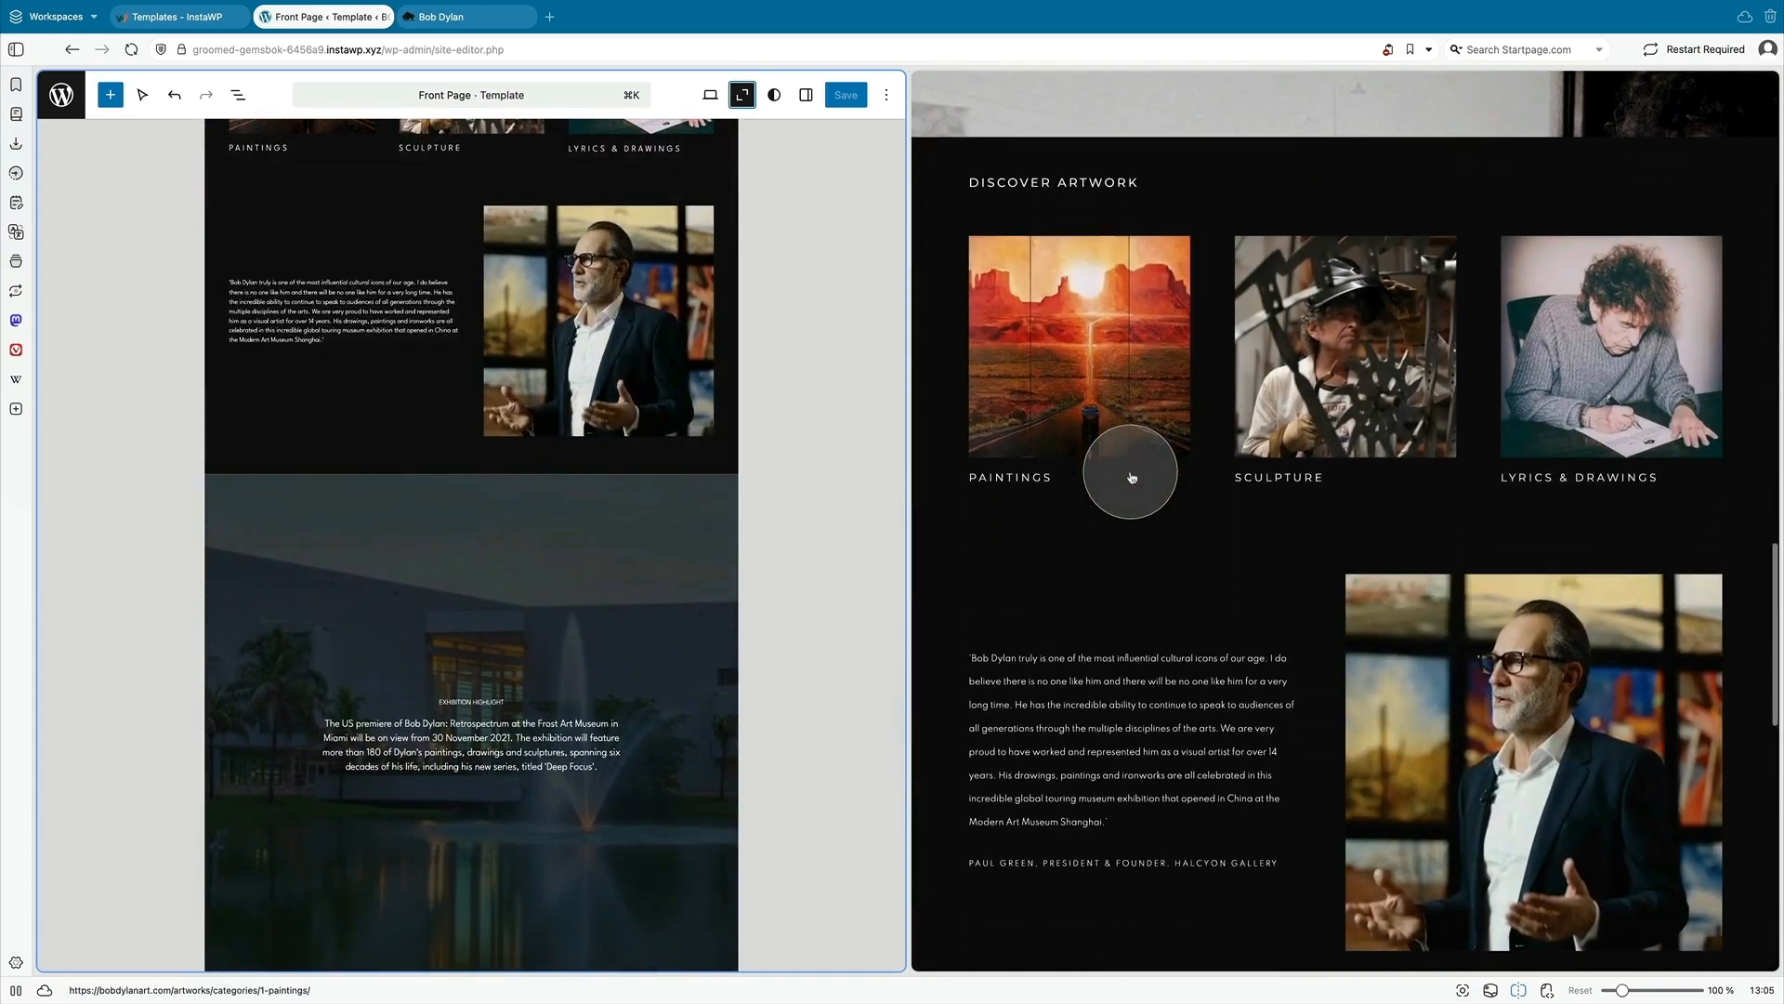
scroll(1129, 474, "down", 4)
scroll(777, 476, "down", 5)
scroll(1077, 469, "down", 2)
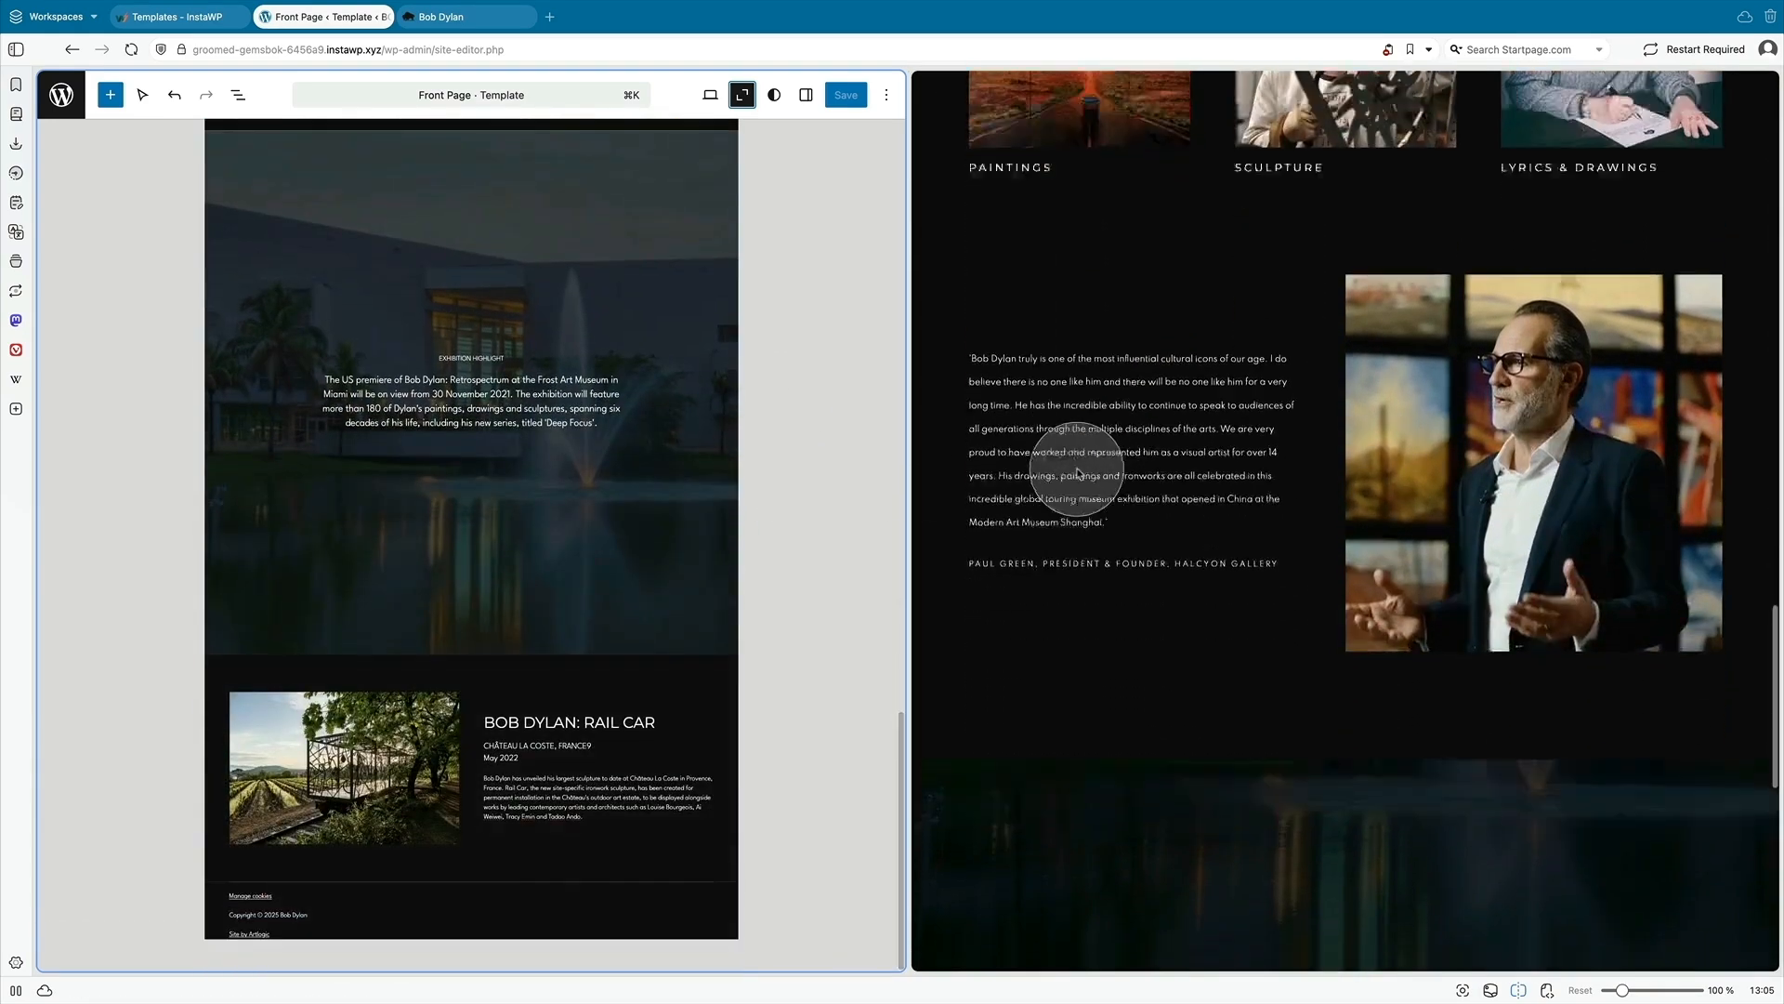
scroll(1077, 469, "down", 8)
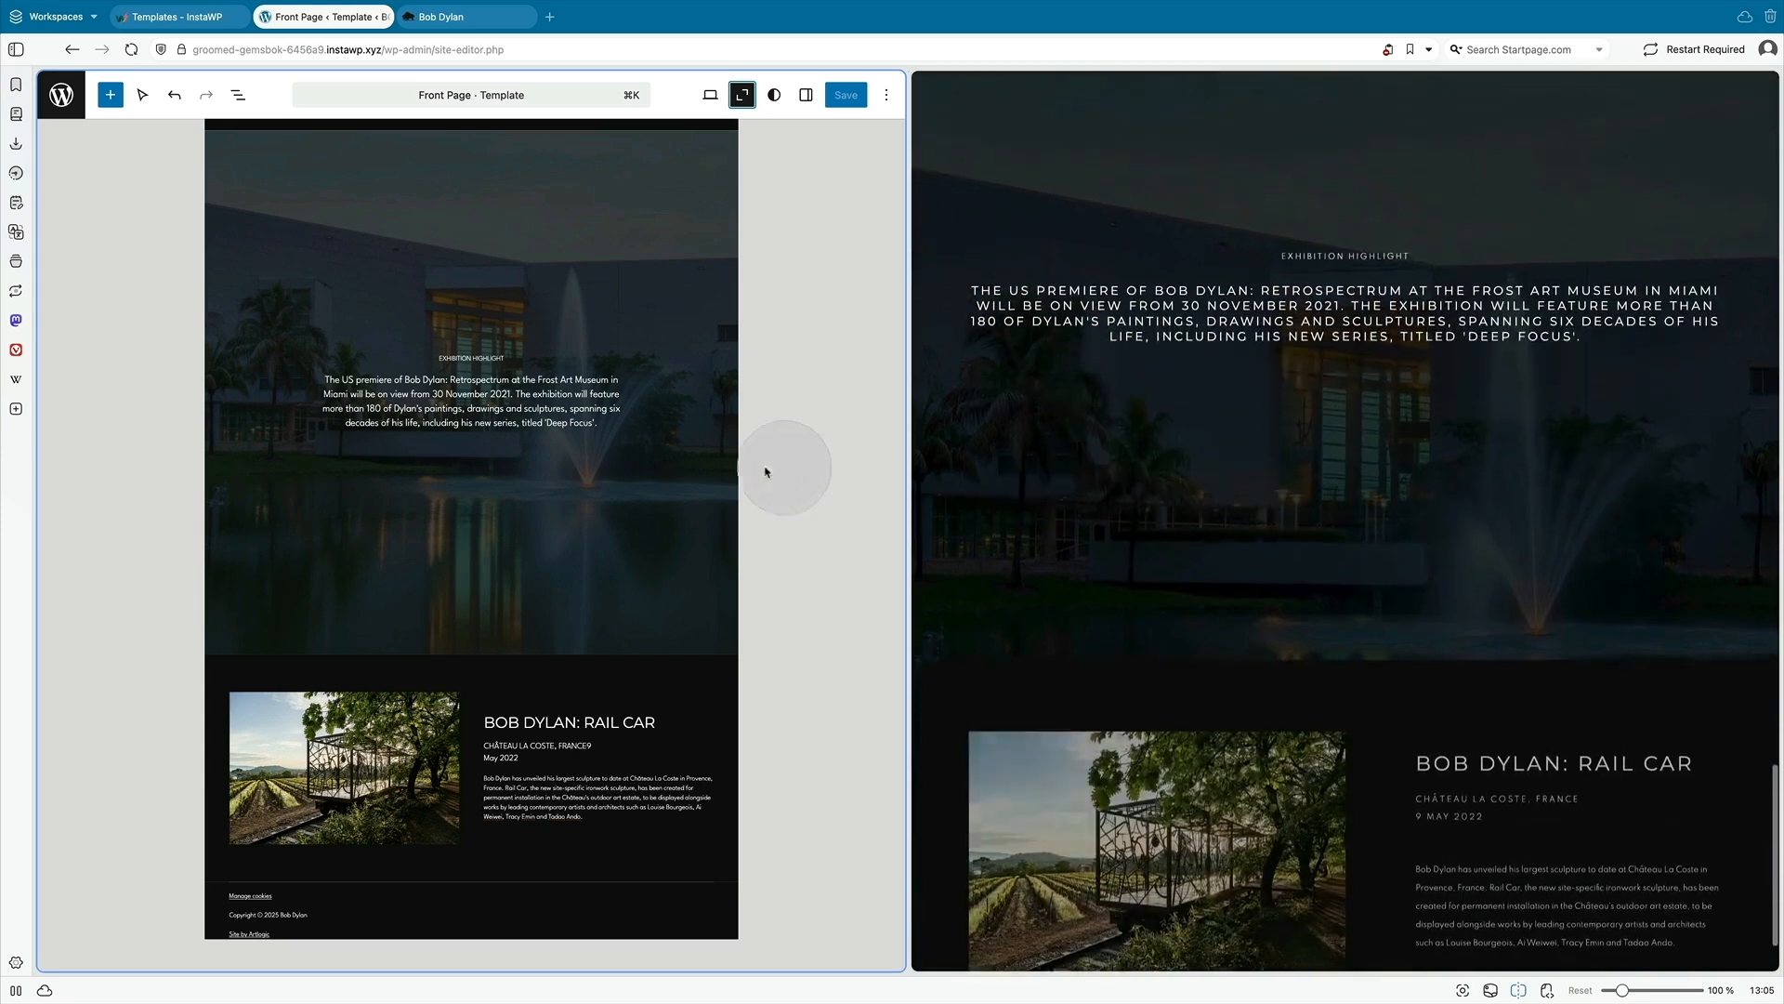
scroll(1152, 480, "down", 2)
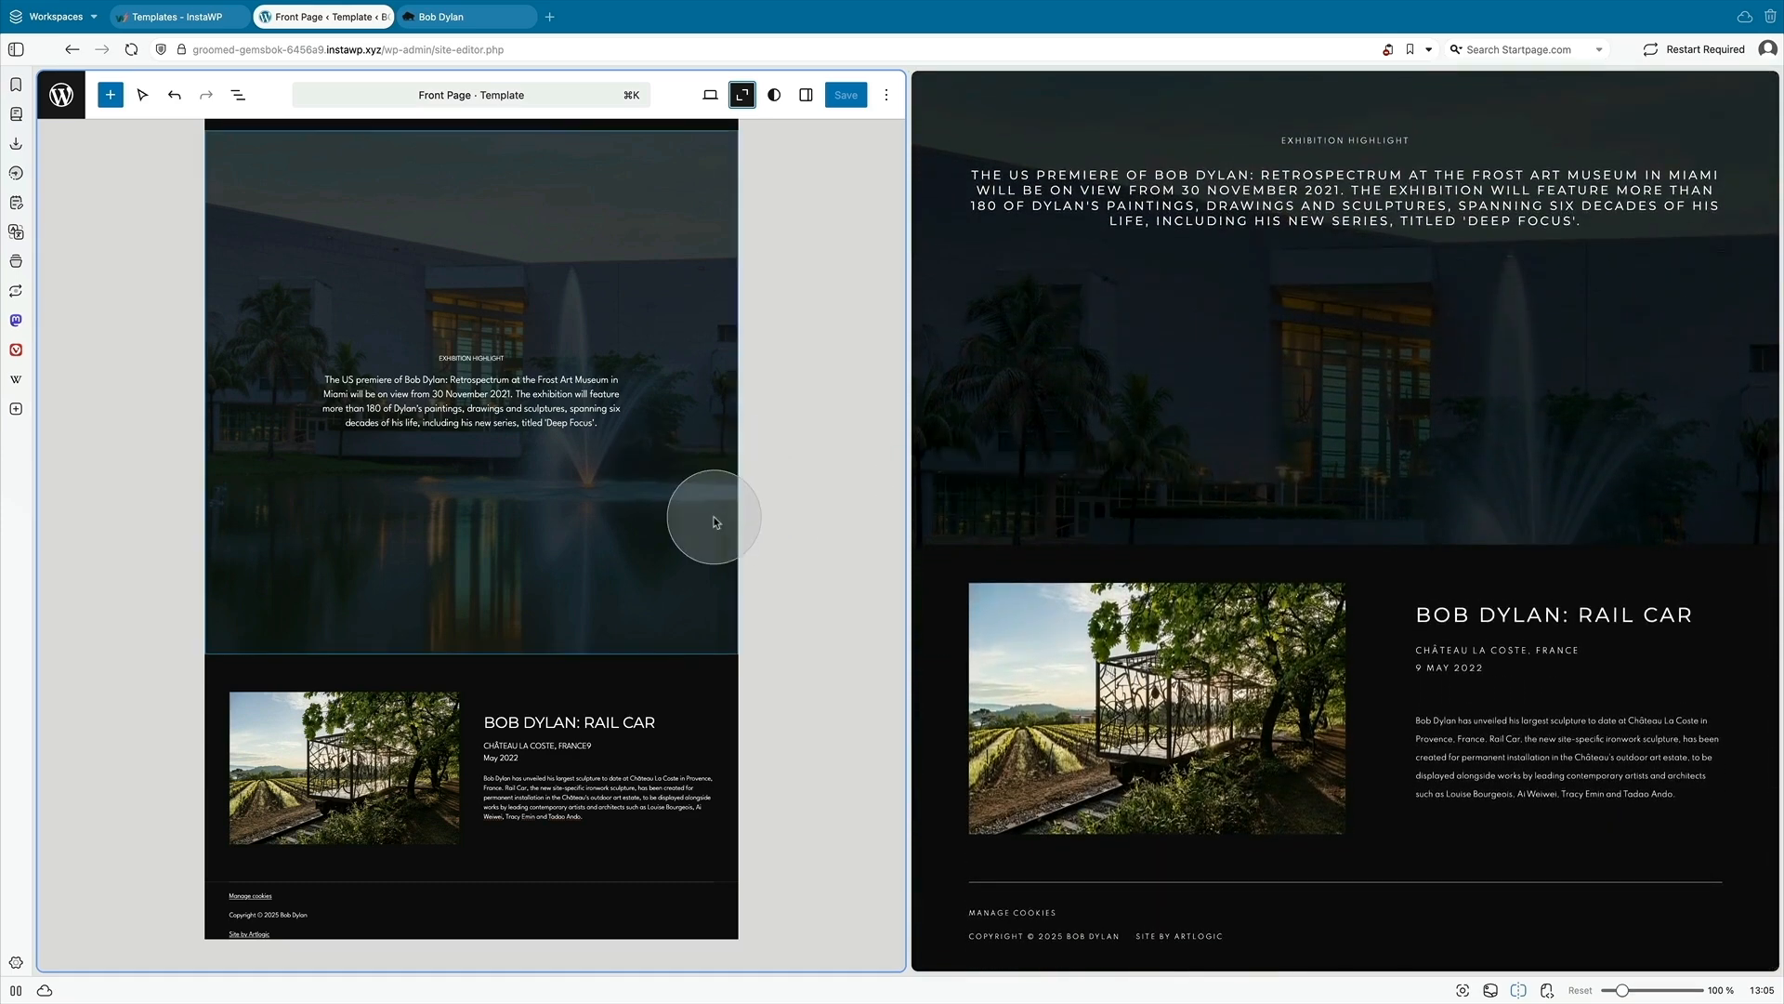
scroll(715, 522, "up", 2)
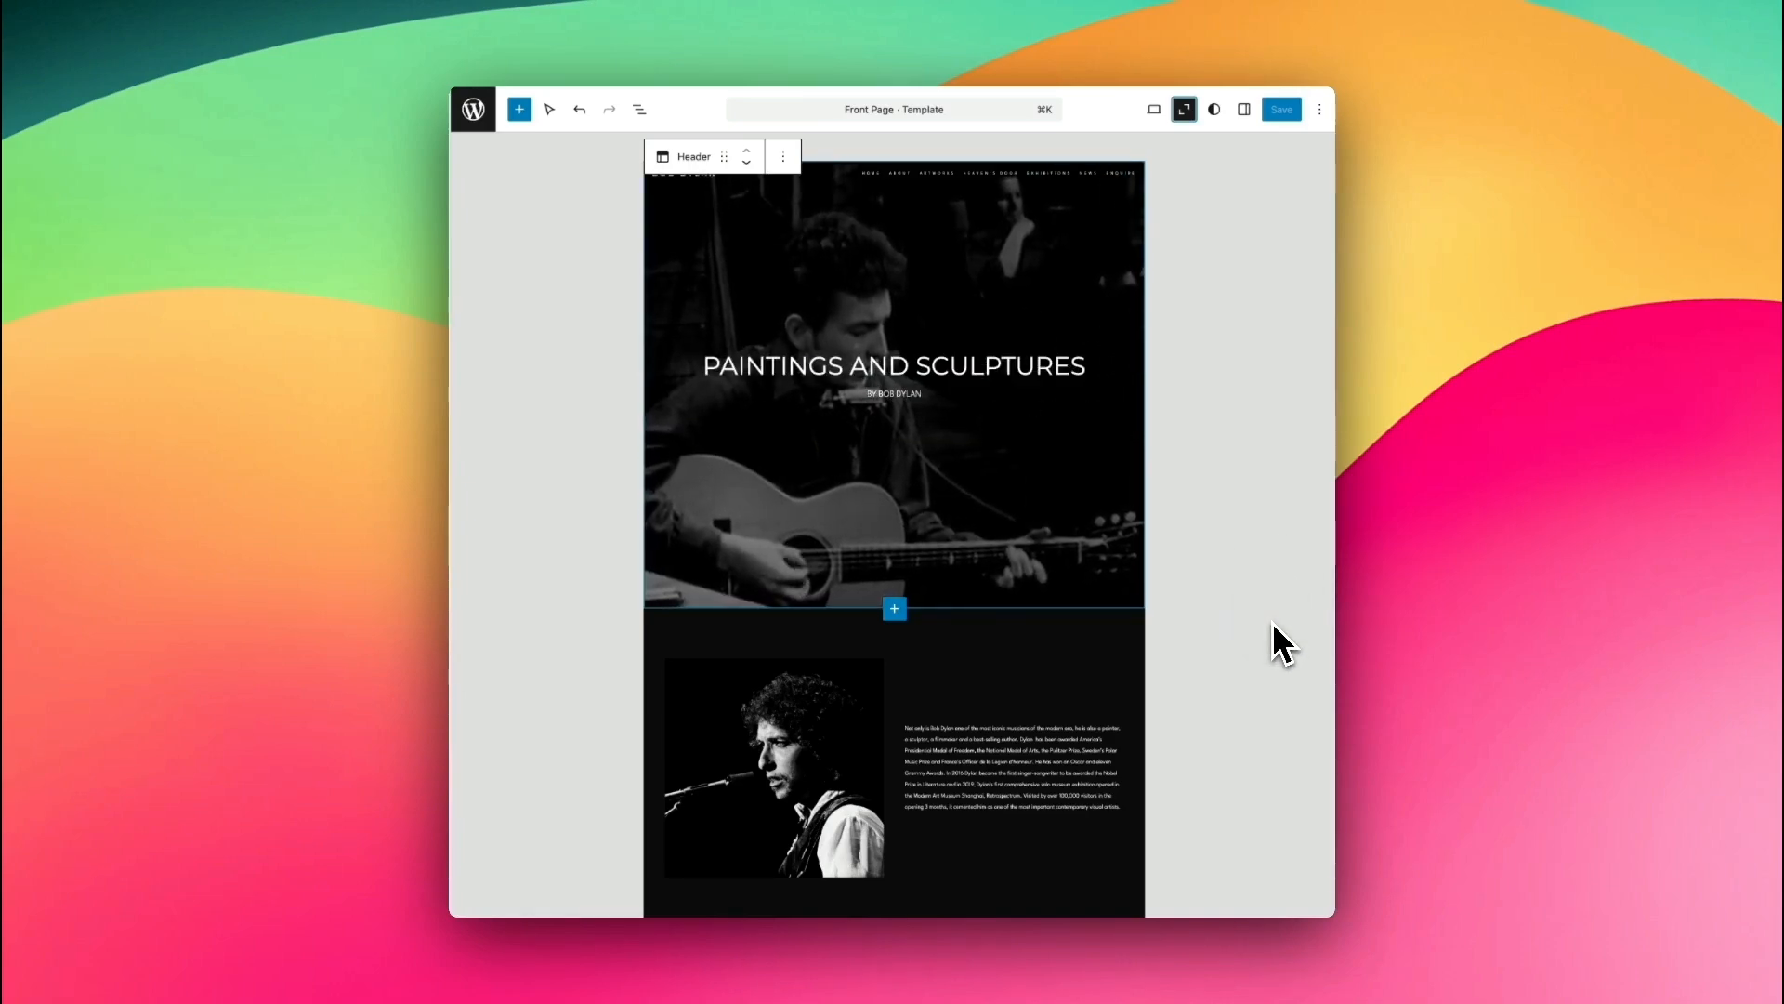
- Look over the finished front page on its own, from the header through the artwork and exhibition sections to the footer
scroll(1283, 642, "down", 5)
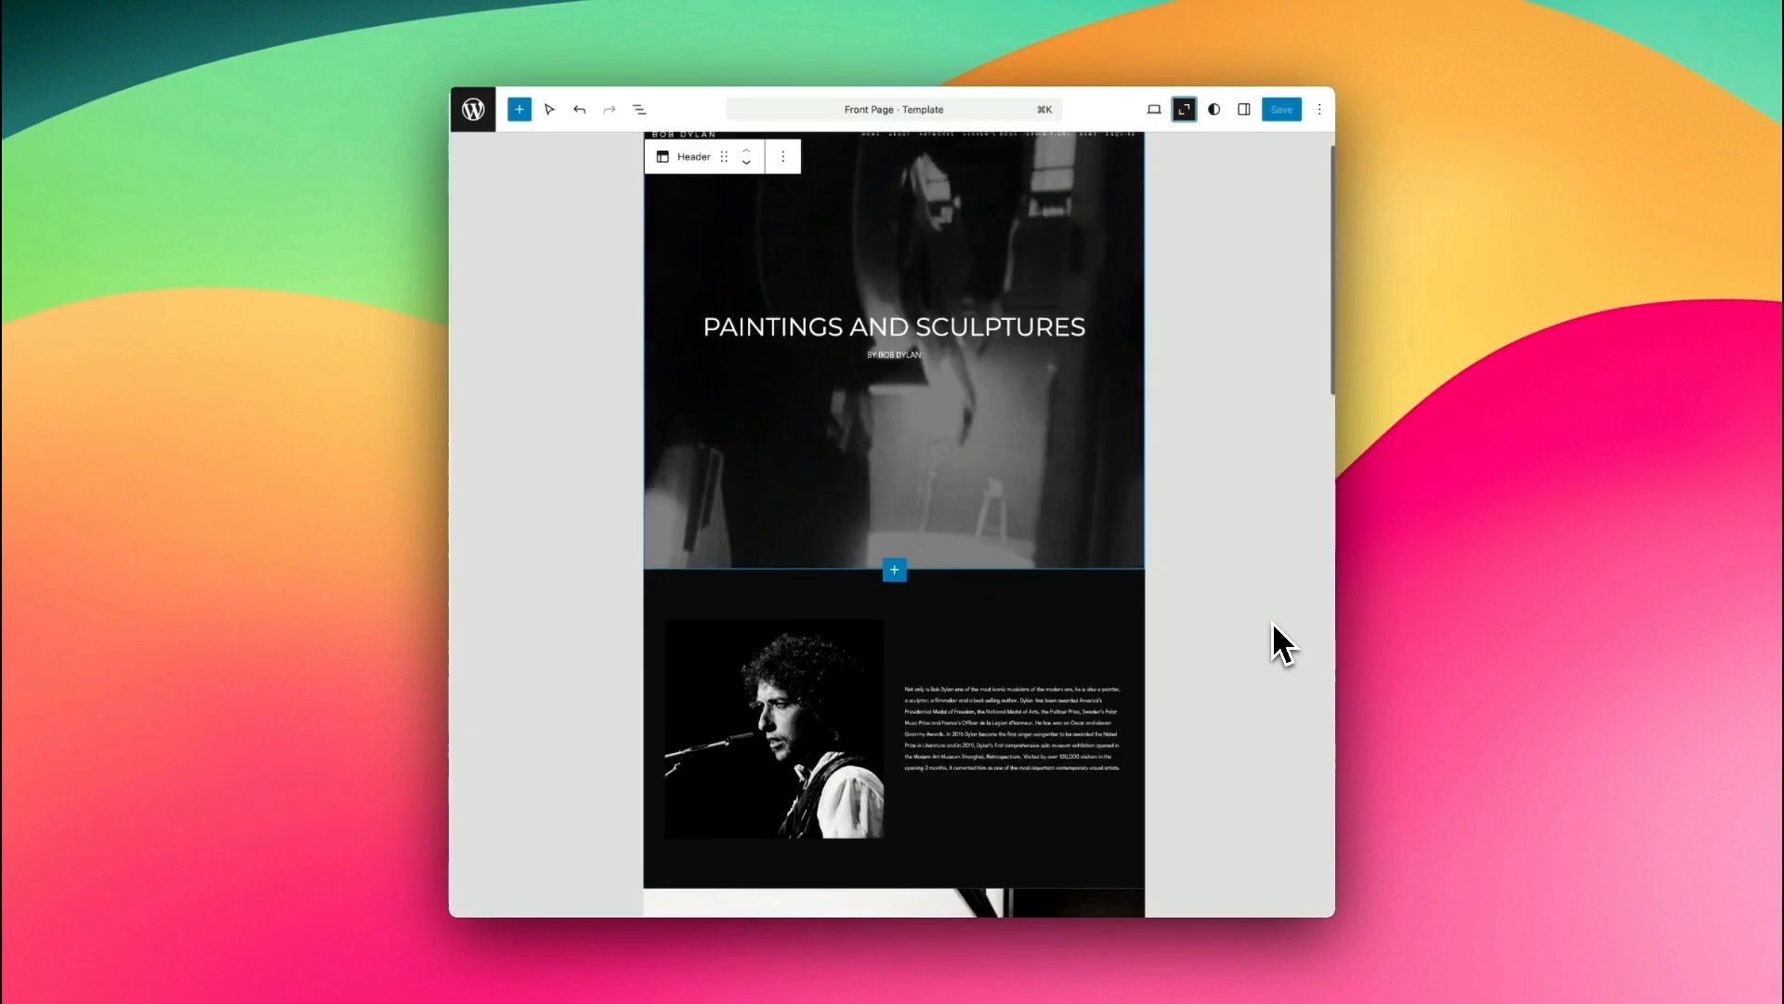
scroll(1282, 642, "down", 5)
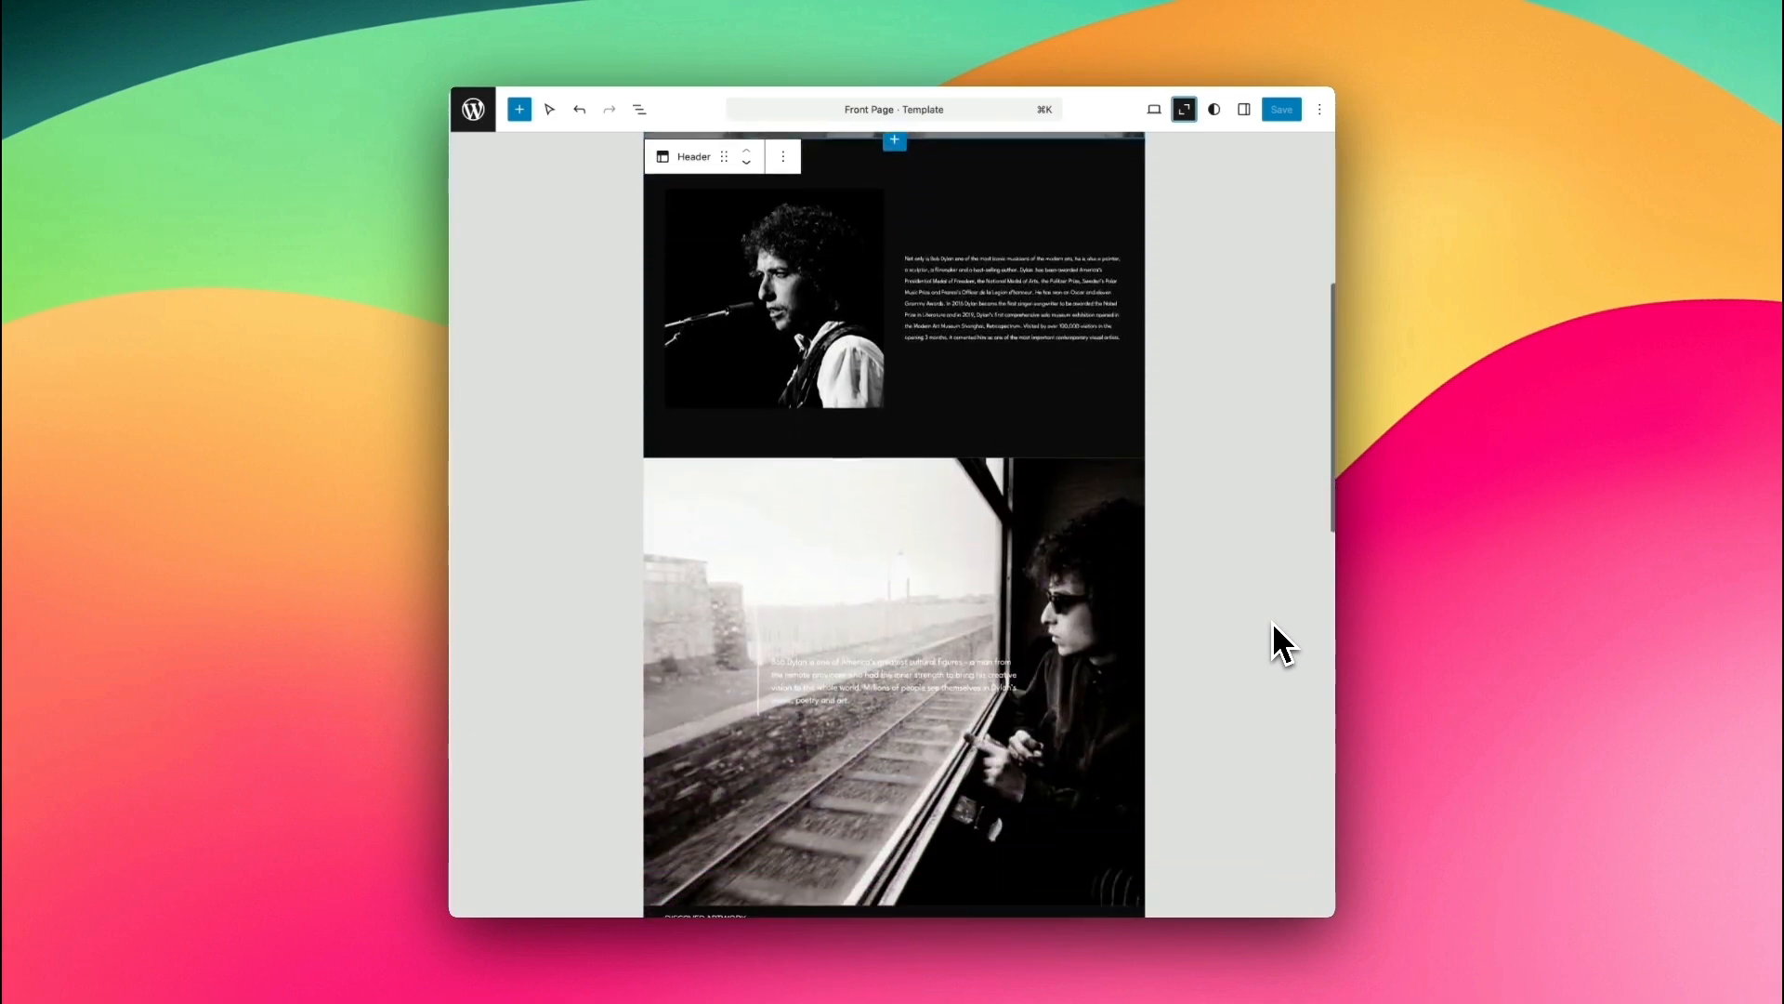
scroll(1283, 641, "down", 10)
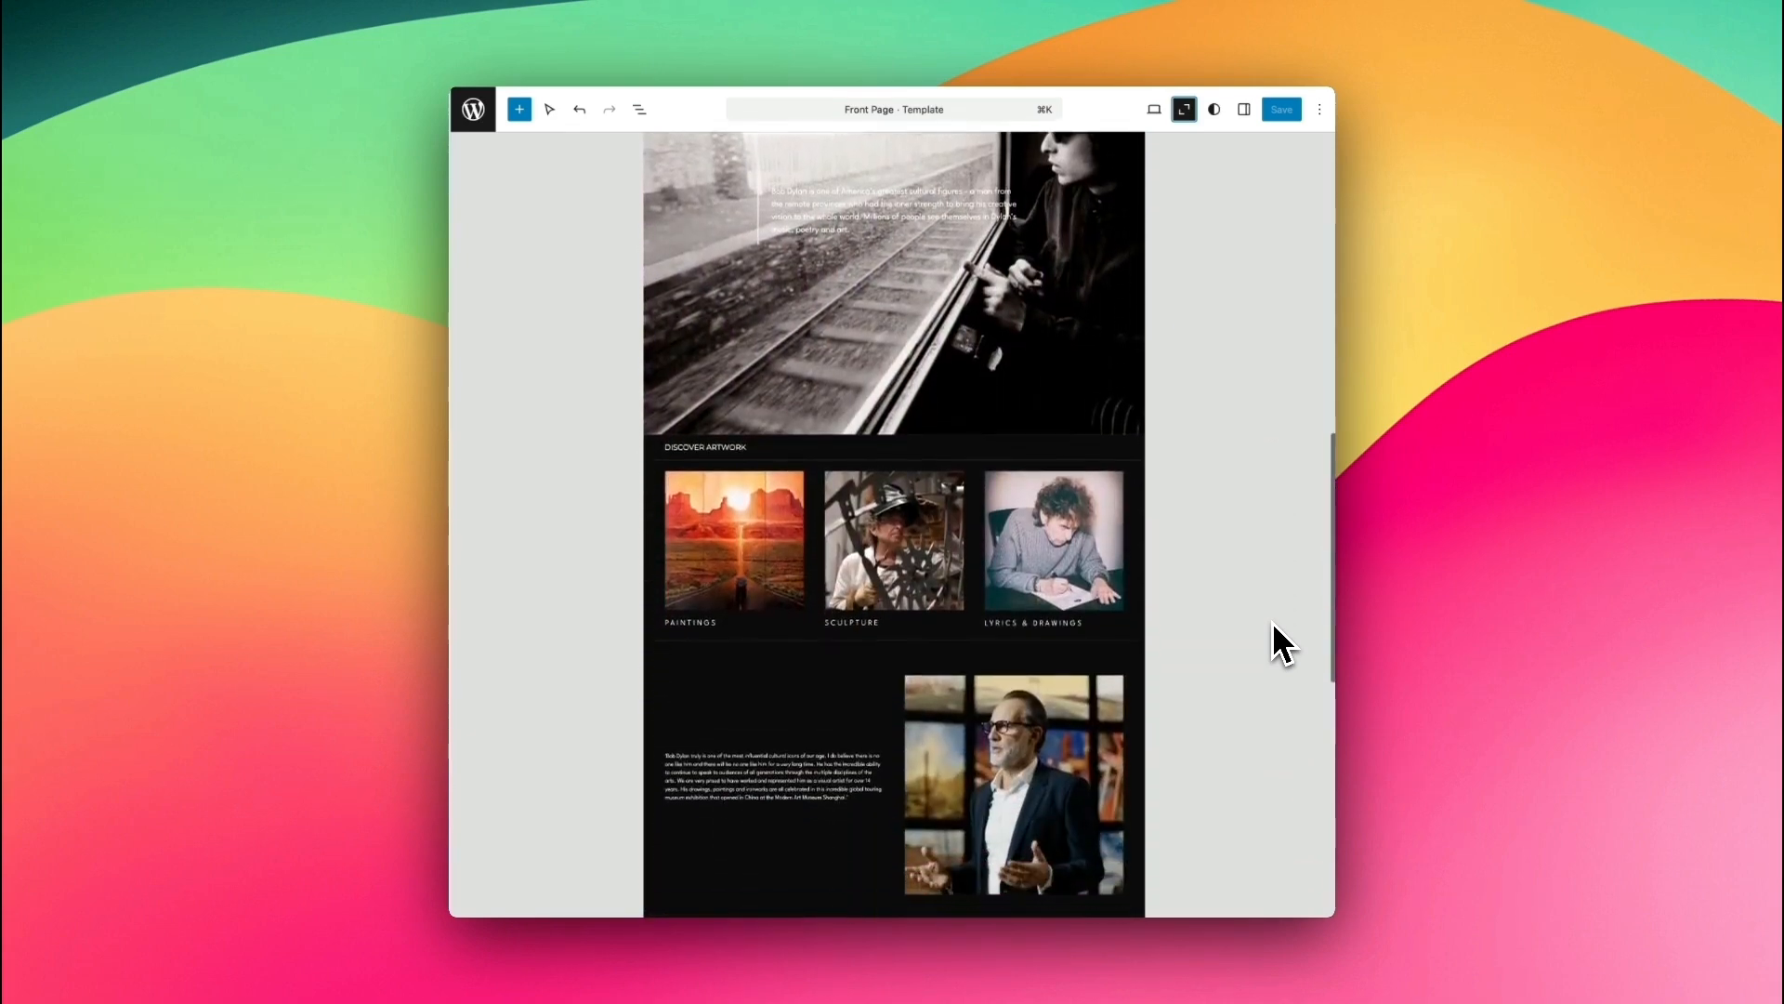
scroll(1282, 641, "down", 1)
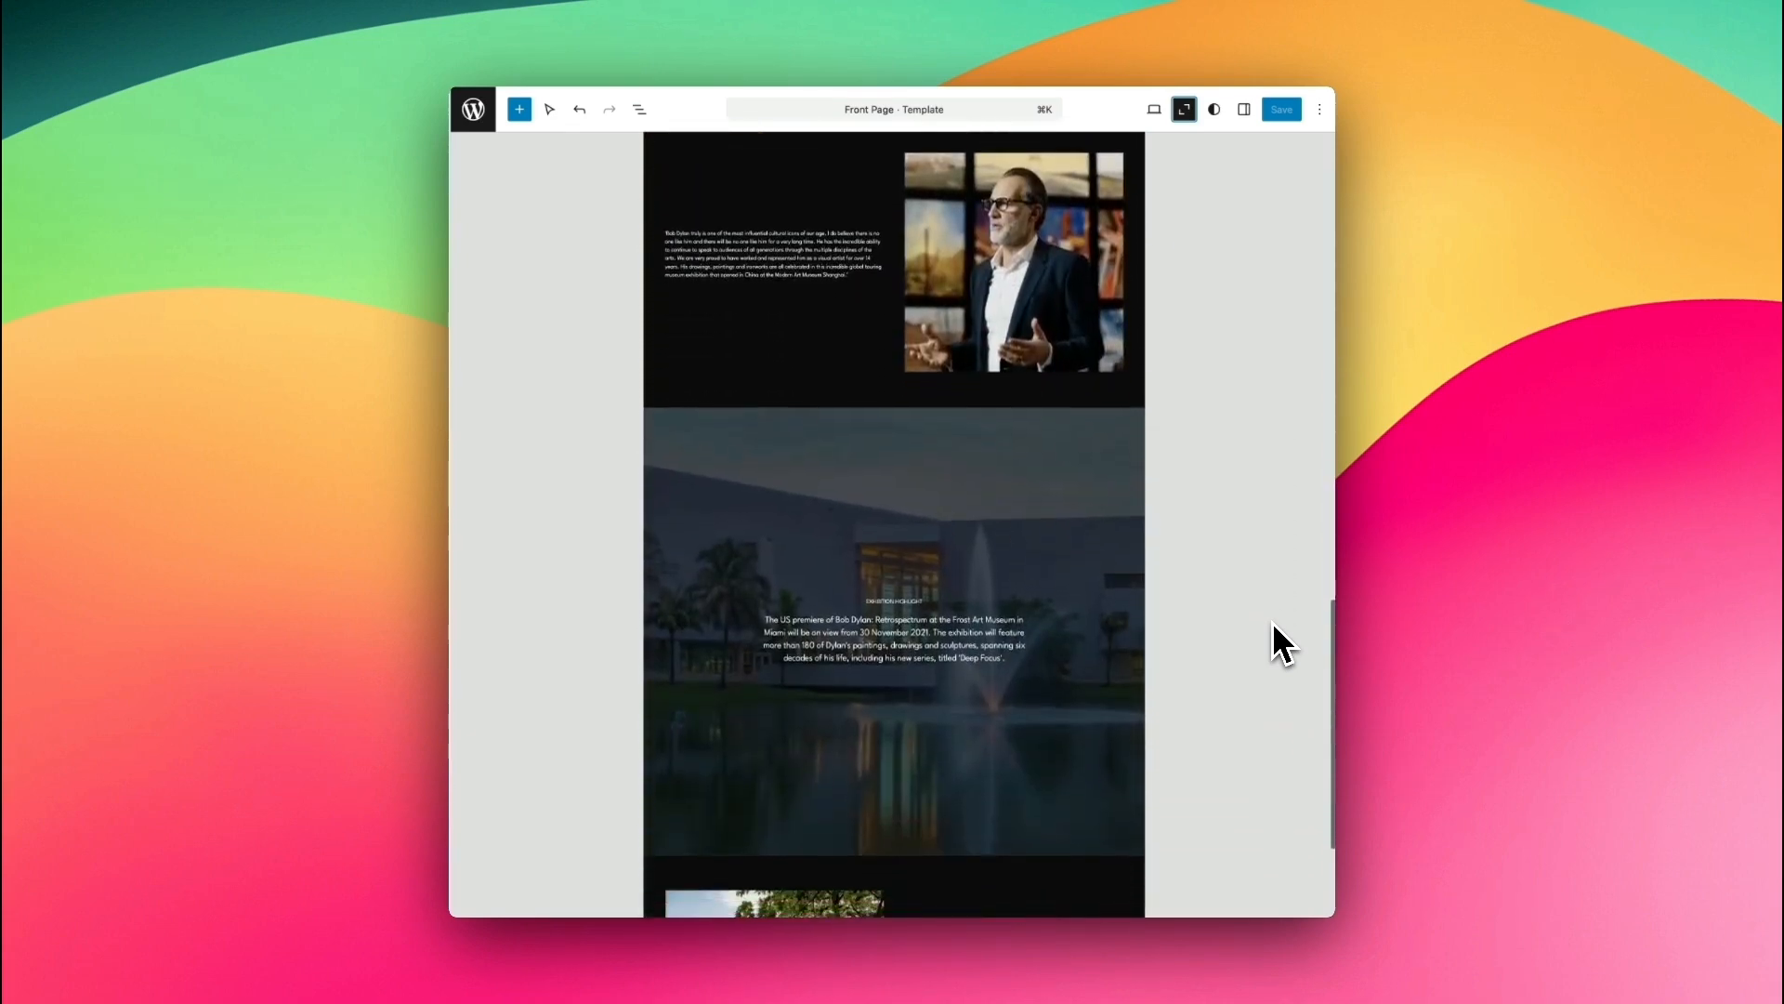
scroll(1284, 643, "down", 3)
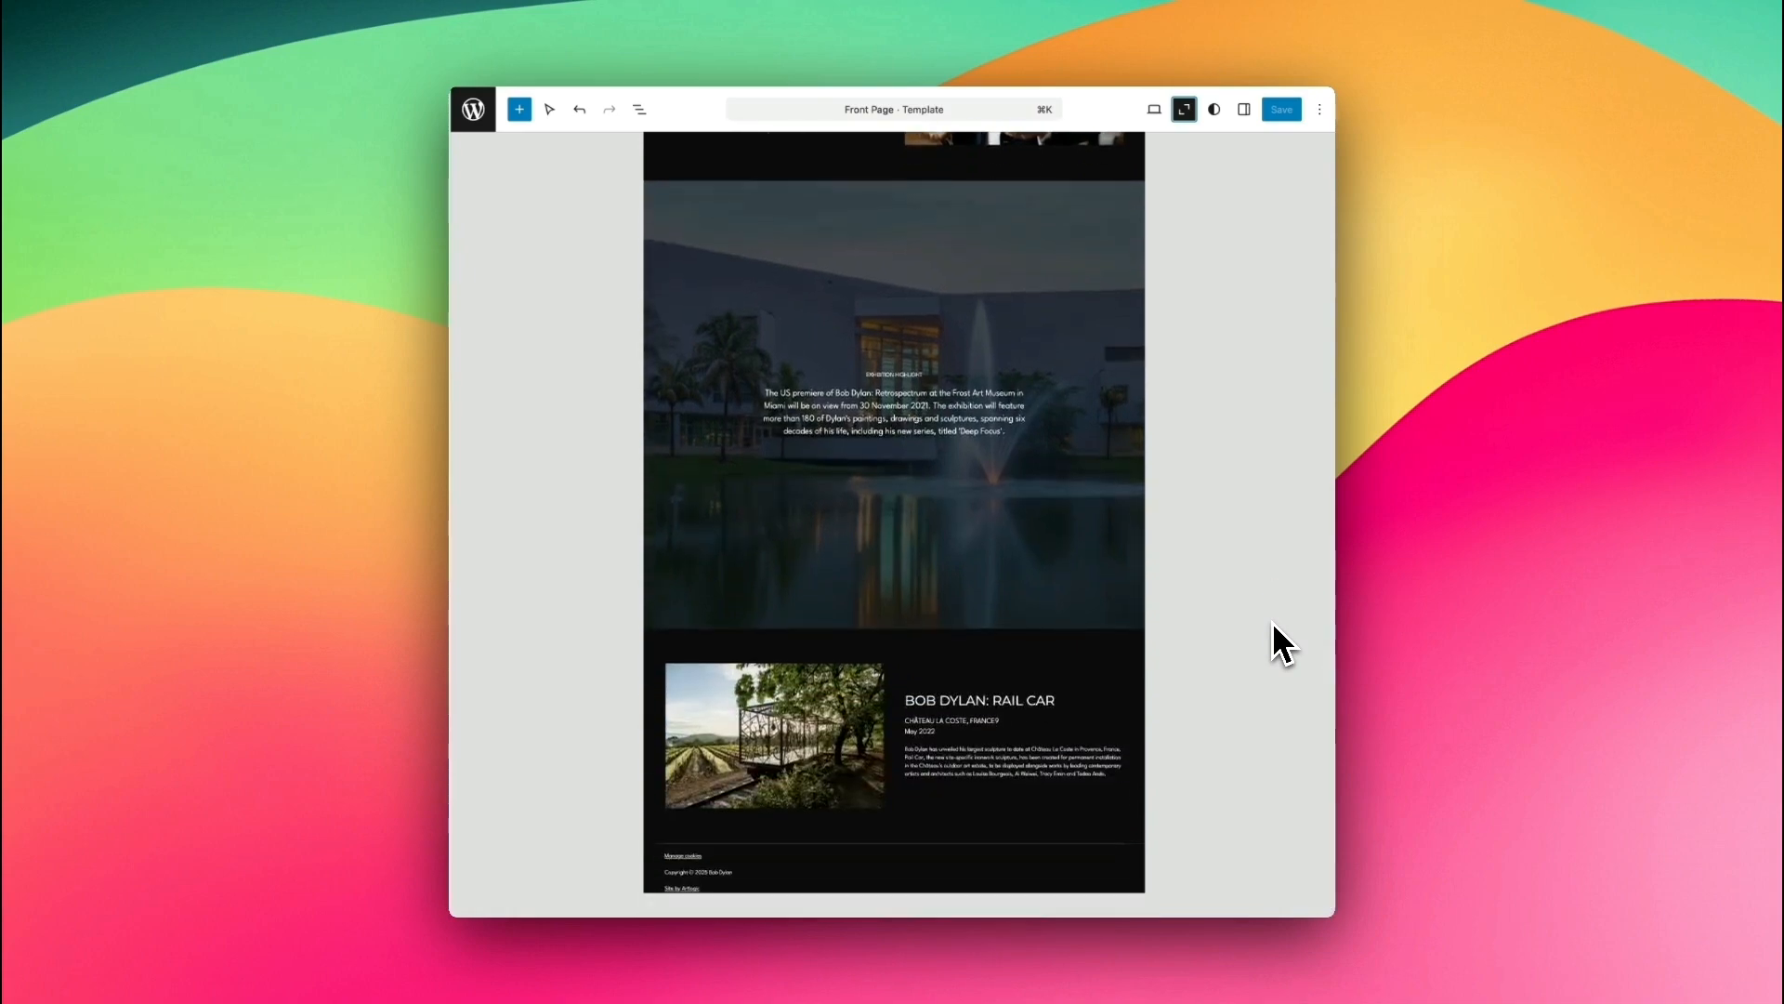
scroll(1277, 639, "up", 8)
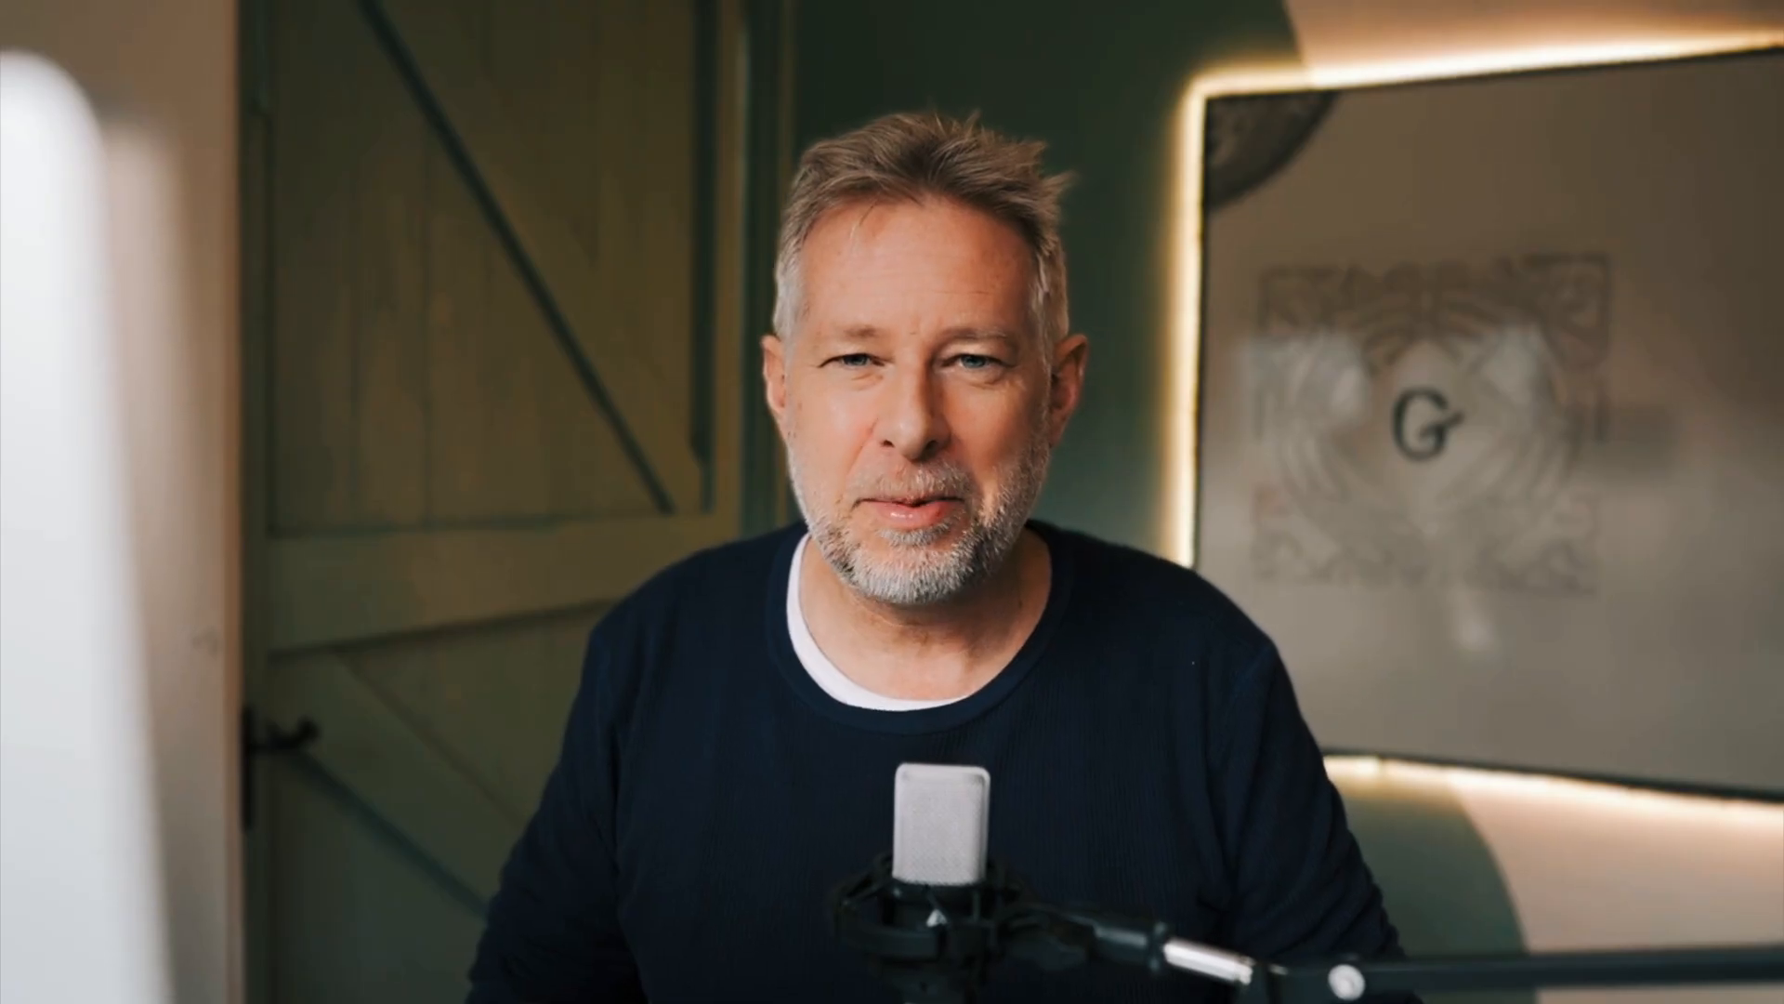